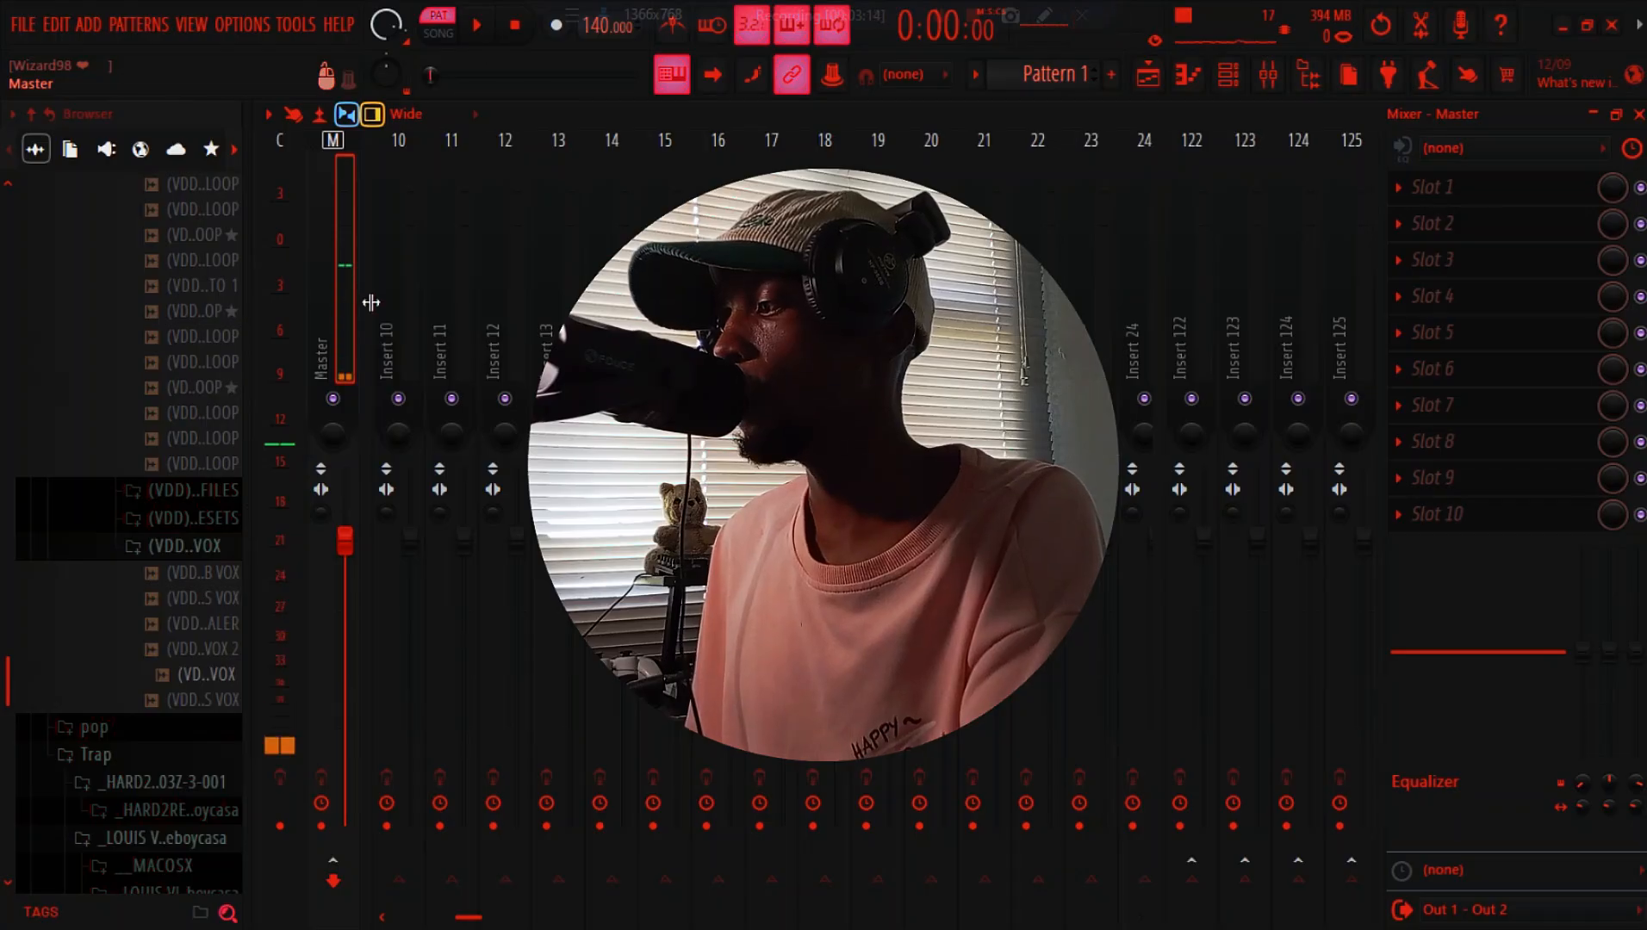
Preview the VDD loop samples, place (VDD) MVK LOOP at the start of Track 1, and set the project tempo to 113
key(Right)
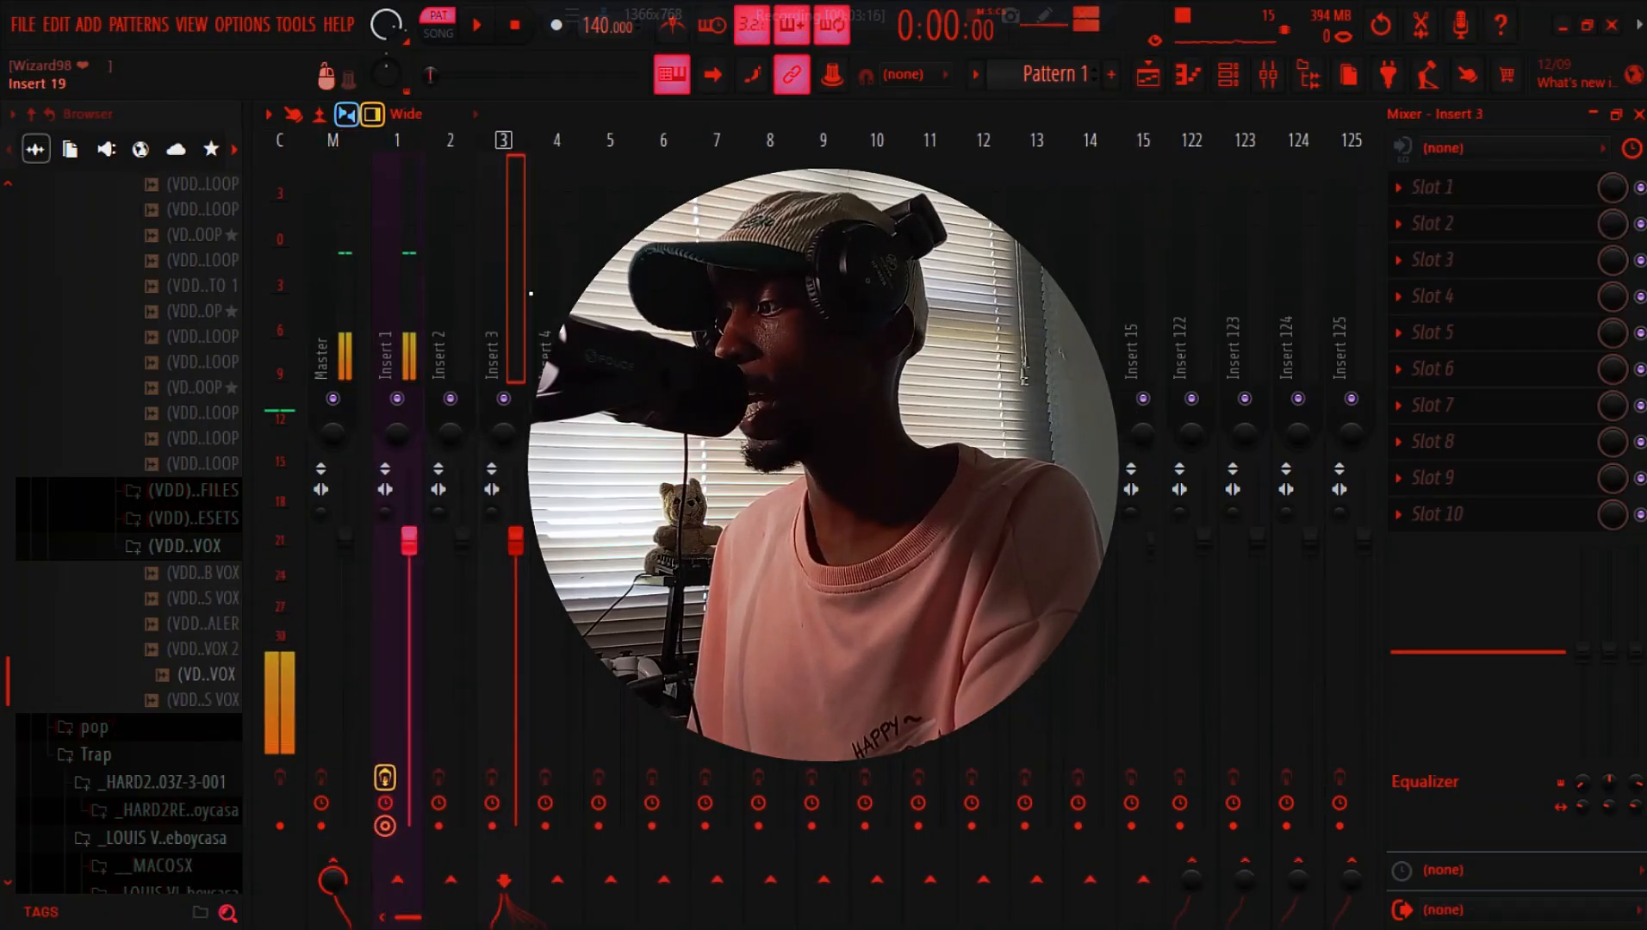
key(Left)
click(1163, 73)
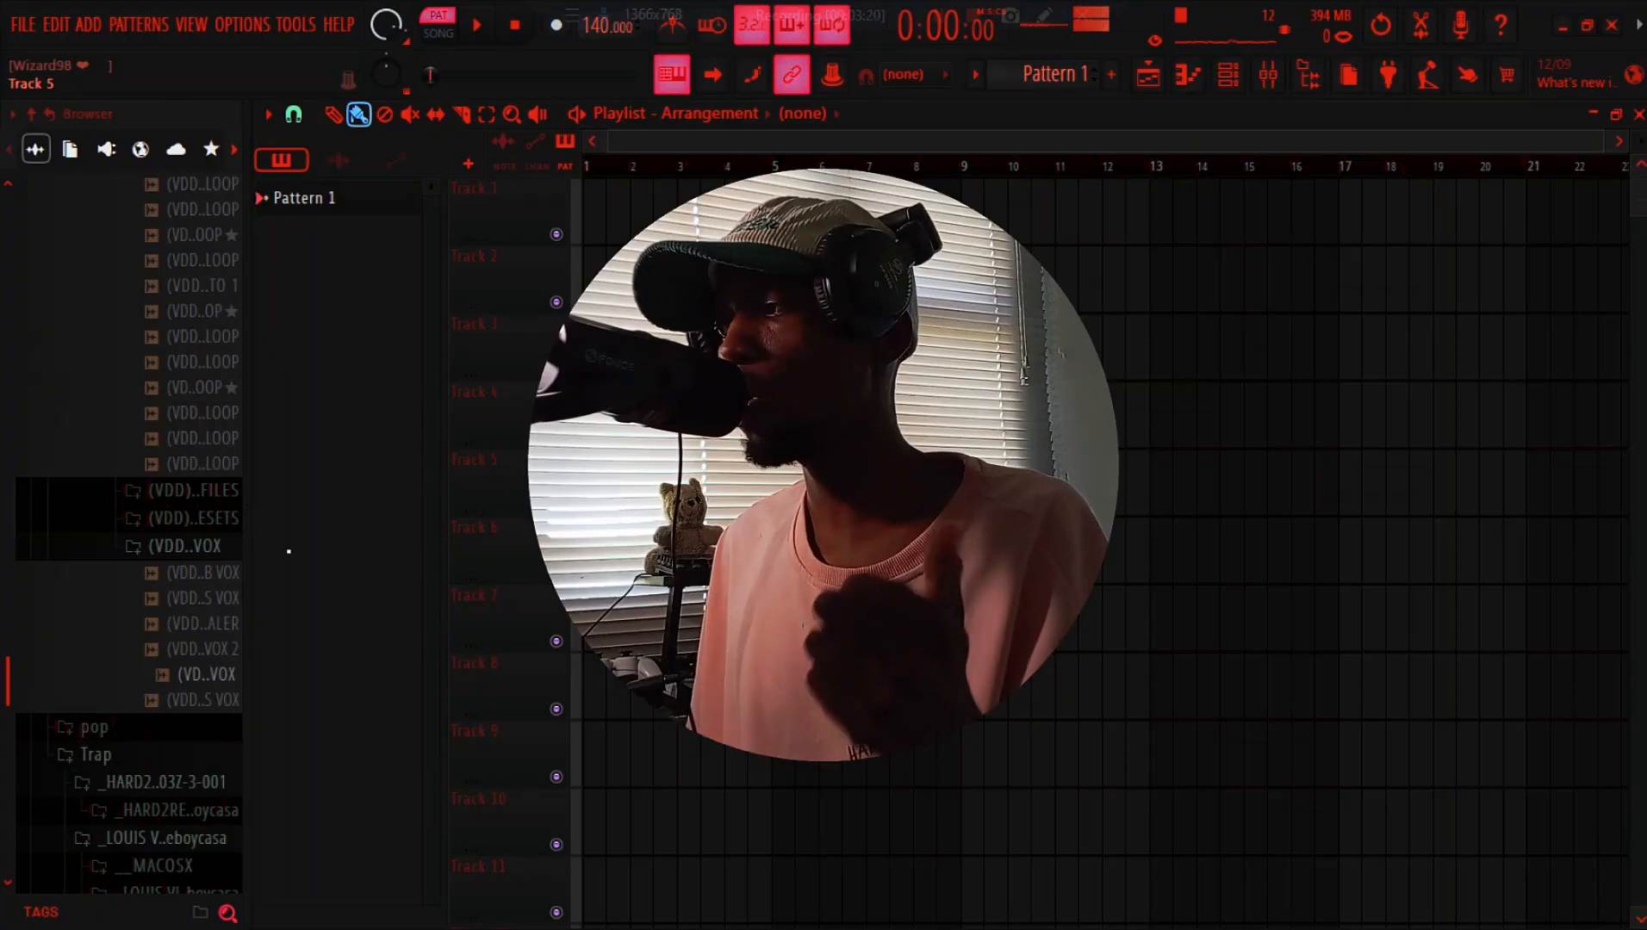
click(181, 340)
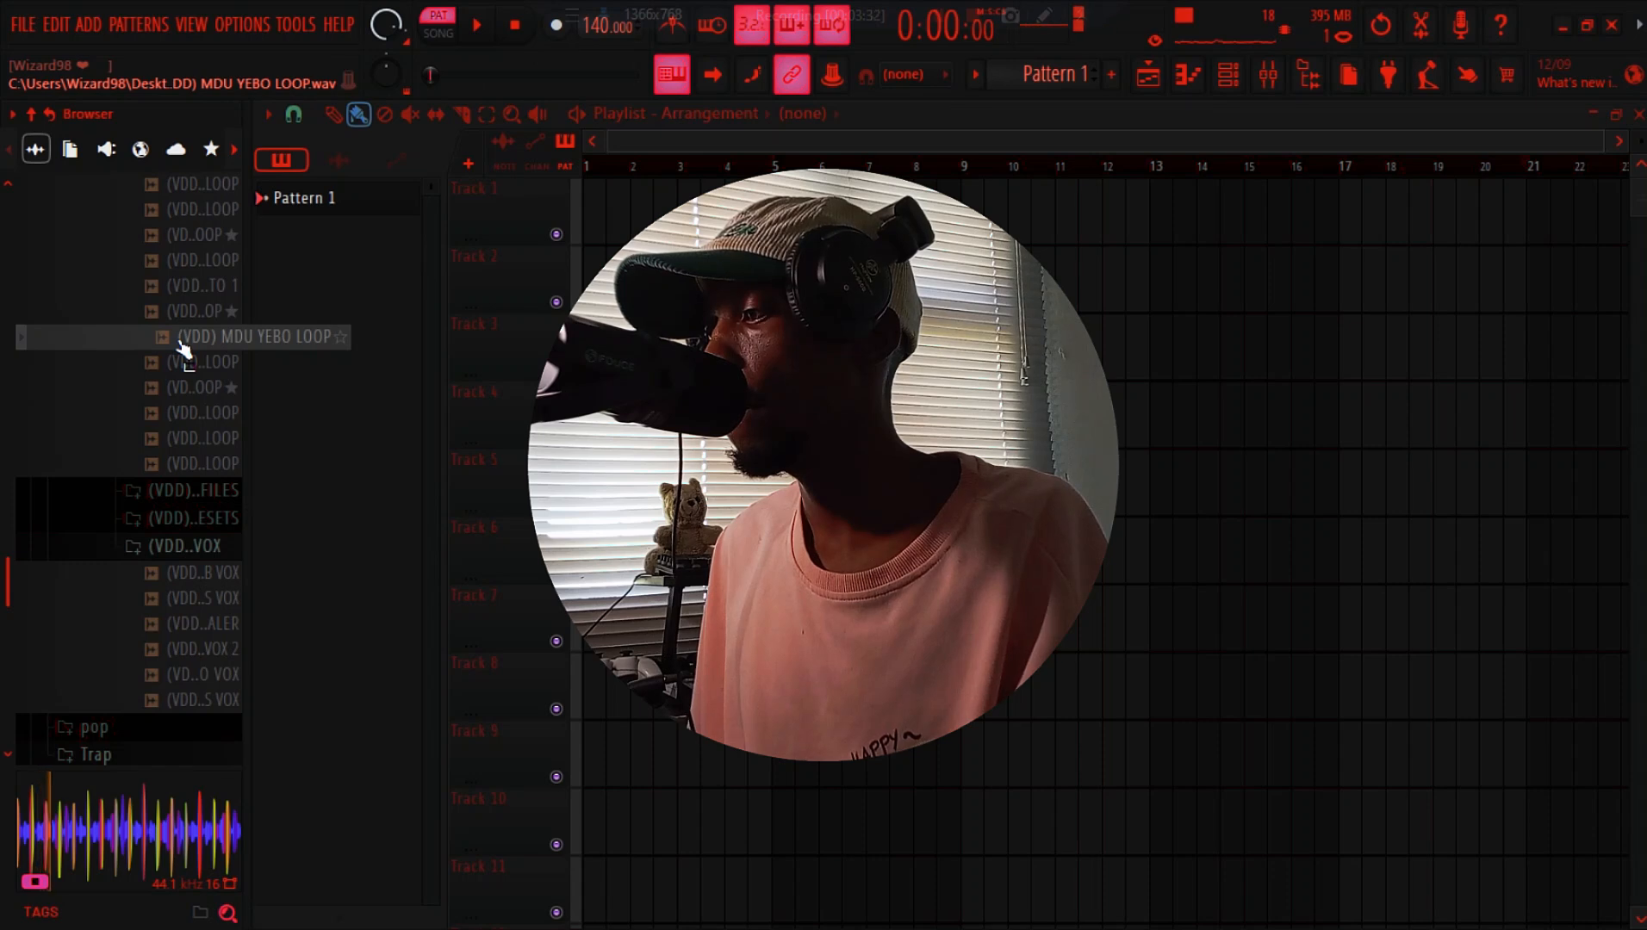
click(188, 364)
drag(191, 388, 660, 203)
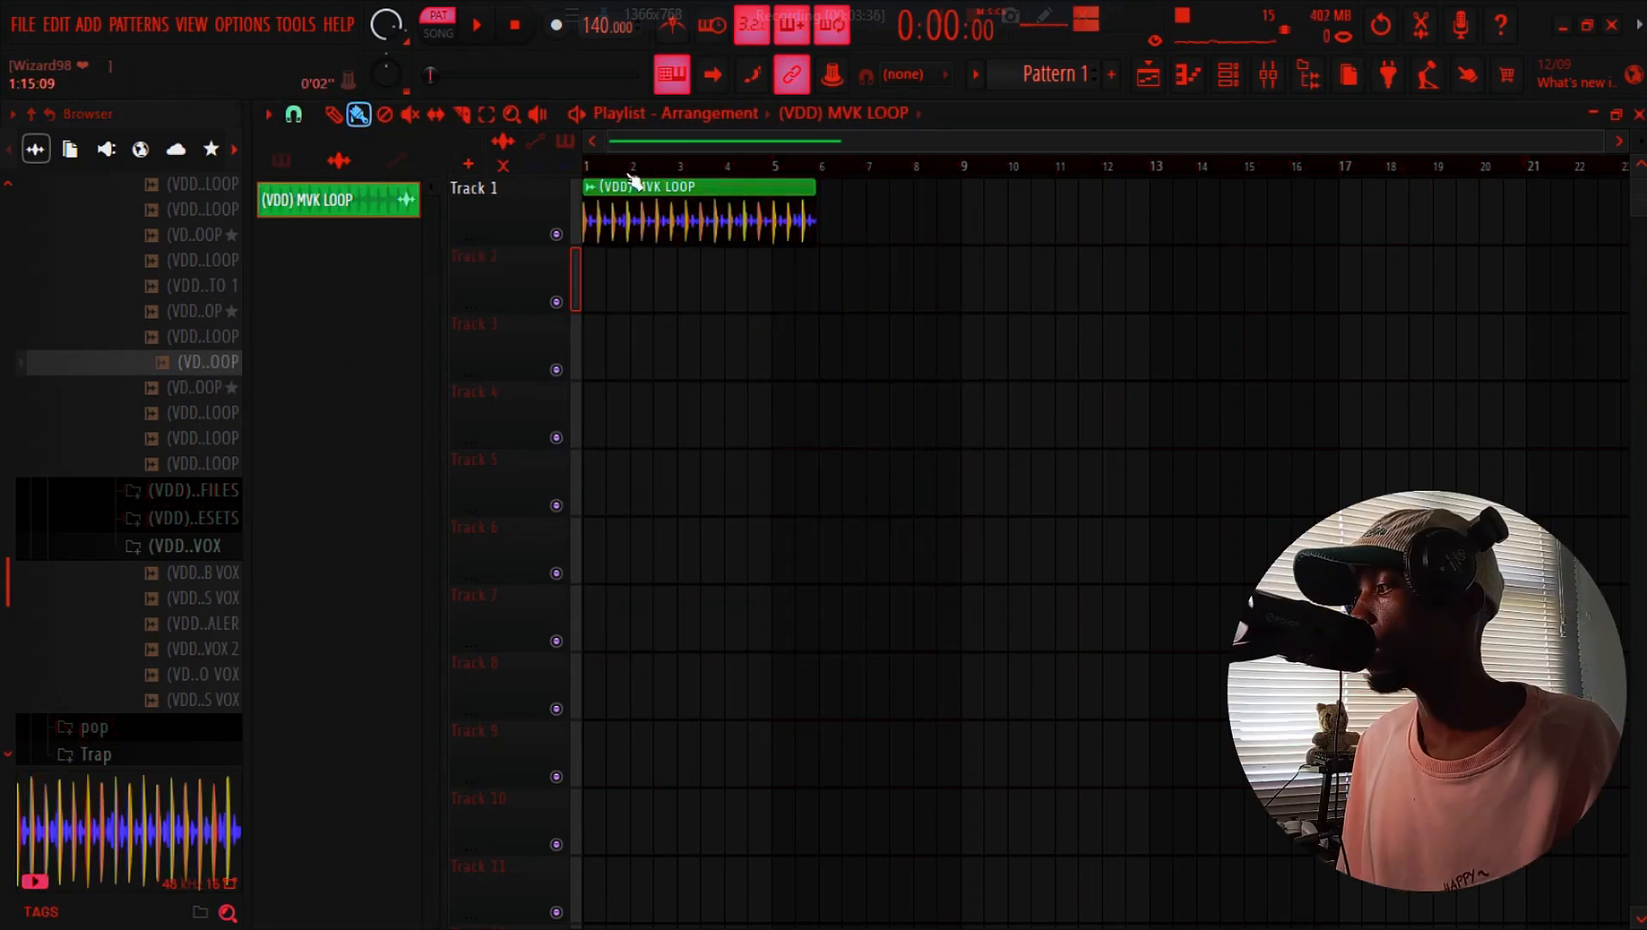
drag(1607, 142, 1002, 143)
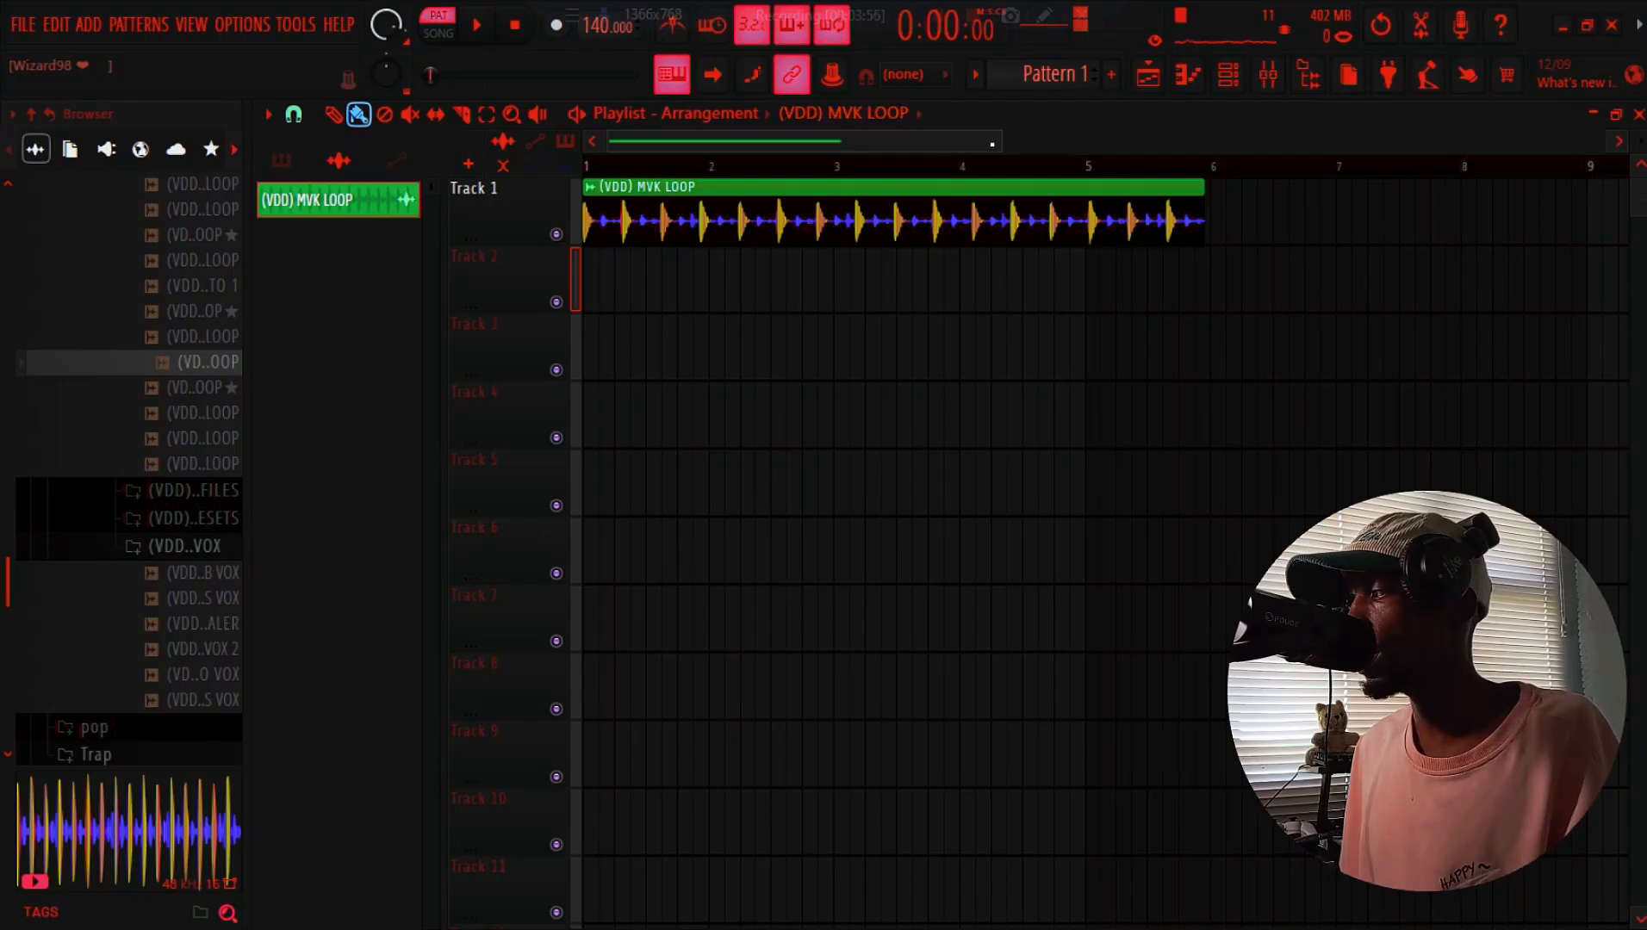
drag(992, 144, 888, 145)
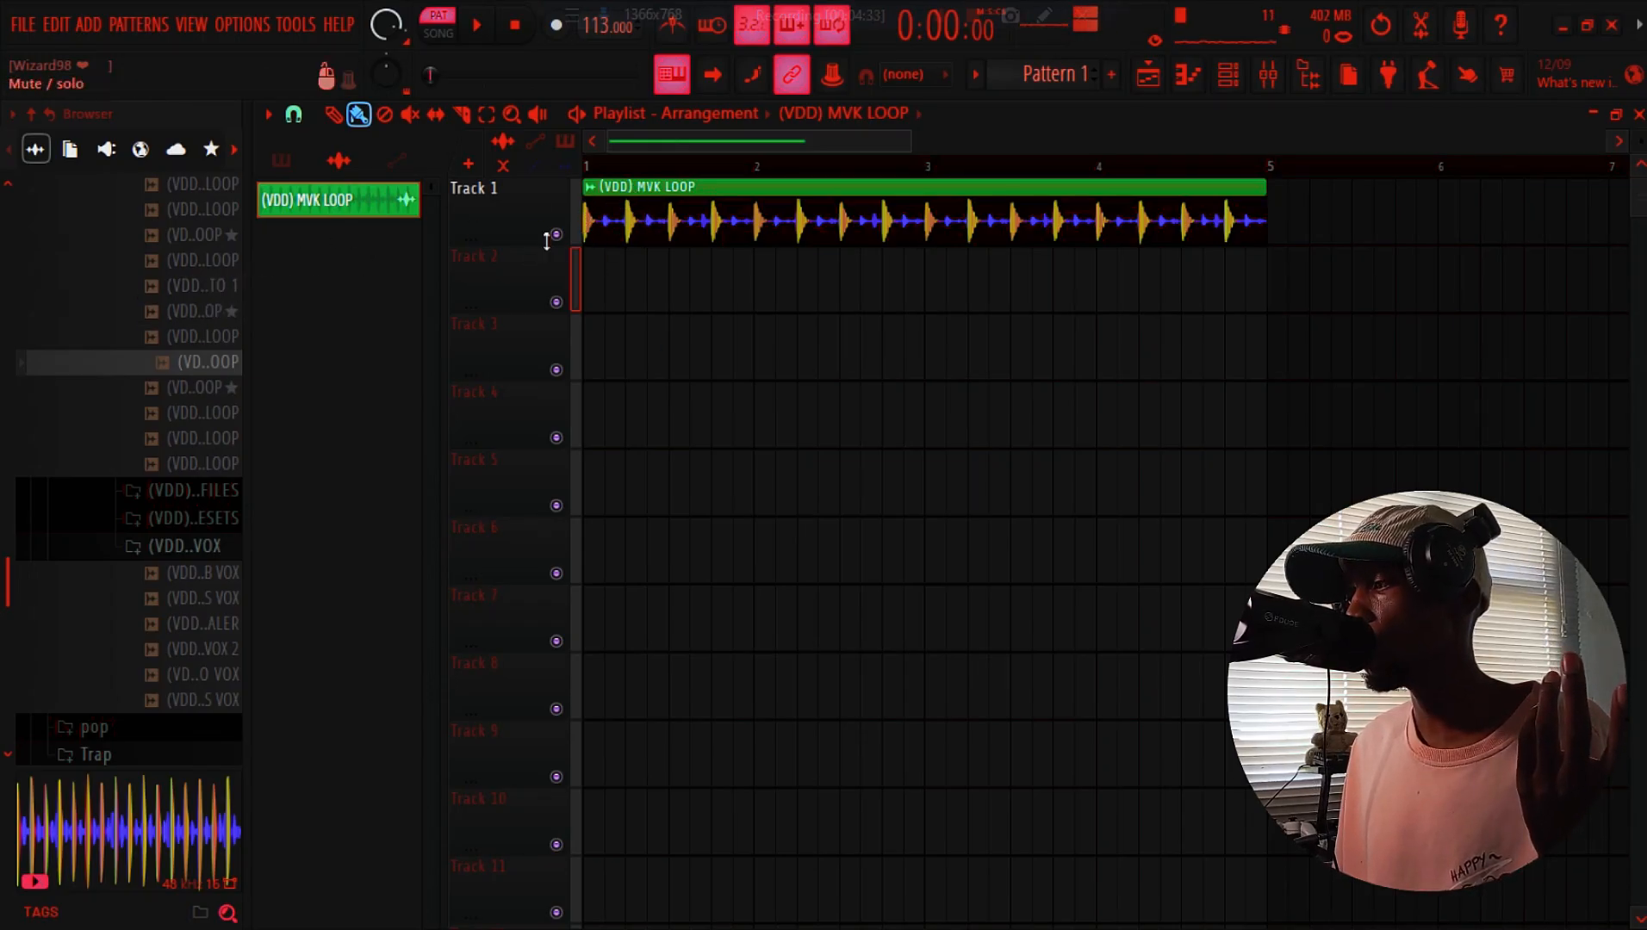
Preview more loops, then place (VDD) JAPPINO MATURED LOOP on Track 2 and (VDD) KHOTO 1 on Track 3, both starting at bar 1
click(215, 287)
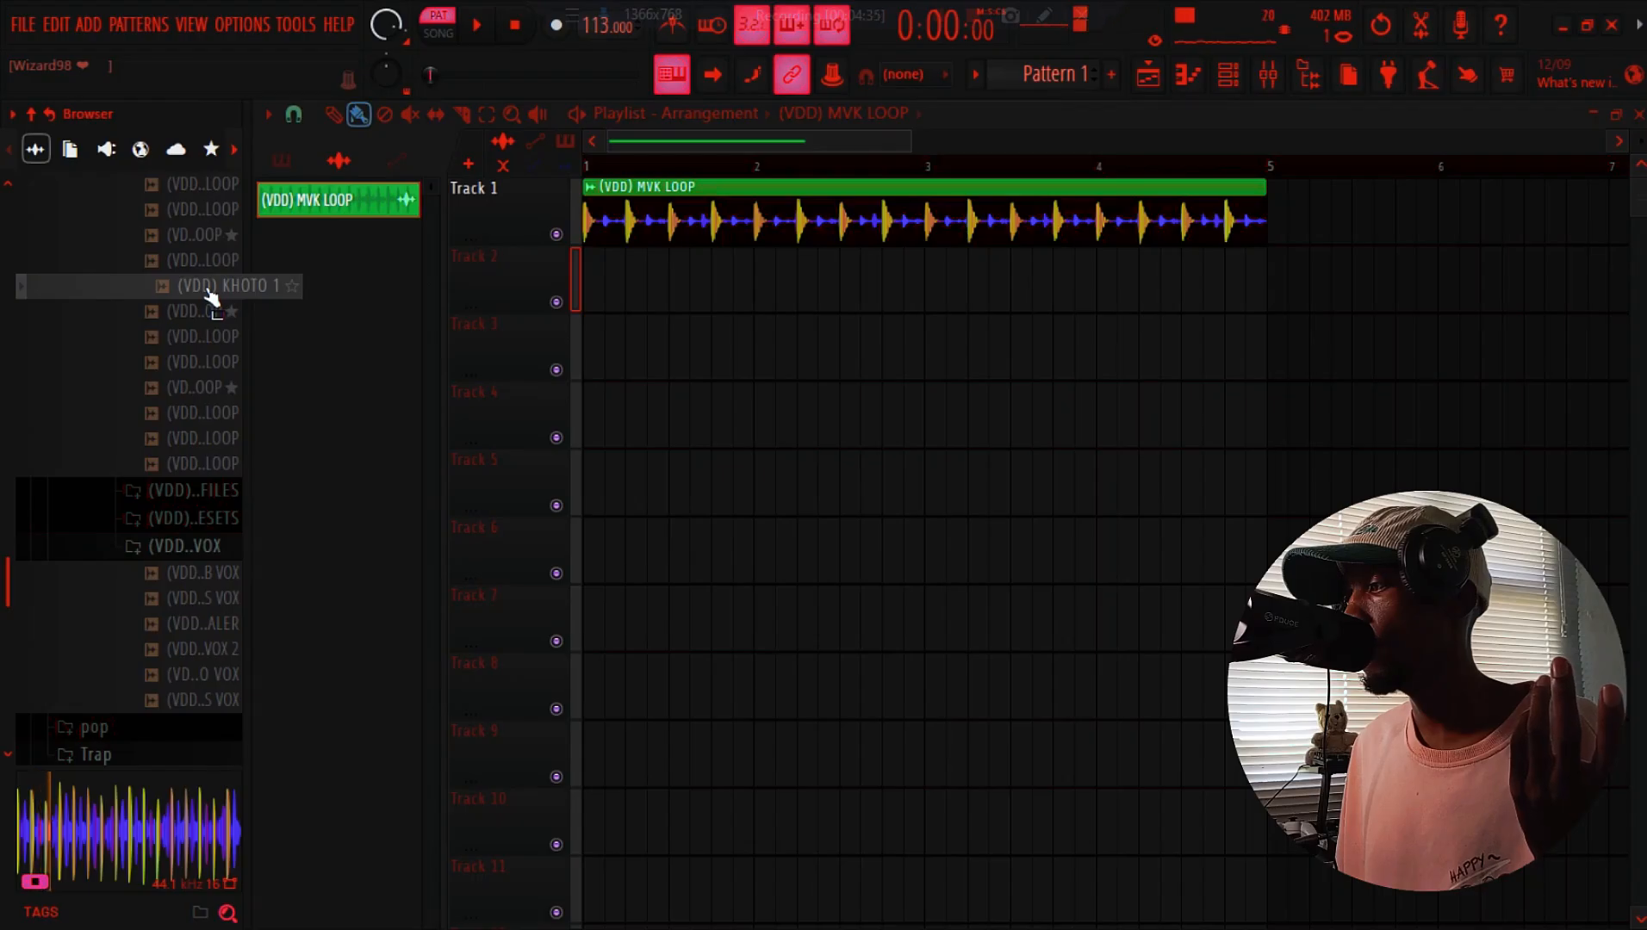
click(195, 264)
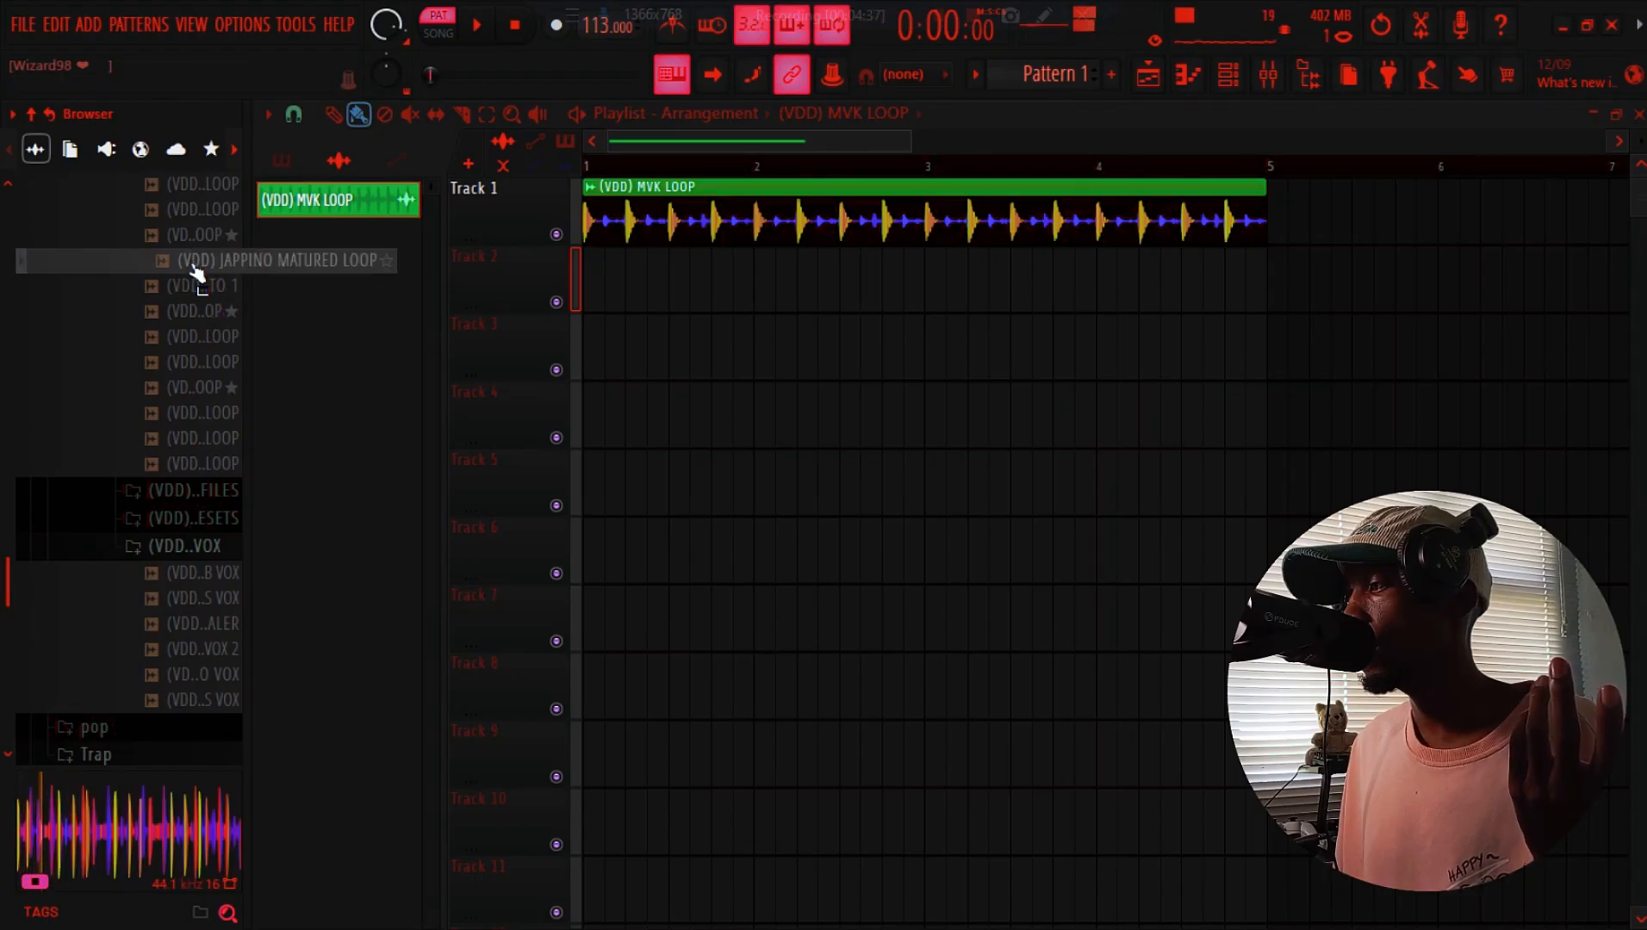
drag(193, 278, 591, 278)
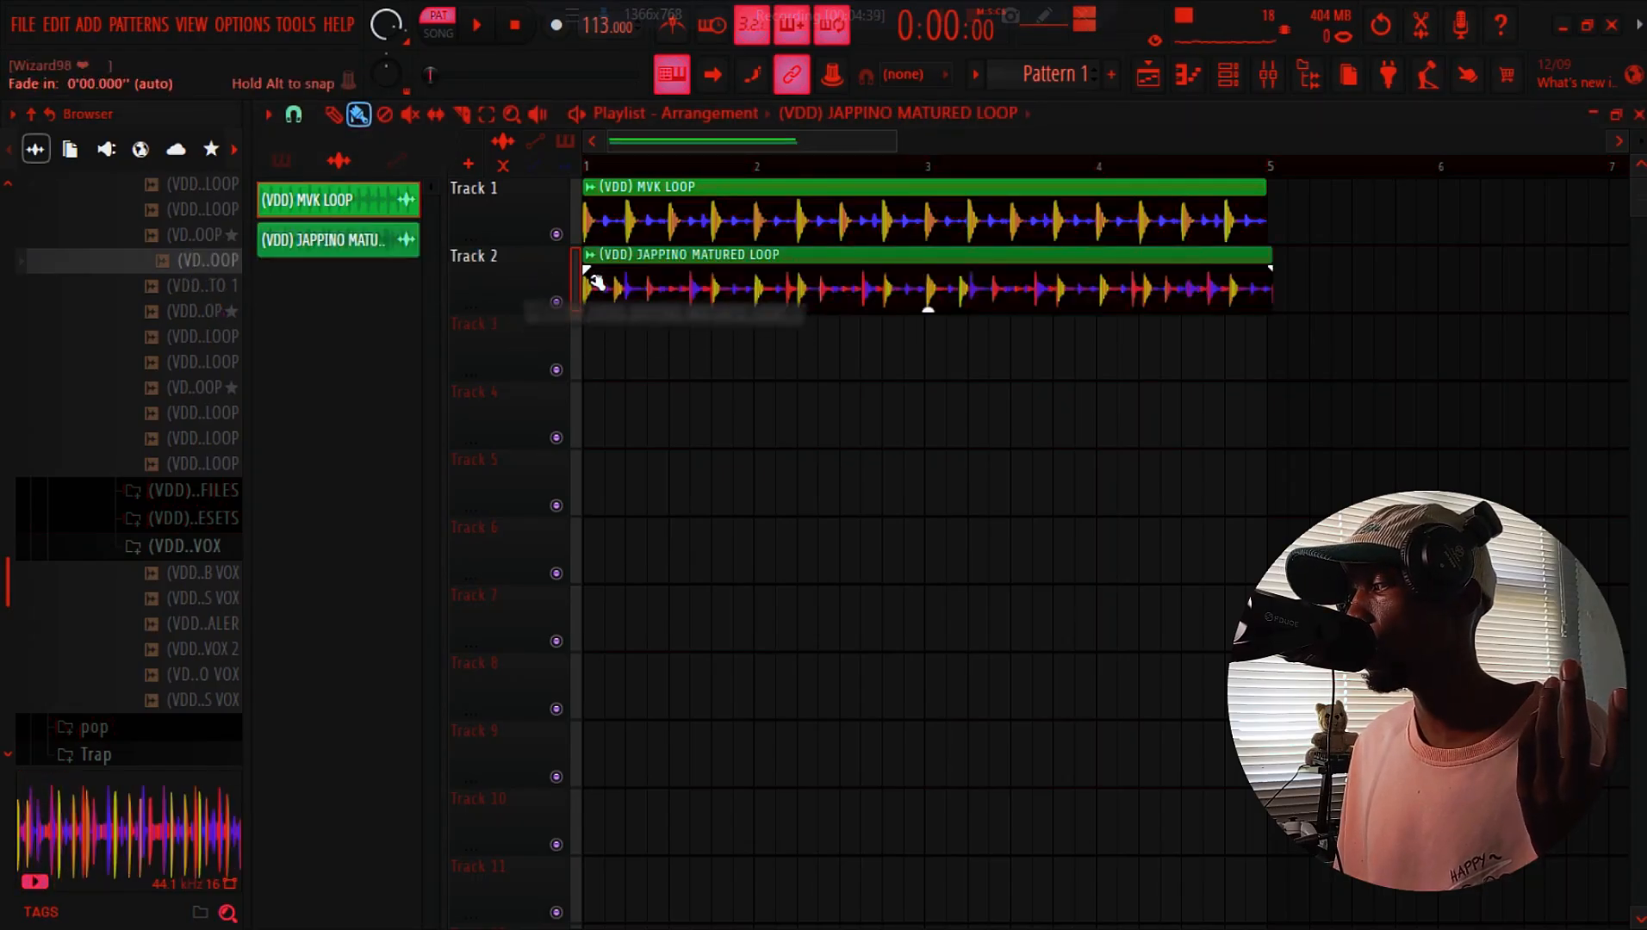
click(198, 292)
drag(197, 295, 765, 353)
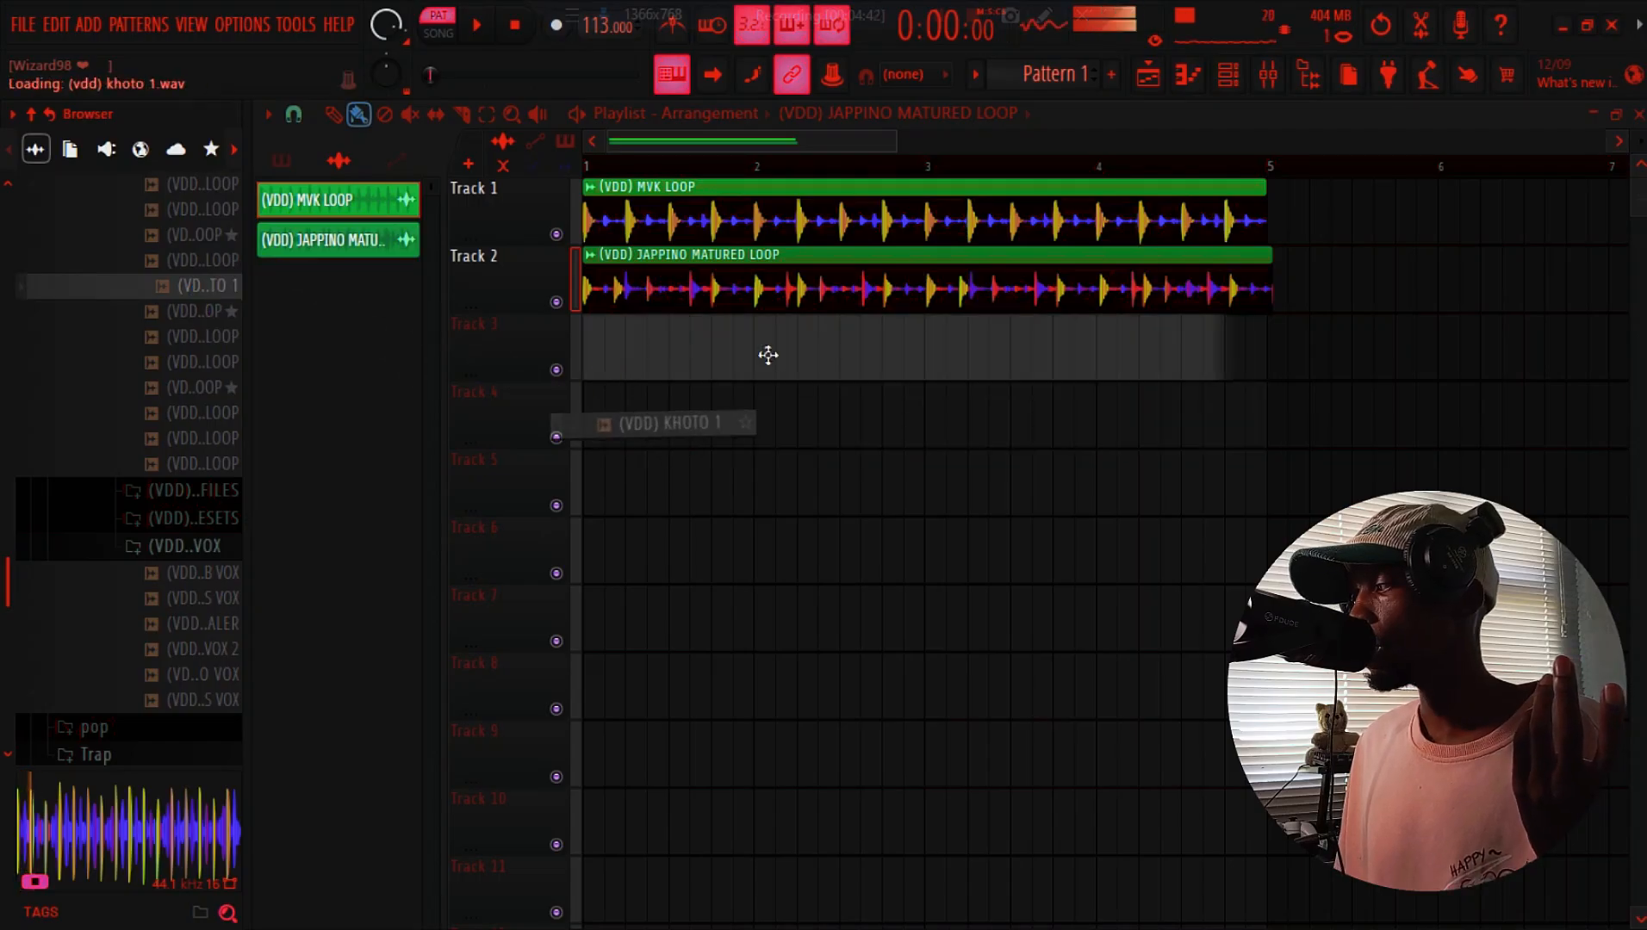
Set the JAPPINO MATURED LOOP clip to Stretch mode with a stretch time of 4:00:00, and the KHOTO 1 clip to Auto mode
double_click(790, 298)
click(942, 441)
click(947, 487)
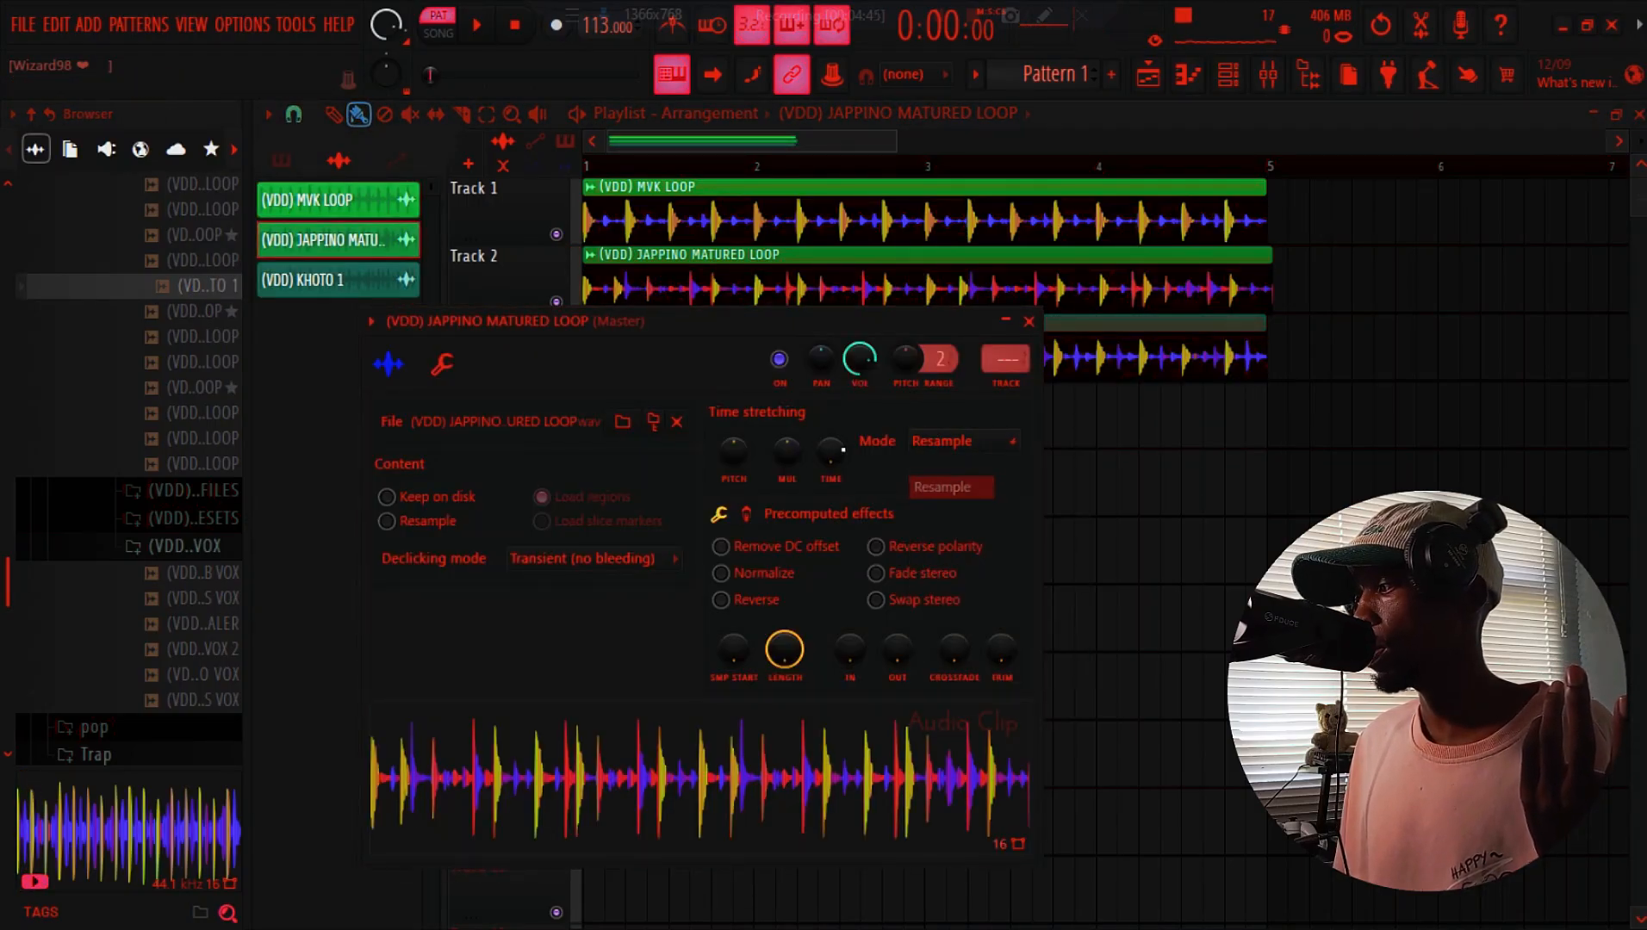
click(941, 441)
click(931, 507)
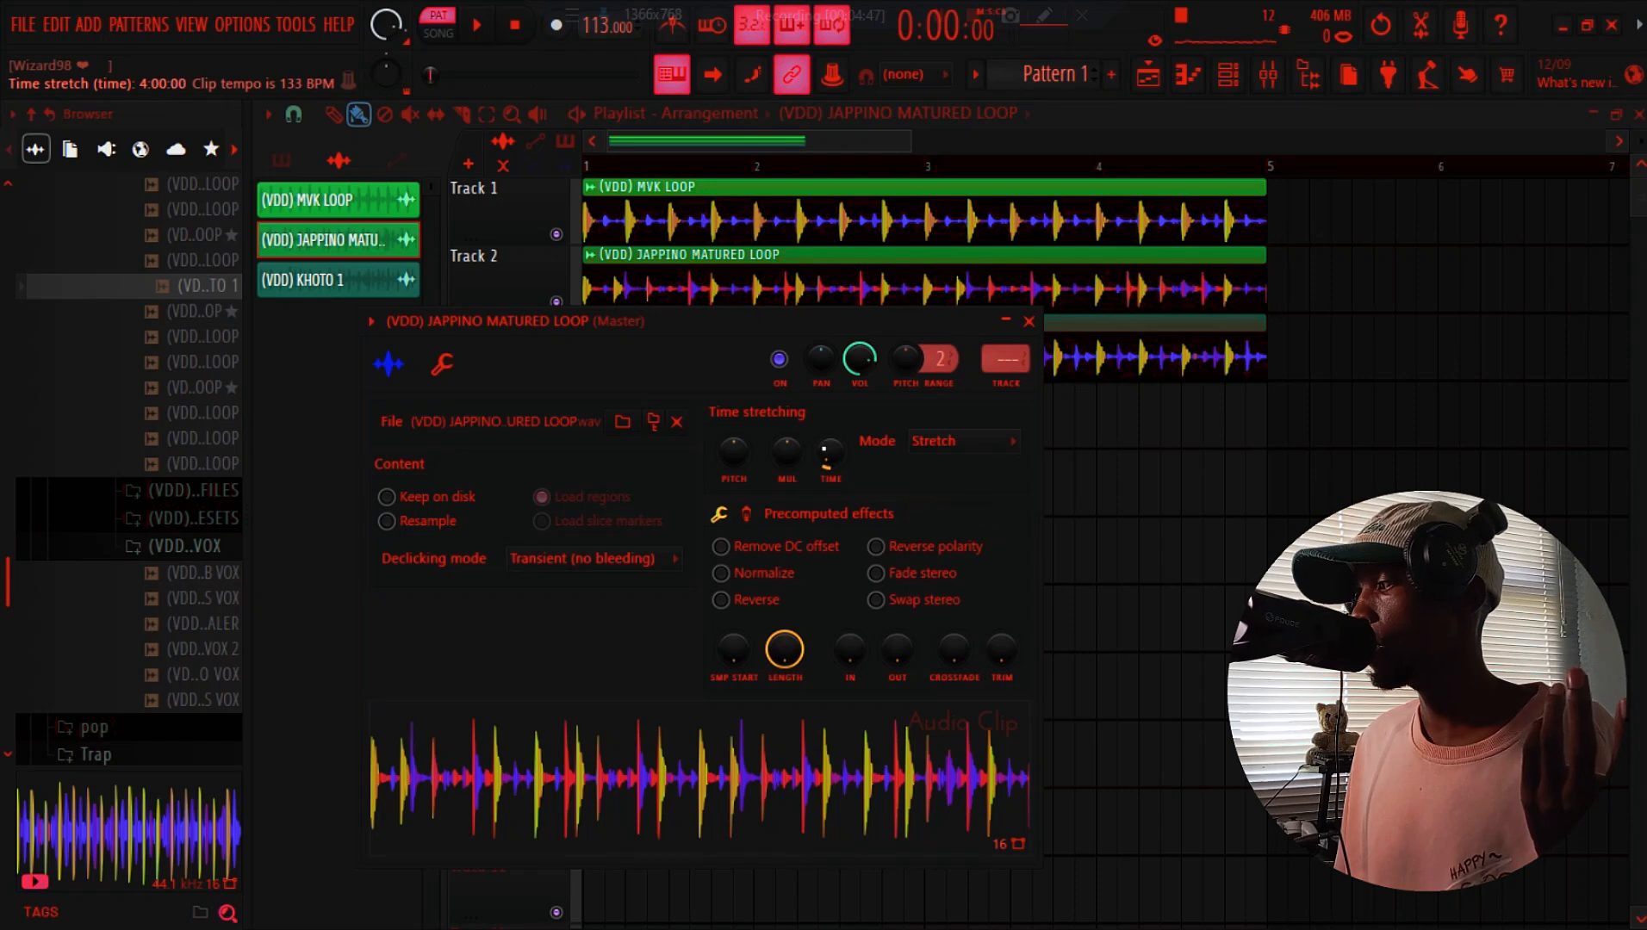
click(820, 265)
double_click(713, 279)
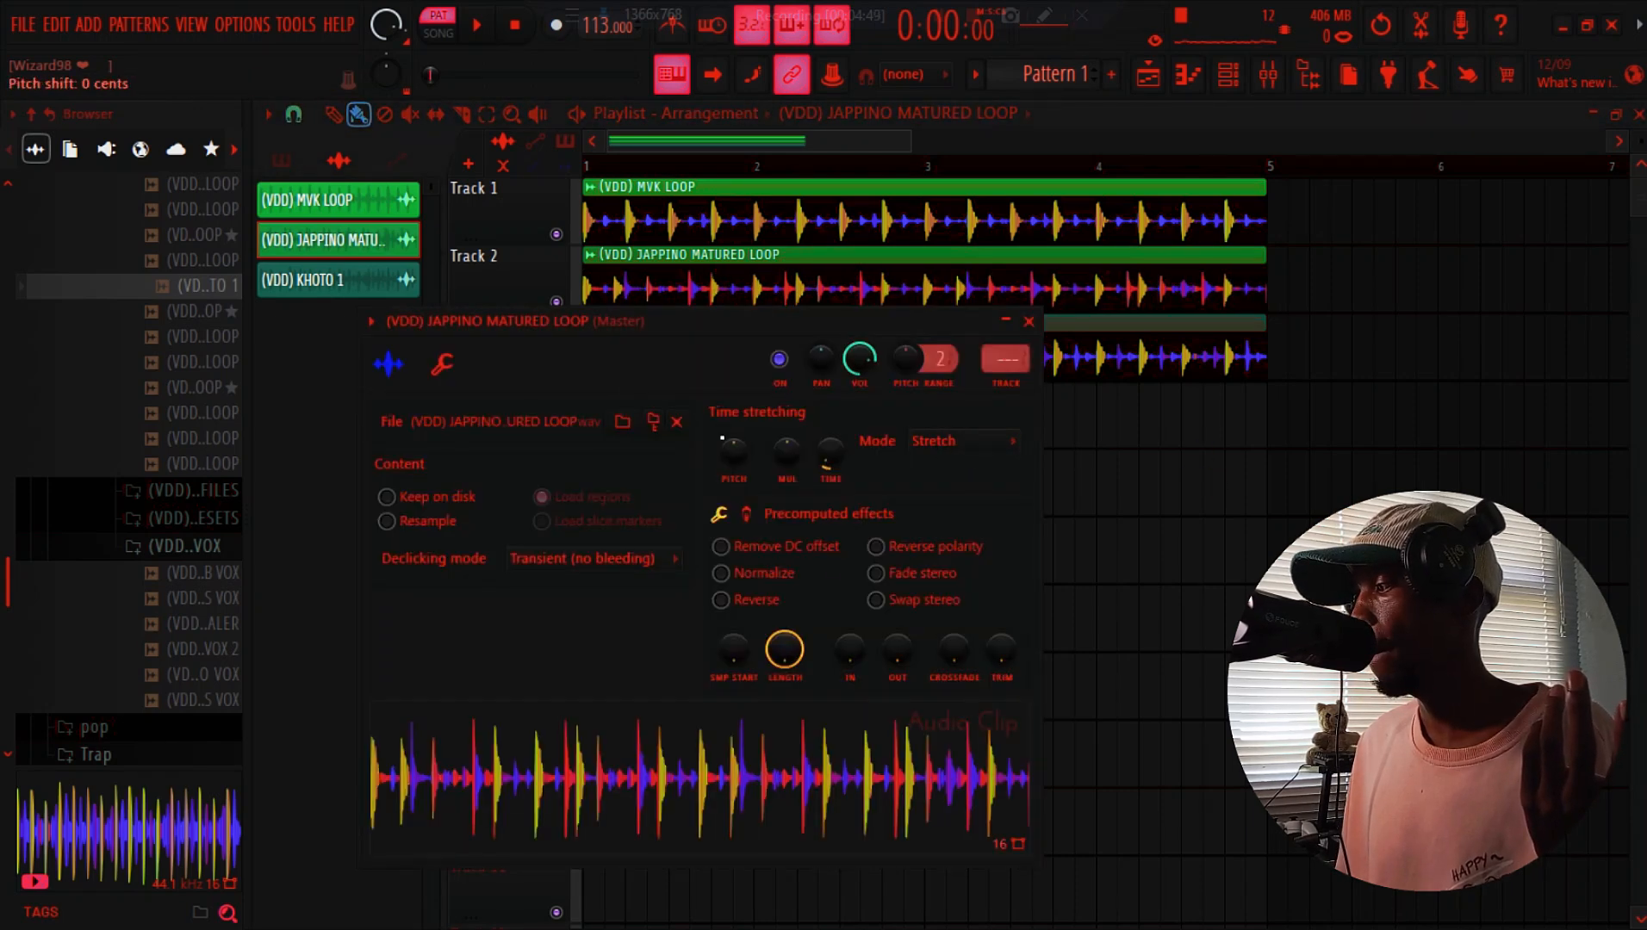
double_click(927, 368)
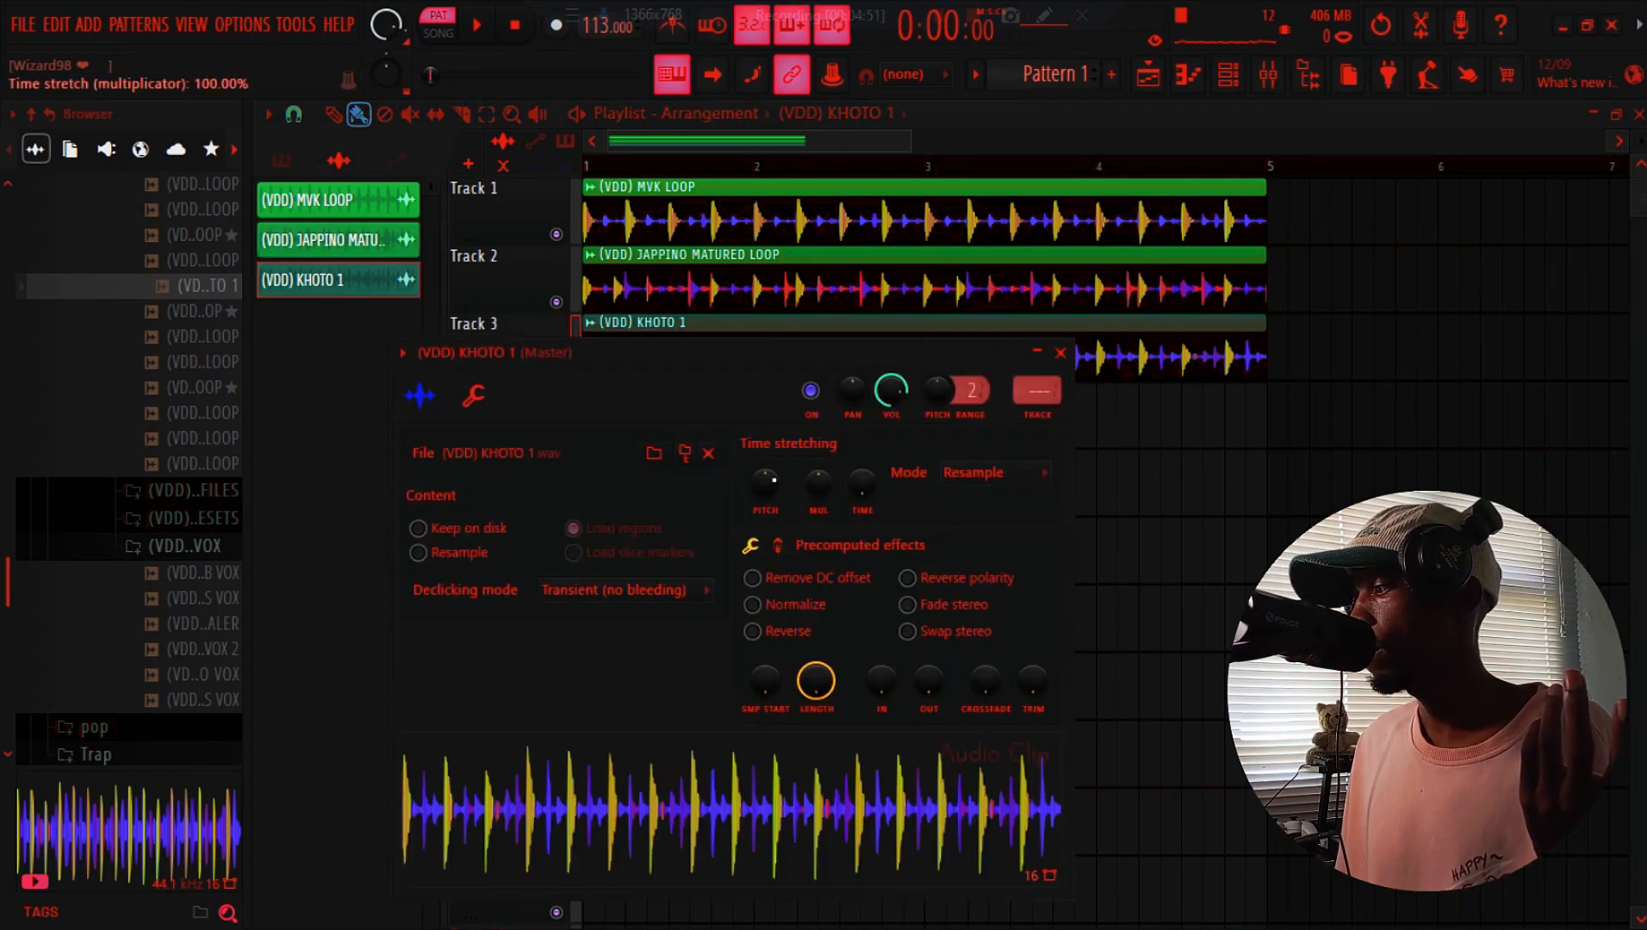
click(1195, 426)
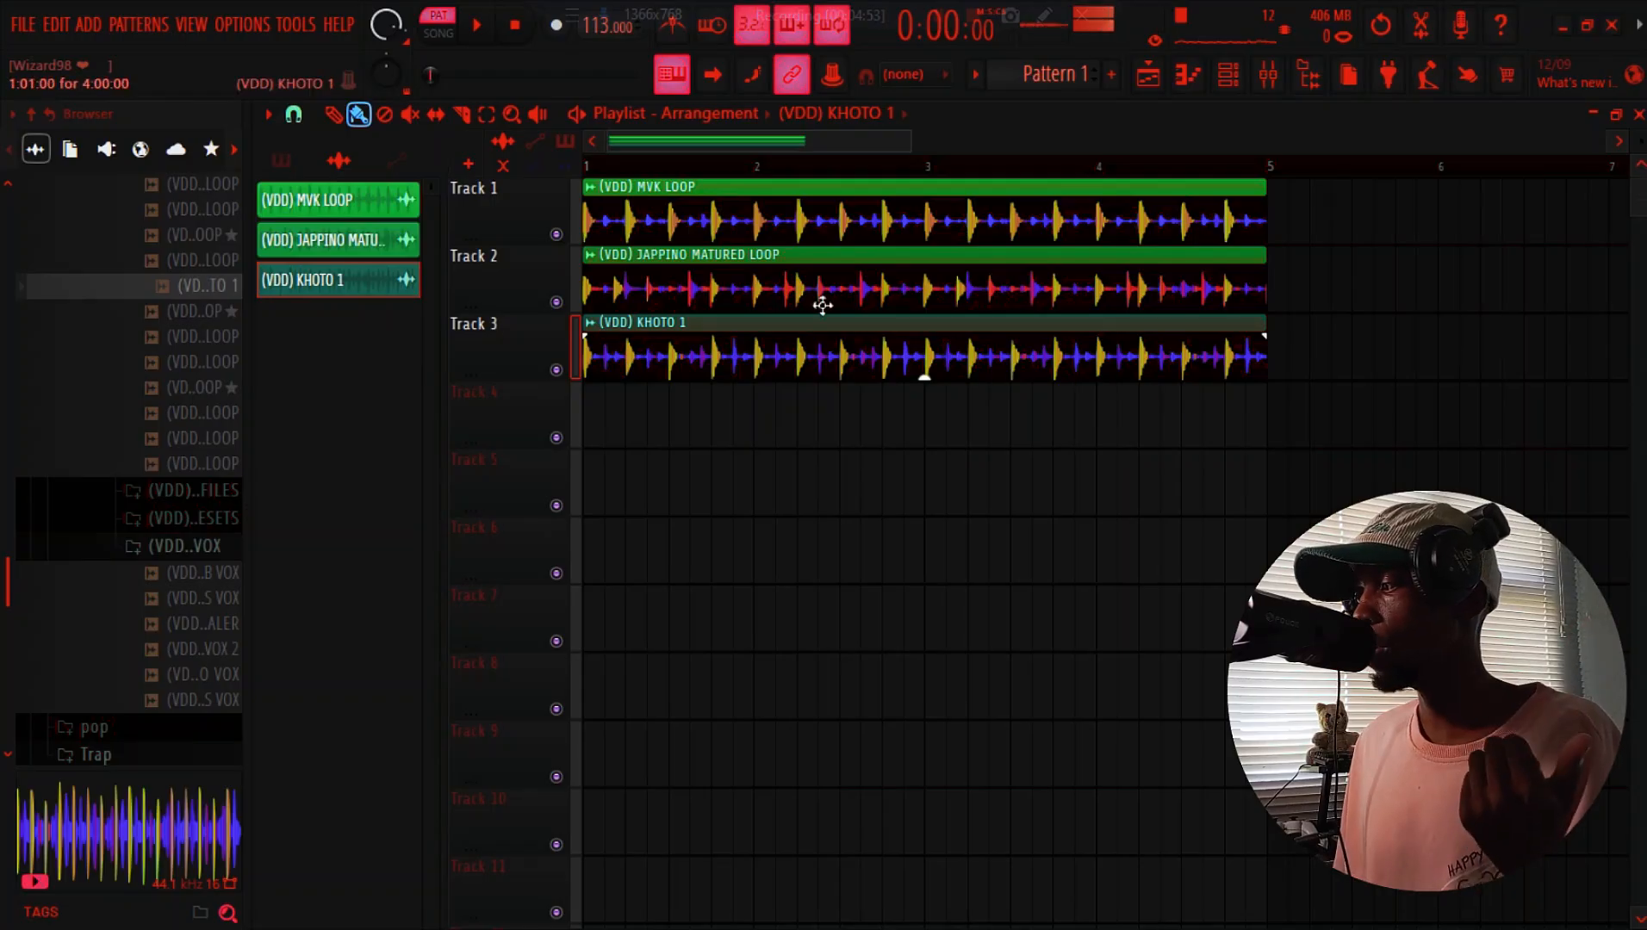
Route the (VDD) JAPPINO MATURED LOOP clip to mixer track 2 and check the assignment in its clip settings
double_click(662, 269)
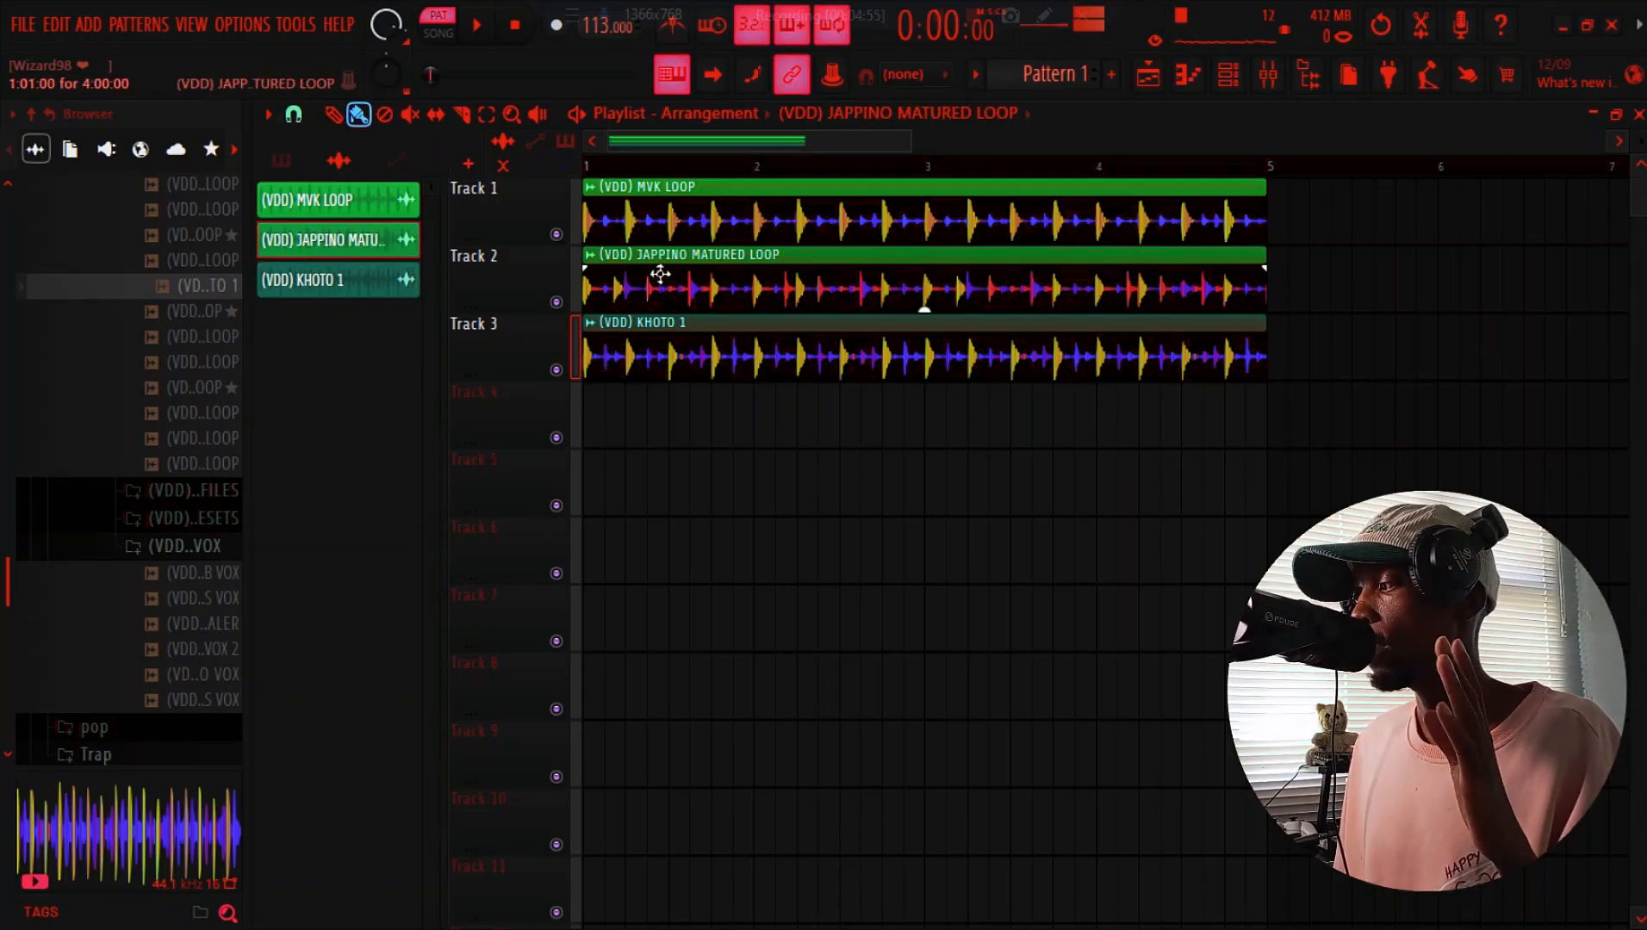
click(1017, 384)
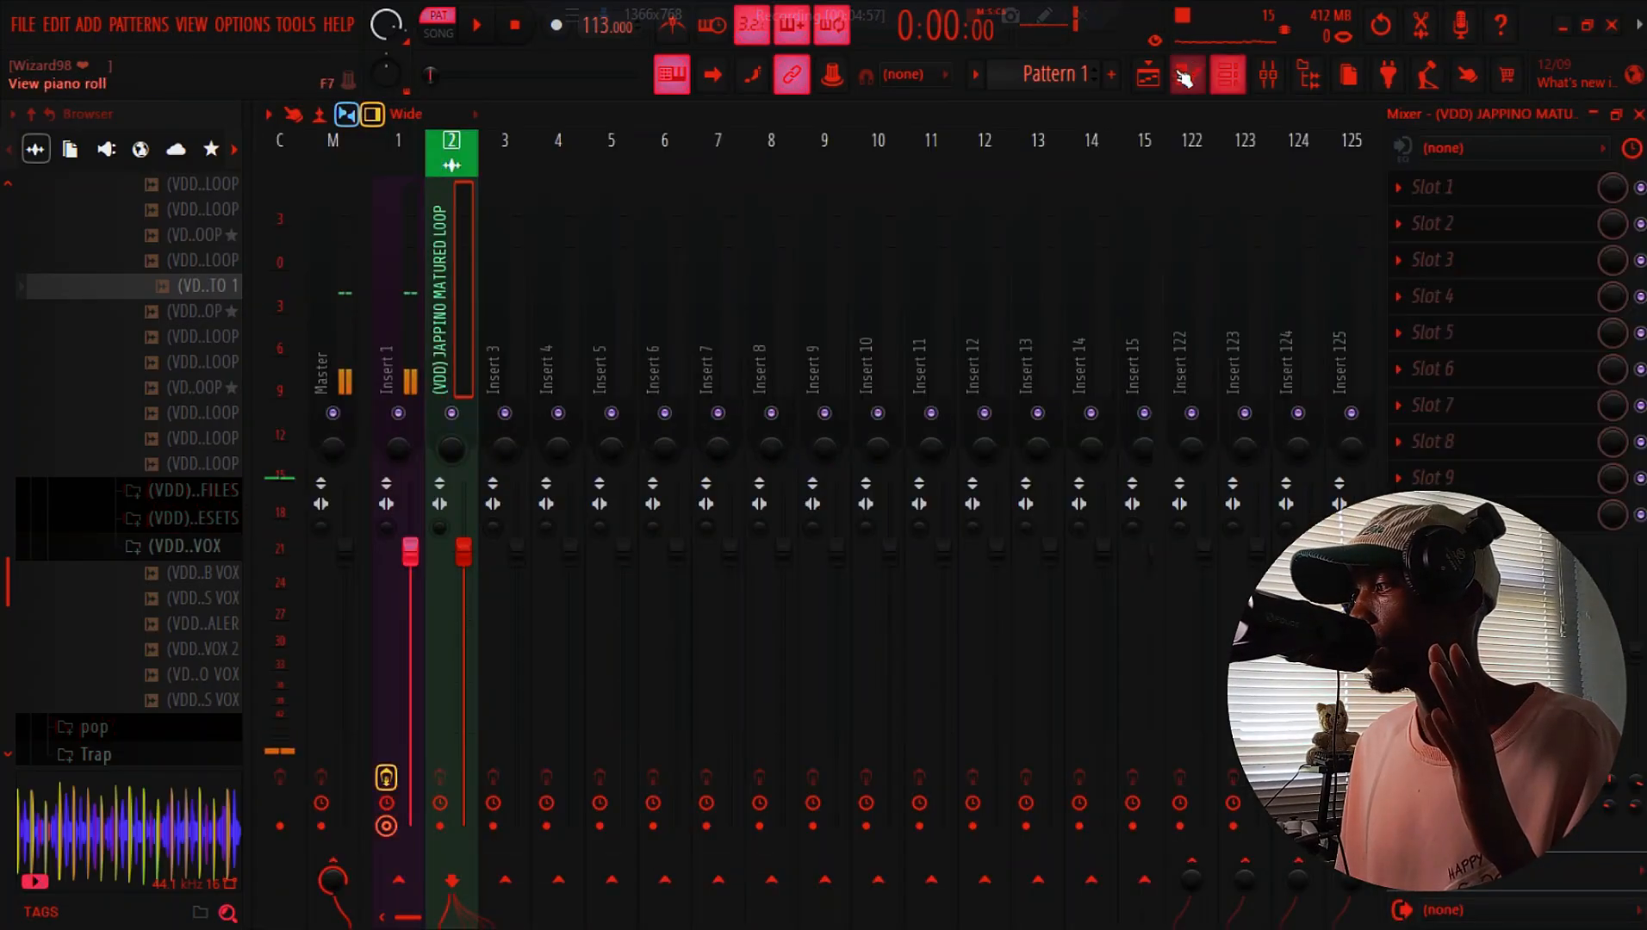
click(1161, 78)
double_click(852, 280)
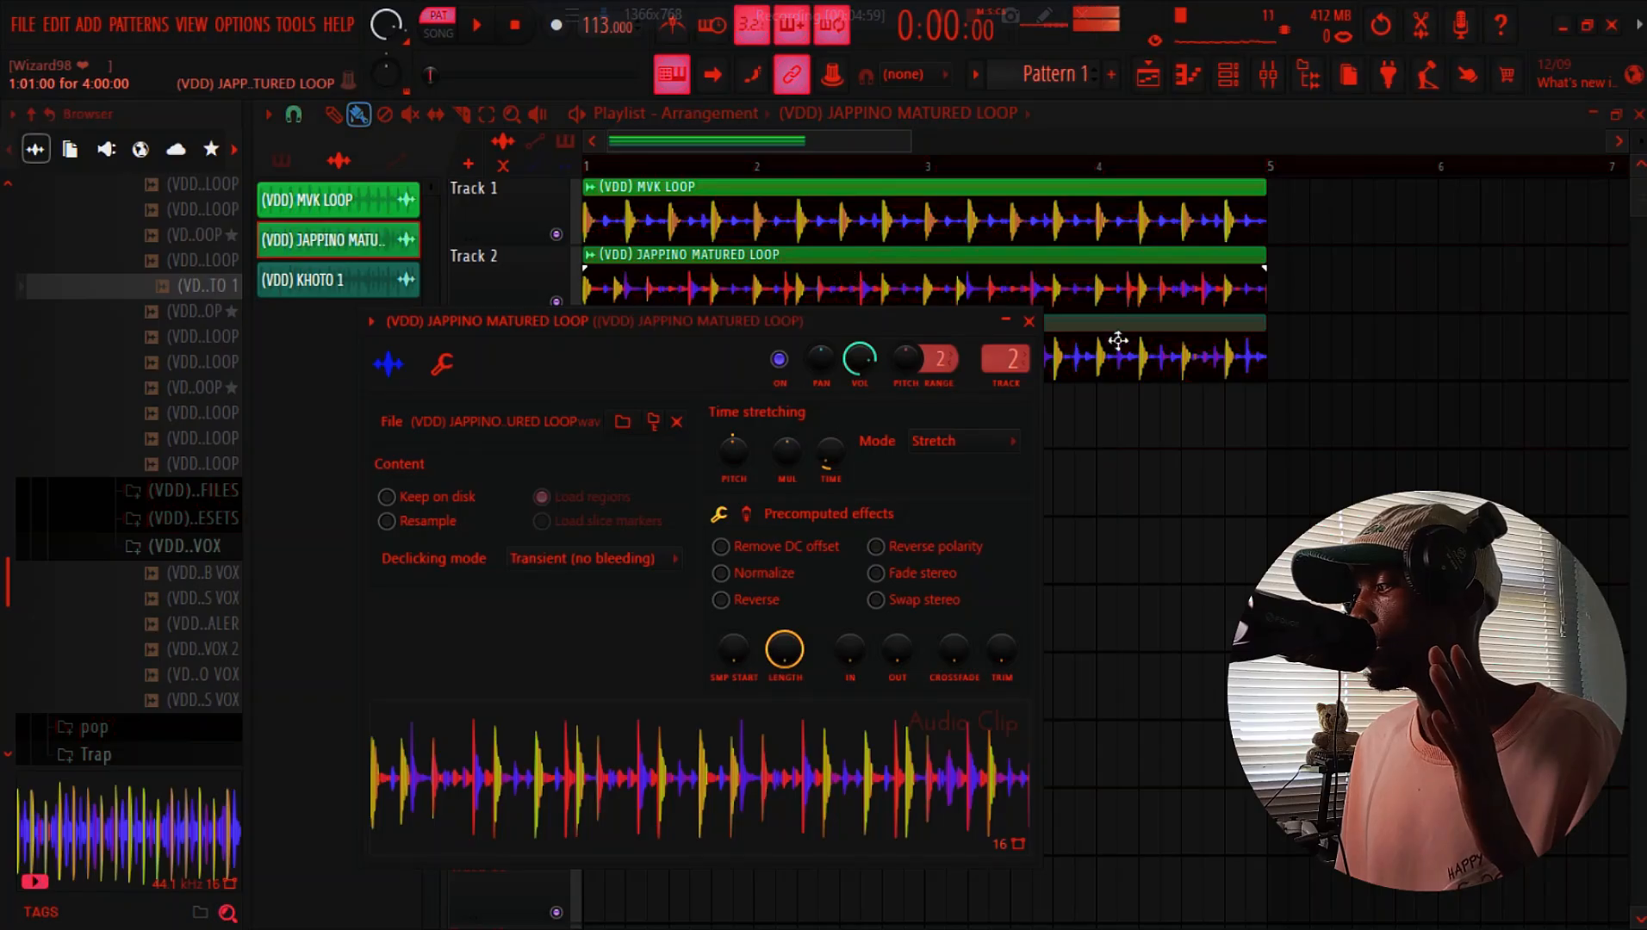
Assign the (VDD) KHOTO 1 clip to mixer track 2 as well
click(1088, 342)
double_click(1088, 342)
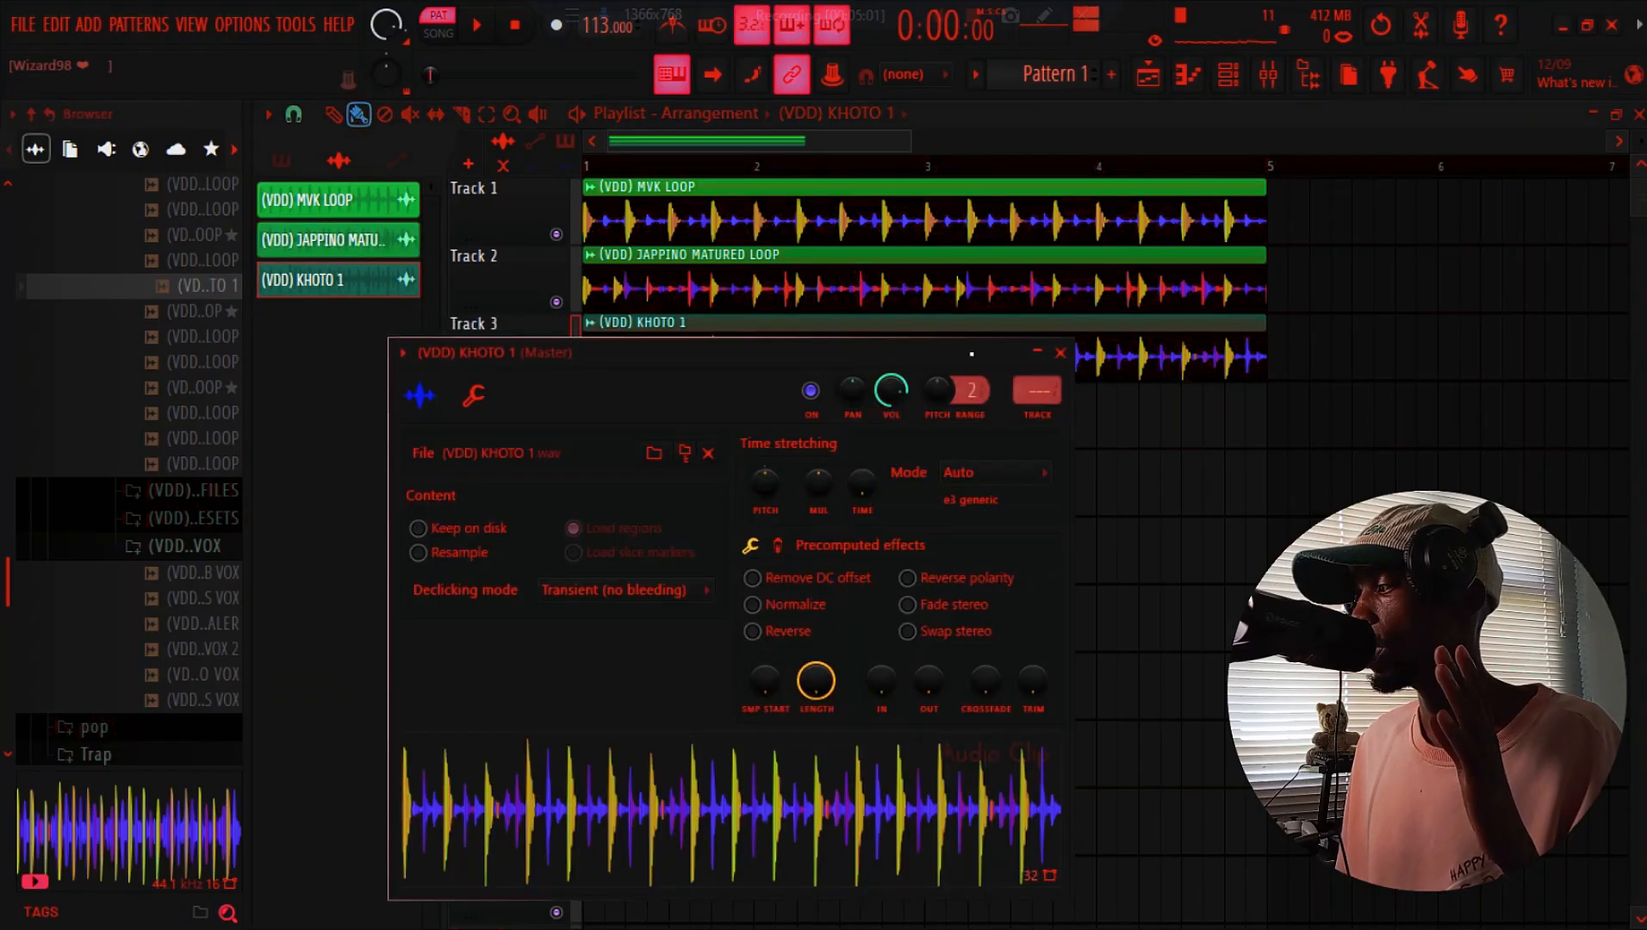
drag(1041, 393, 1041, 384)
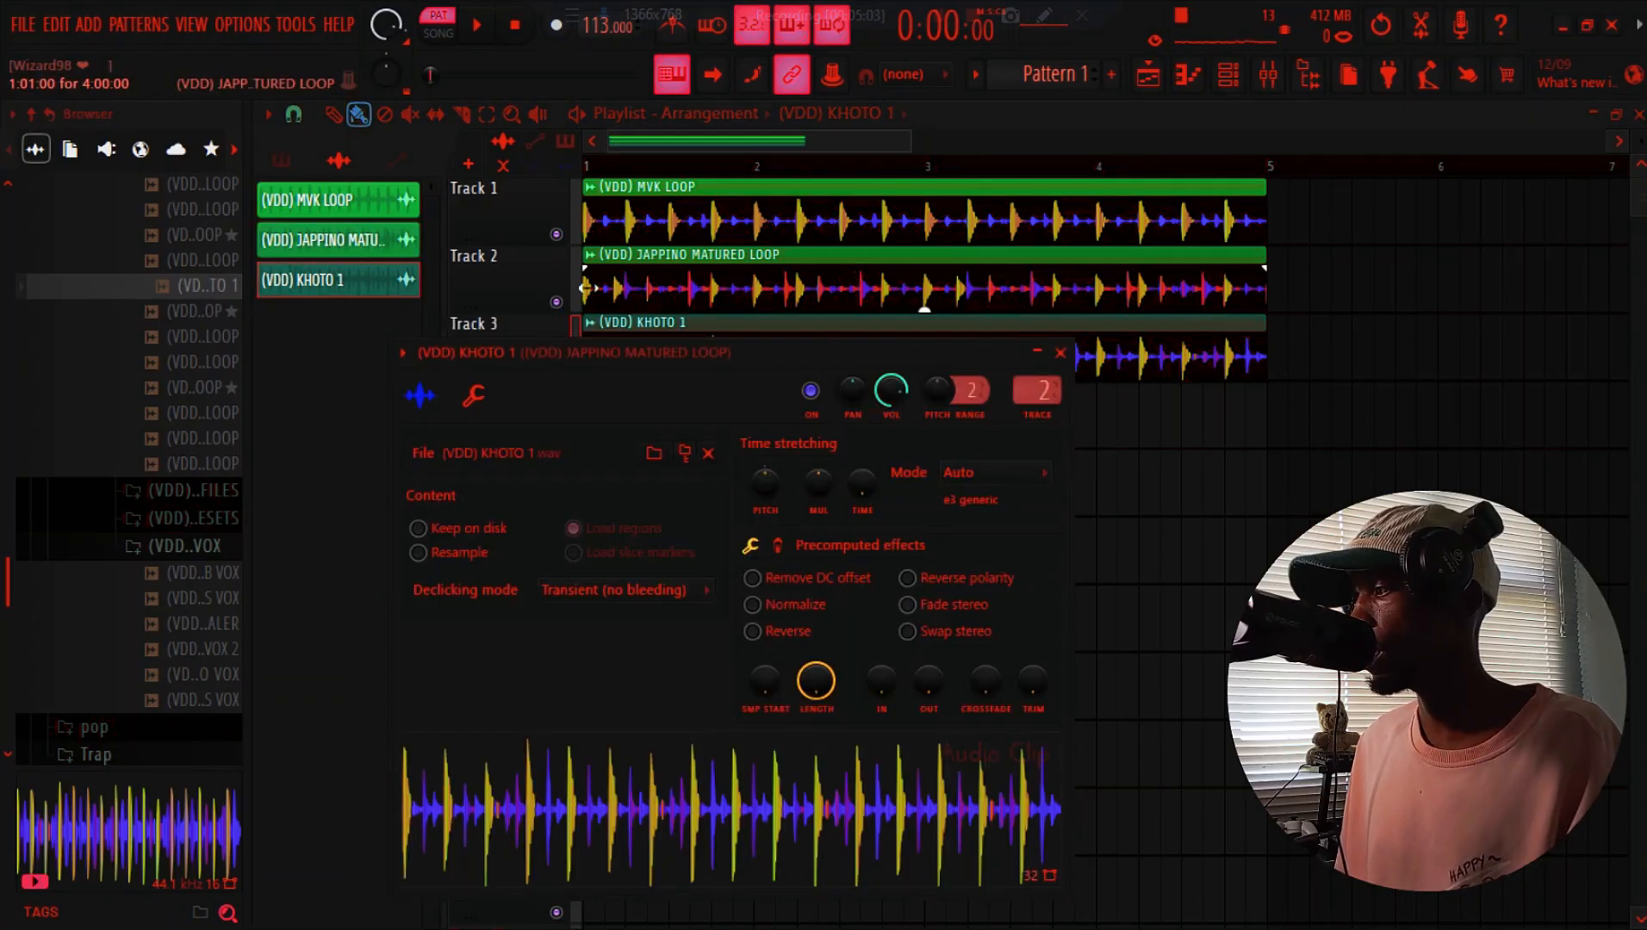
Solo Track 1 and play the (VDD) MVK LOOP in song mode to listen to it
click(563, 275)
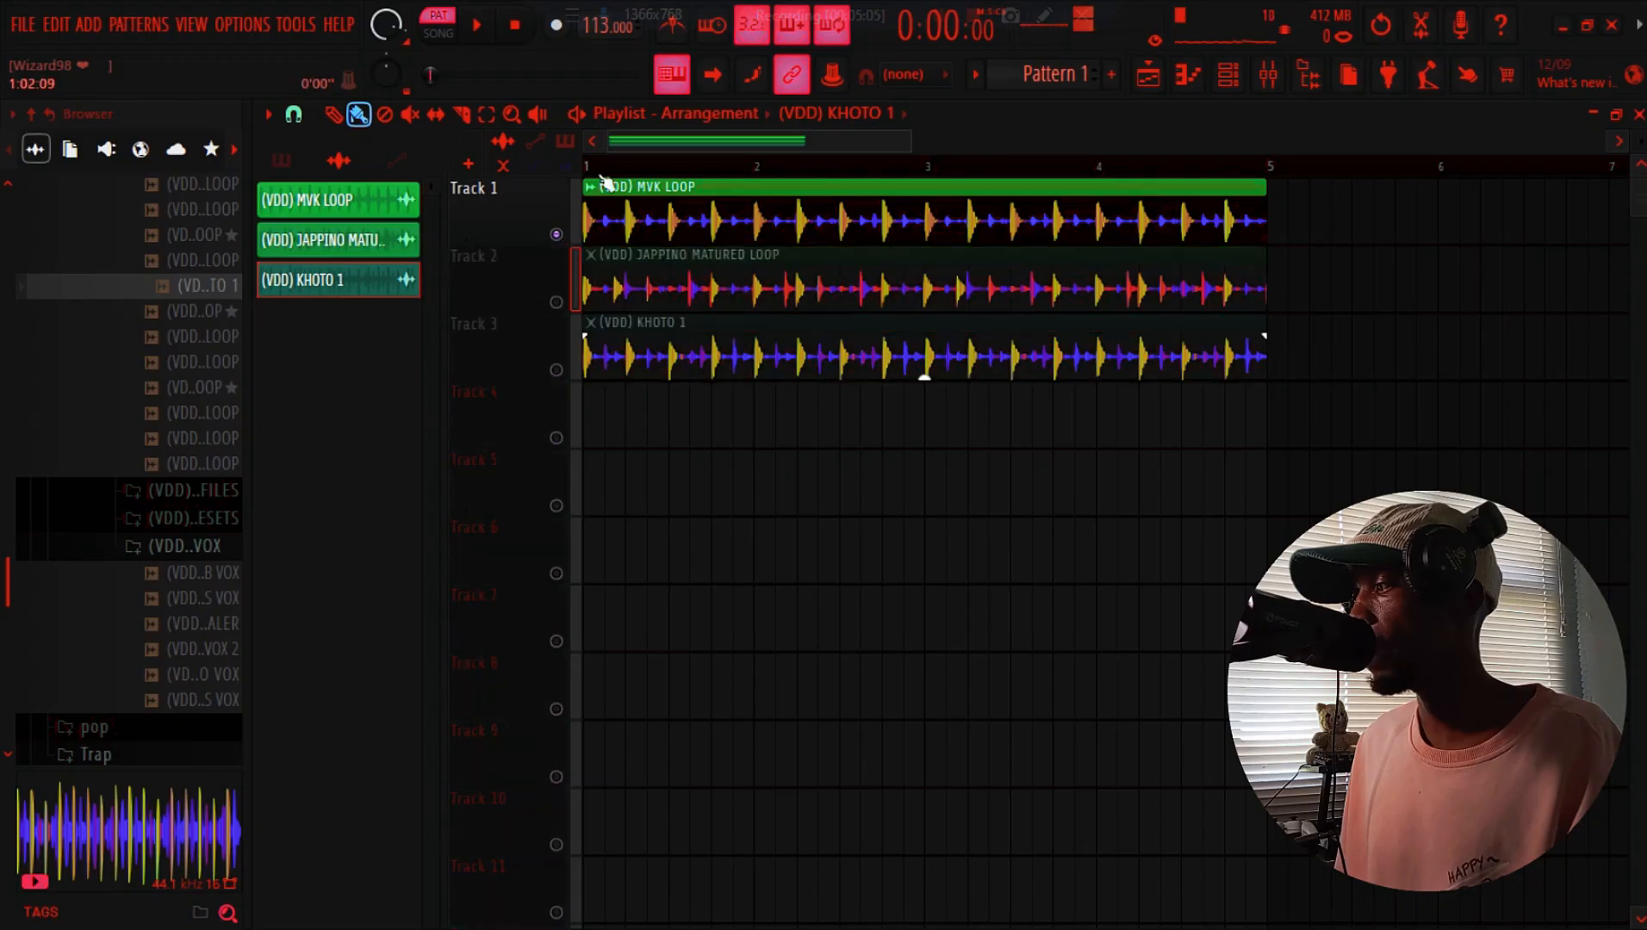
double_click(595, 209)
key(Escape)
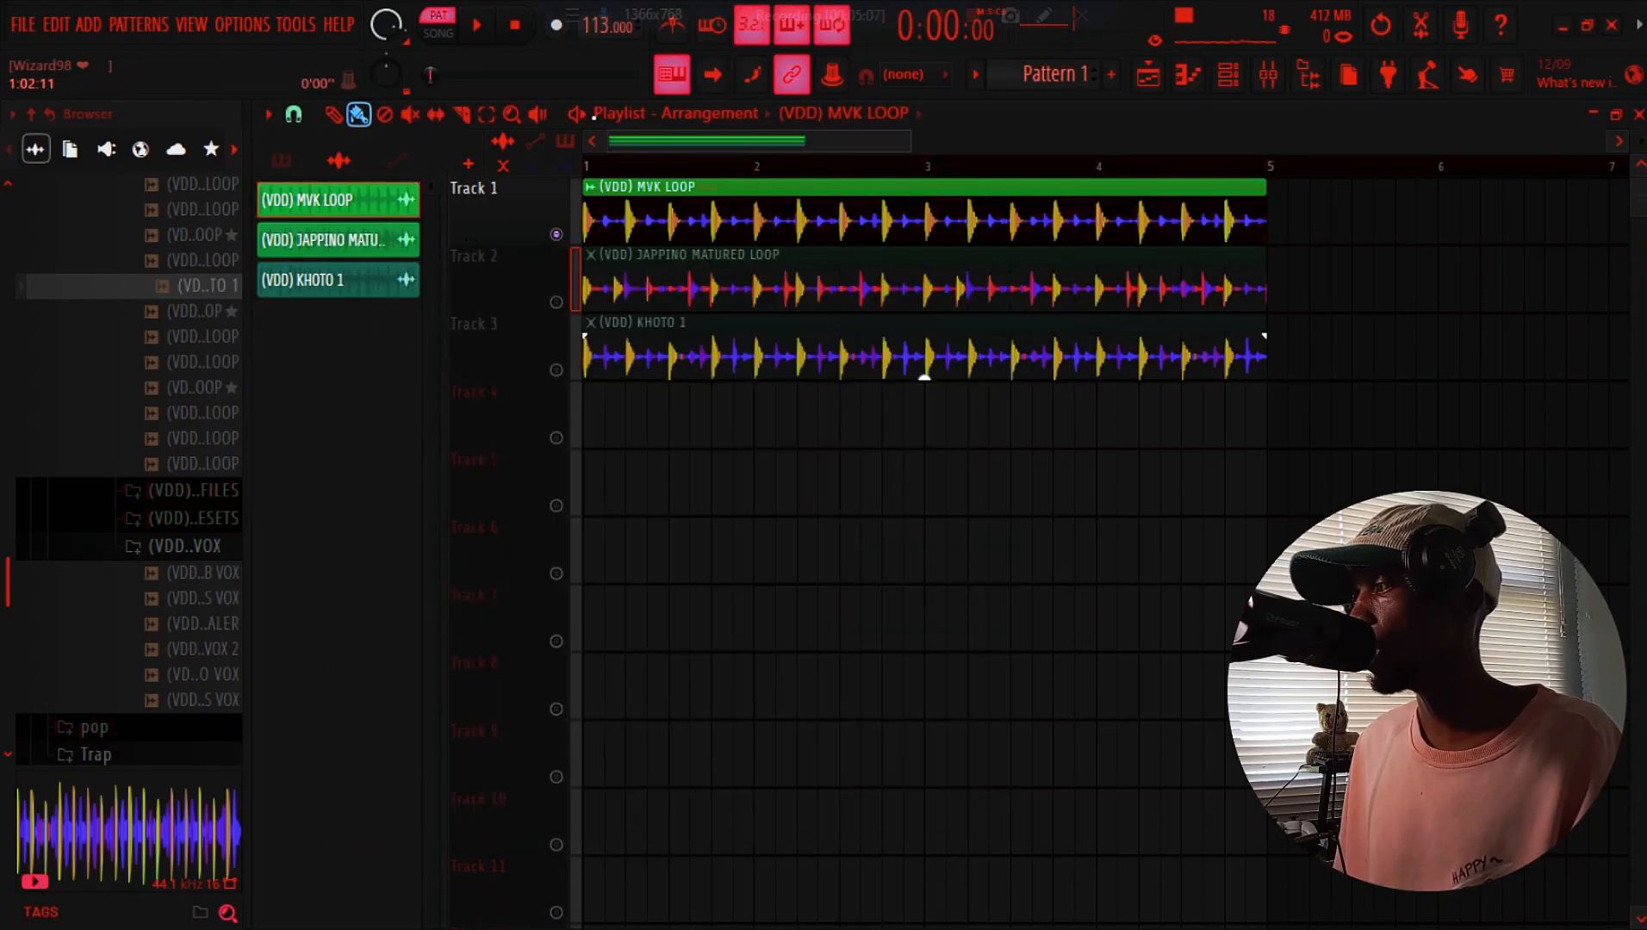
key(space)
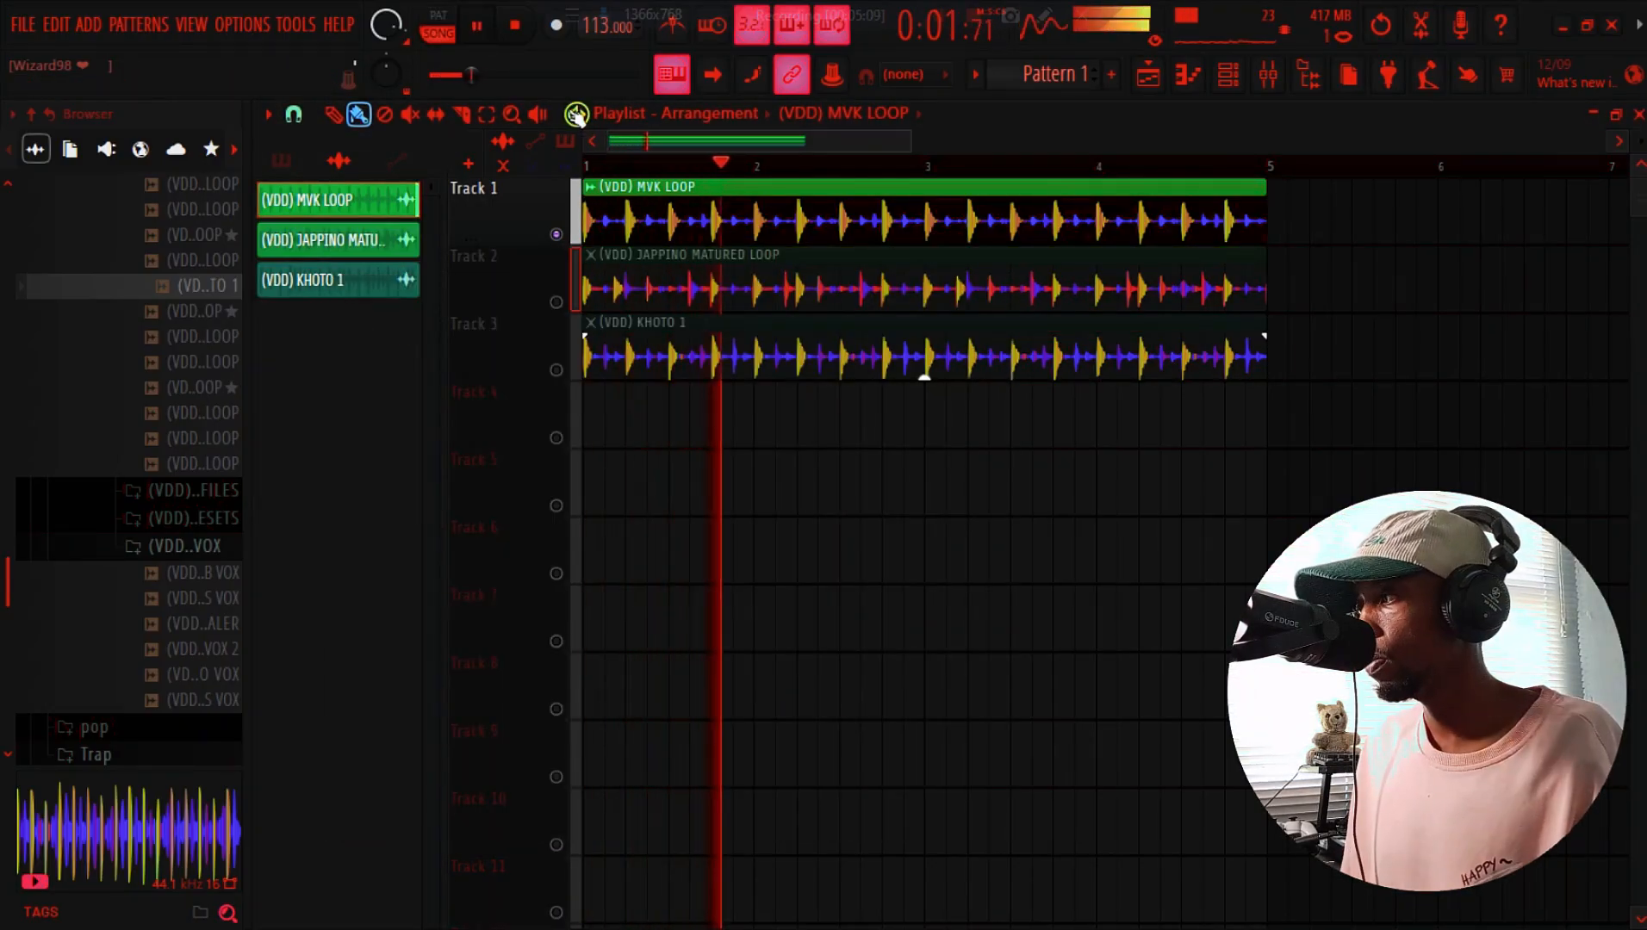
click(533, 32)
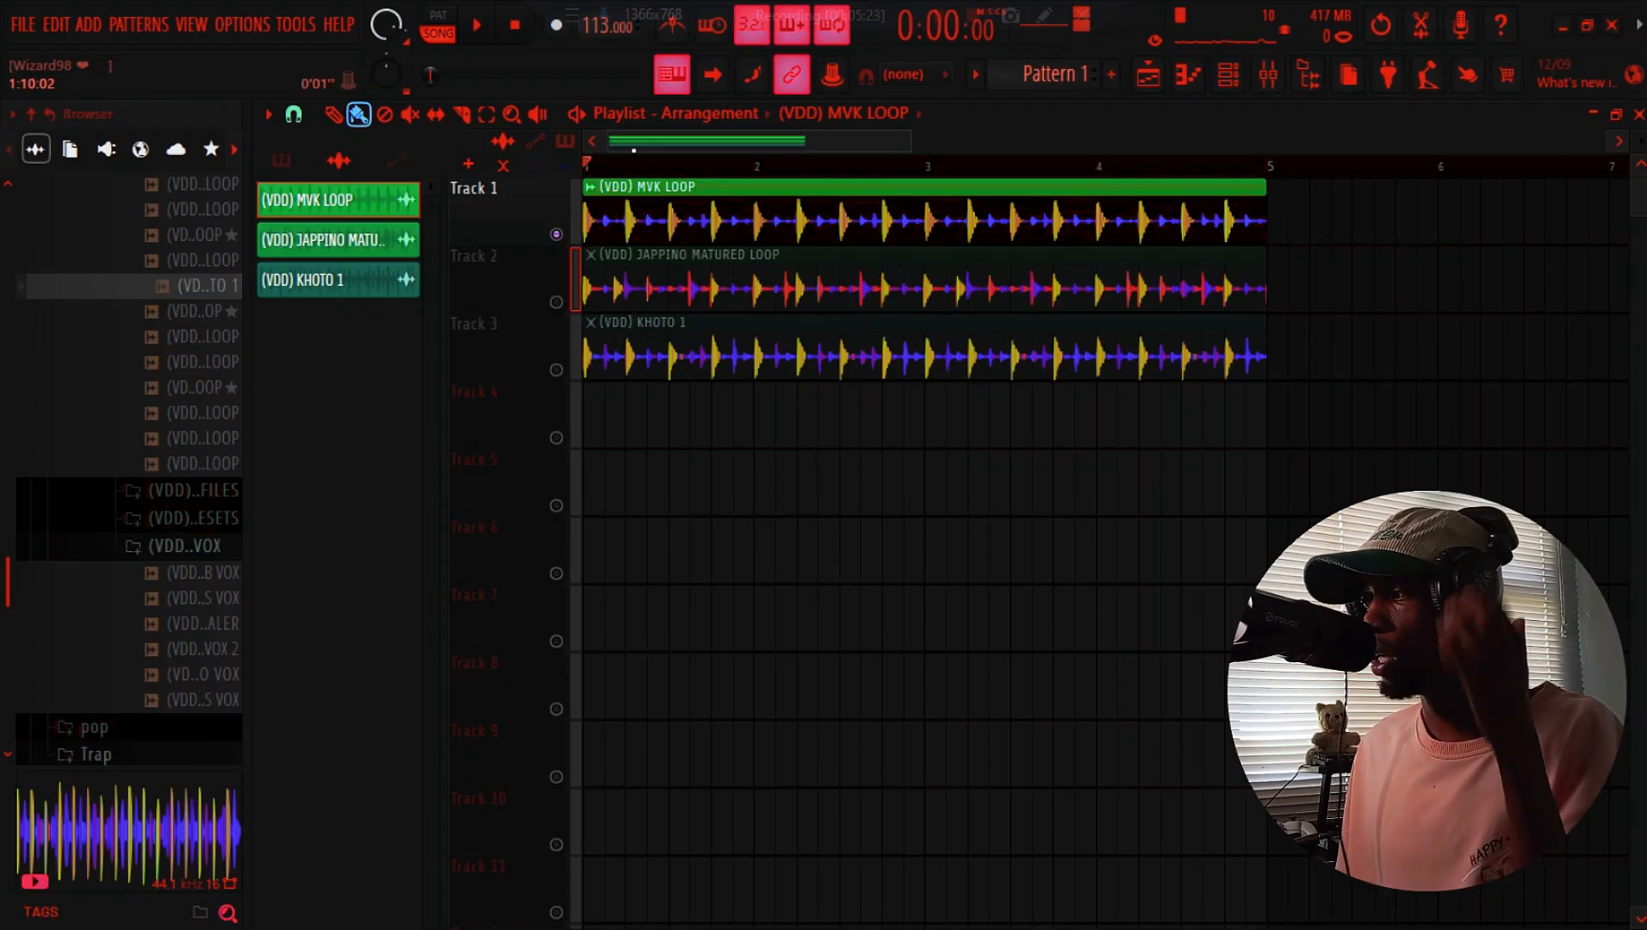
key(space)
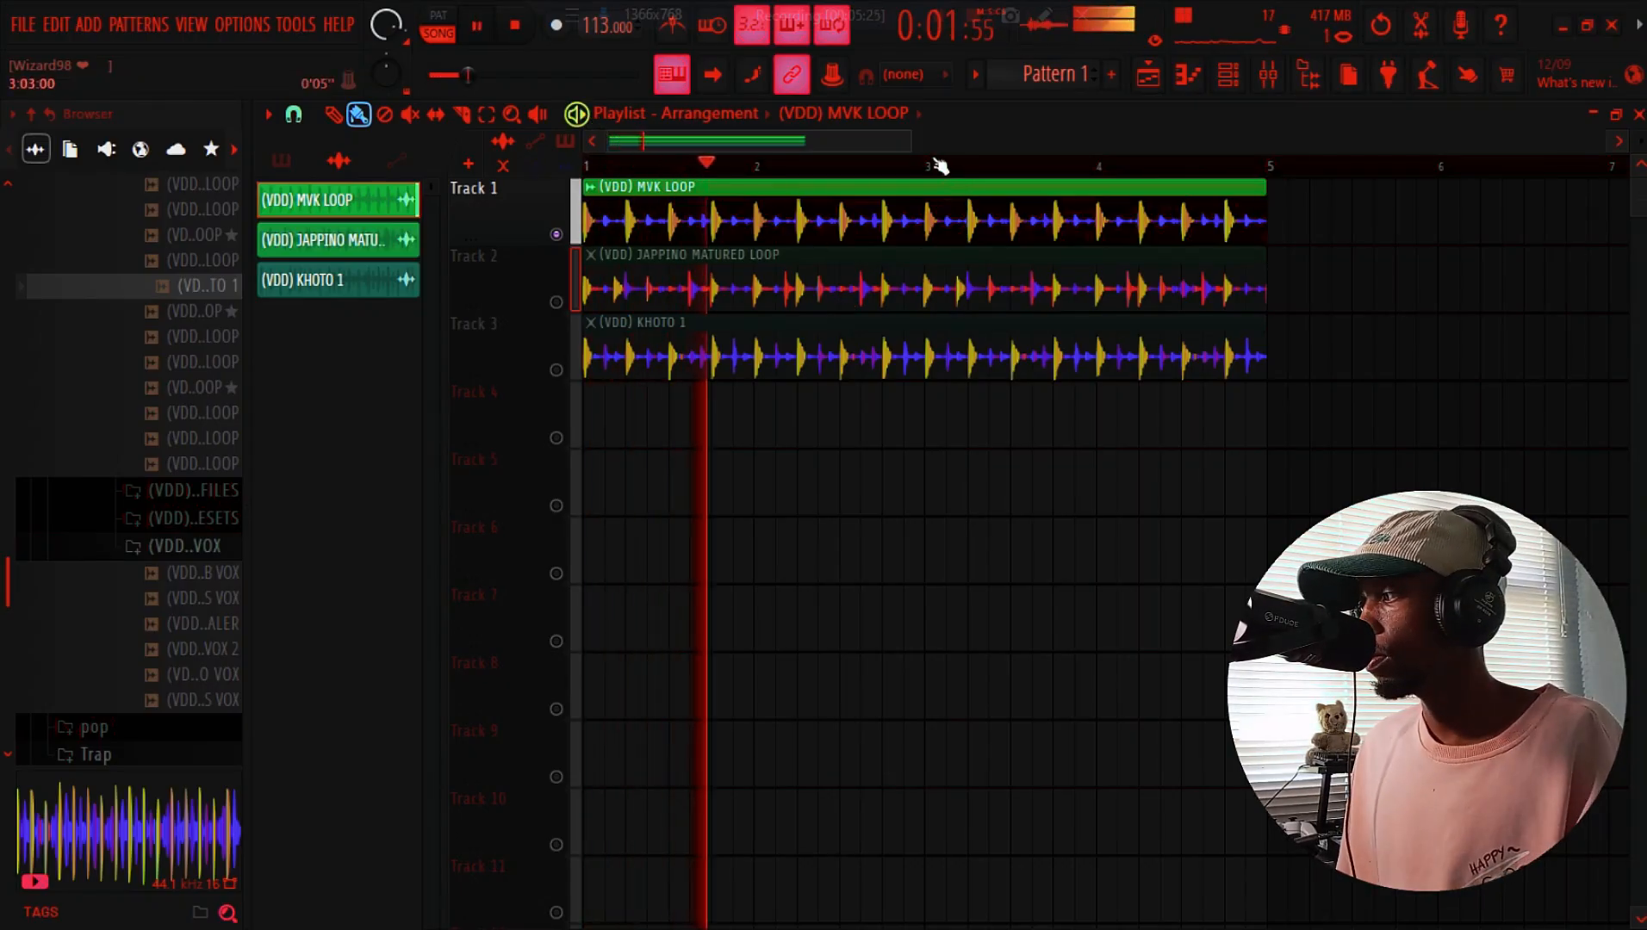
drag(909, 140, 890, 141)
click(530, 35)
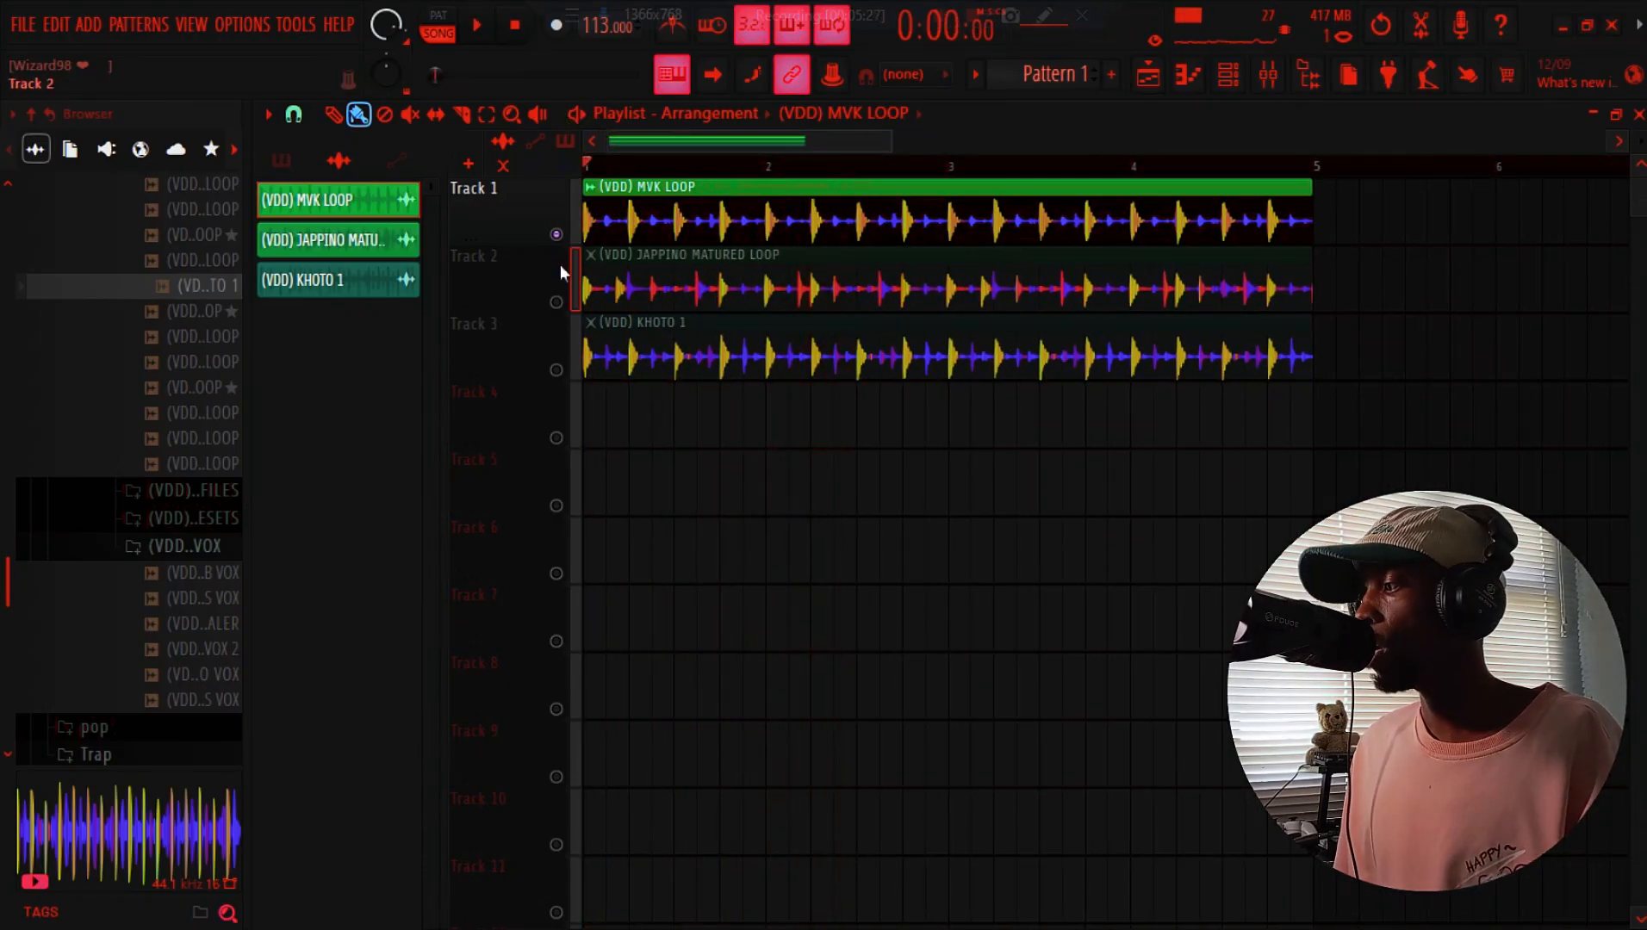
Audition Track 2 soloed and load Fruity Parametric EQ 2 in Slot 1 of the JAPPINO MATURED LOOP mixer track
click(636, 267)
key(space)
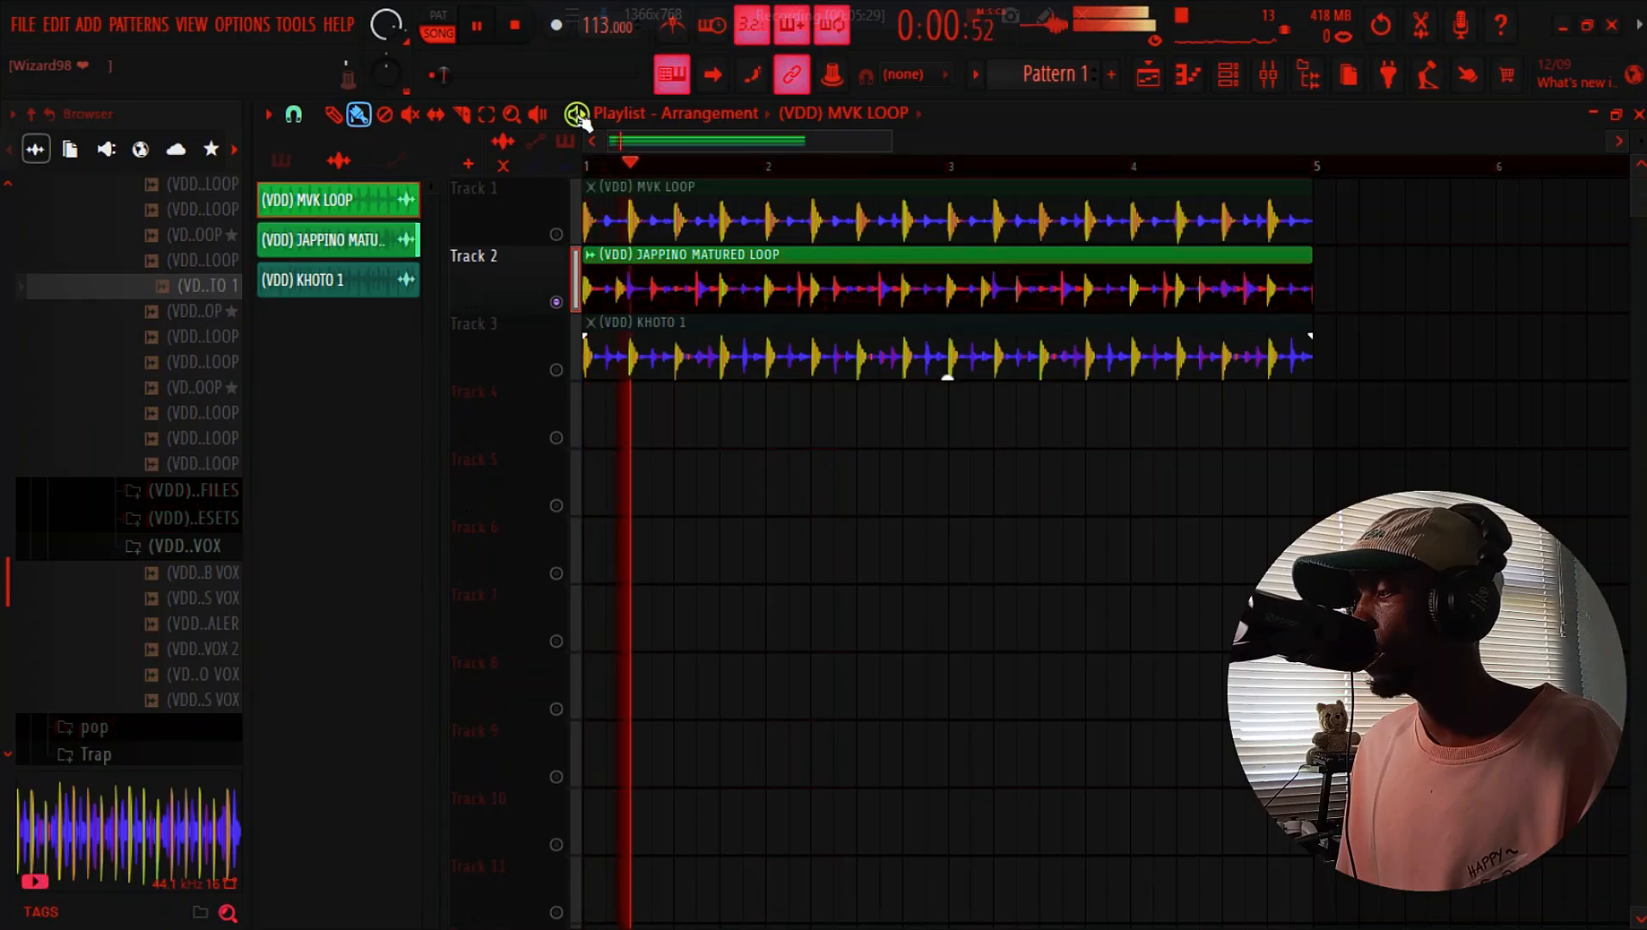
double_click(635, 267)
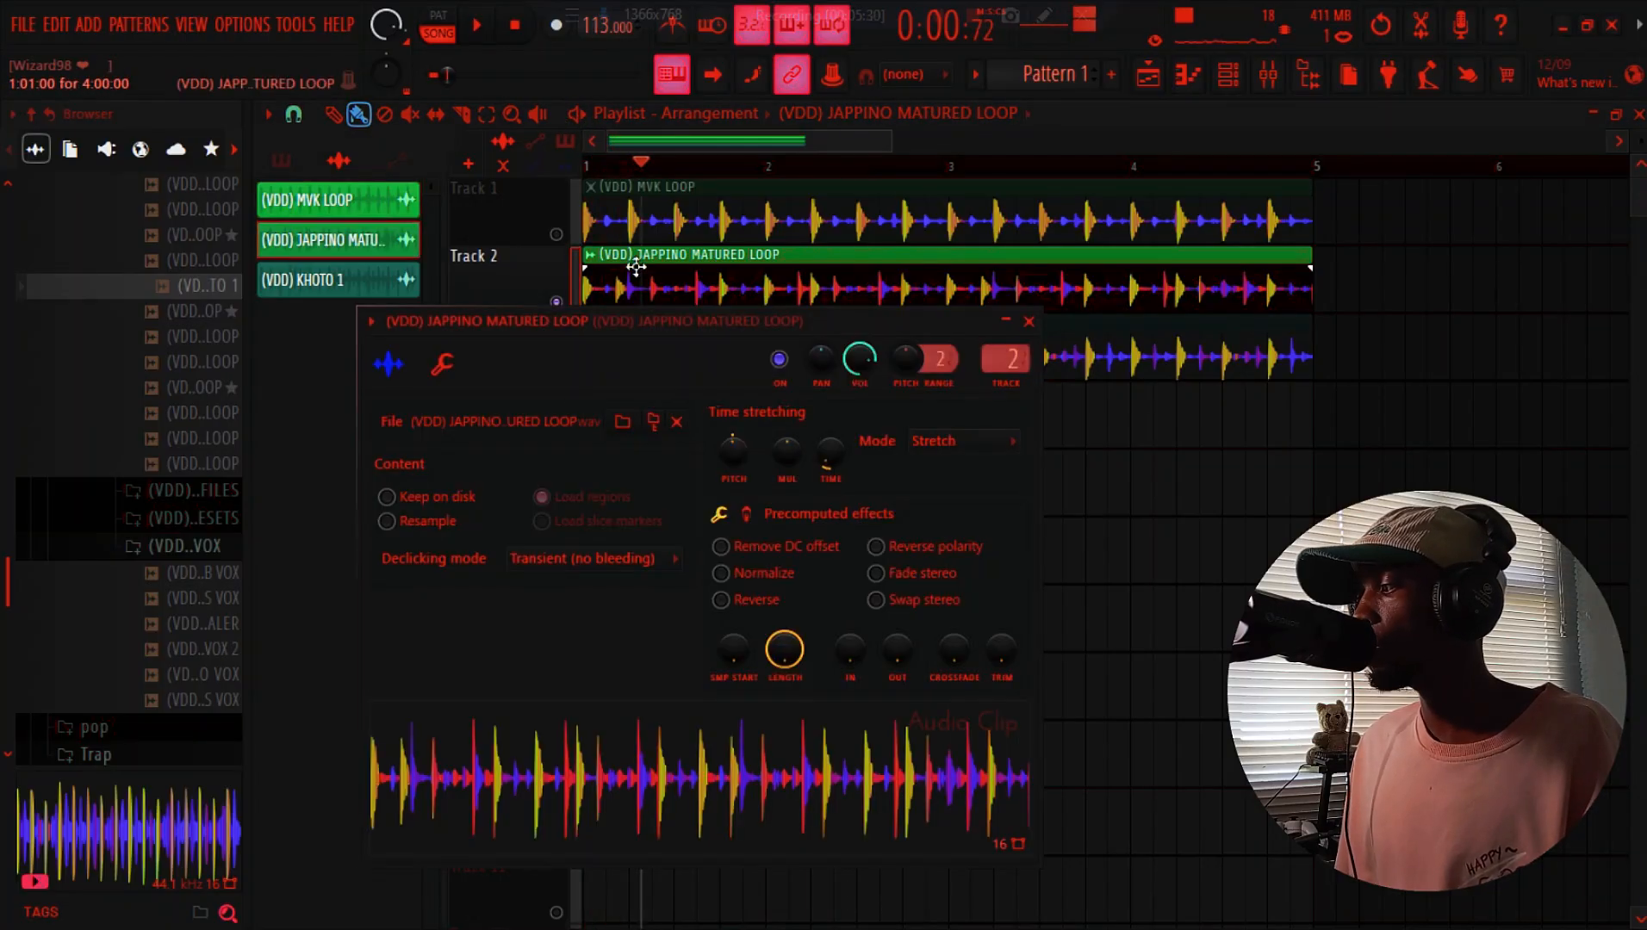
click(1280, 83)
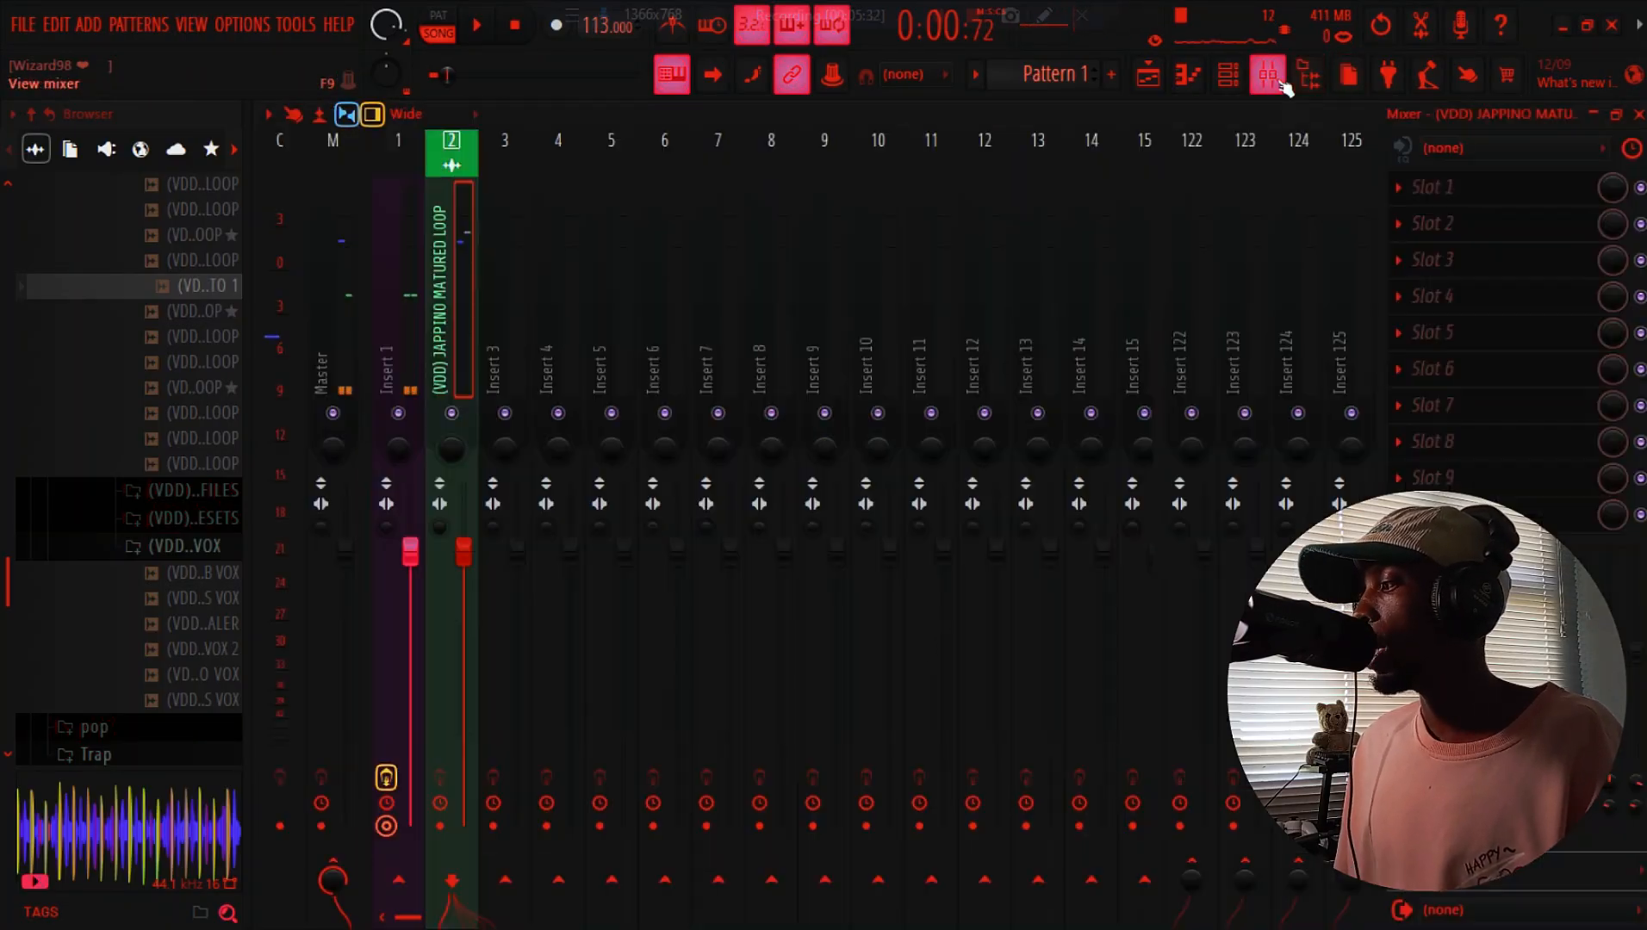
click(1485, 202)
click(464, 534)
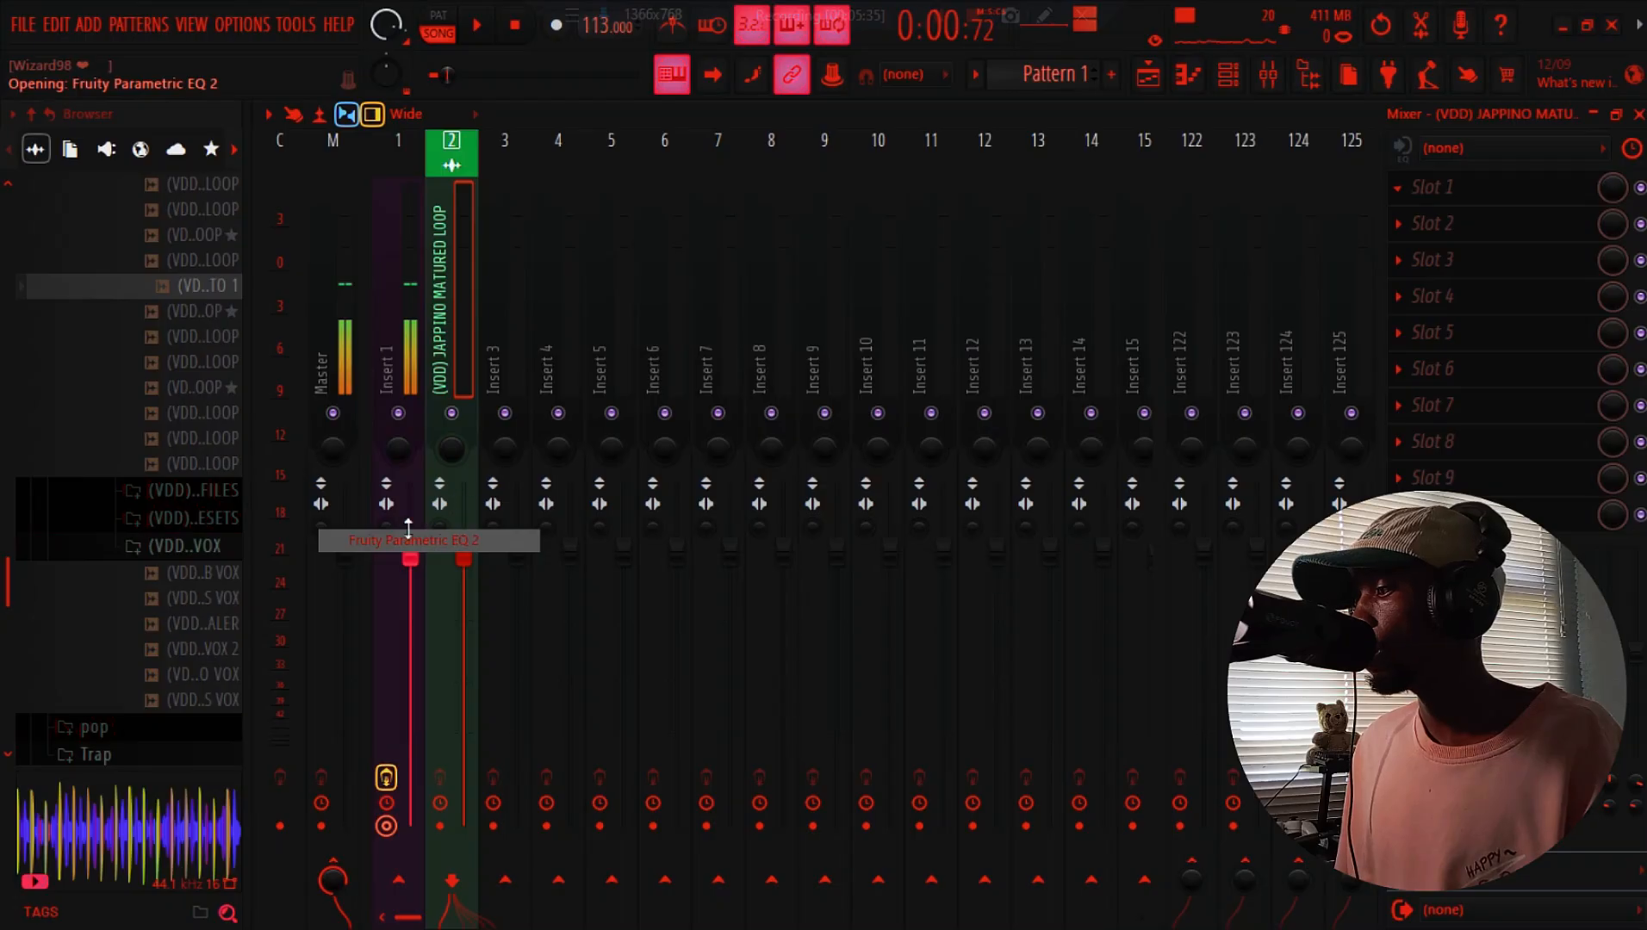
Pull EQ band 1 down to its minimum between 100 and 200 Hz to cut the lows, and play the loop to hear it
drag(572, 618, 651, 763)
key(space)
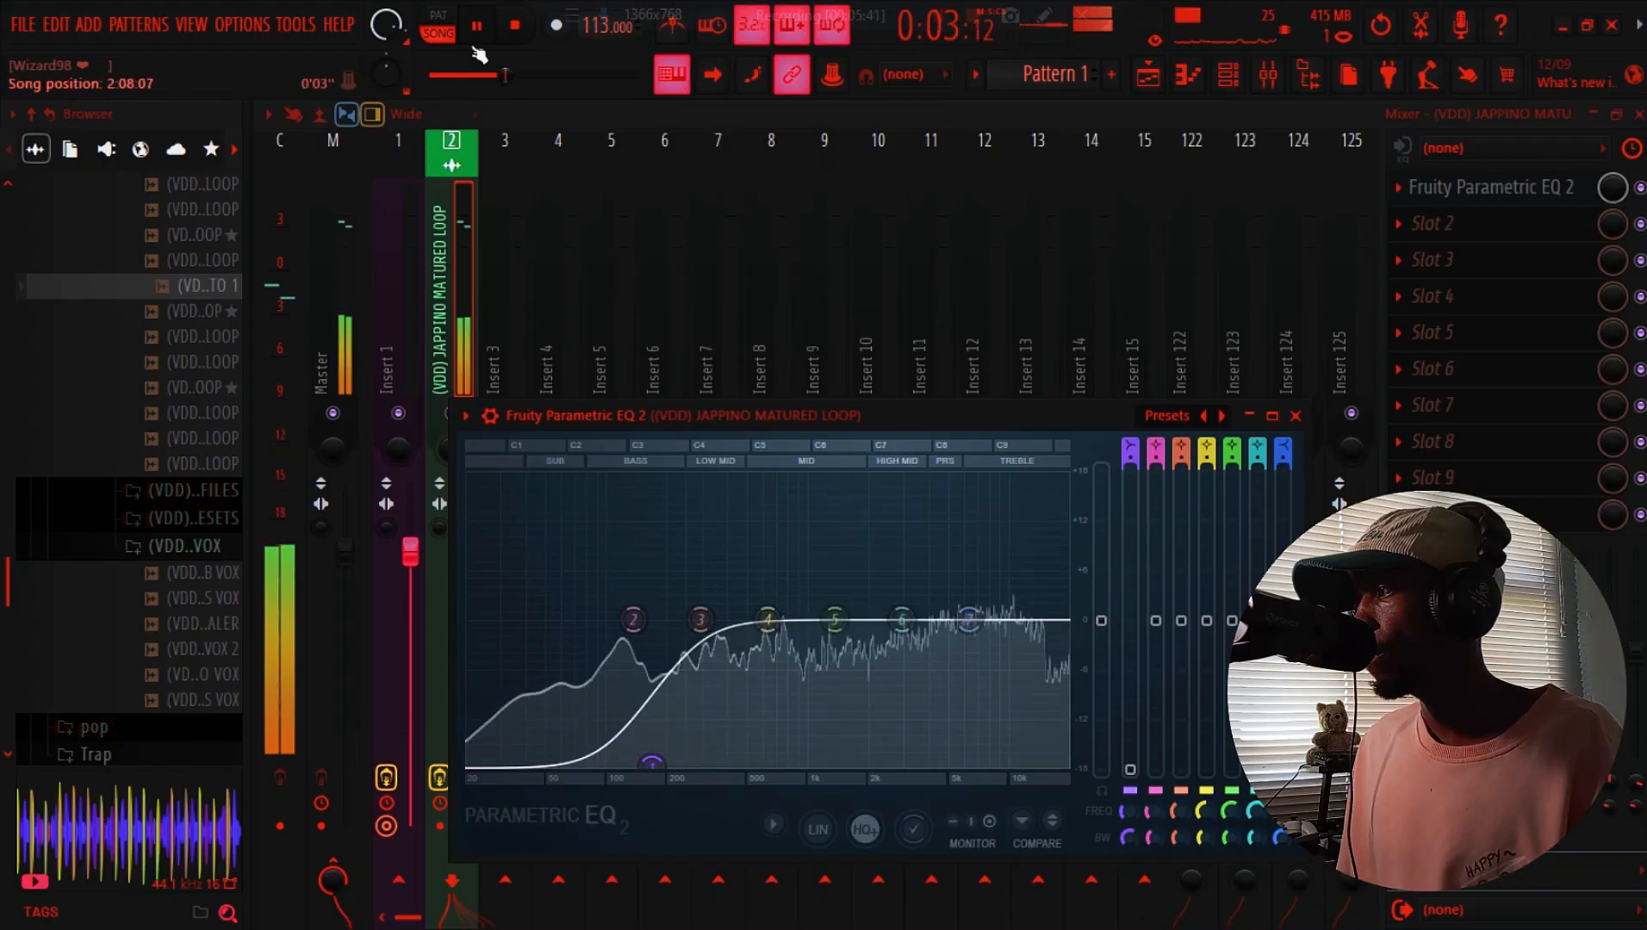
key(space)
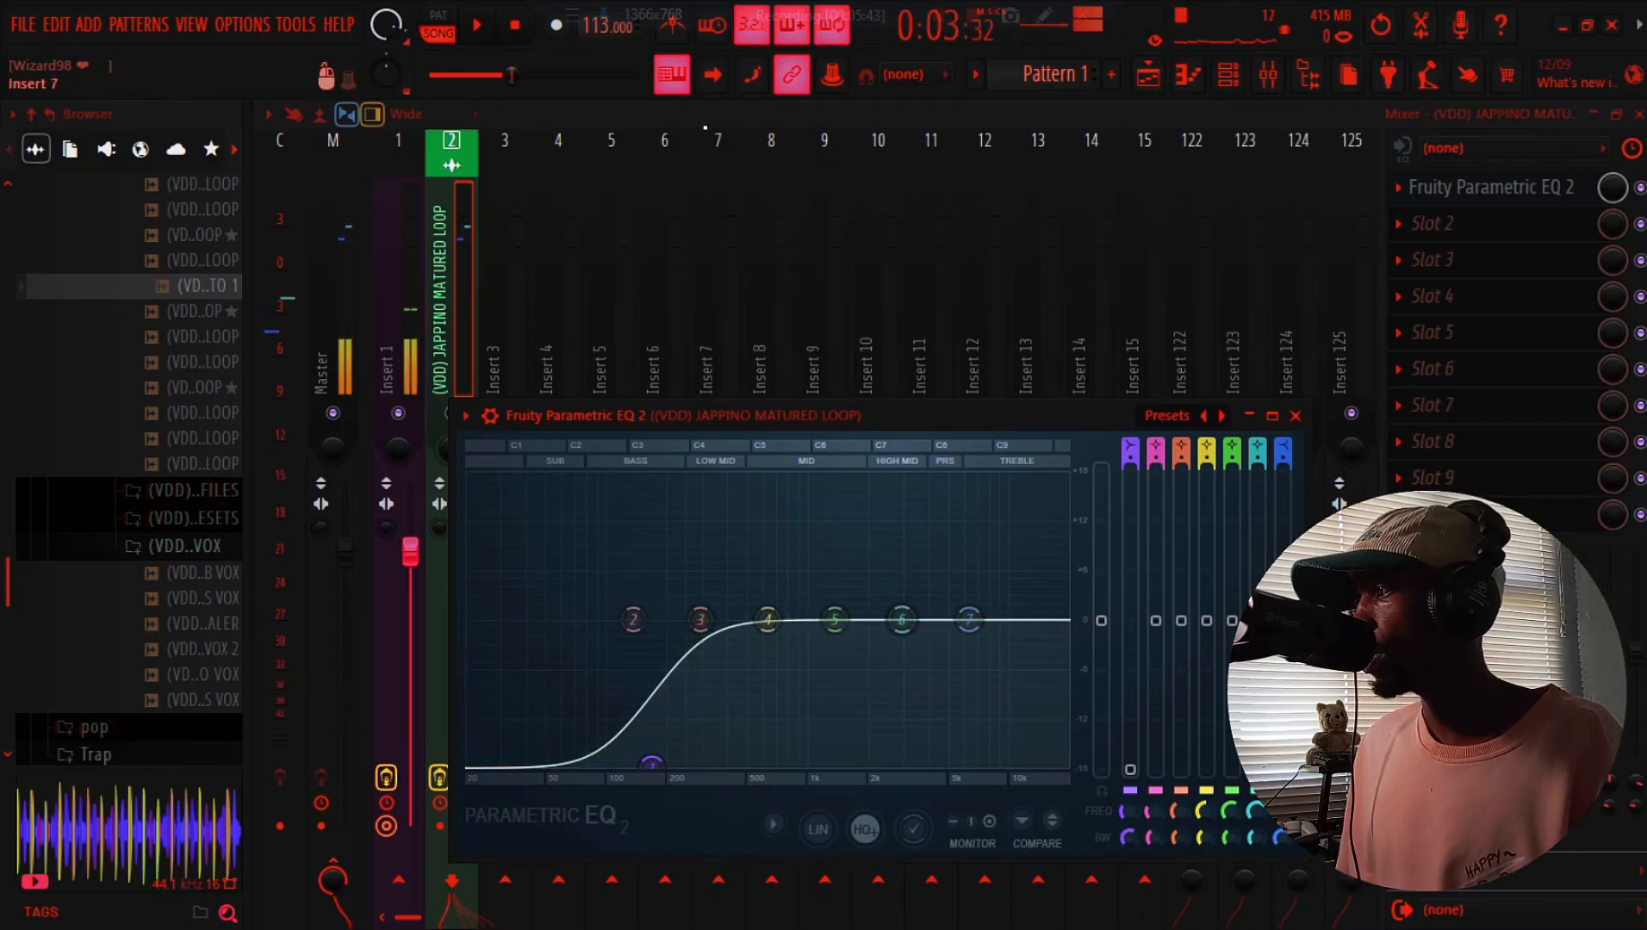
During playback, slightly lower EQ bands 4 to 7, with band 5 at about 1144 Hz, and raise band 1's frequency a little before returning to the playlist
key(space)
mouse_move(834, 619)
mouse_down()
mouse_move(893, 622)
mouse_move(893, 647)
mouse_move(820, 637)
mouse_up()
drag(970, 619, 971, 631)
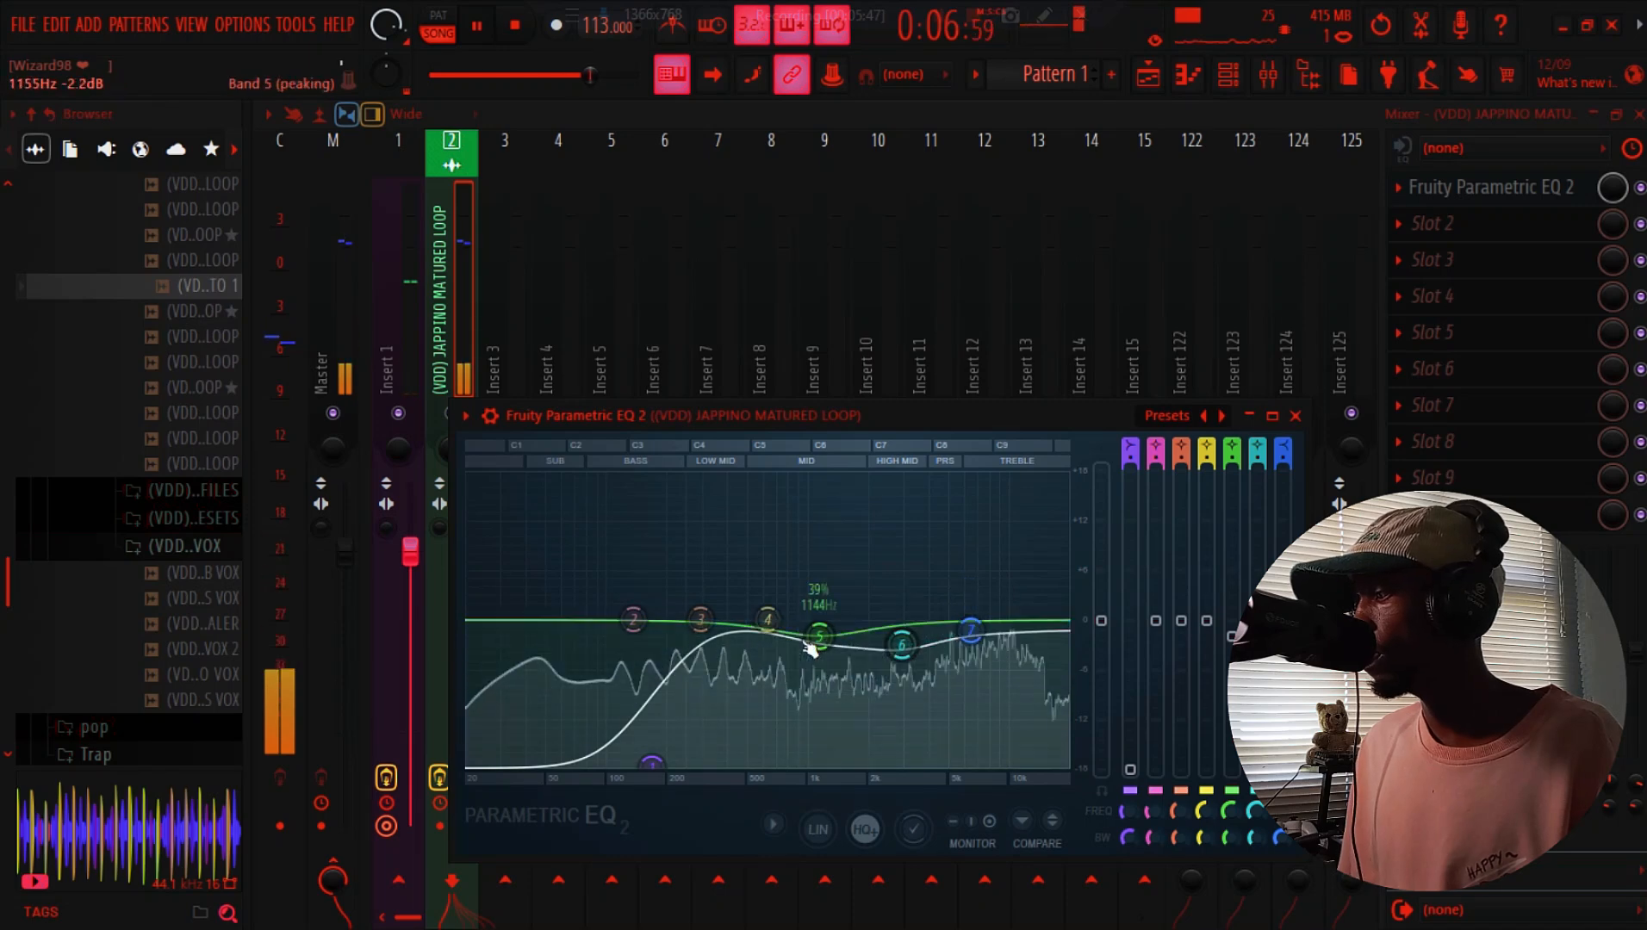
drag(768, 620, 765, 636)
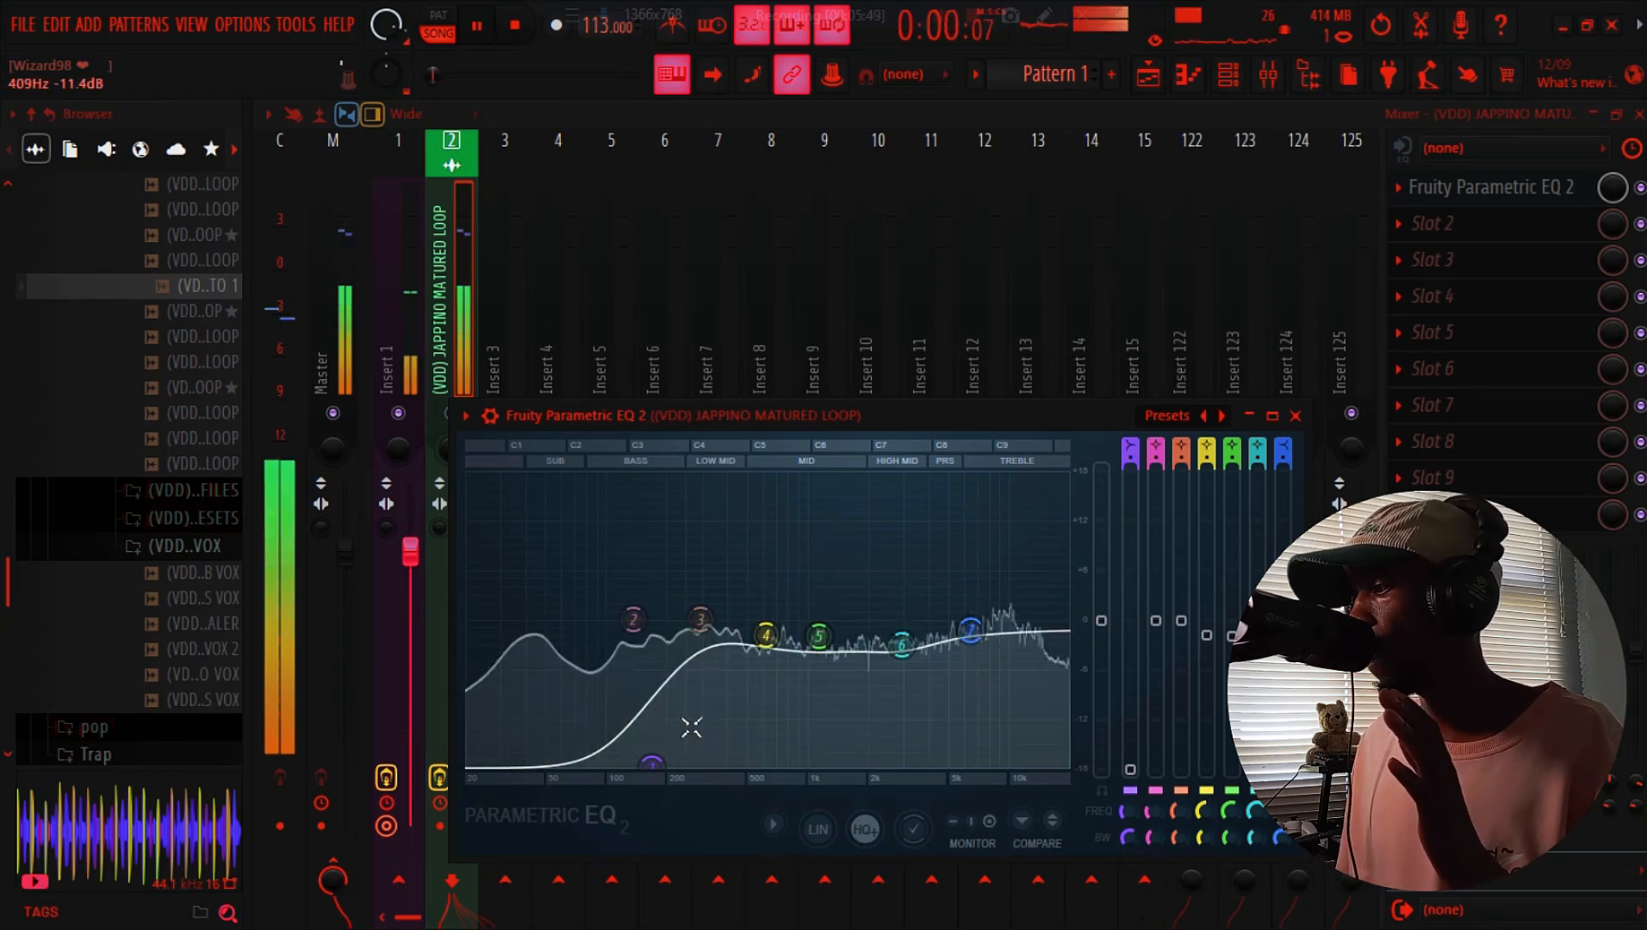
drag(652, 763, 667, 762)
click(1149, 75)
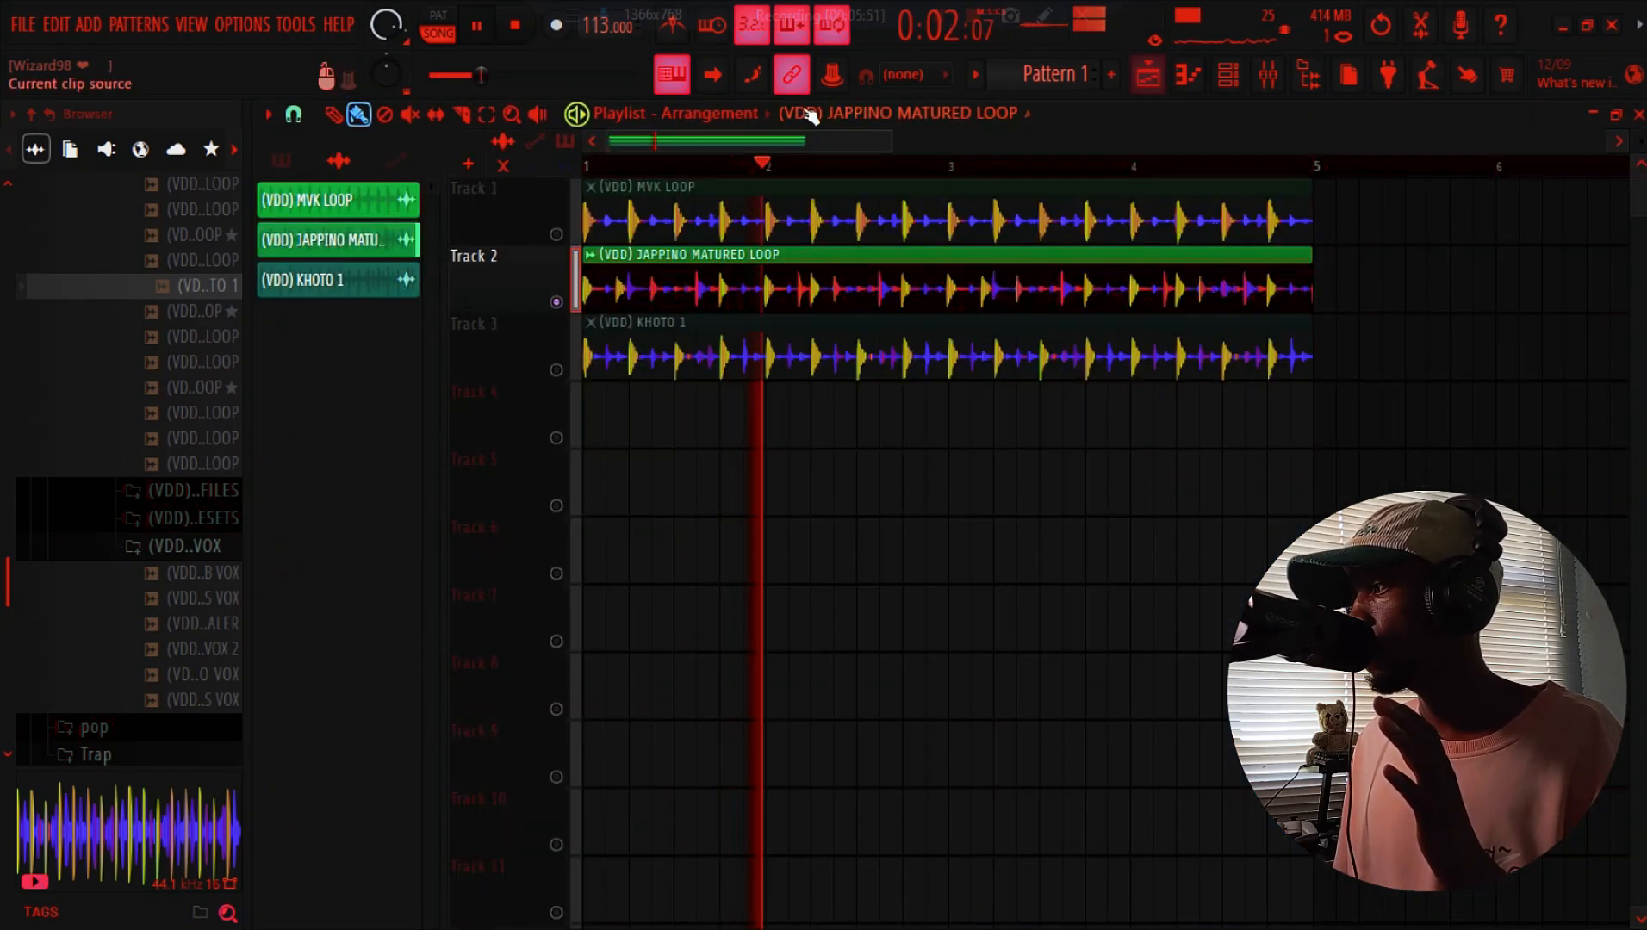
Stop playback, switch the solo from Track 2 to Track 3 and play the (VDD) KHOTO 1 loop to hear it alone
key(space)
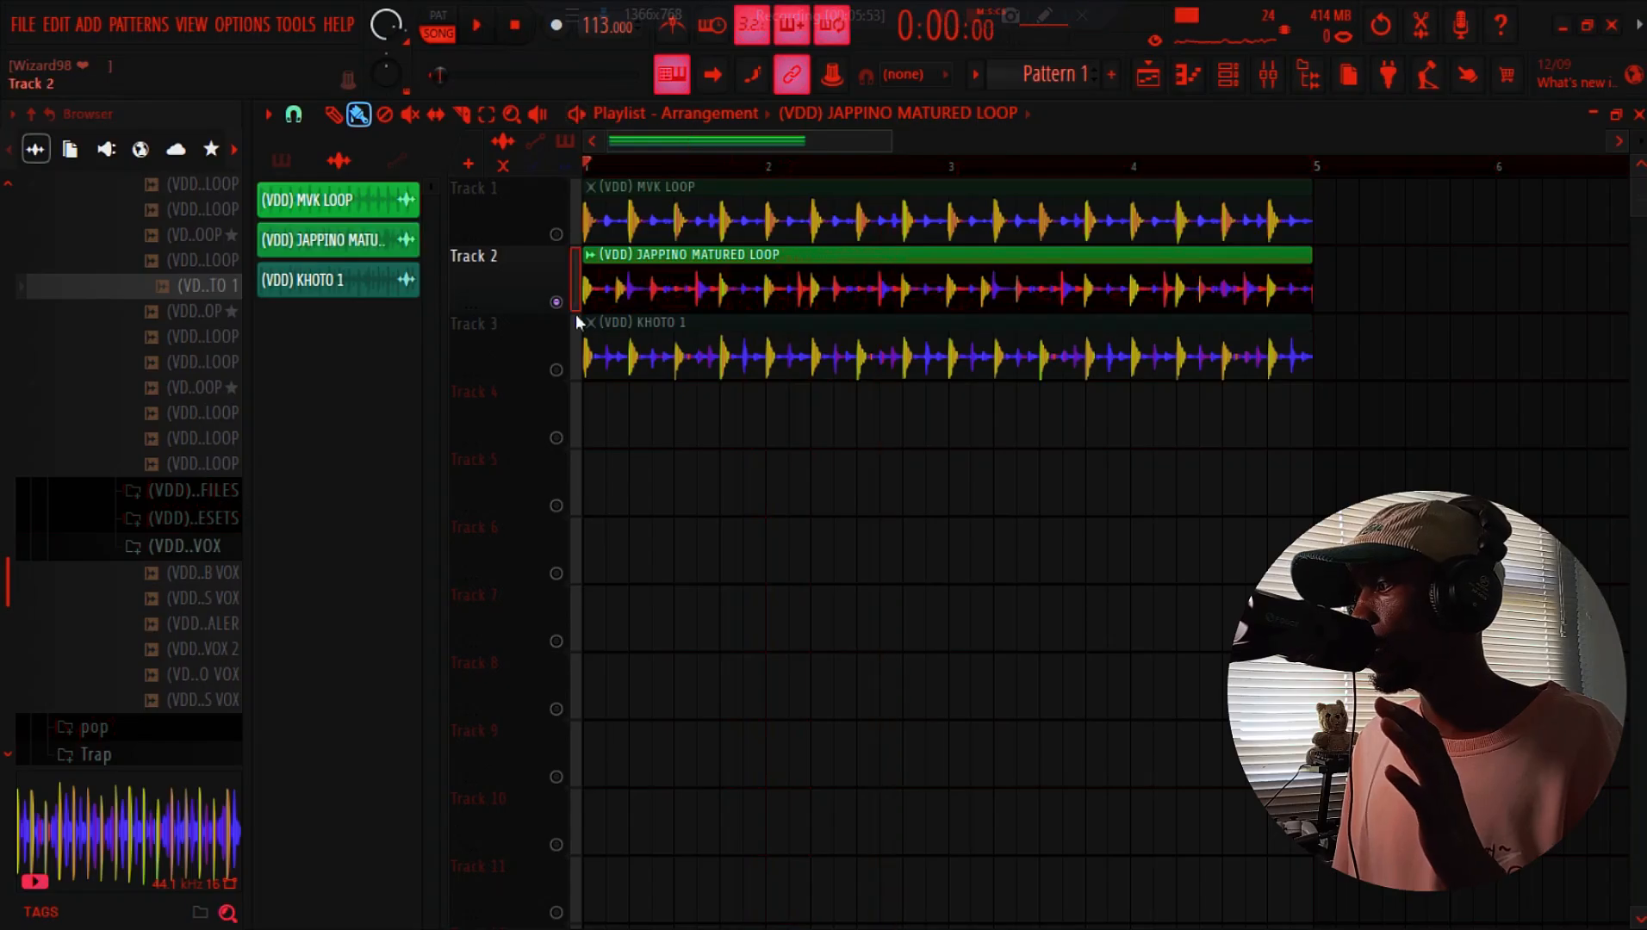
click(557, 369)
click(570, 297)
click(473, 32)
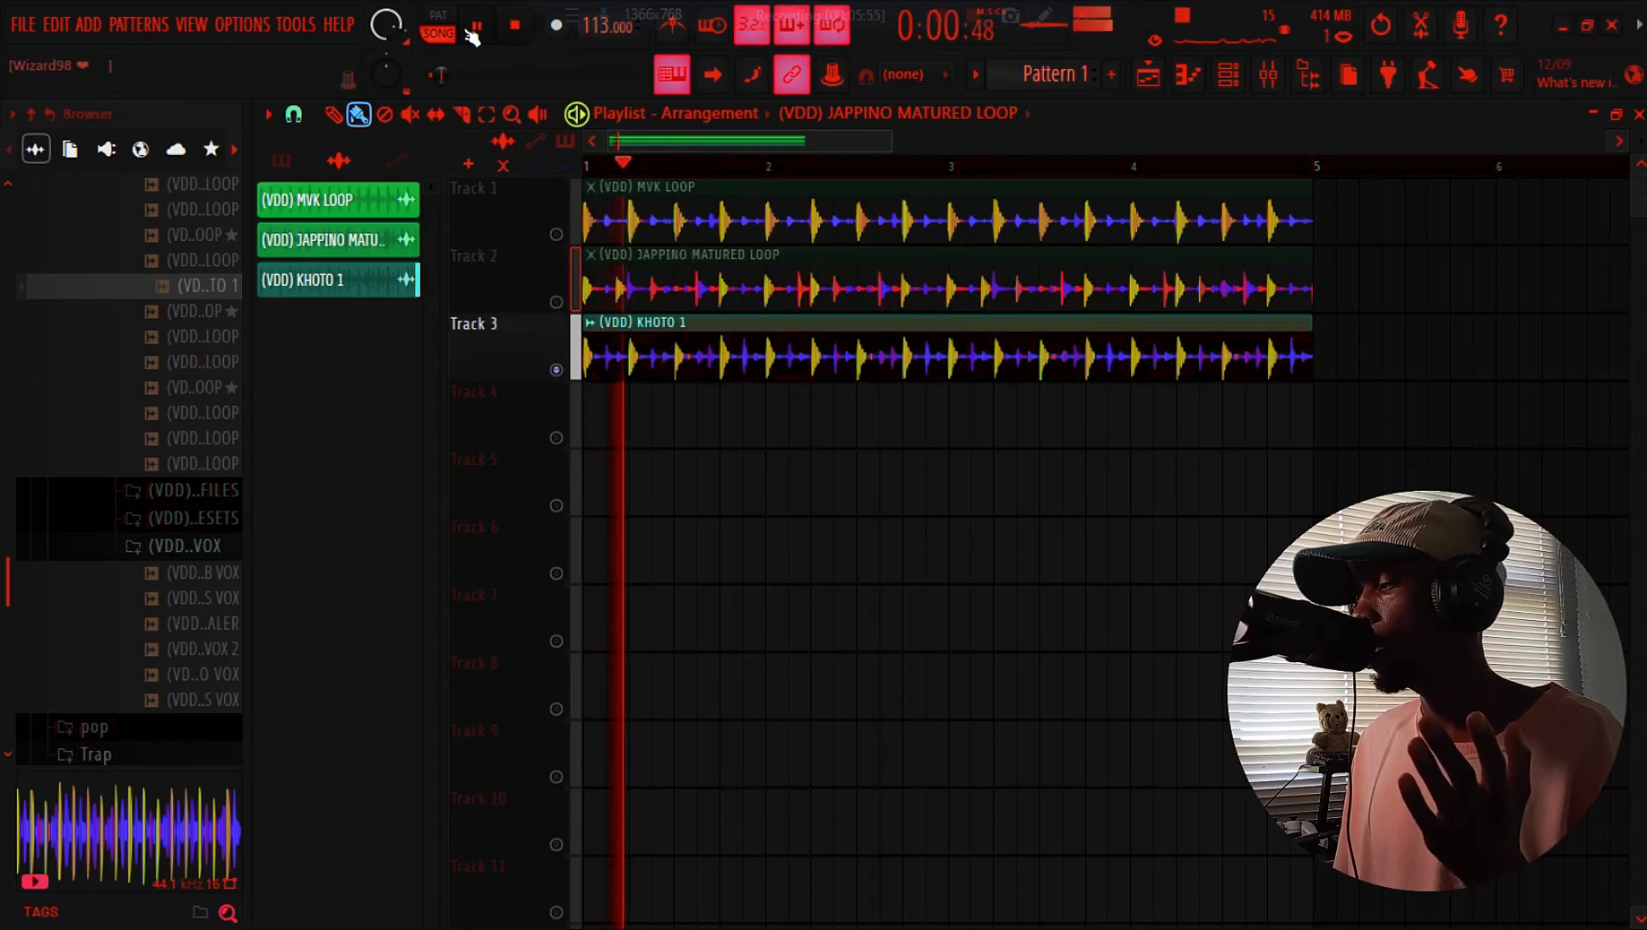
Compare the channel settings of the KHOTO 1 and JAPPINO MATURED LOOP clips and lower the time-stretching pitch slightly
double_click(785, 335)
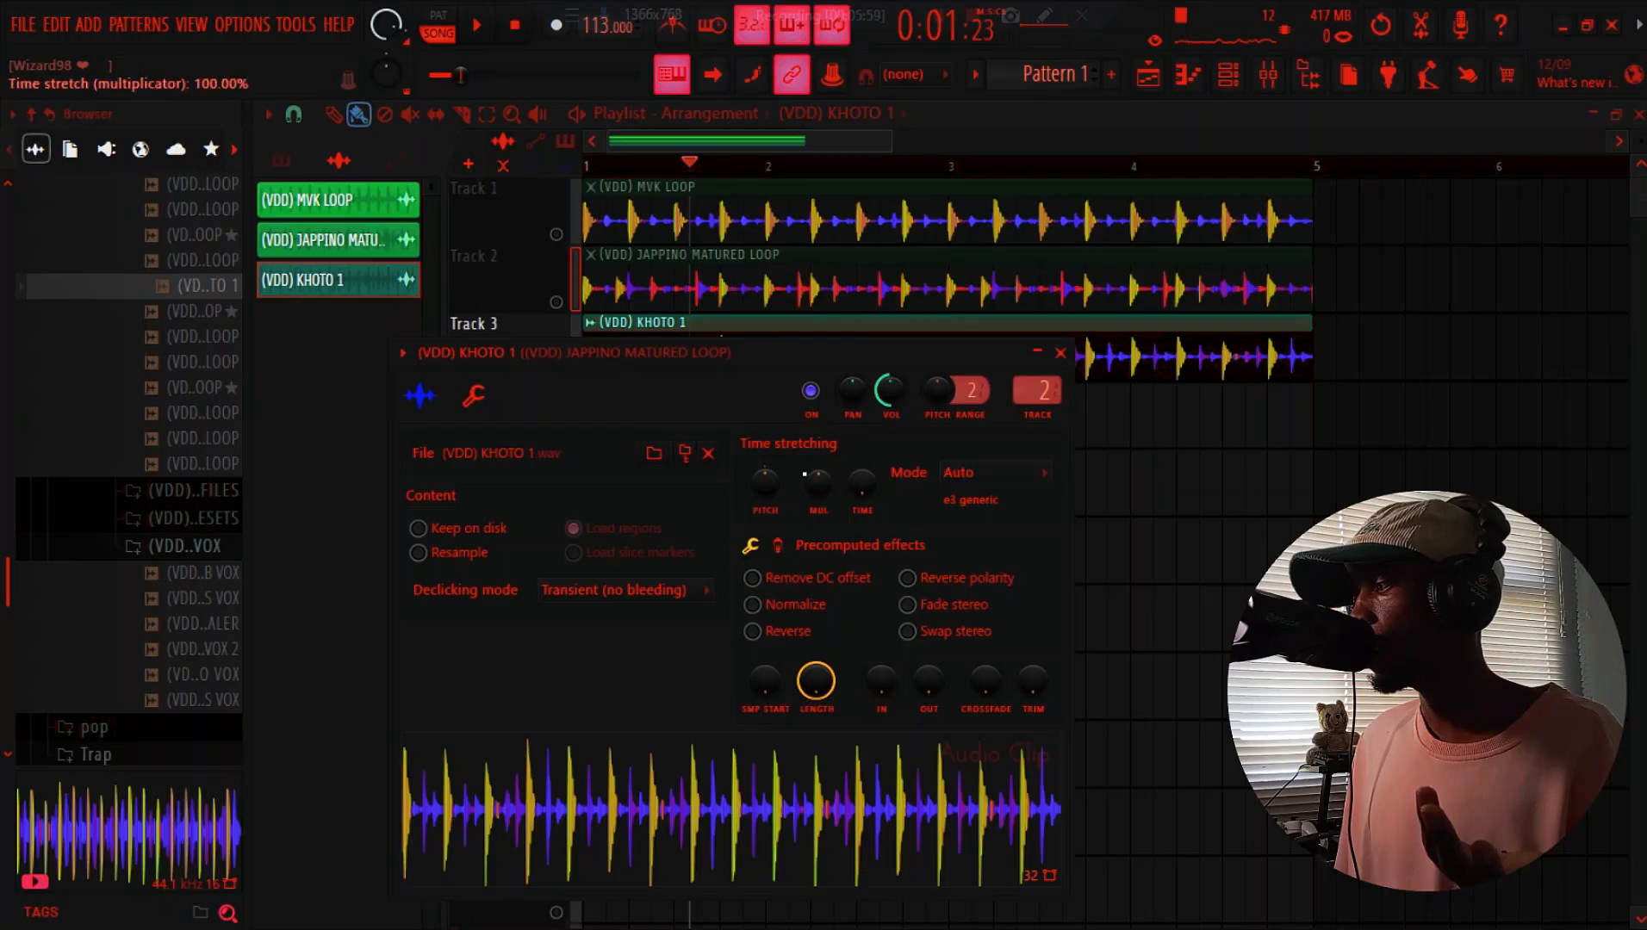
double_click(791, 276)
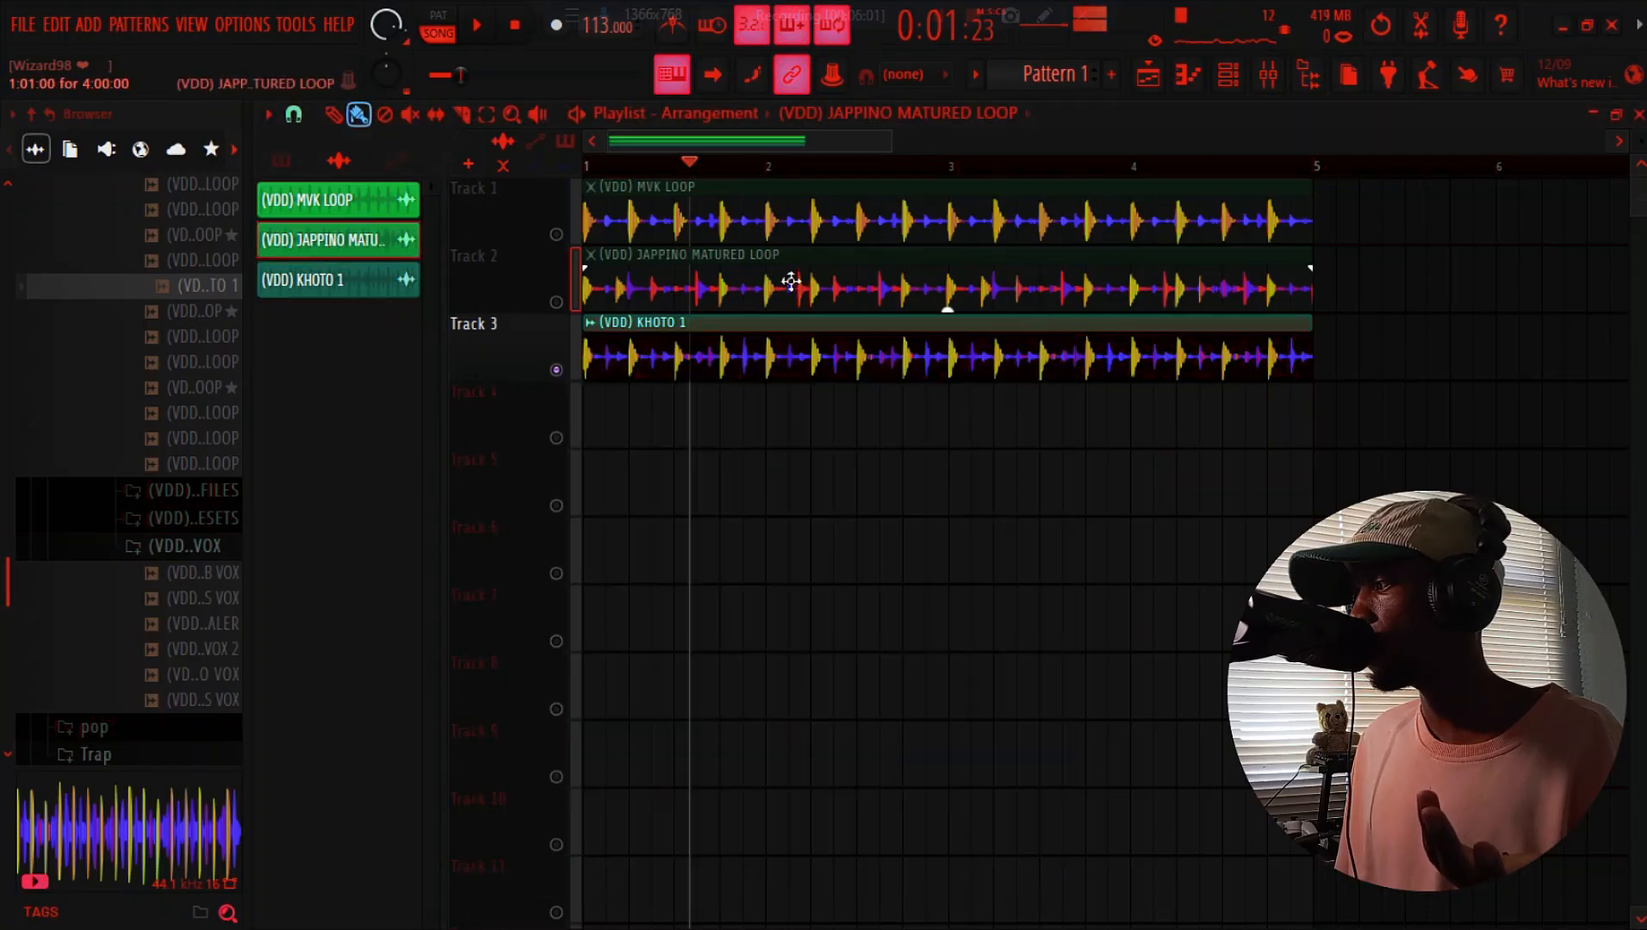
drag(747, 444, 746, 470)
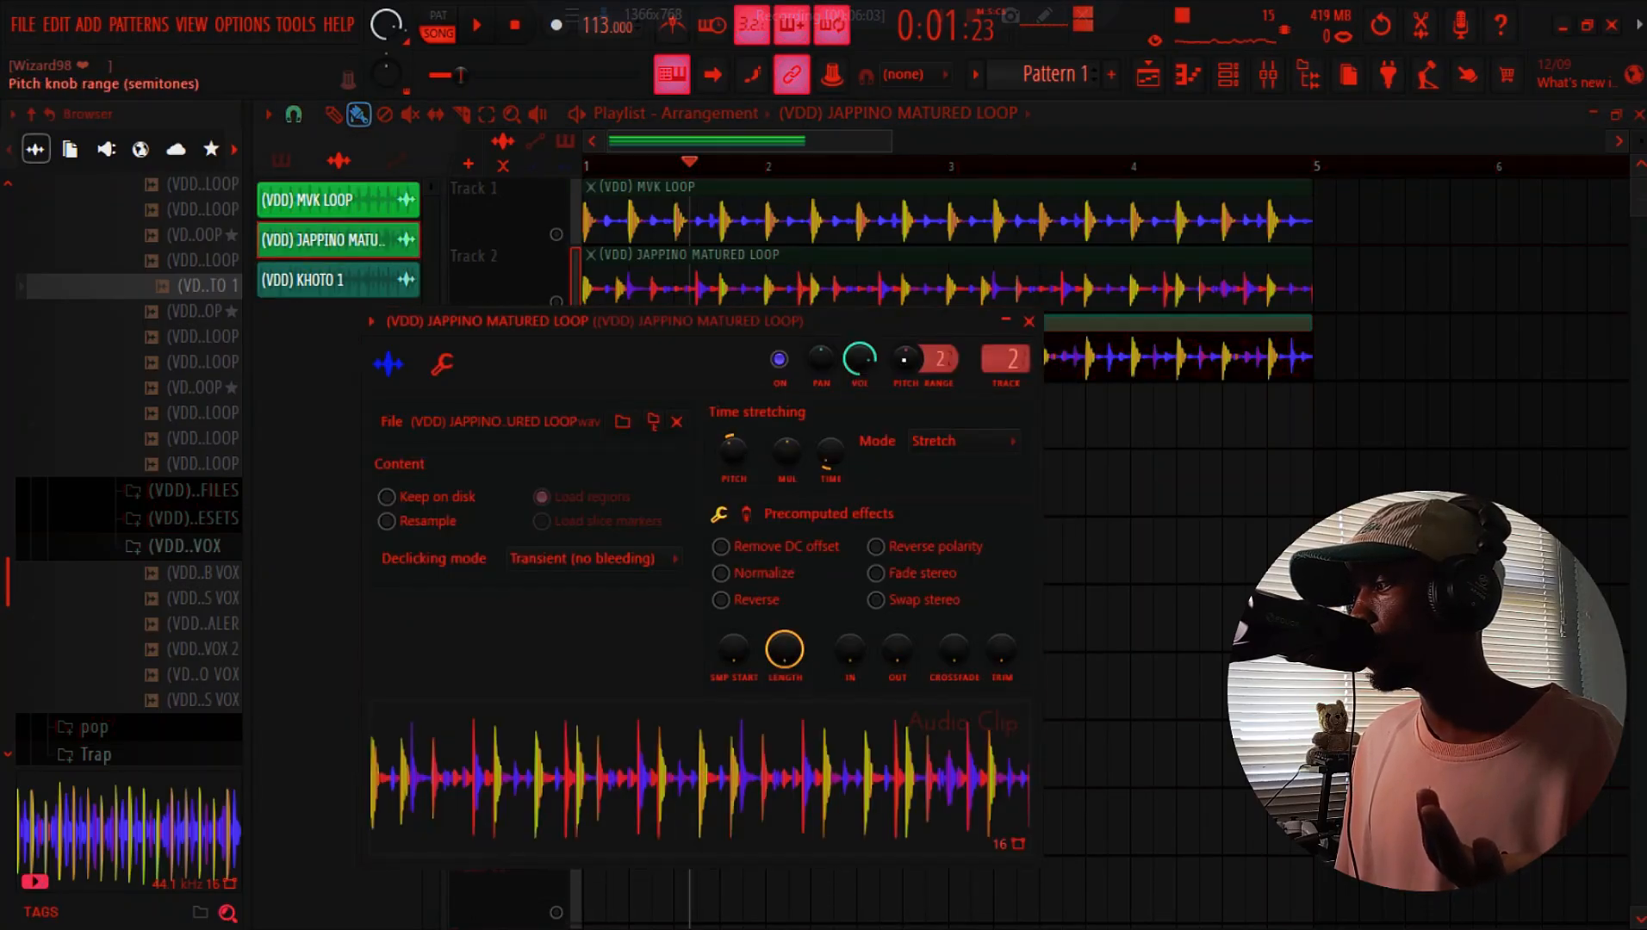
Unmute Track 2 and play it with Track 3, and unmute Track 1 to play all three loops together
click(560, 302)
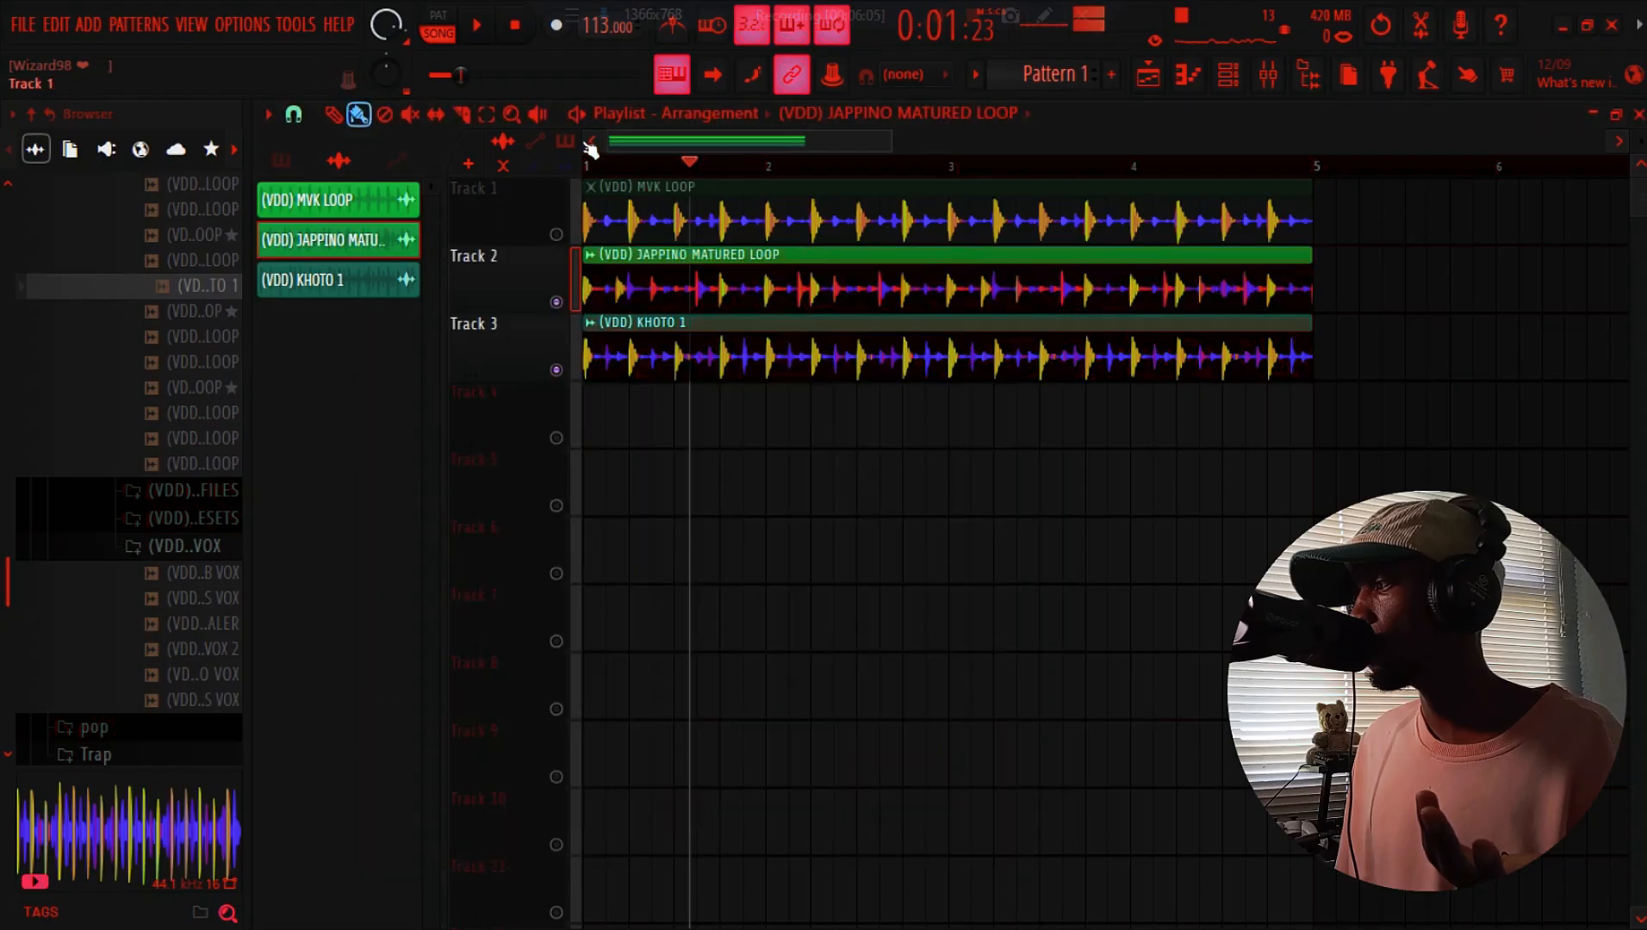
key(space)
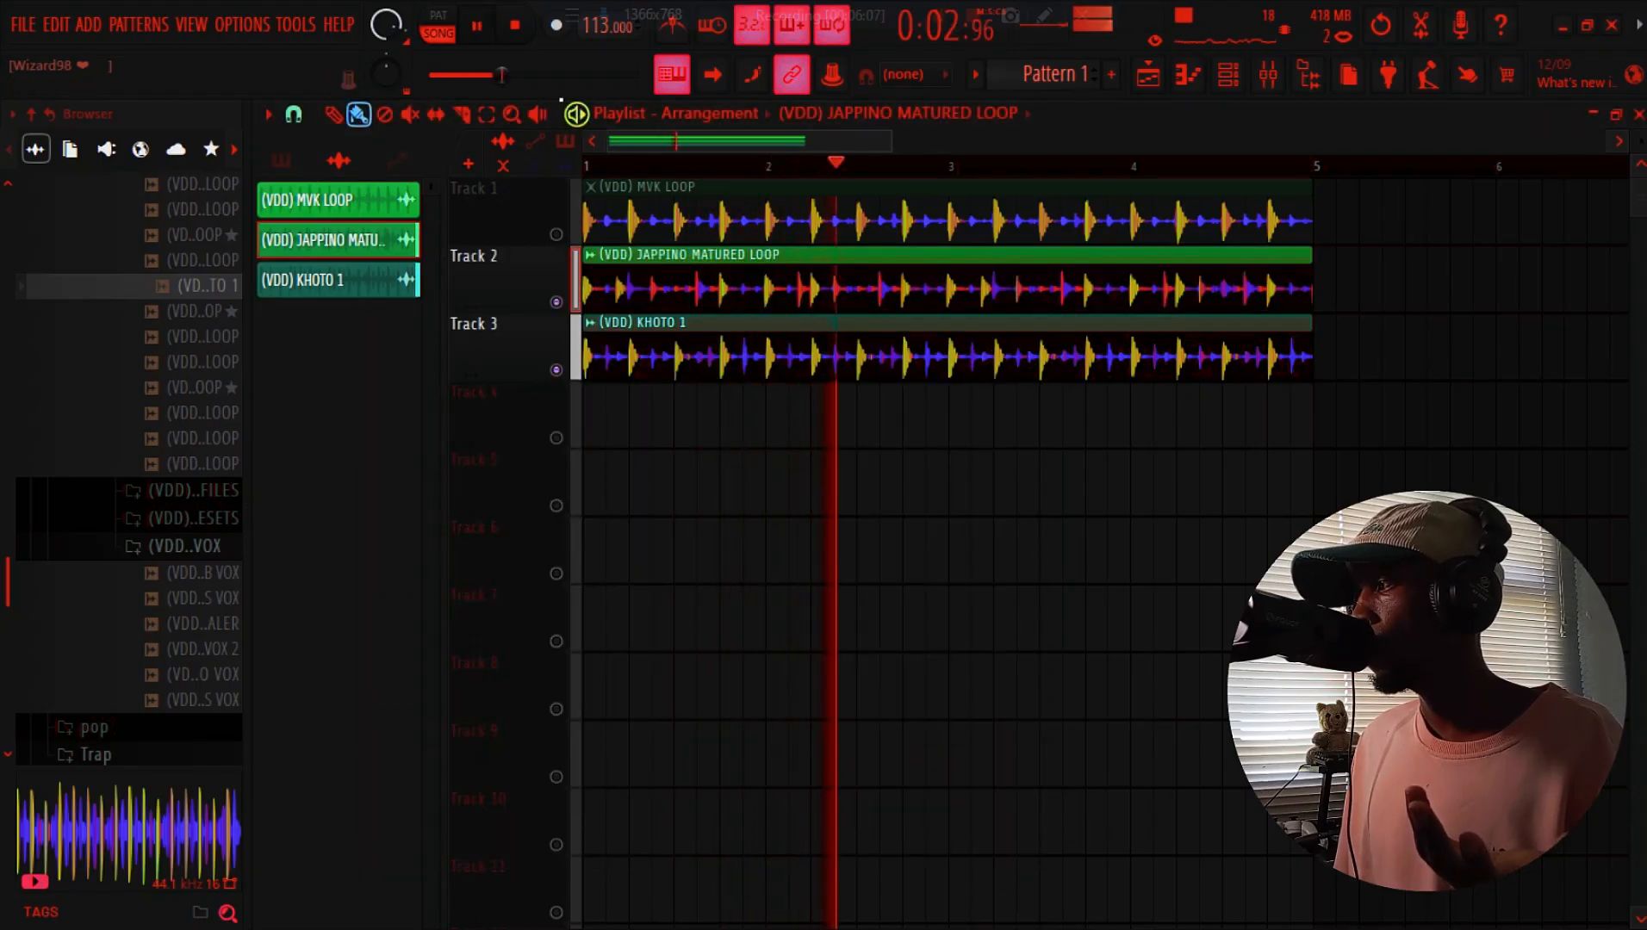
key(space)
click(557, 235)
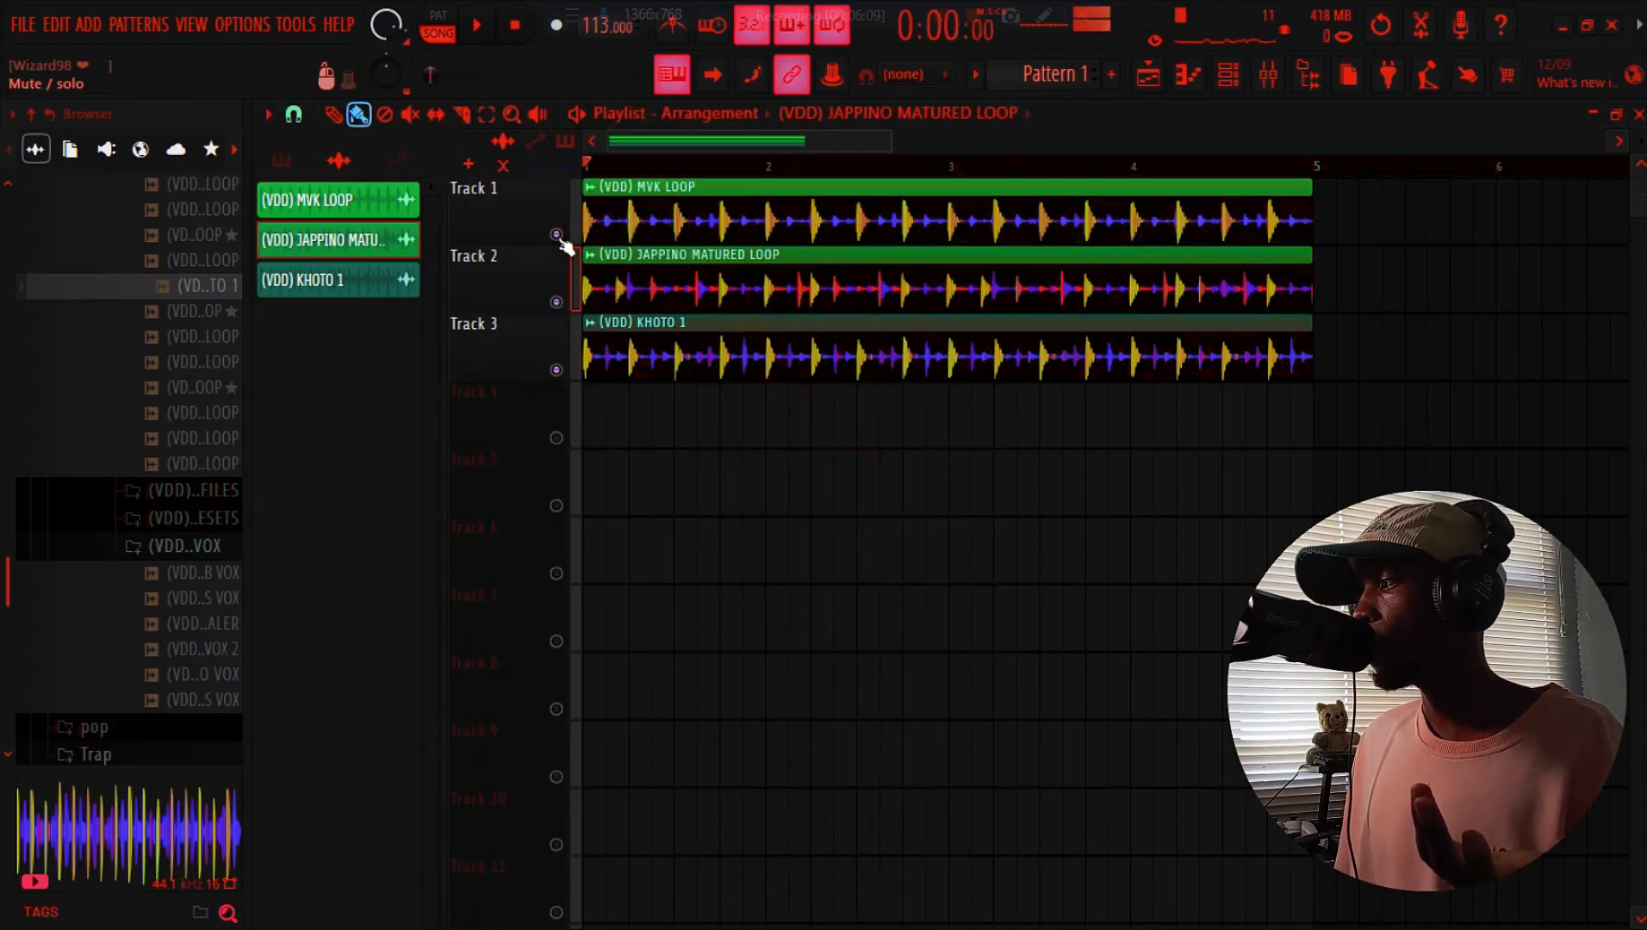
key(space)
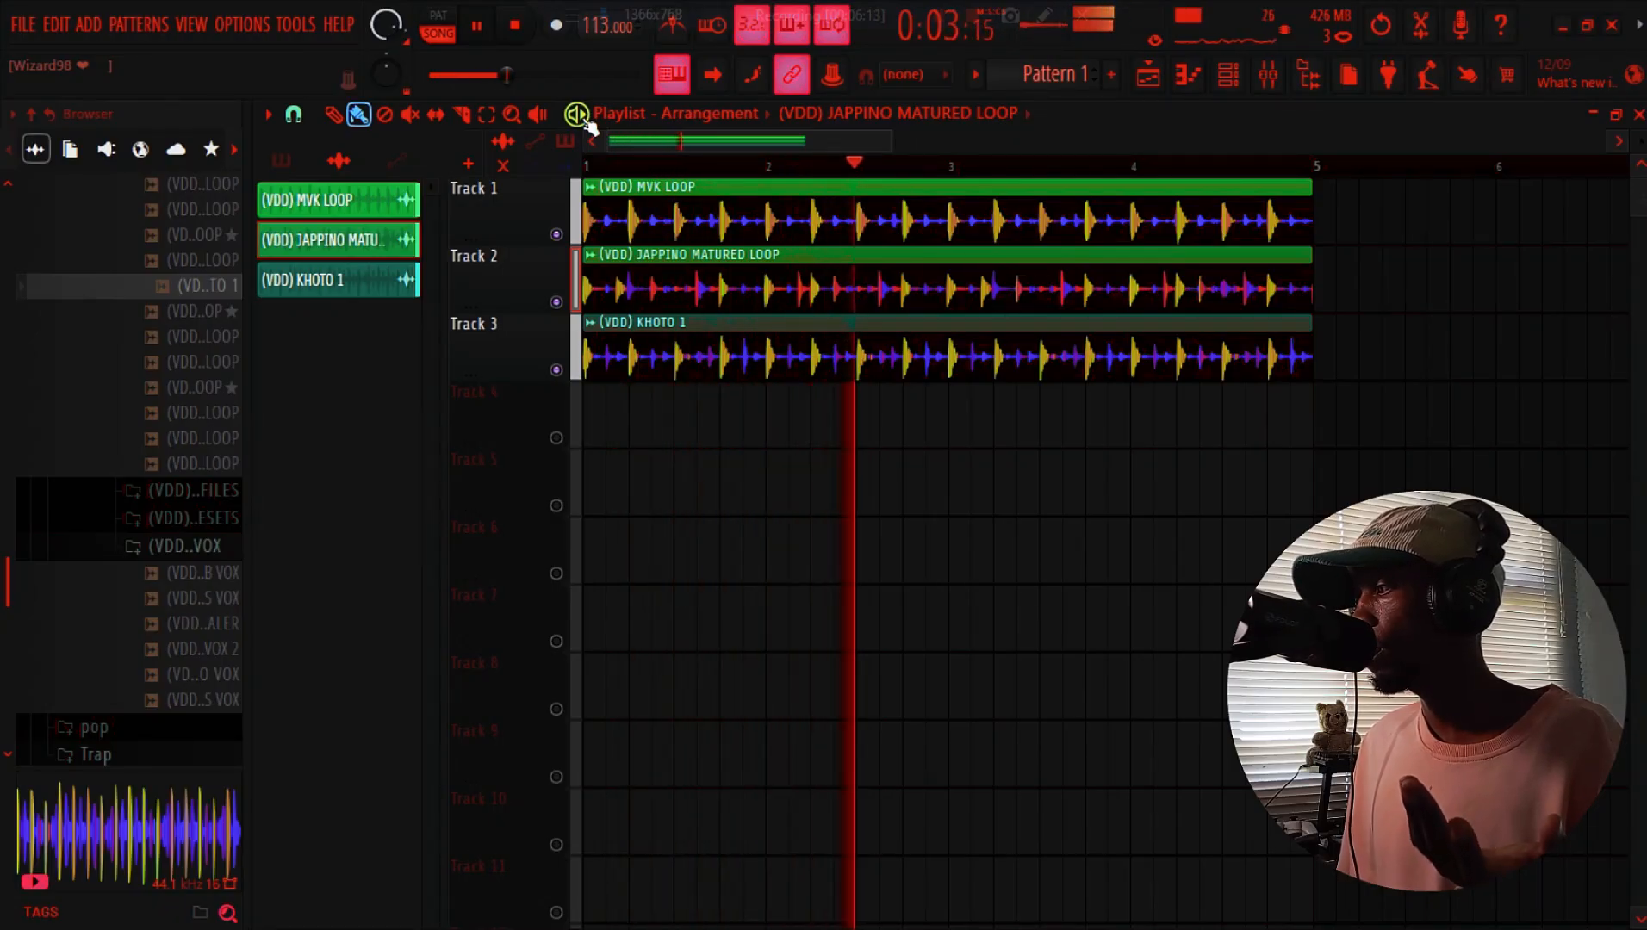
Mute and unmute Tracks 2 and 3 in turn during playback to compare each loop's contribution
click(557, 301)
click(557, 302)
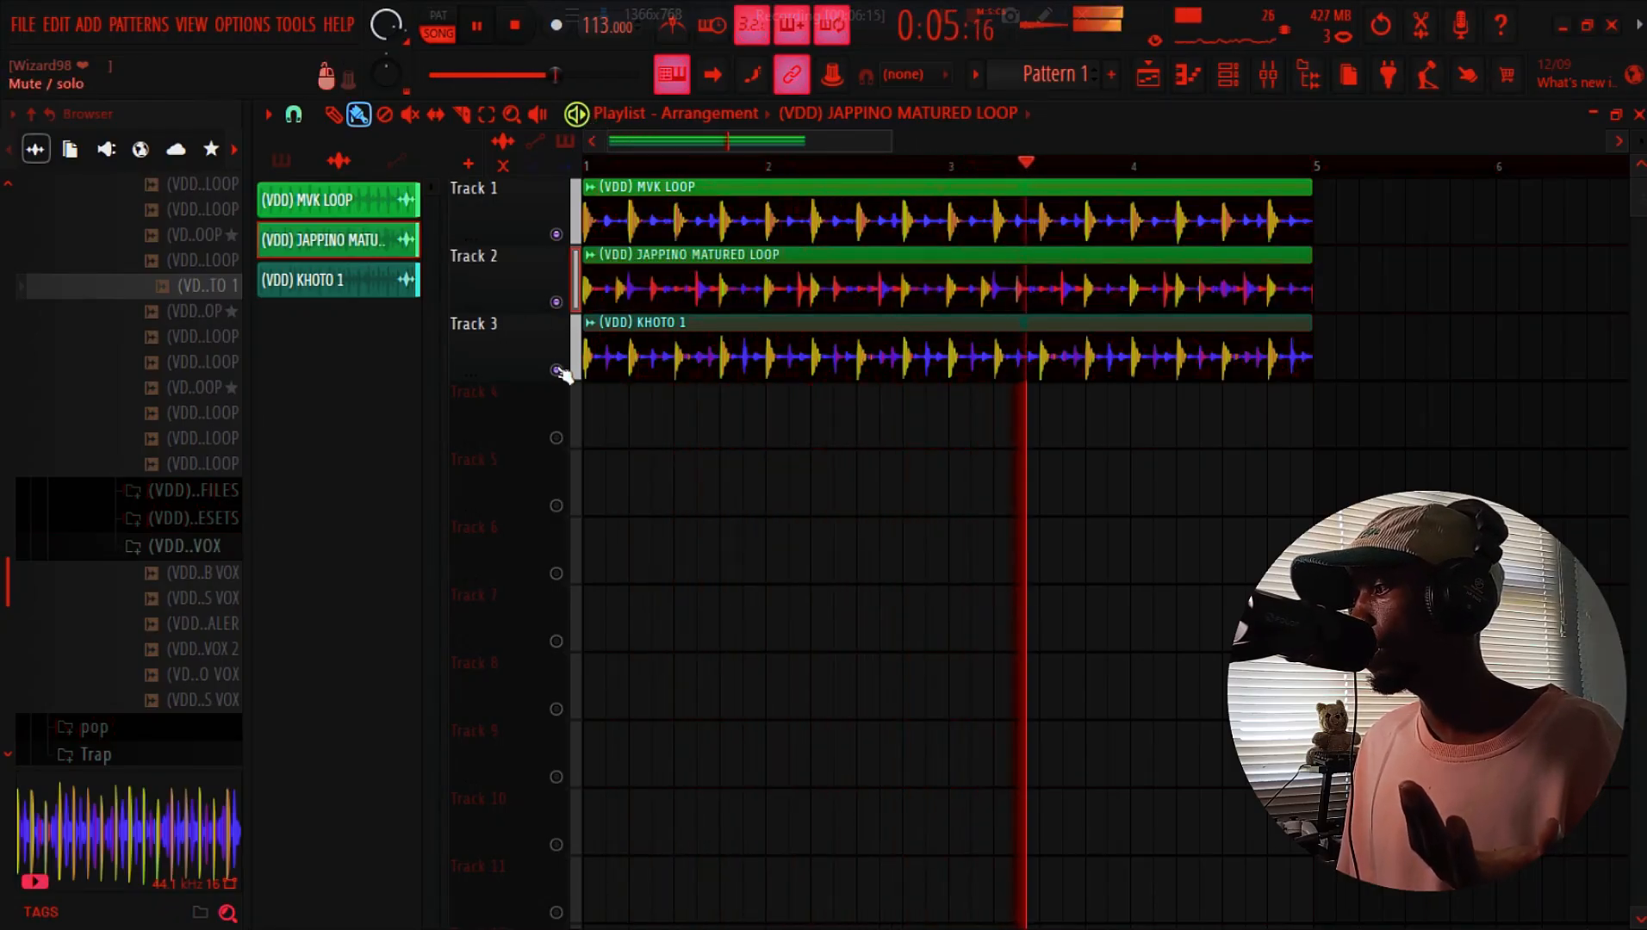
click(557, 370)
click(557, 370)
Remove the JAPPINO MATURED LOOP clip from Track 2, move the KHOTO 1 clip up into its place and keep Track 2 unmuted
click(557, 302)
right_click(684, 261)
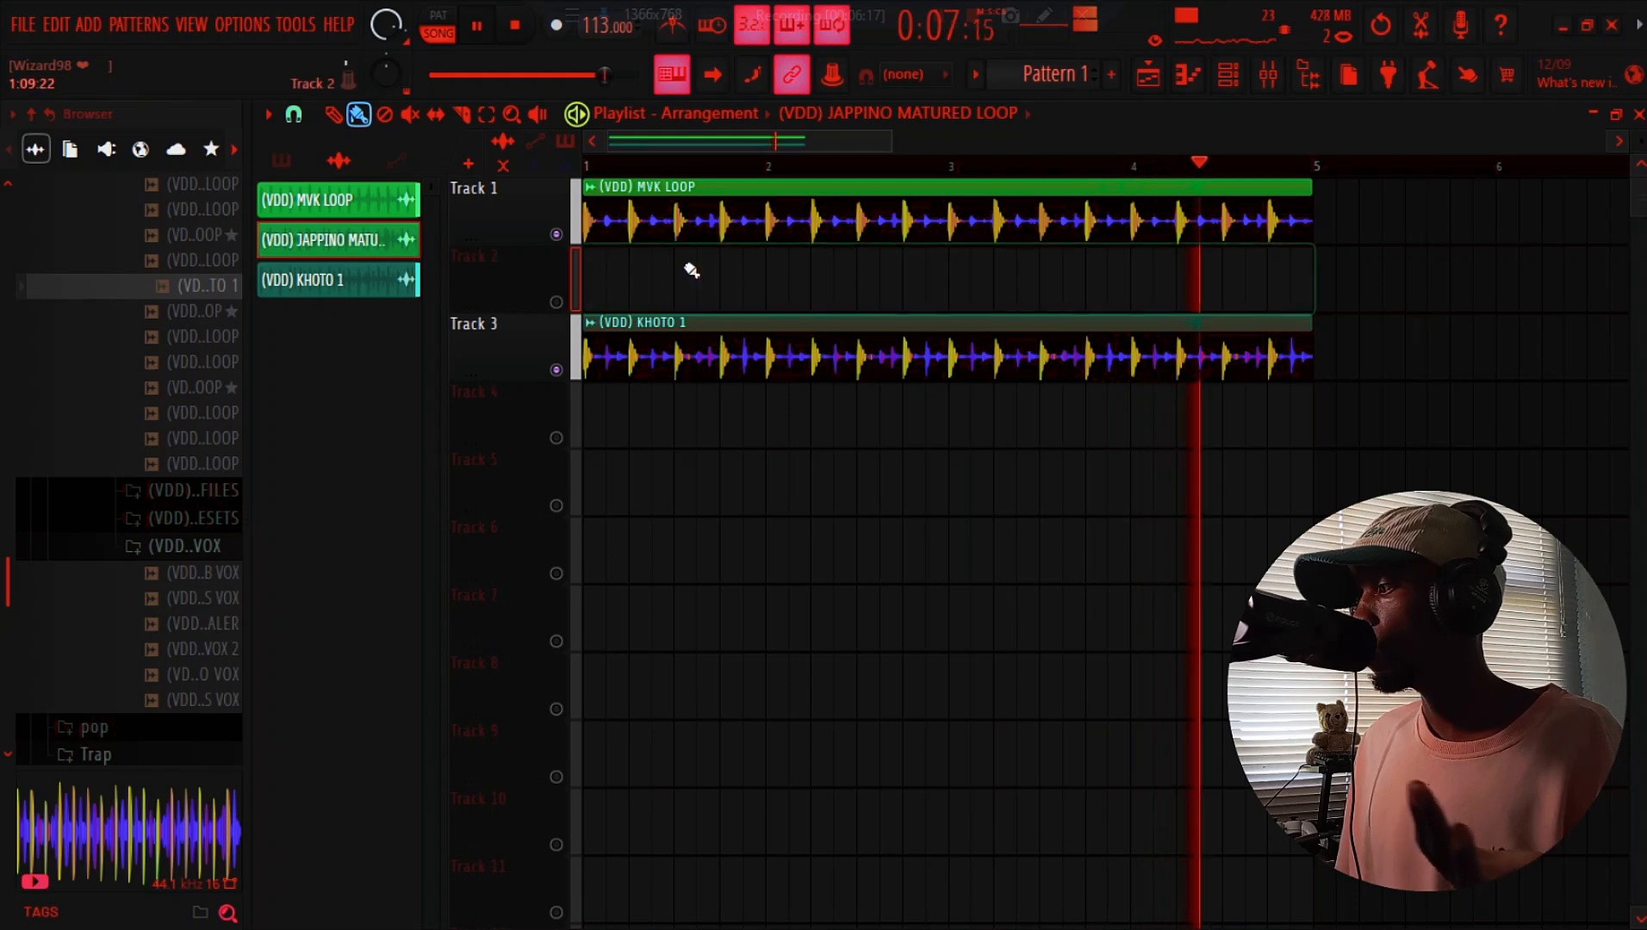
drag(610, 326, 607, 259)
click(557, 302)
Set the (VDD) KHOTO 1 channel volume to 50% and close its channel settings
double_click(672, 259)
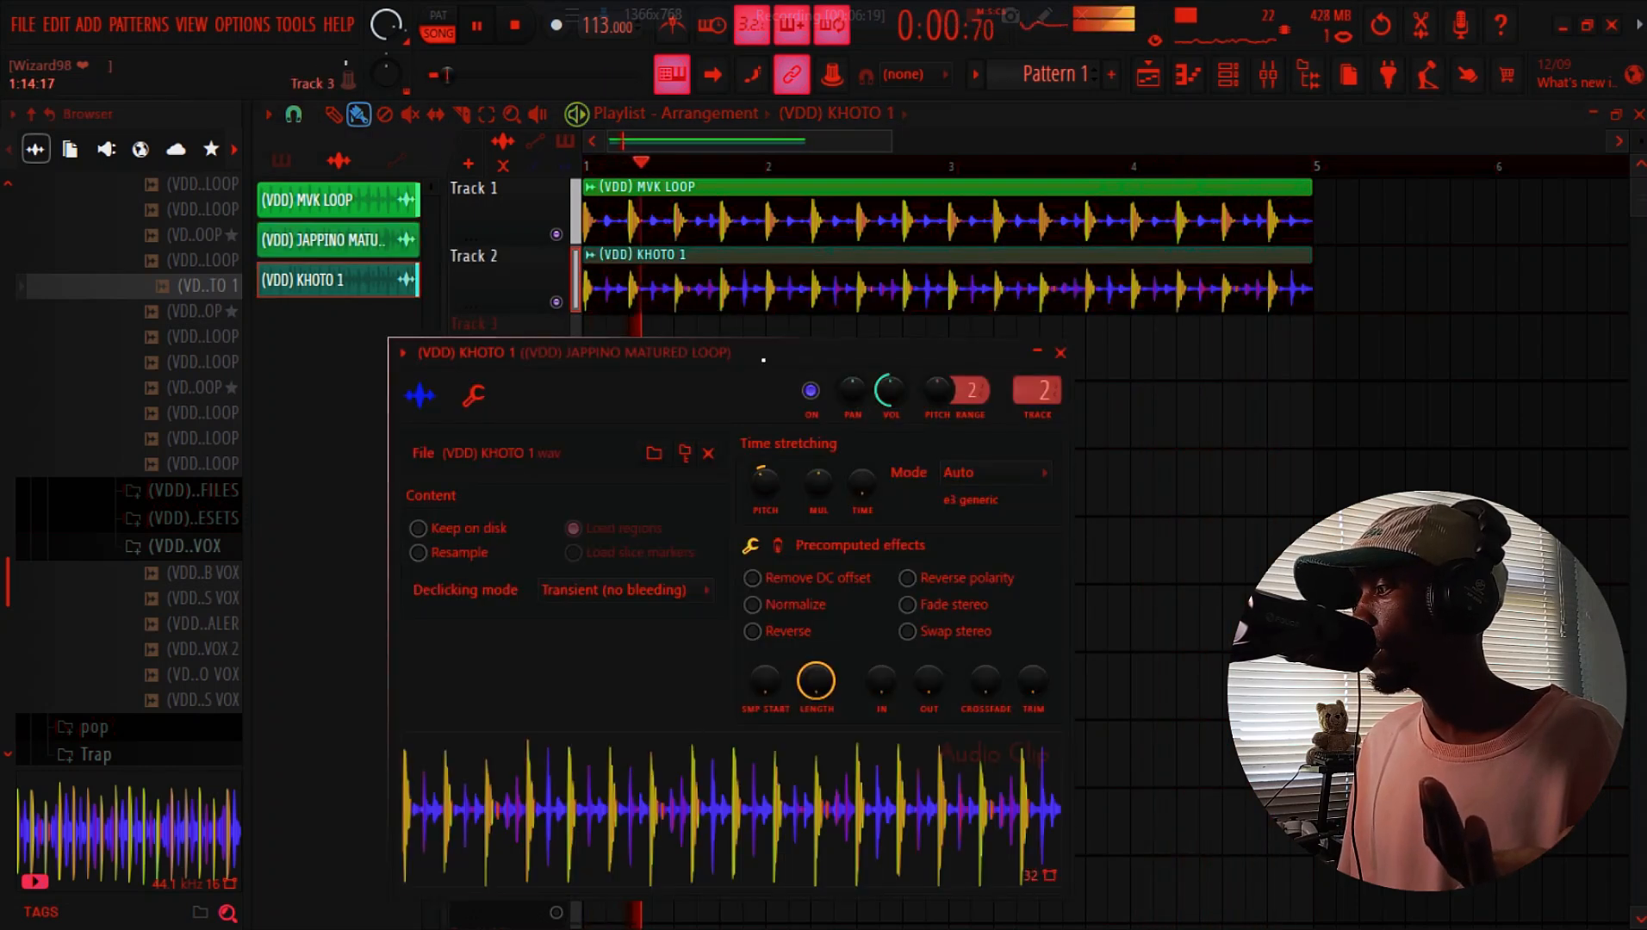
right_click(889, 392)
click(909, 406)
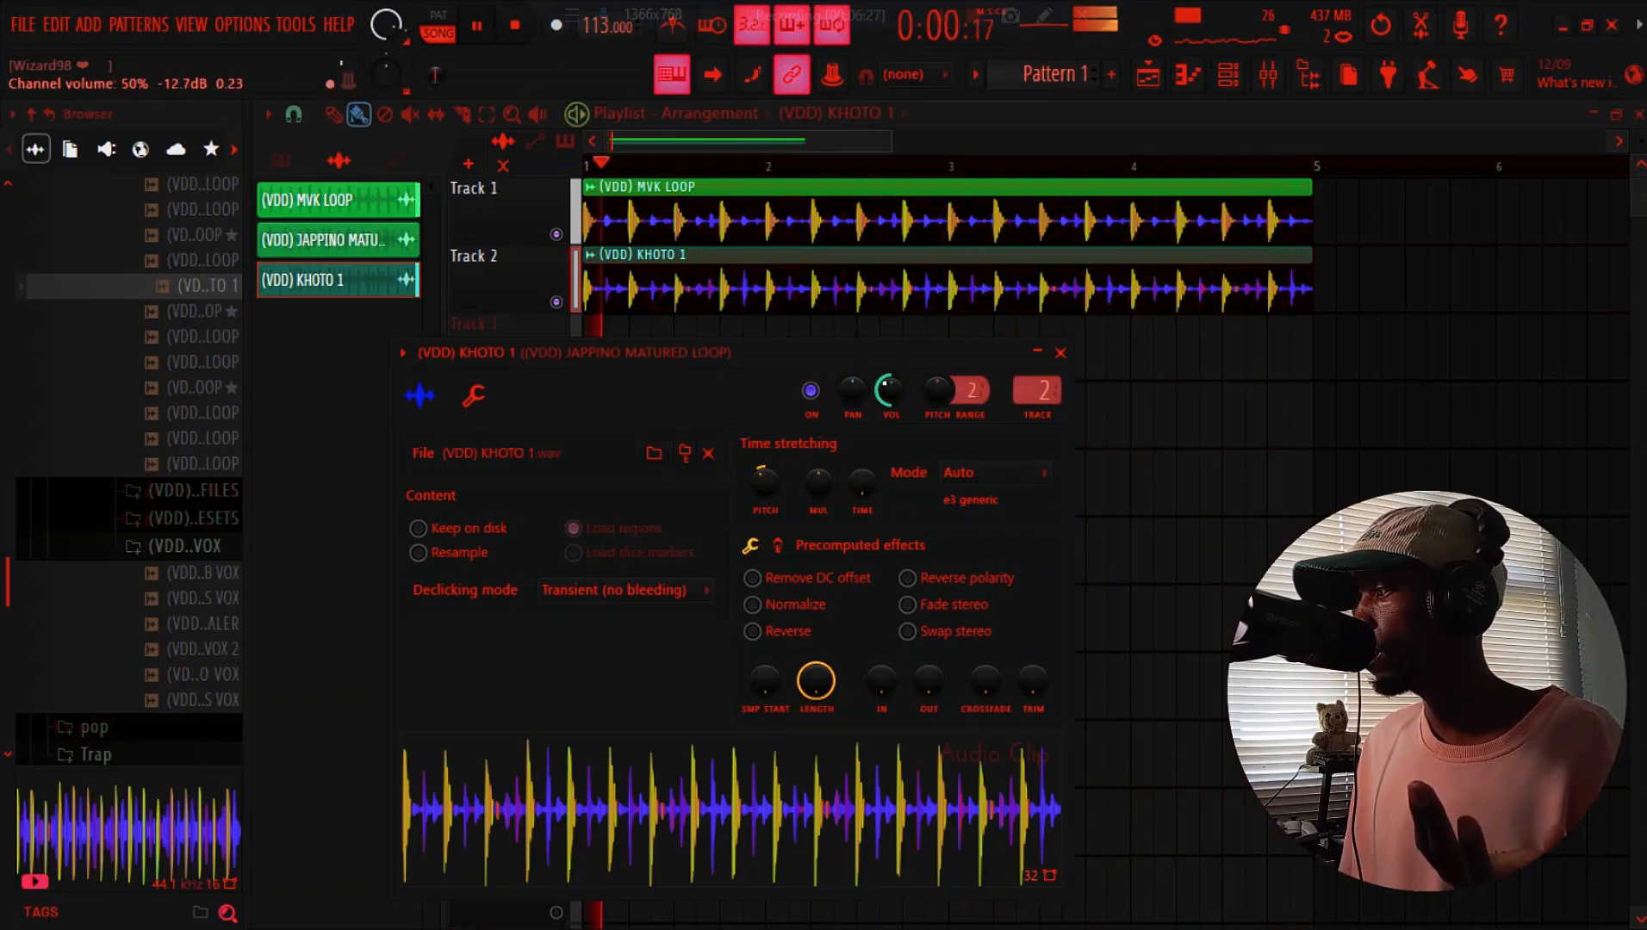
right_click(860, 342)
Route the (VDD) MVK LOOP channel to mixer track 3, mute the JAPPINO MATURED LOOP mixer track and stop playback
double_click(877, 214)
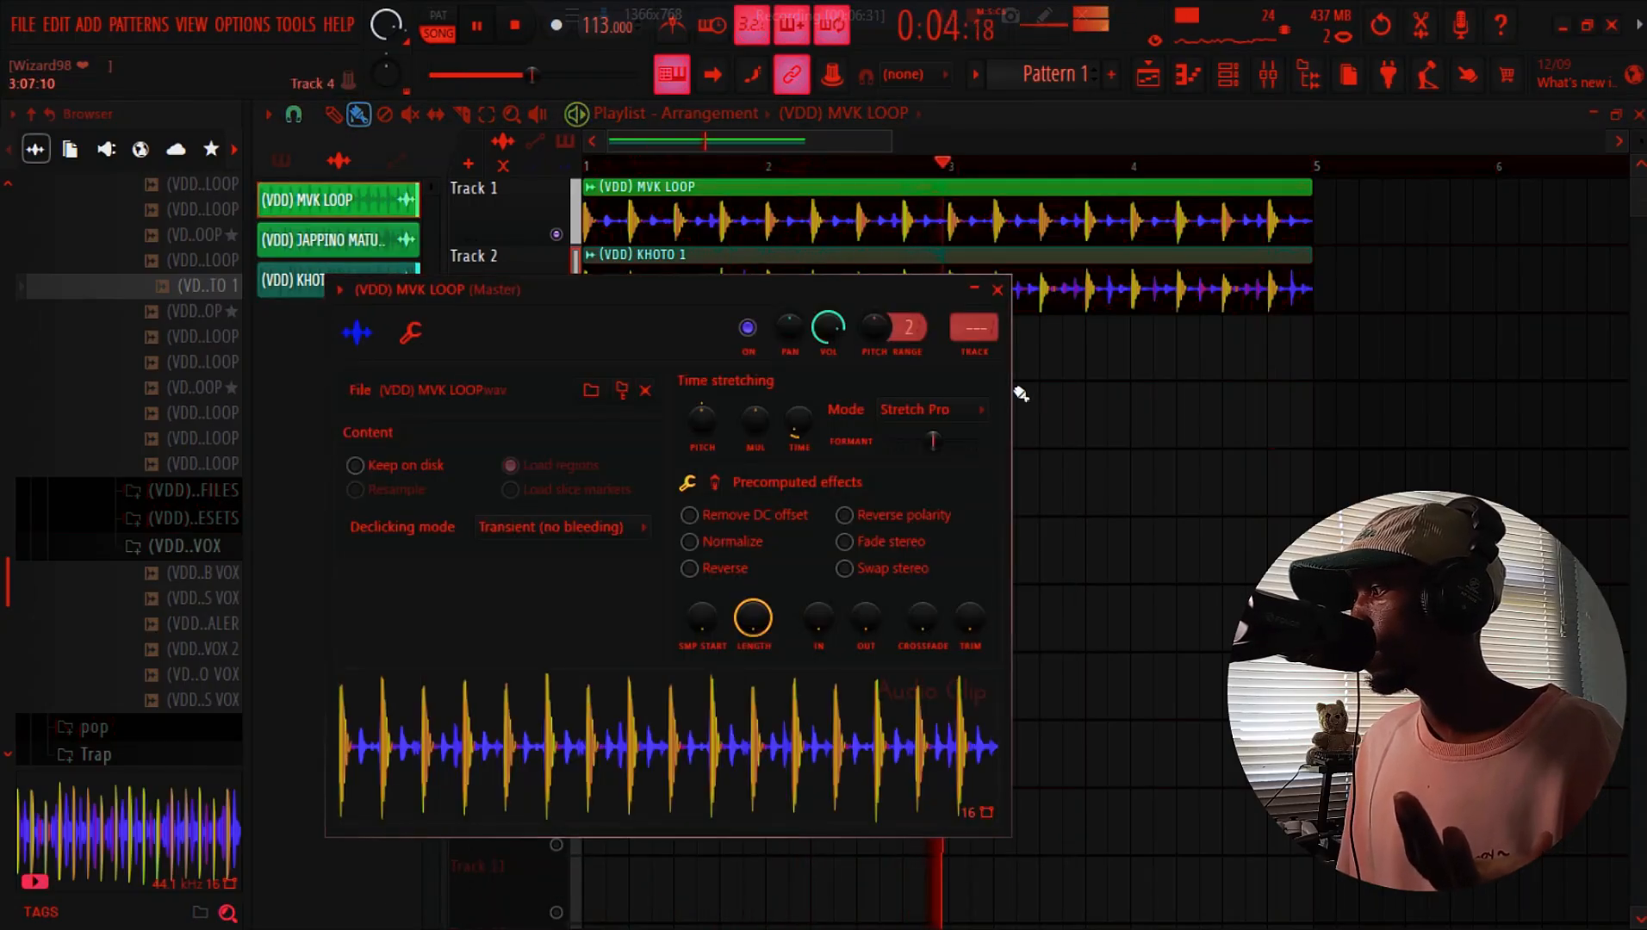
click(987, 353)
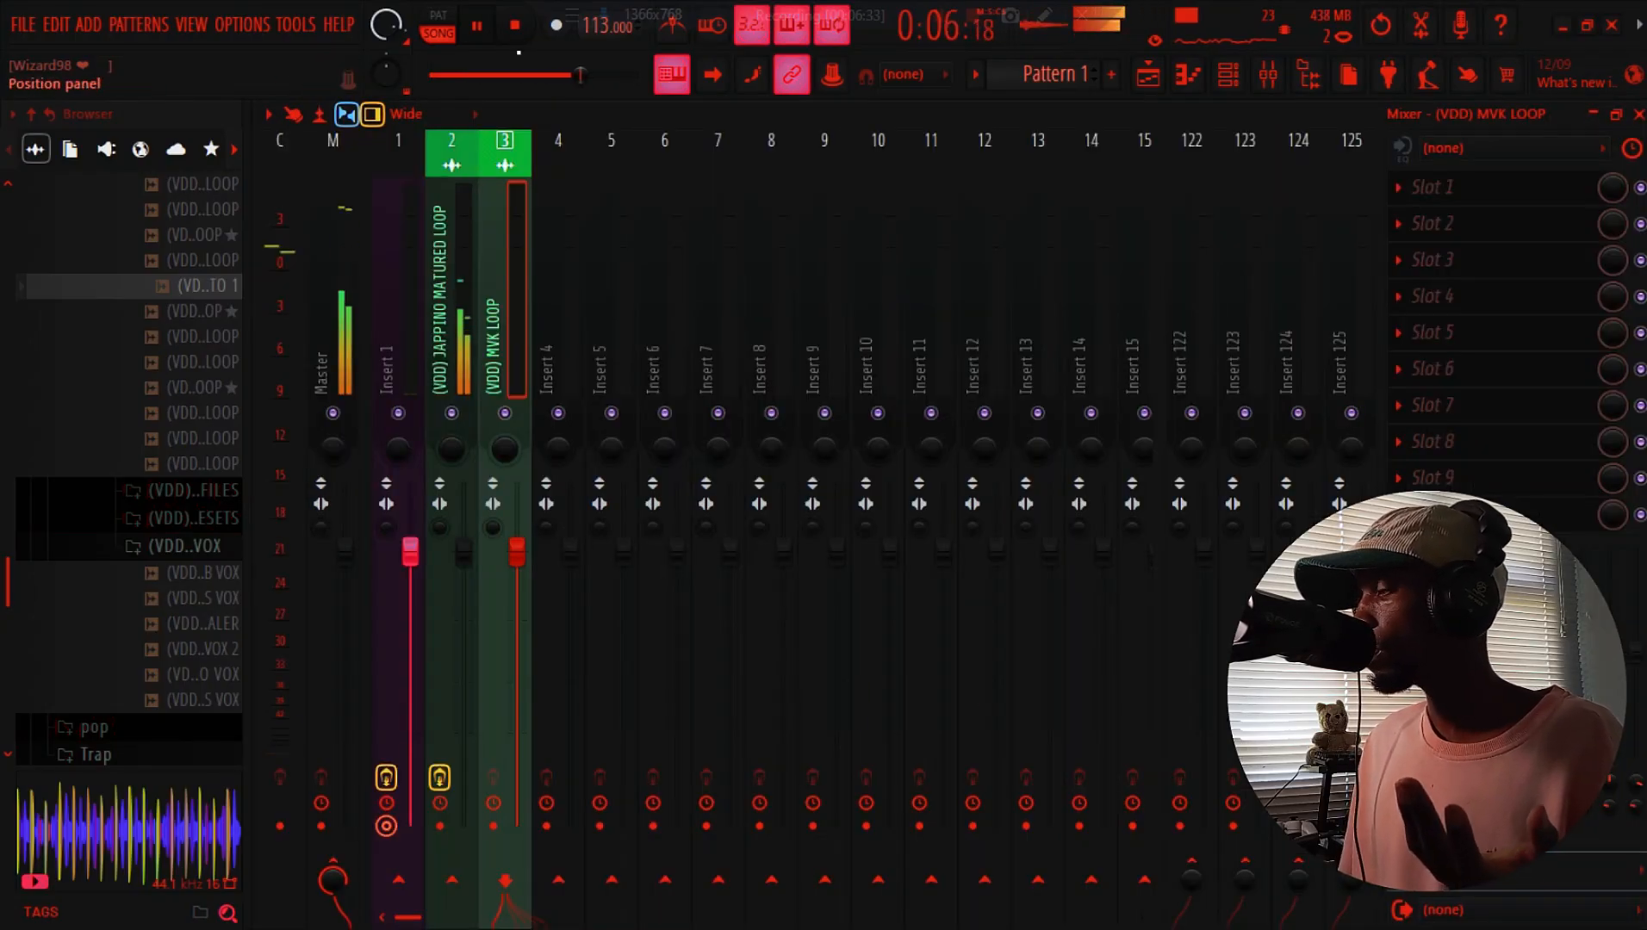
click(452, 413)
click(515, 26)
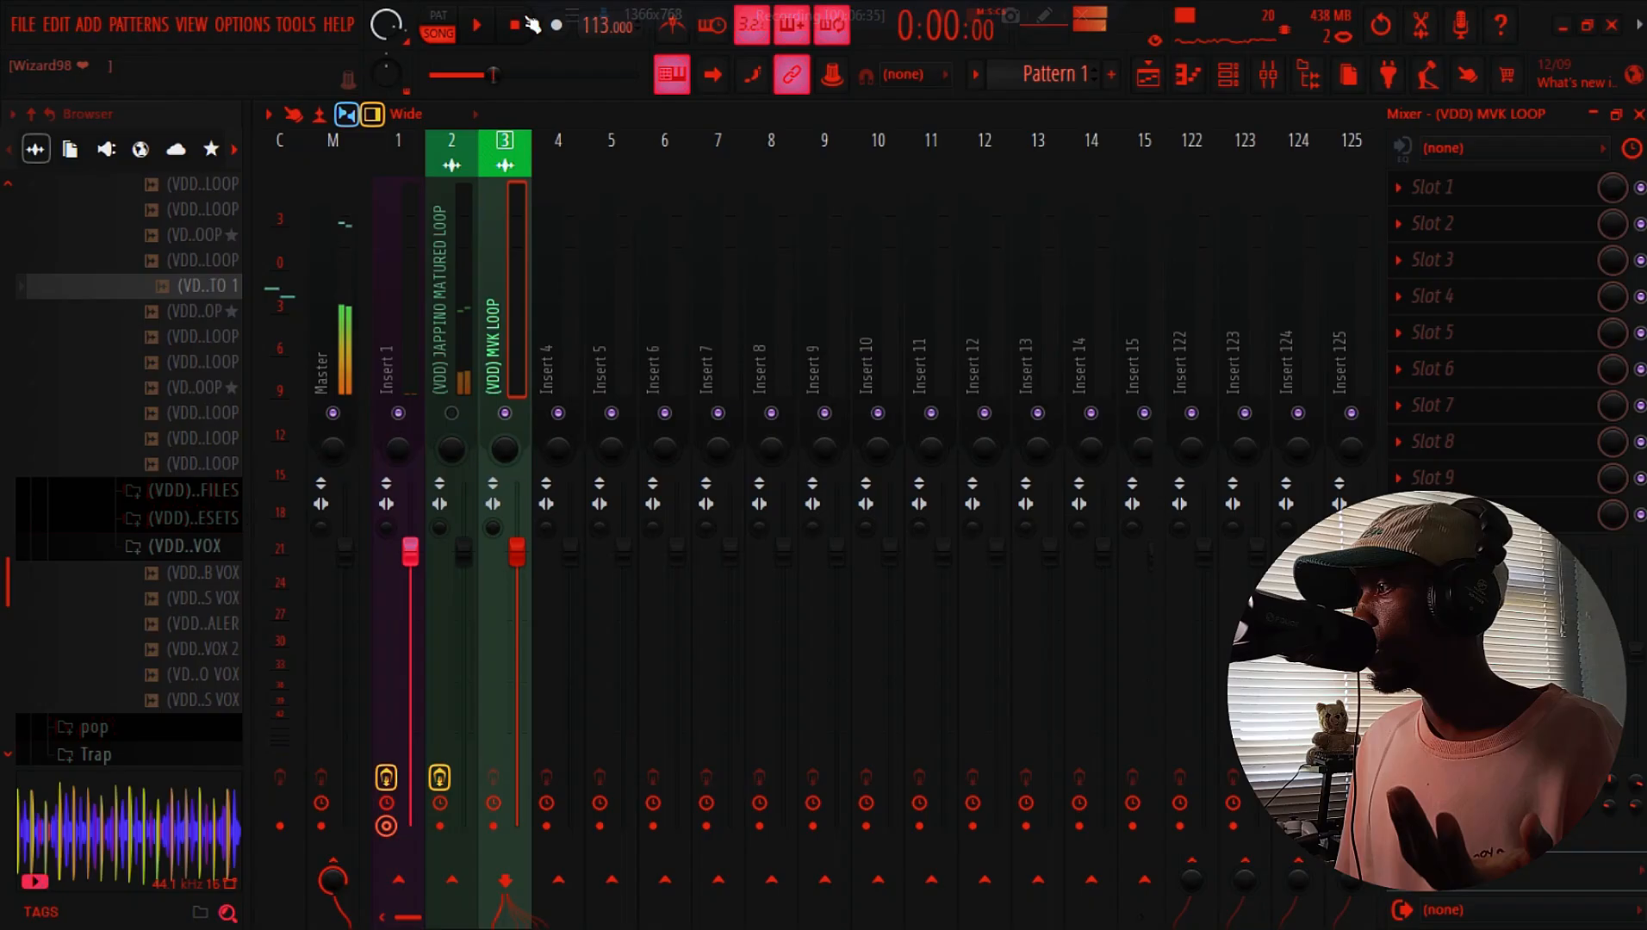
Restart playback and load Fruity Parametric EQ 2 in Slot 1 of the MVK LOOP mixer track
click(487, 27)
click(1456, 191)
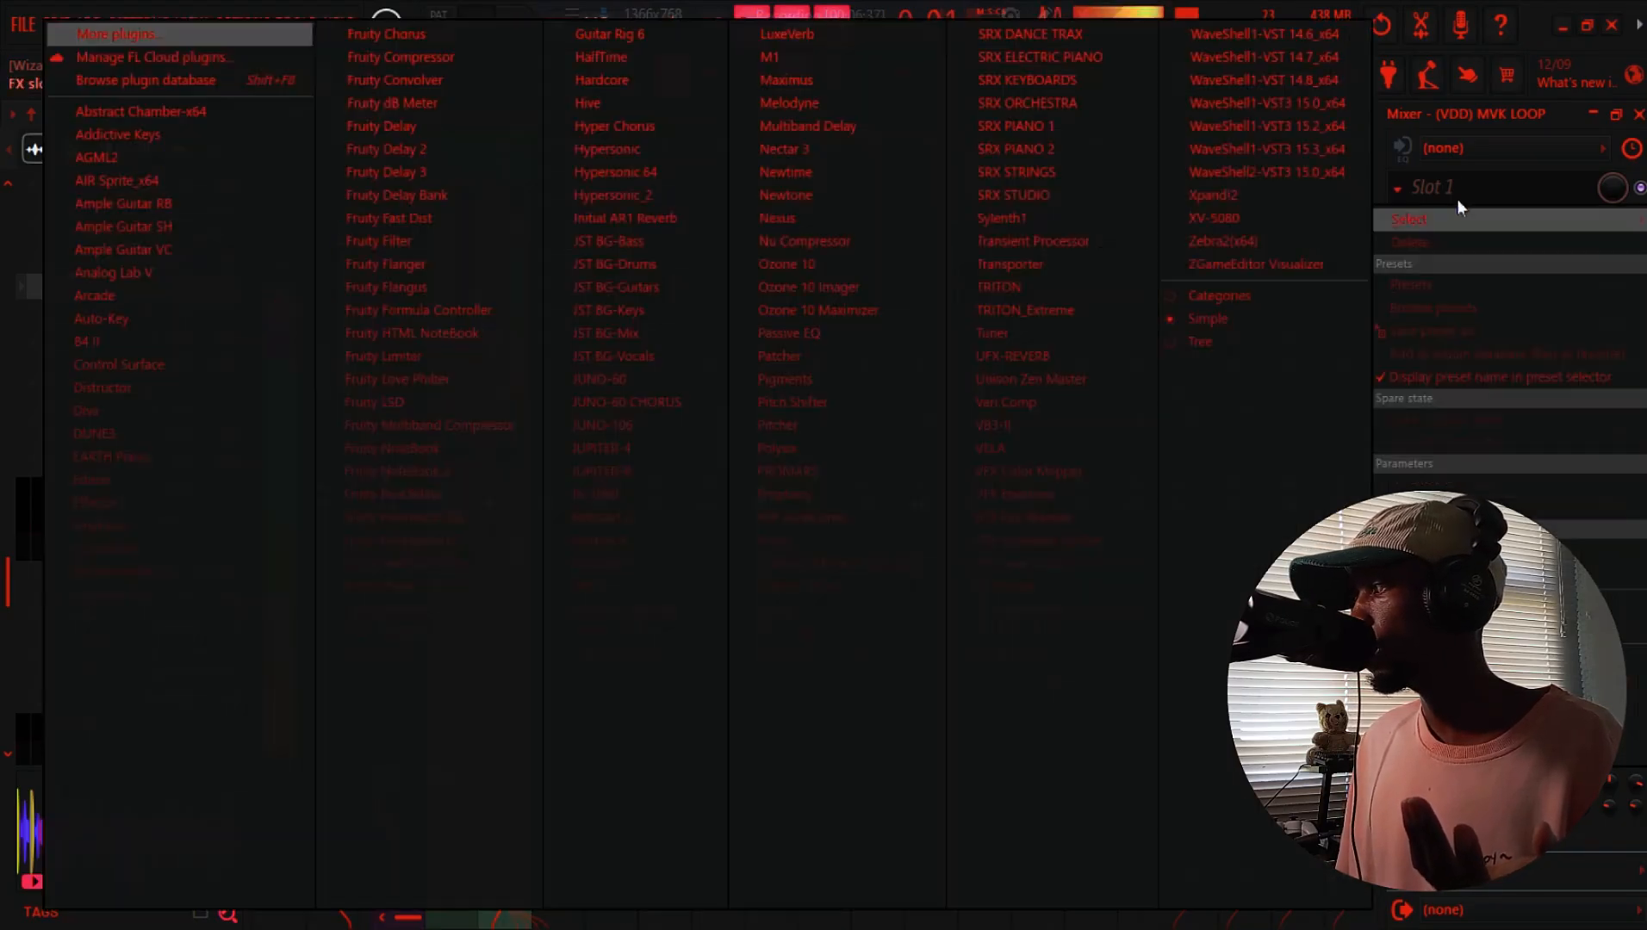
click(413, 539)
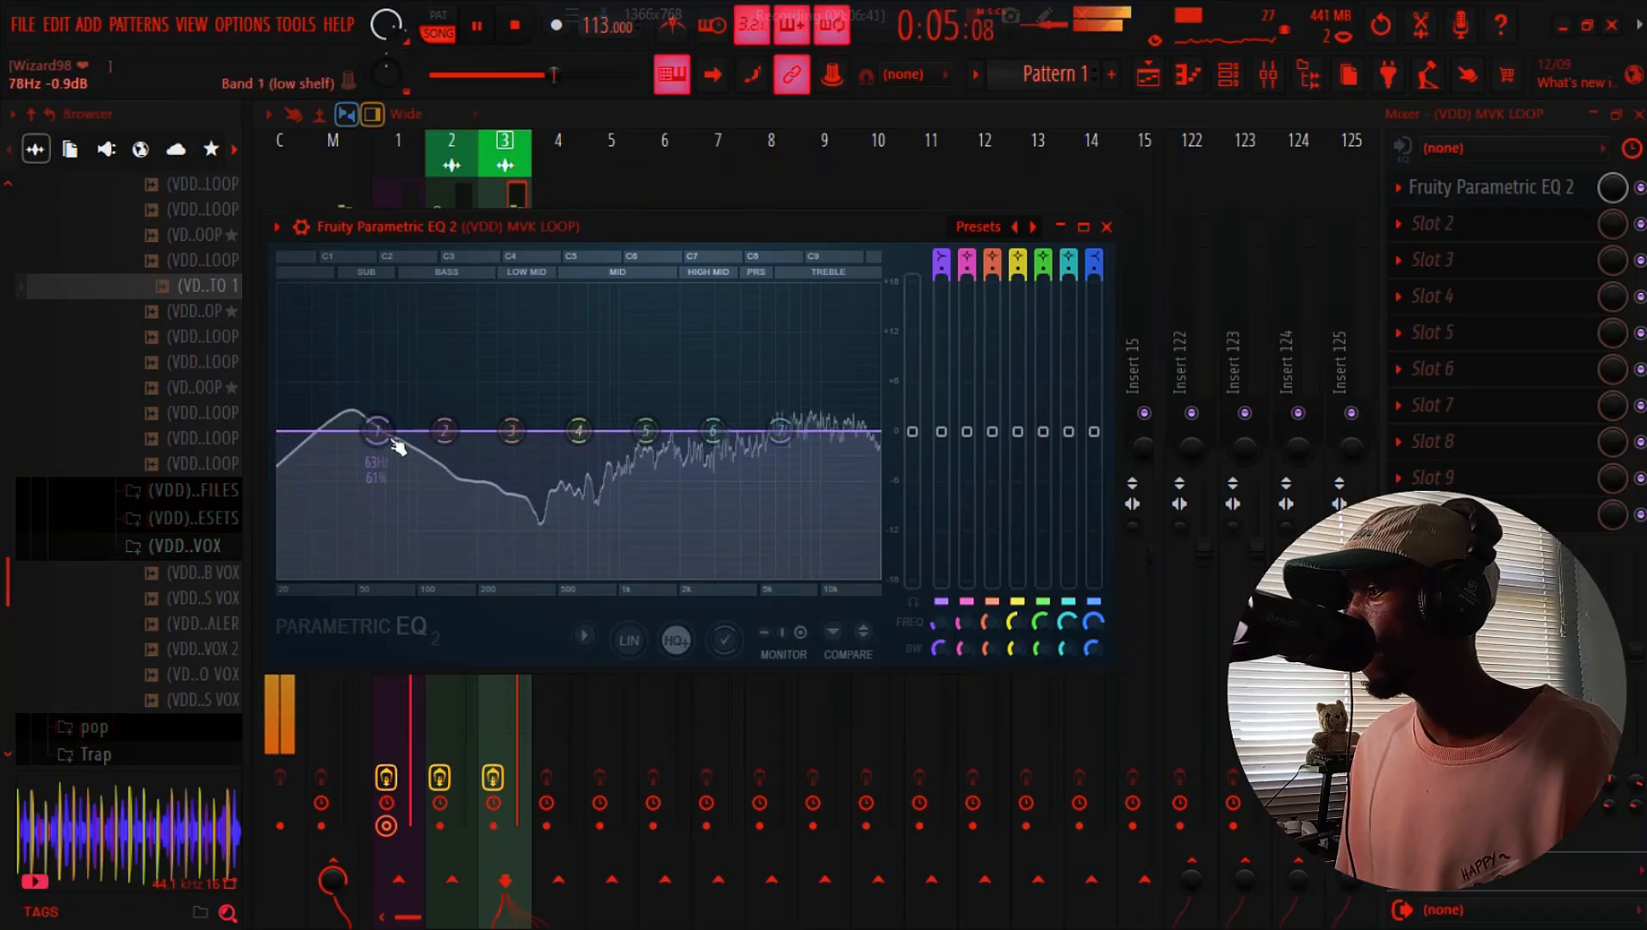
Lower band 4 to -3.0 dB at 1035 Hz, band 6 slightly and band 3 to -1.0 dB at 277 Hz, and return to the playlist
drag(601, 438, 621, 454)
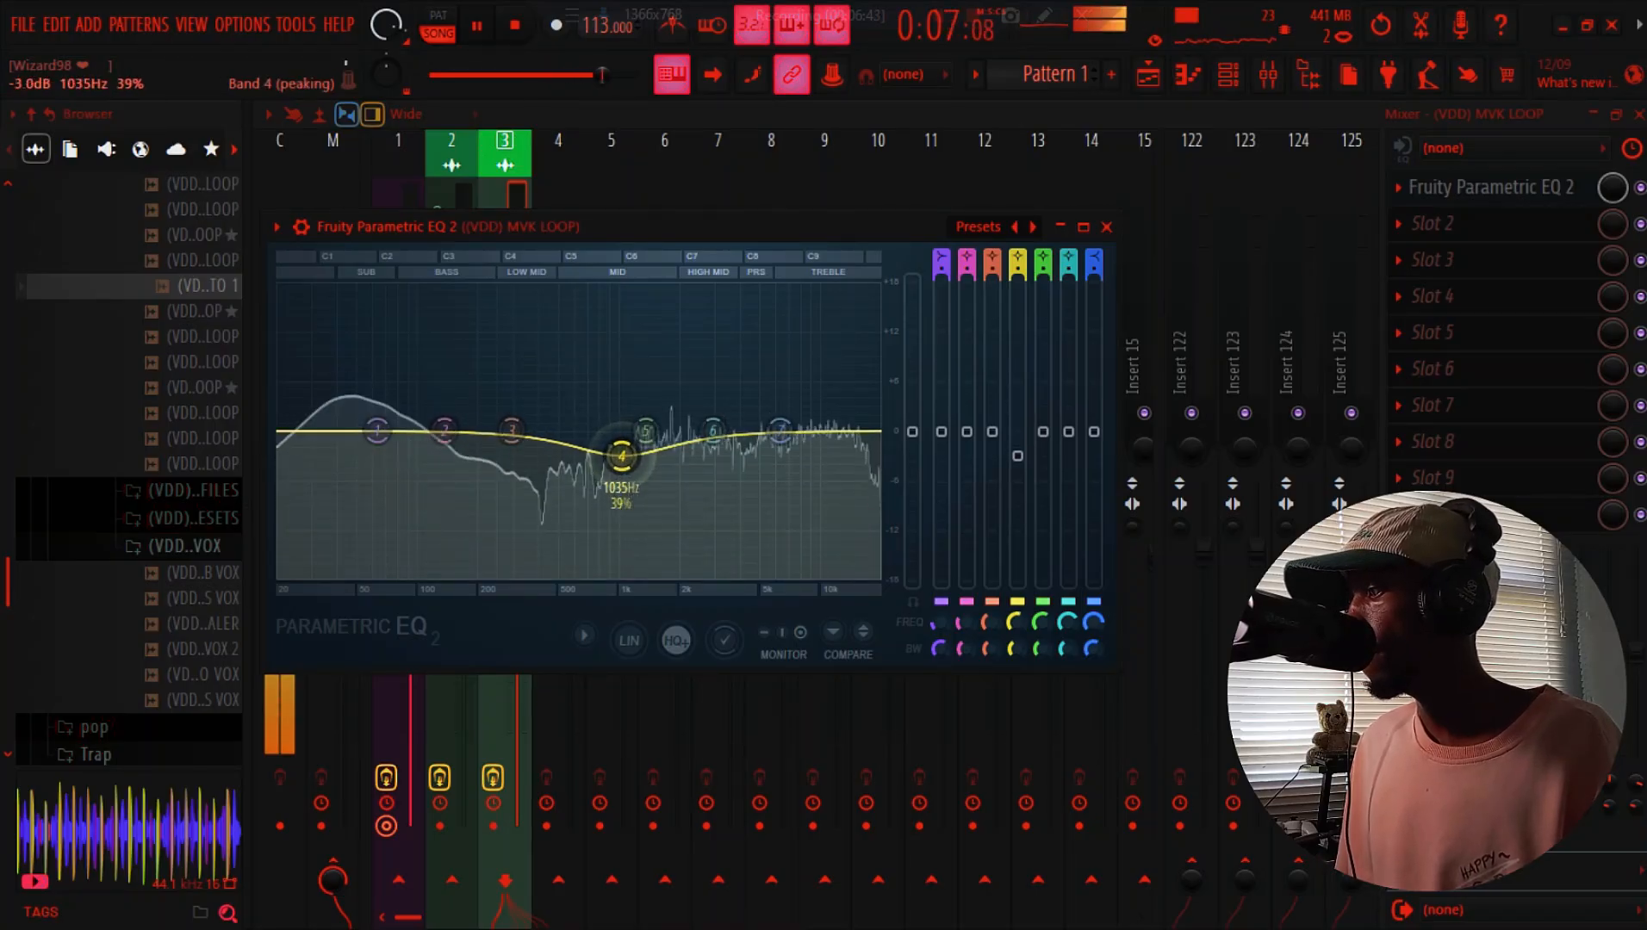
drag(713, 432, 716, 442)
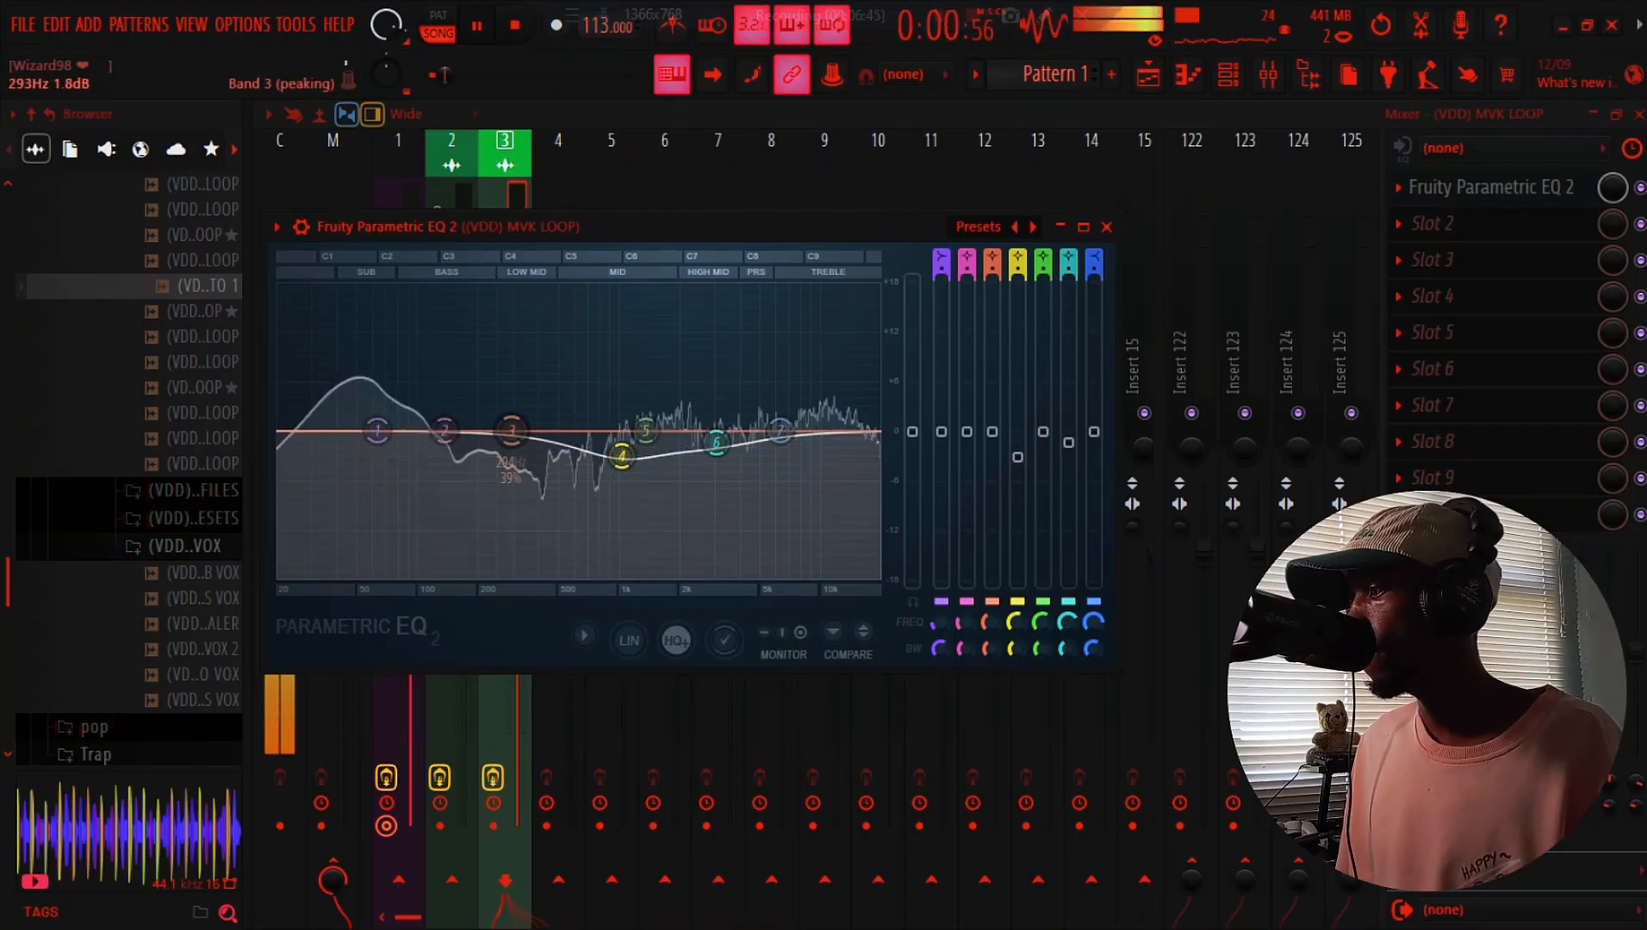
drag(512, 431, 506, 440)
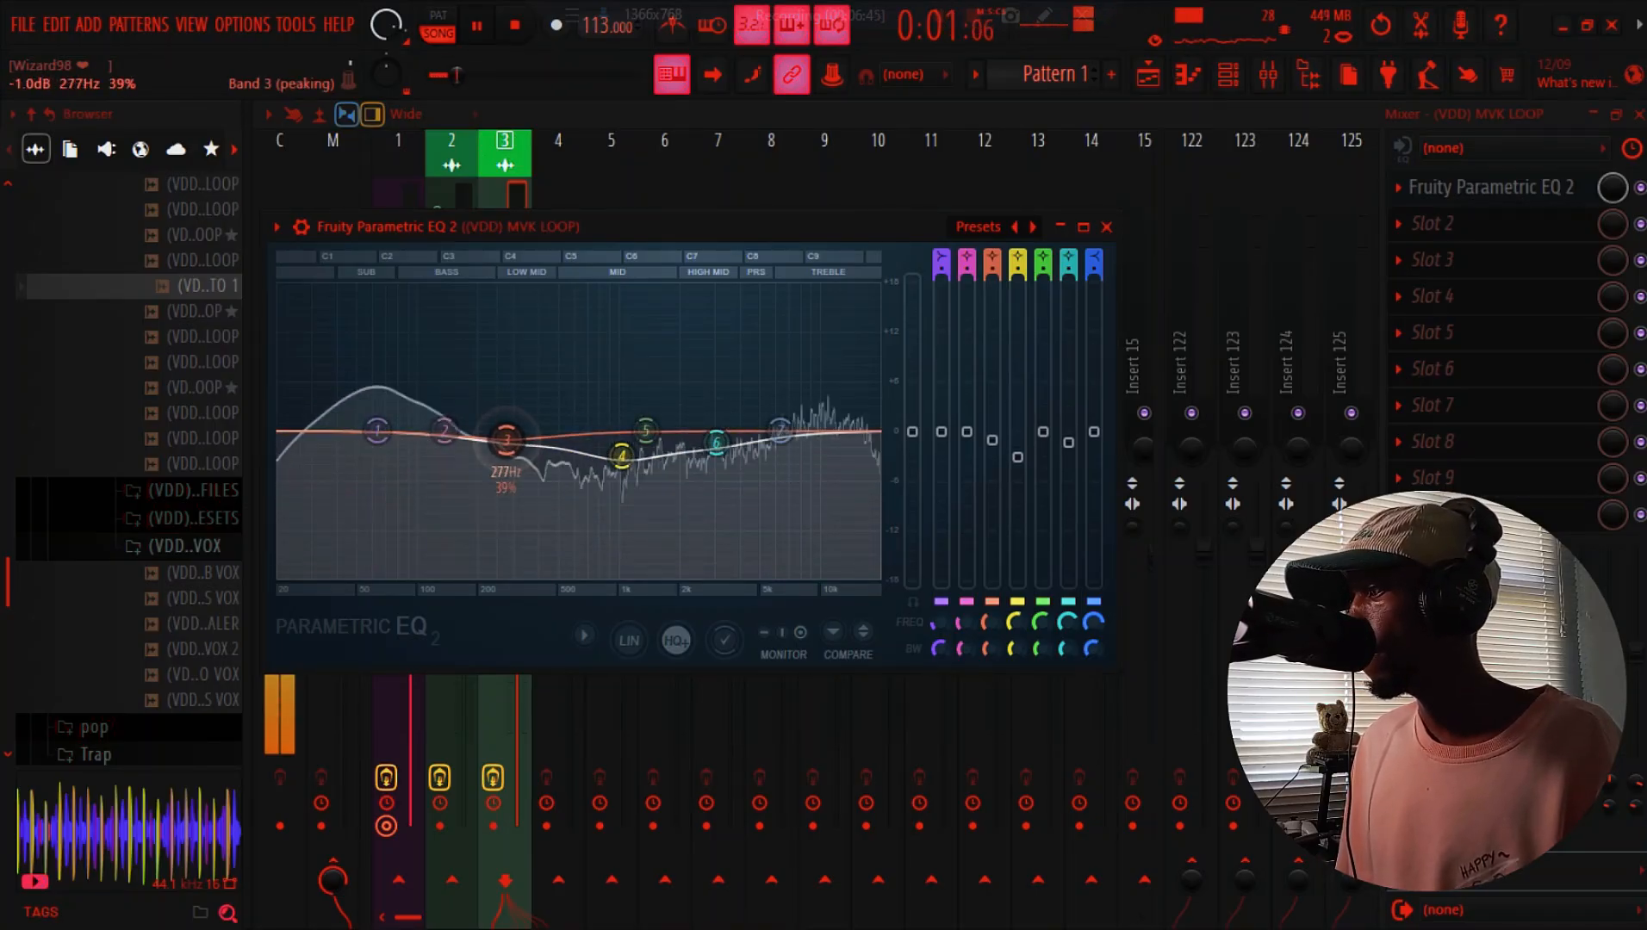
click(1148, 74)
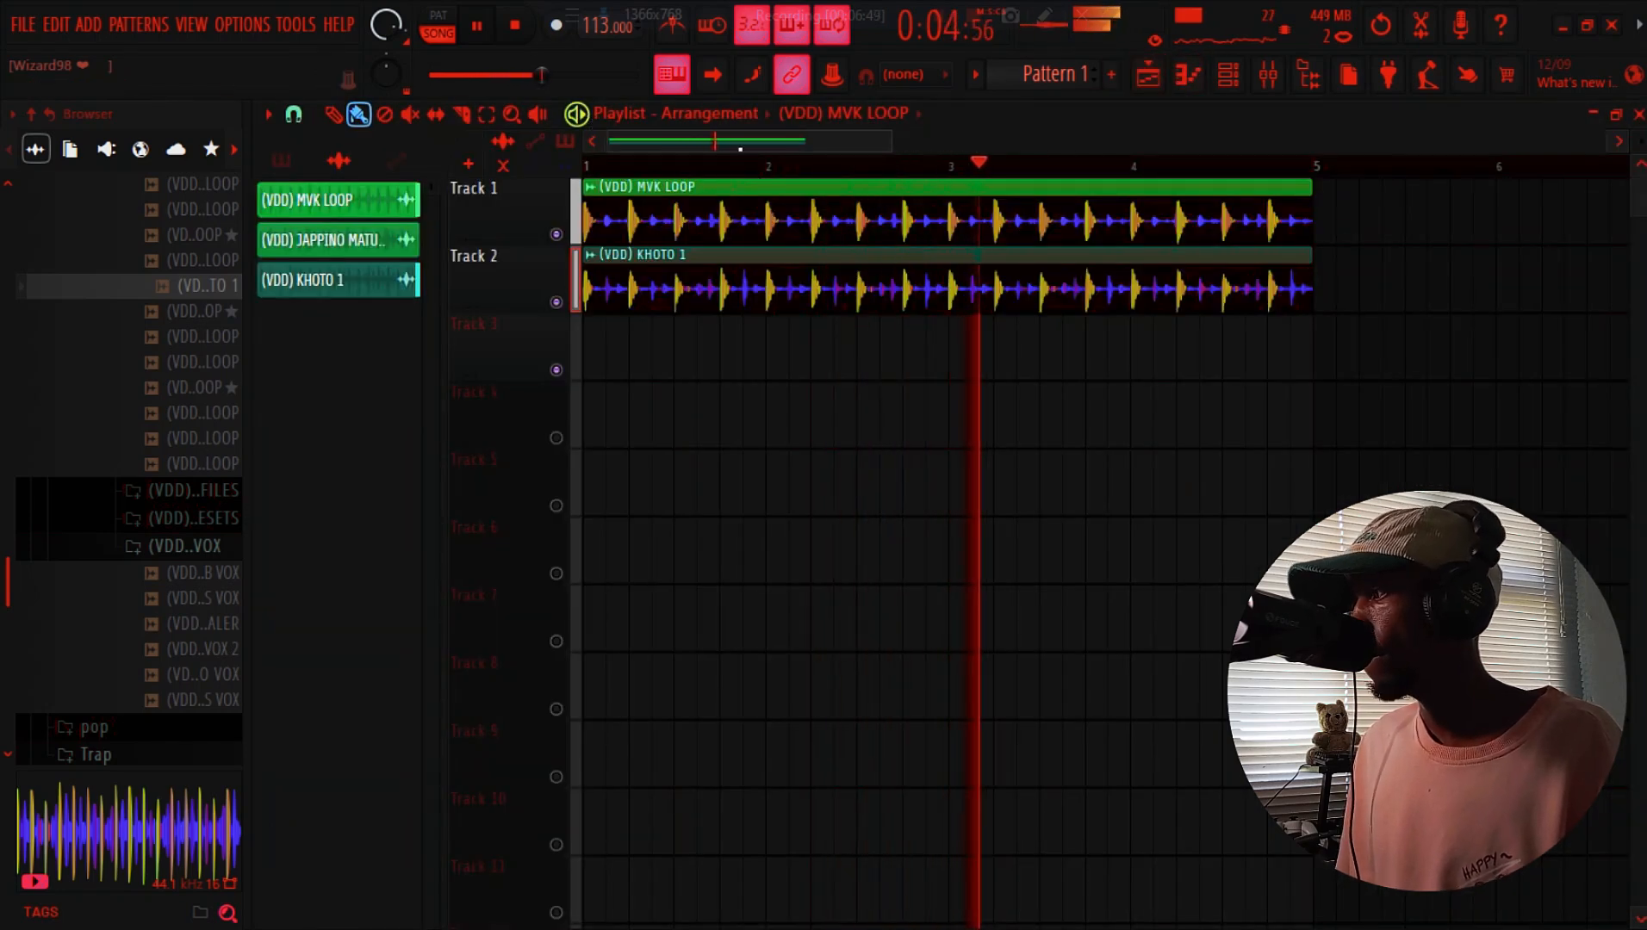
Save the project under the name g without creating a new project folder
click(23, 24)
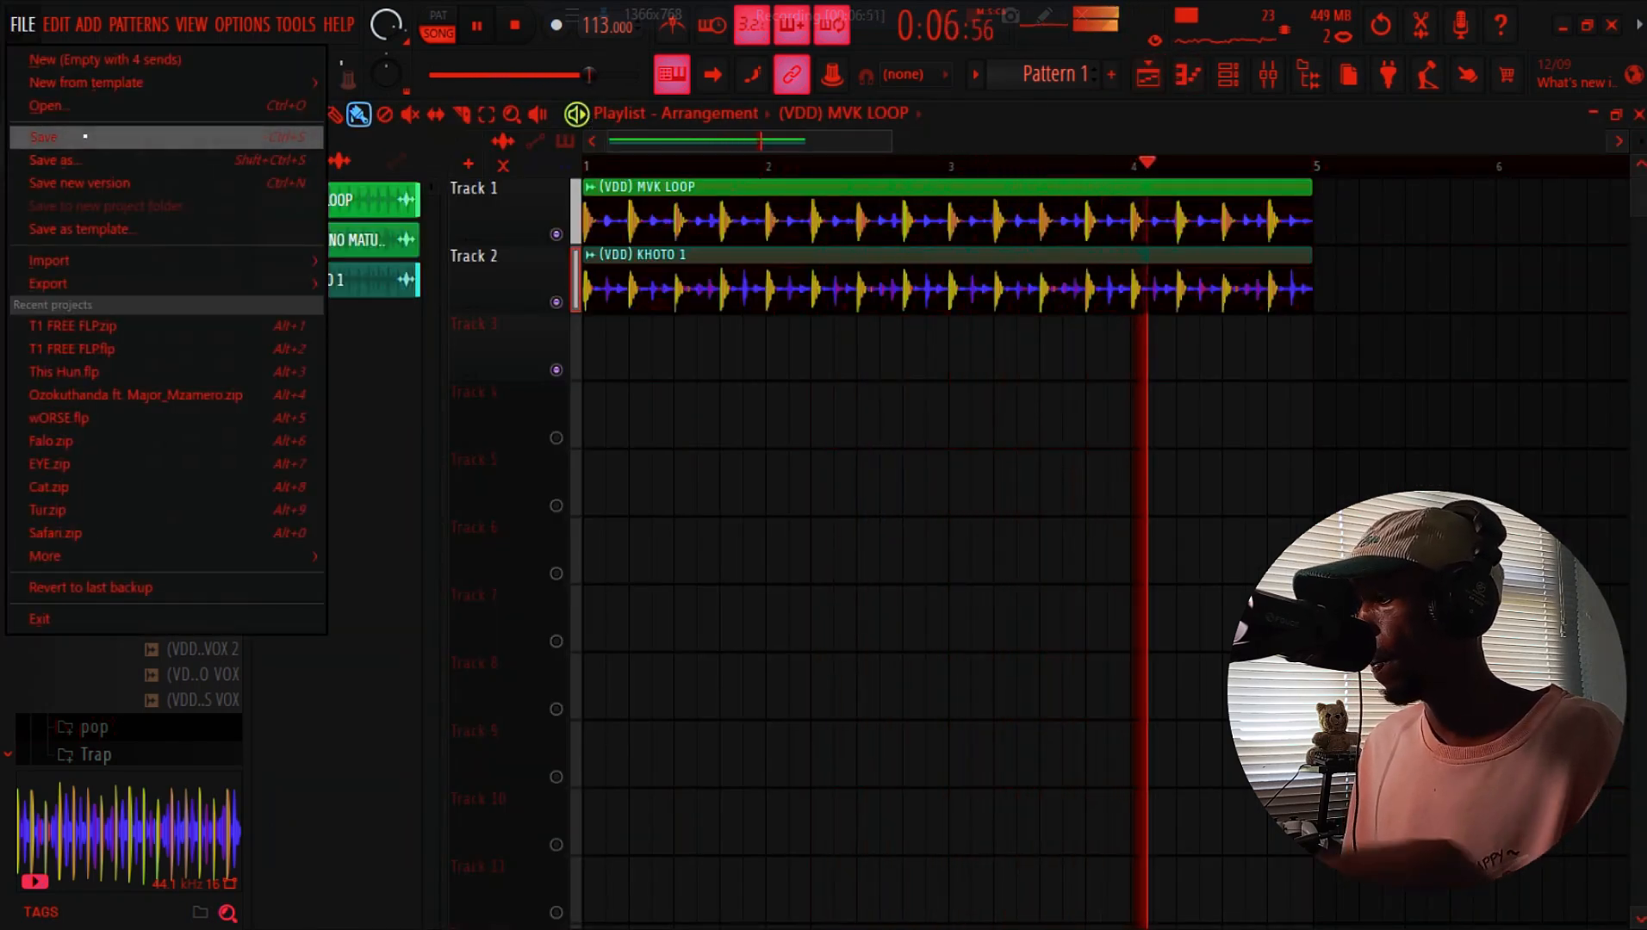
click(80, 159)
text(g)
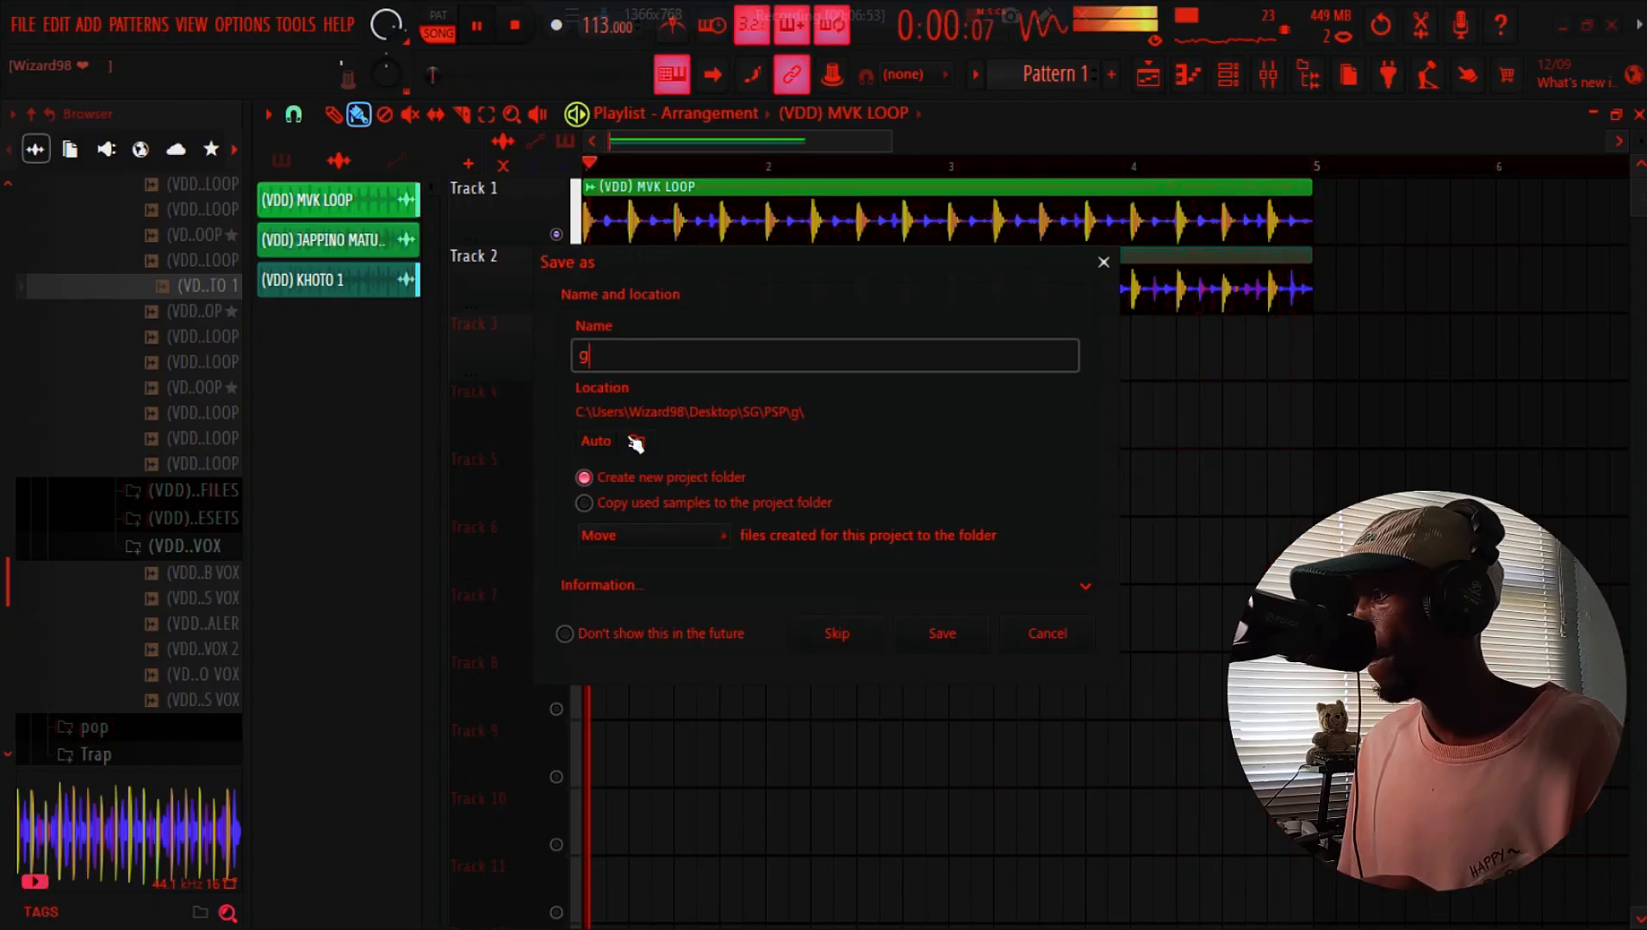
click(665, 481)
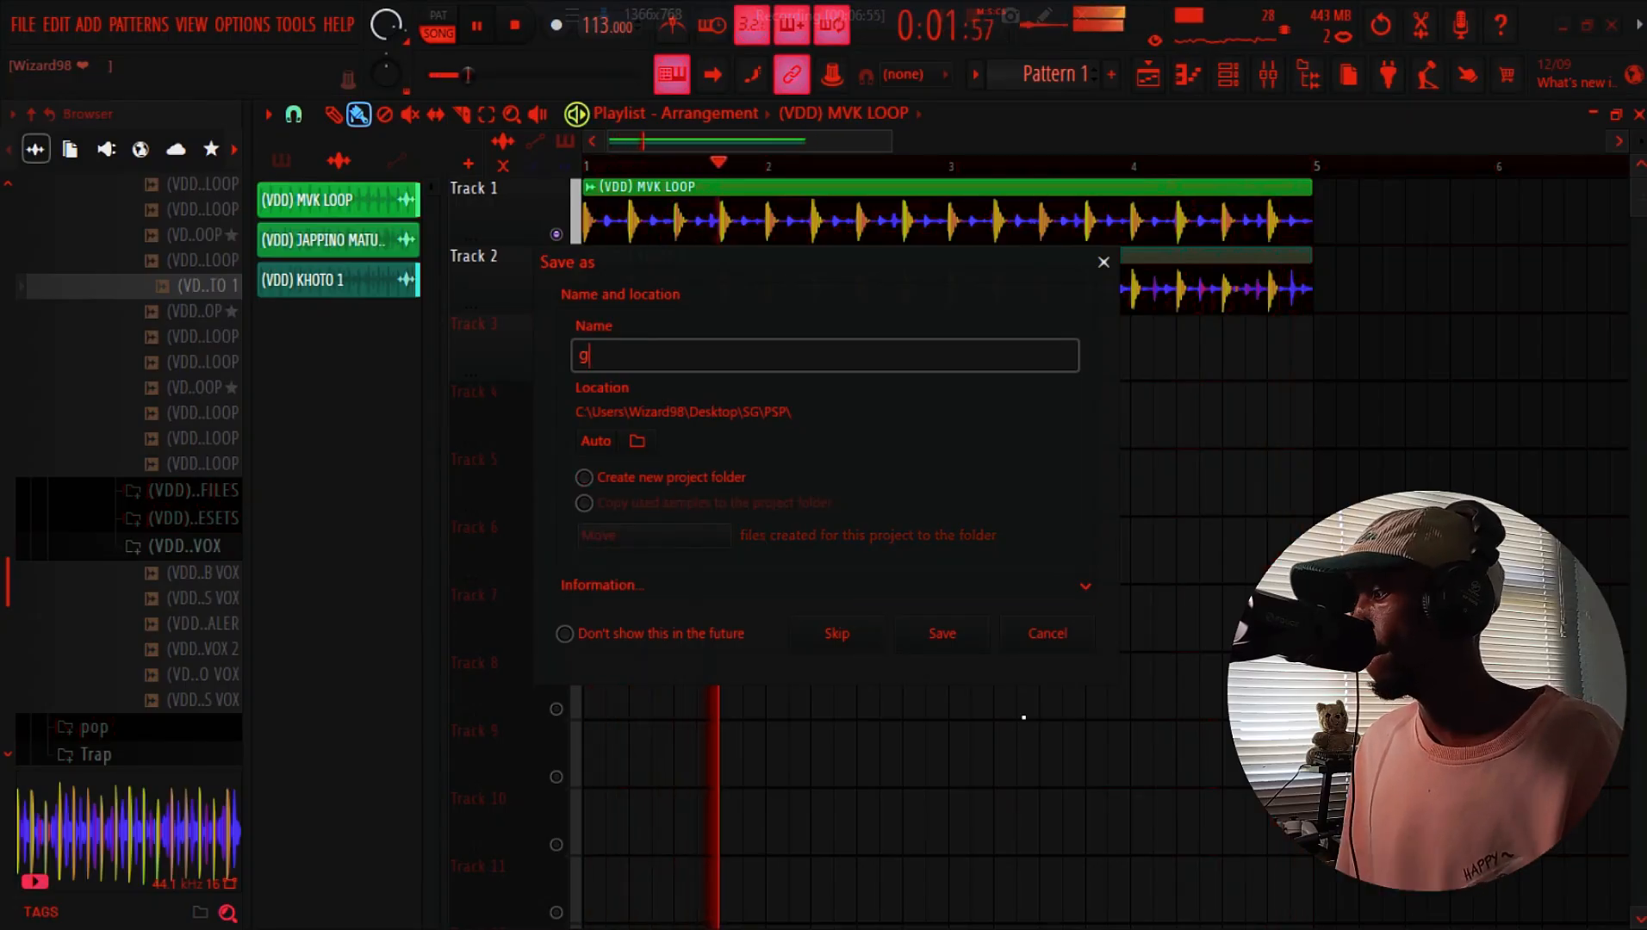
click(939, 637)
Play the two layered loops briefly, pause them and check the mixer before returning to the playlist
click(476, 34)
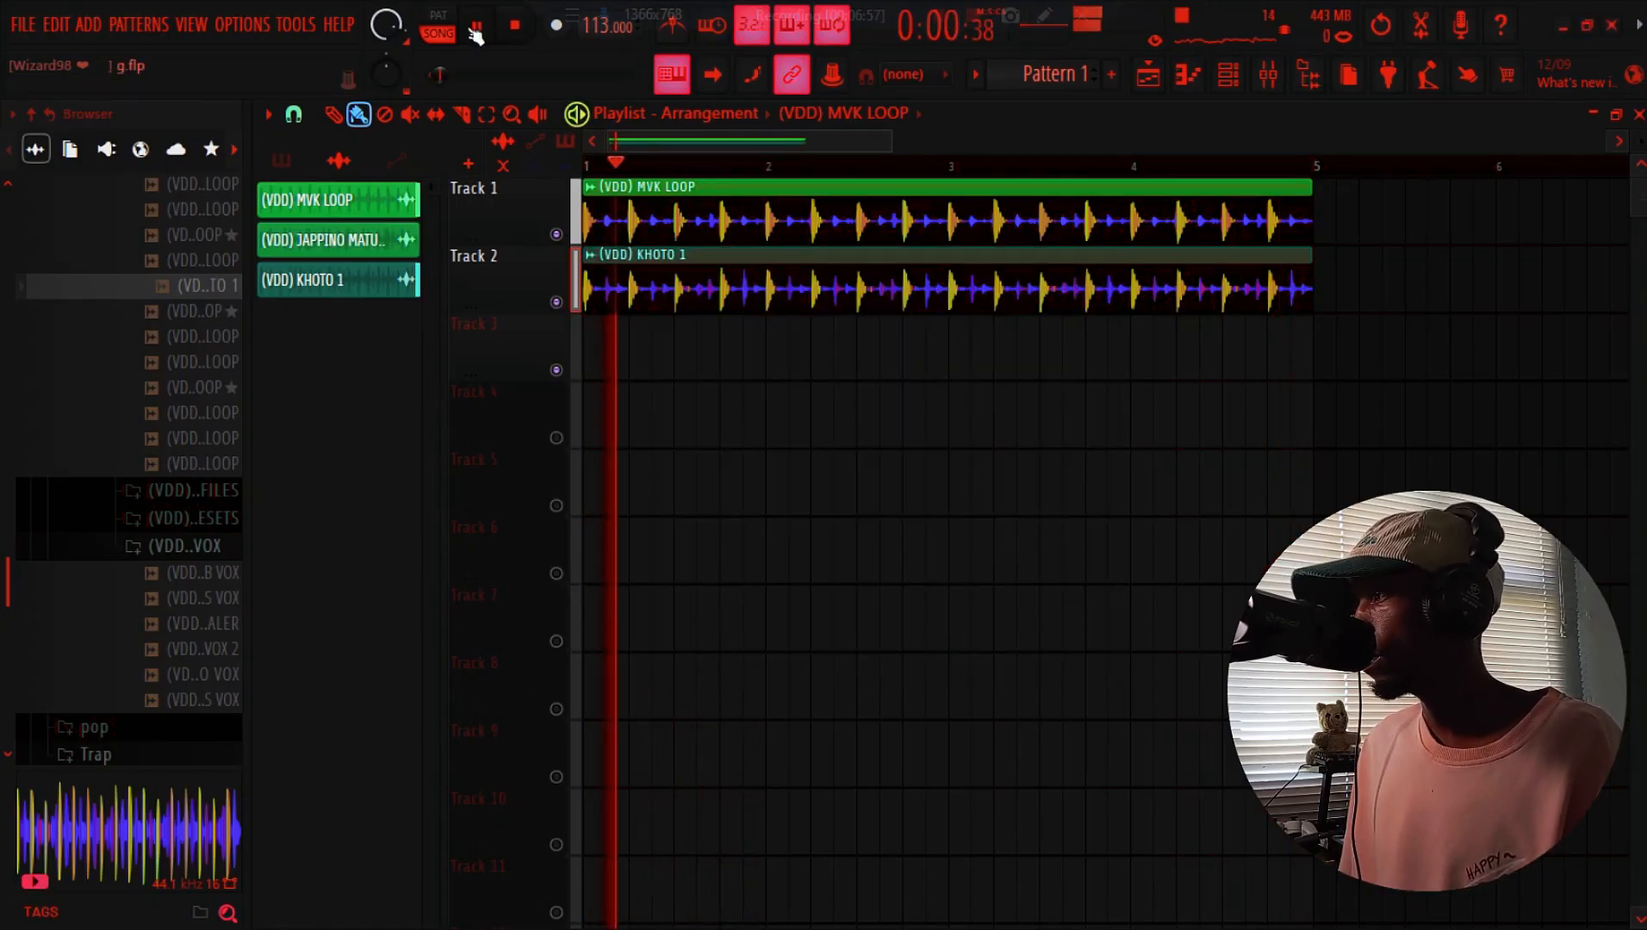
click(475, 34)
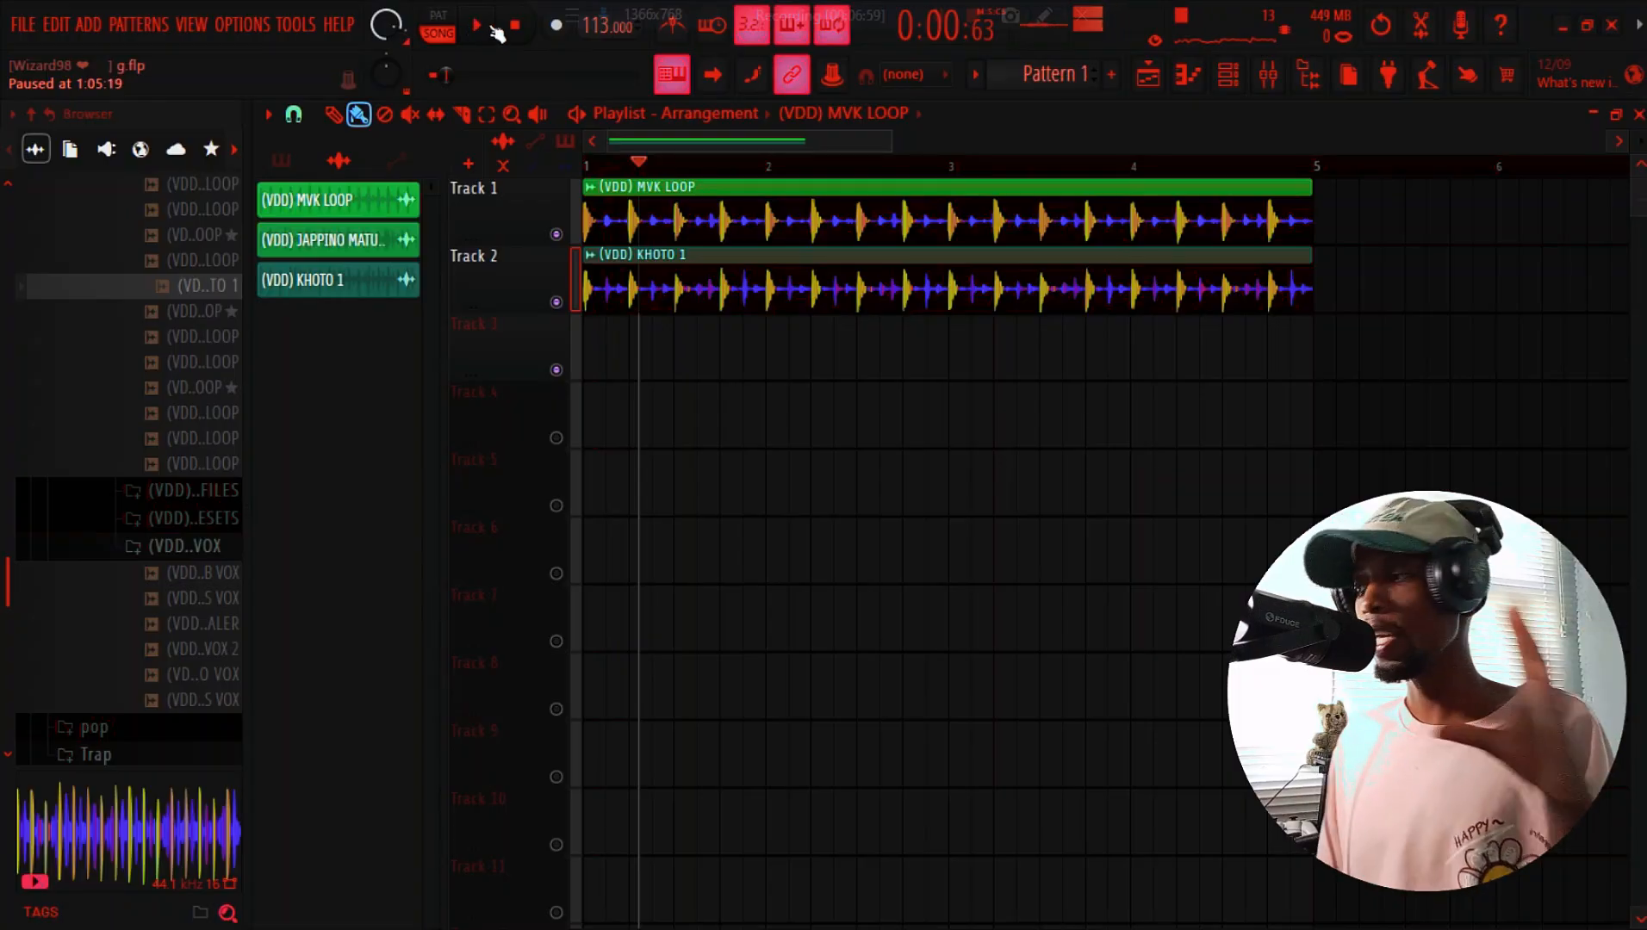
drag(896, 144, 952, 146)
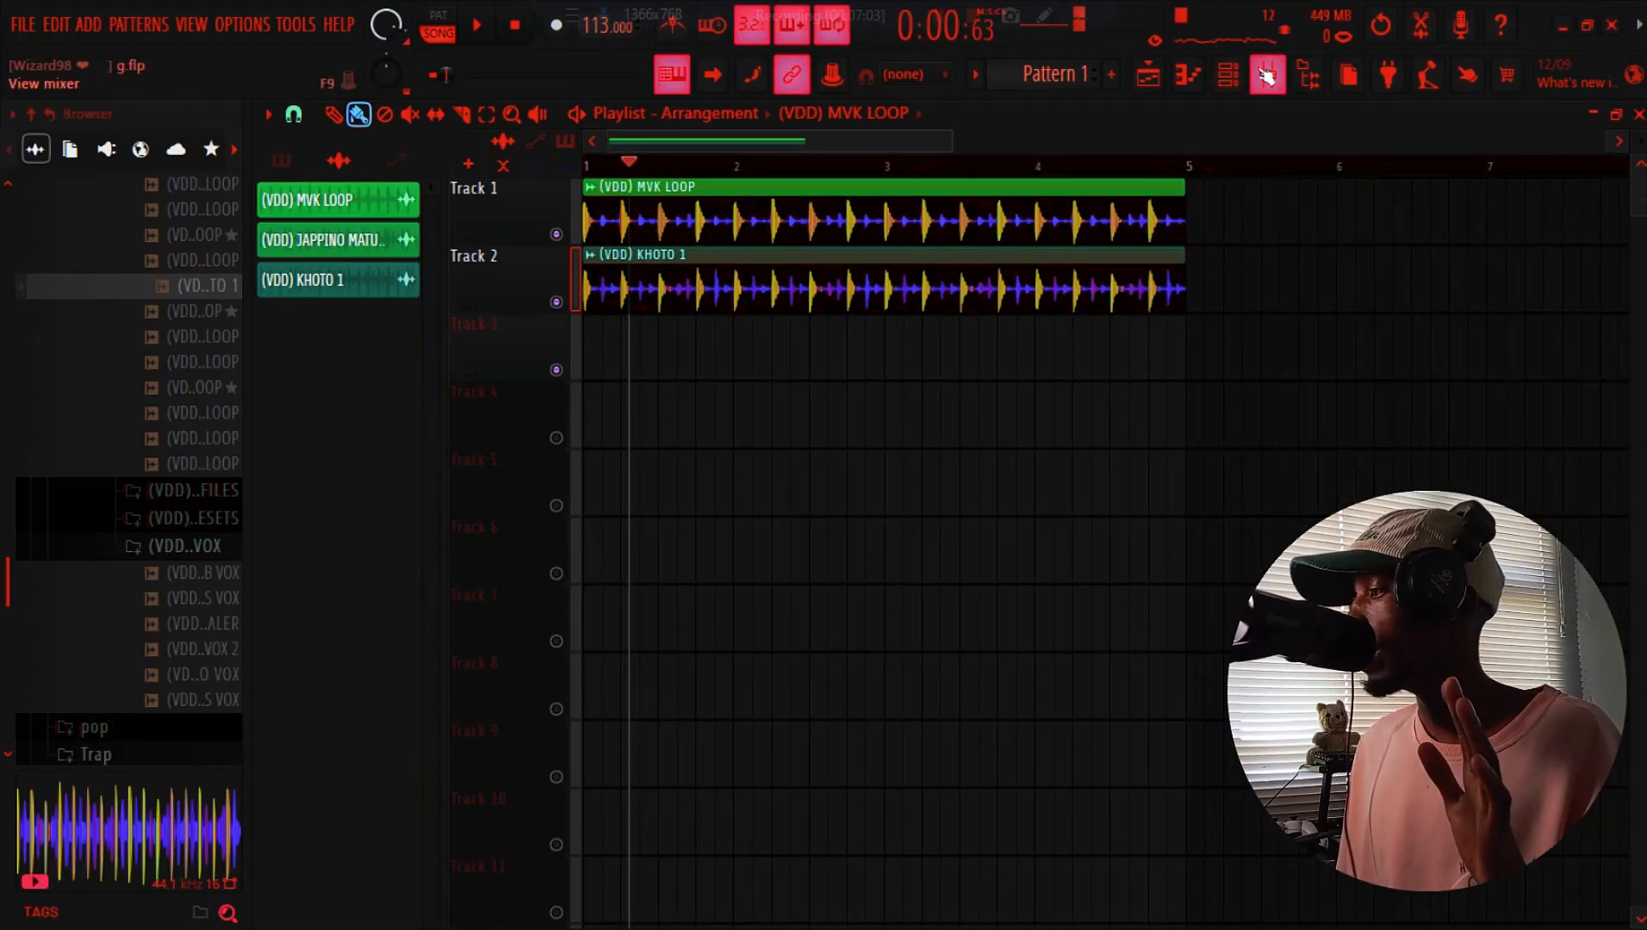
click(1267, 76)
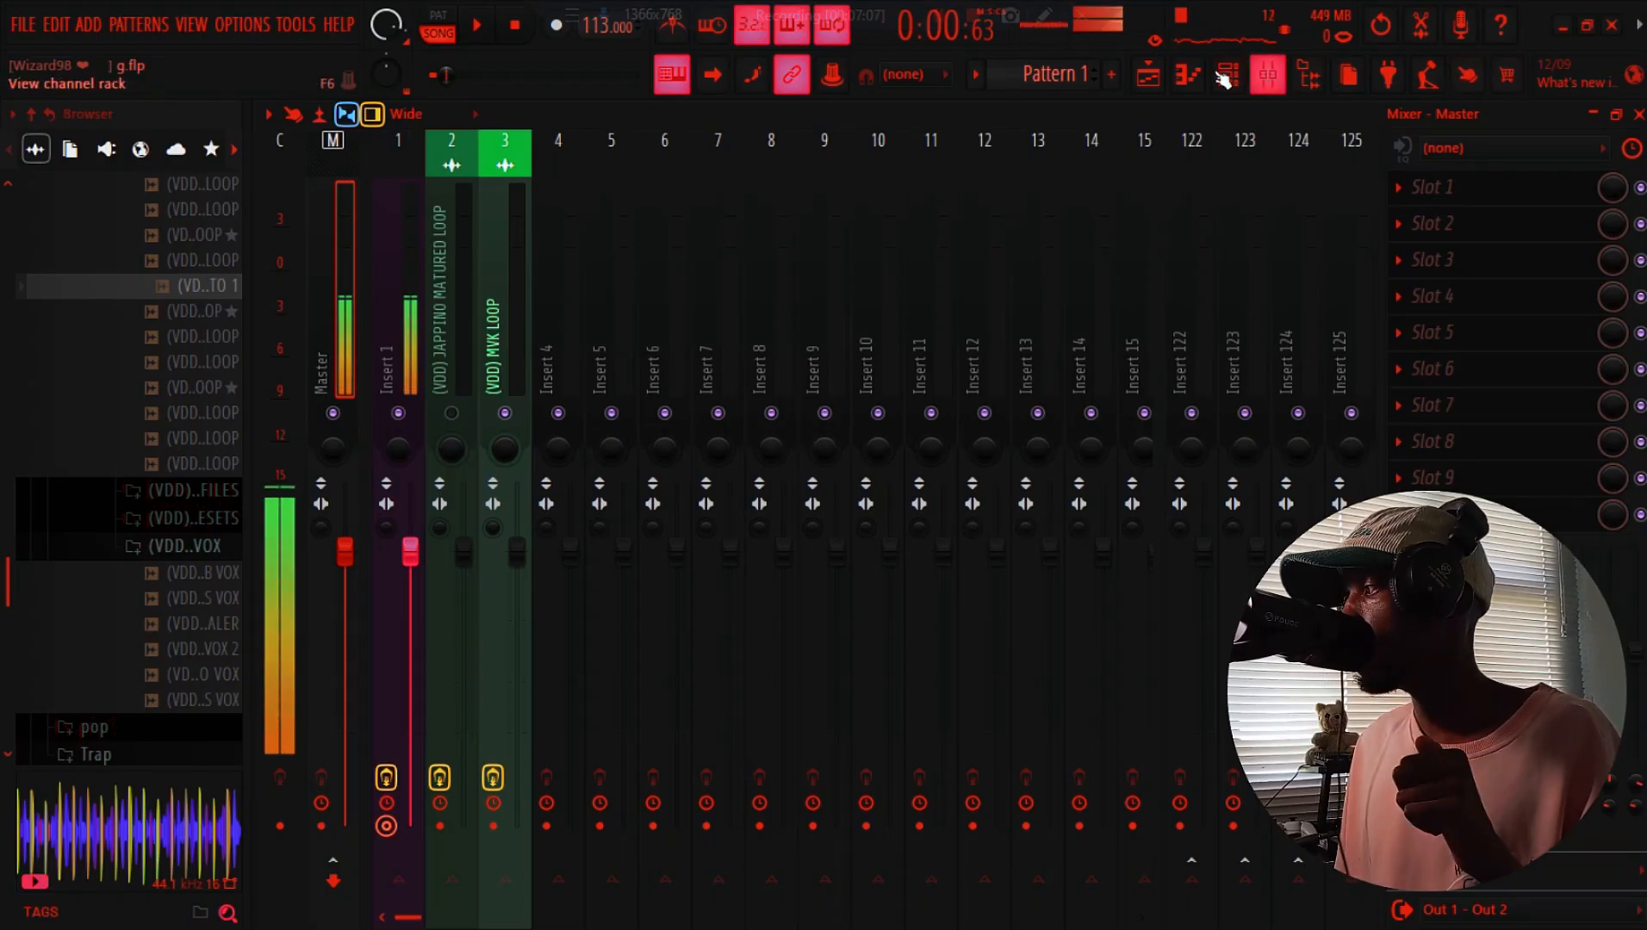
click(1147, 75)
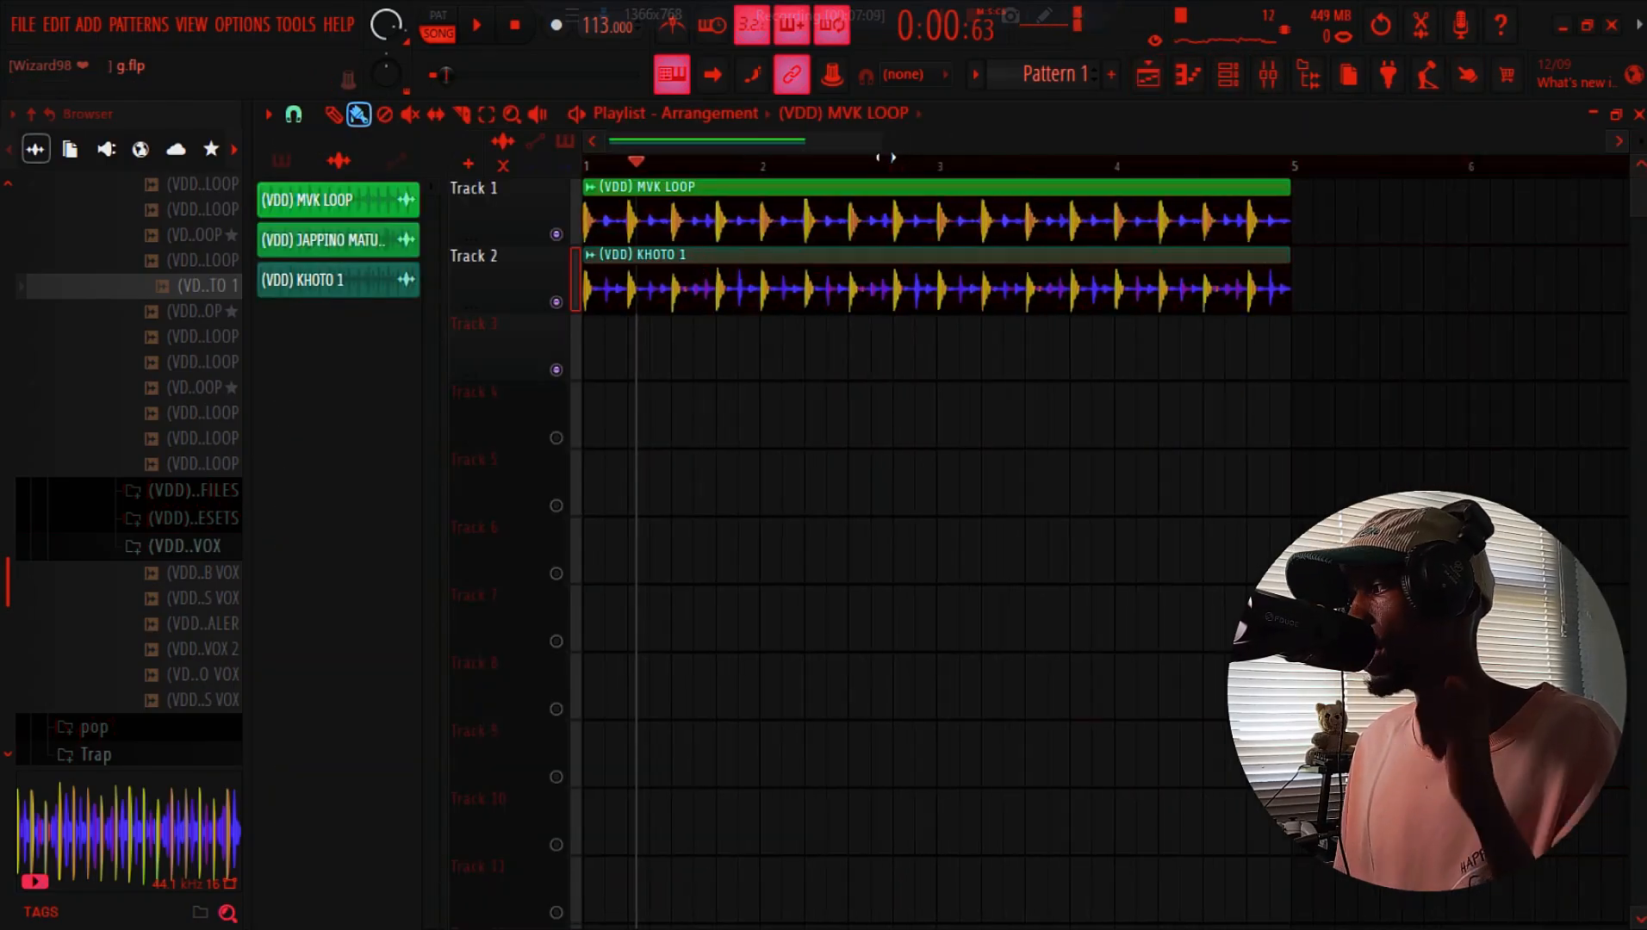
Place a four-bar Pattern 1 clip at the start of Track 3 and open the channel rack
click(1111, 74)
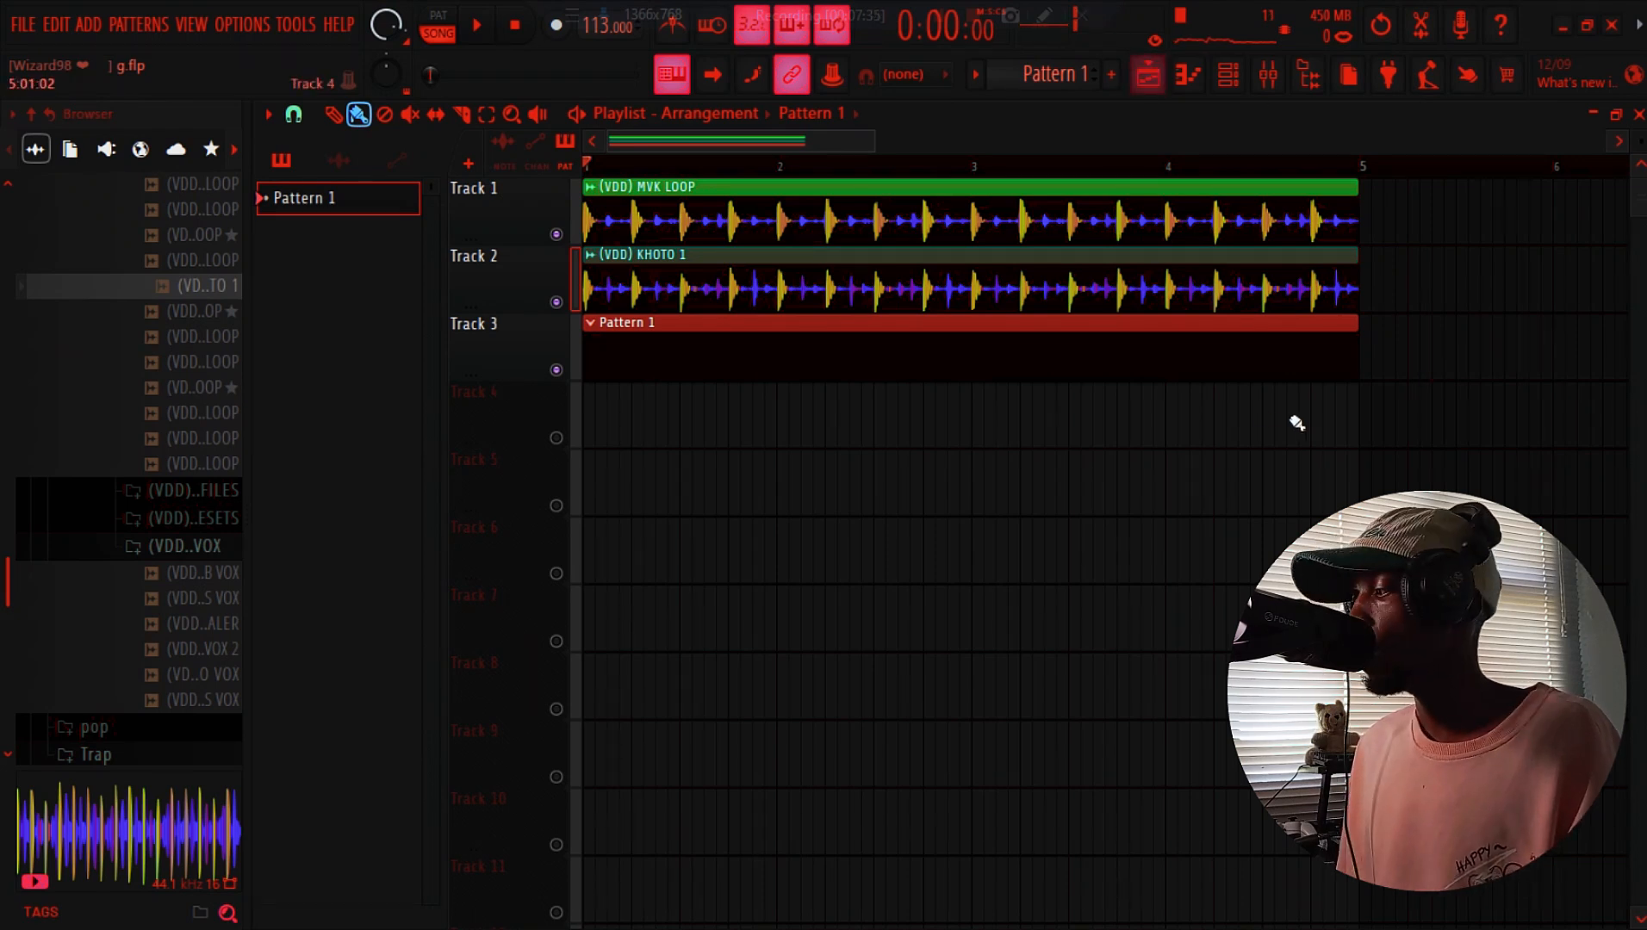
click(1227, 77)
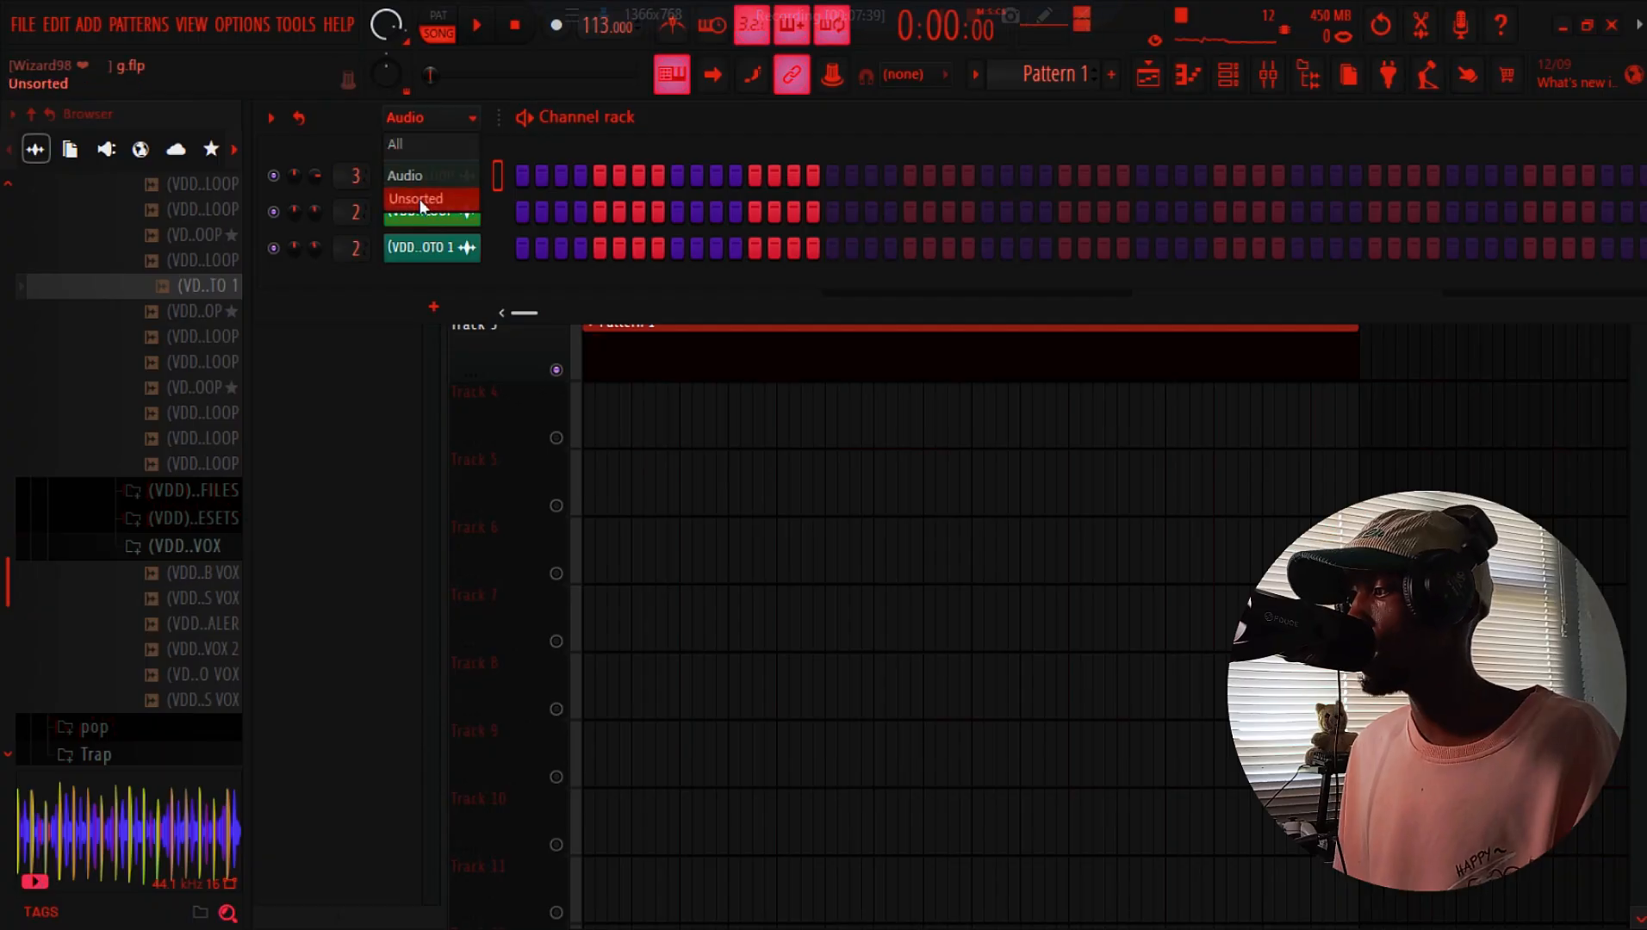
Show the Unsorted channel group and clone its Sampler channel
click(420, 200)
right_click(432, 175)
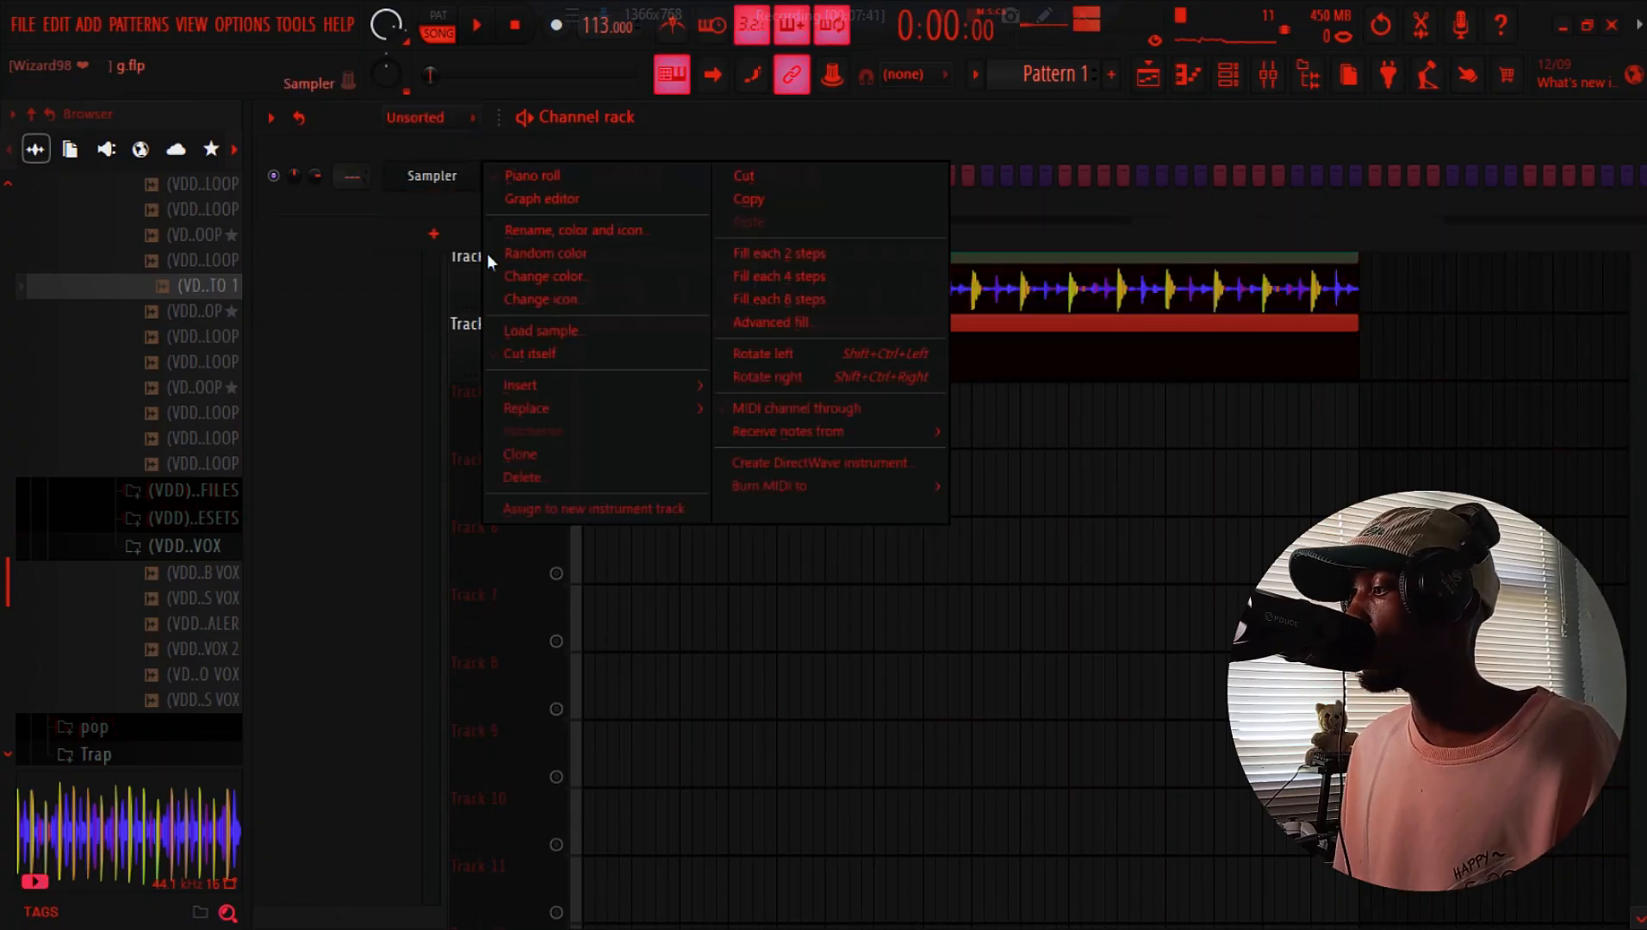
click(551, 455)
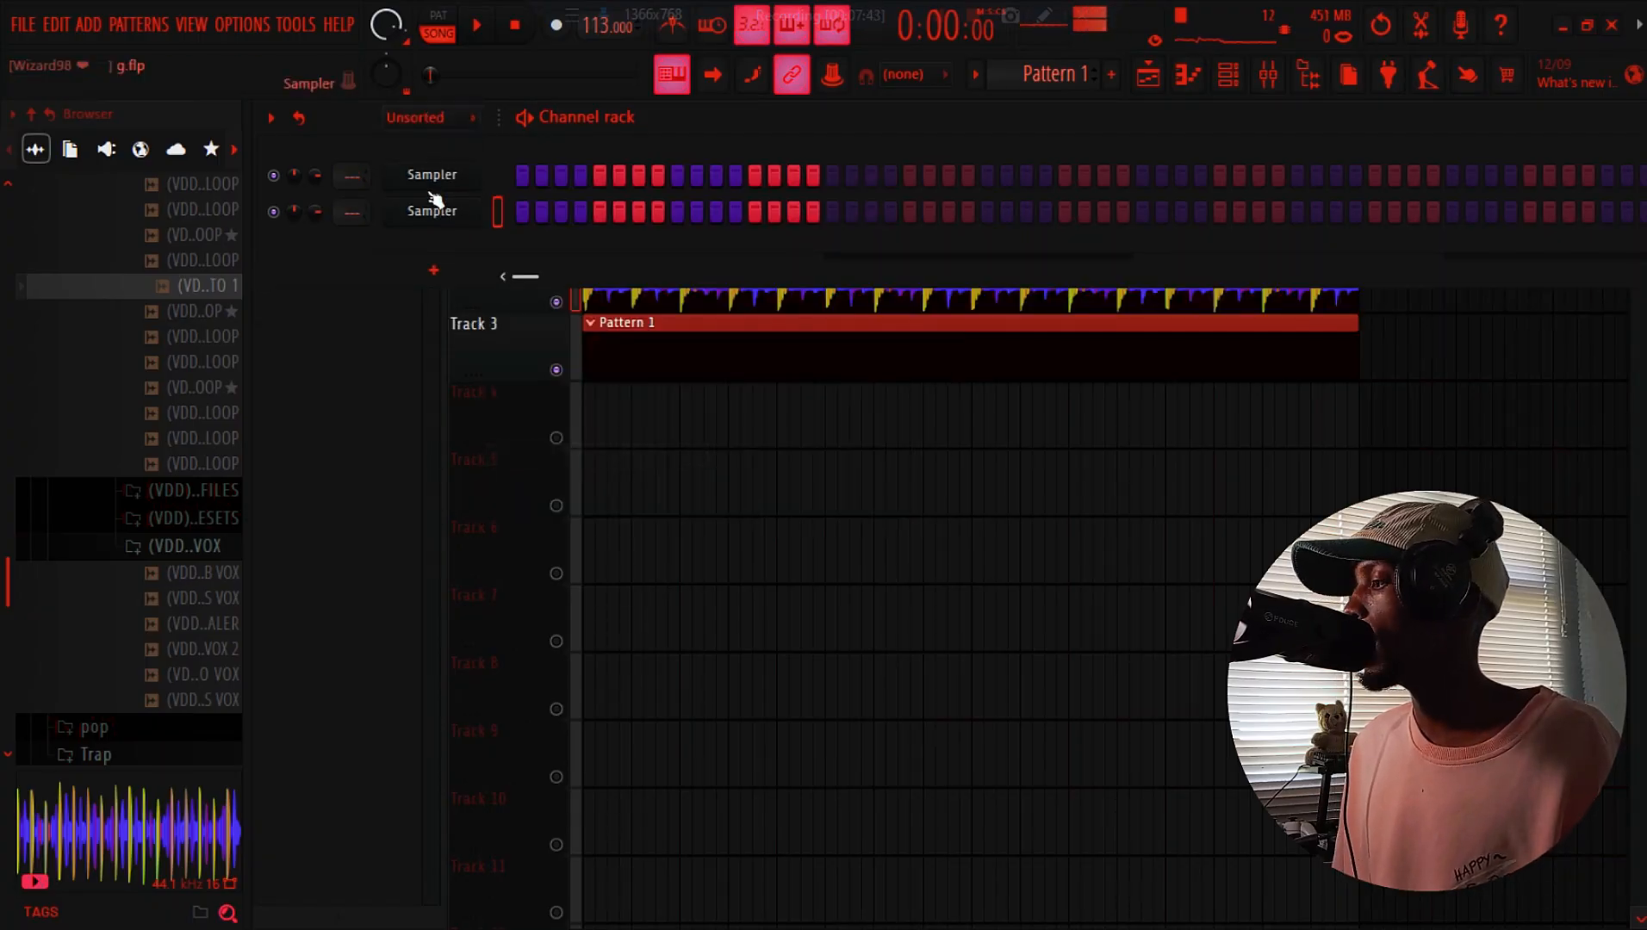
Load the souful bse preset from the p folder inside SG on the Desktop into the first Sampler channel
click(432, 209)
click(534, 329)
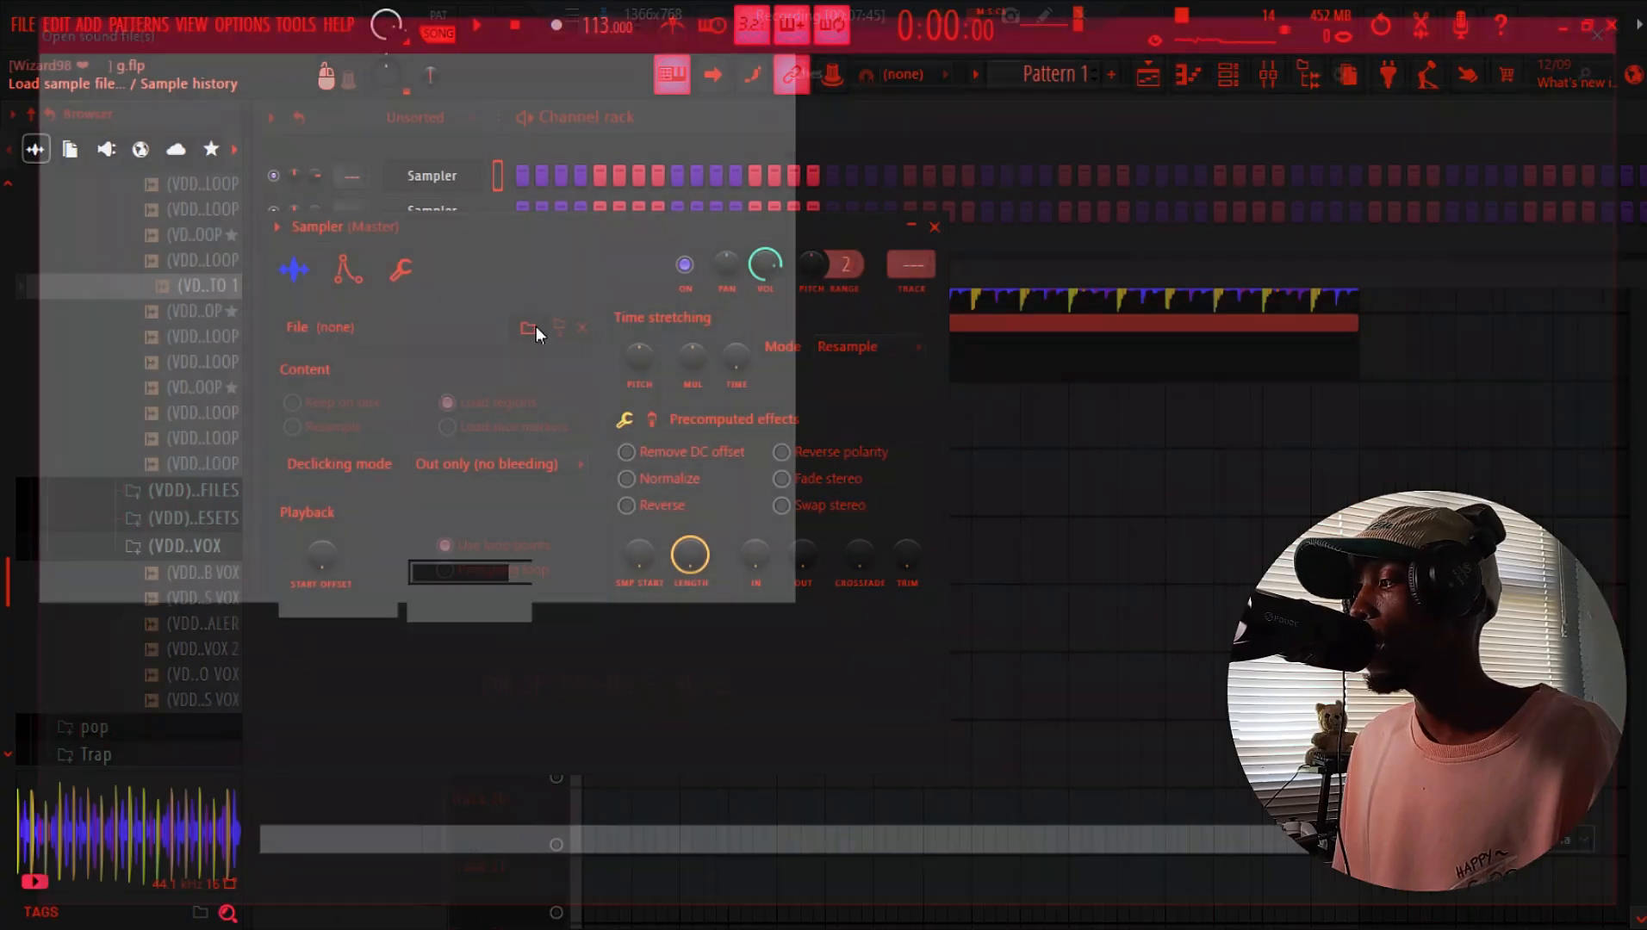
click(151, 290)
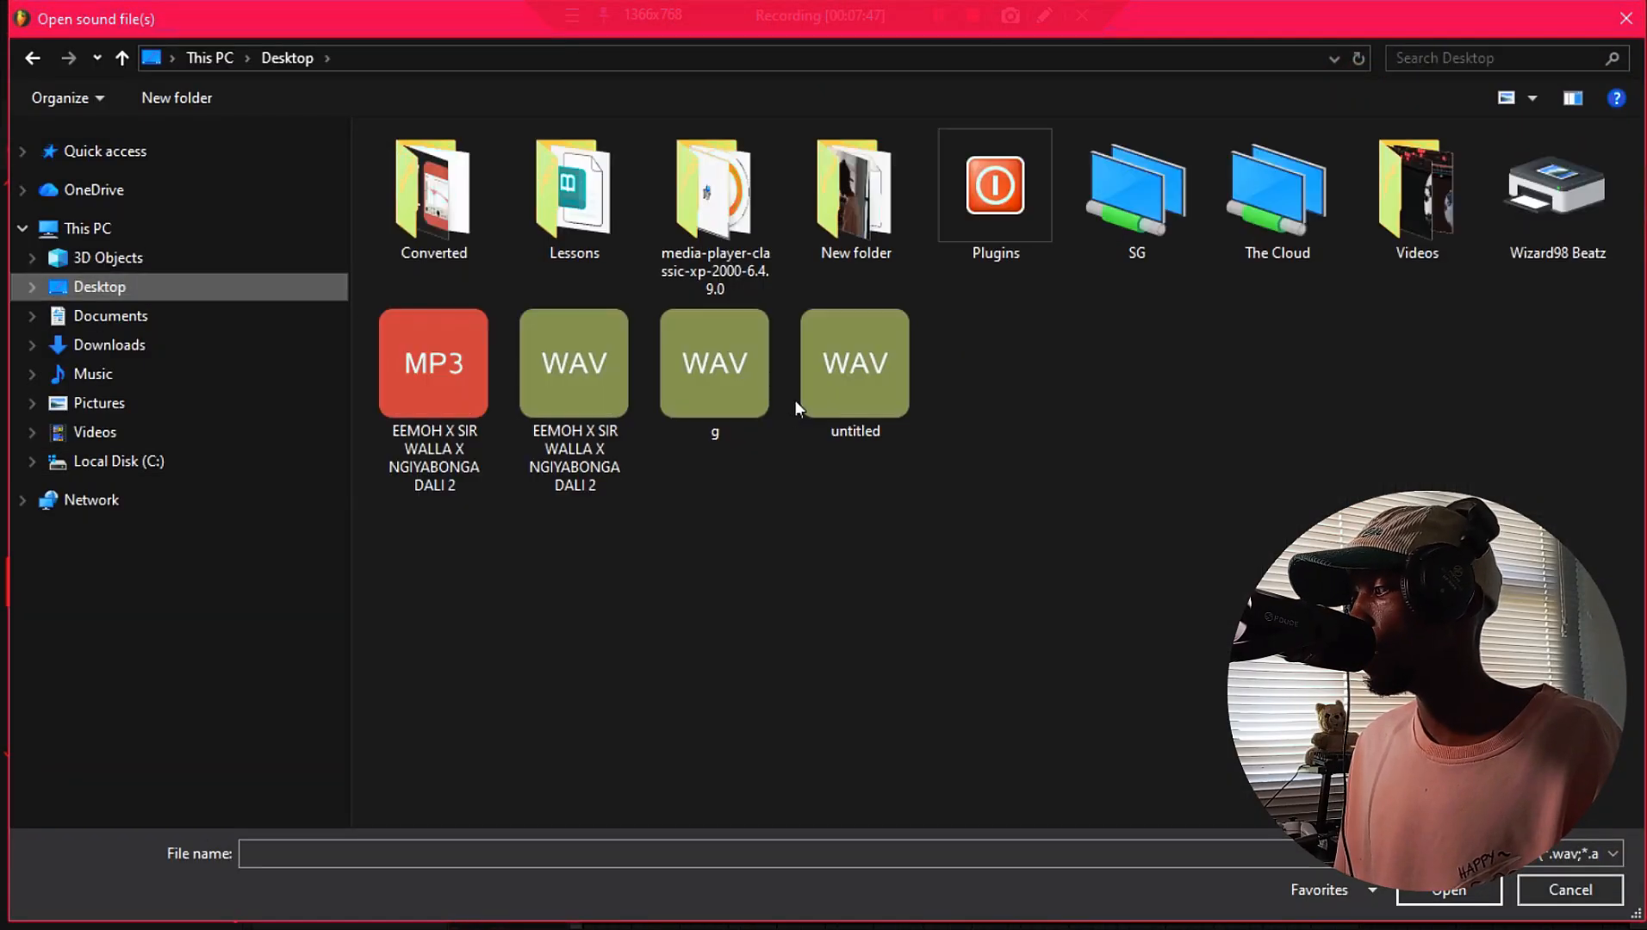
double_click(1194, 214)
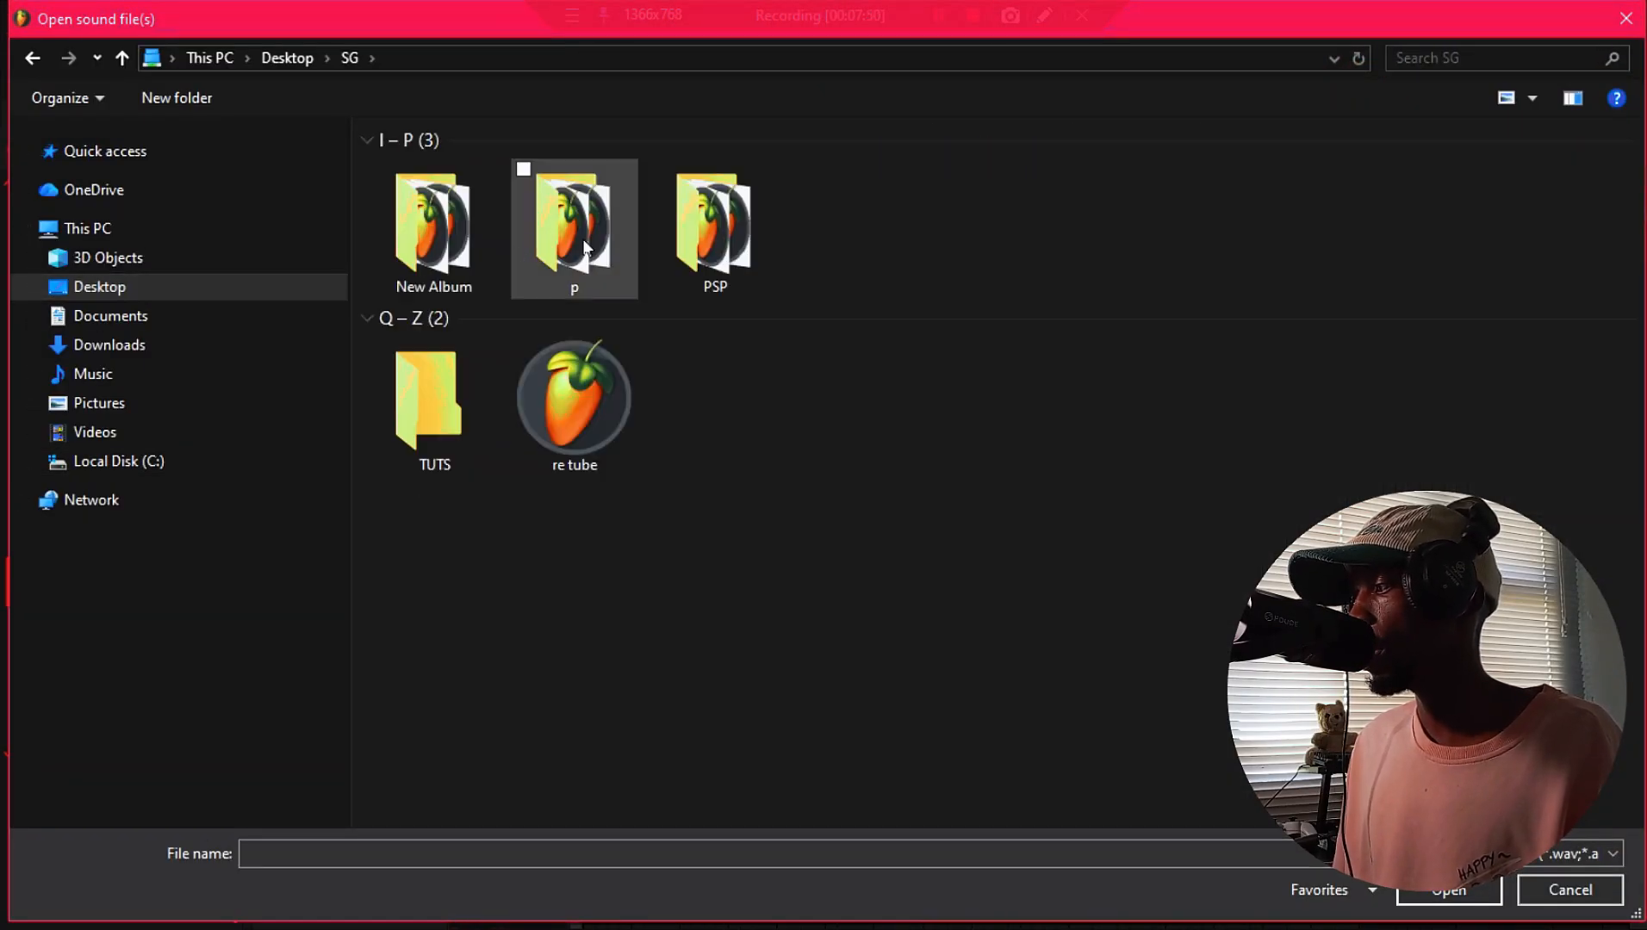
double_click(583, 247)
double_click(446, 273)
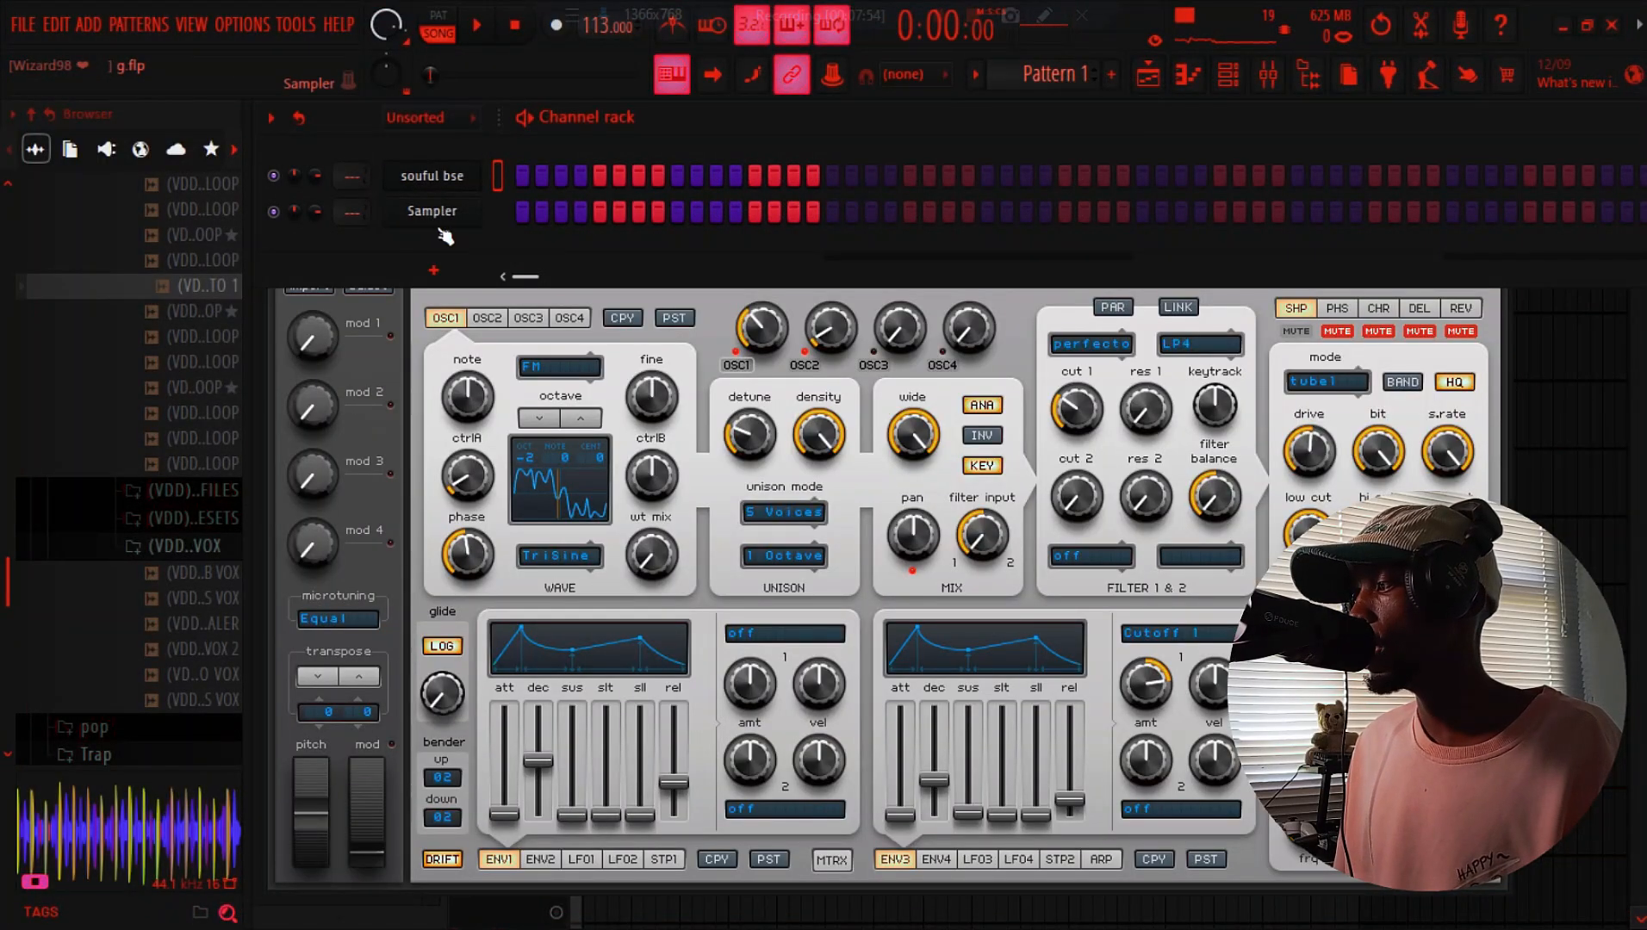
Replace the remaining Sampler channel with the Spire-1.1 synth
right_click(452, 224)
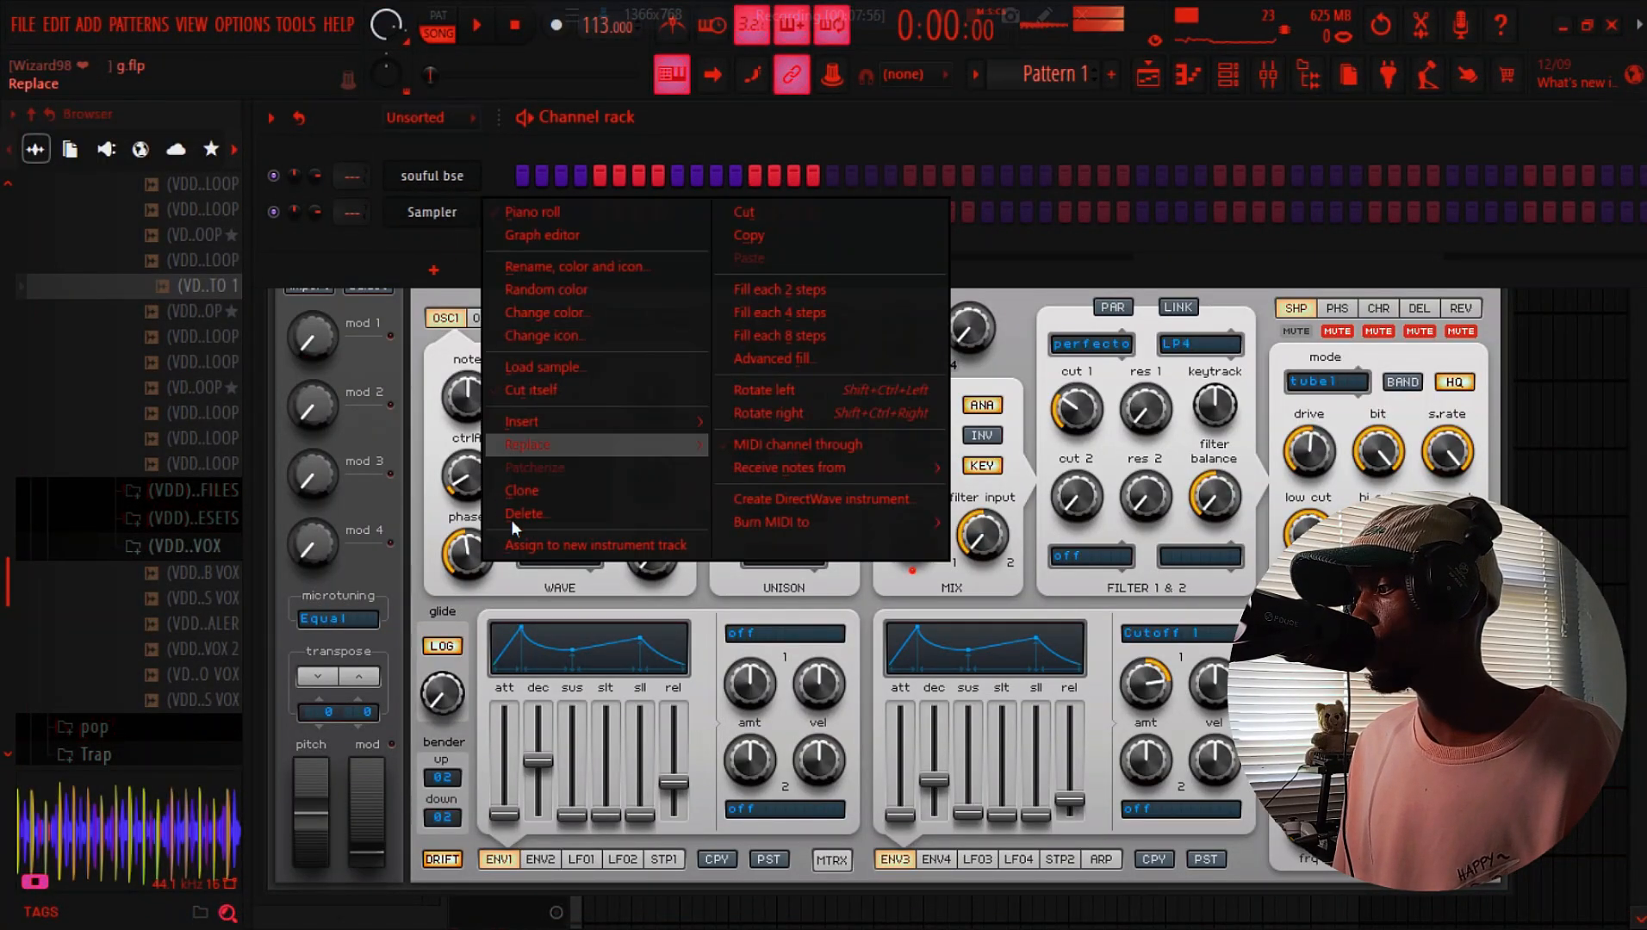
mouse_move(579, 441)
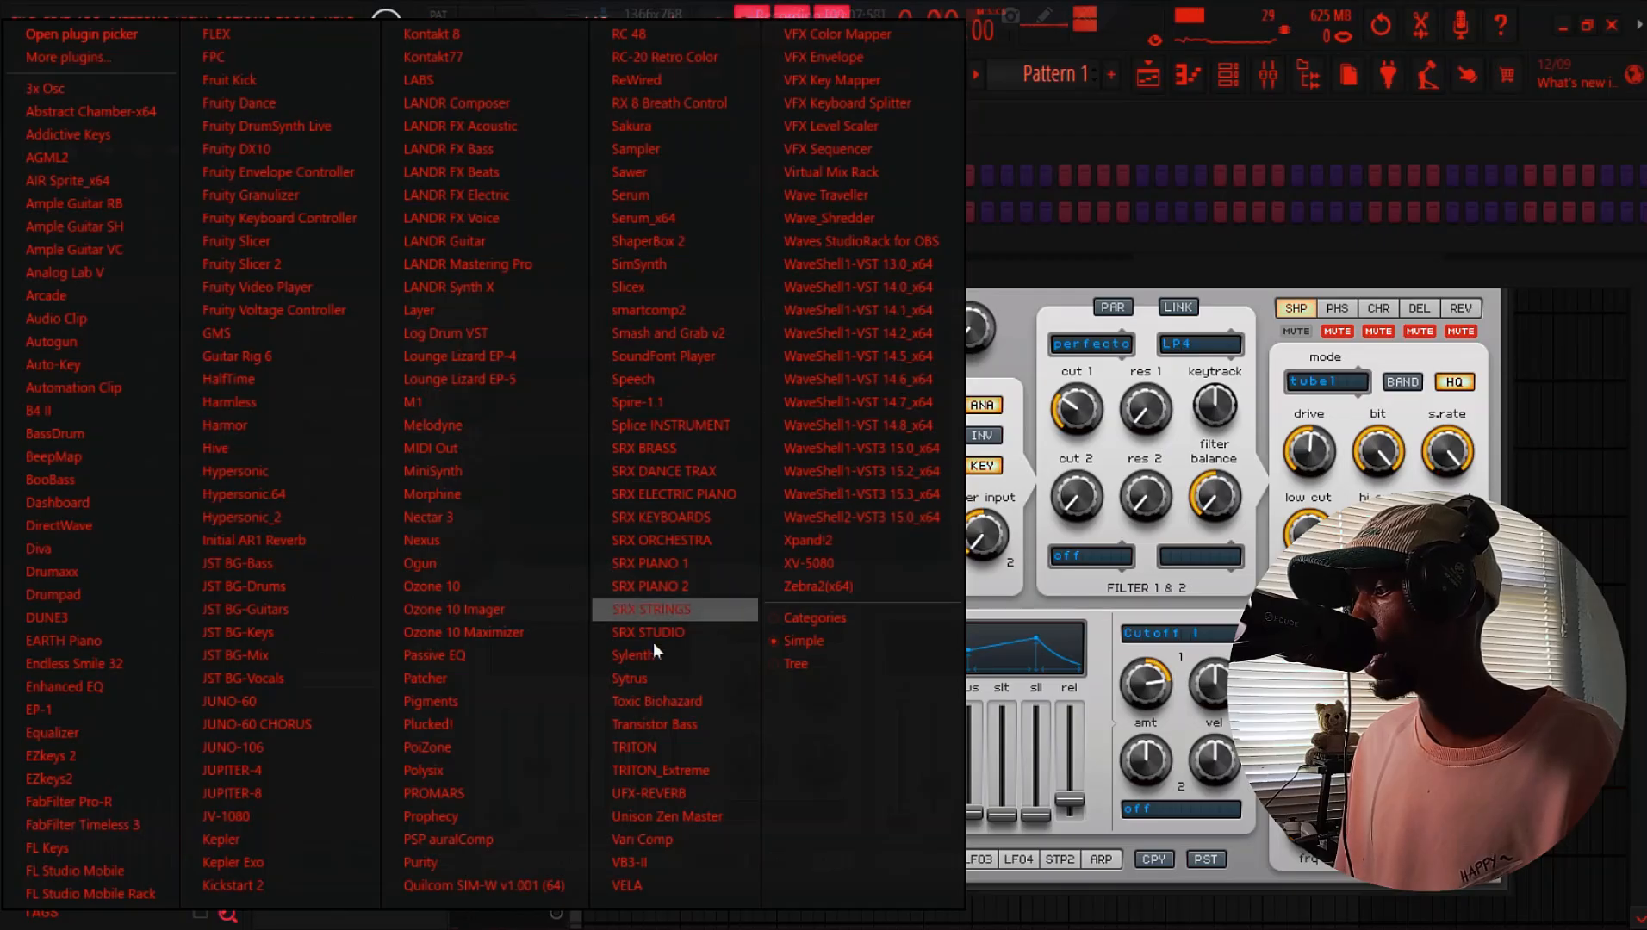
click(672, 402)
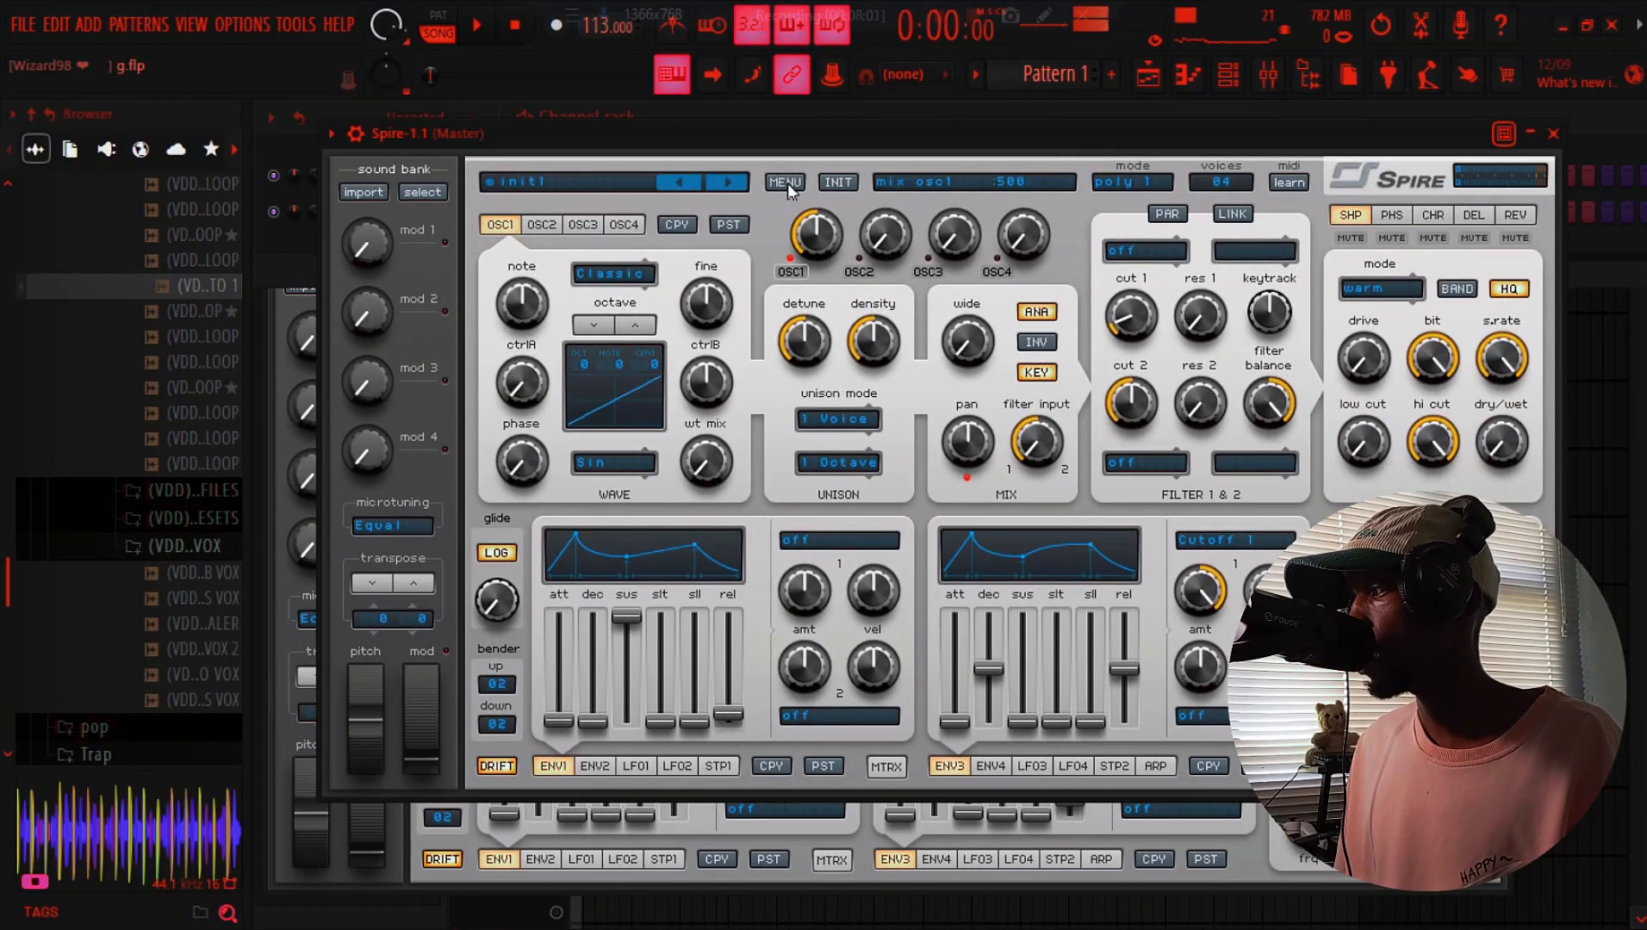
Select an Alonso Sound bank in Spire-1.1, load its BASS - Future Sy preset, audition it and return to the channel rack
click(785, 182)
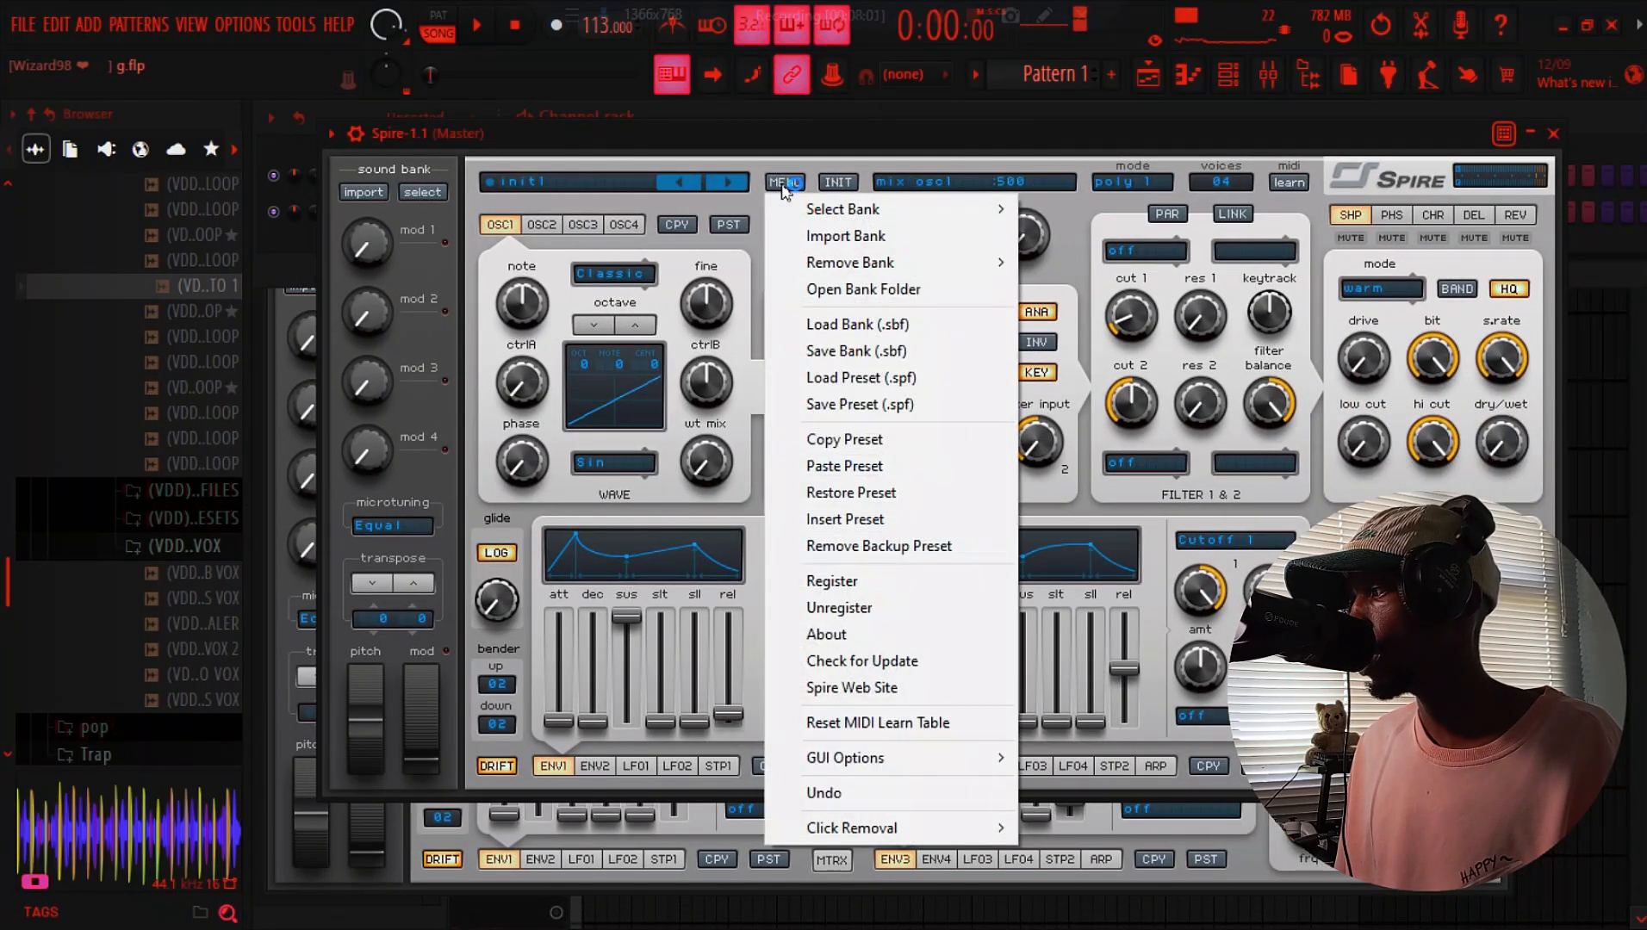
mouse_move(838, 210)
click(1172, 276)
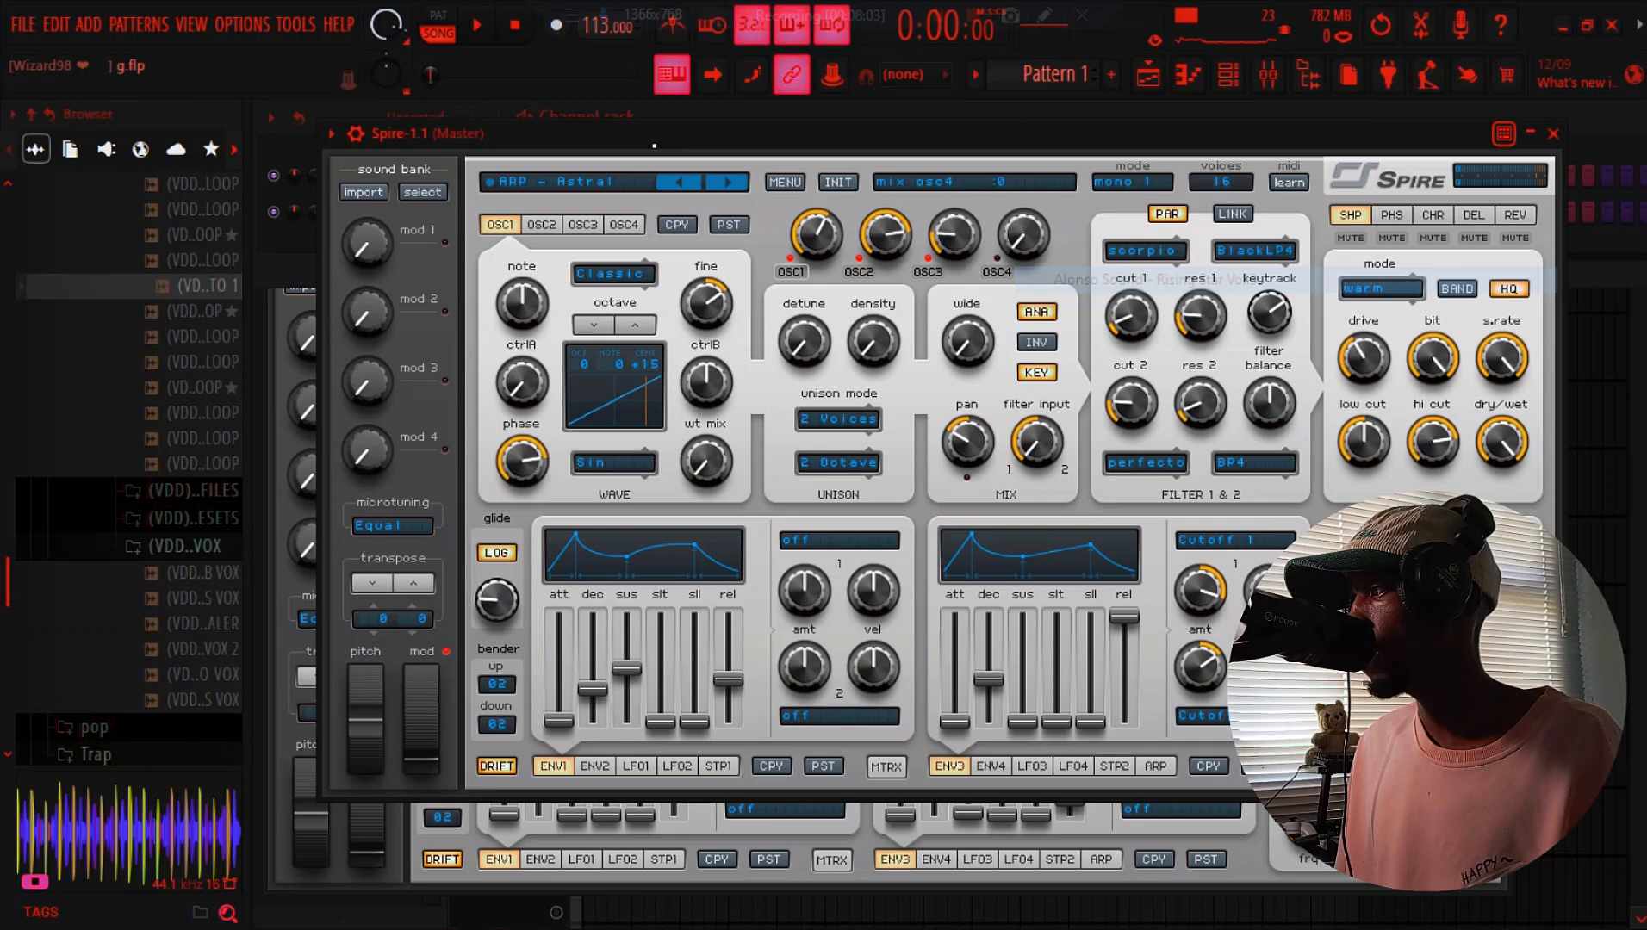
click(592, 191)
click(607, 221)
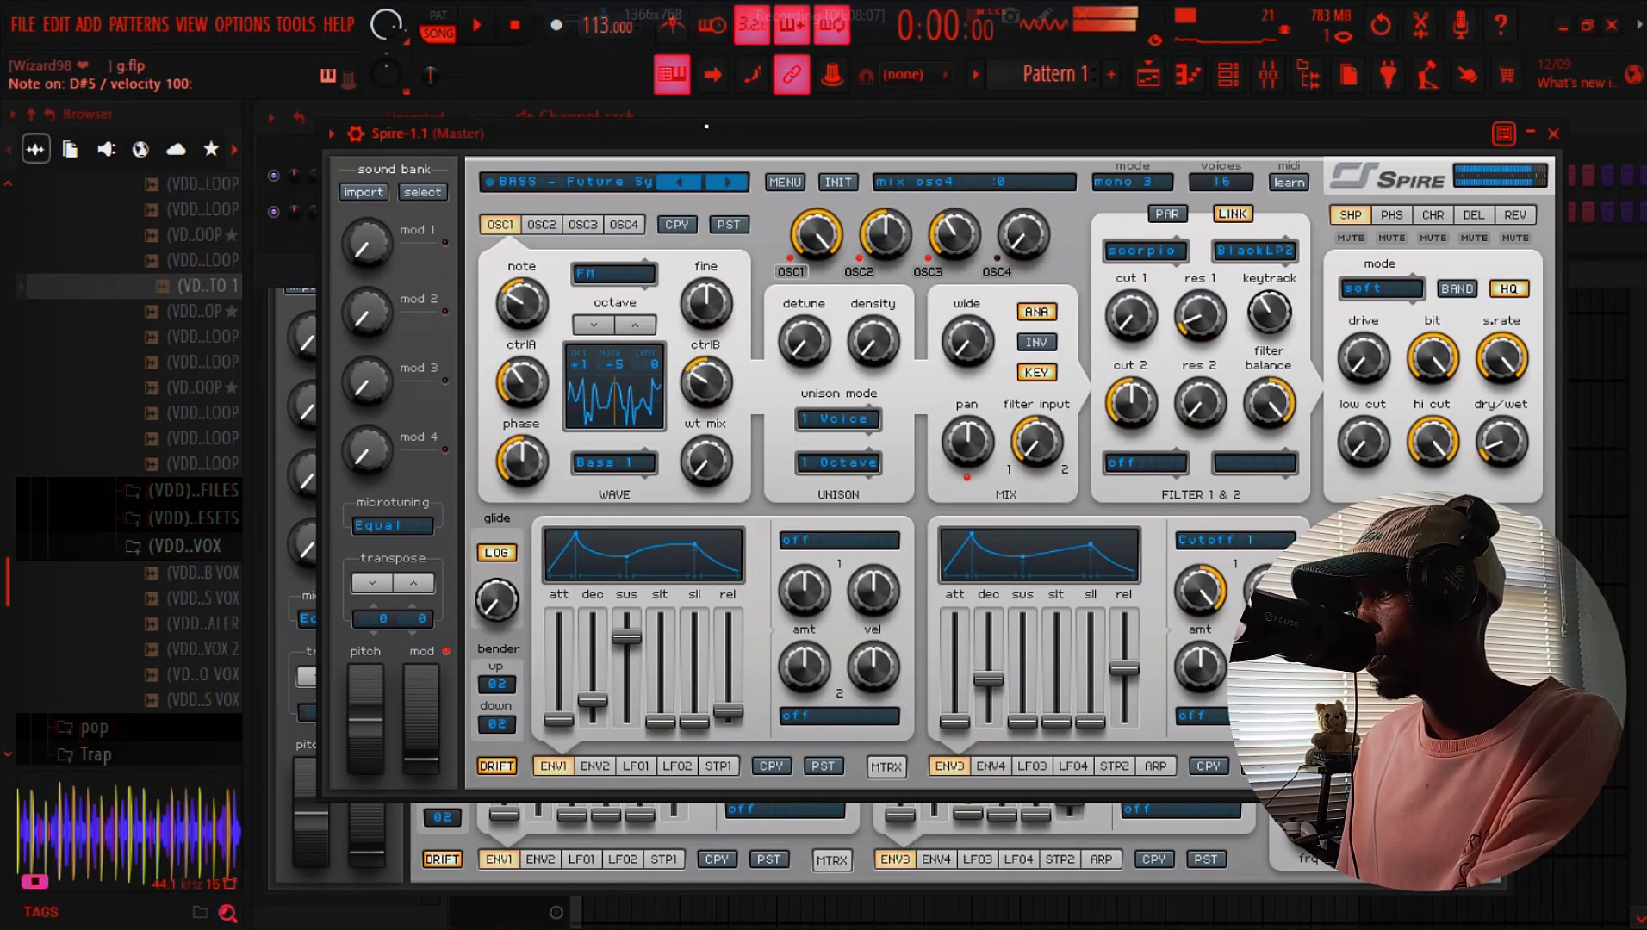
click(714, 110)
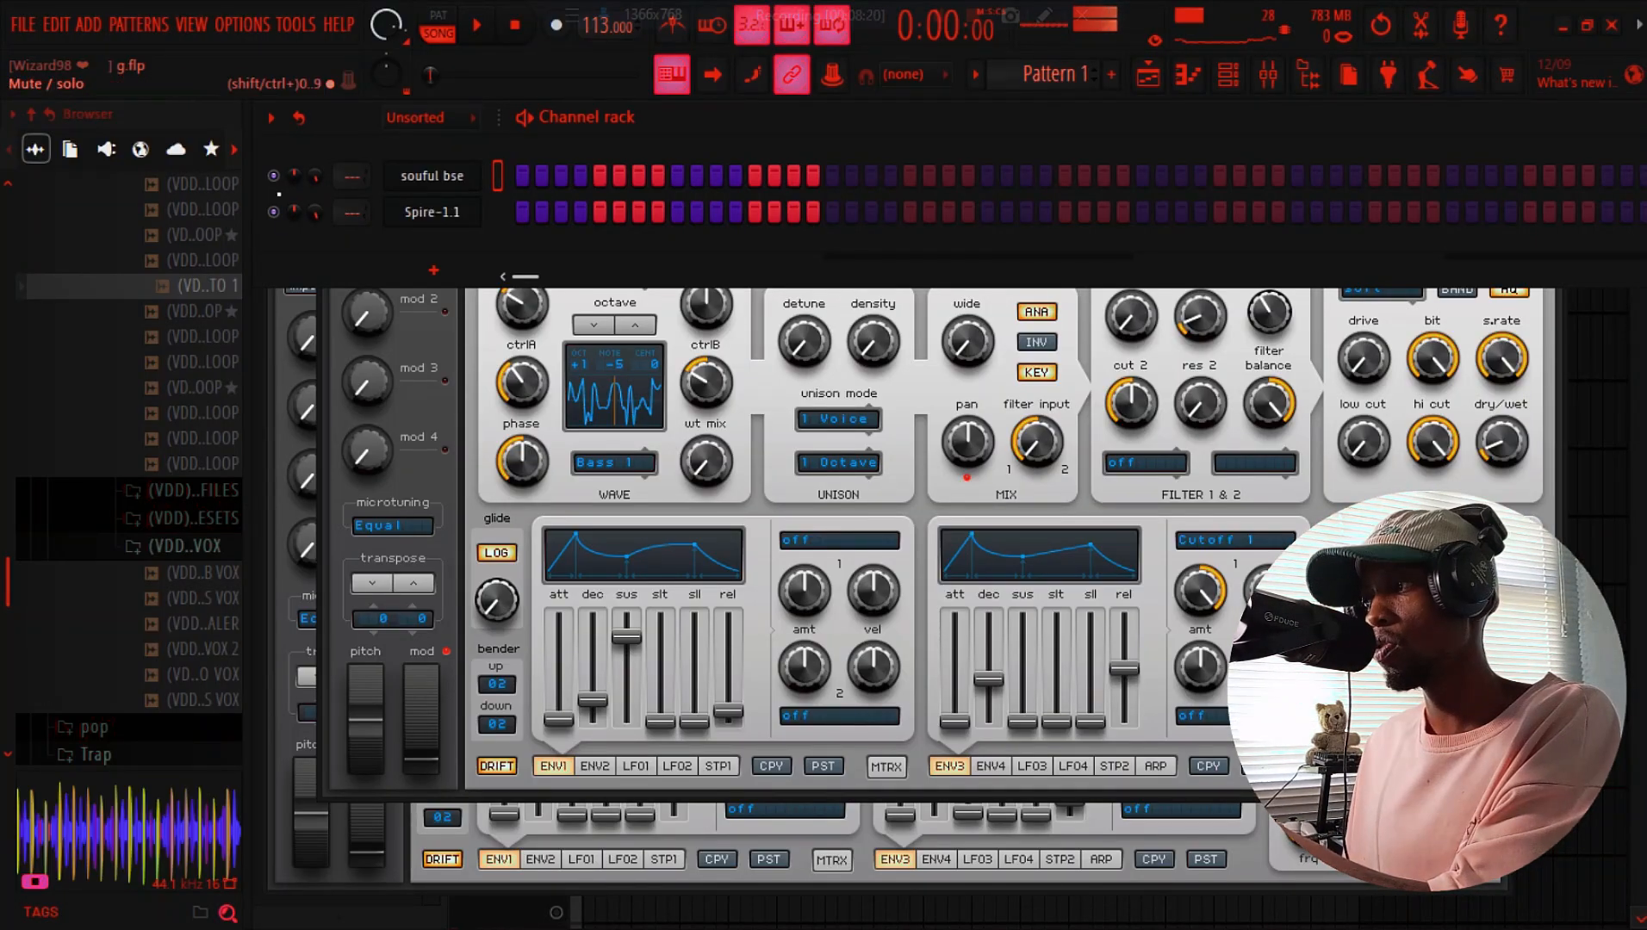
Build a four-bar bassline in the Spire-1.1 piano roll, duplicating the C# phrase and moving the repeats to A, B and F#
right_click(451, 222)
click(534, 216)
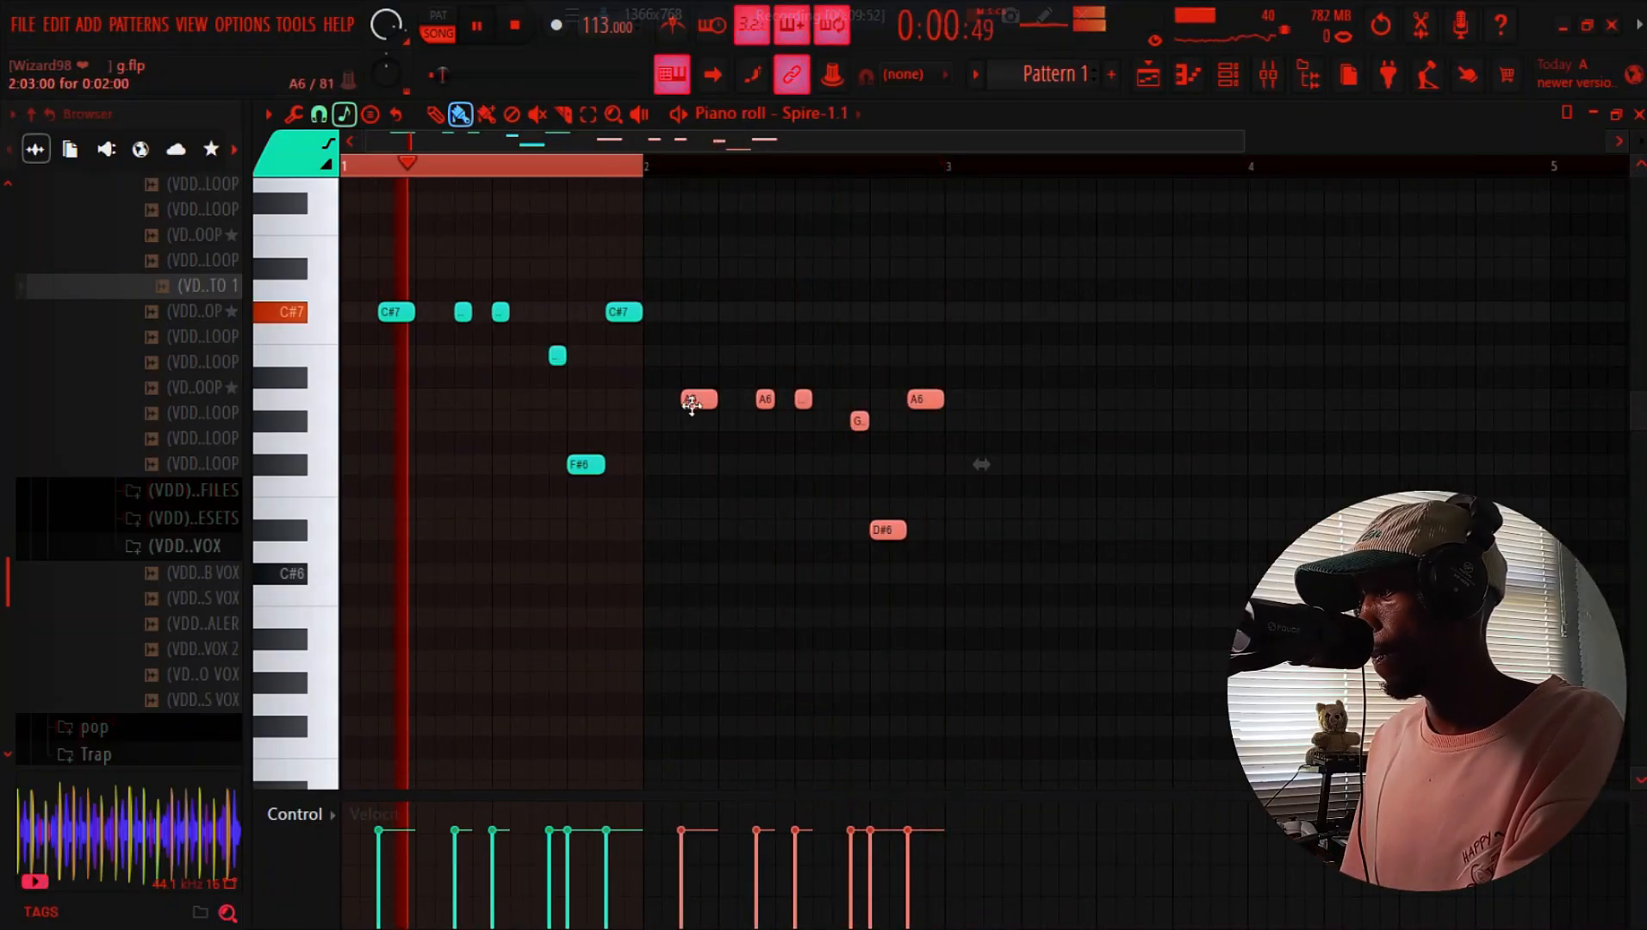
drag(692, 408, 783, 404)
key(ctrl+b)
drag(996, 390, 993, 349)
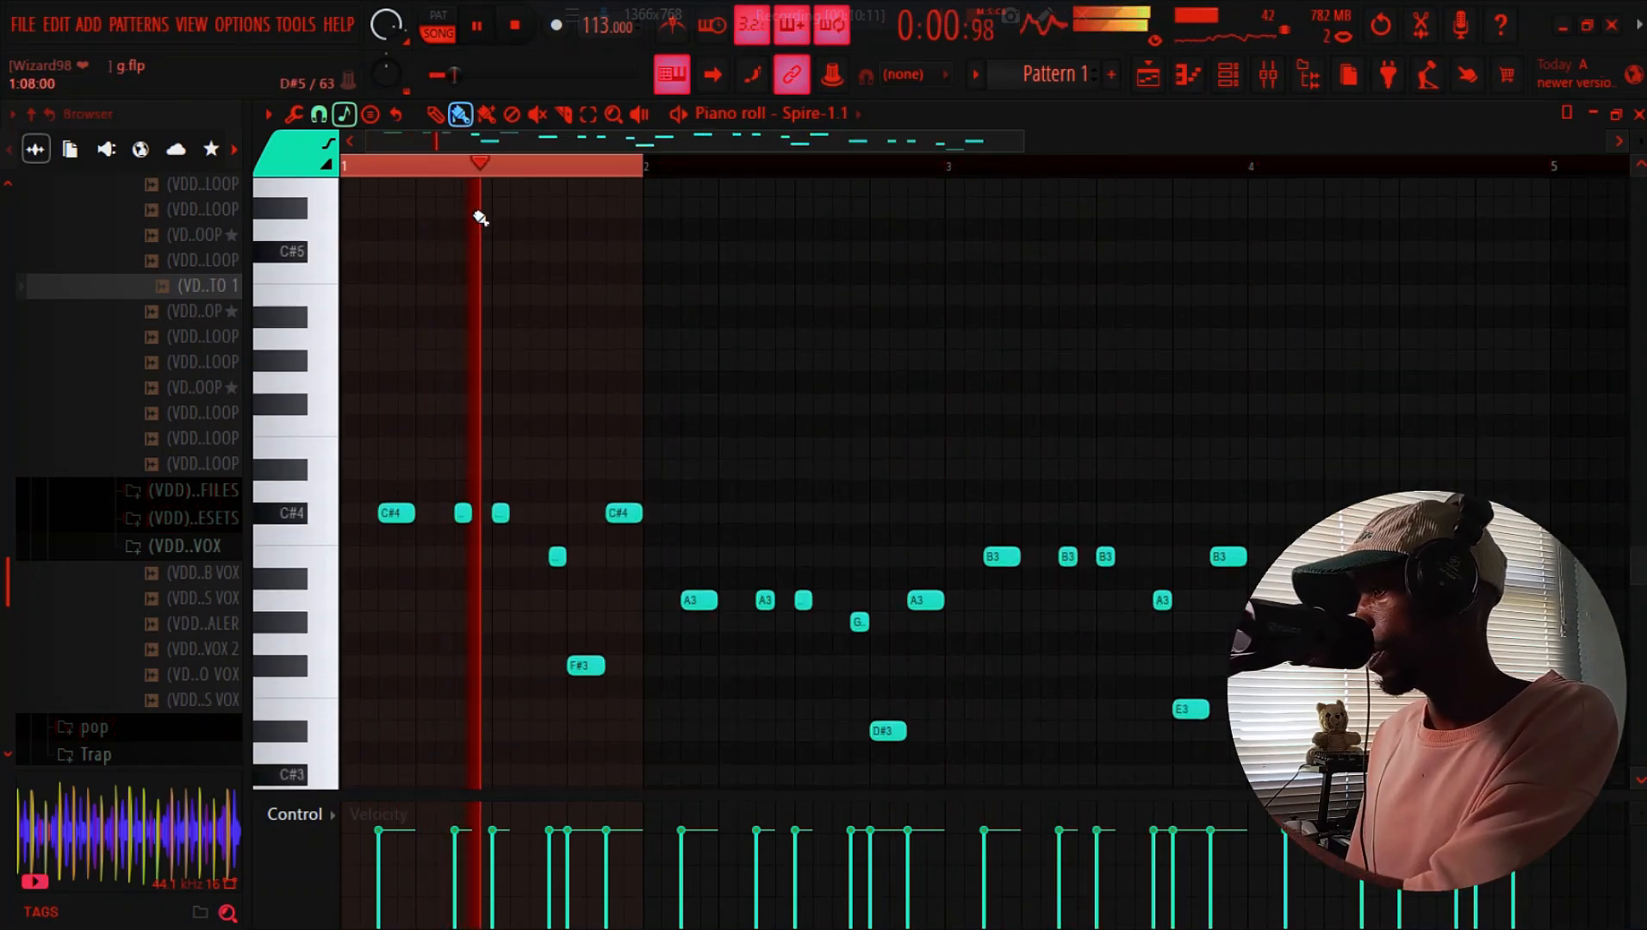
Save the project g.flp with the new bassline
scroll(520, 273, down, 1)
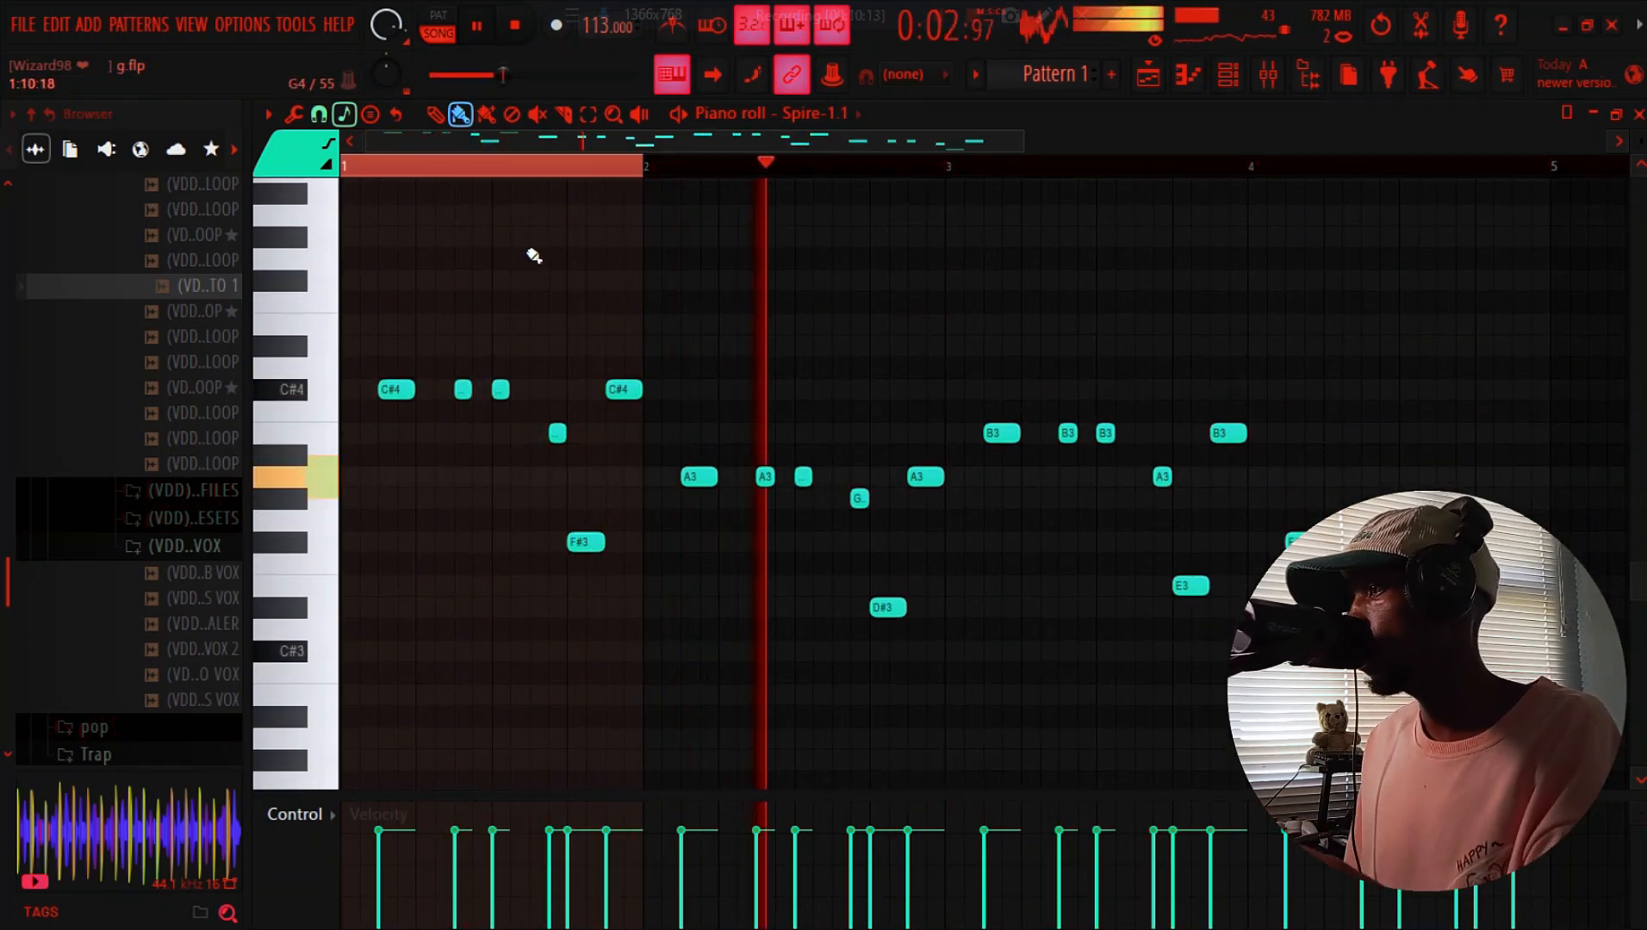
click(21, 23)
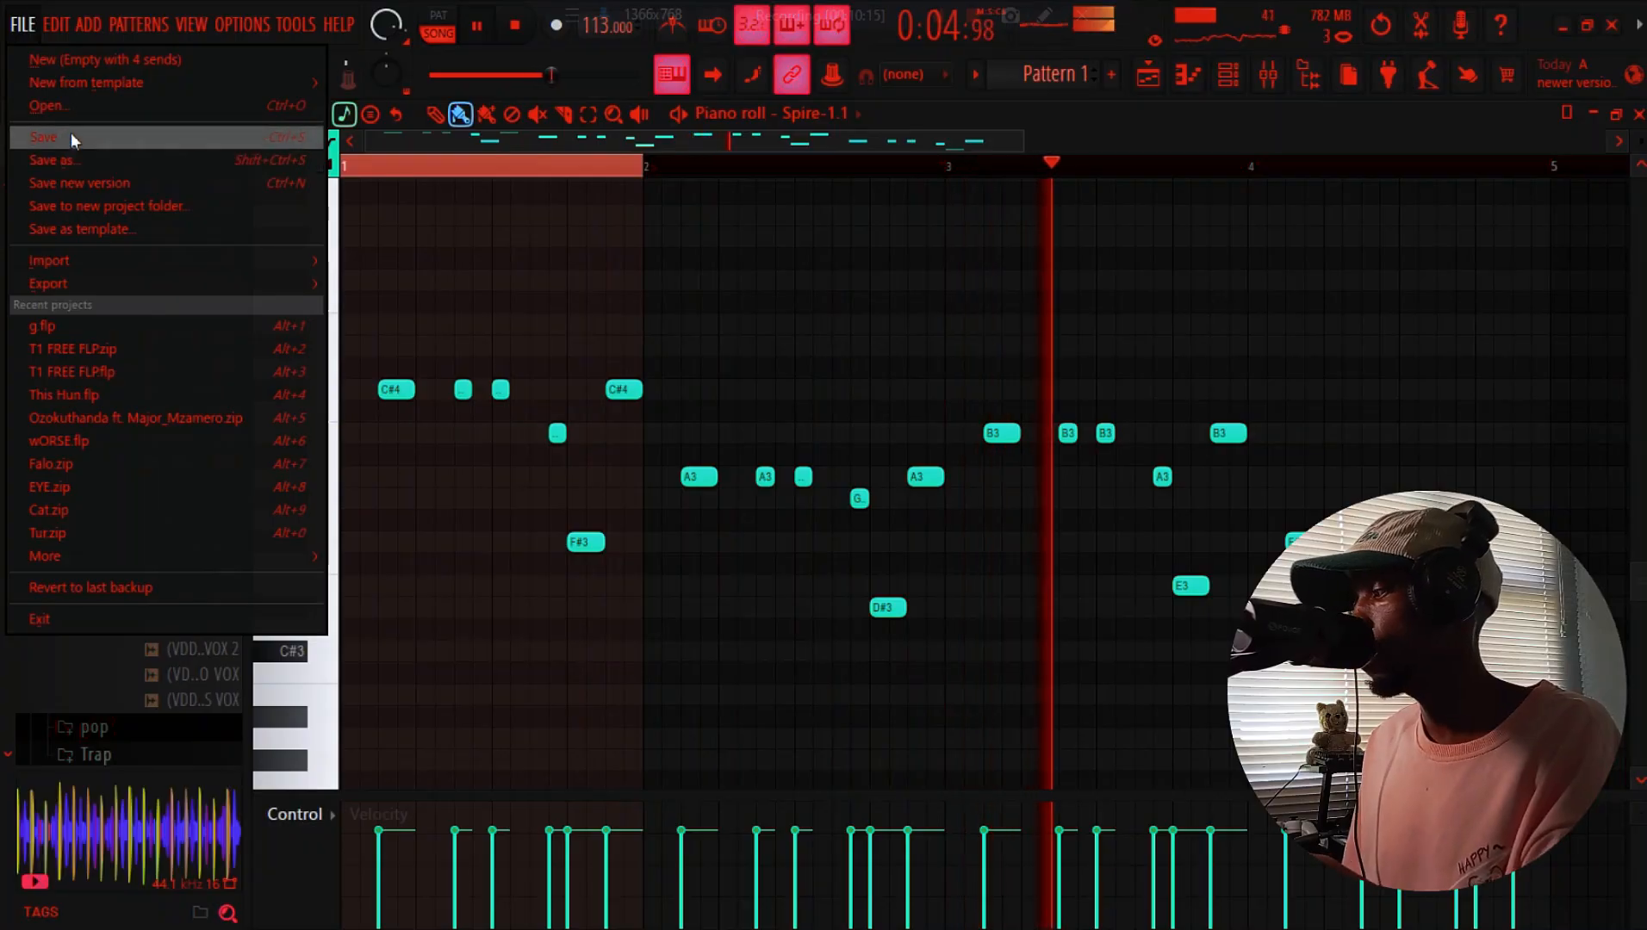
click(71, 135)
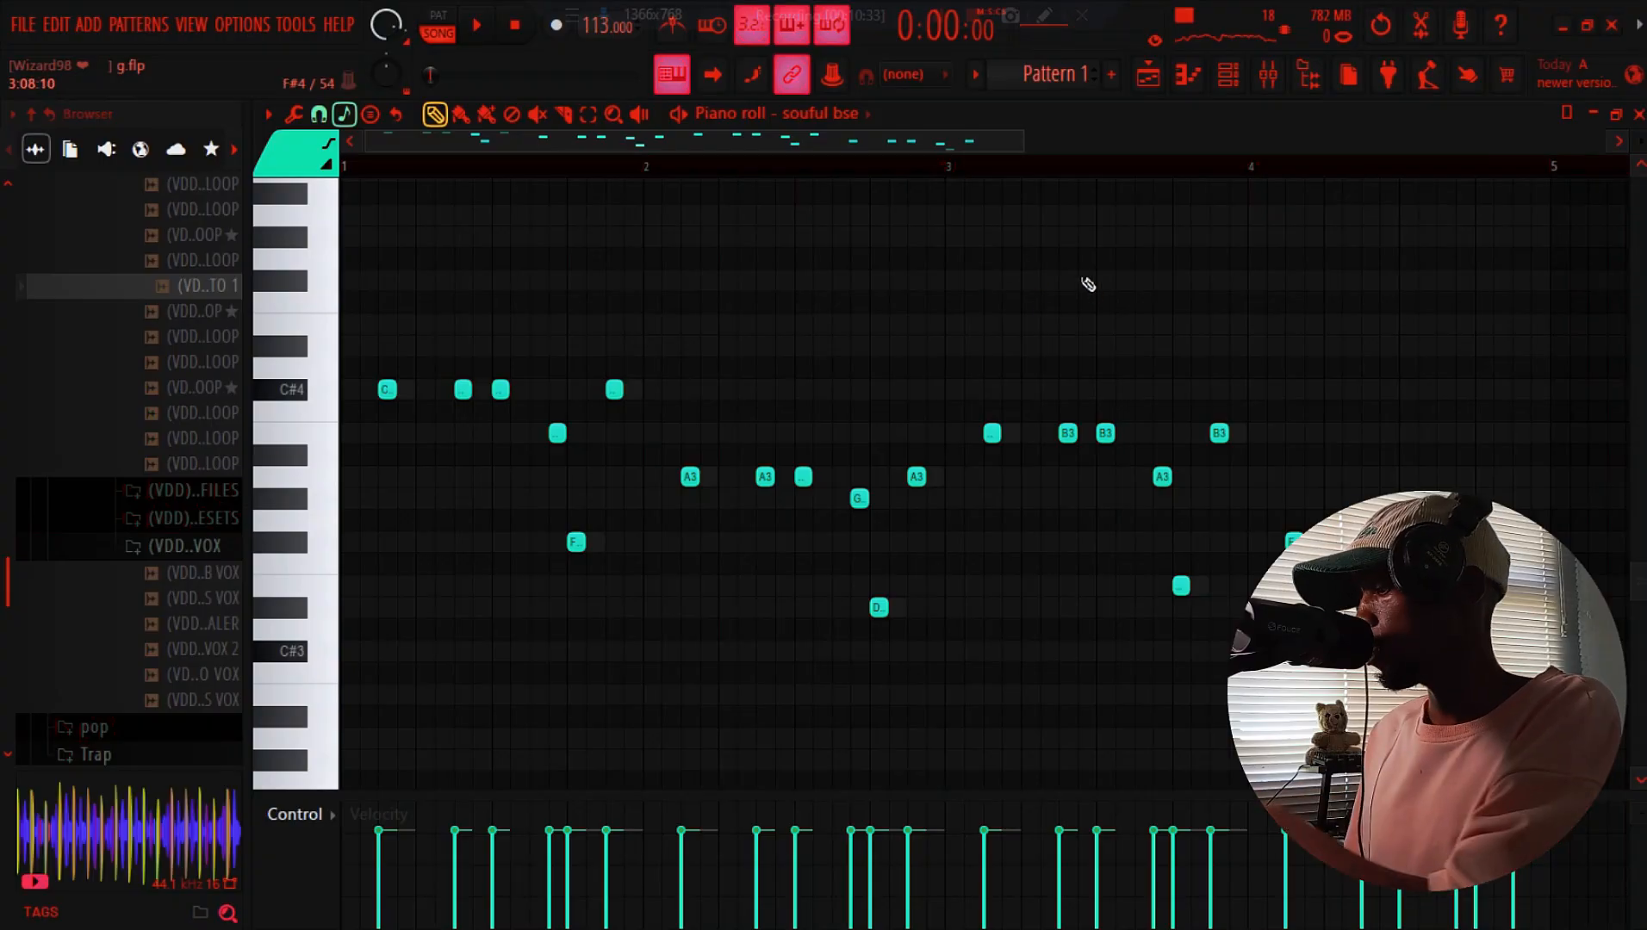
Transpose the souful bse notes up one octave, raise their velocities across all four bars and play the result
key(ctrl+Up)
key(space)
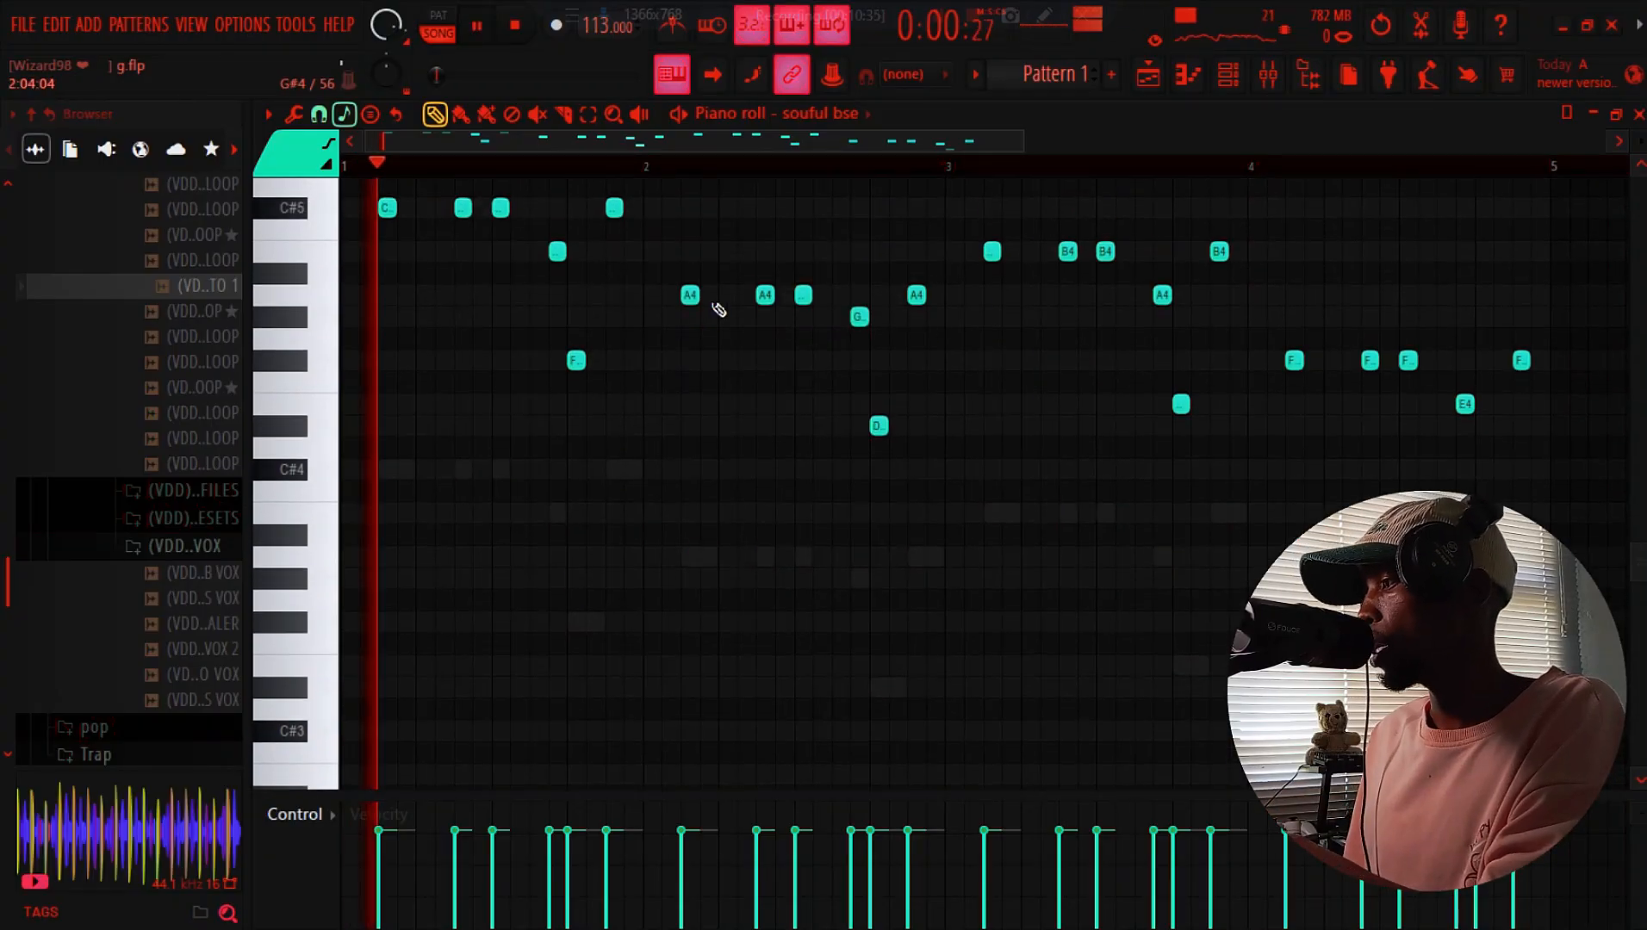
key(space)
drag(493, 802, 387, 812)
mouse_move(376, 820)
mouse_down()
mouse_move(842, 518)
mouse_move(1516, 360)
mouse_up()
key(space)
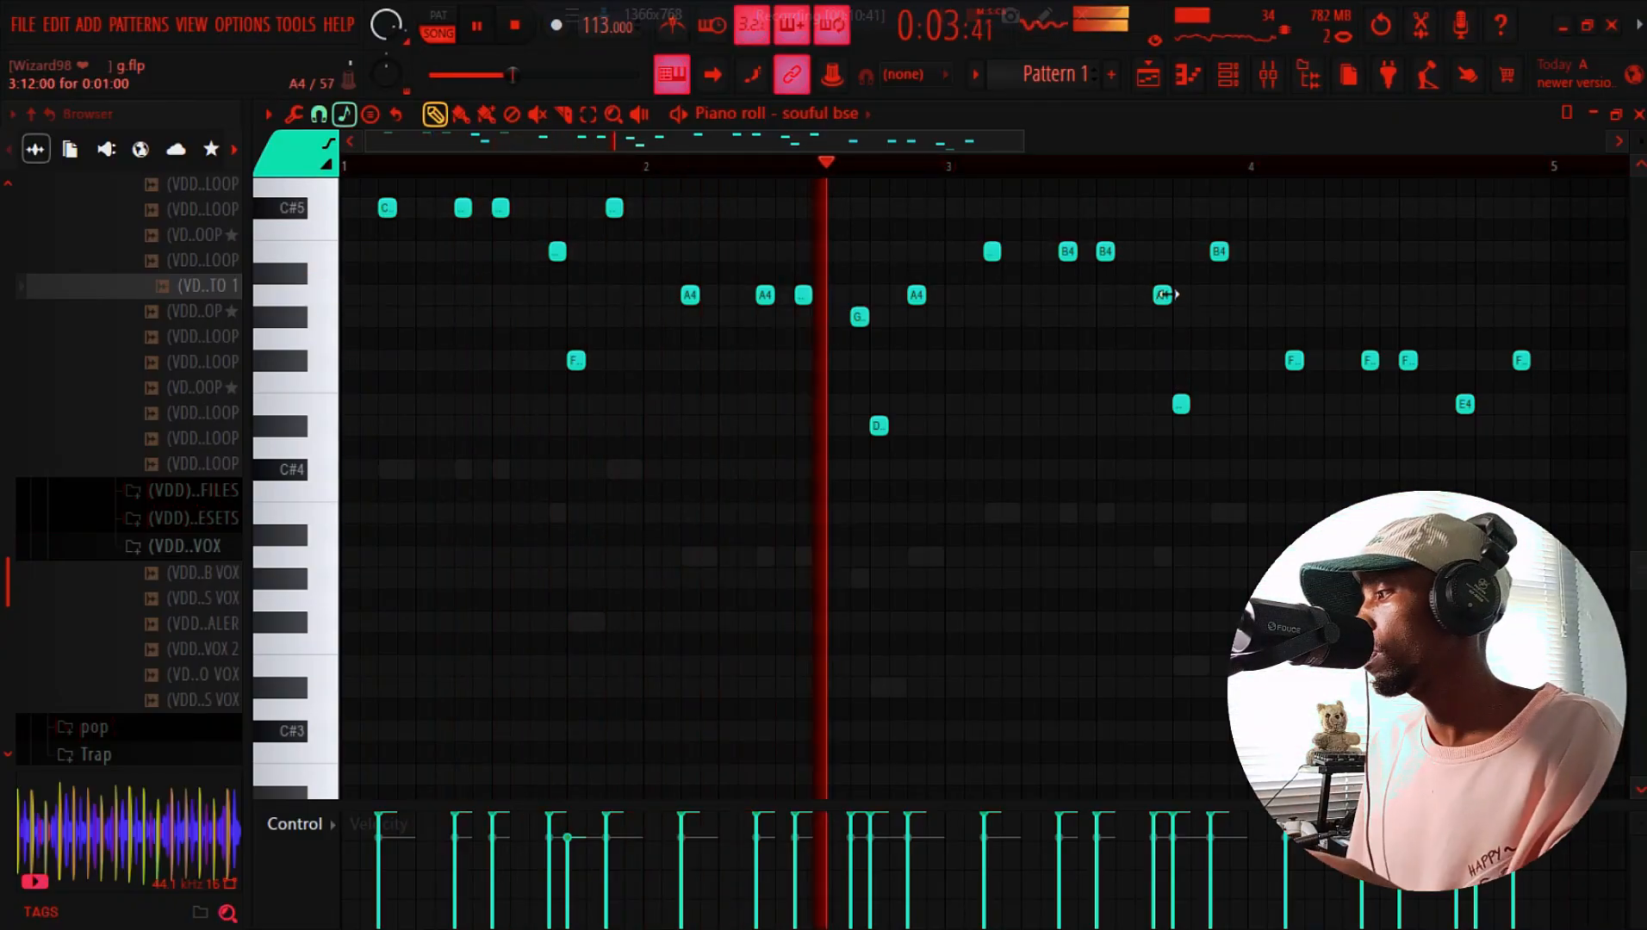
Stop playback and check the layered bass in the channel rack, mixer and playlist
click(1233, 74)
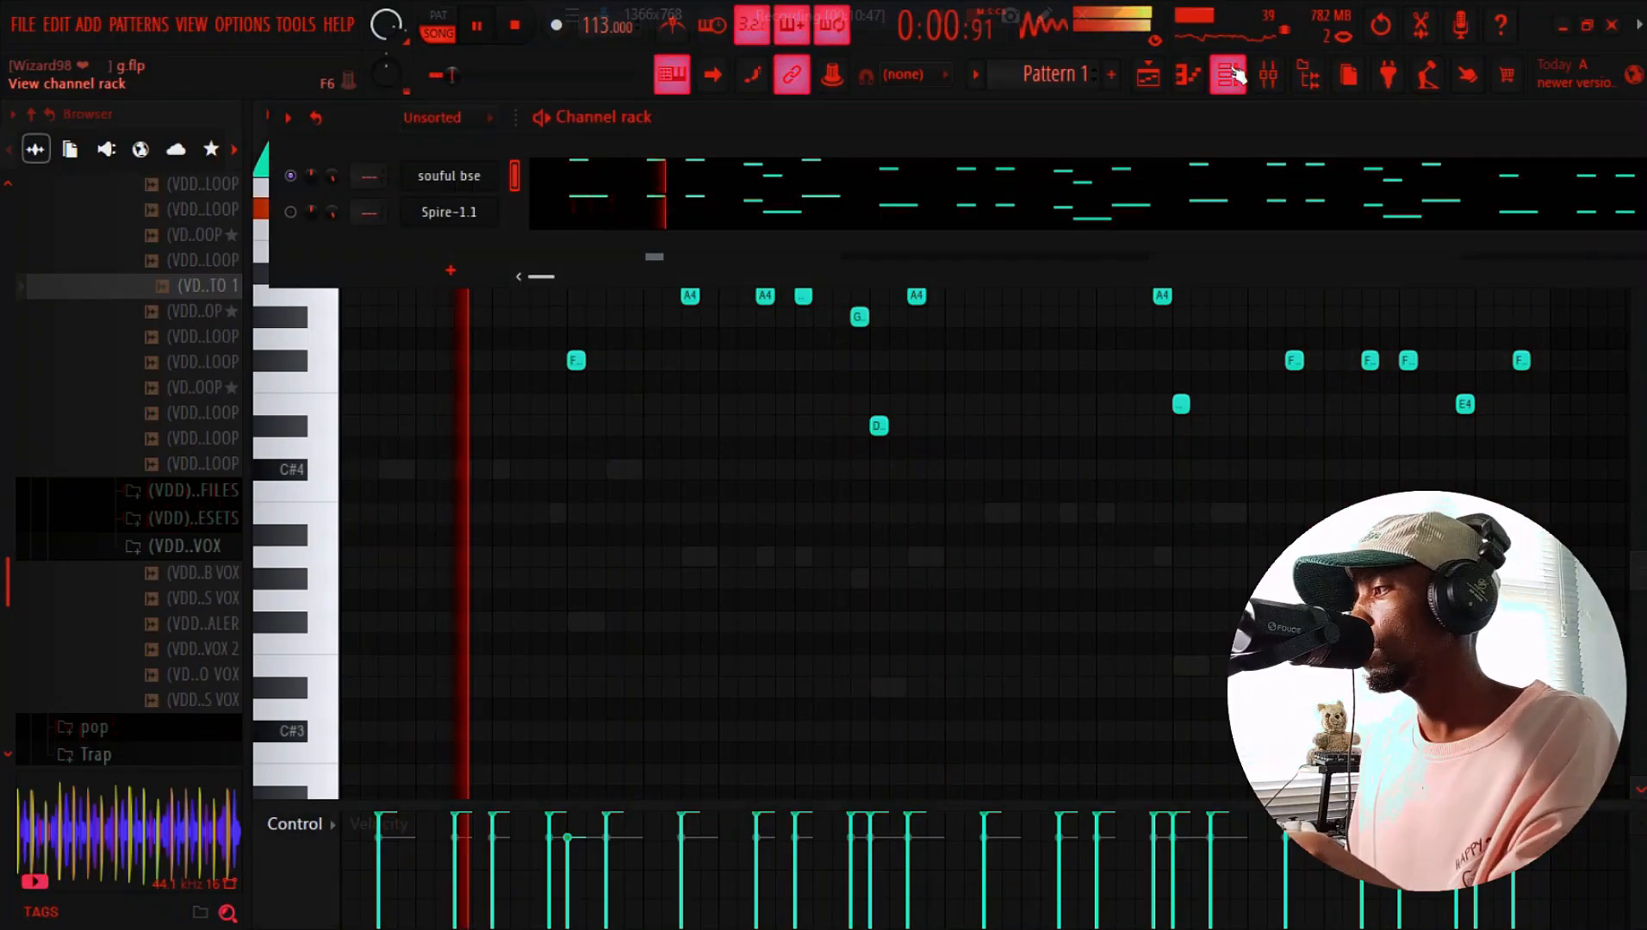
key(space)
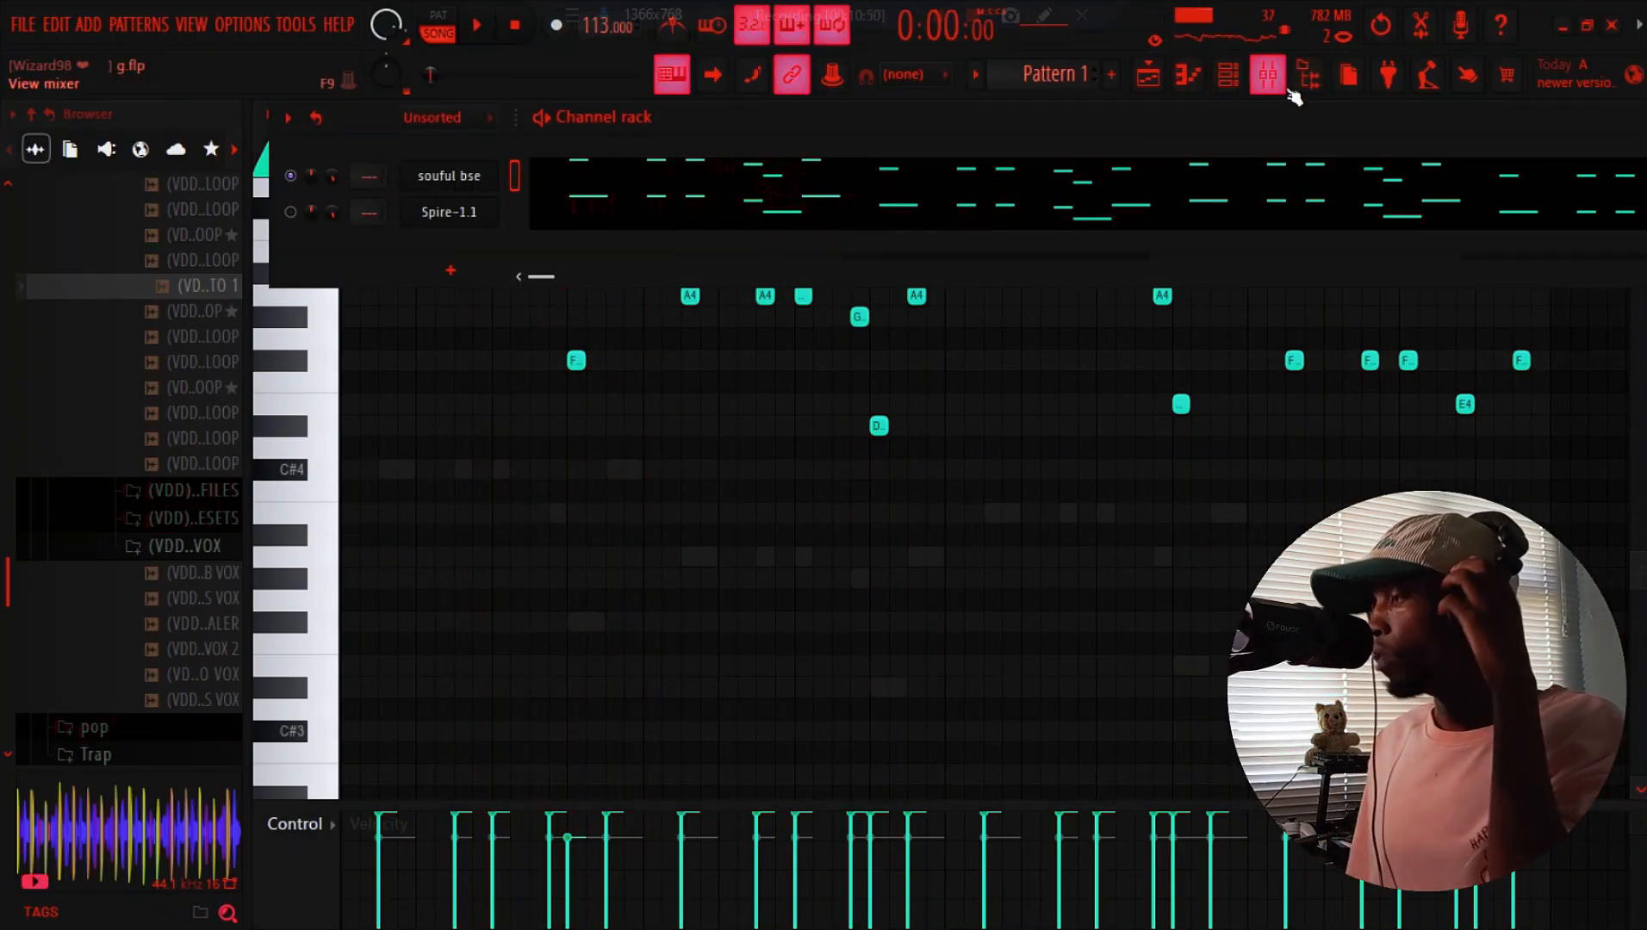
click(1287, 90)
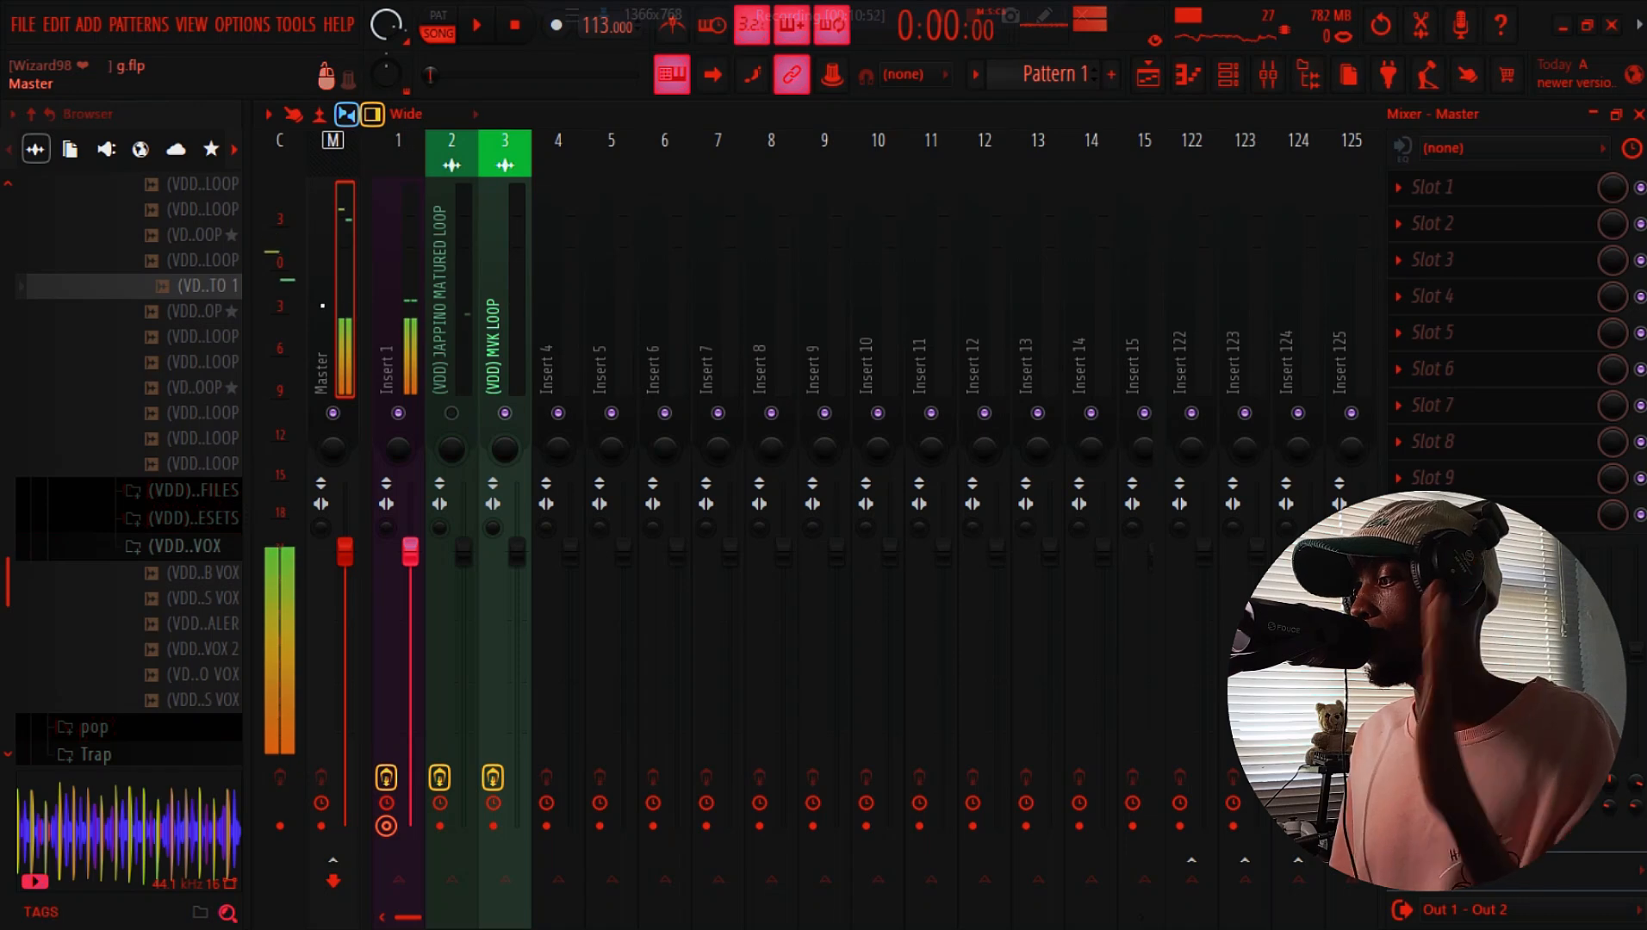
click(1148, 77)
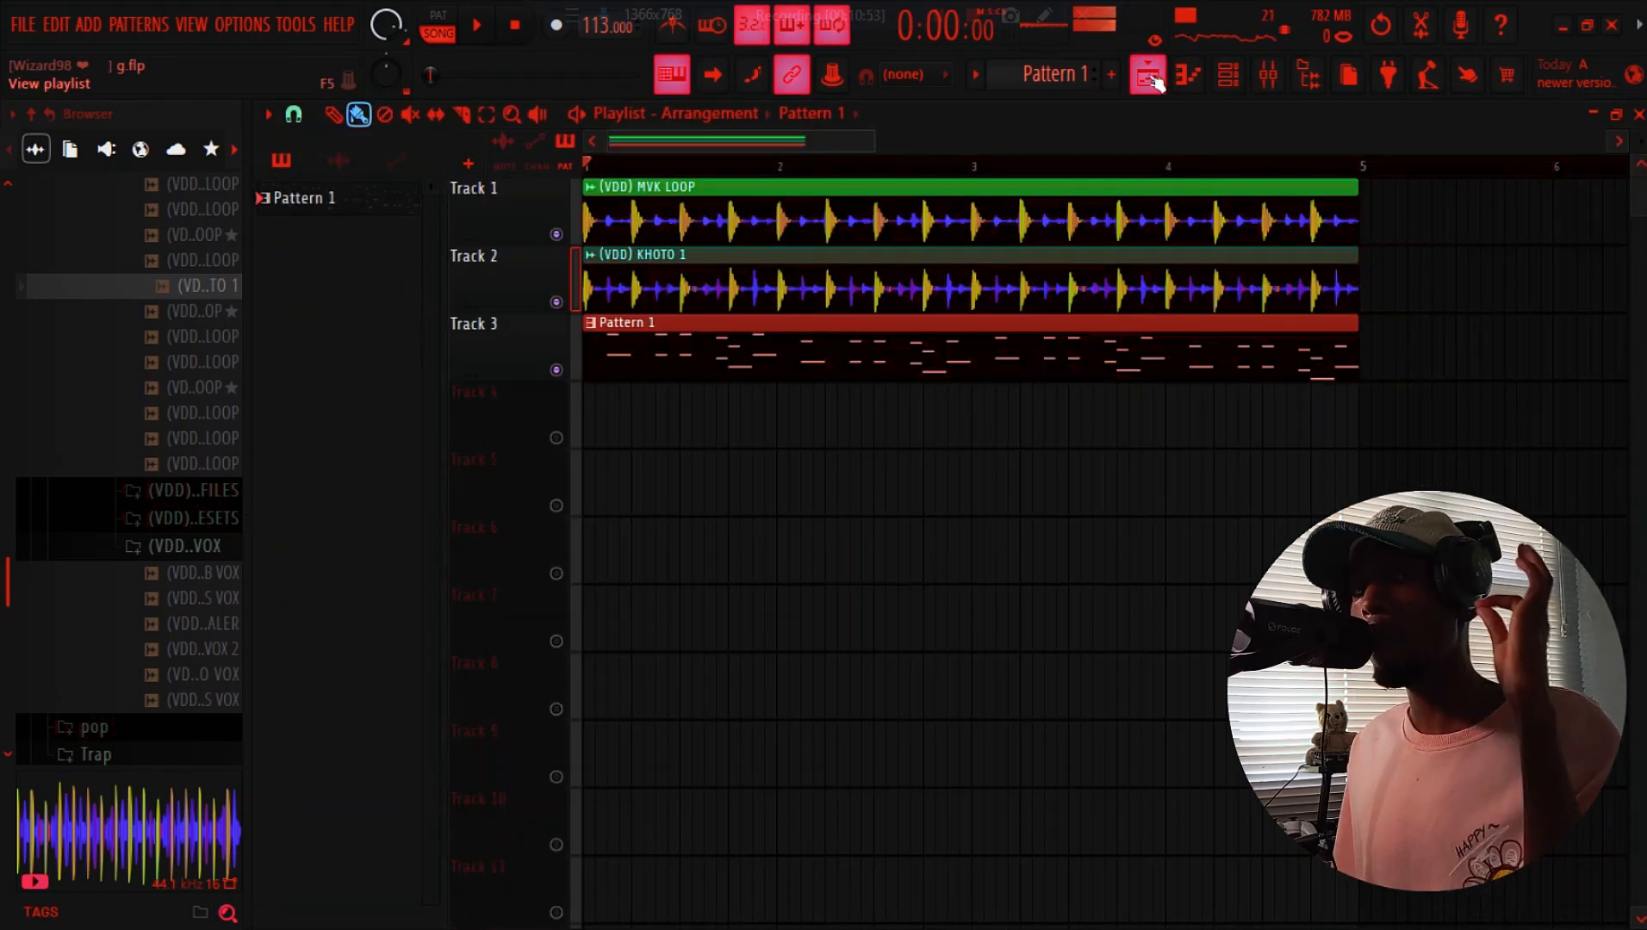
Clone the Spire-1.1 channel in the channel rack
click(1224, 87)
right_click(448, 225)
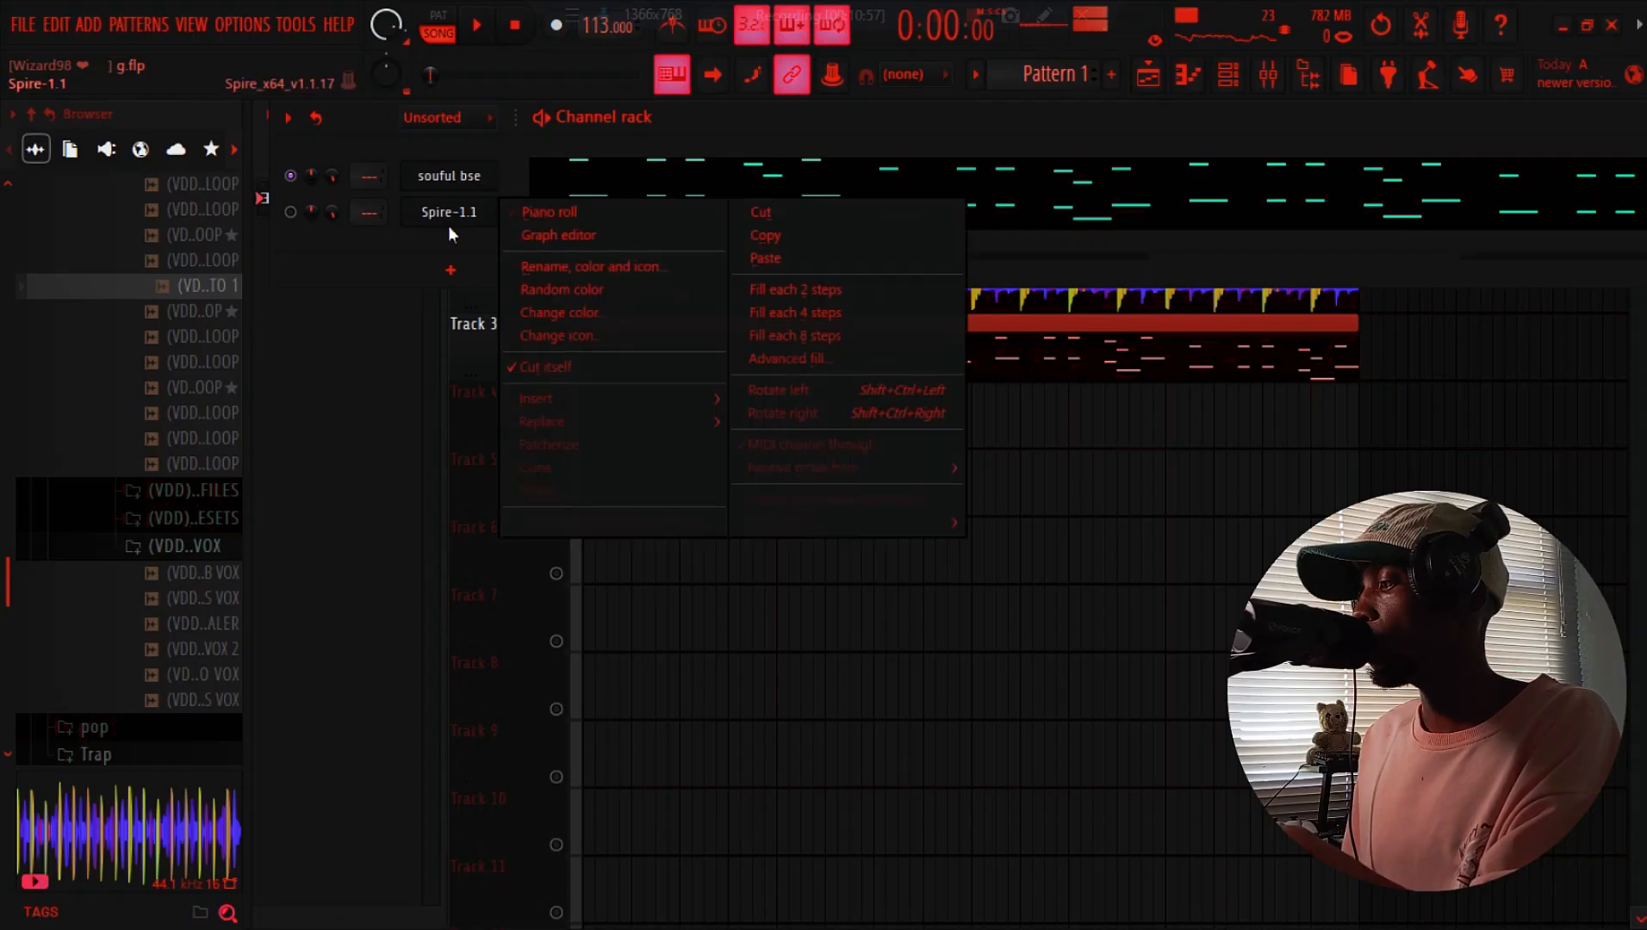
click(605, 468)
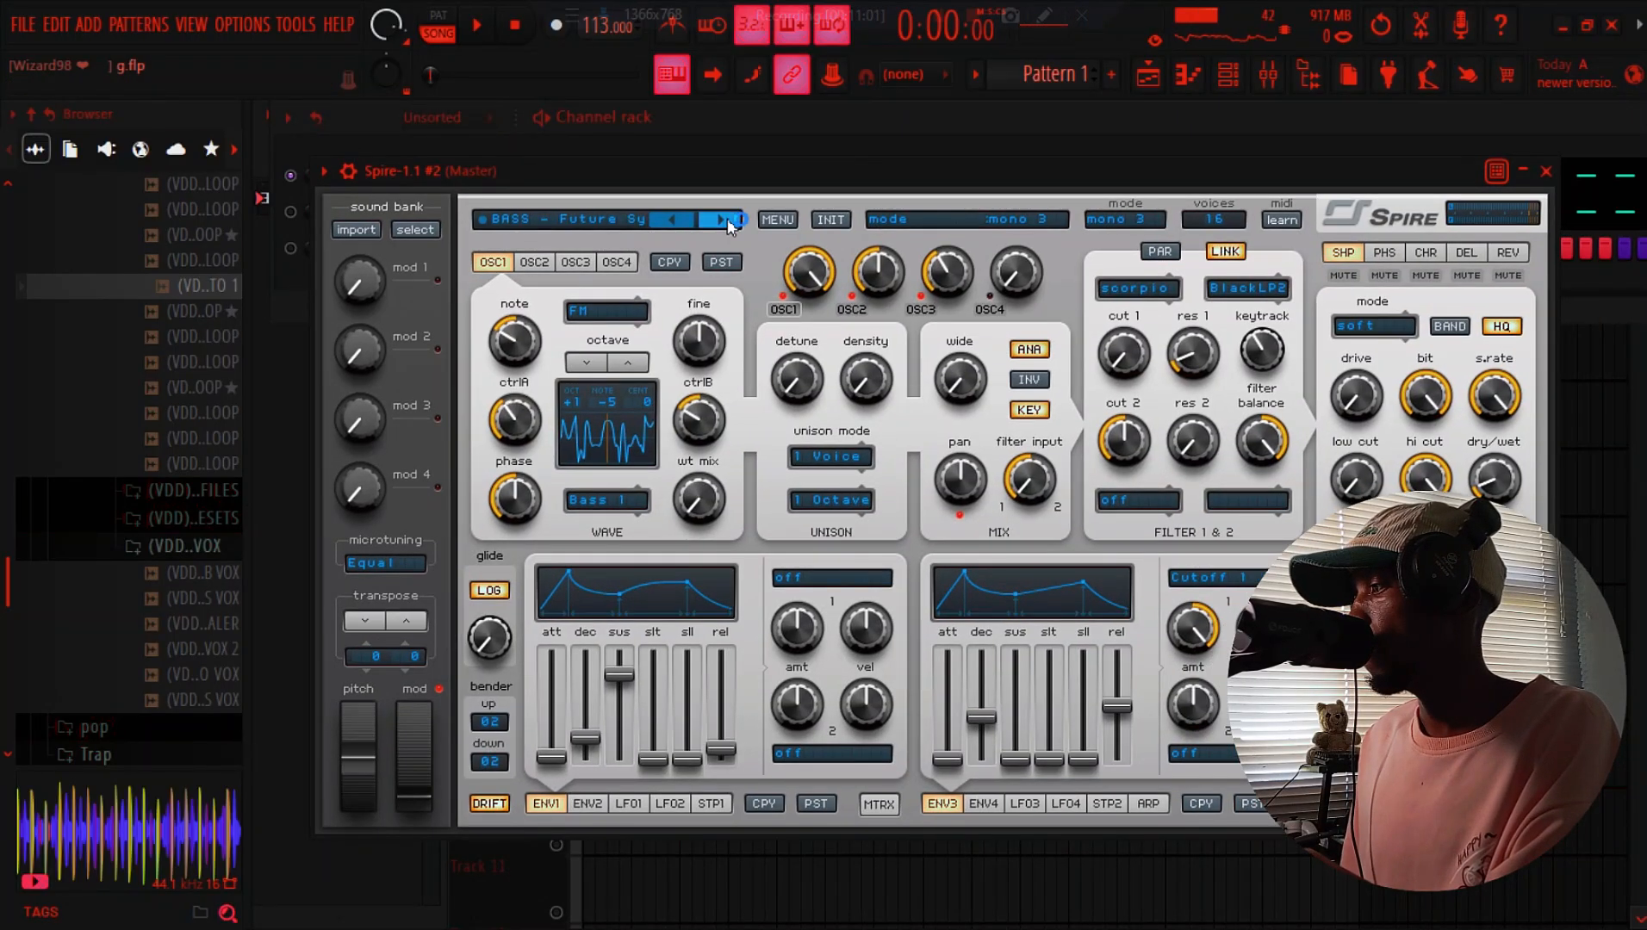
Try the BASS - HATE preset on the cloned Spire channel
click(728, 222)
click(606, 218)
click(732, 176)
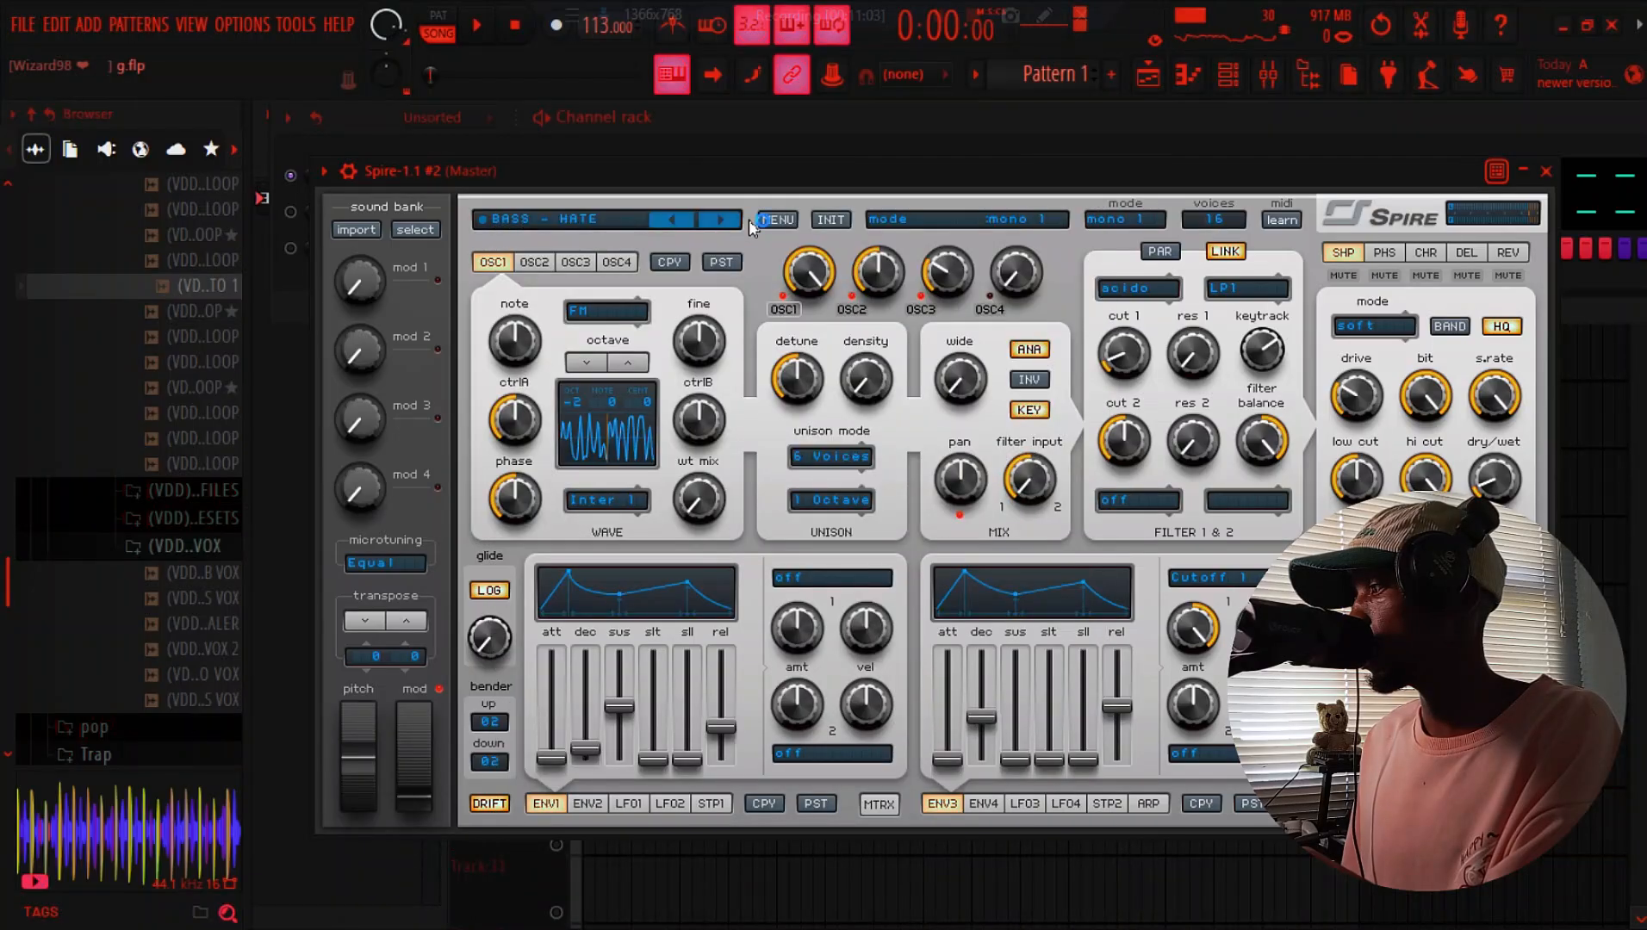
Switch the cloned Spire channel to the bank beginning with ARP Swave 1 and load its BS AMLayer preset
click(778, 226)
mouse_move(840, 238)
click(1146, 394)
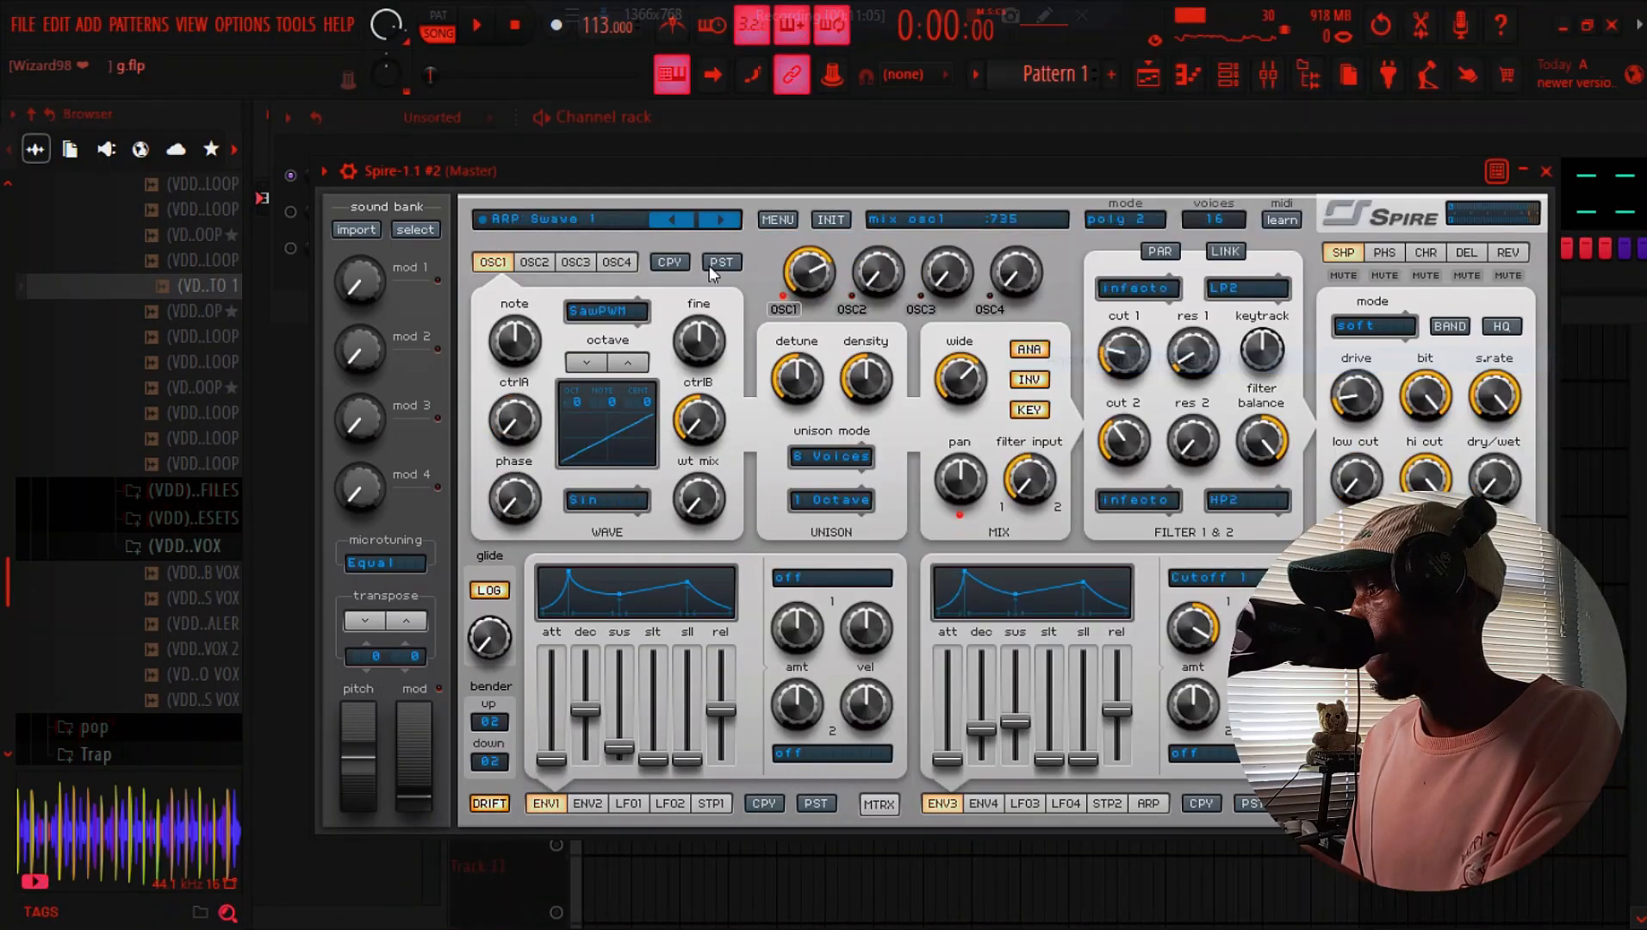
click(550, 222)
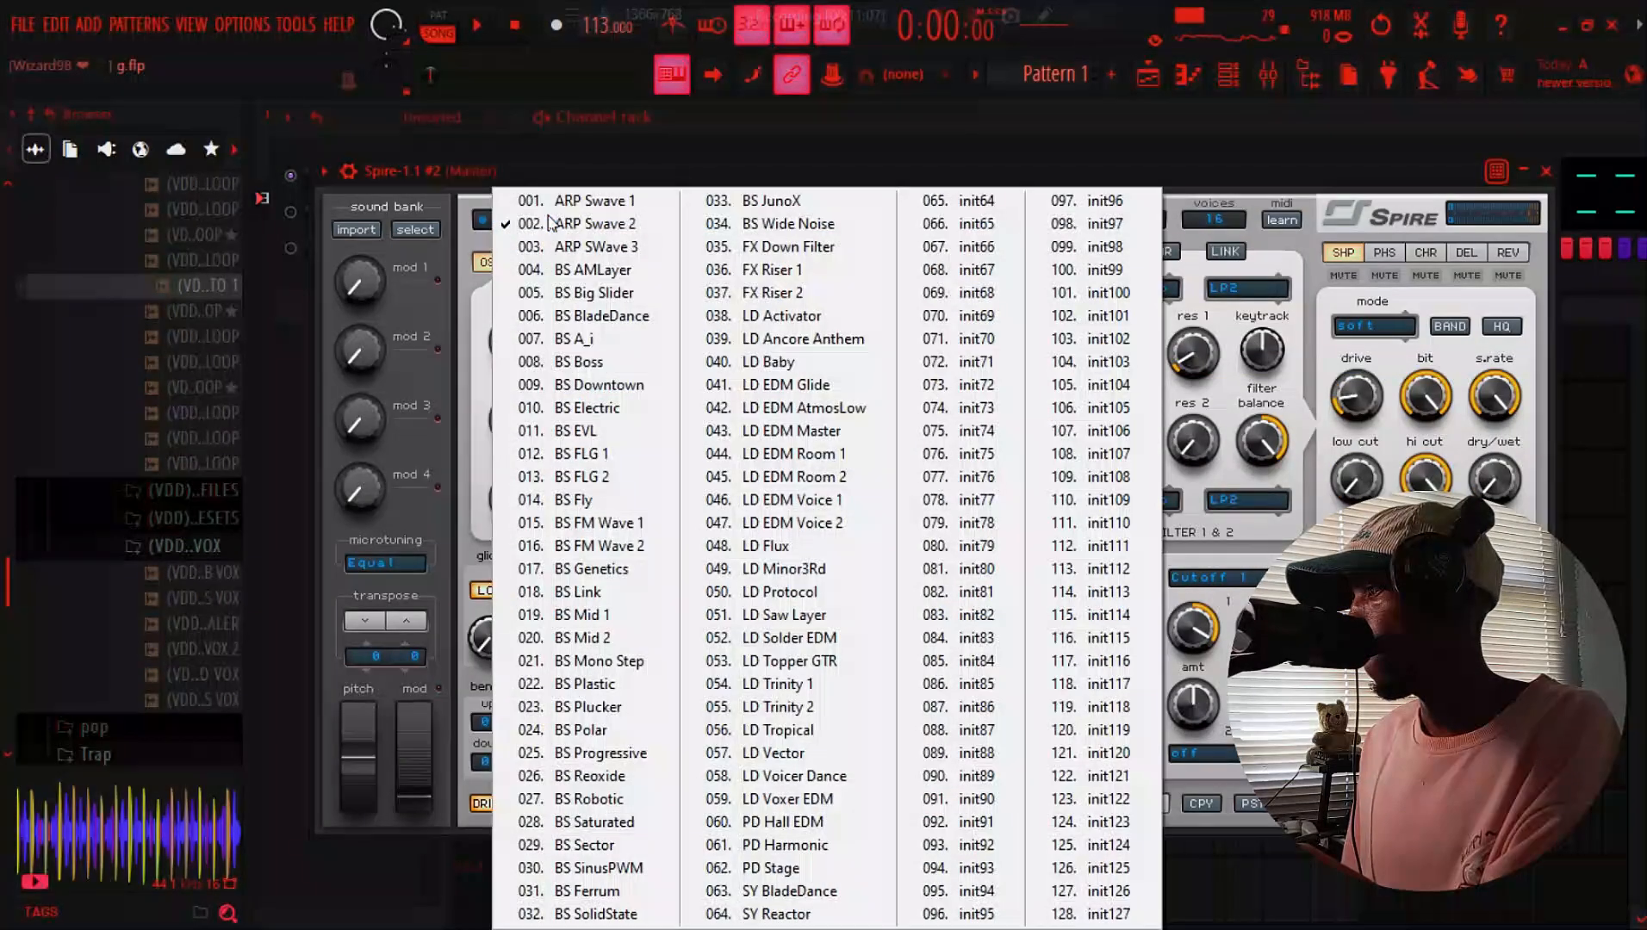
click(586, 296)
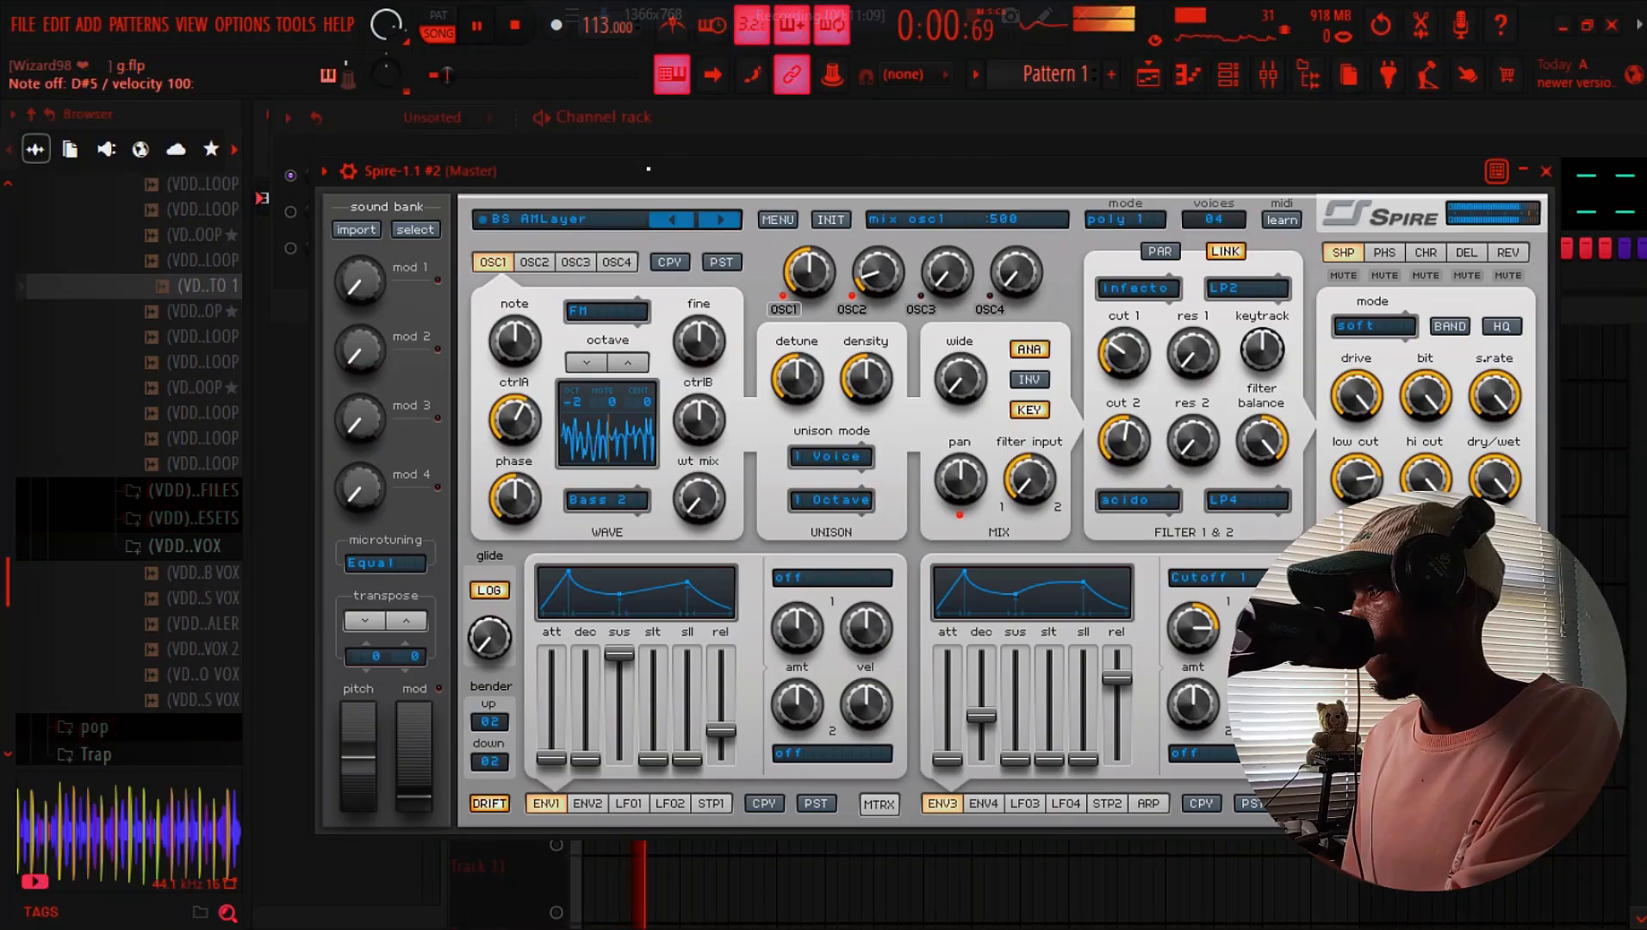
Audition the bass presets from BS Big Slider onward, keep BS FLG 1 on the cloned Spire and return to the channel rack
click(720, 221)
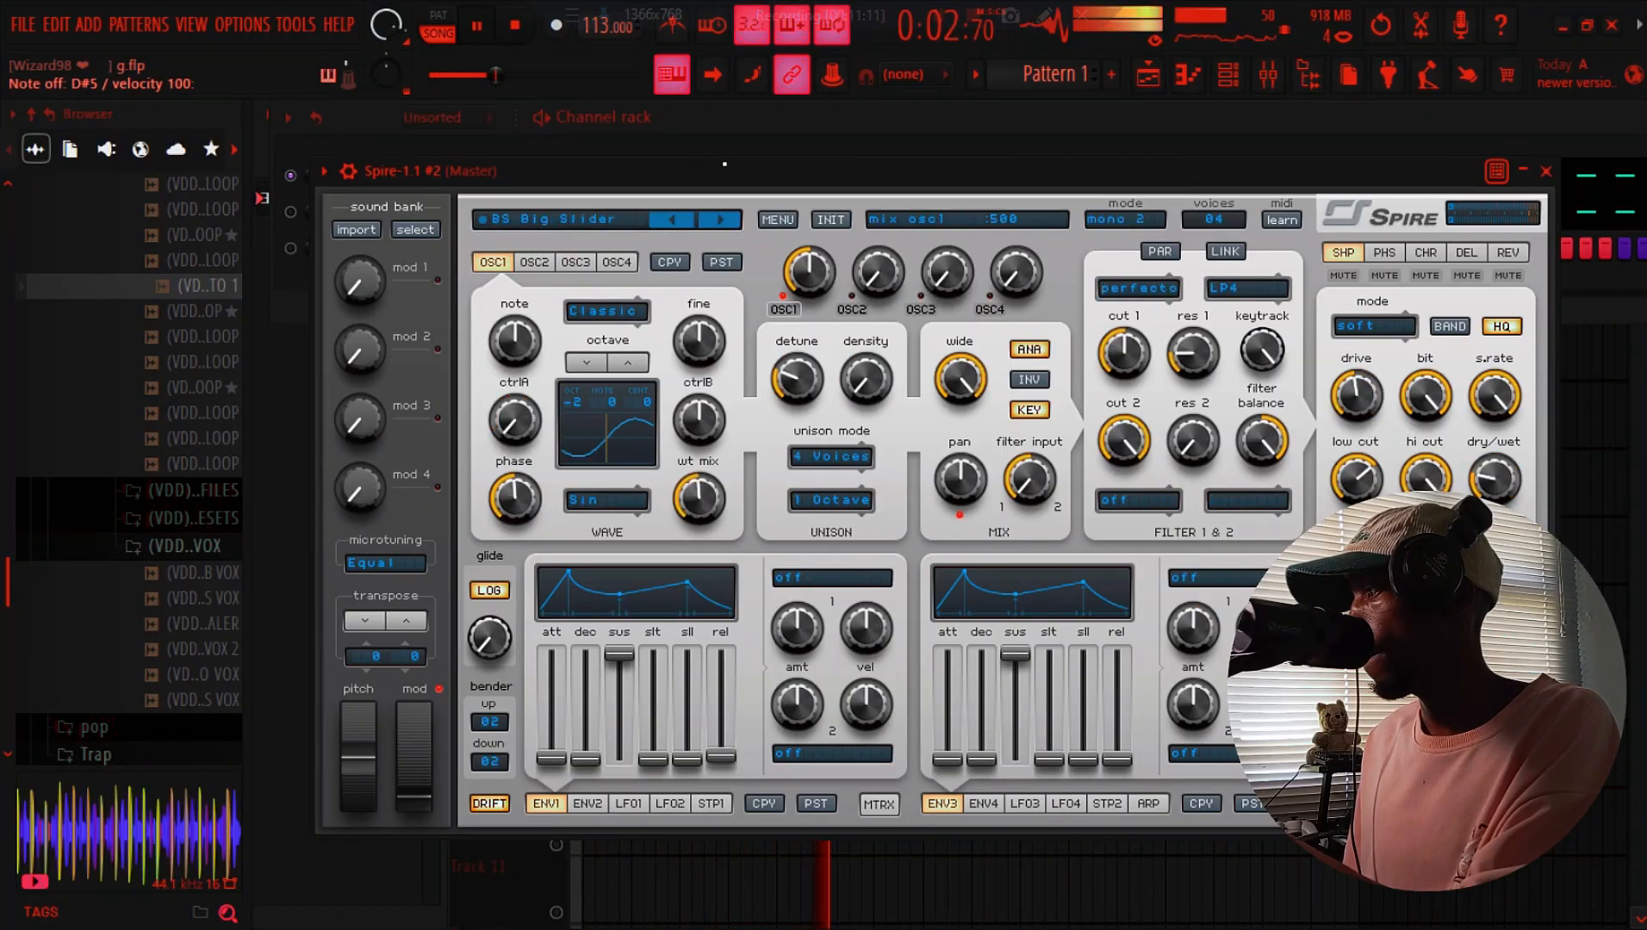
key(space)
click(721, 220)
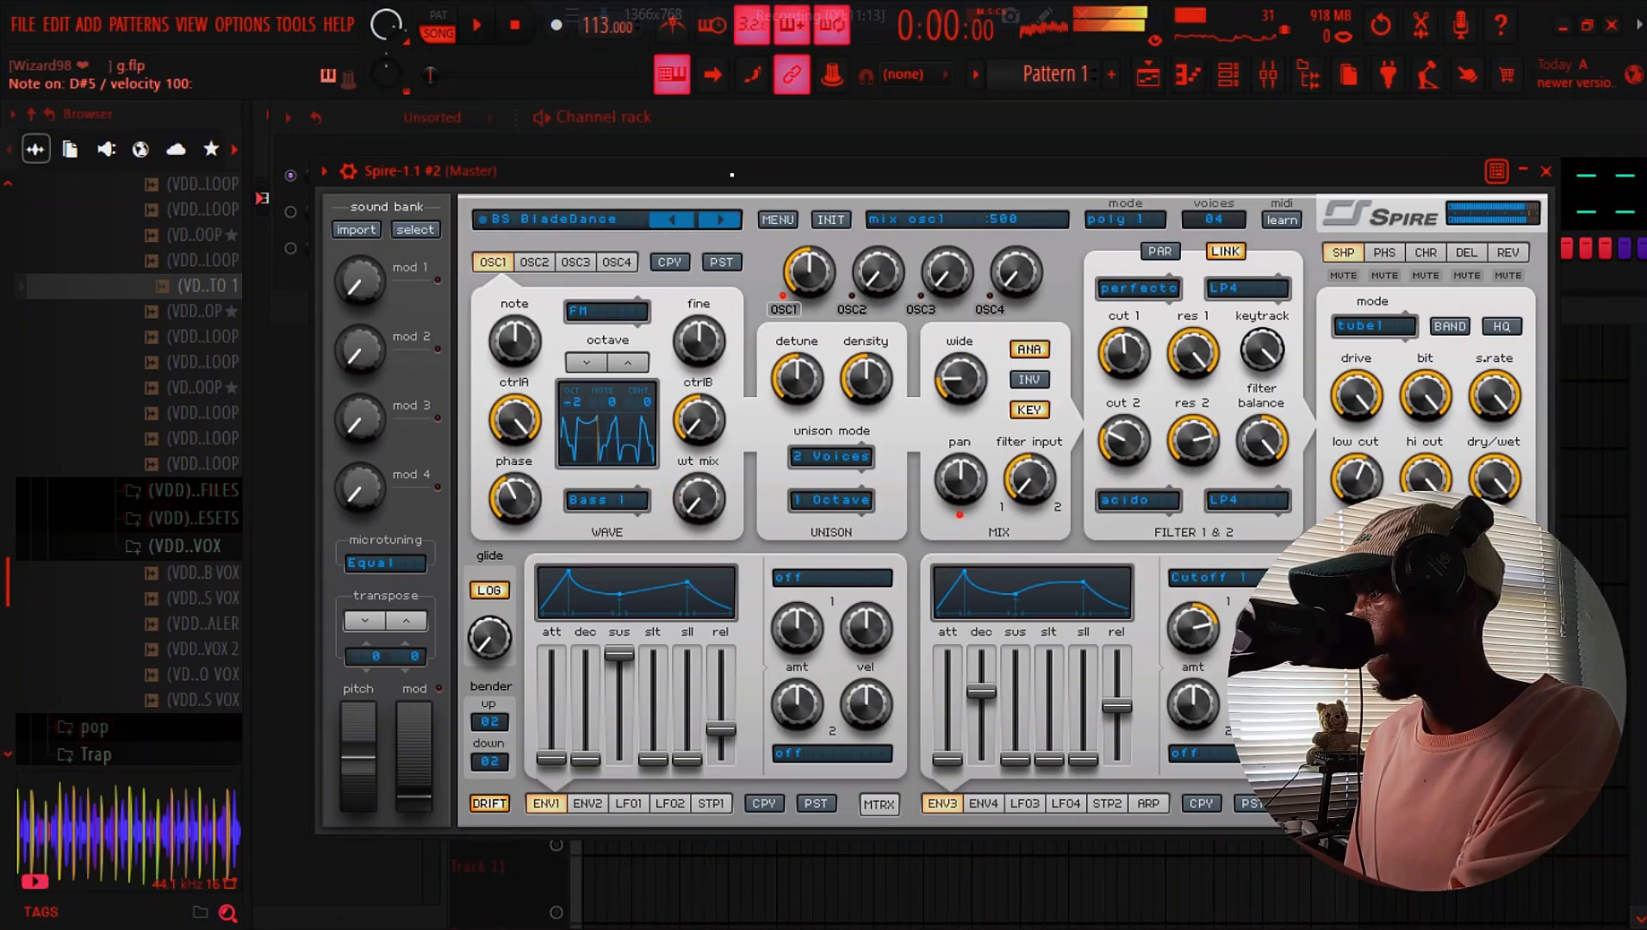
click(720, 221)
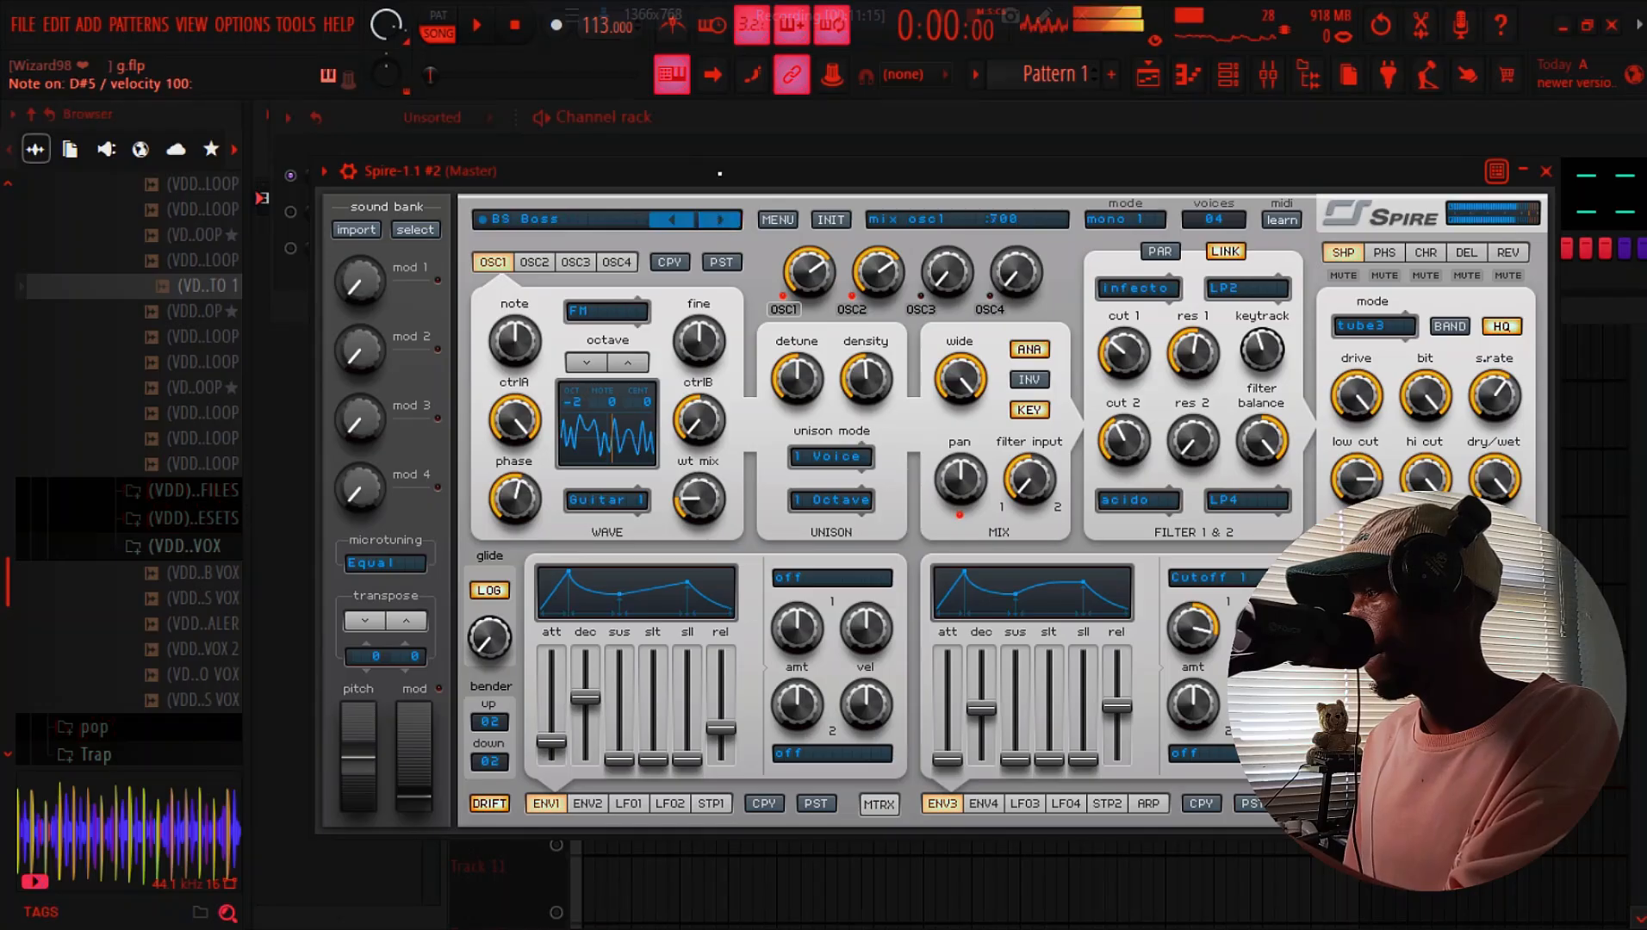
click(720, 219)
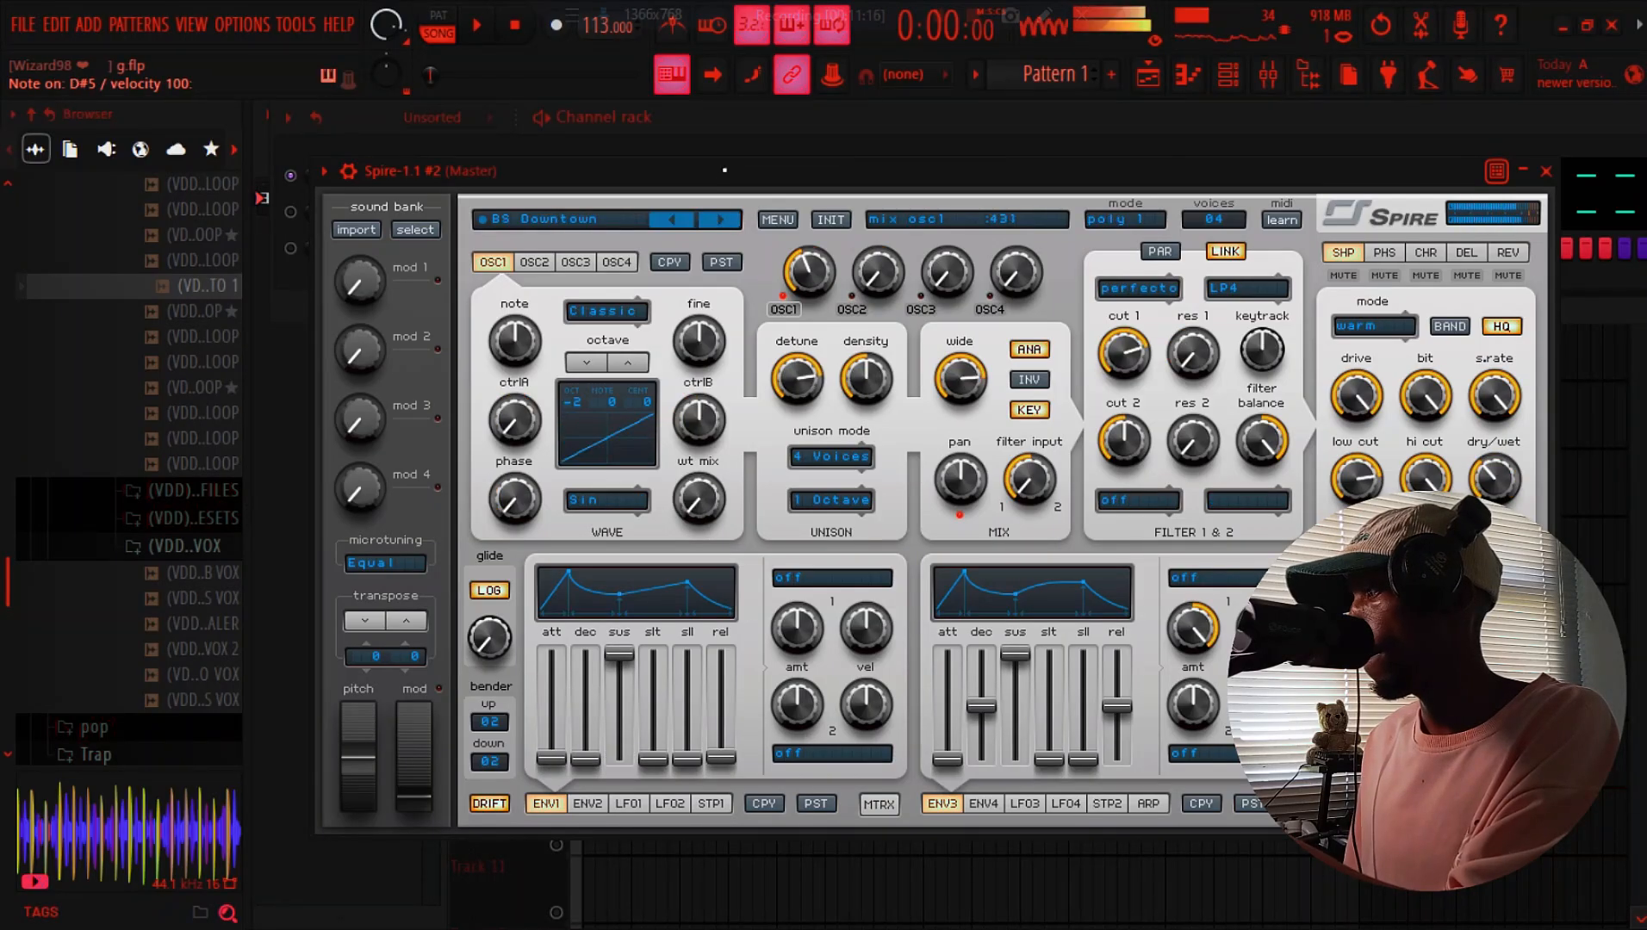
click(721, 220)
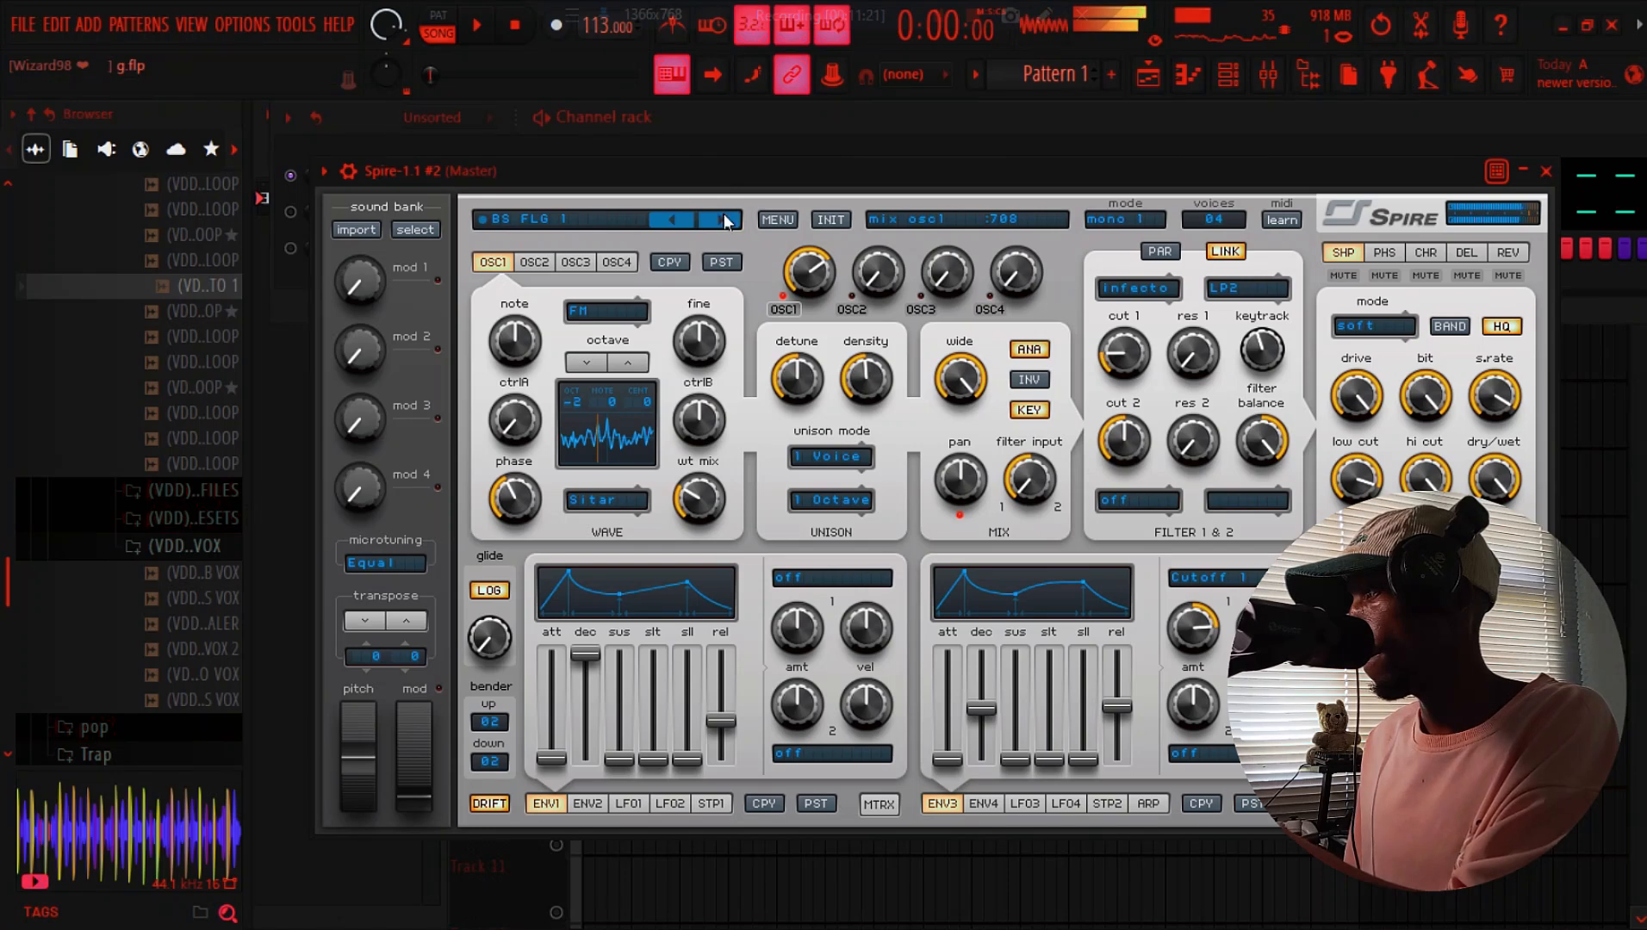
click(728, 127)
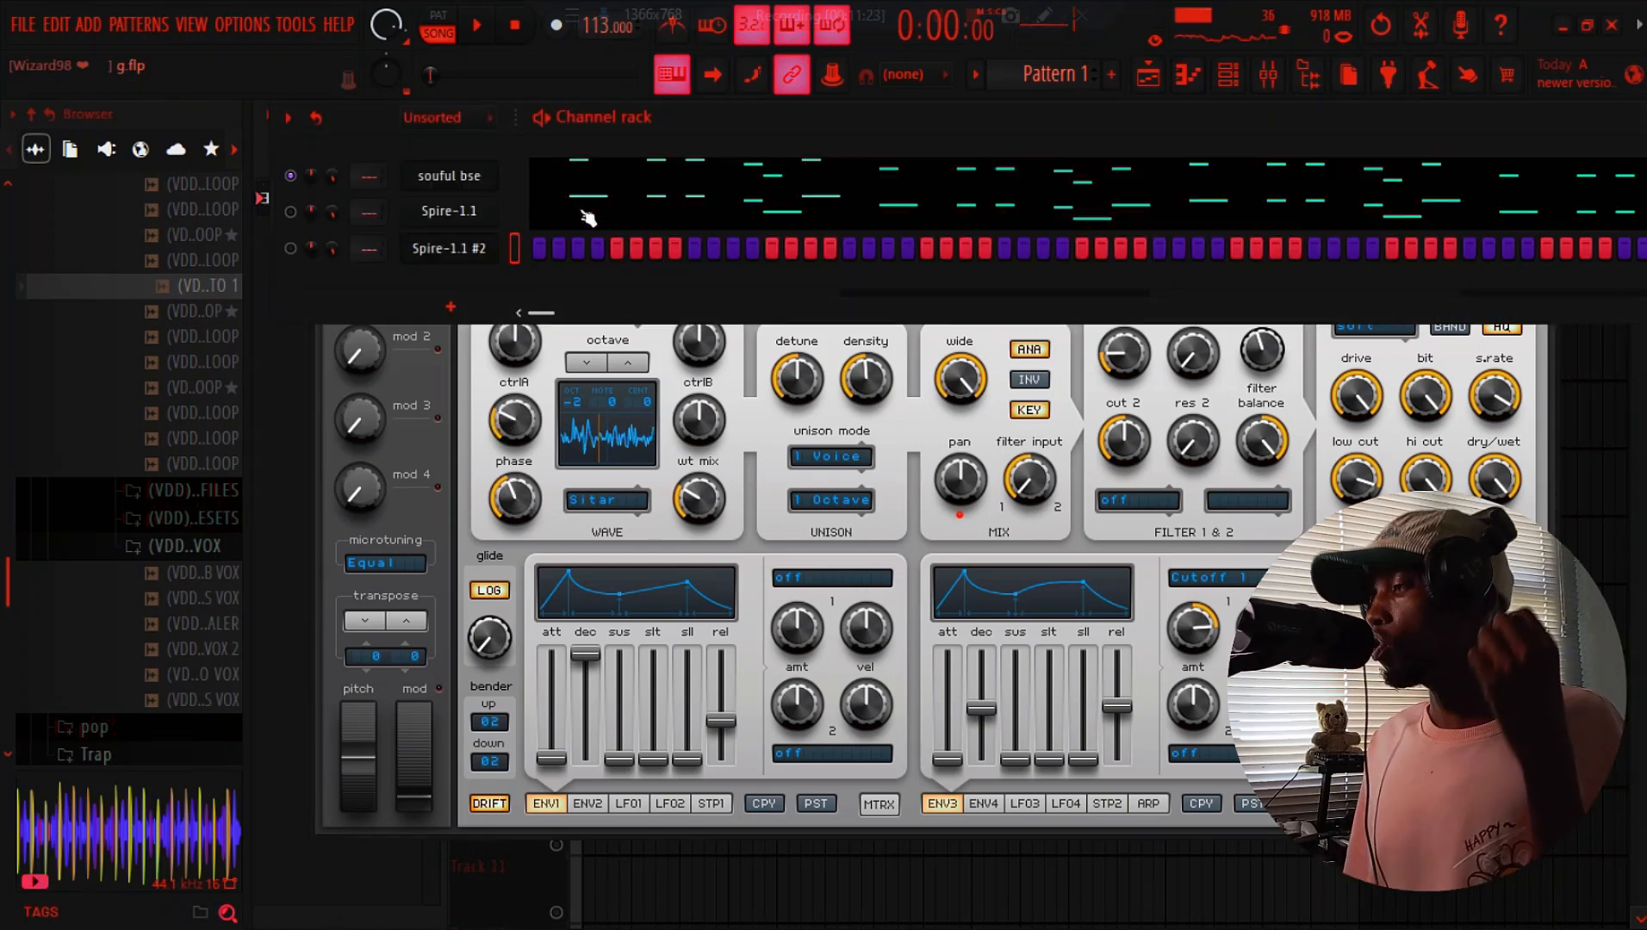
Look through the VDD vox samples and the folders below them in the sample browser
scroll(147, 389, down, 4)
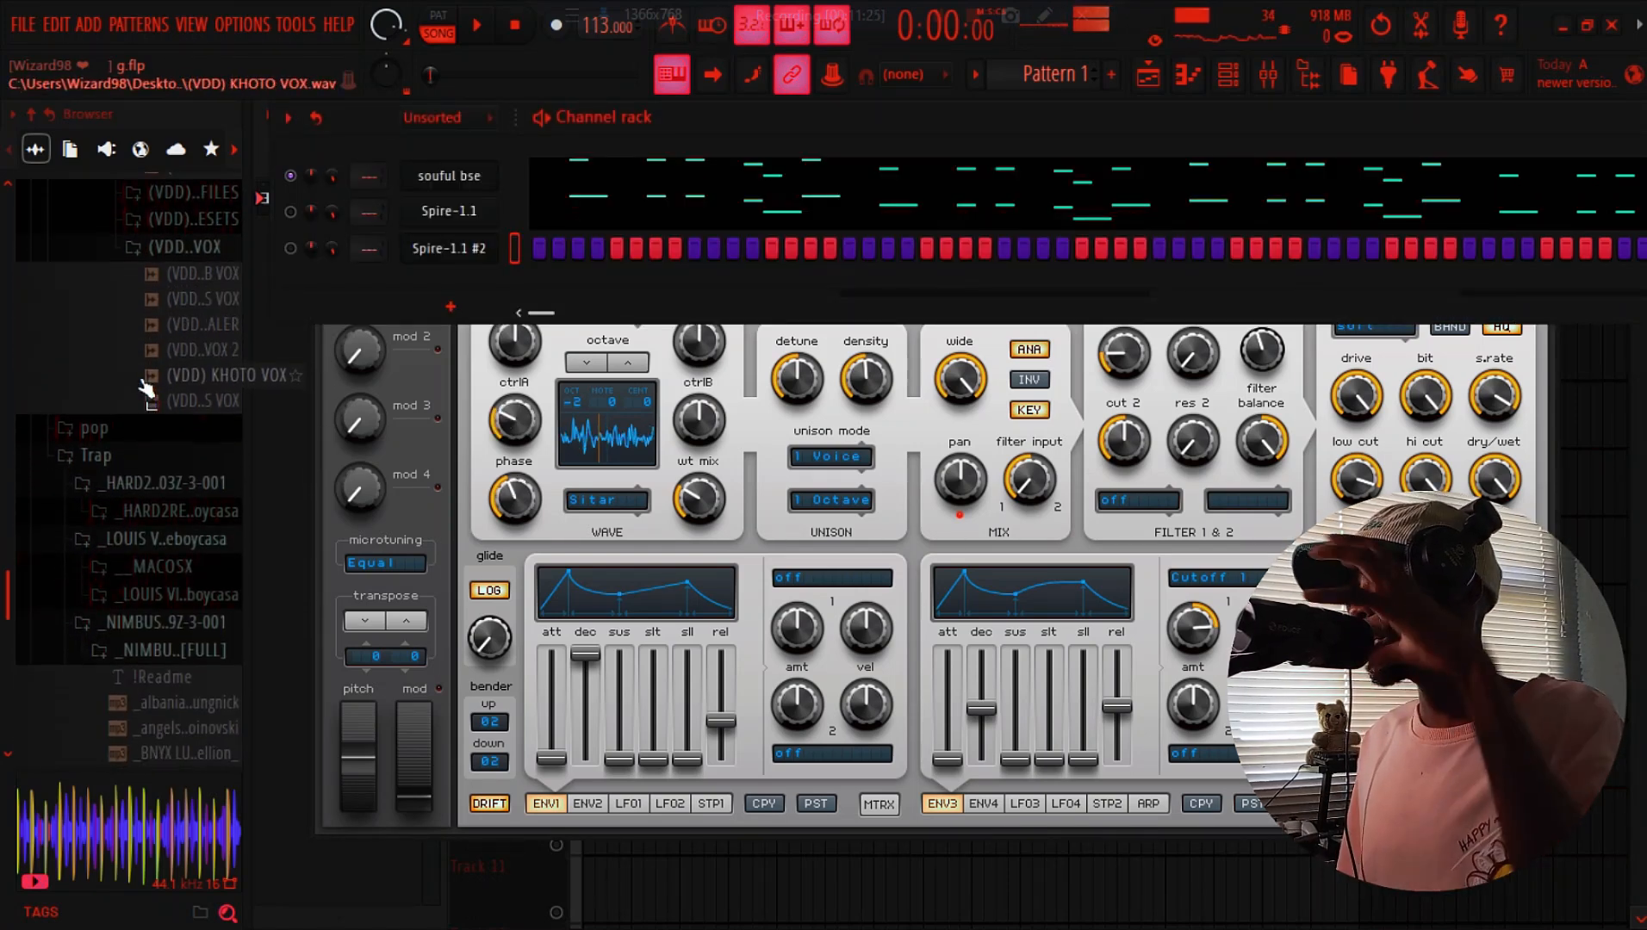
scroll(147, 390, down, 5)
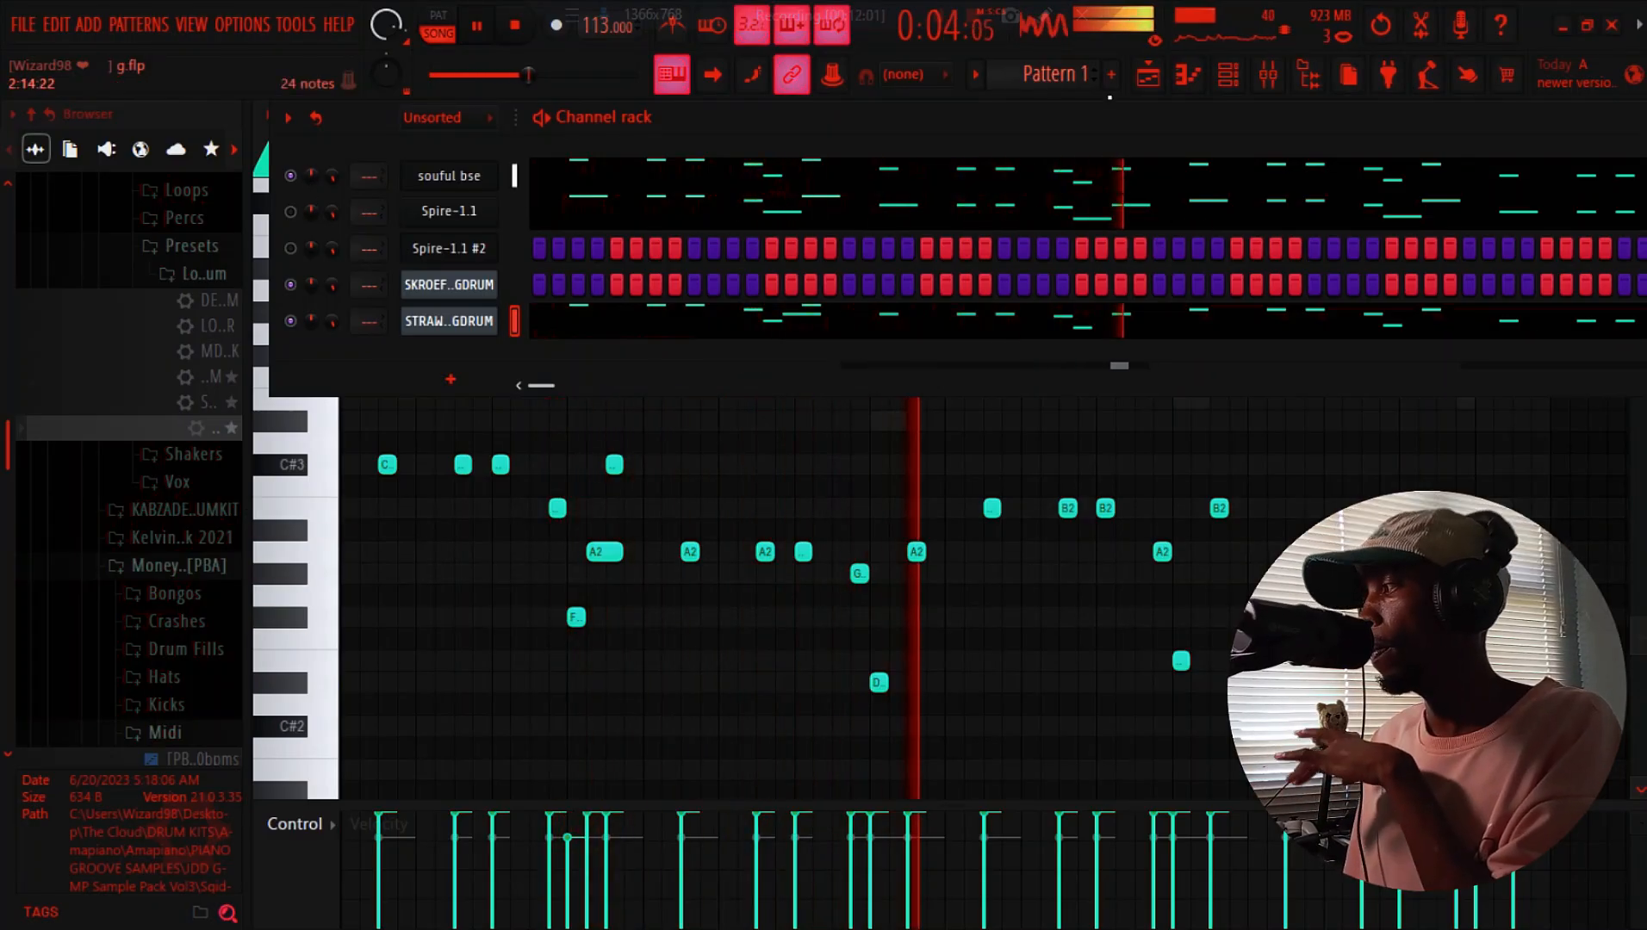
click(1148, 76)
click(1148, 76)
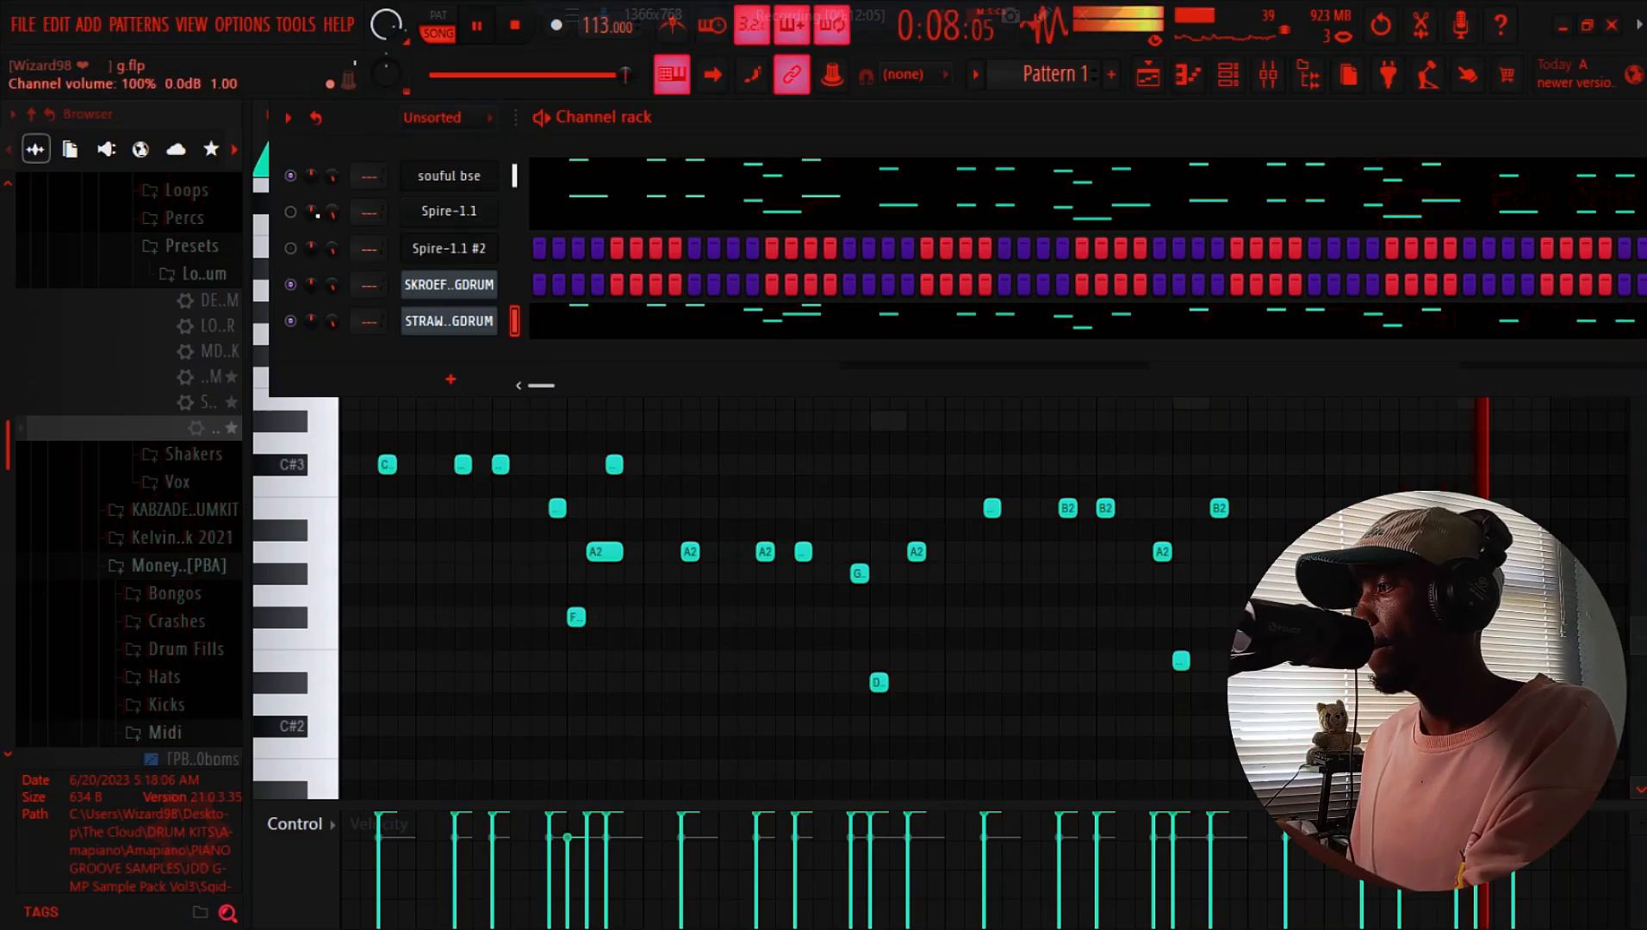
Unmute the Spire-1.1 channel, play it with the beat and bring up its plugin window
click(291, 213)
key(space)
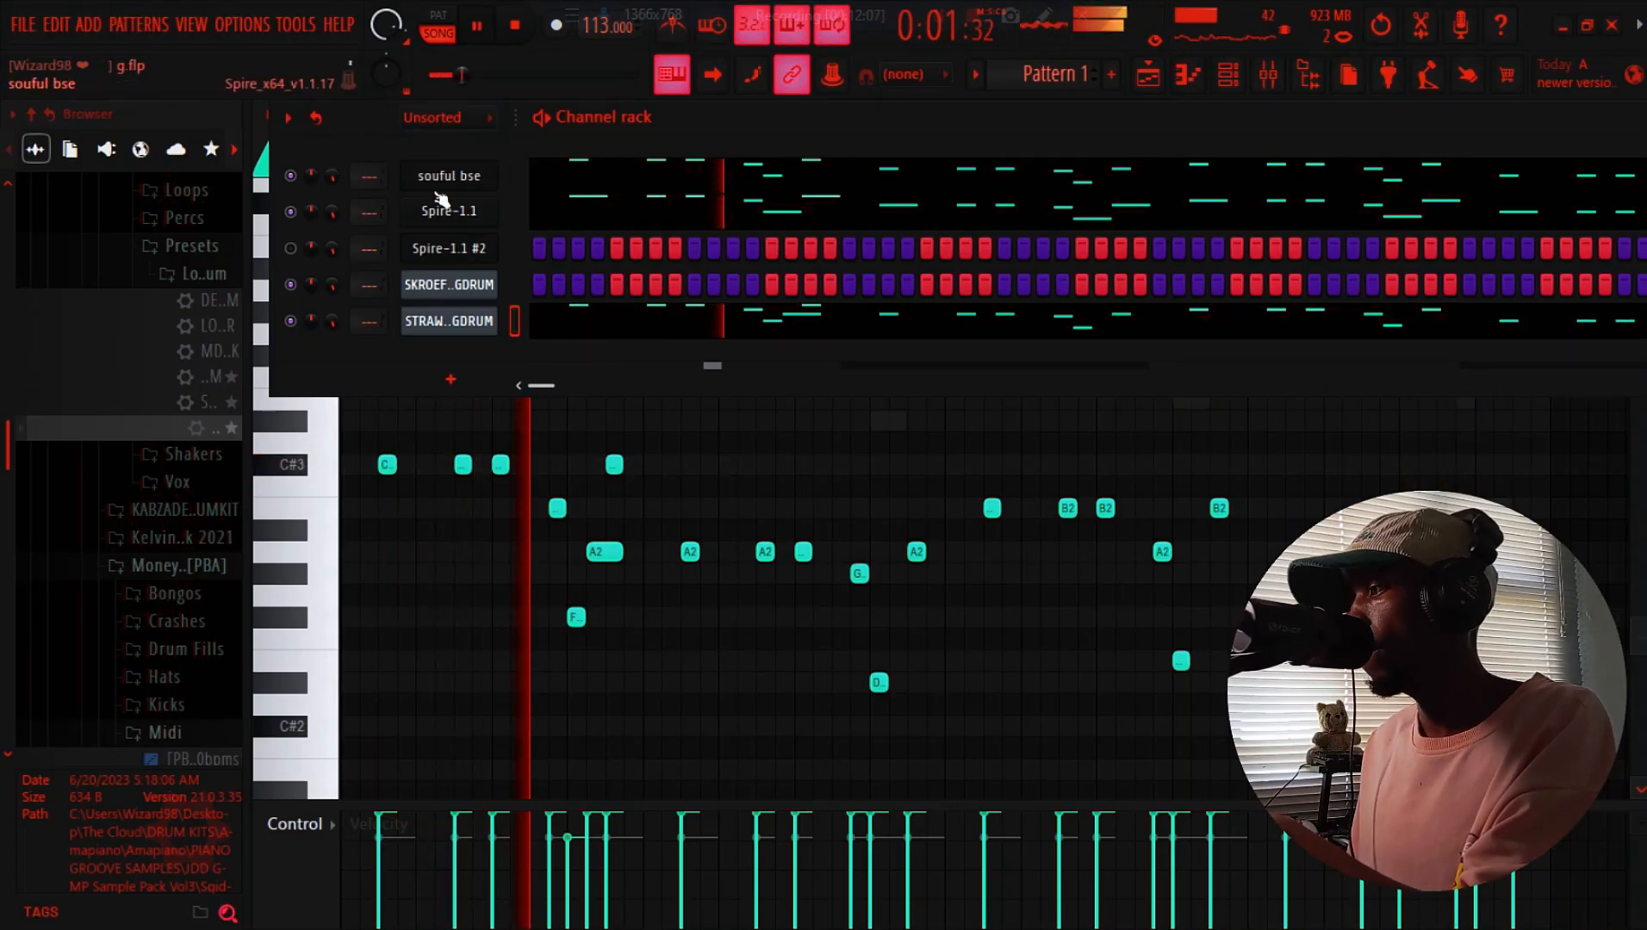
click(450, 213)
key(space)
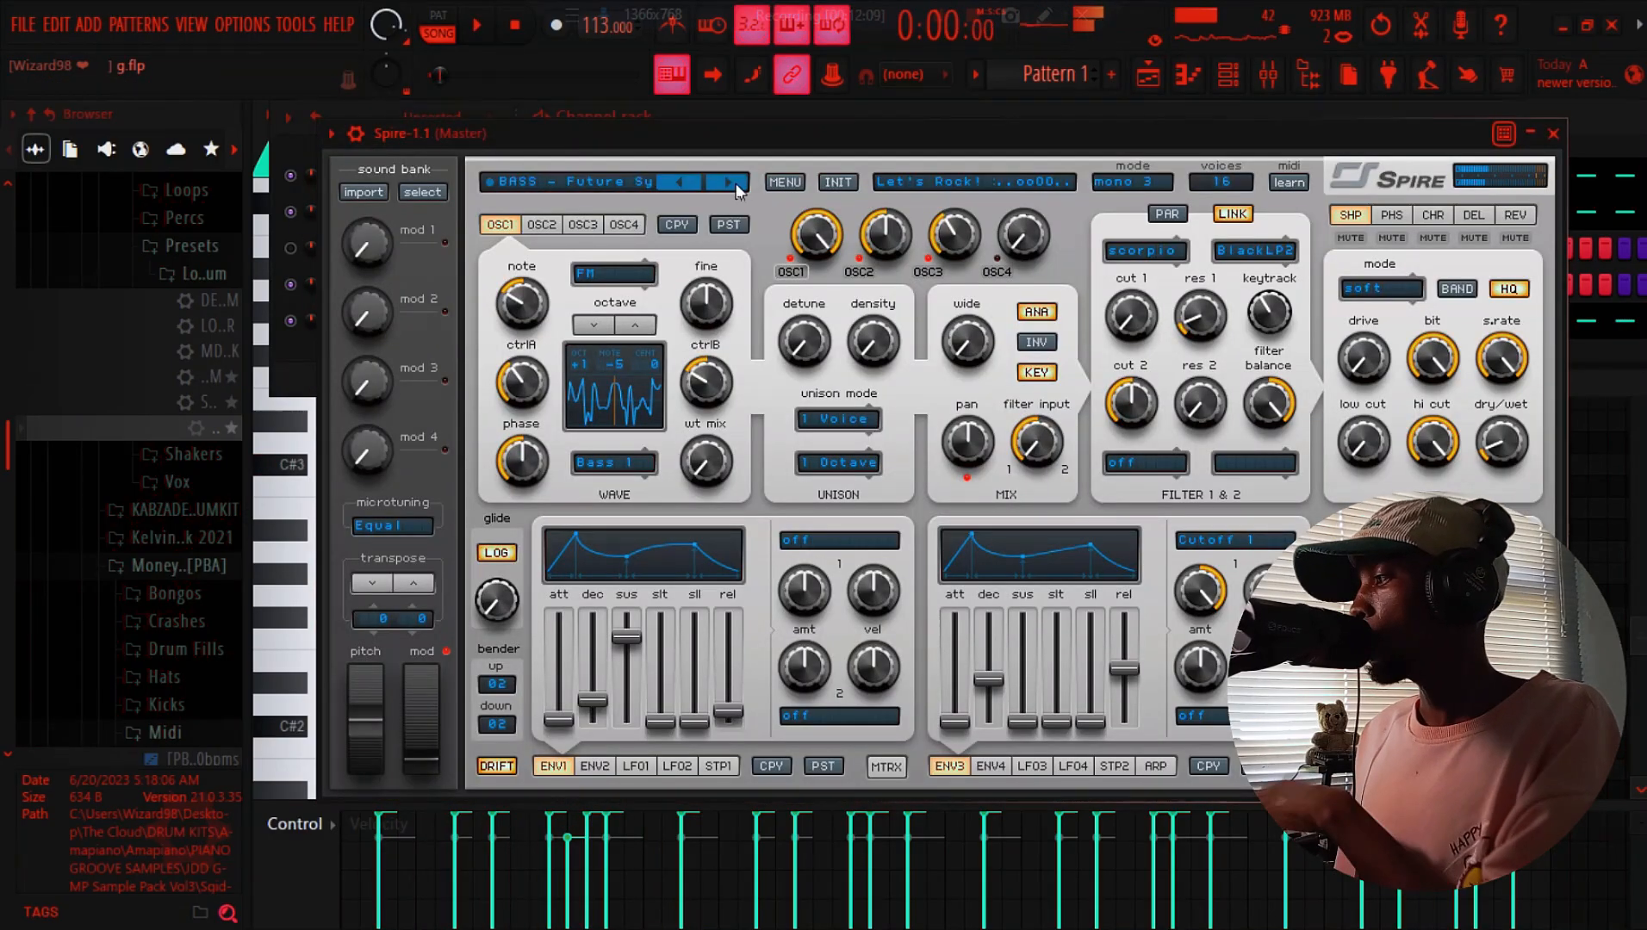
Switch Spire-1.1 to the Audentity bank and audition its presets, keeping an Audentity Bass preset
click(785, 182)
mouse_move(862, 209)
click(1139, 735)
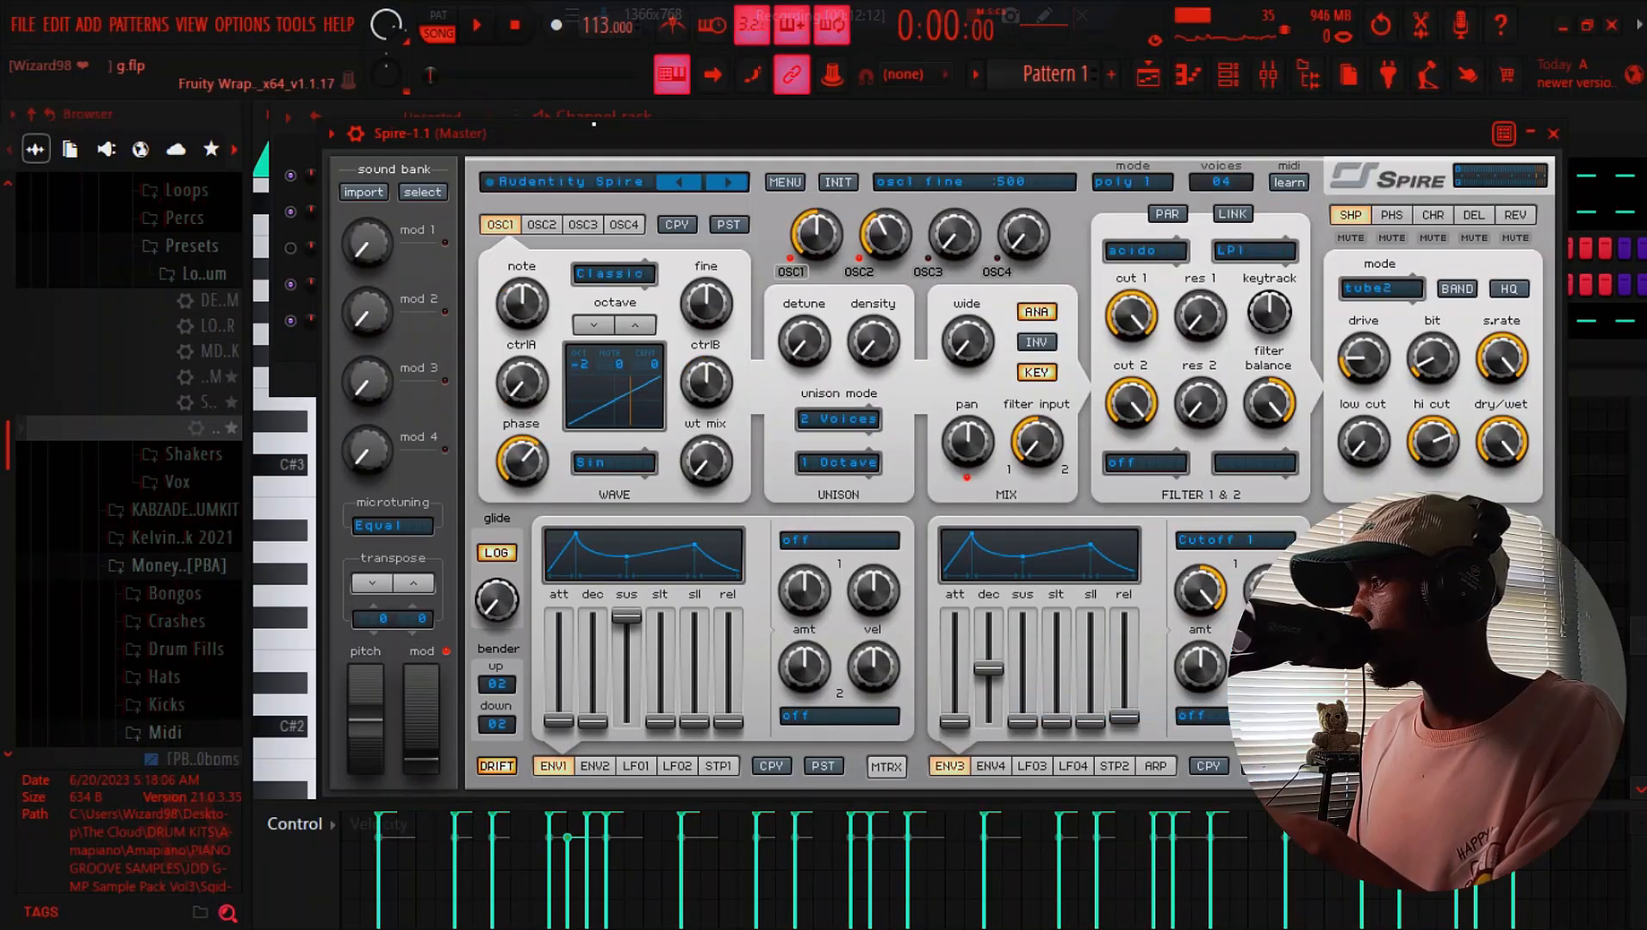
click(596, 182)
click(603, 224)
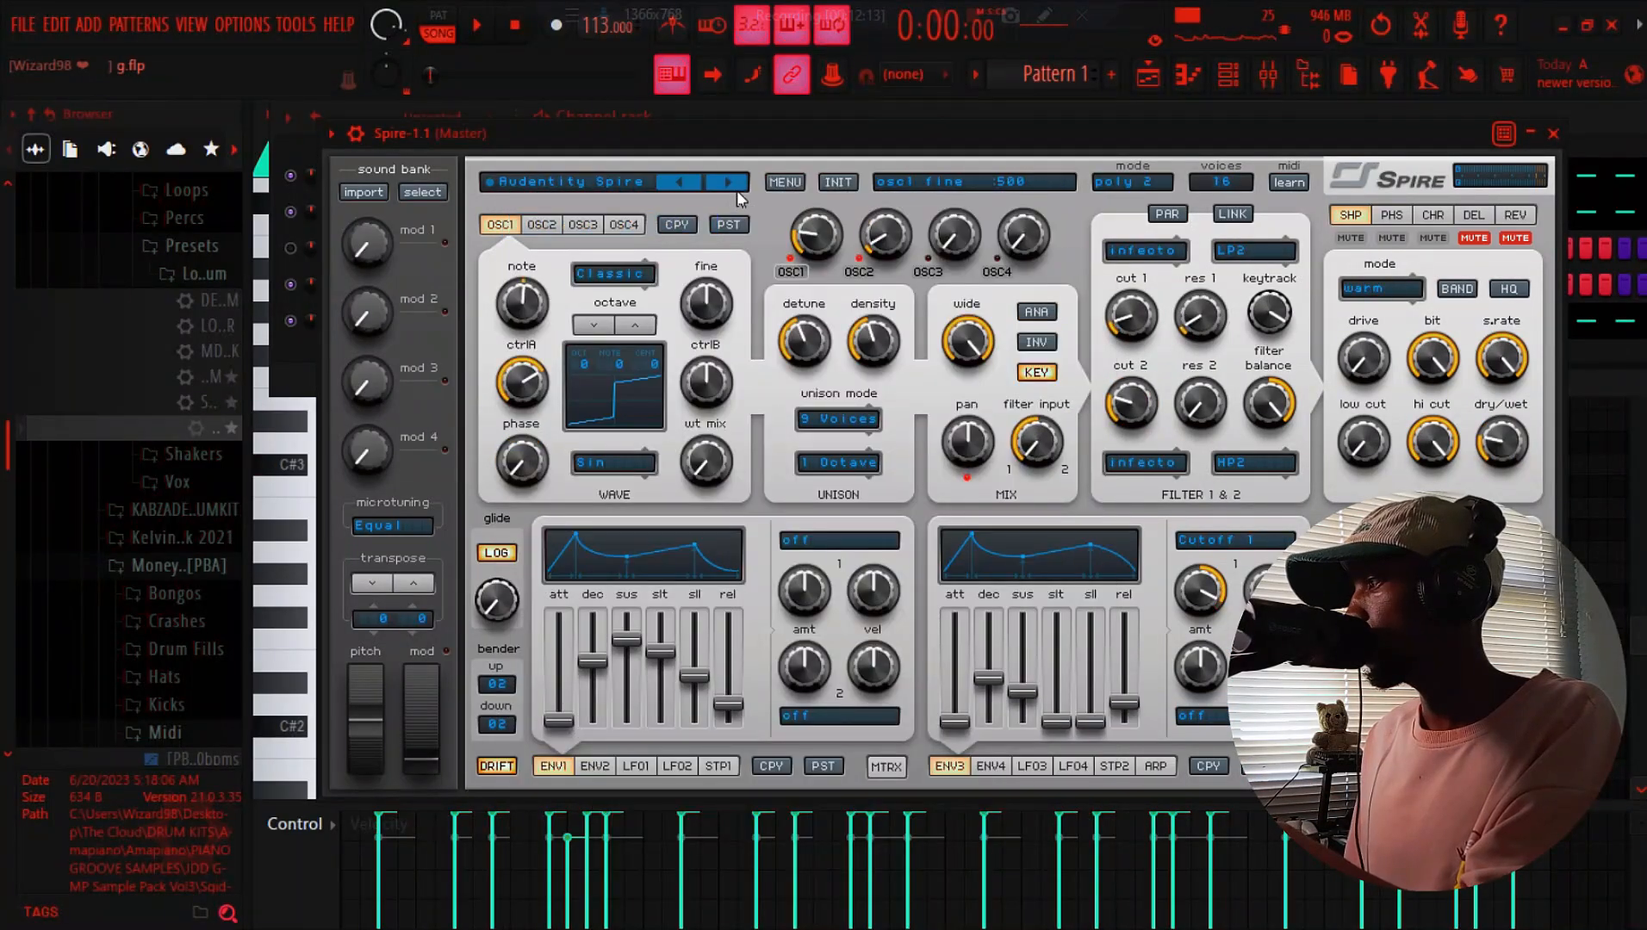
click(737, 184)
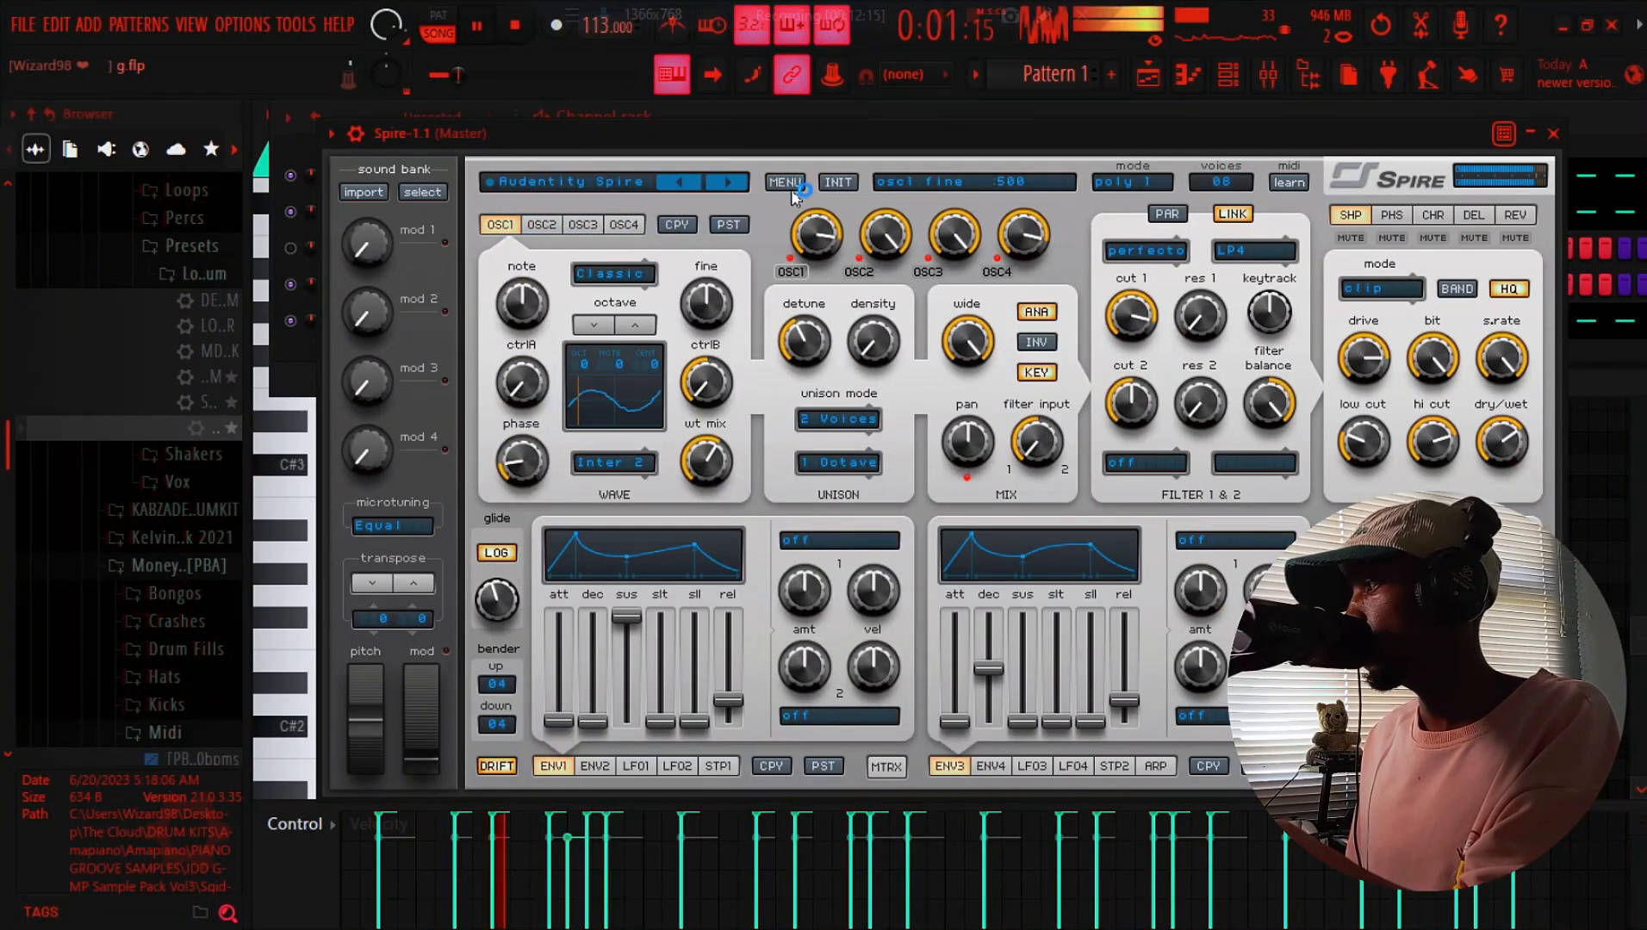
click(736, 183)
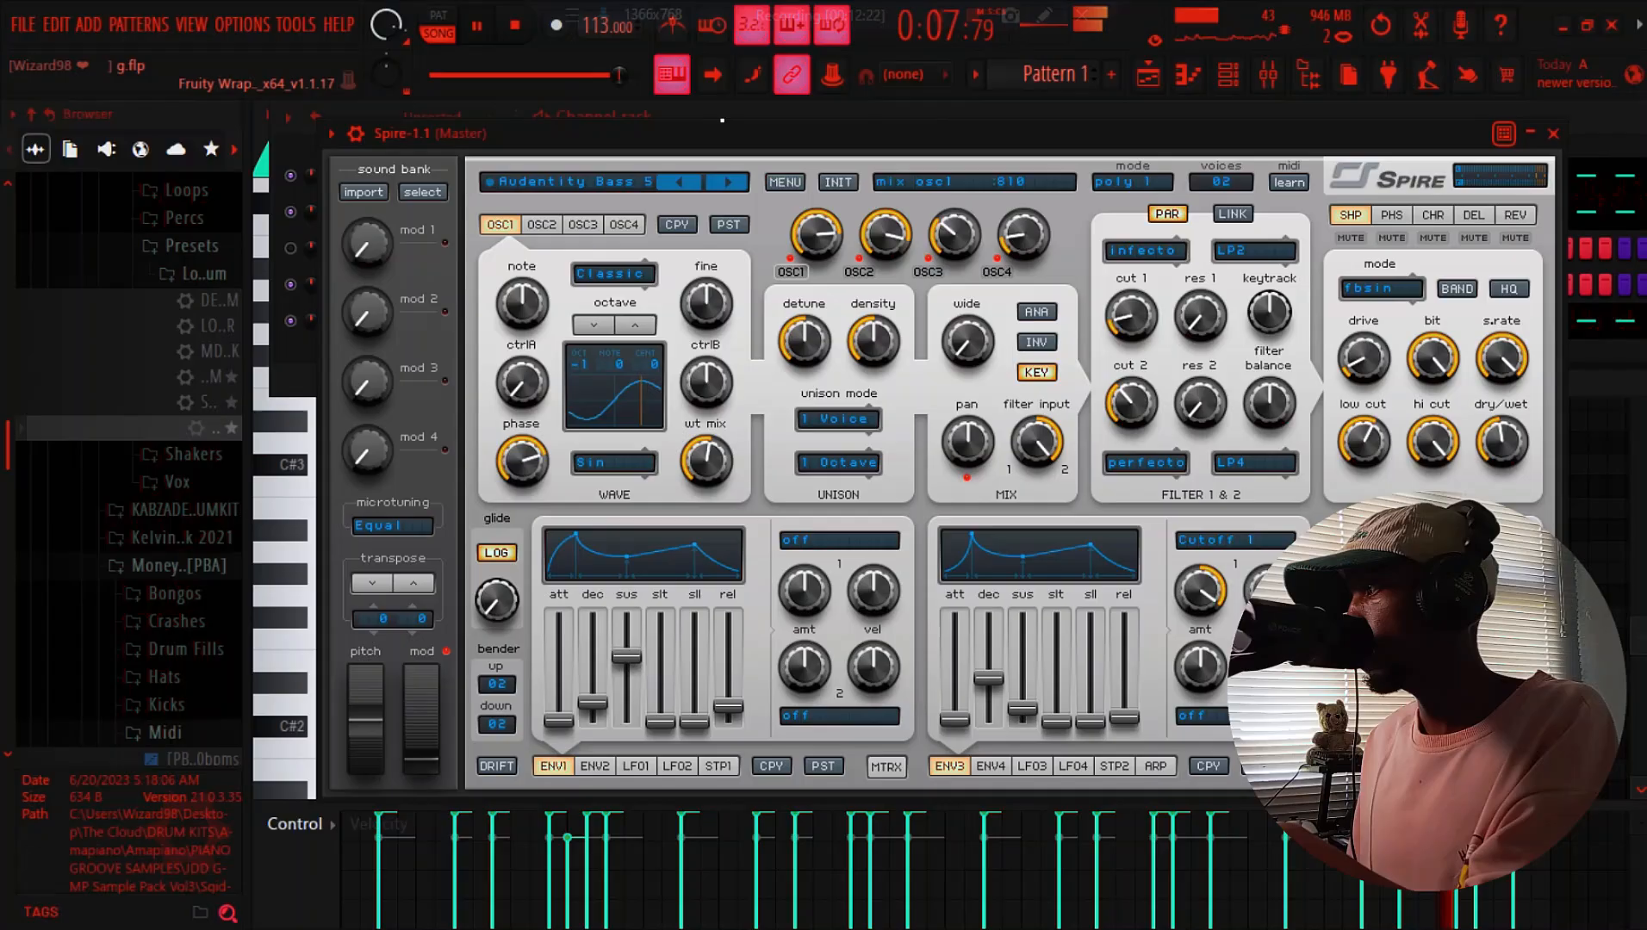
click(719, 114)
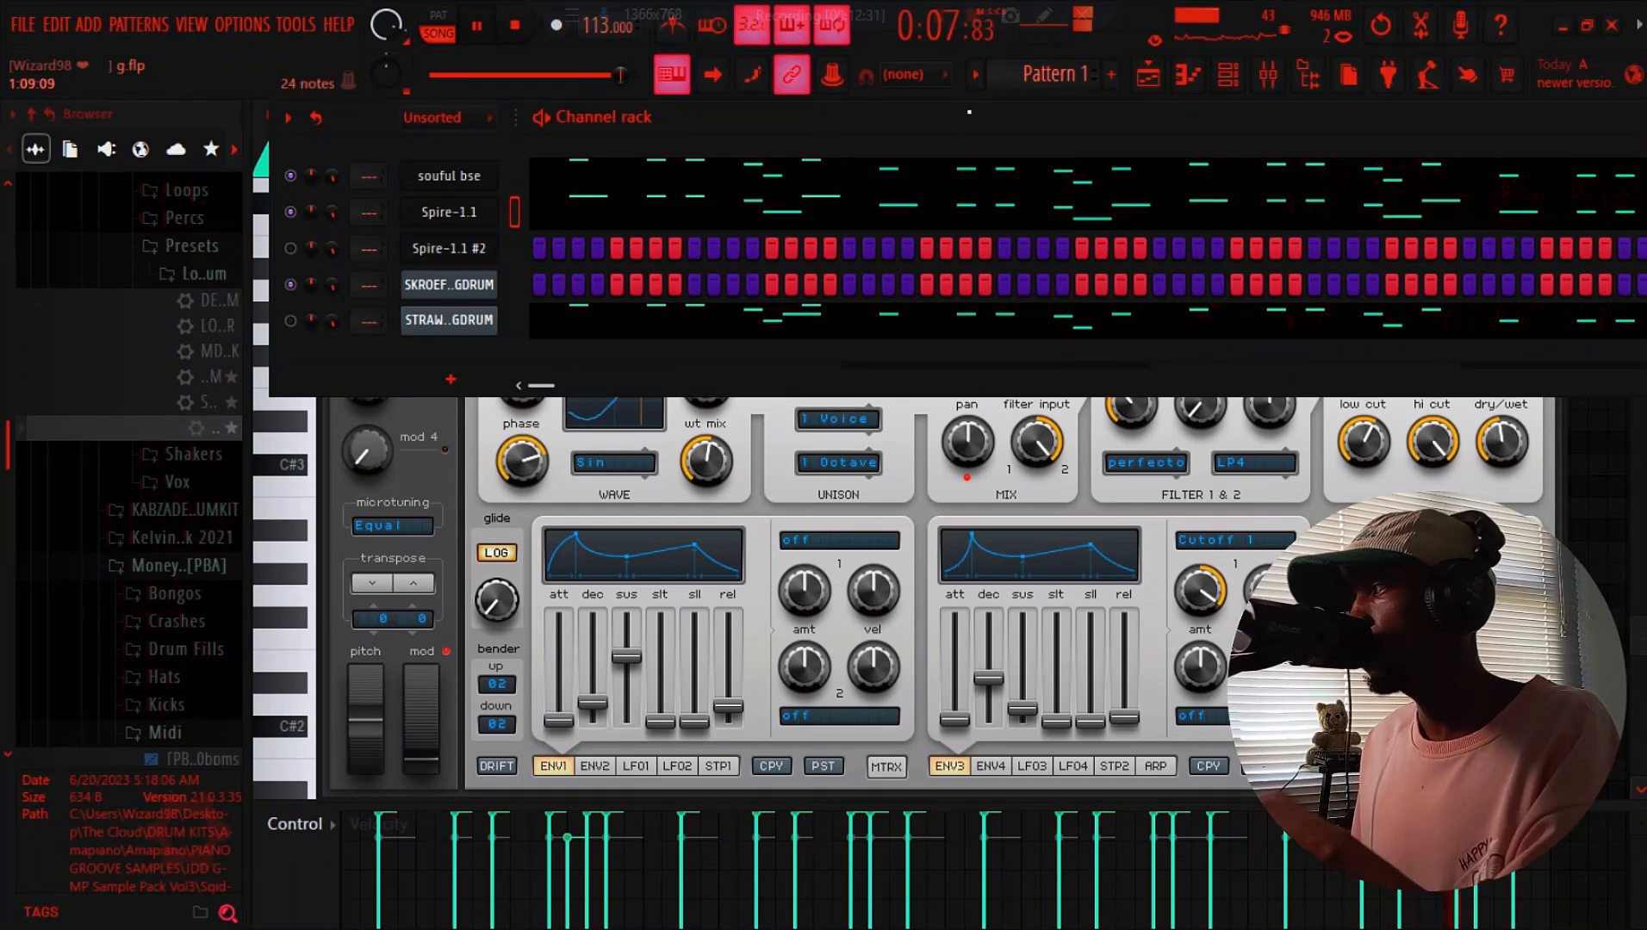
Return to the playlist, save the project and stop playback
click(1147, 75)
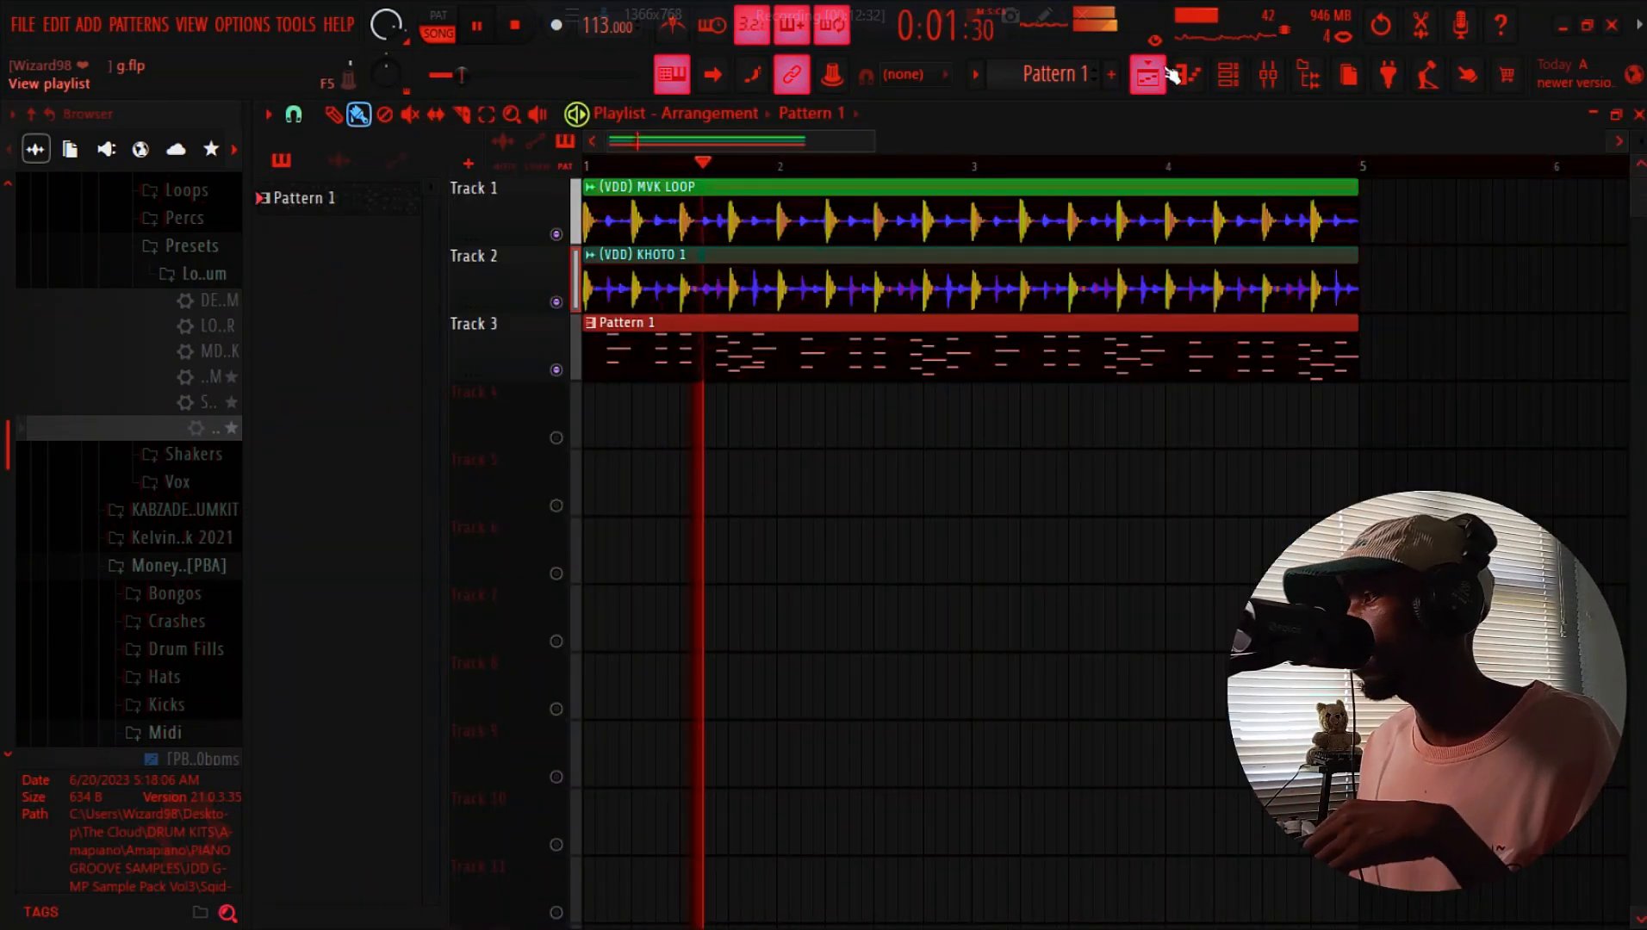
click(23, 24)
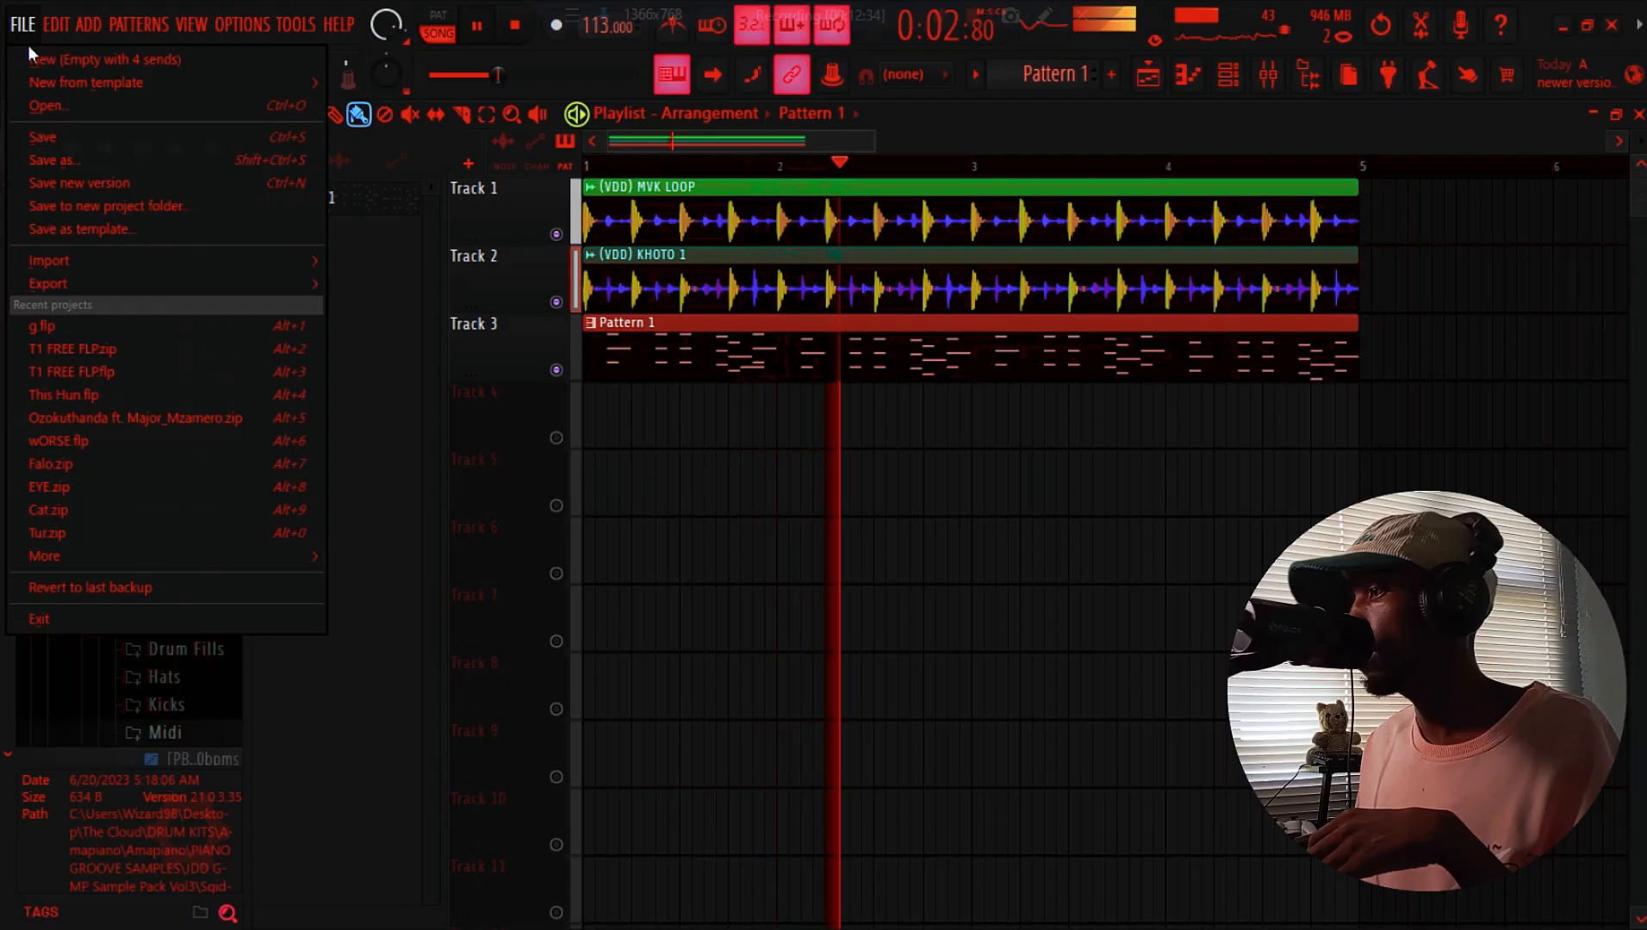
click(43, 136)
key(space)
Lower the Spire-1.1 notes in Pattern 1 by one octave and play the arrangement back
click(1232, 75)
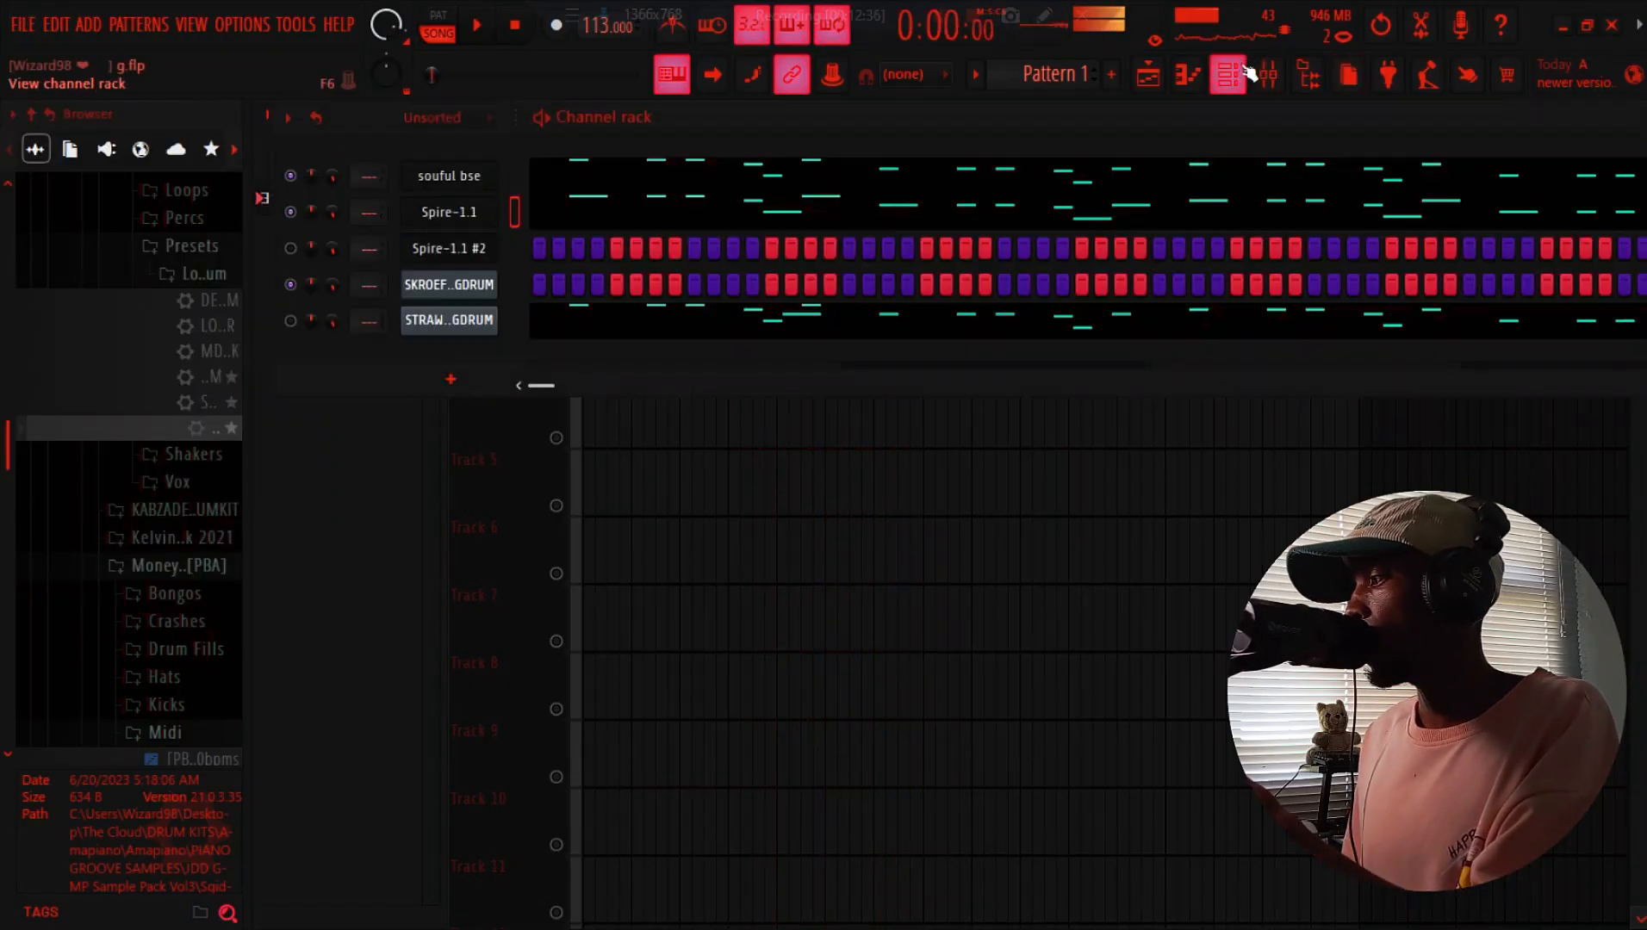
click(762, 207)
key(ctrl+Down)
key(space)
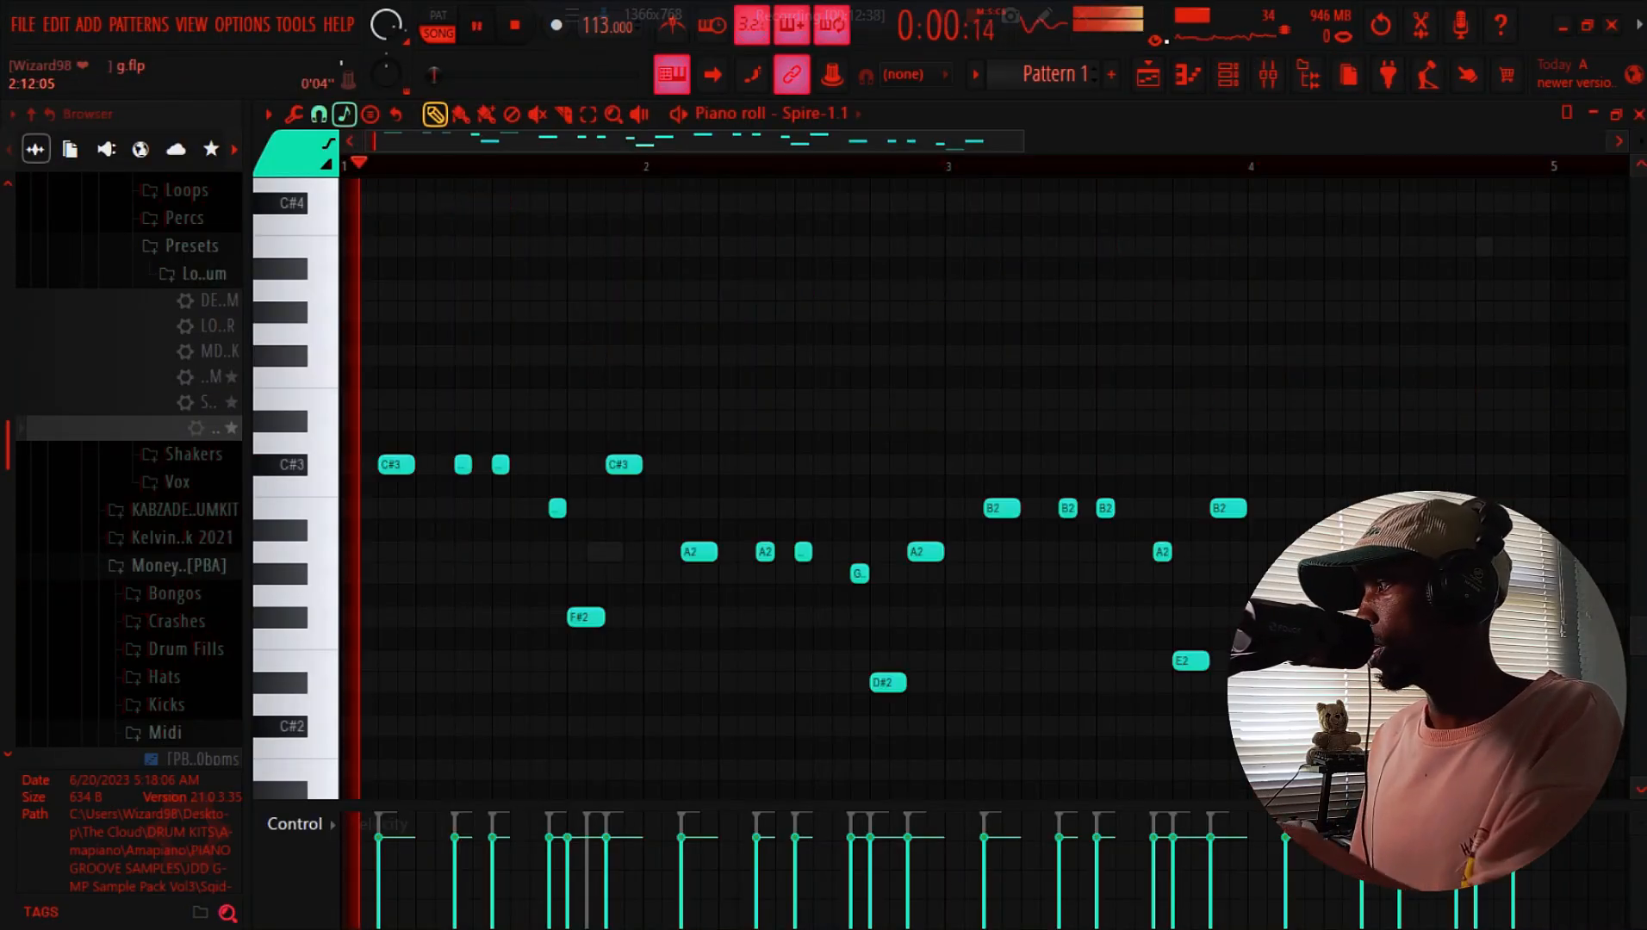
click(1160, 82)
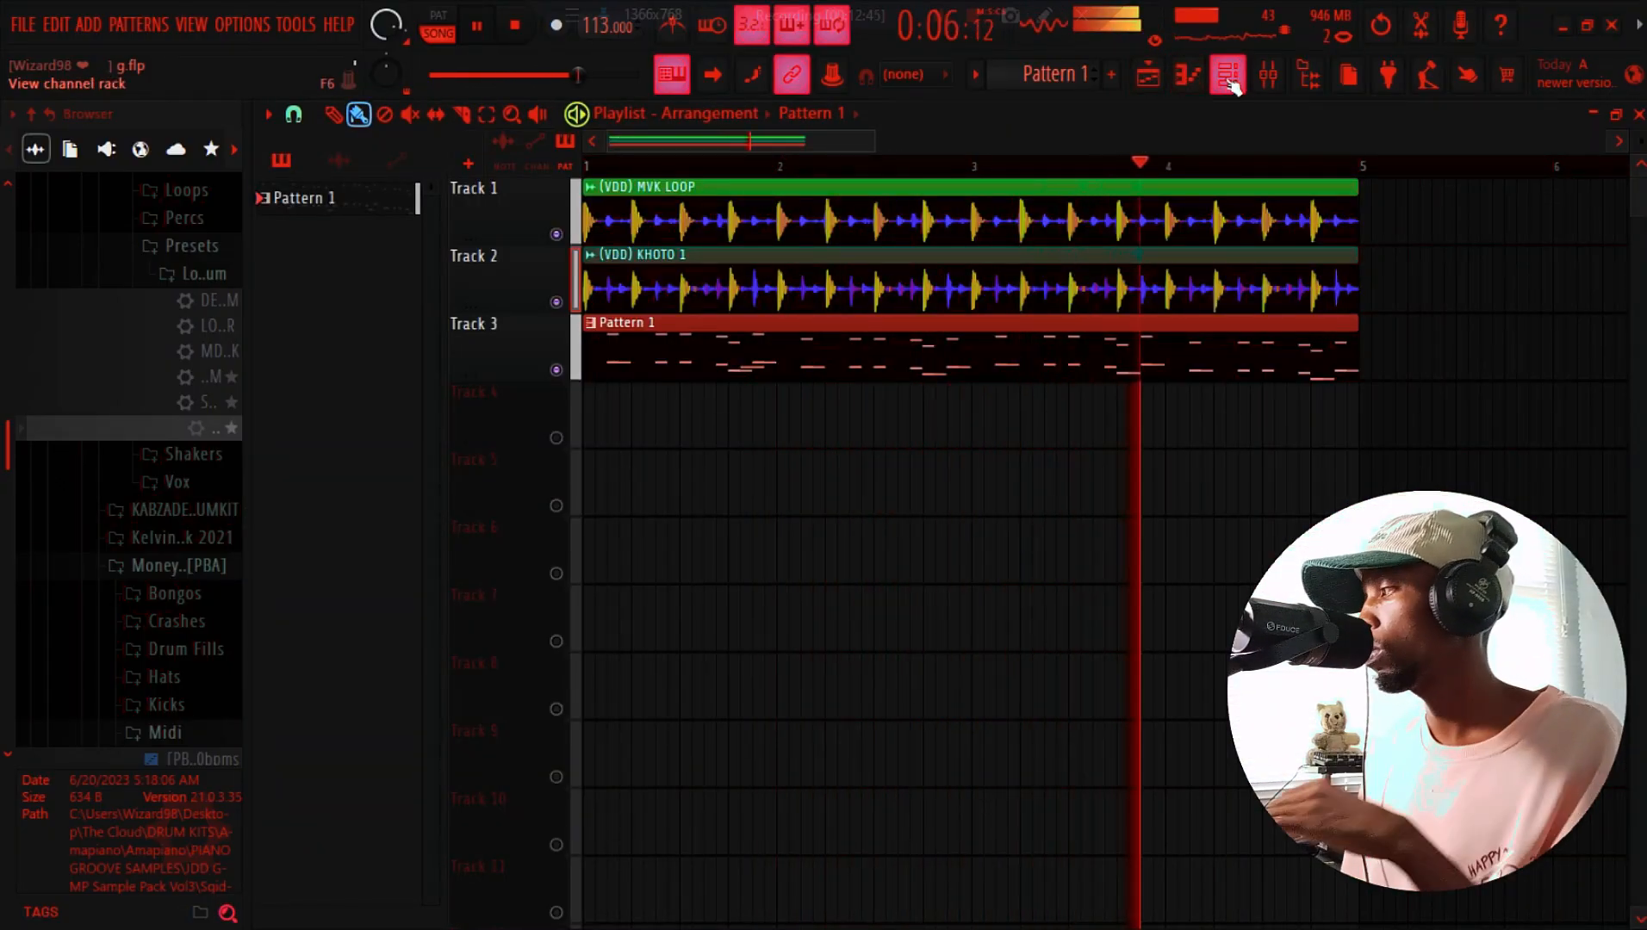
key(space)
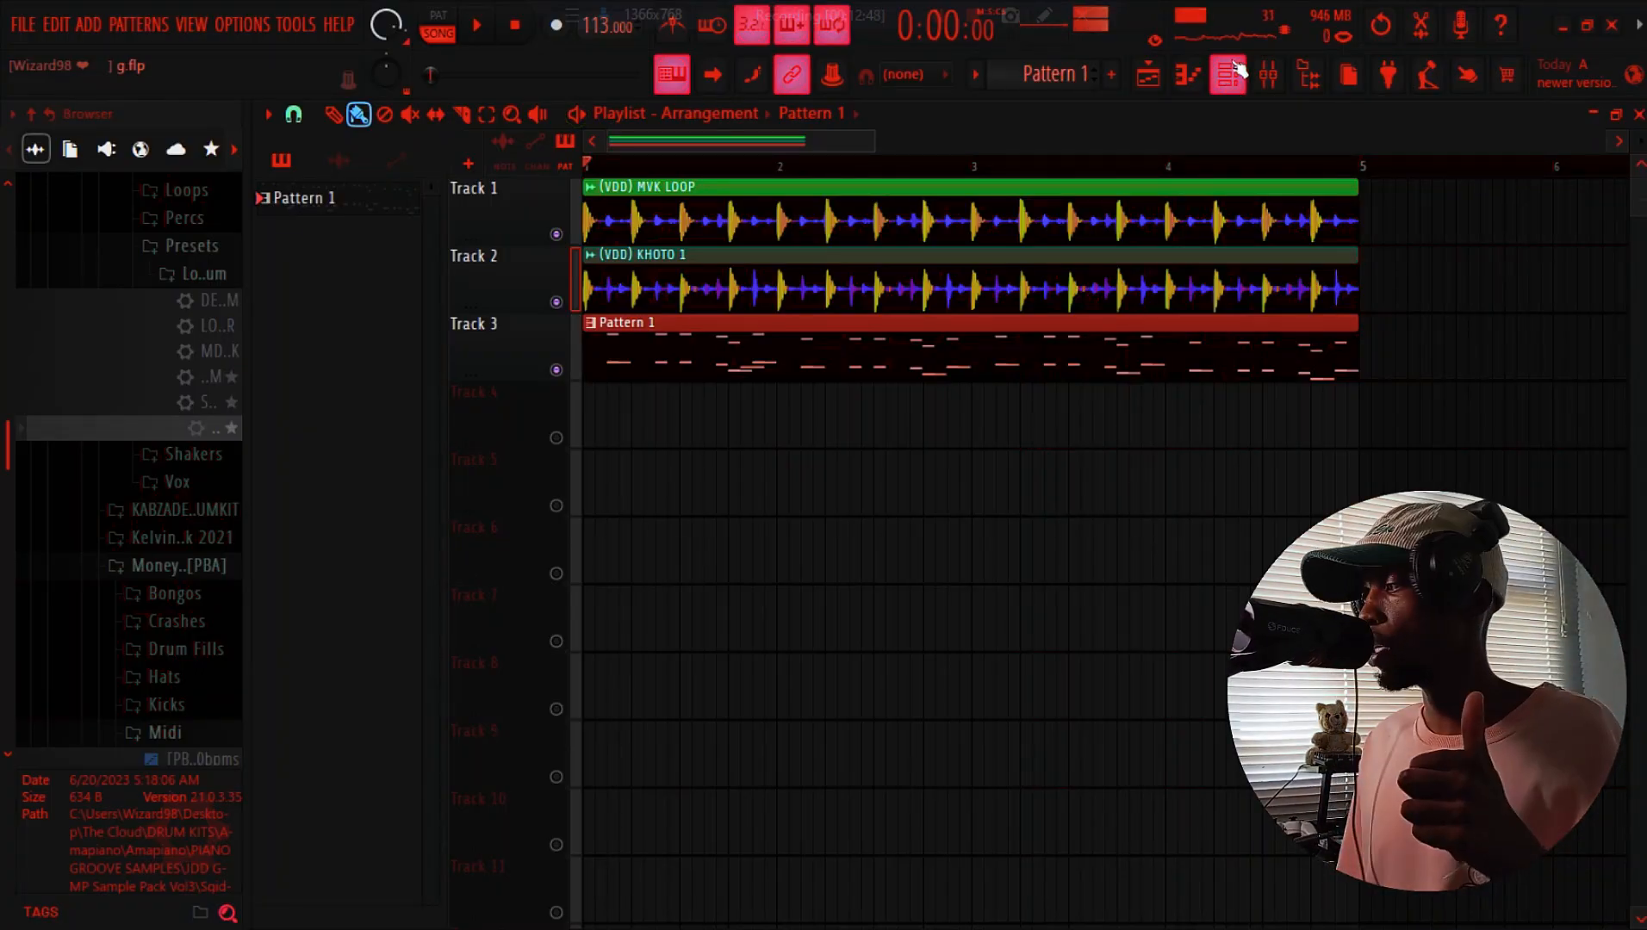
Replace the Pattern 1 clip on Track 3 with a clip of a new Pattern 2, spanning bars 1 to 4
right_click(836, 362)
click(1111, 75)
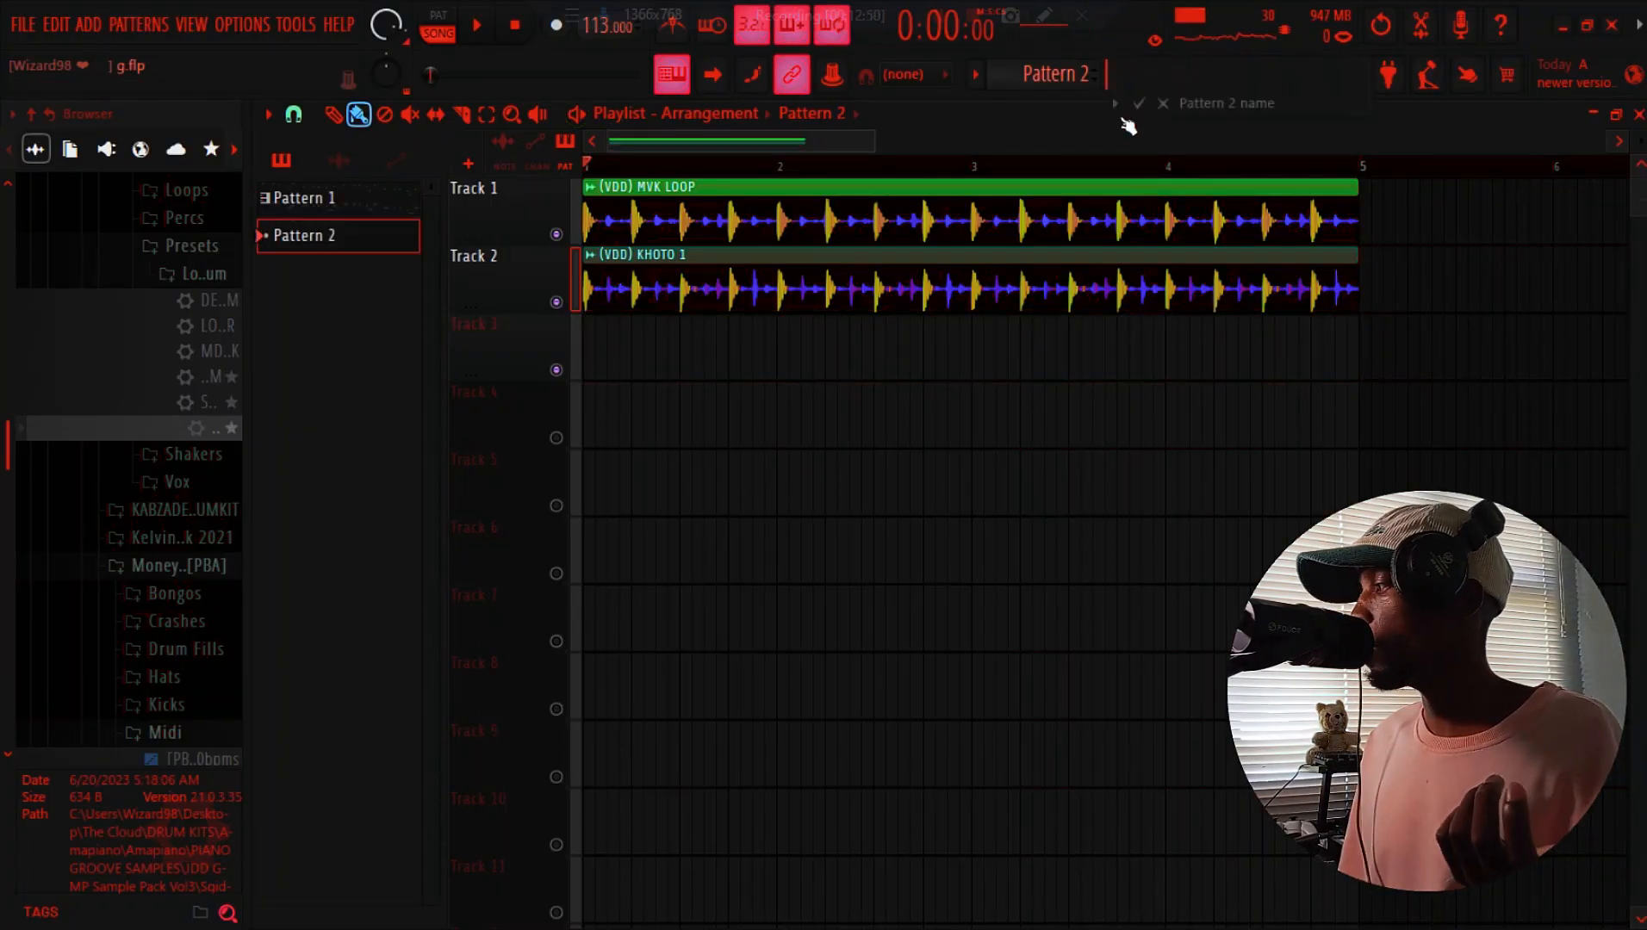
click(607, 348)
drag(730, 362, 1344, 385)
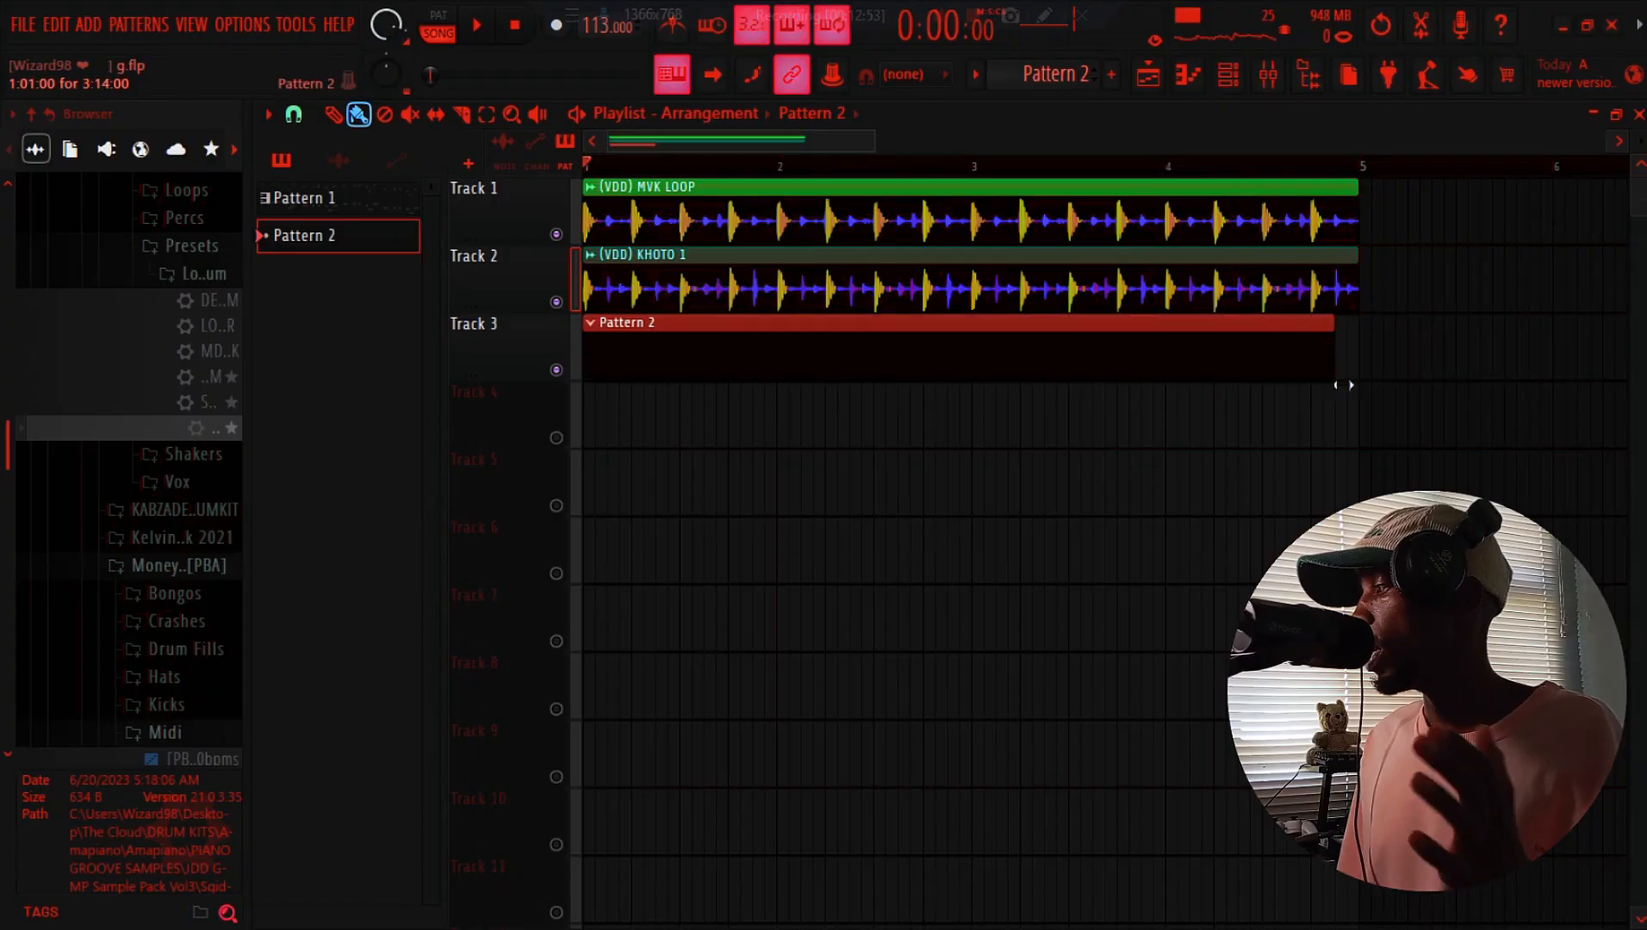
Add a Lounge Lizard EP-5 electric piano channel to the channel rack for Pattern 2
click(1229, 74)
click(1269, 74)
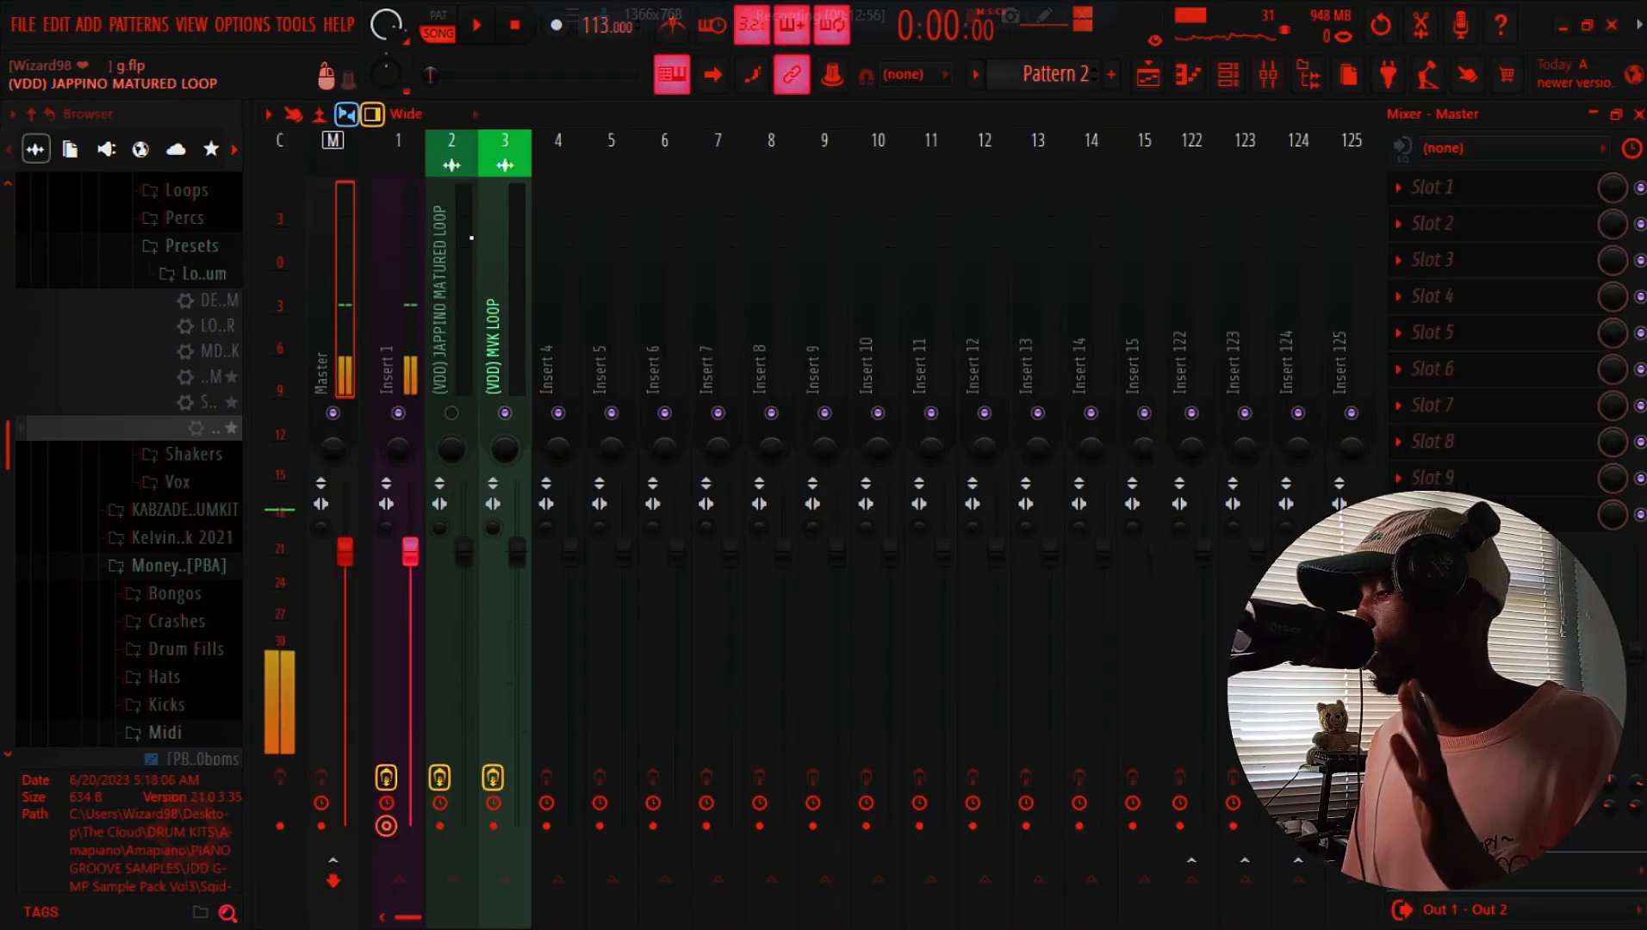
click(1150, 78)
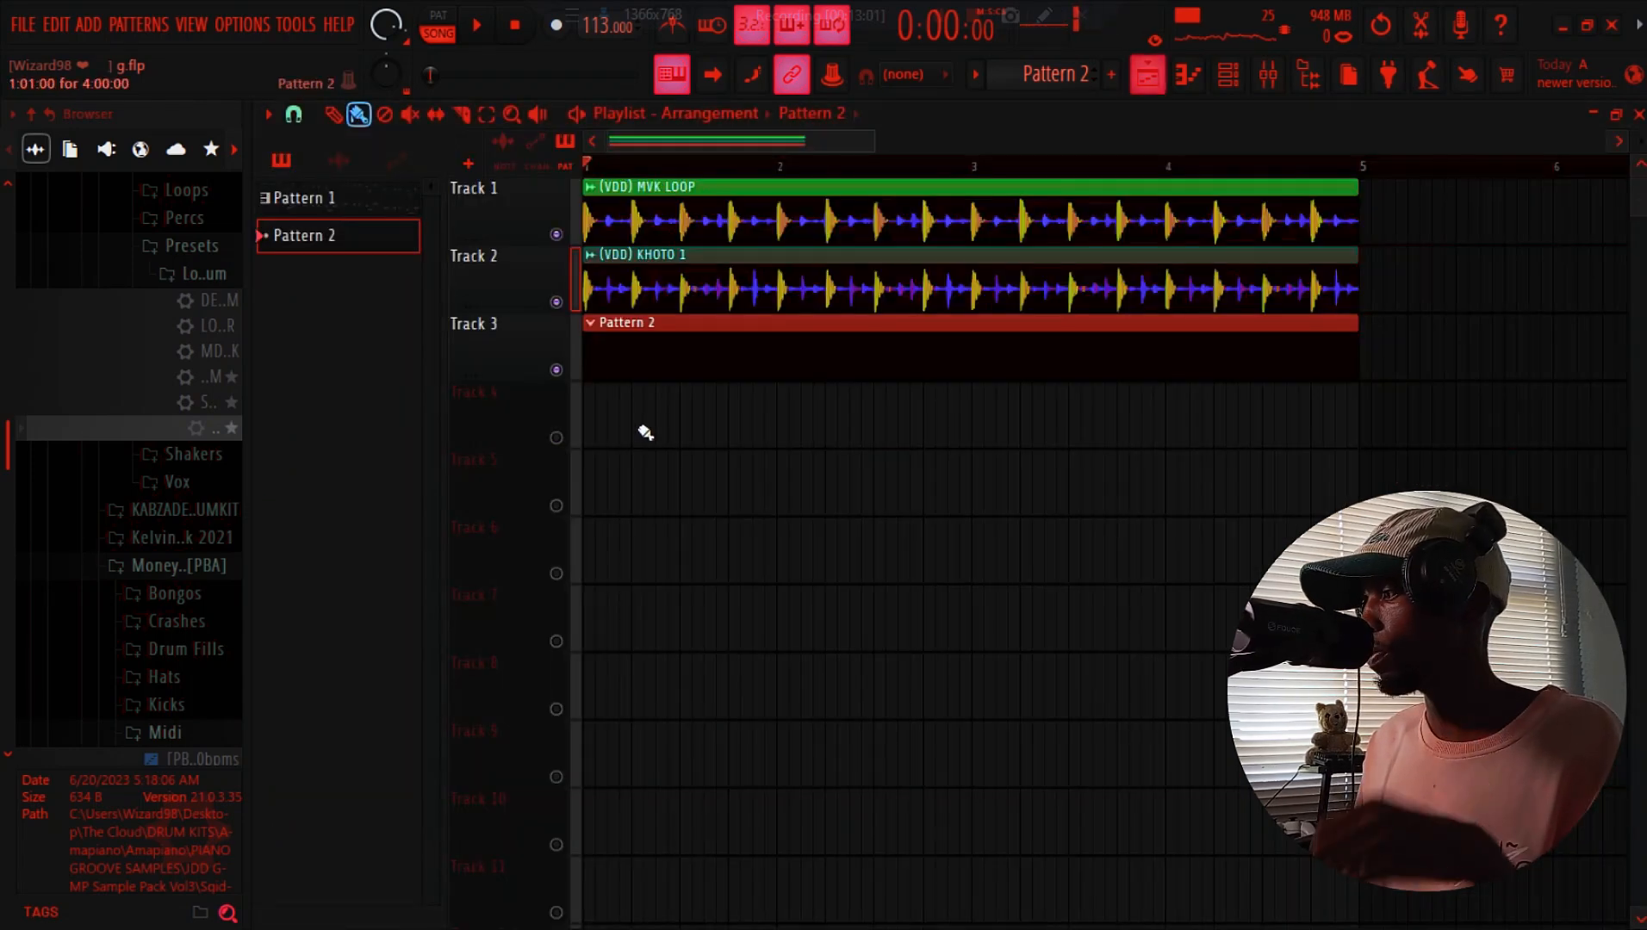
click(1221, 78)
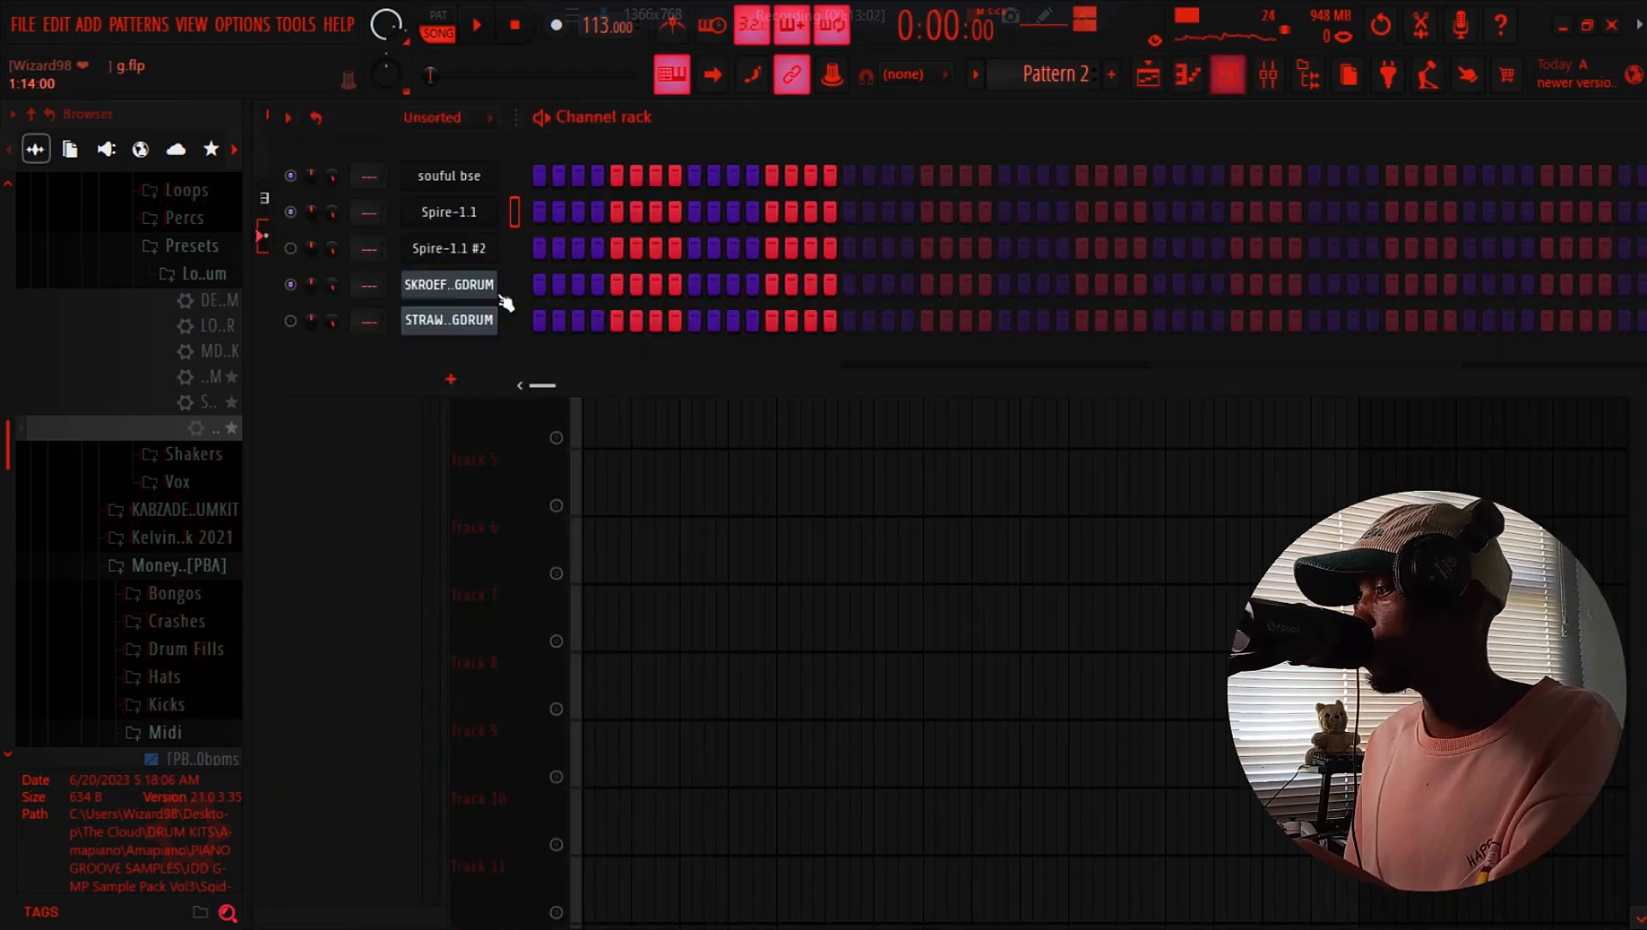
click(460, 375)
click(996, 401)
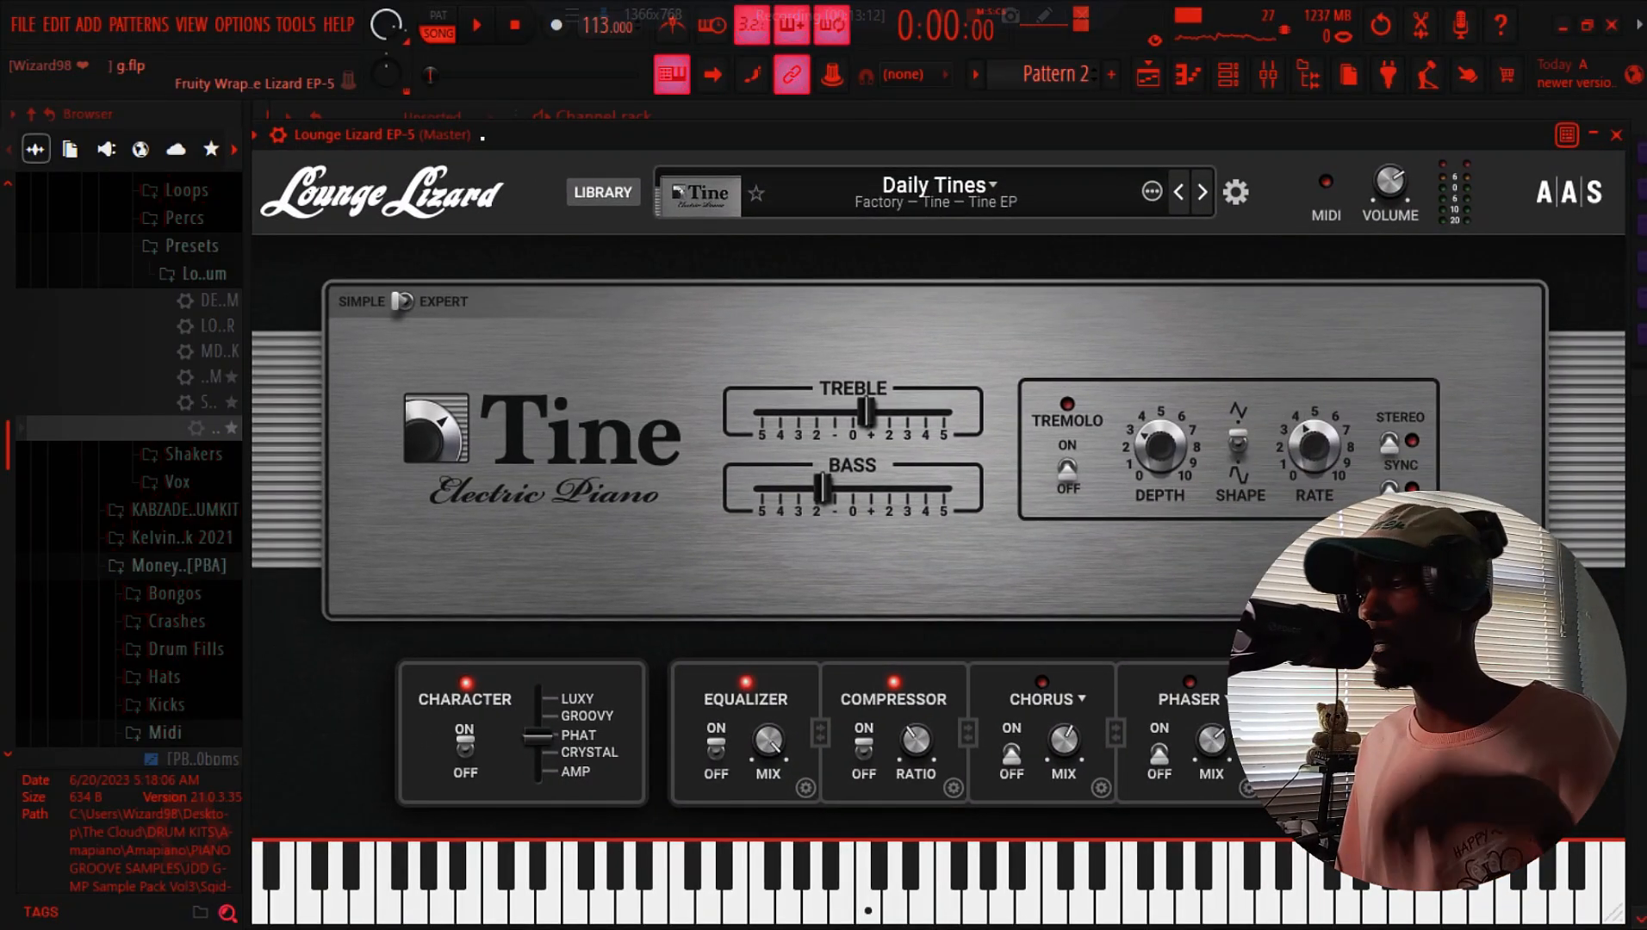
Switch Lounge Lizard EP-5 to its Expert view and move its window clear of the channel rack
click(391, 302)
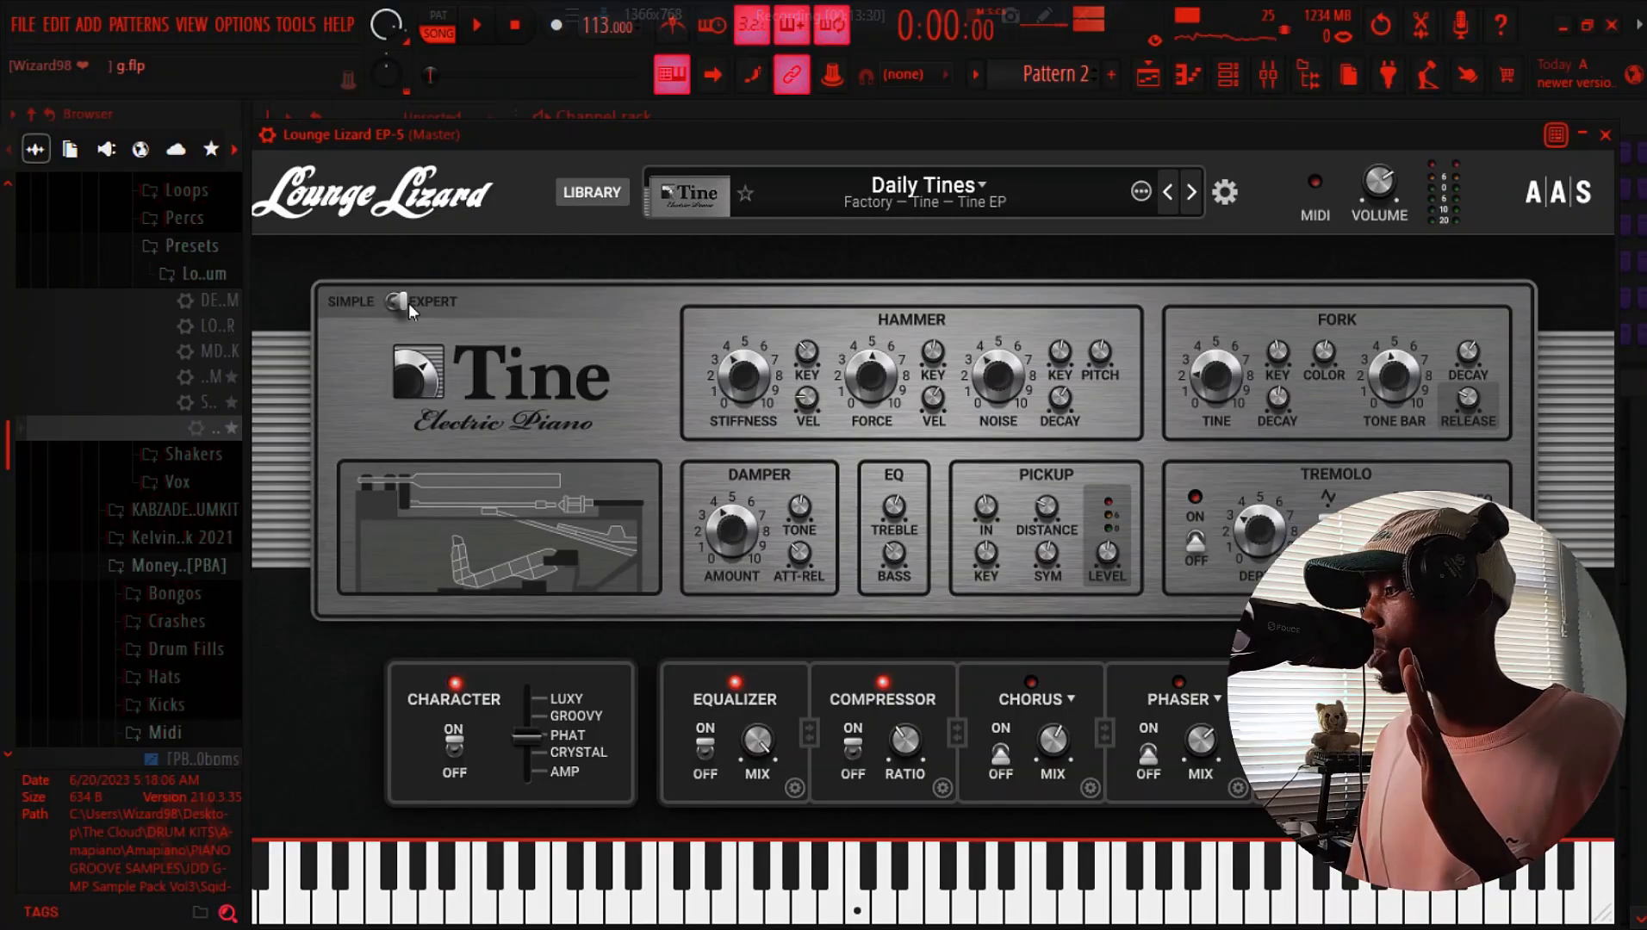
mouse_move(814, 128)
mouse_down()
mouse_move(812, 93)
mouse_move(874, 91)
mouse_move(834, 109)
mouse_move(840, 131)
mouse_move(831, 115)
mouse_up()
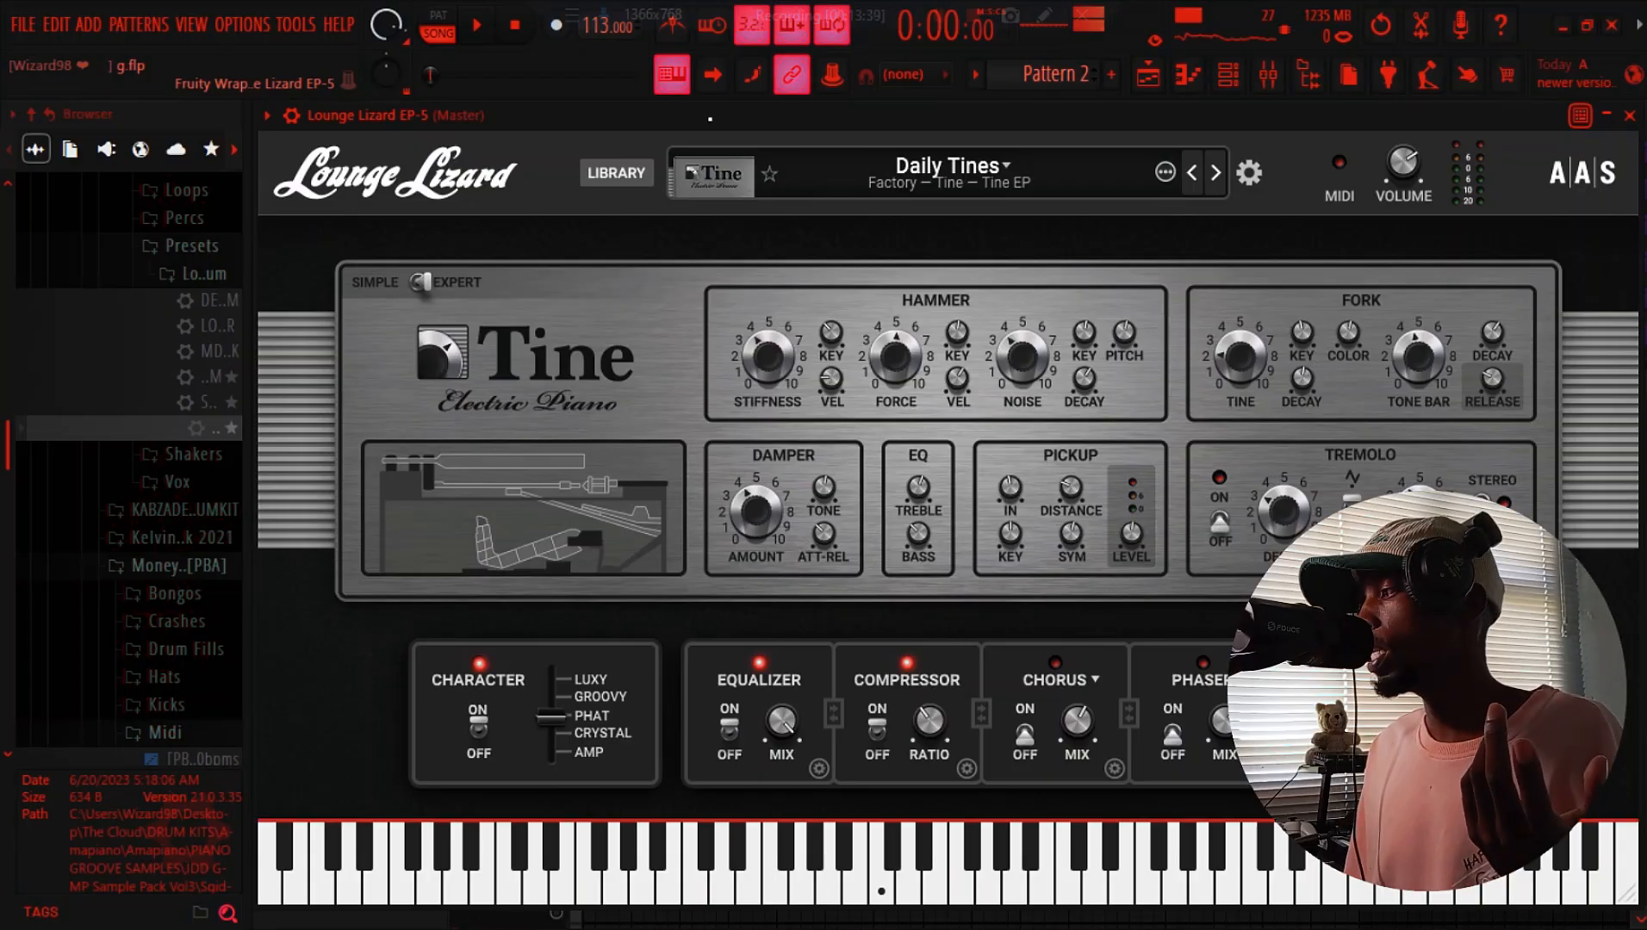
drag(710, 119, 714, 164)
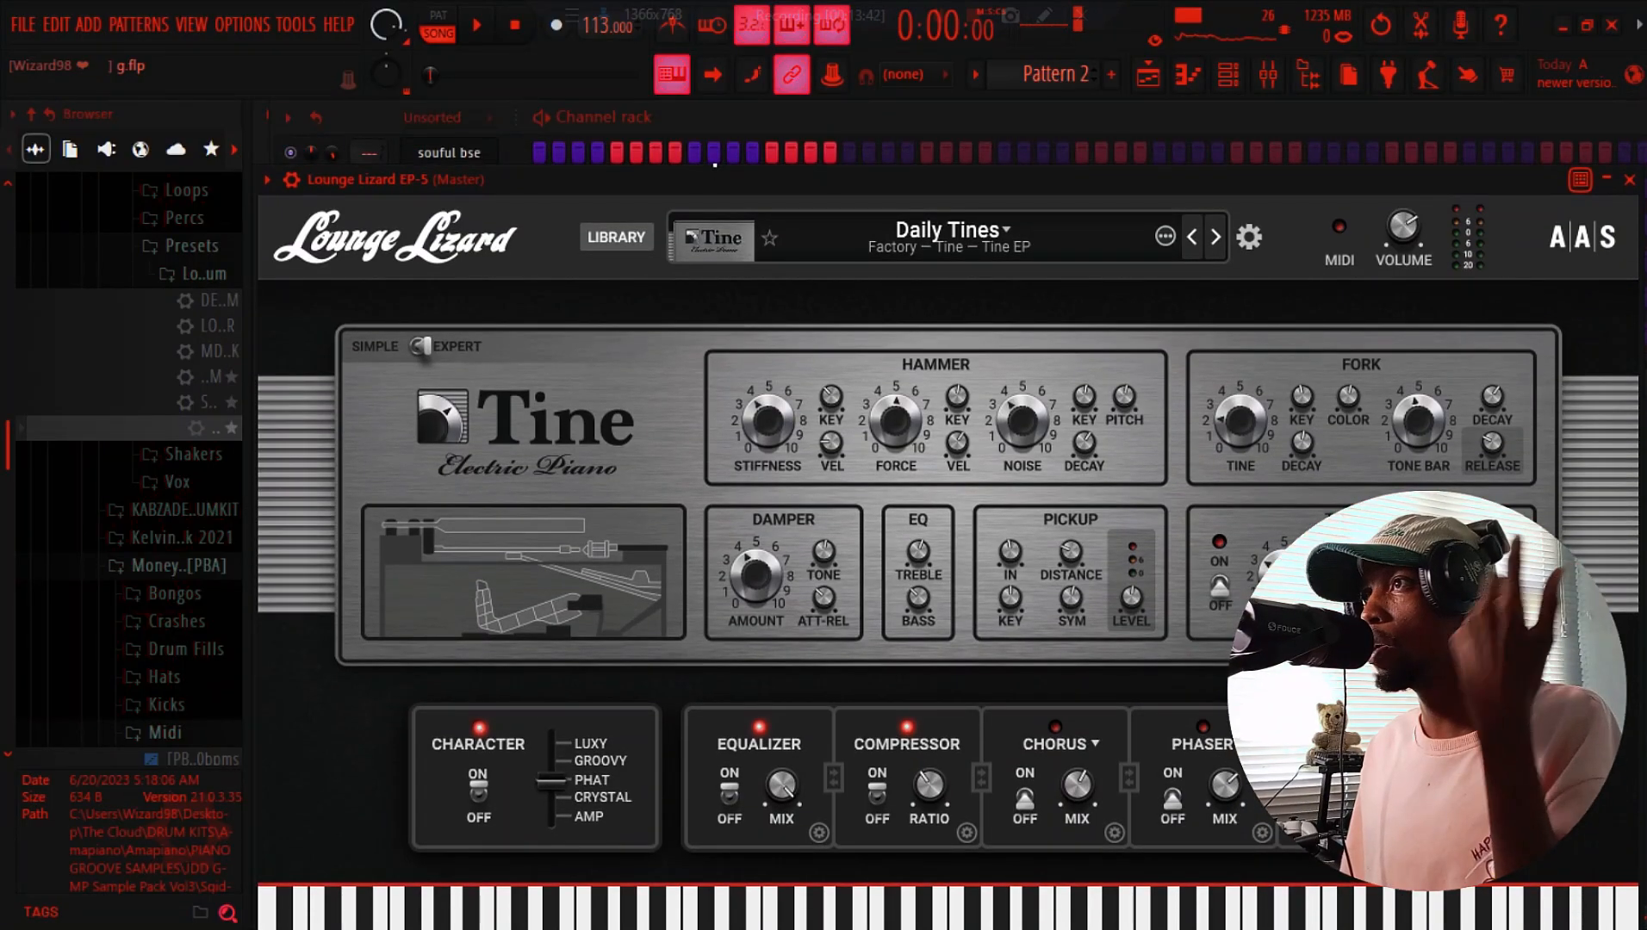
drag(714, 165, 714, 120)
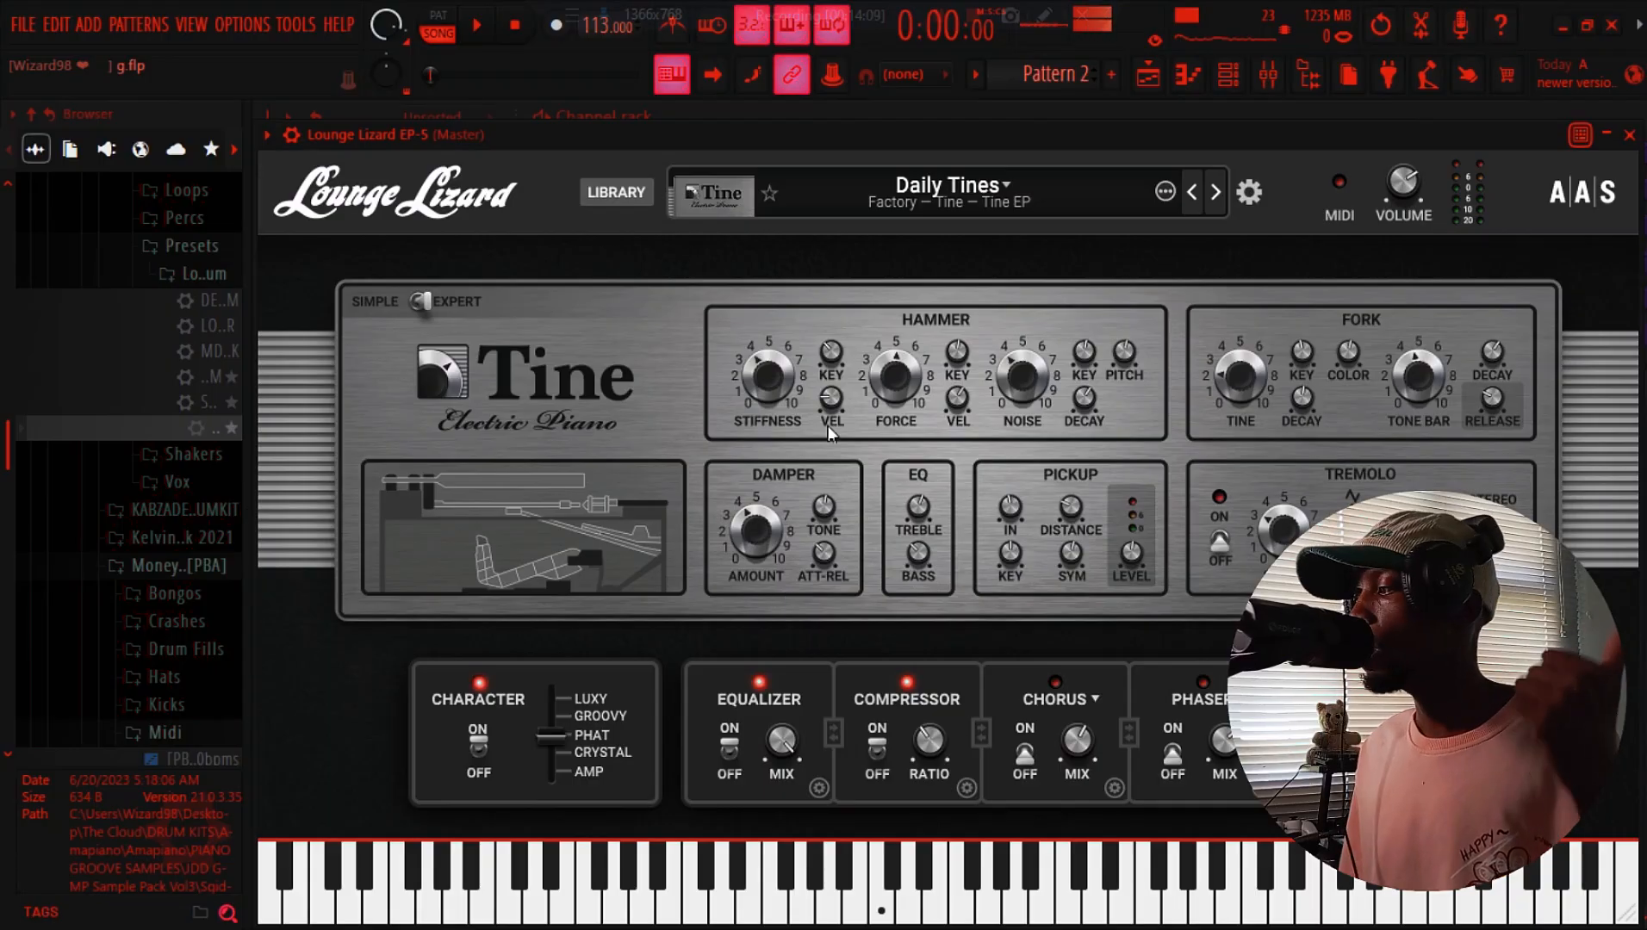
drag(675, 130, 852, 554)
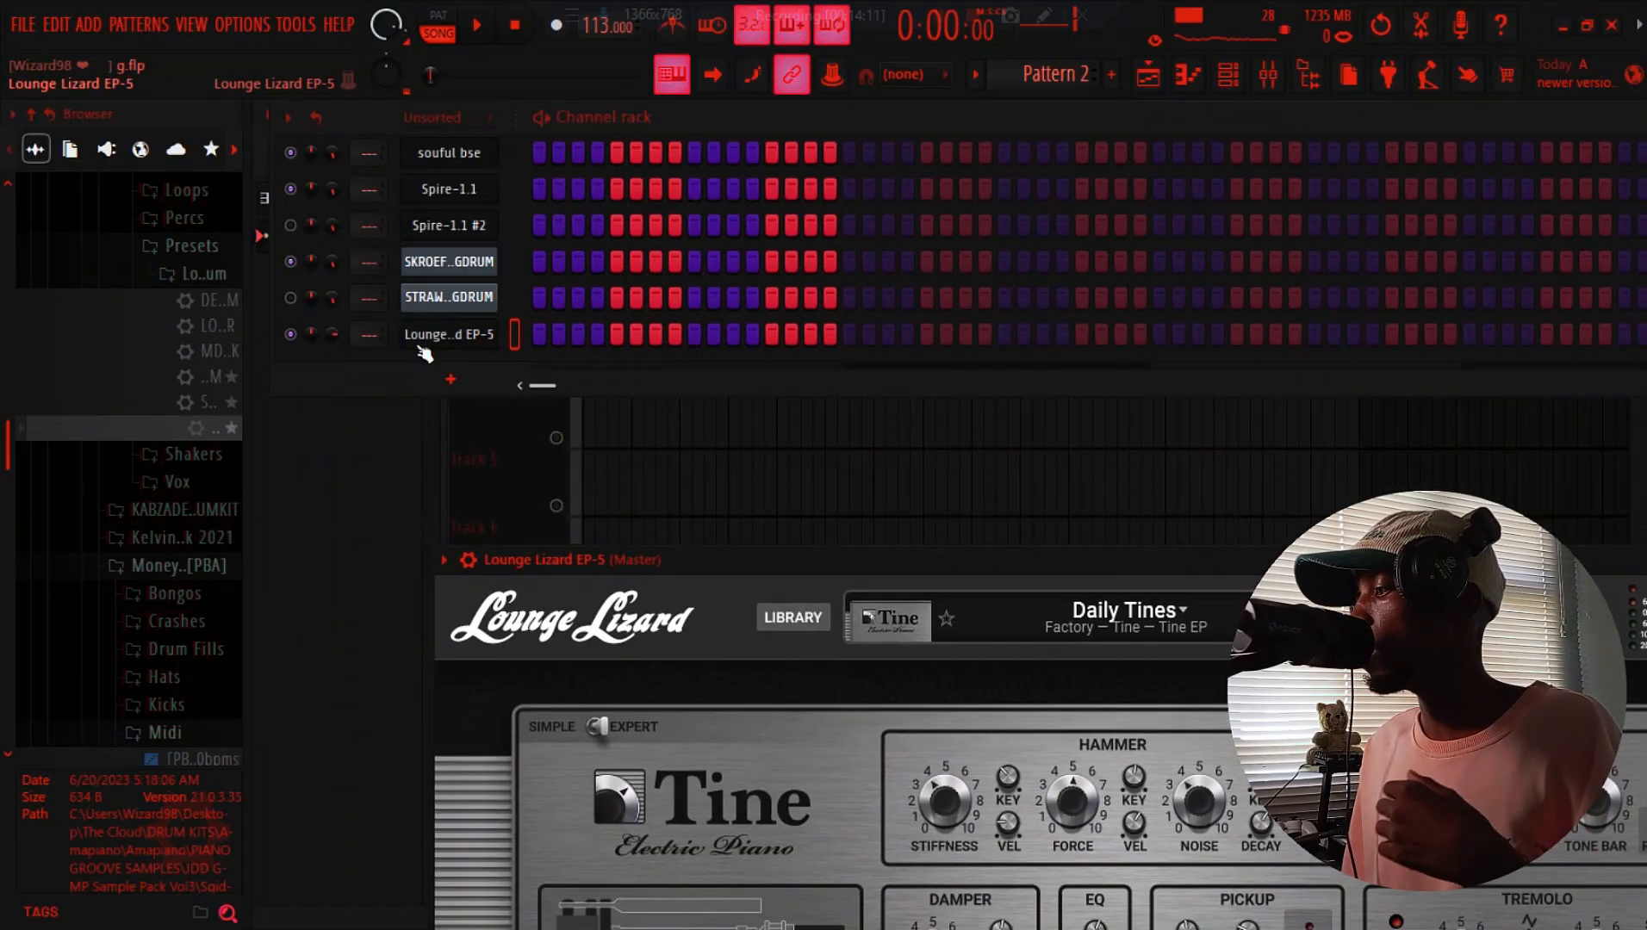
Paint F#2, A2 and C#3 as a chord at the start of bar 1 in the Lounge Lizard EP-5 piano roll
right_click(483, 334)
click(535, 338)
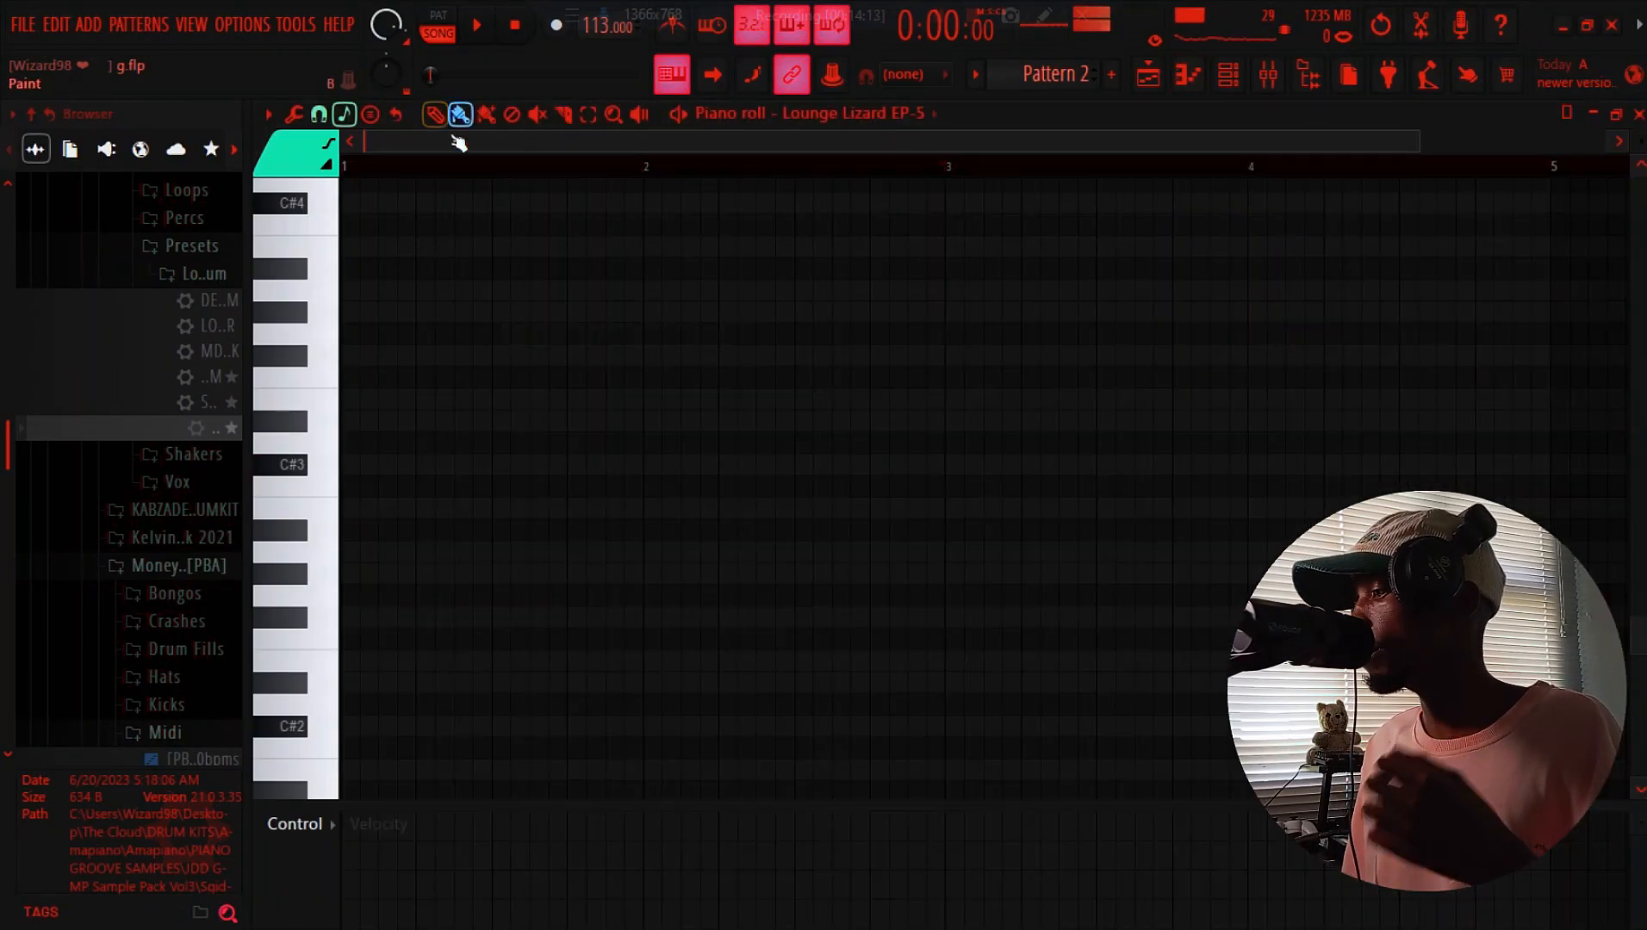
click(373, 485)
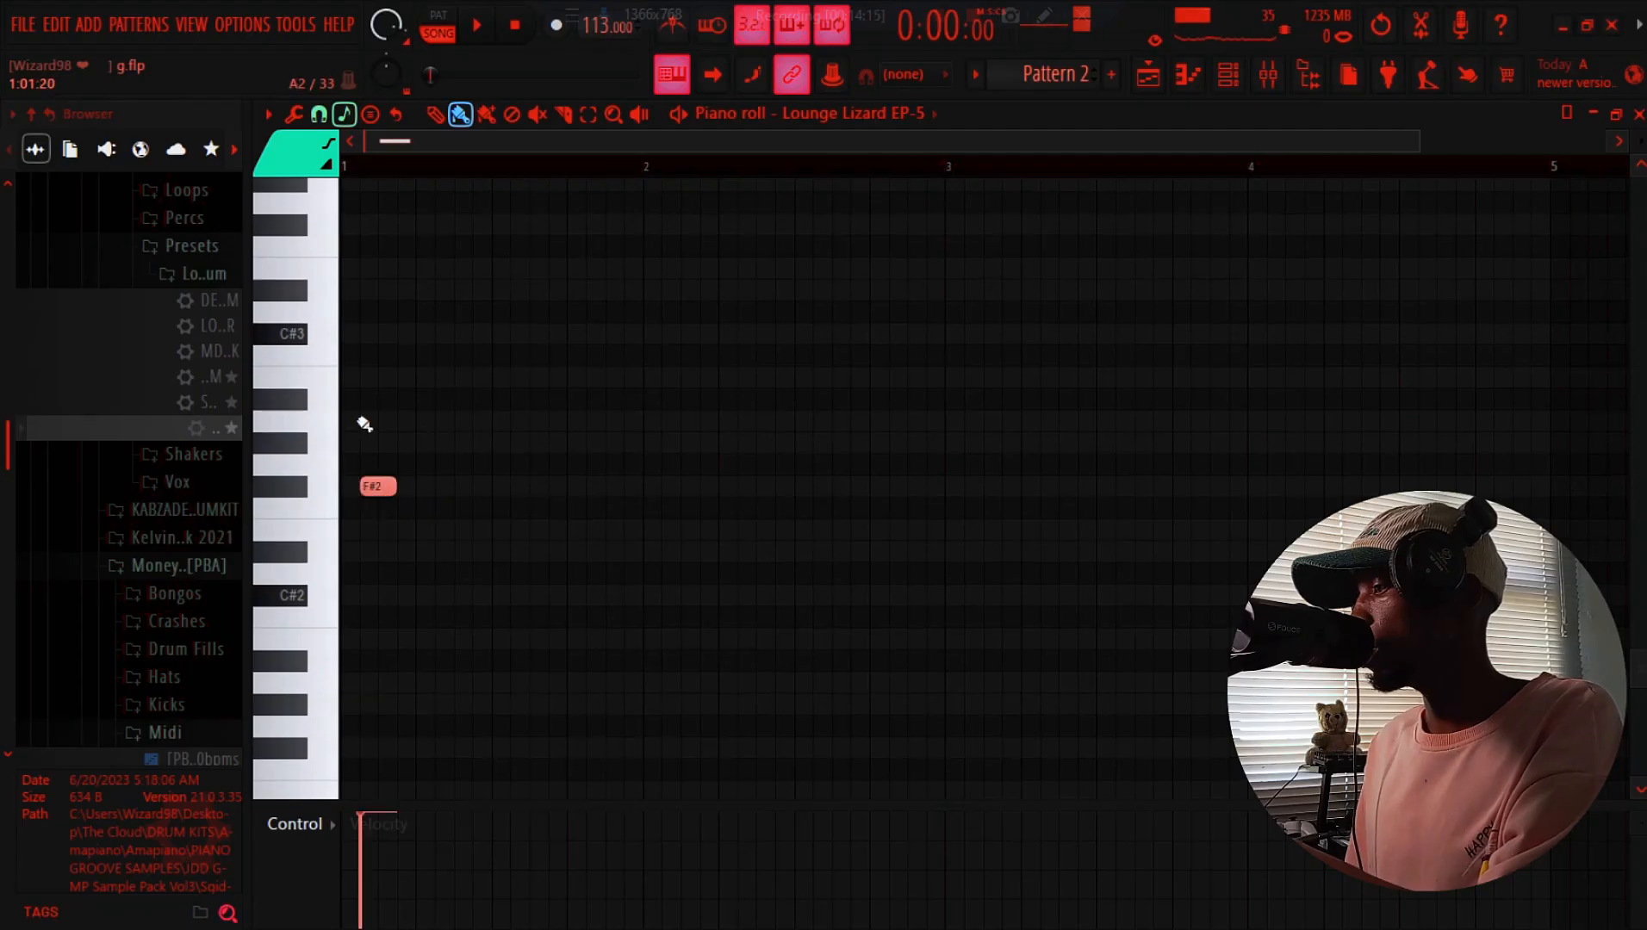
click(358, 421)
click(358, 334)
drag(379, 487, 361, 487)
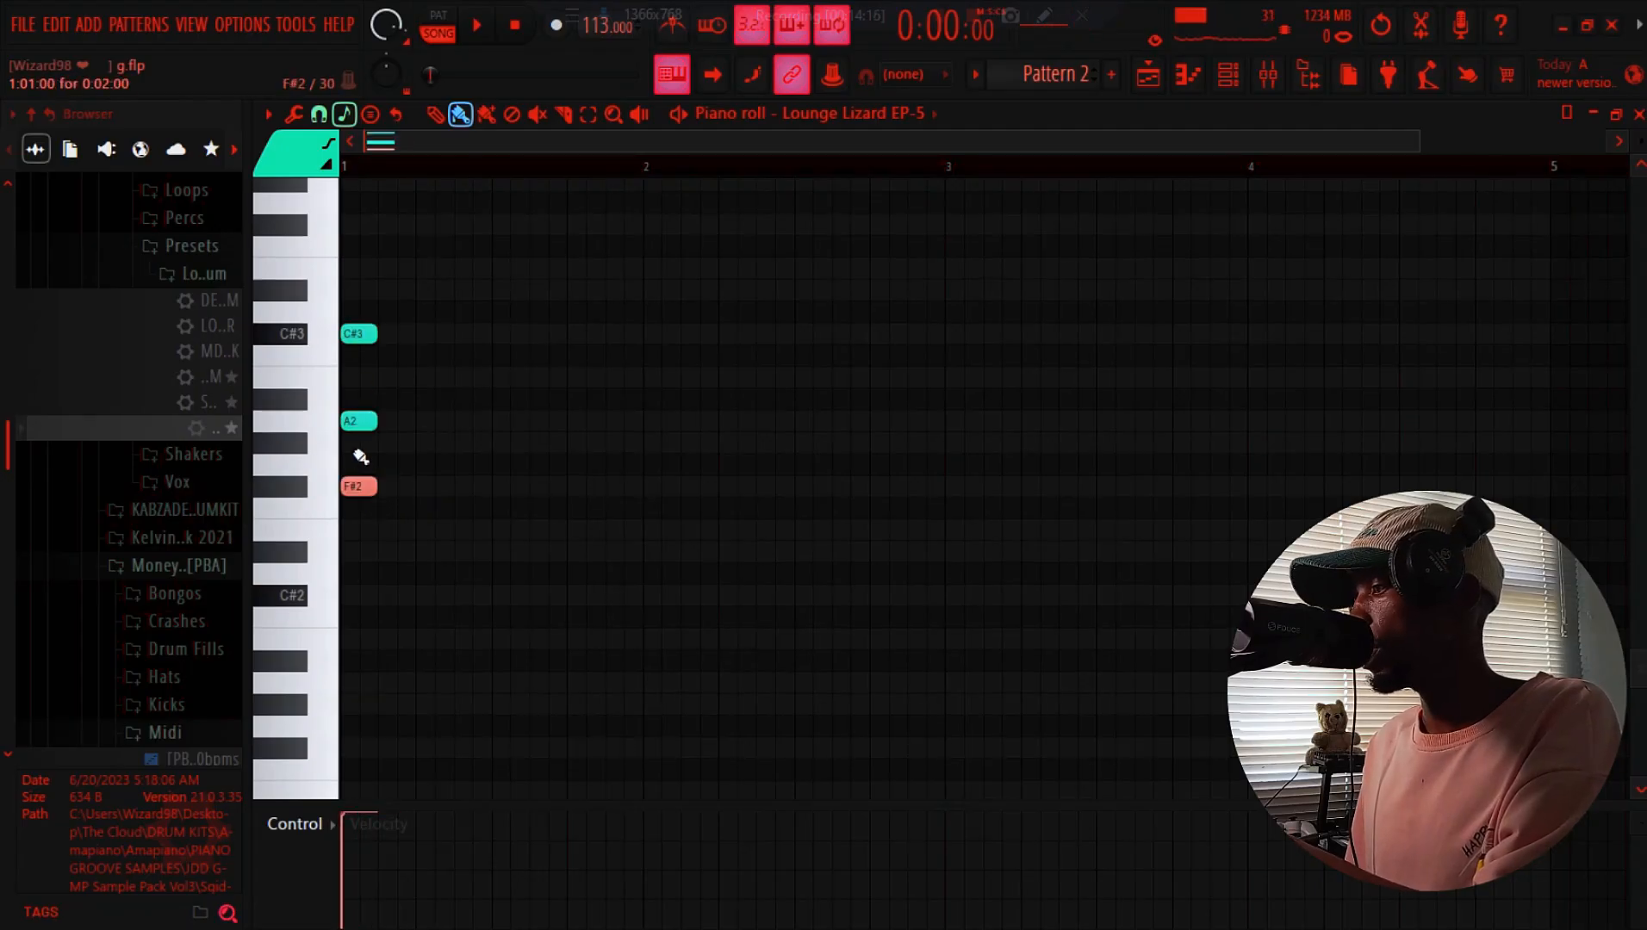
click(358, 443)
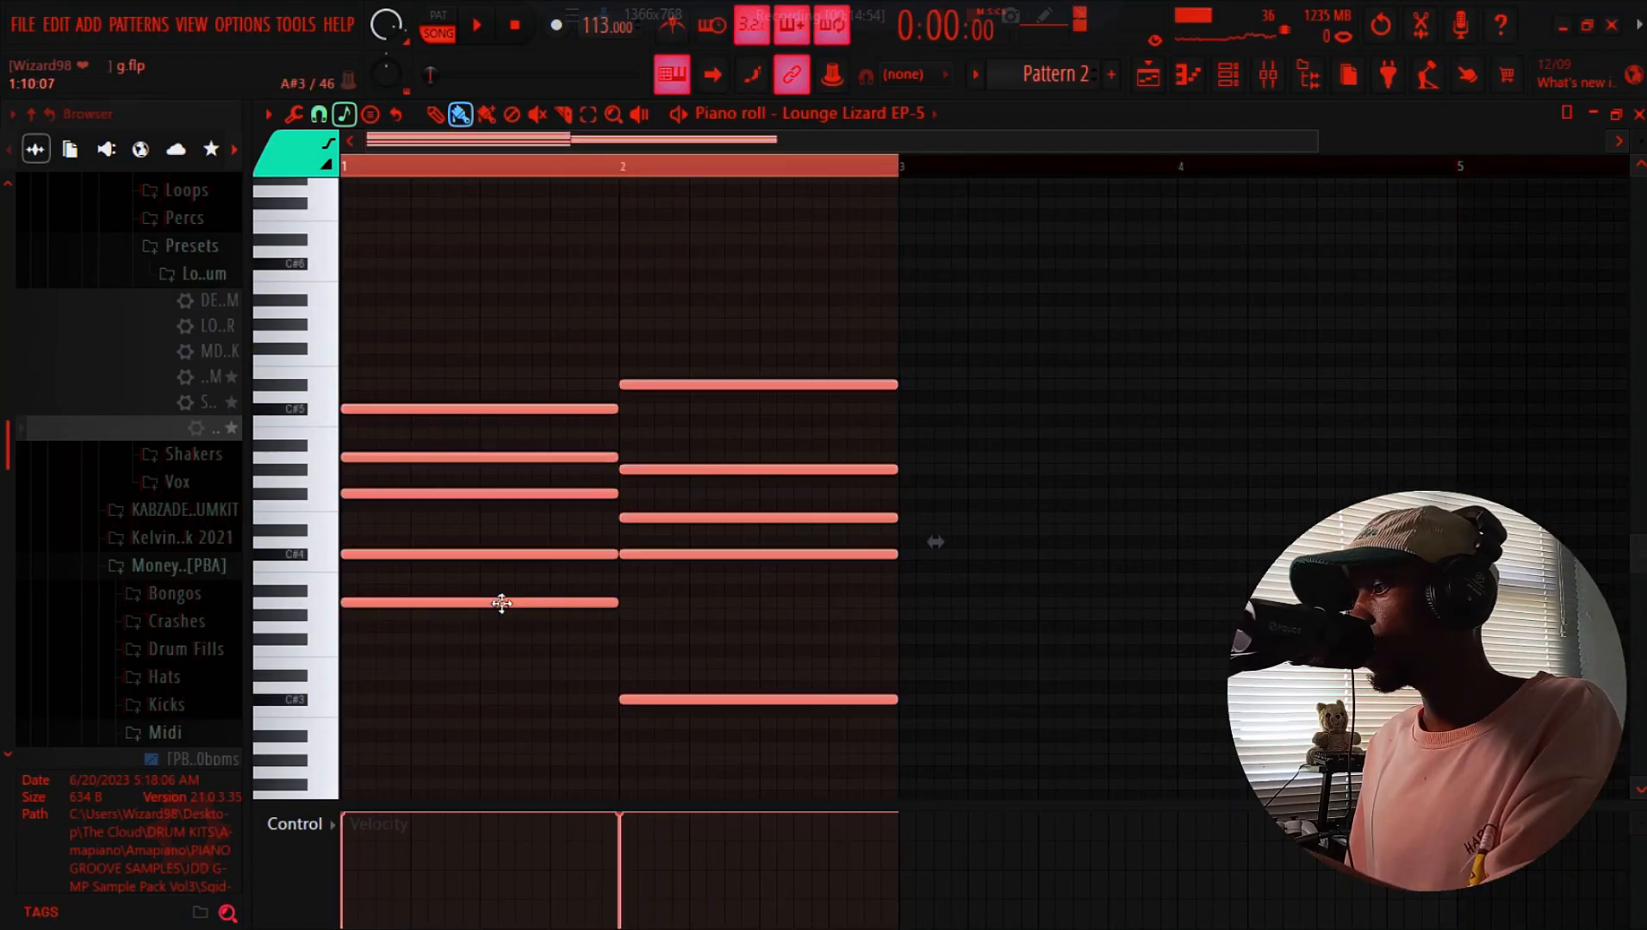
Duplicate the two chords from bars 1 and 2 into bars 3 and 4, clear the selection and play the pattern
mouse_move(500, 606)
mouse_down()
mouse_move(1114, 596)
mouse_move(1053, 603)
mouse_up()
key(space)
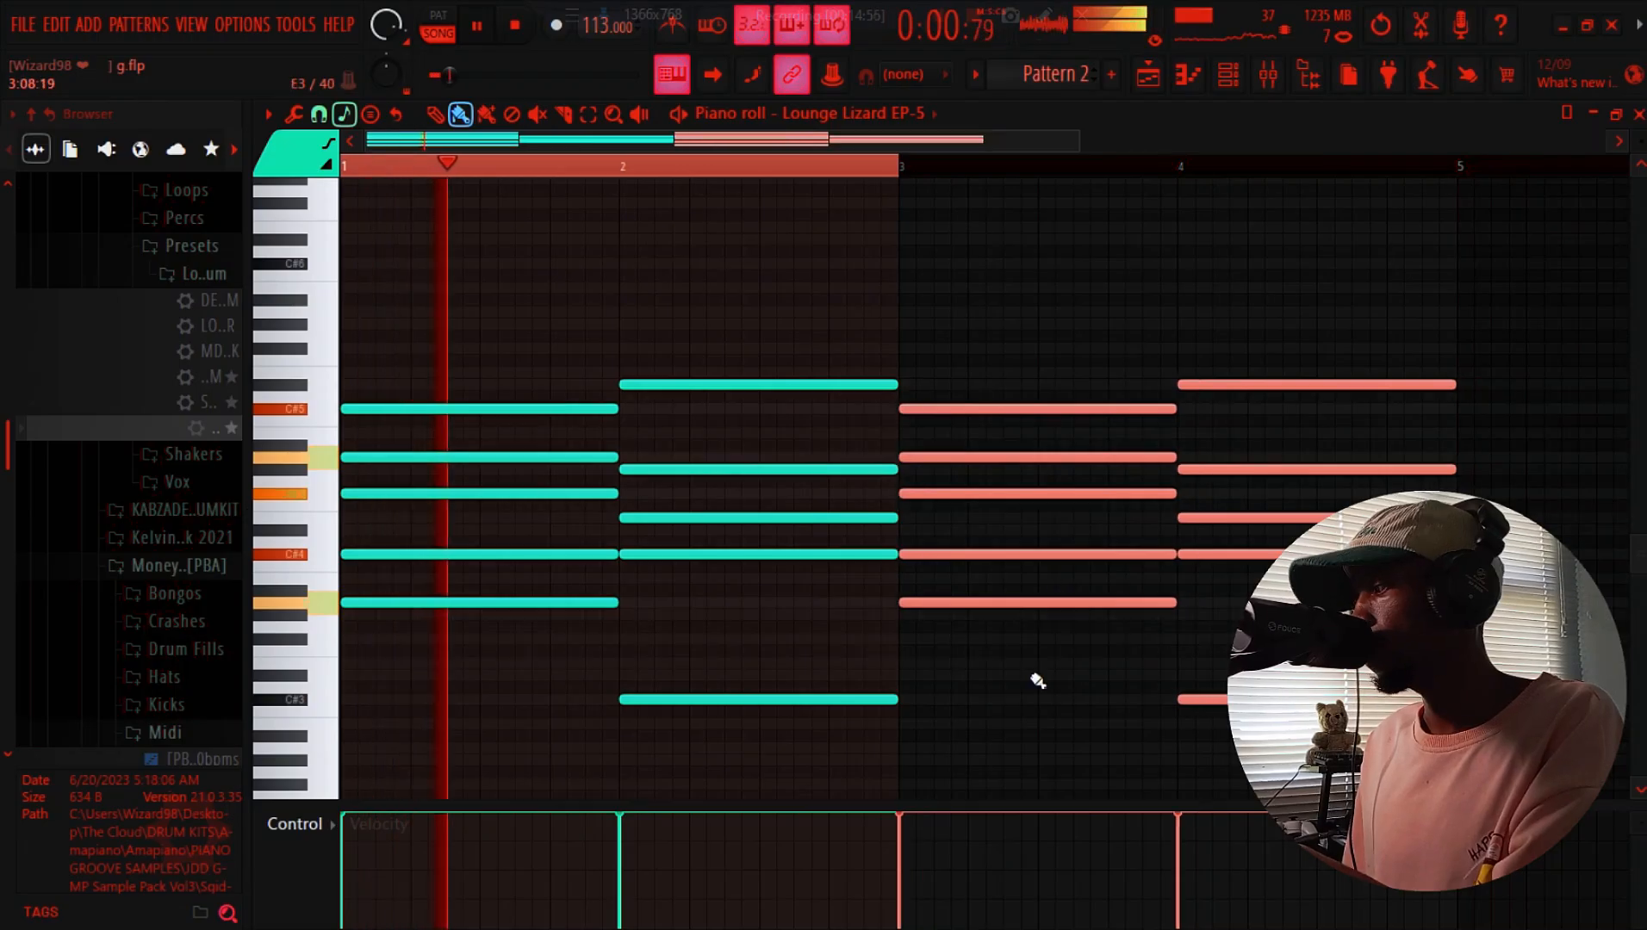
ctrl+click(1034, 680)
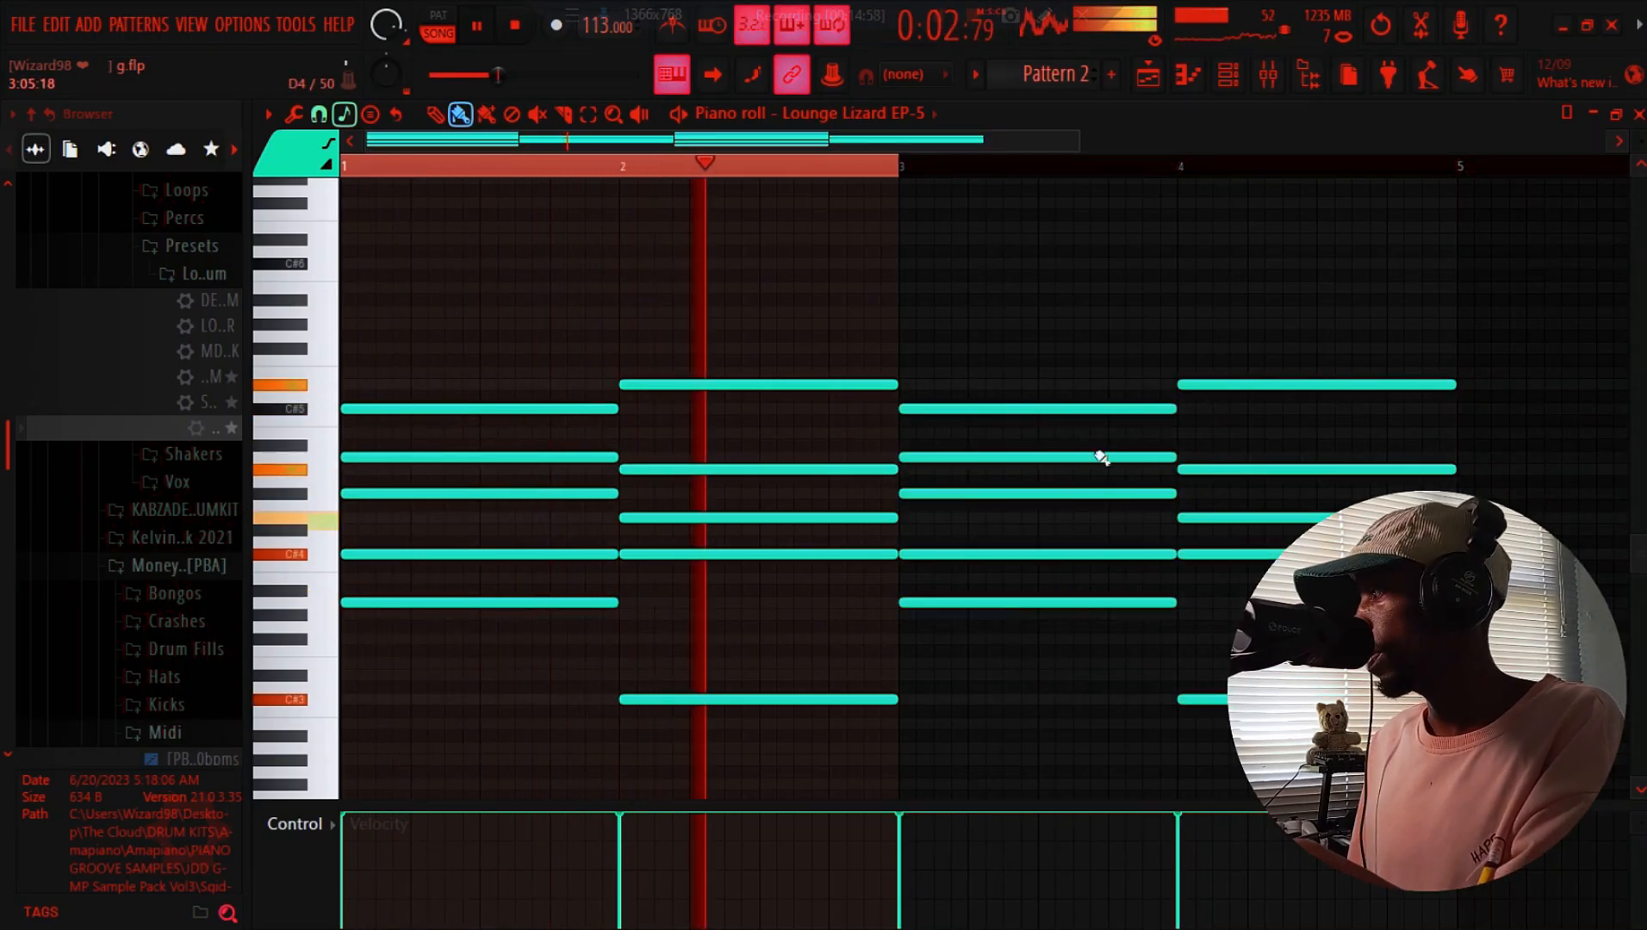
scroll(739, 544, down, 3)
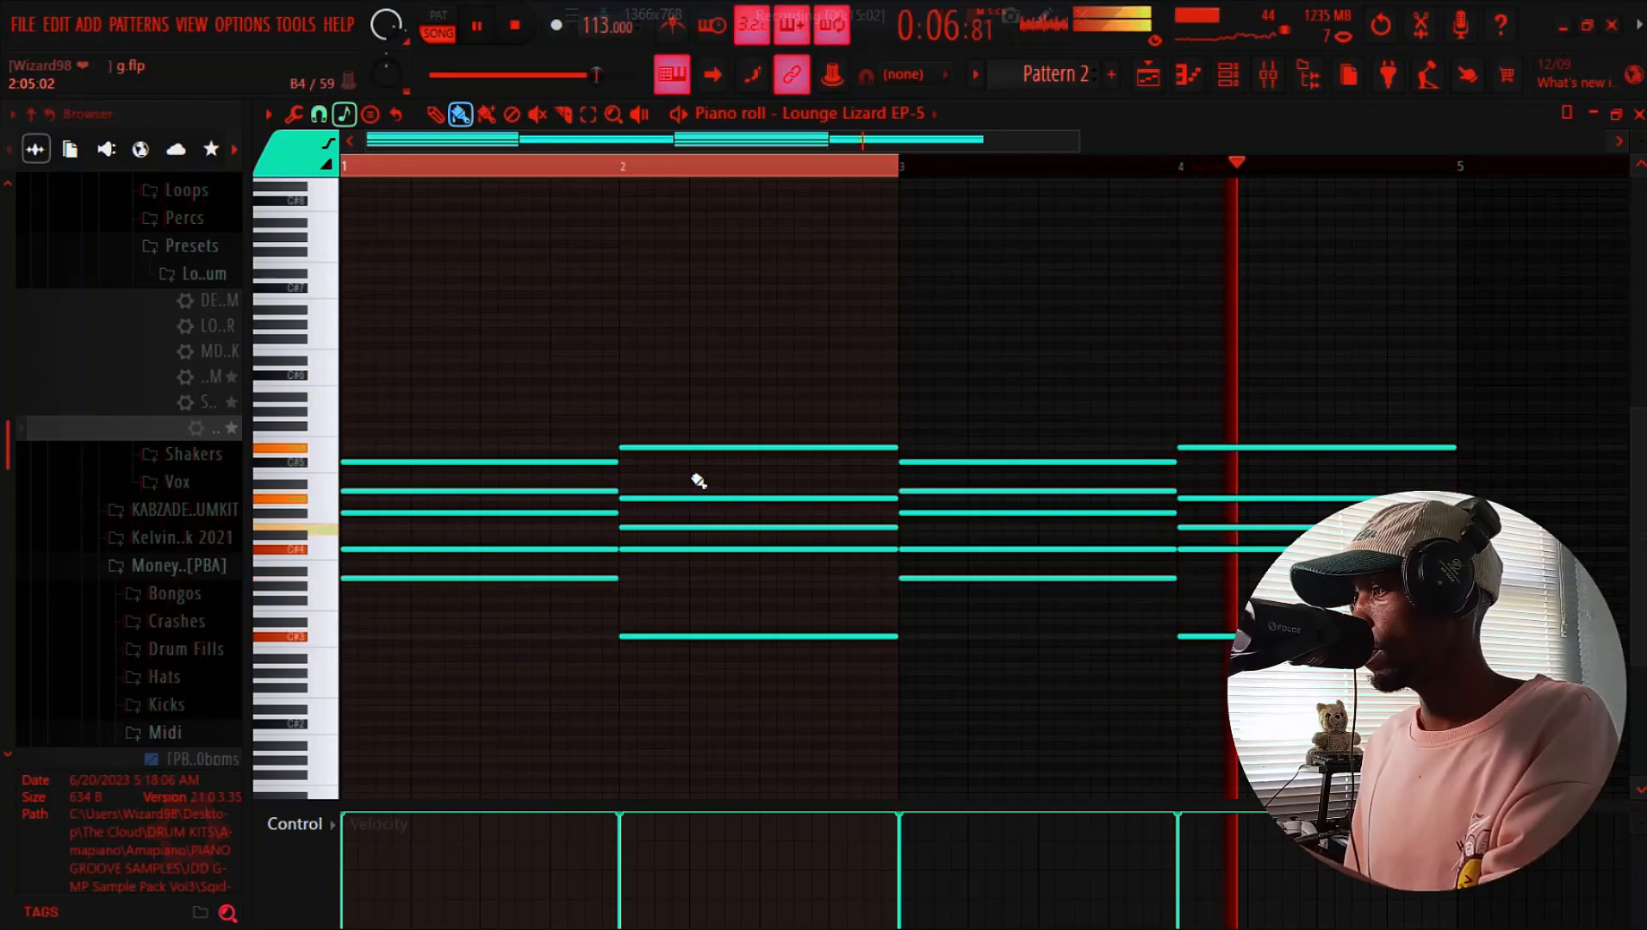
key(space)
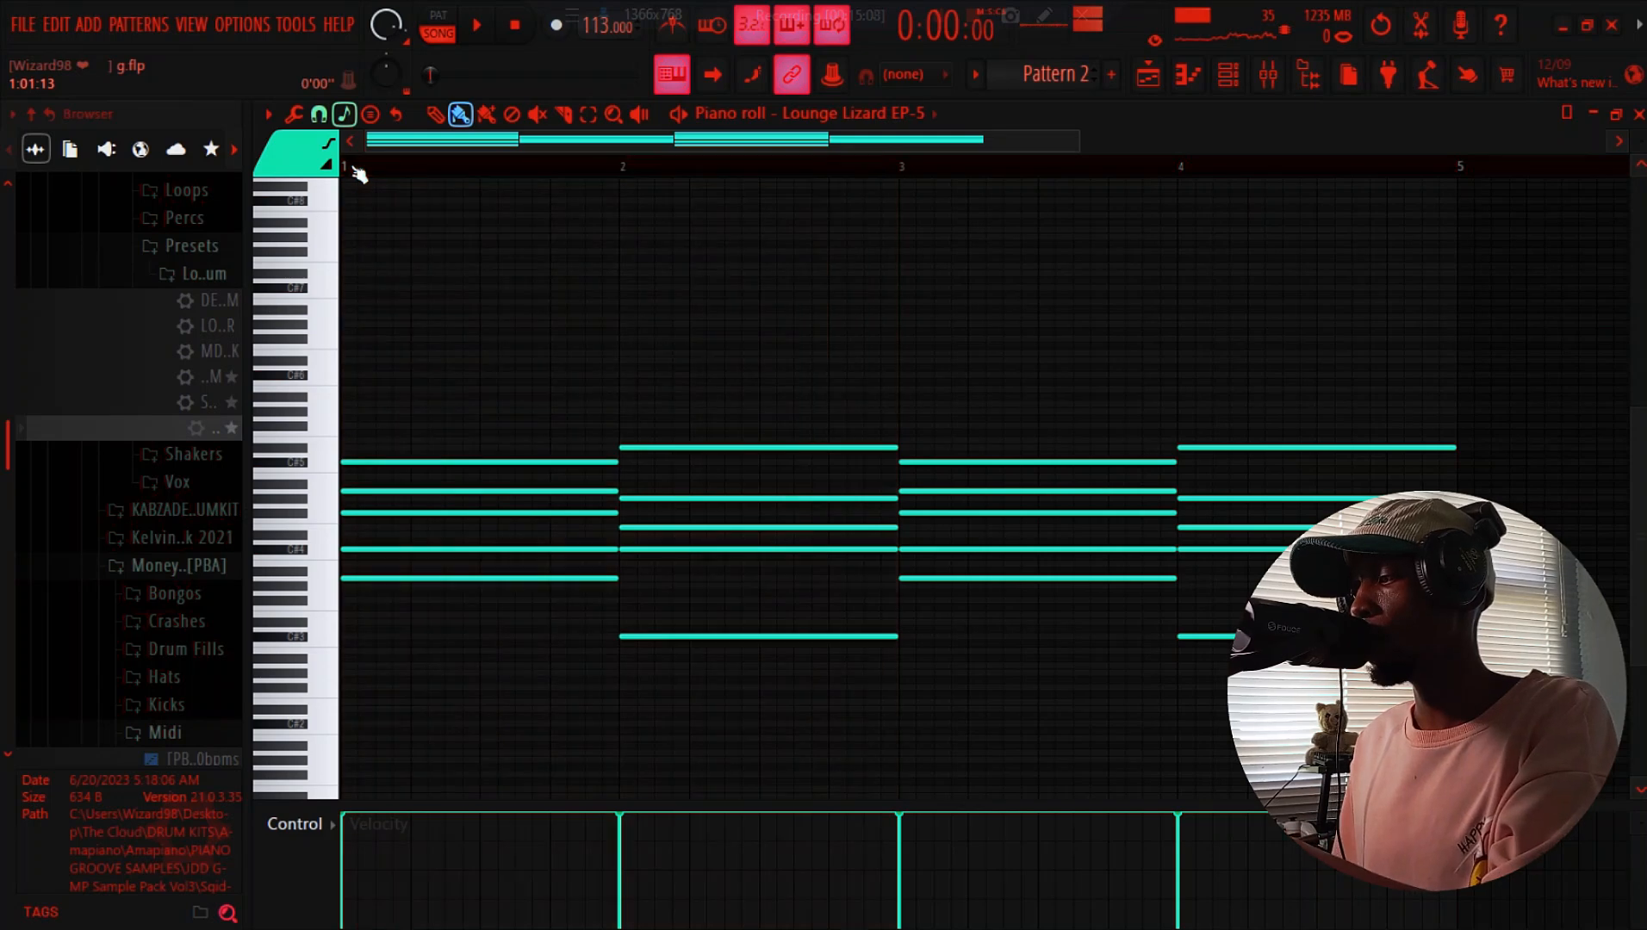
Play back the chord pattern, enlarge the velocity lane and scale all chord note velocities to about half with level scaling
key(space)
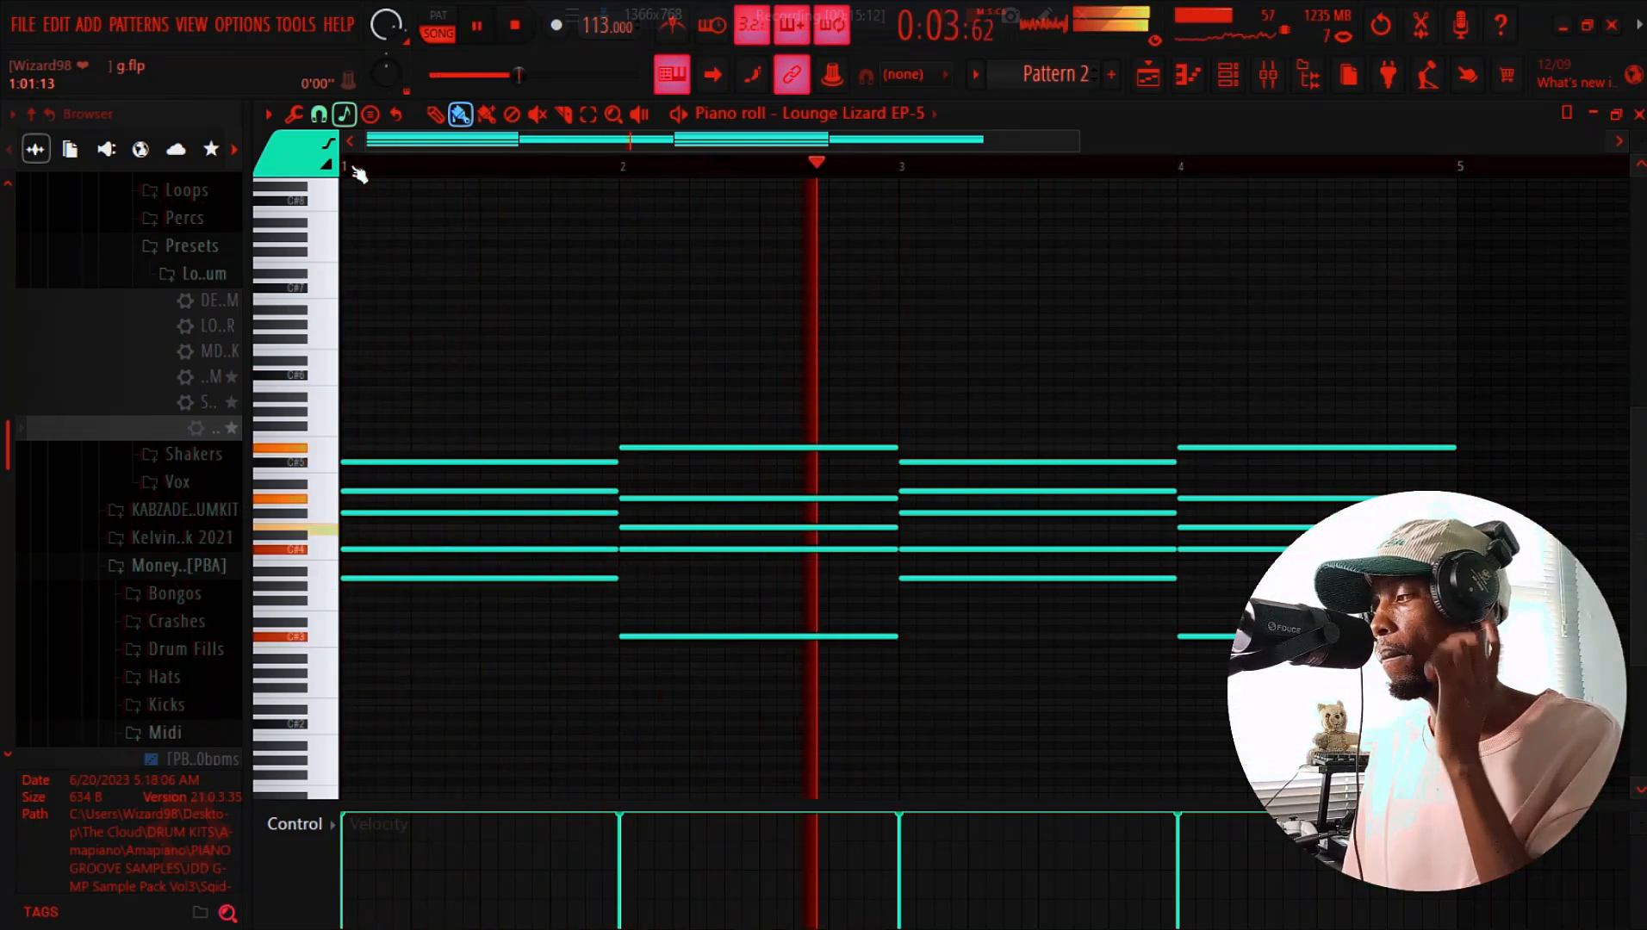
key(space)
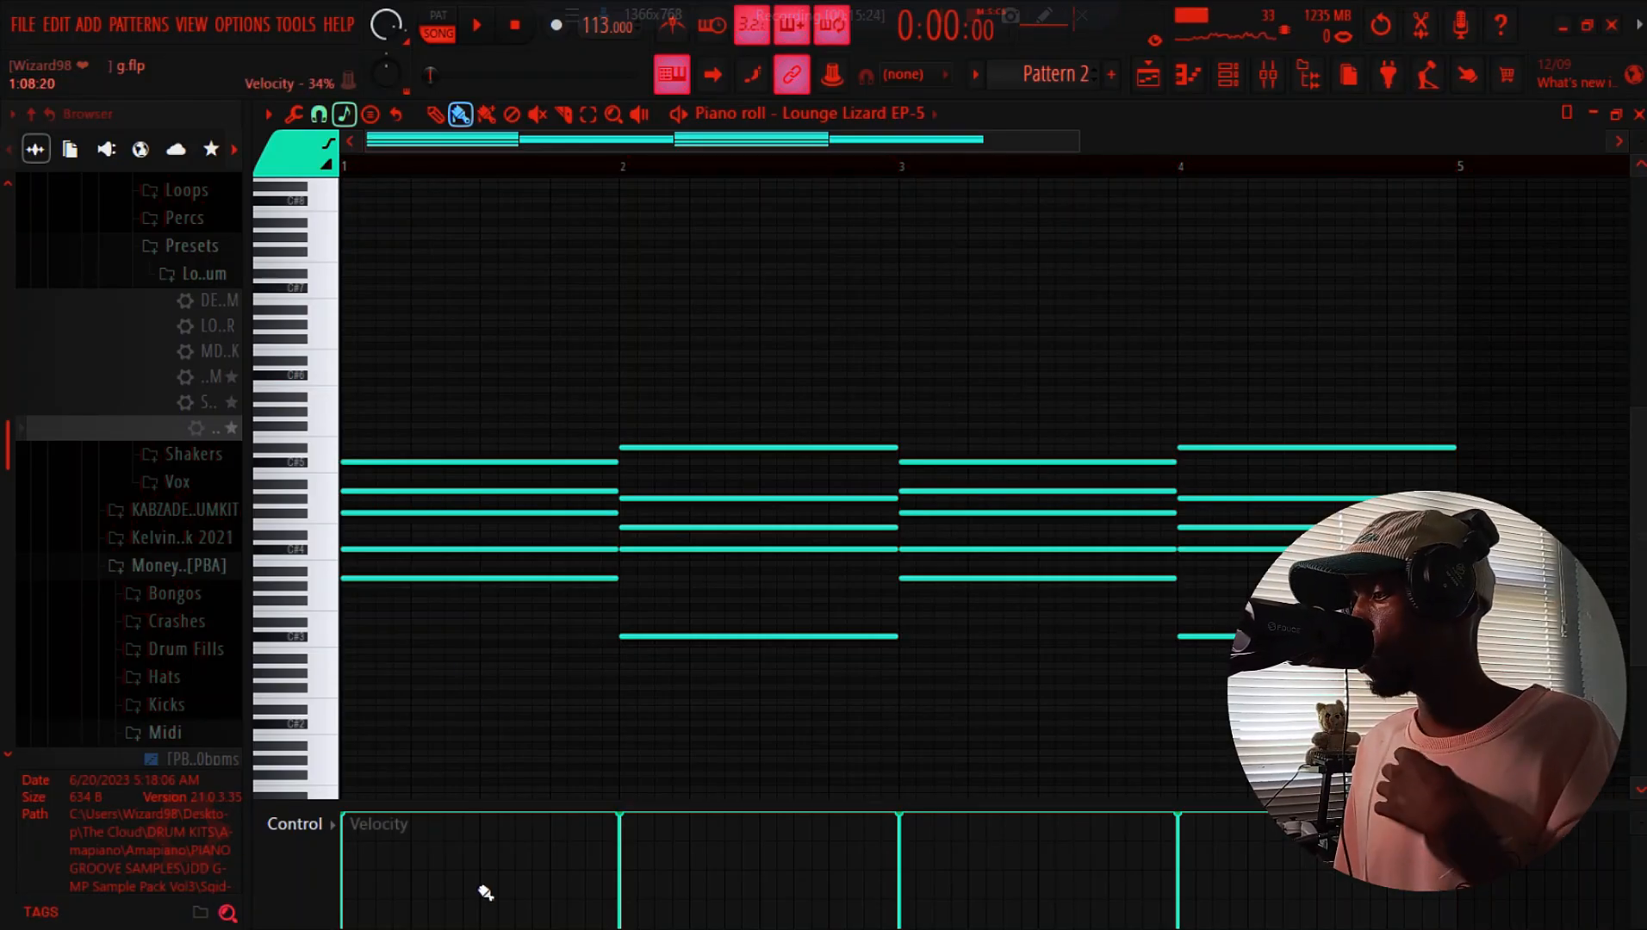
drag(472, 814, 465, 465)
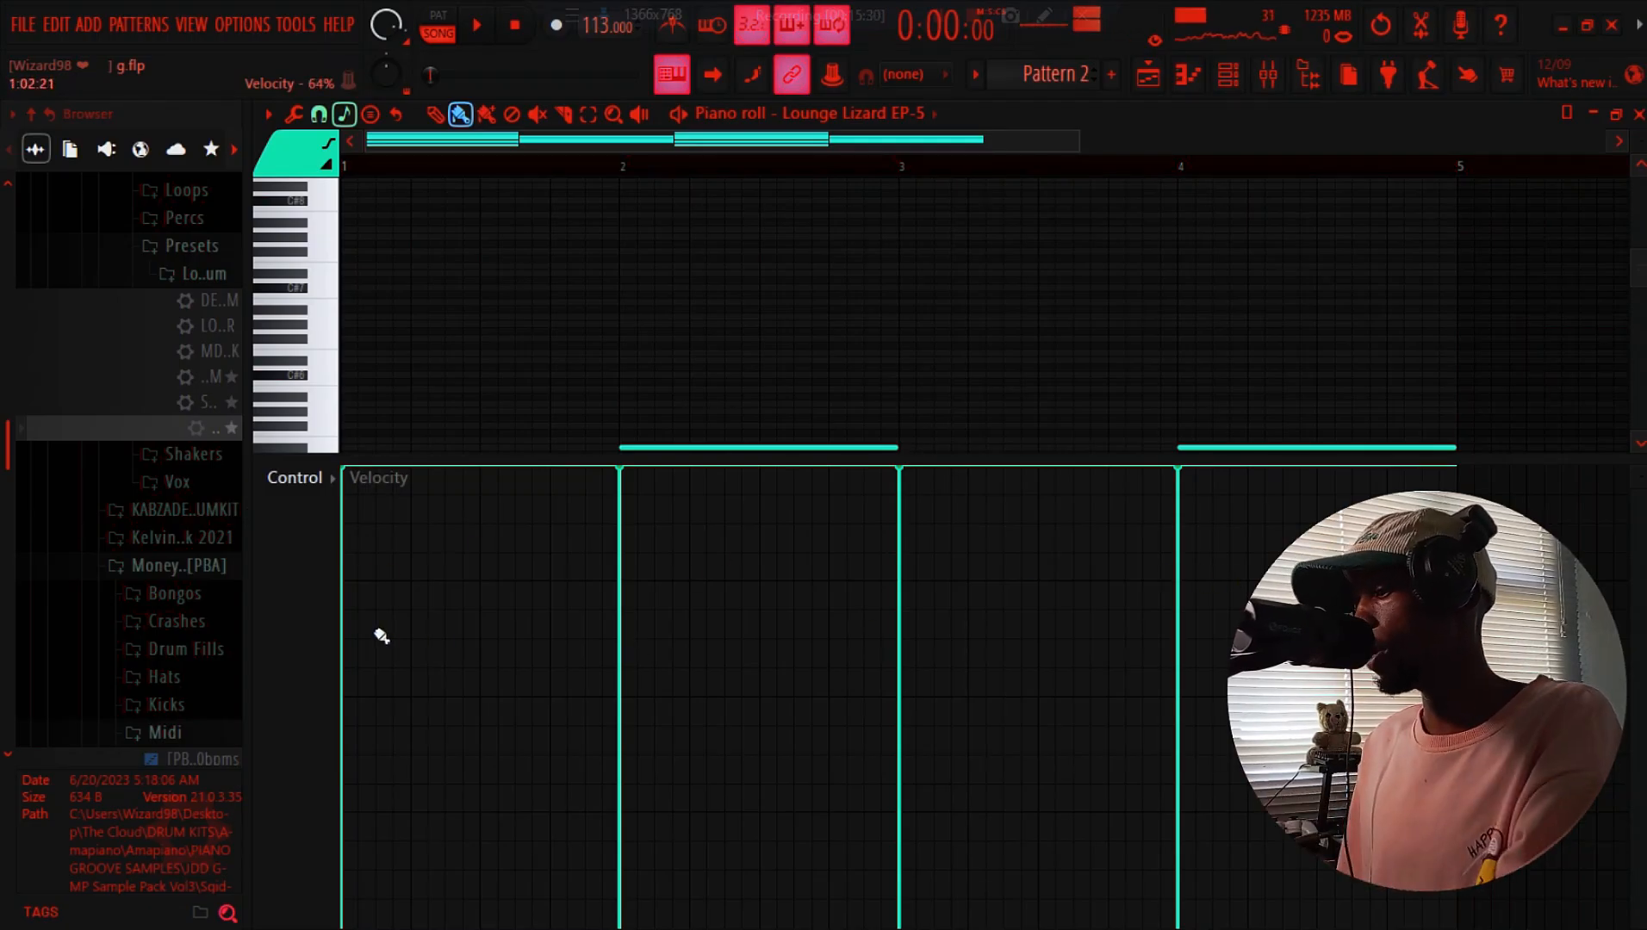
key(alt+x)
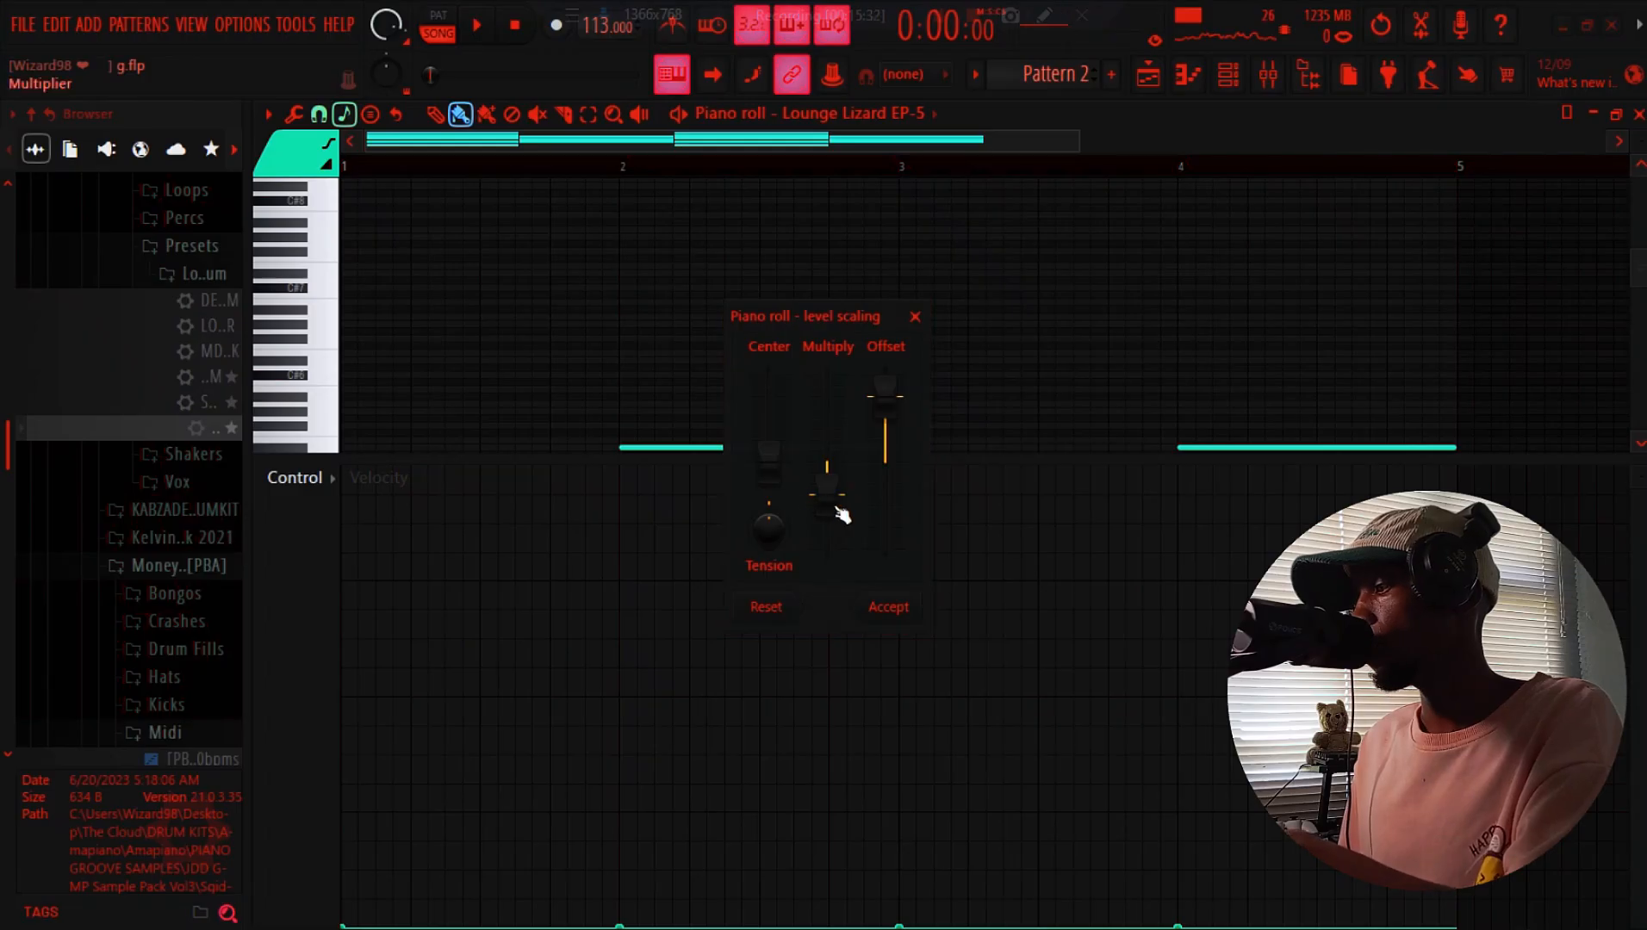
drag(842, 516, 842, 494)
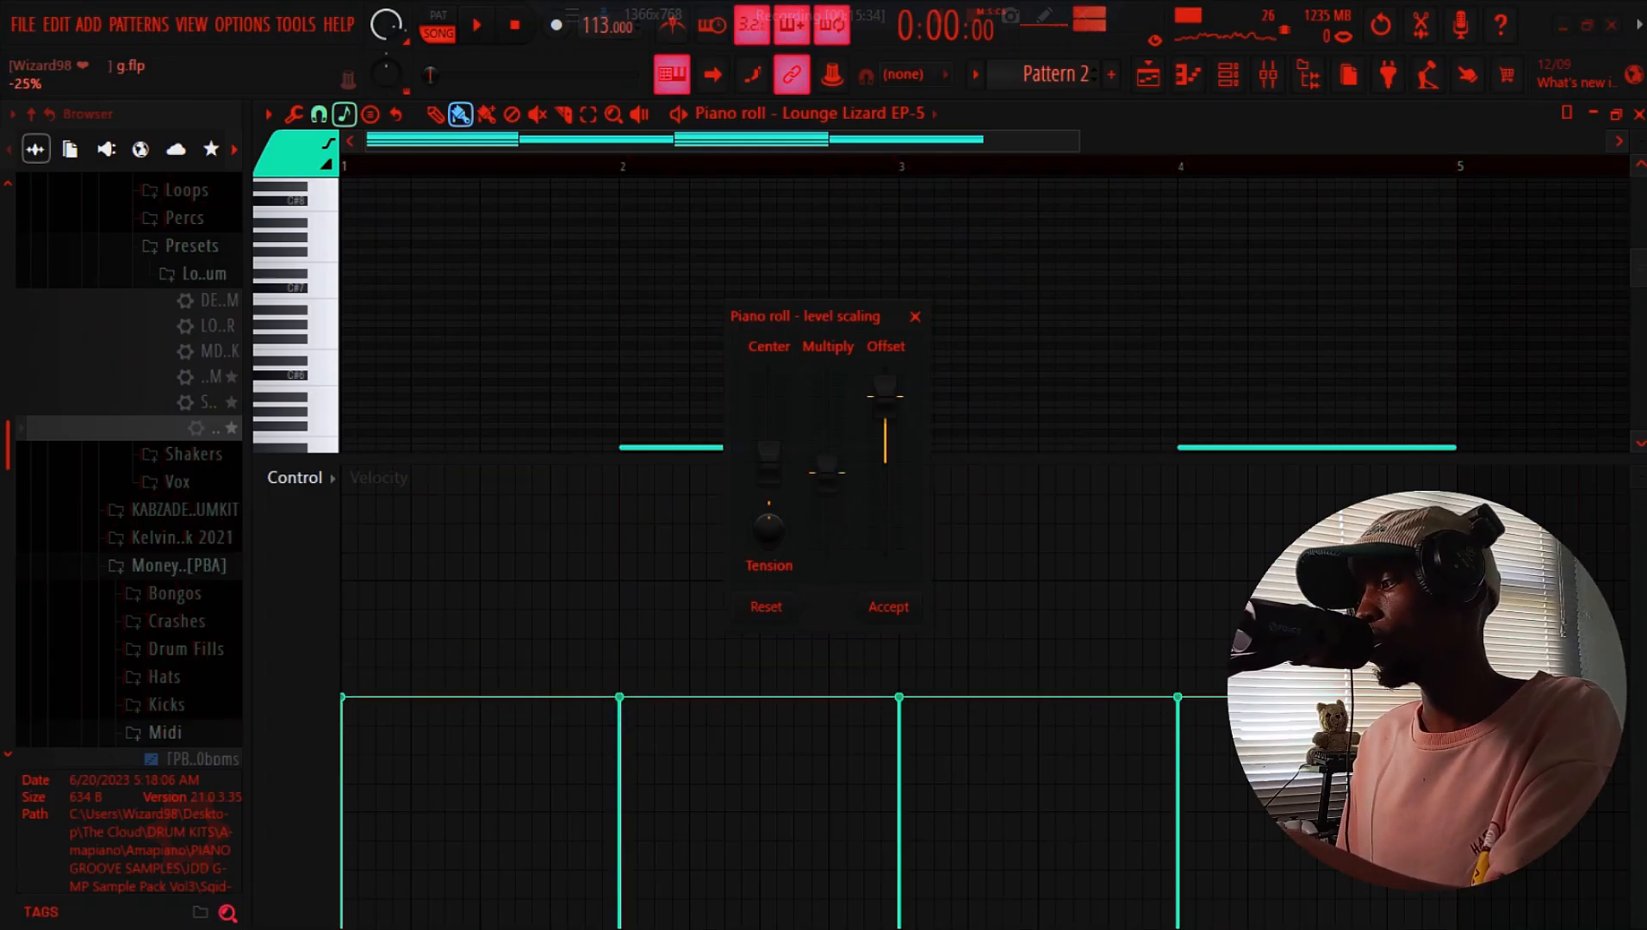
click(885, 608)
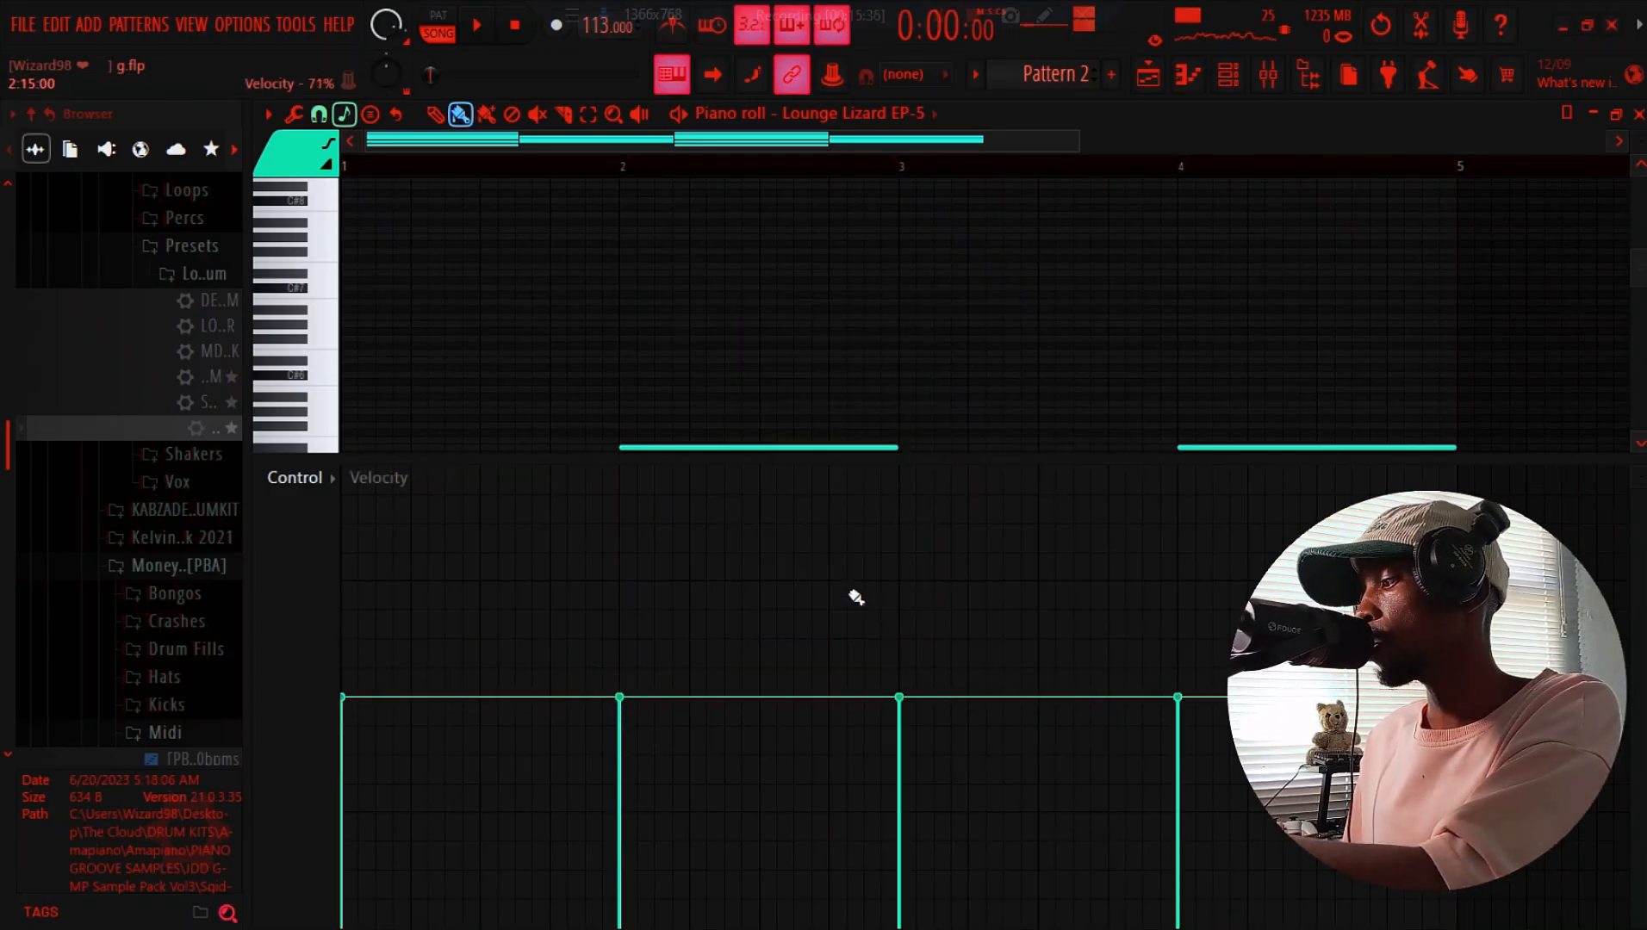
Randomize the chord note velocities by 13% with bipolar variation
key(alt+r)
drag(782, 579, 793, 579)
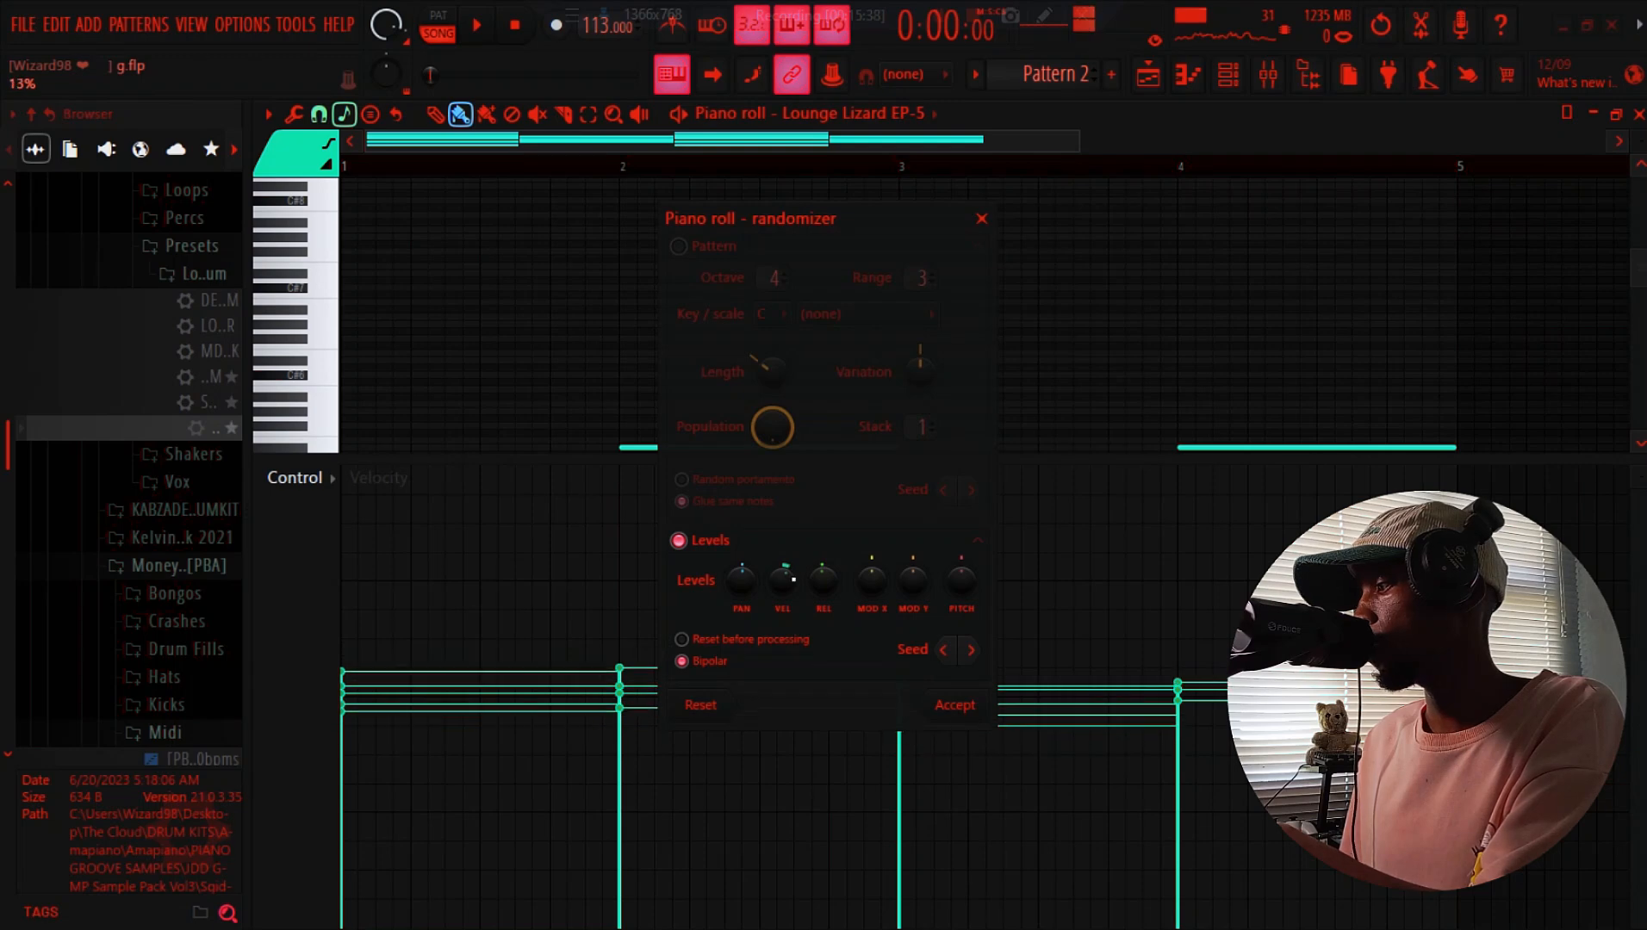
click(948, 708)
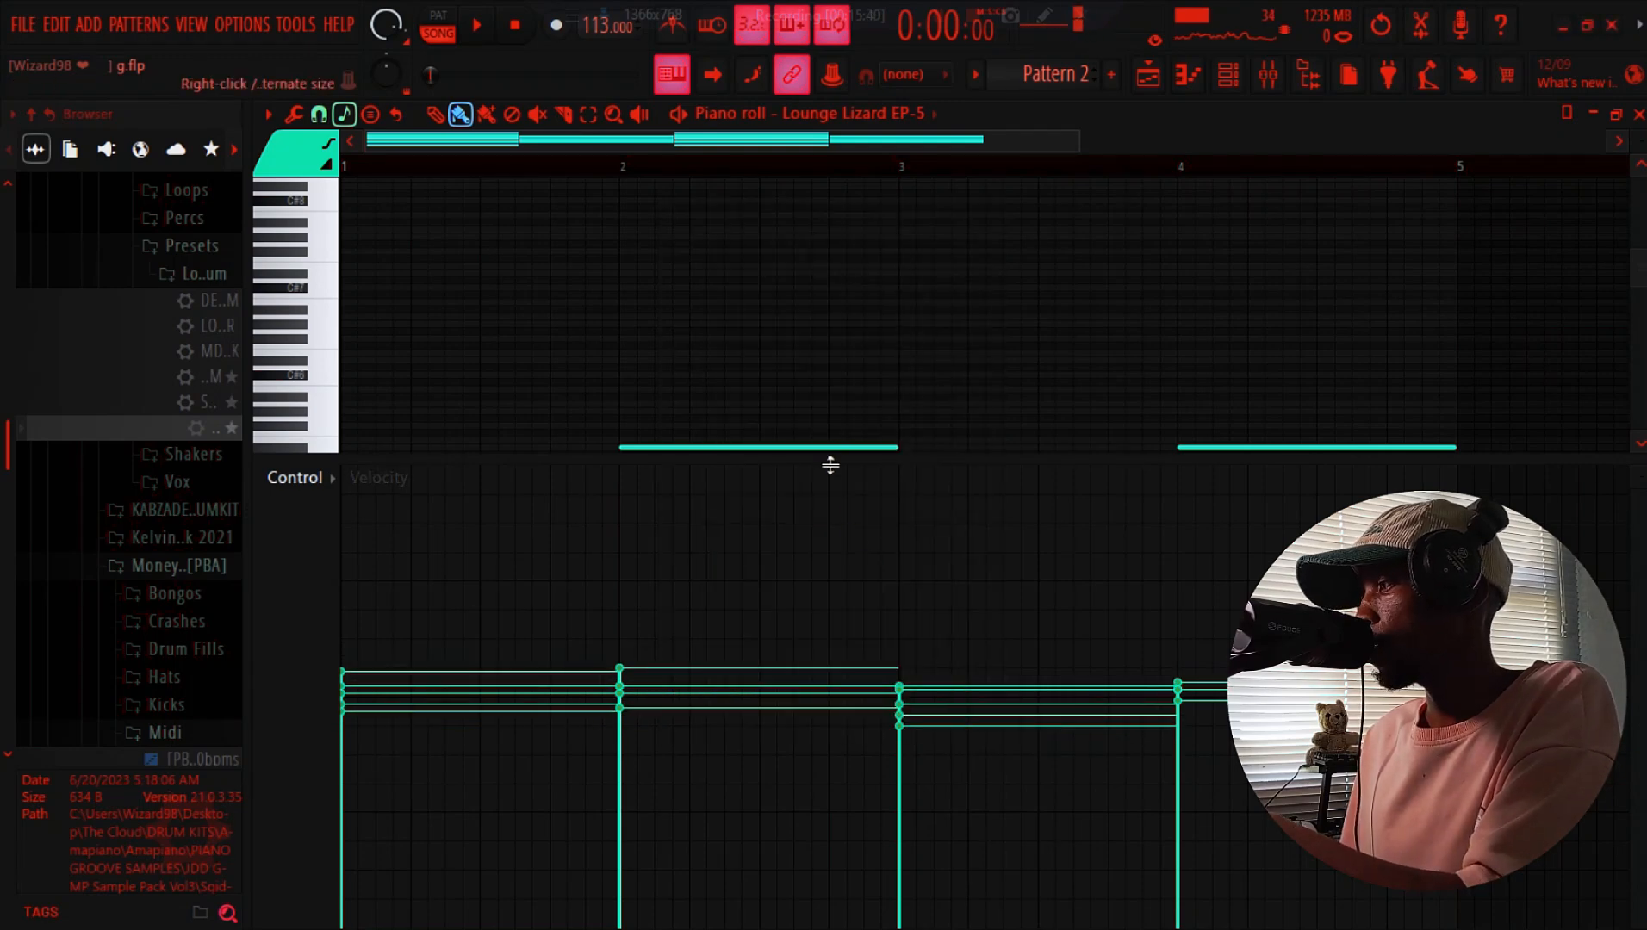
Shrink the velocity lane back down and save the project while the pattern plays
drag(831, 465, 827, 865)
key(space)
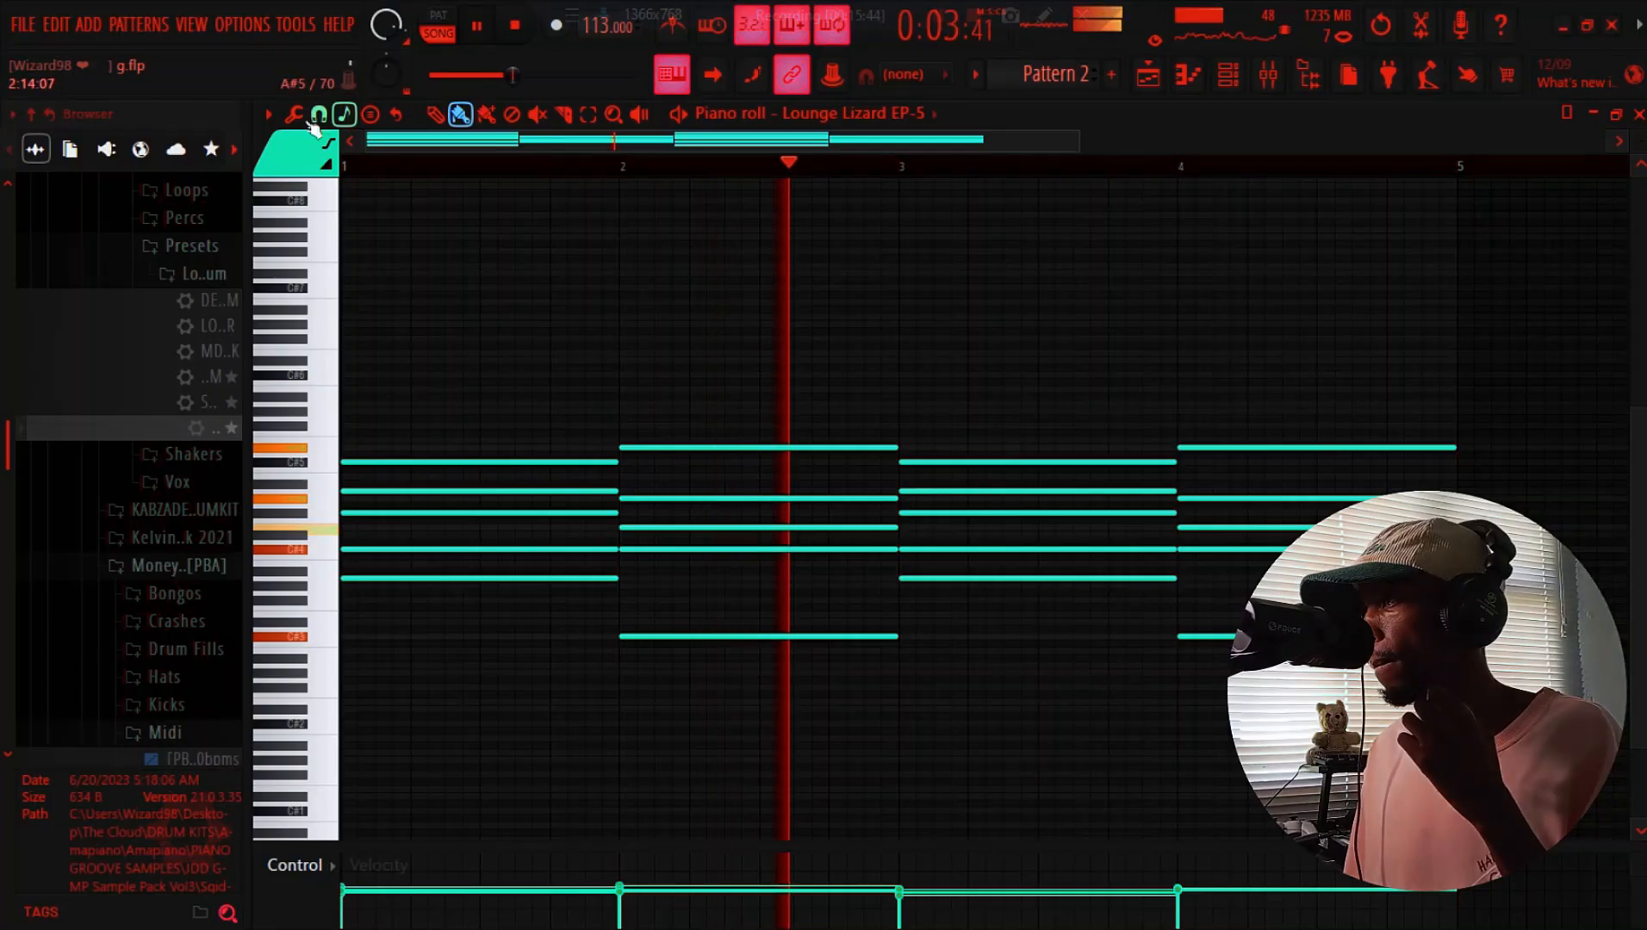
click(24, 24)
click(43, 137)
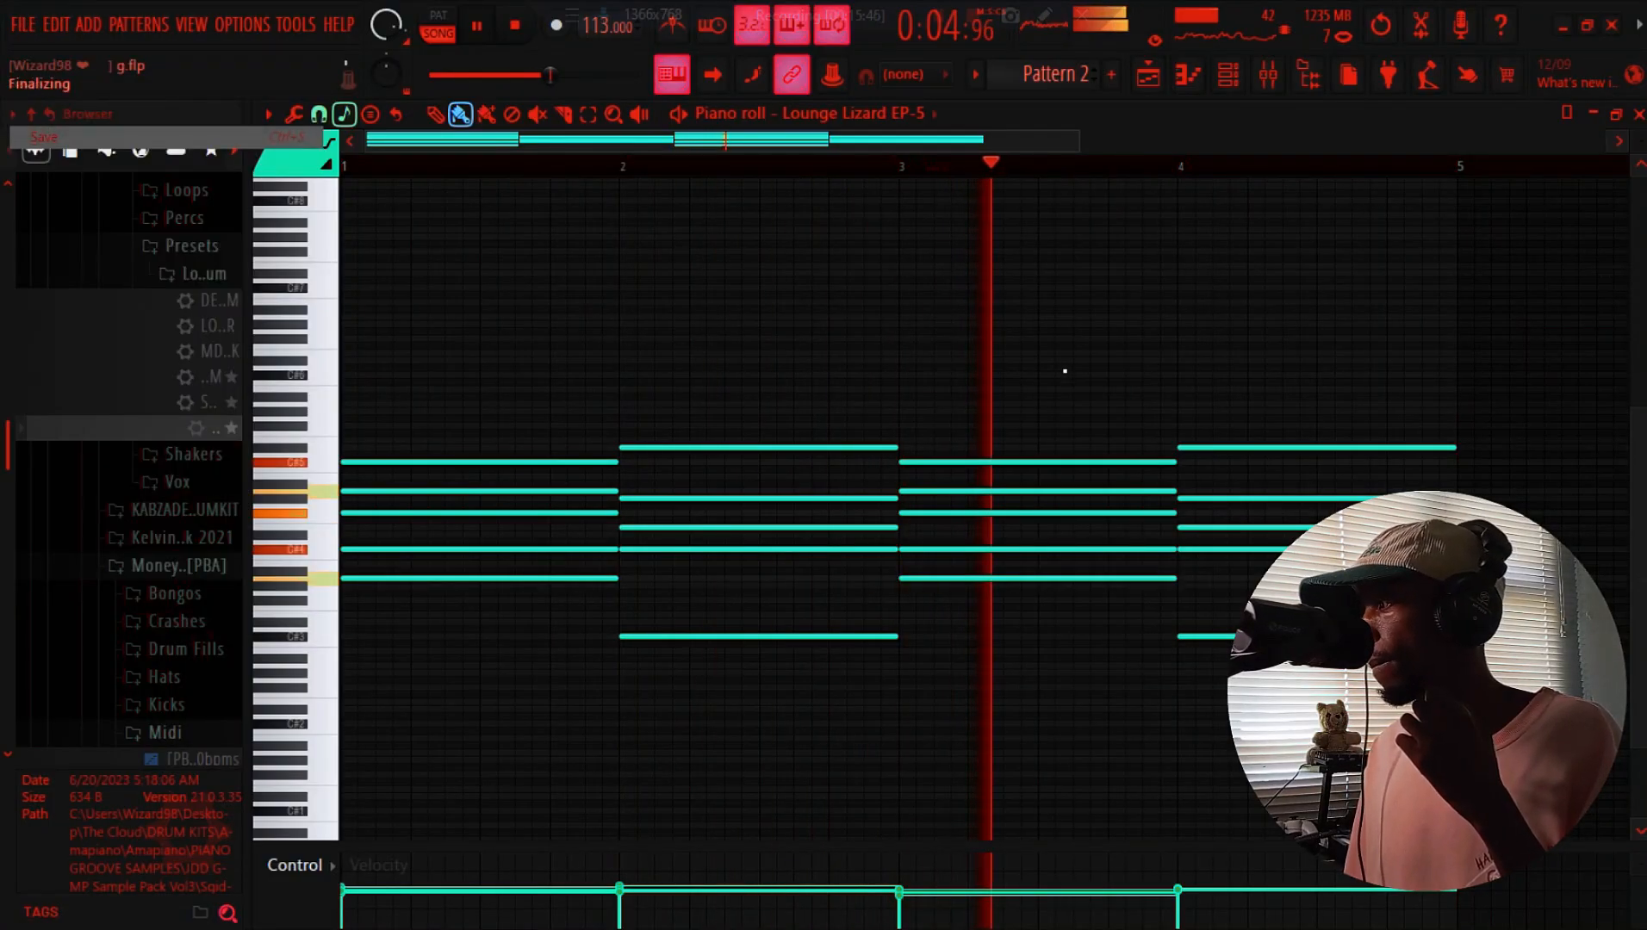
Add an F#5 note starting near the end of bar 3 and extend it to the end of bar 4
click(1116, 389)
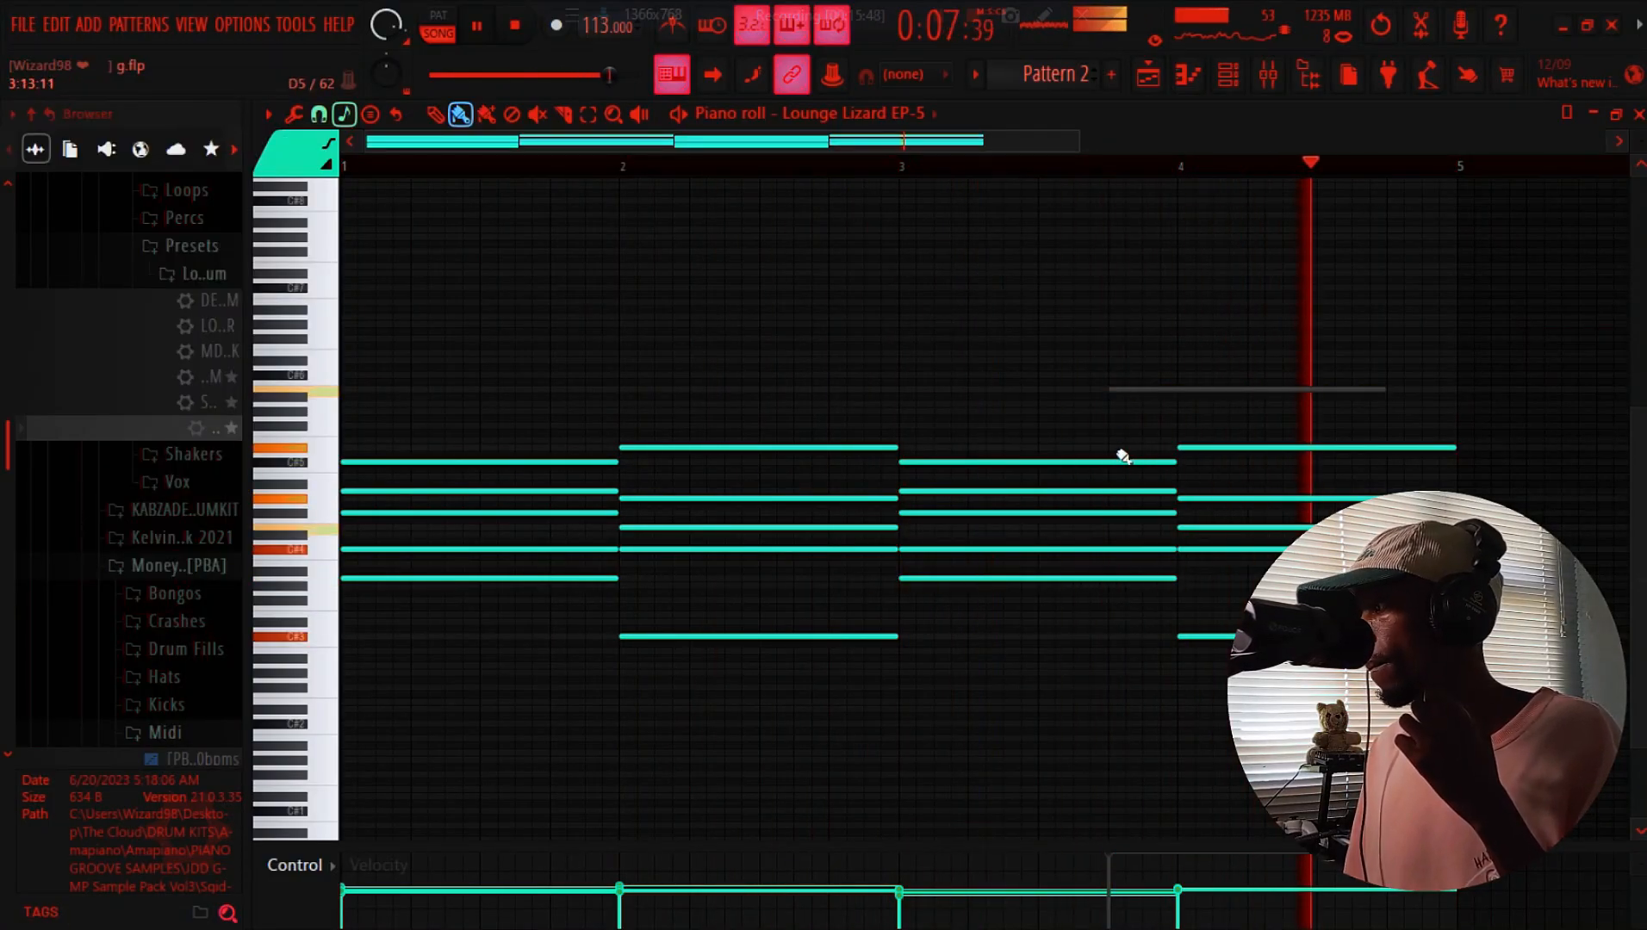
click(1117, 426)
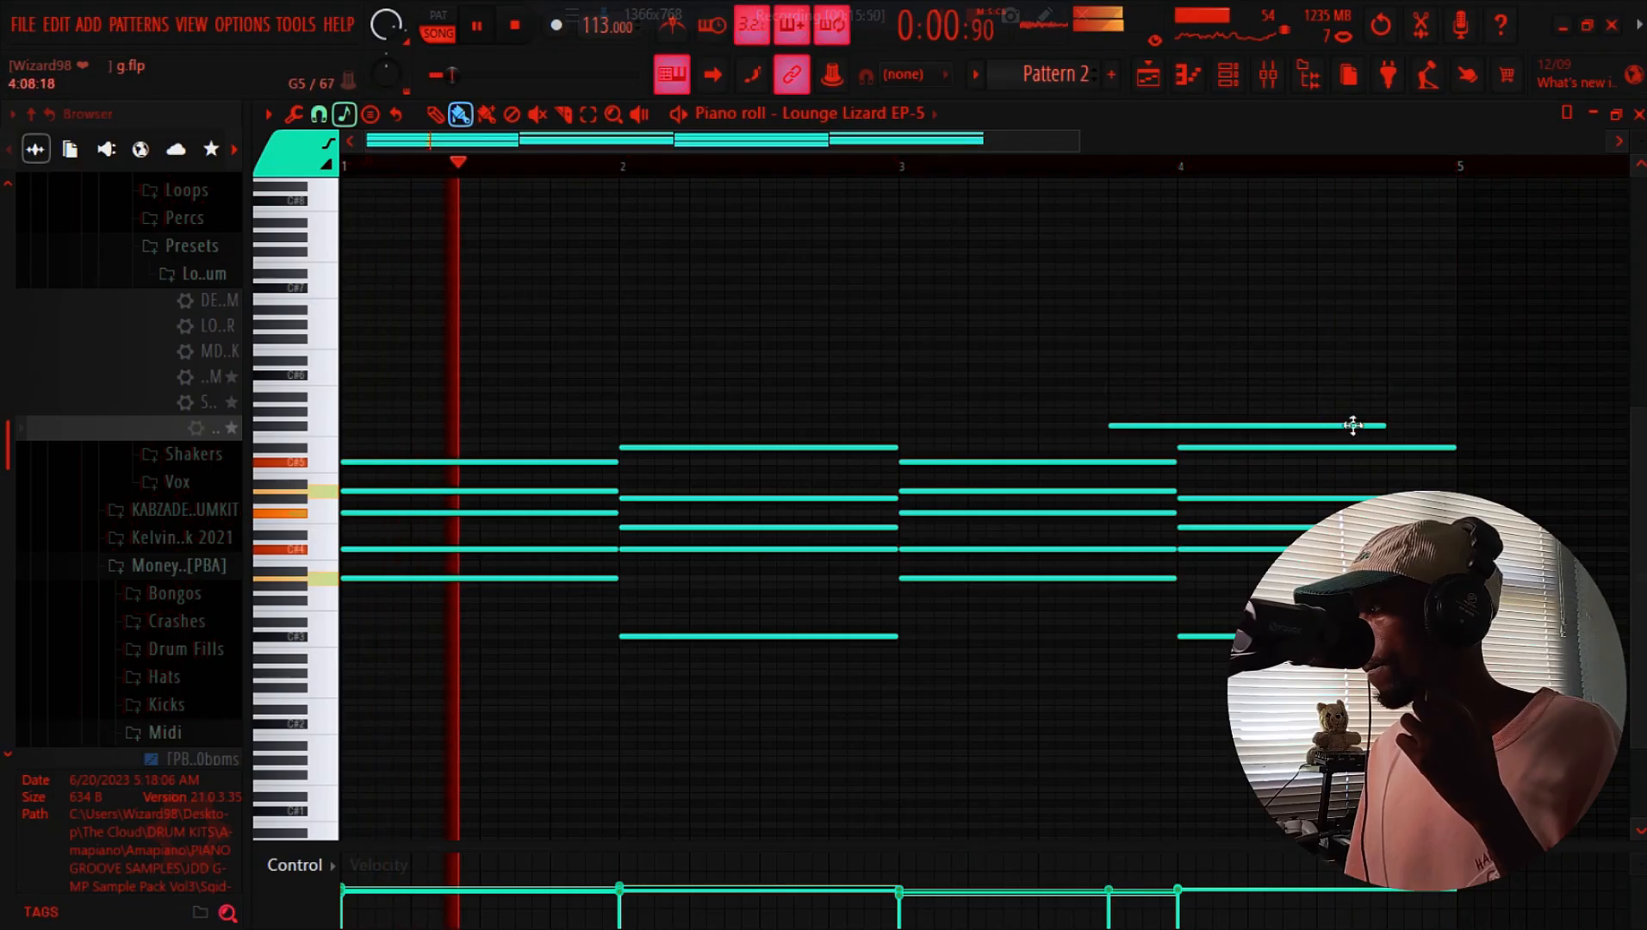
drag(1387, 426, 1456, 426)
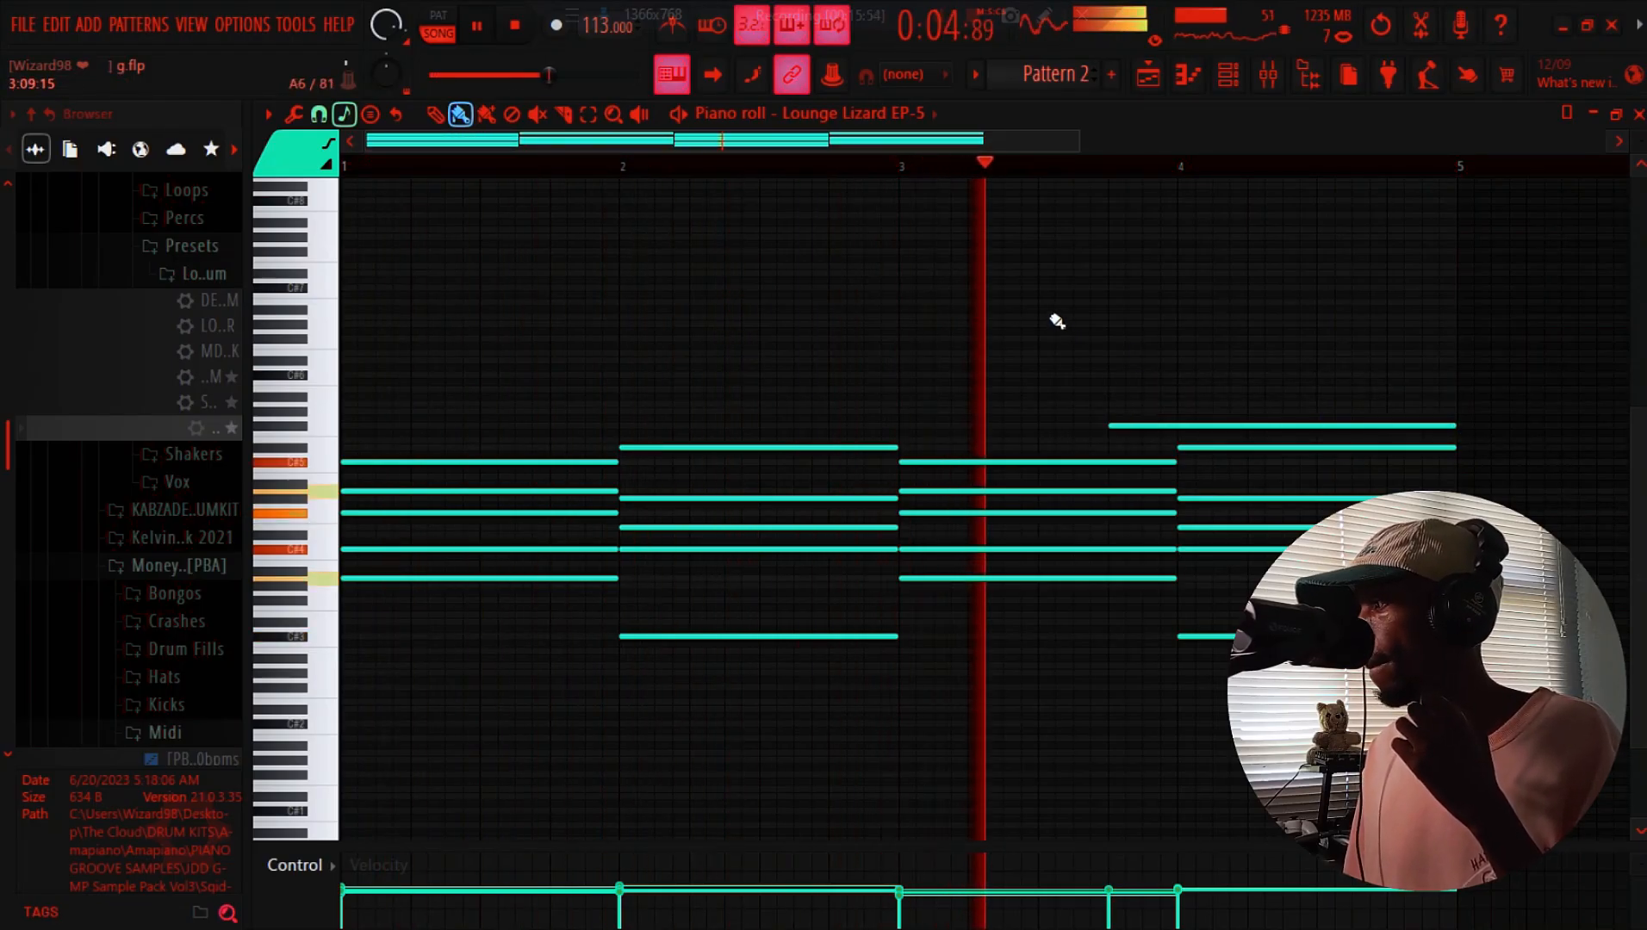
Stop playback, open the Lounge Lizard EP-5 instrument from the channel rack and reposition its window to show the effects section
click(1246, 83)
key(space)
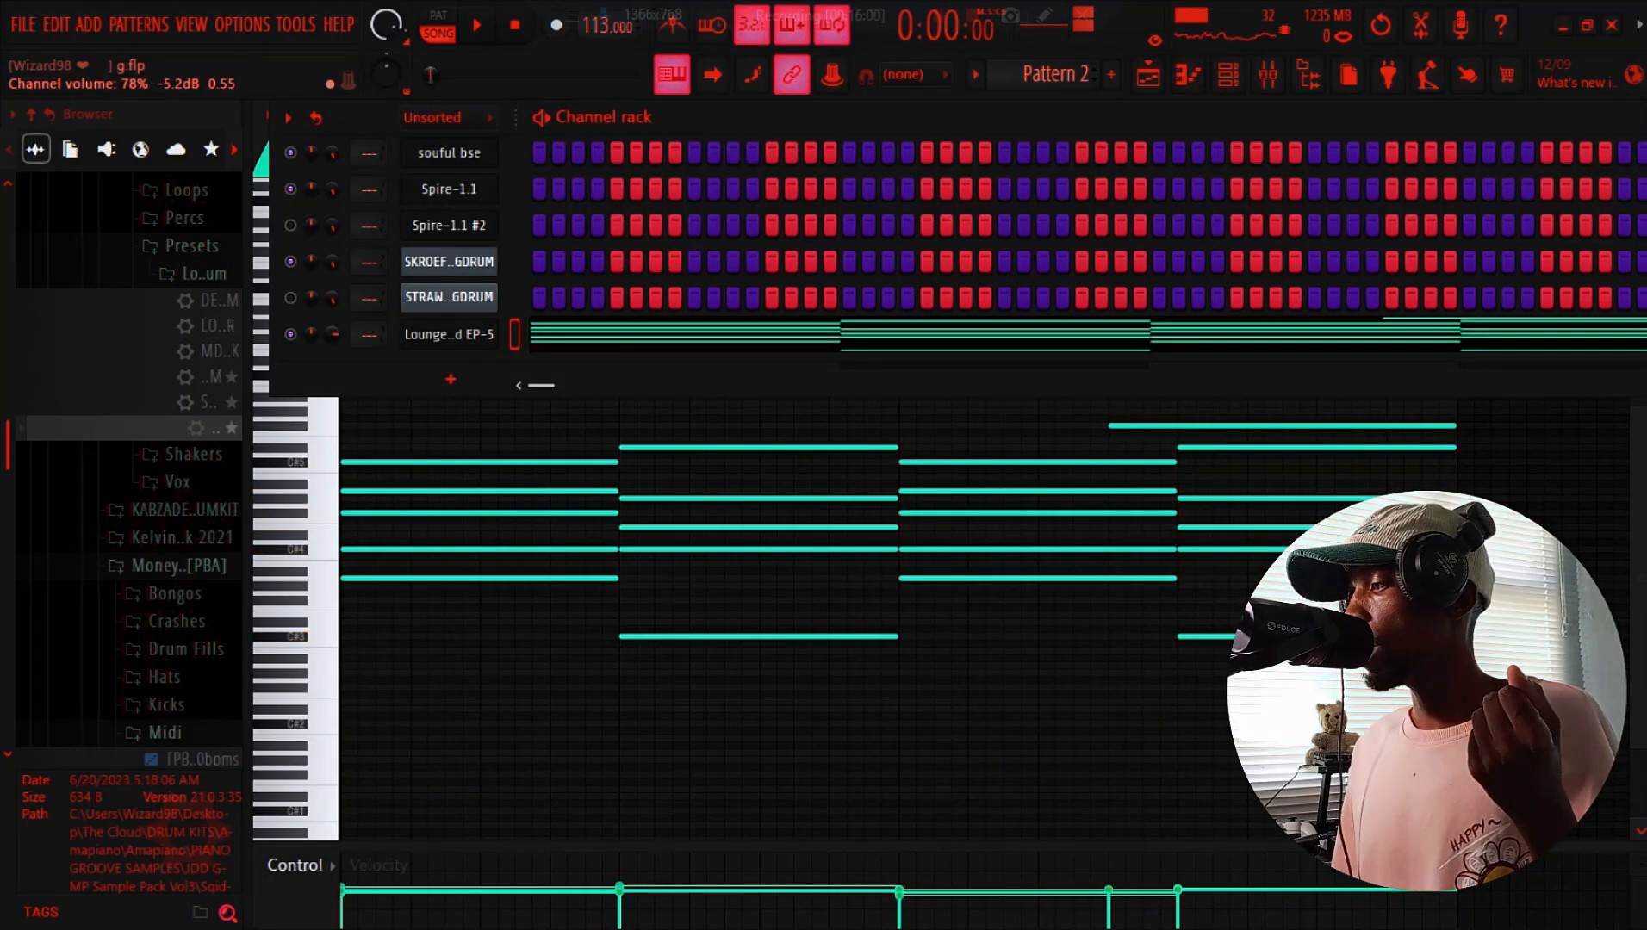
click(450, 334)
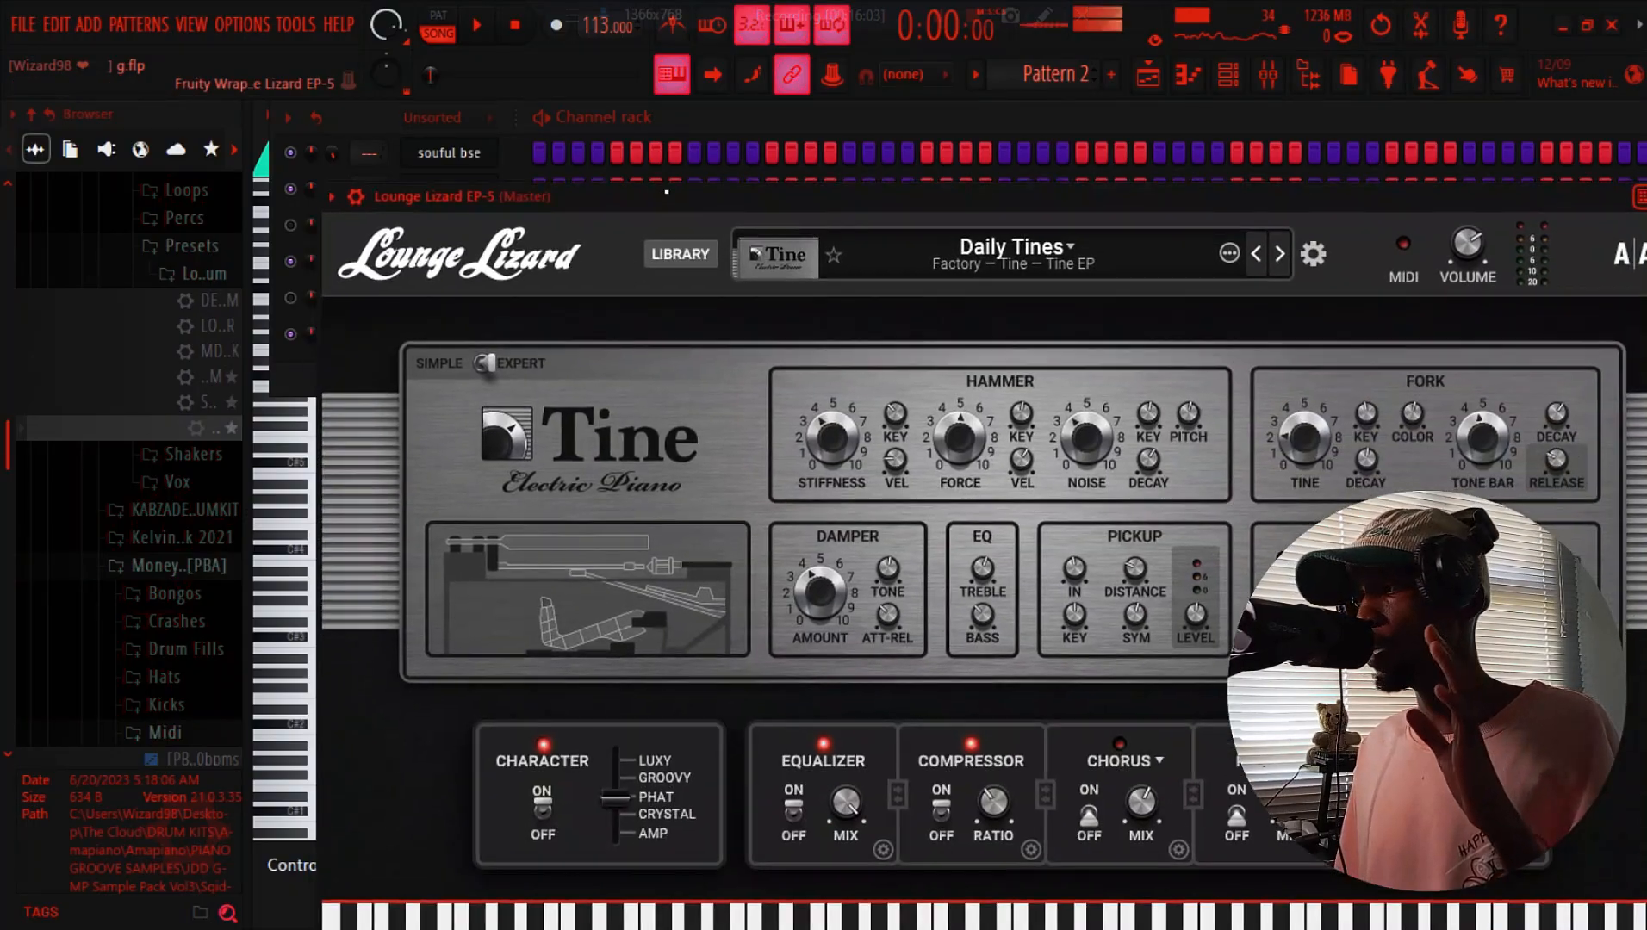
drag(666, 191, 535, 103)
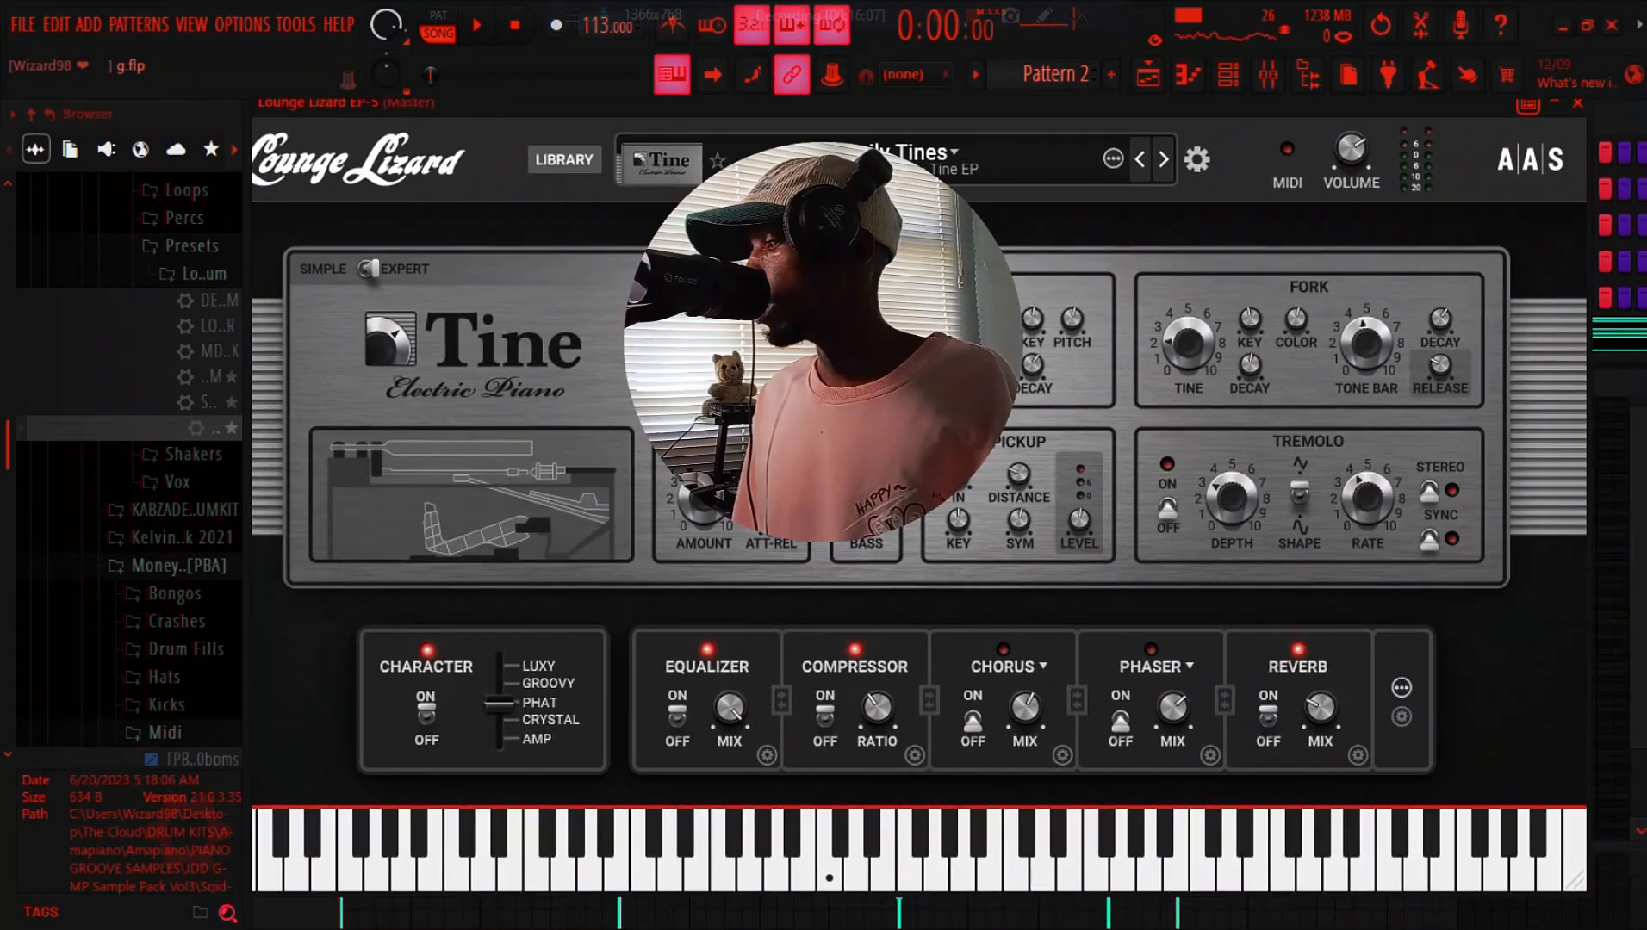
Set the electric piano's reverb mix to 3.0% and its volume to 6.0 dB
click(1323, 718)
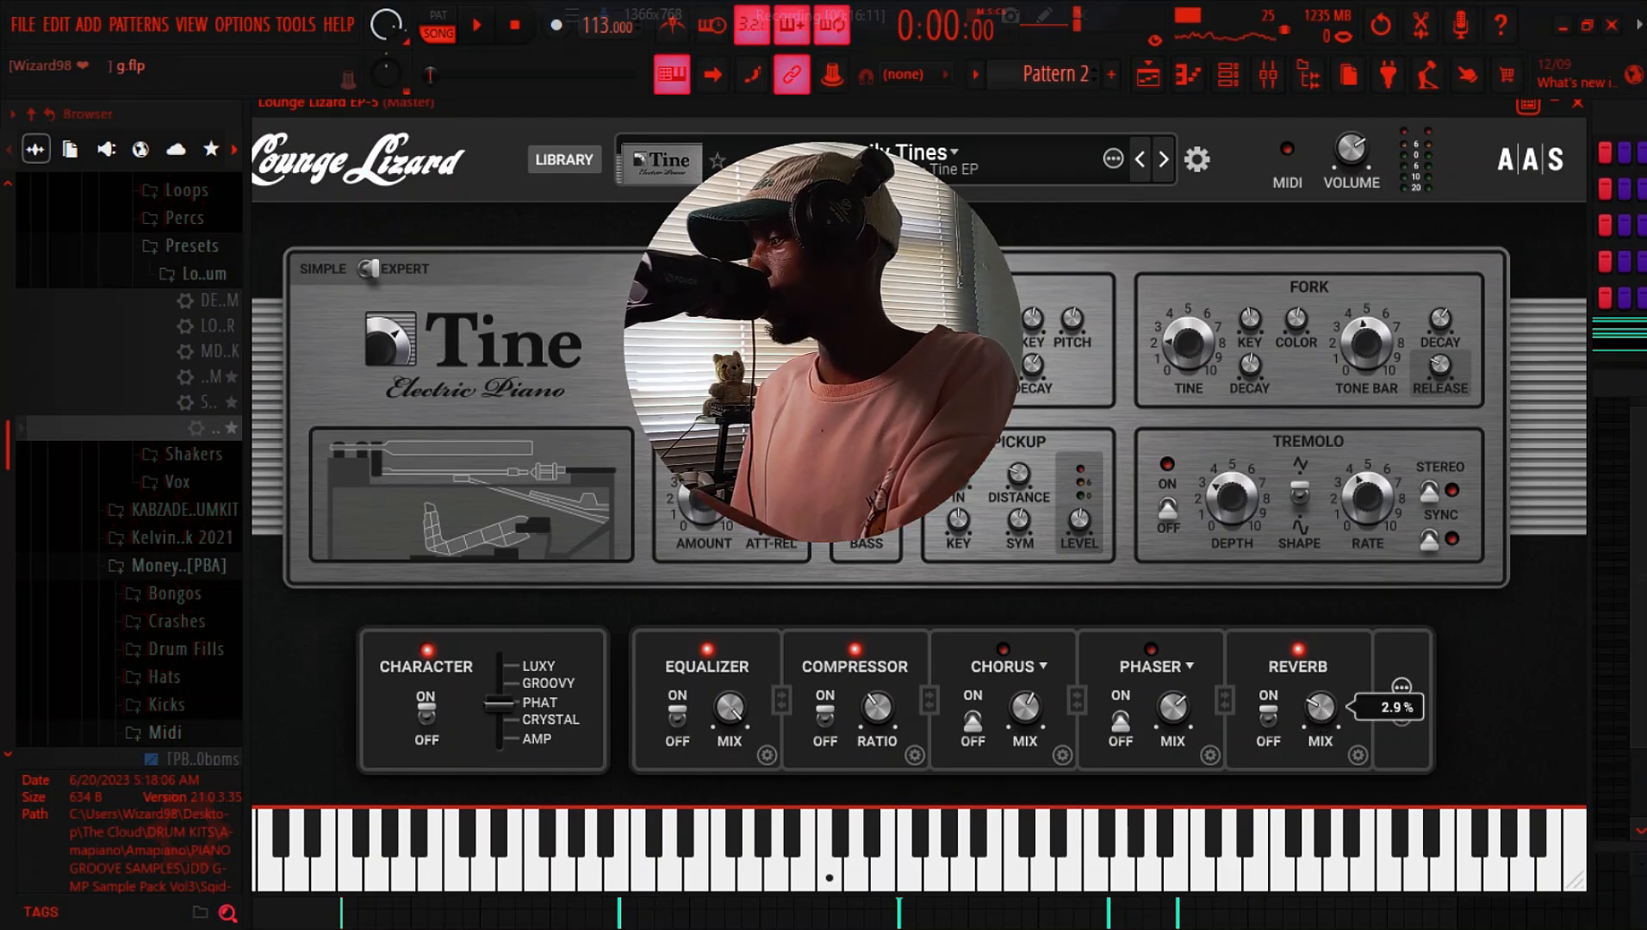
click(1358, 757)
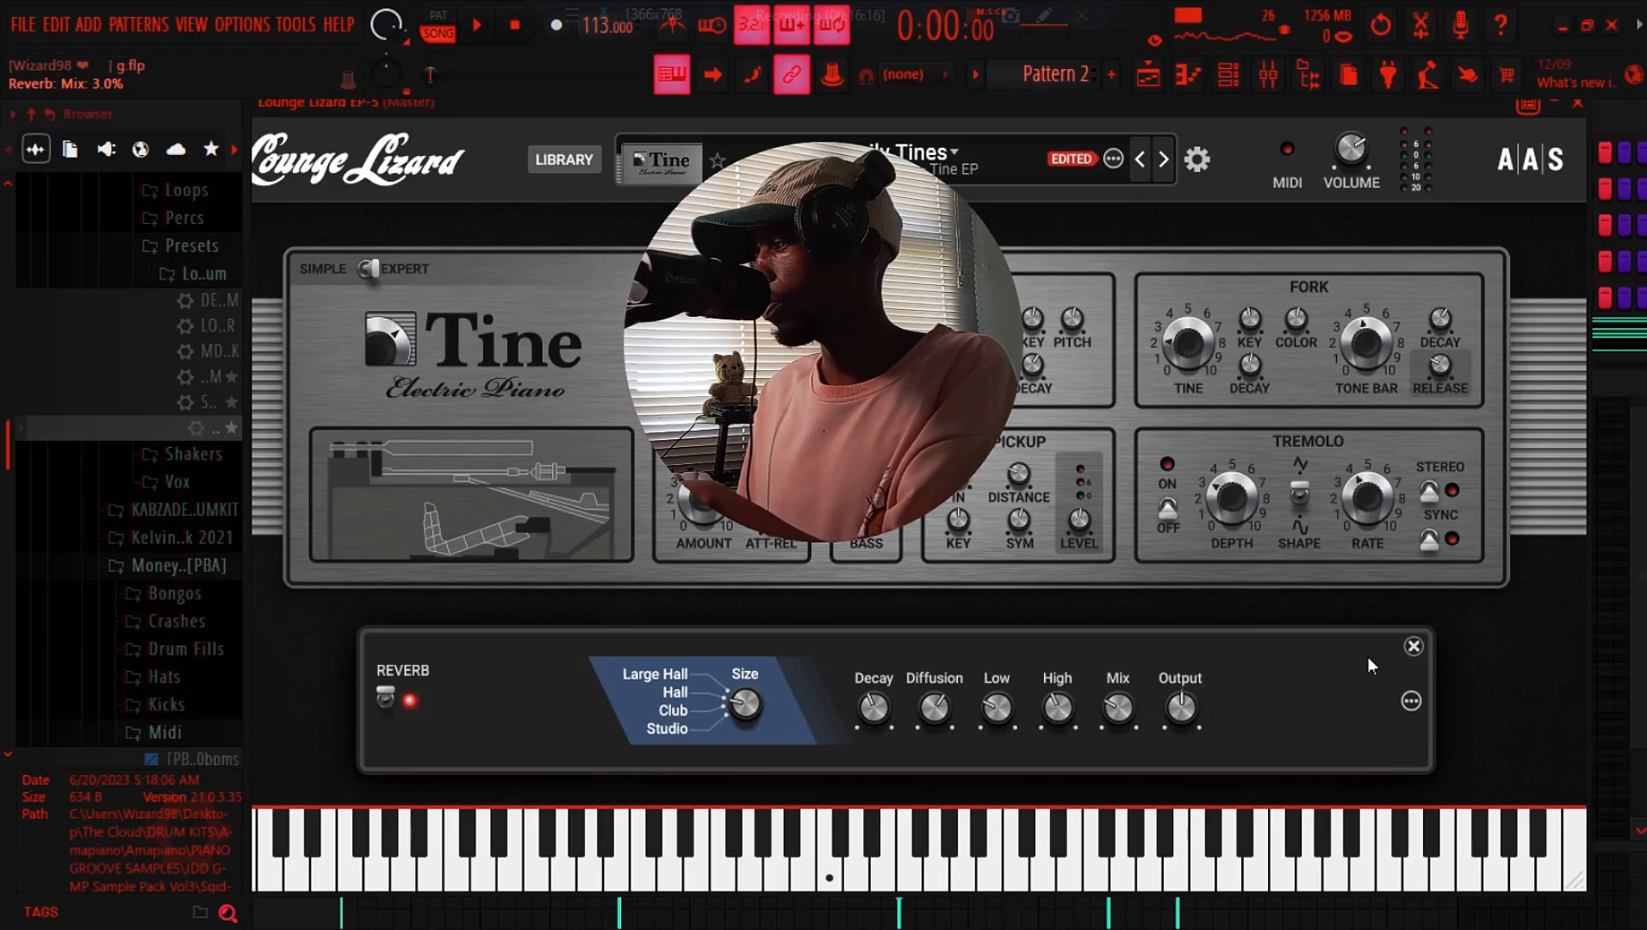
click(1414, 647)
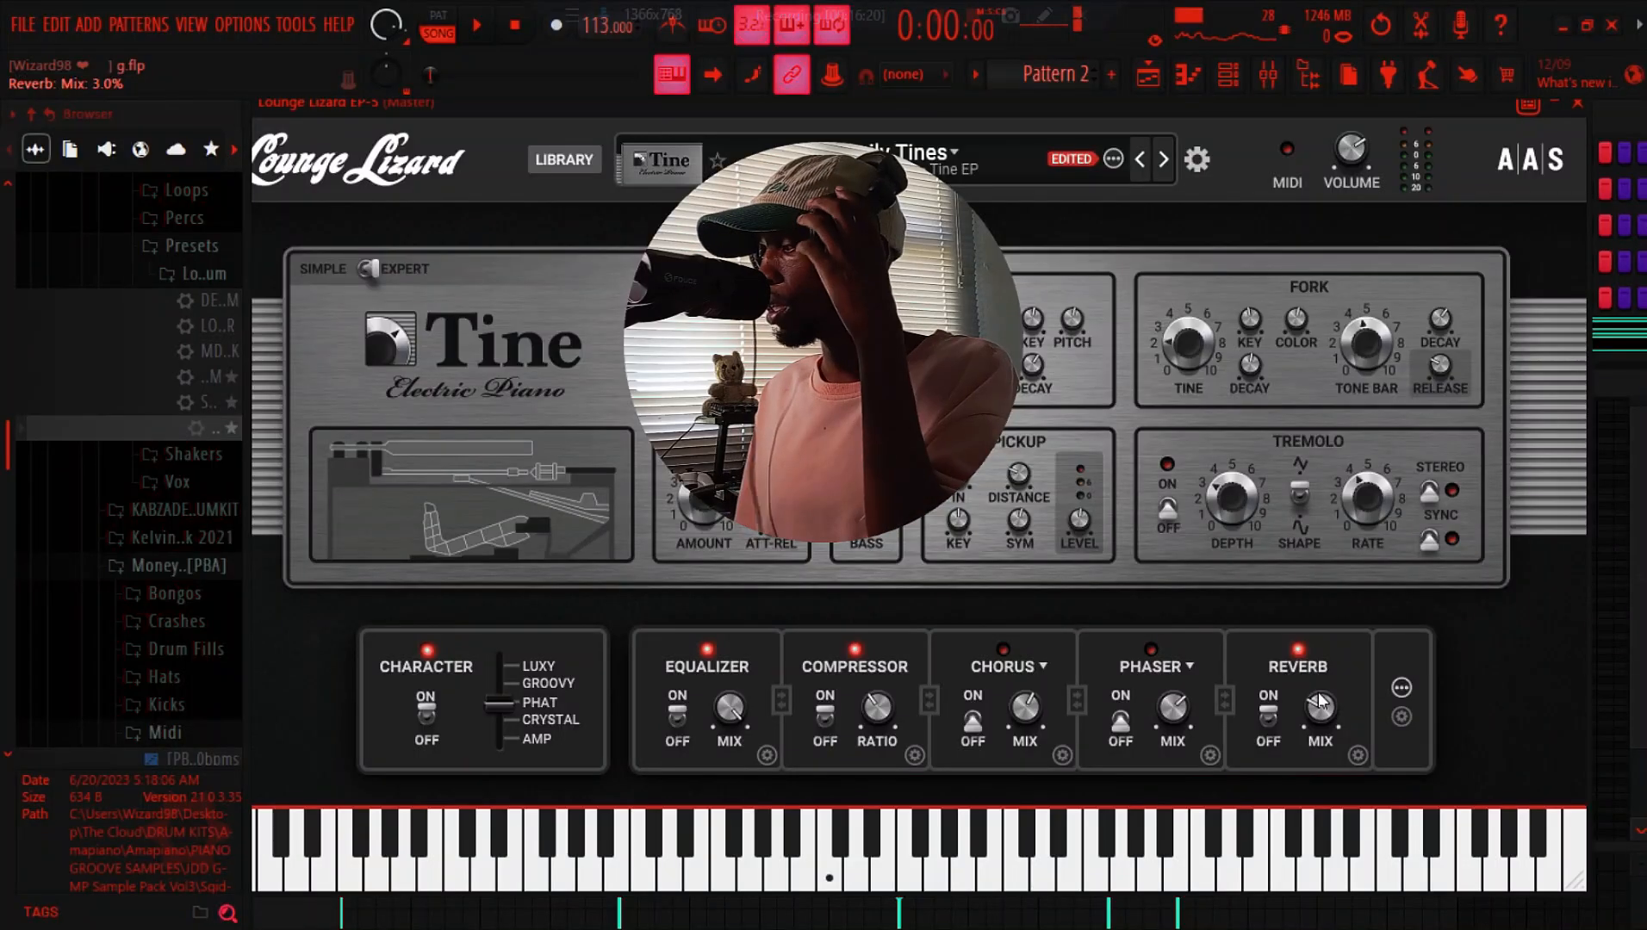
click(1355, 151)
drag(1354, 151, 1355, 153)
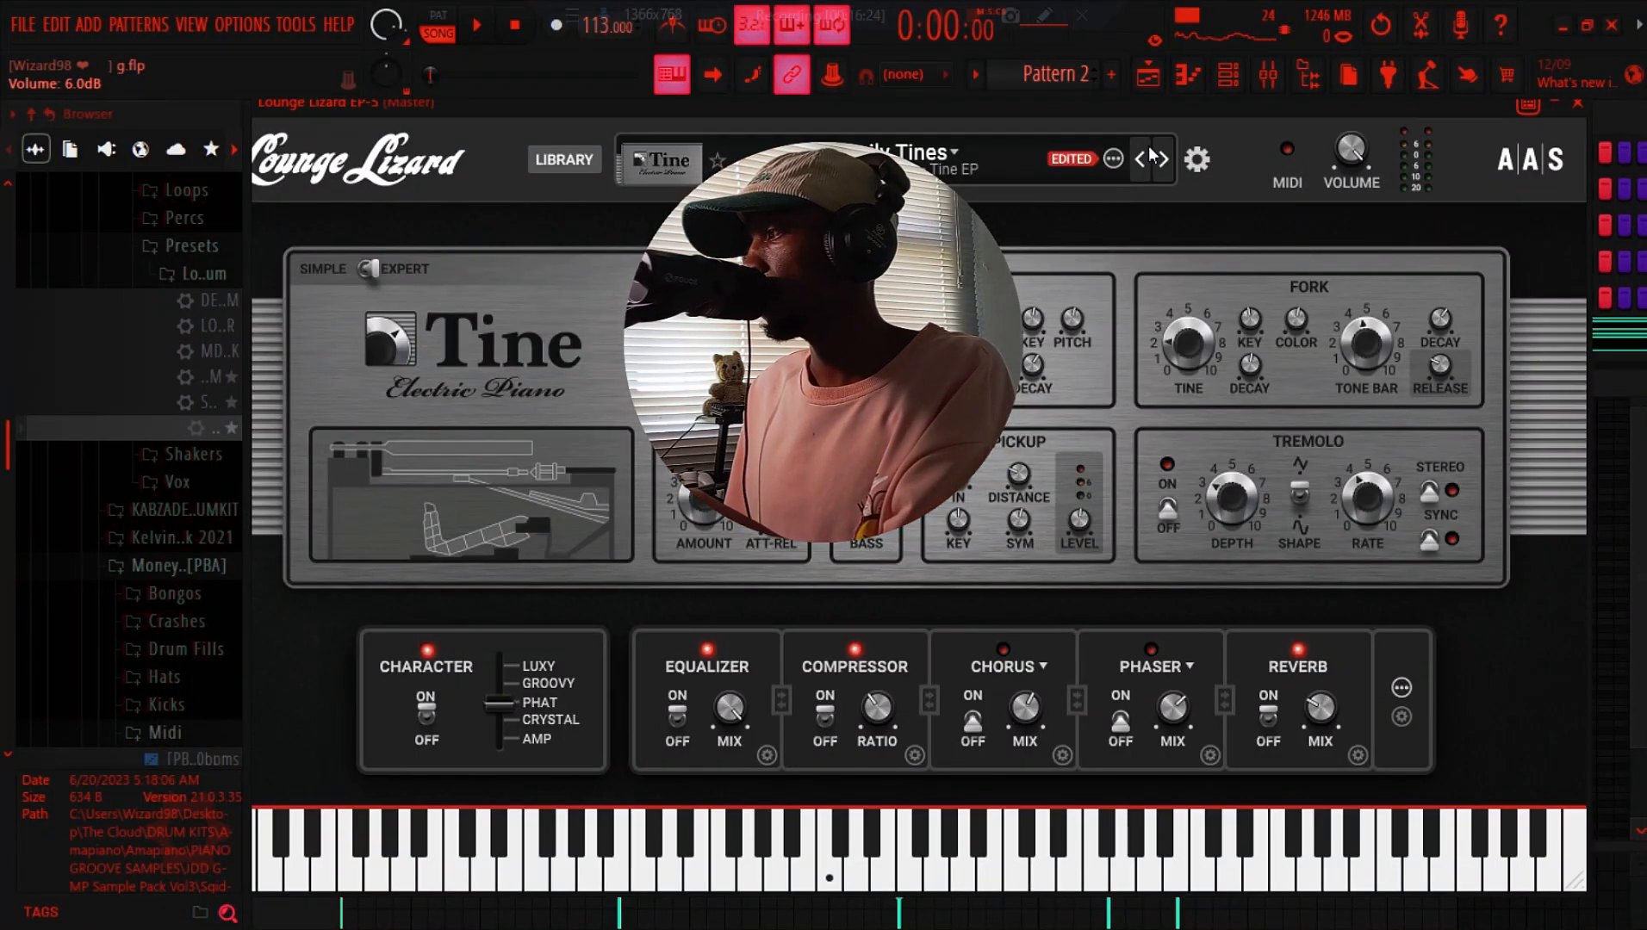
Play the pattern and raise the electric piano's reverb mix to 10.0%
key(space)
click(1321, 709)
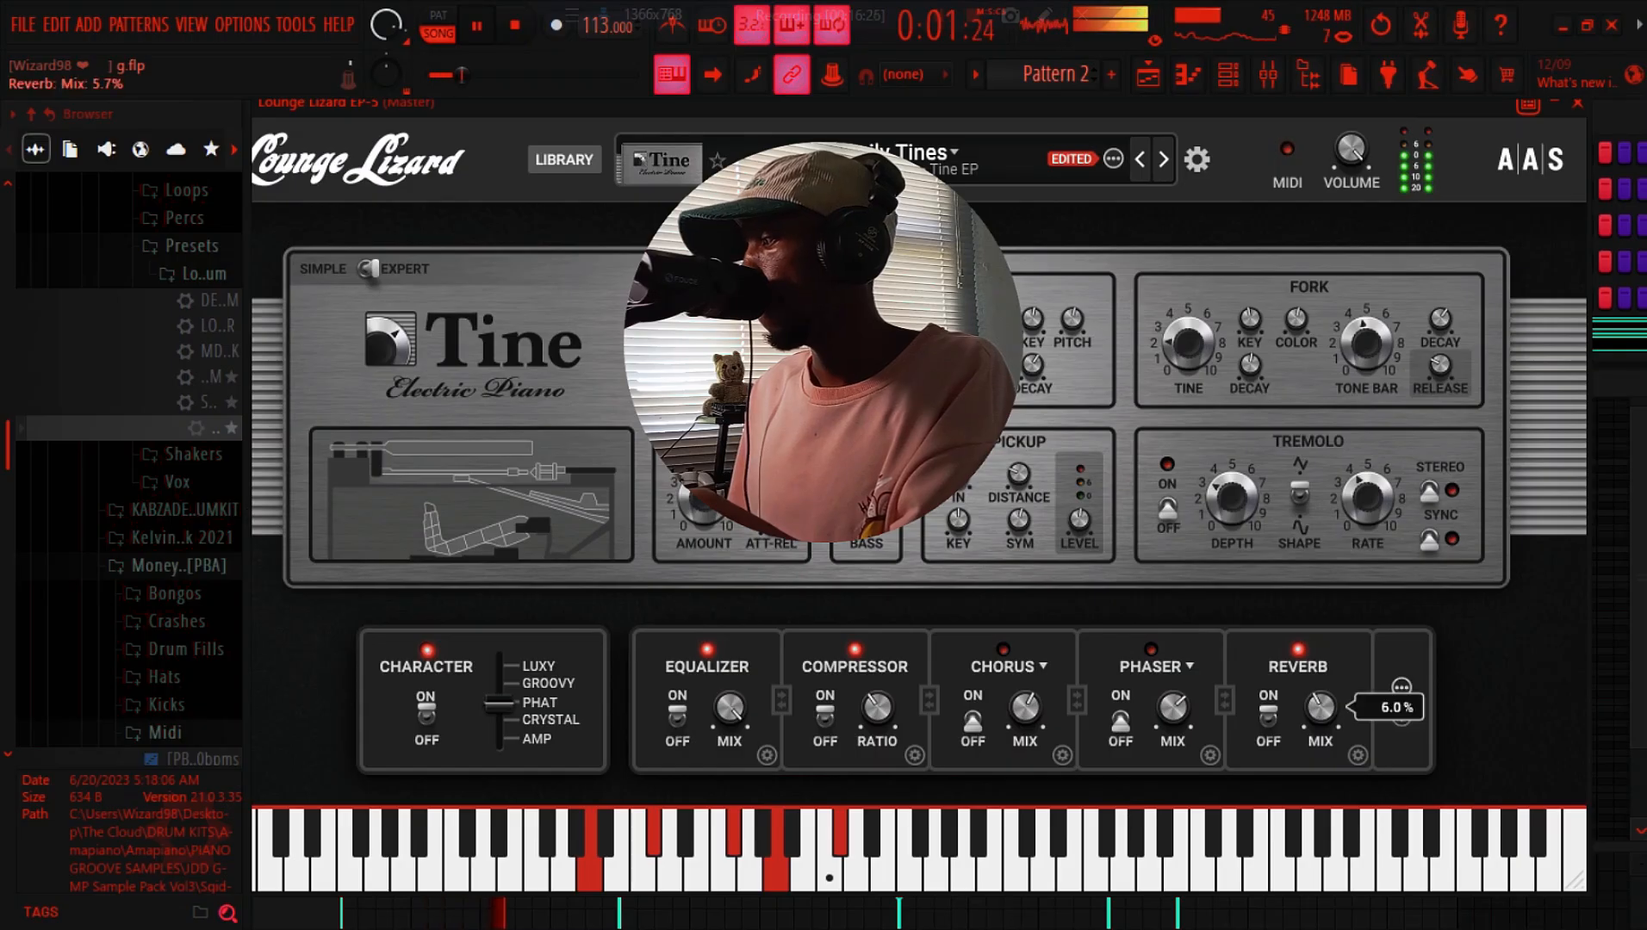
mouse_move(1320, 708)
mouse_down()
mouse_move(1321, 693)
mouse_move(1331, 730)
mouse_up()
Open the detailed reverb settings, try the Hall size and set the reverb output to 1.6 dB
click(1358, 755)
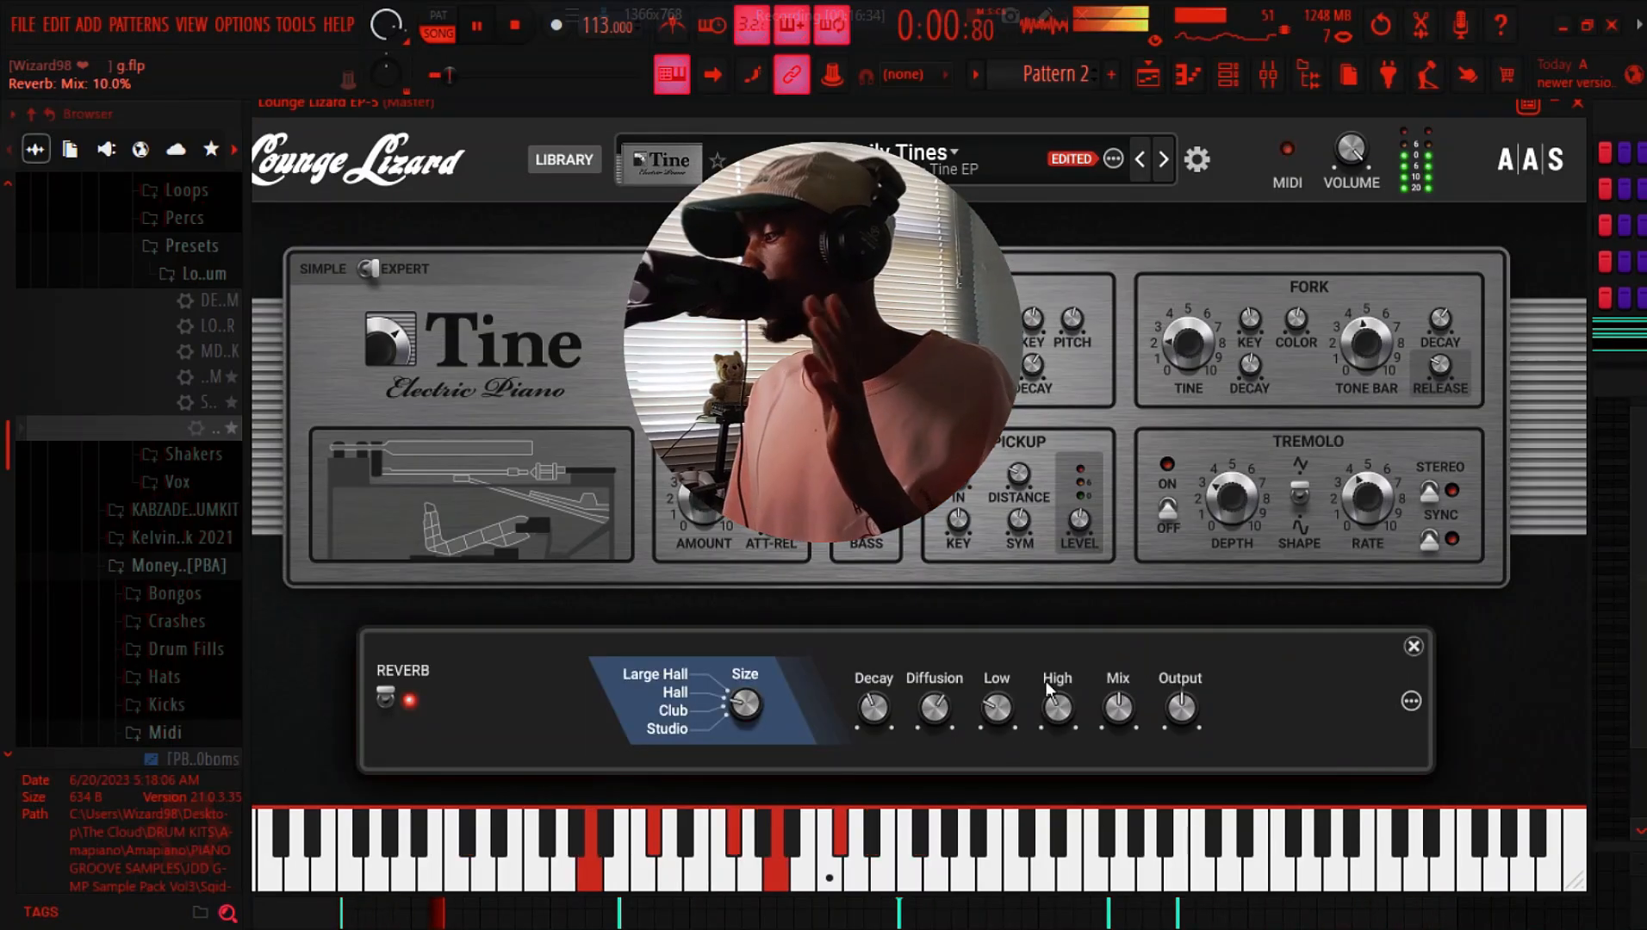
click(1181, 708)
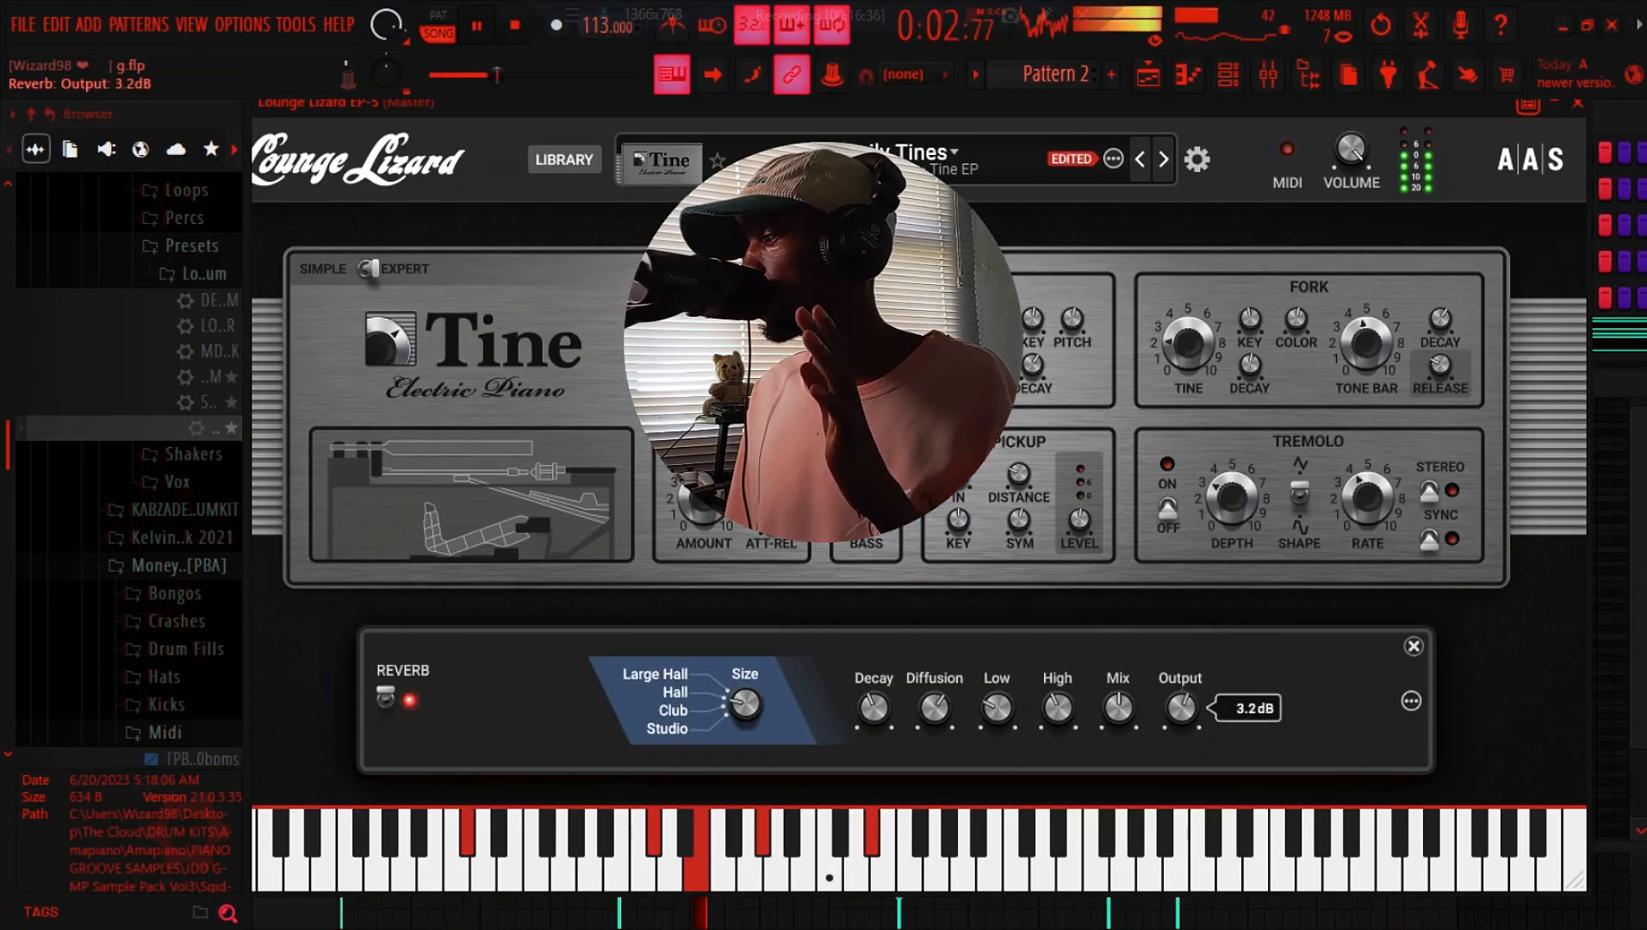
click(747, 704)
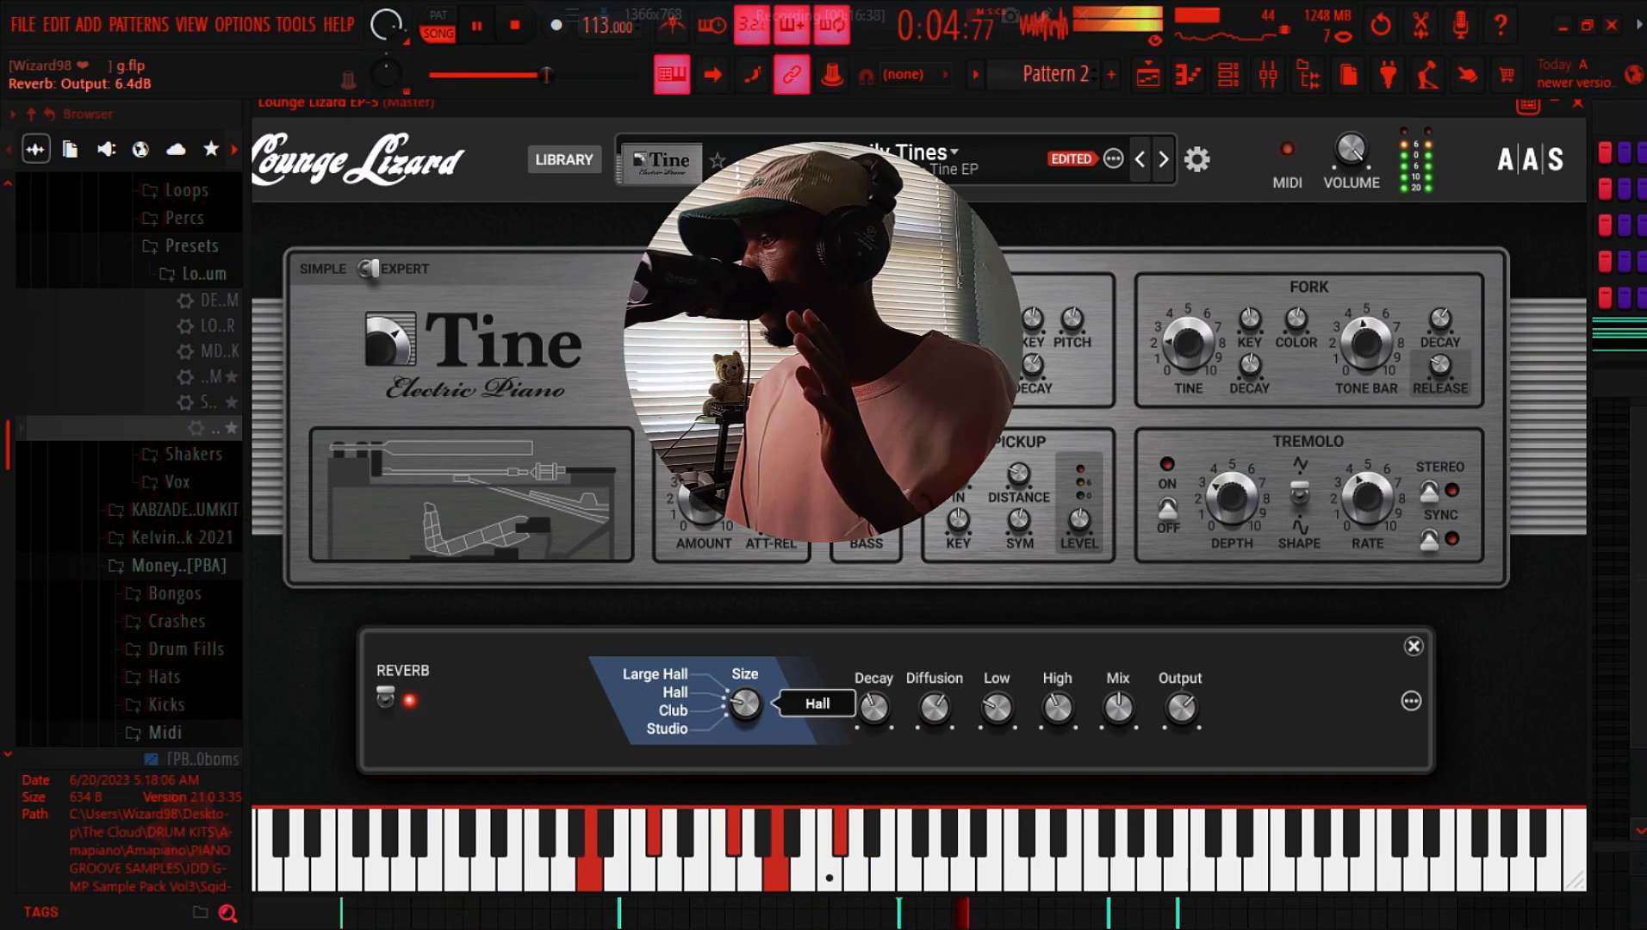
drag(750, 715, 749, 763)
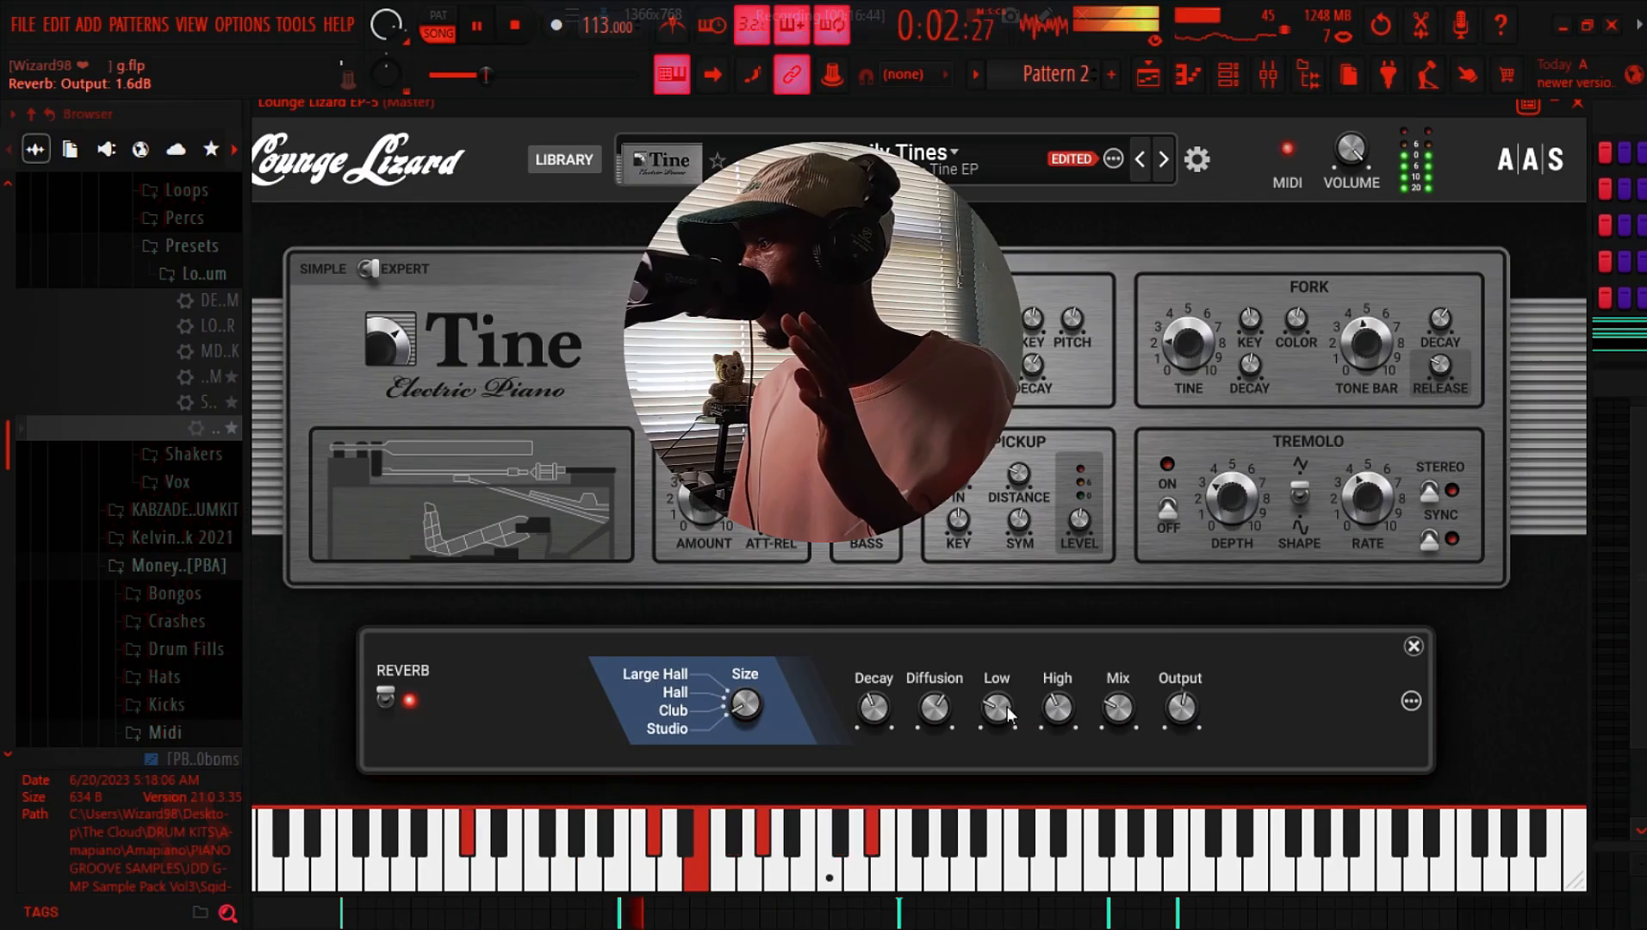
Set the reverb's high damping to 0.094, adjust its mix and choose the Club size
click(1117, 708)
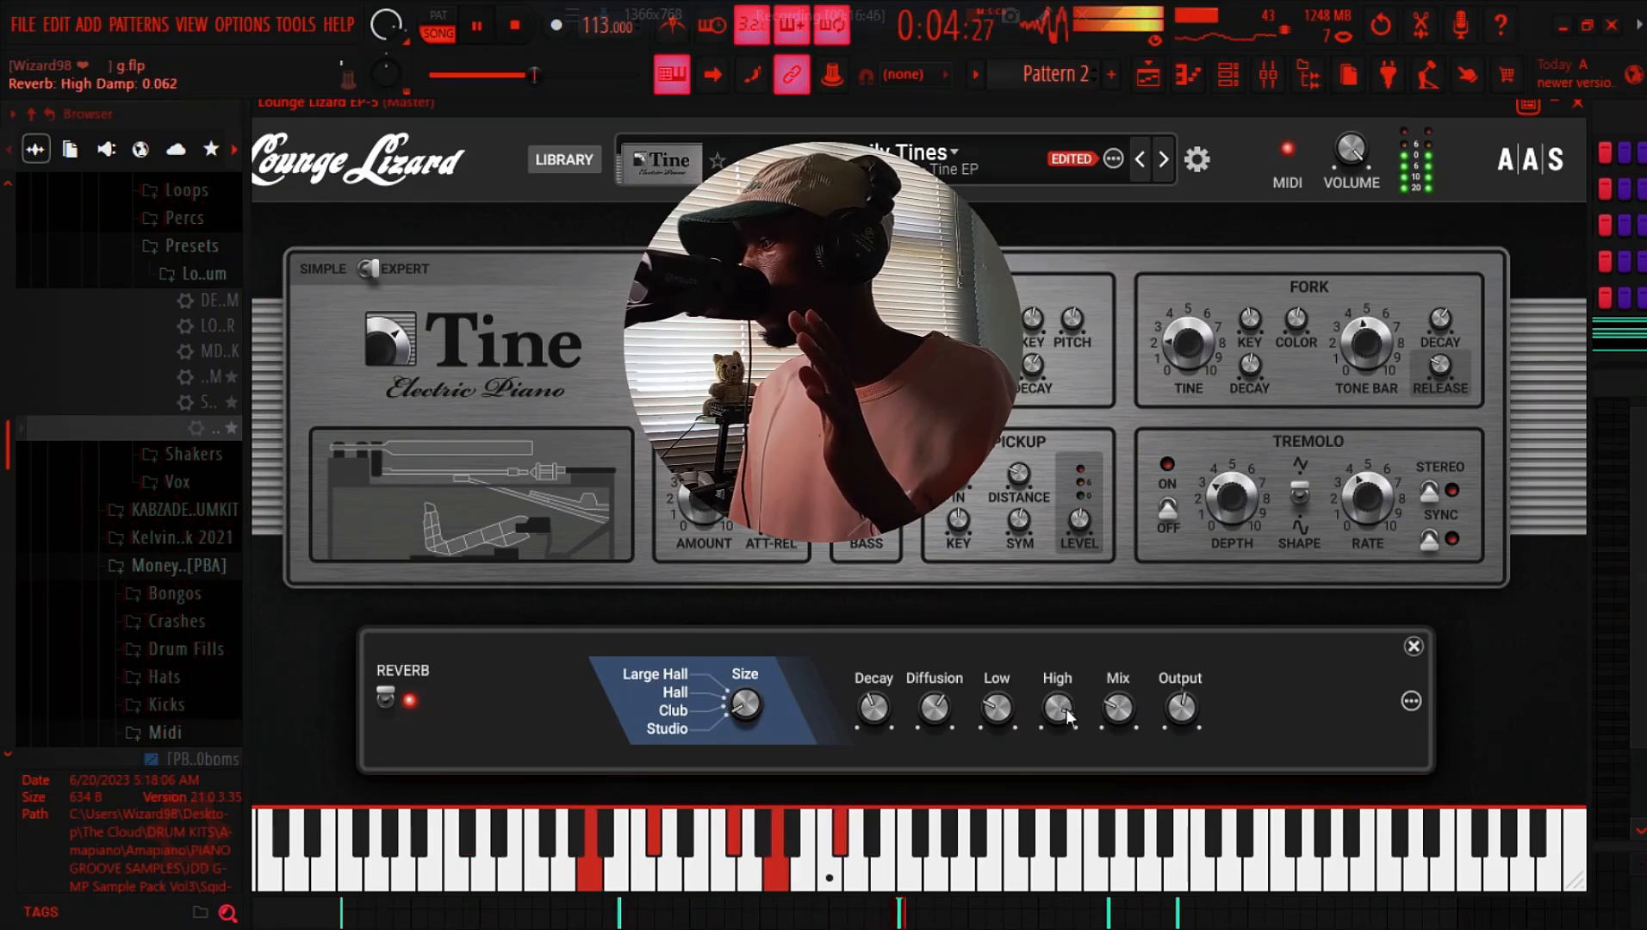
drag(1058, 708, 1058, 737)
click(1118, 708)
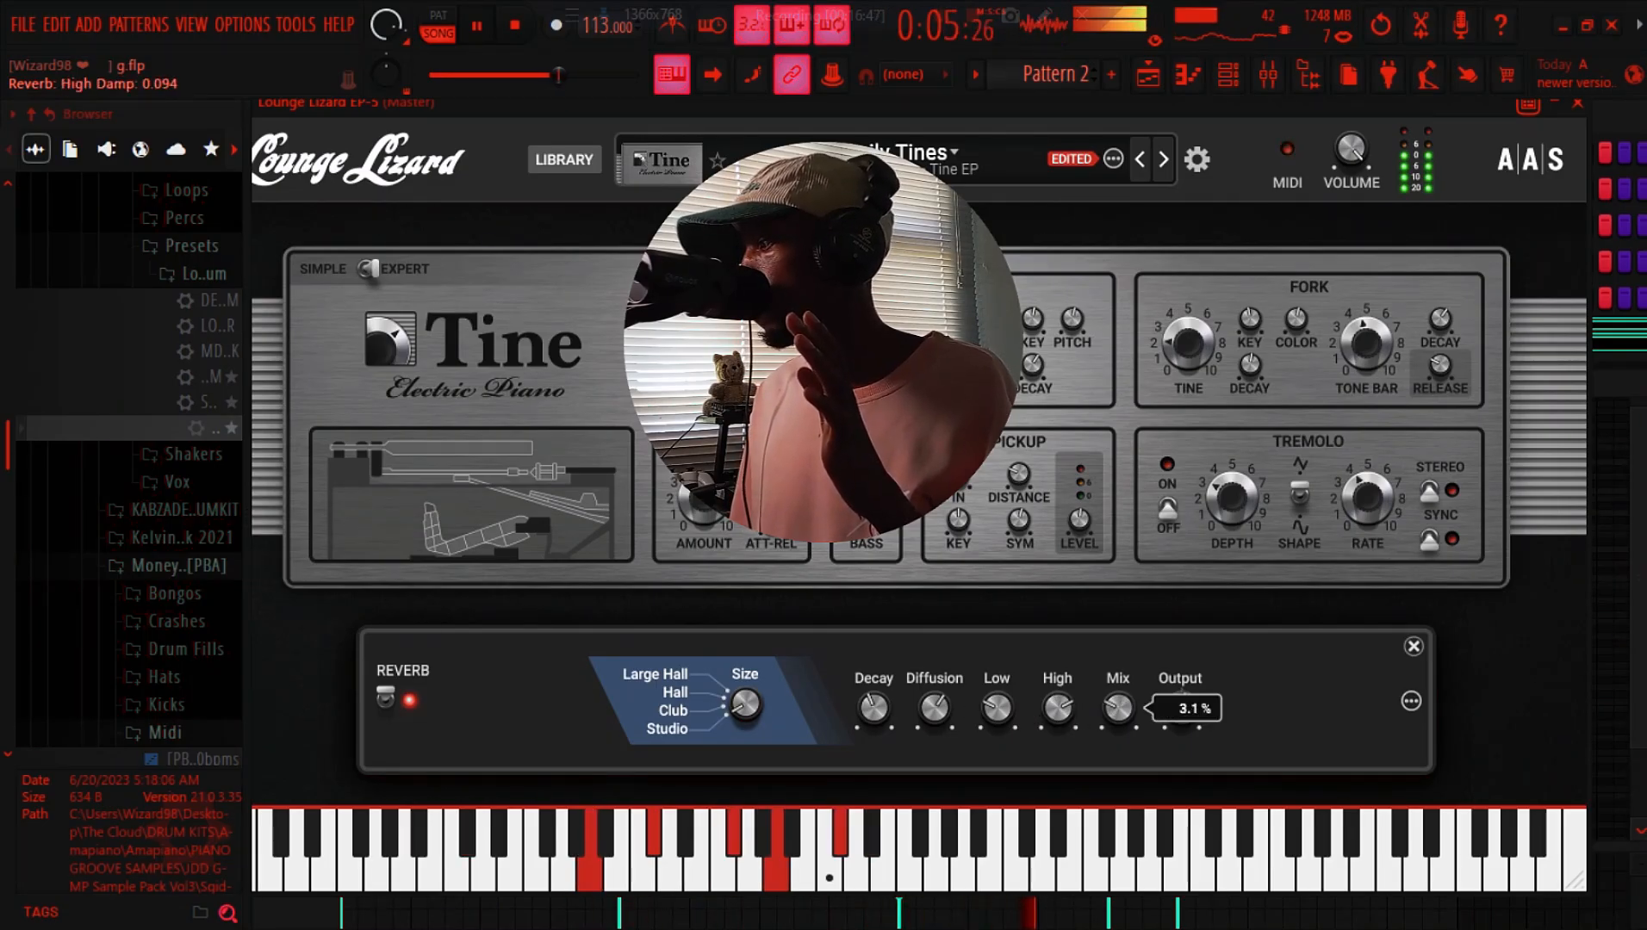
click(745, 704)
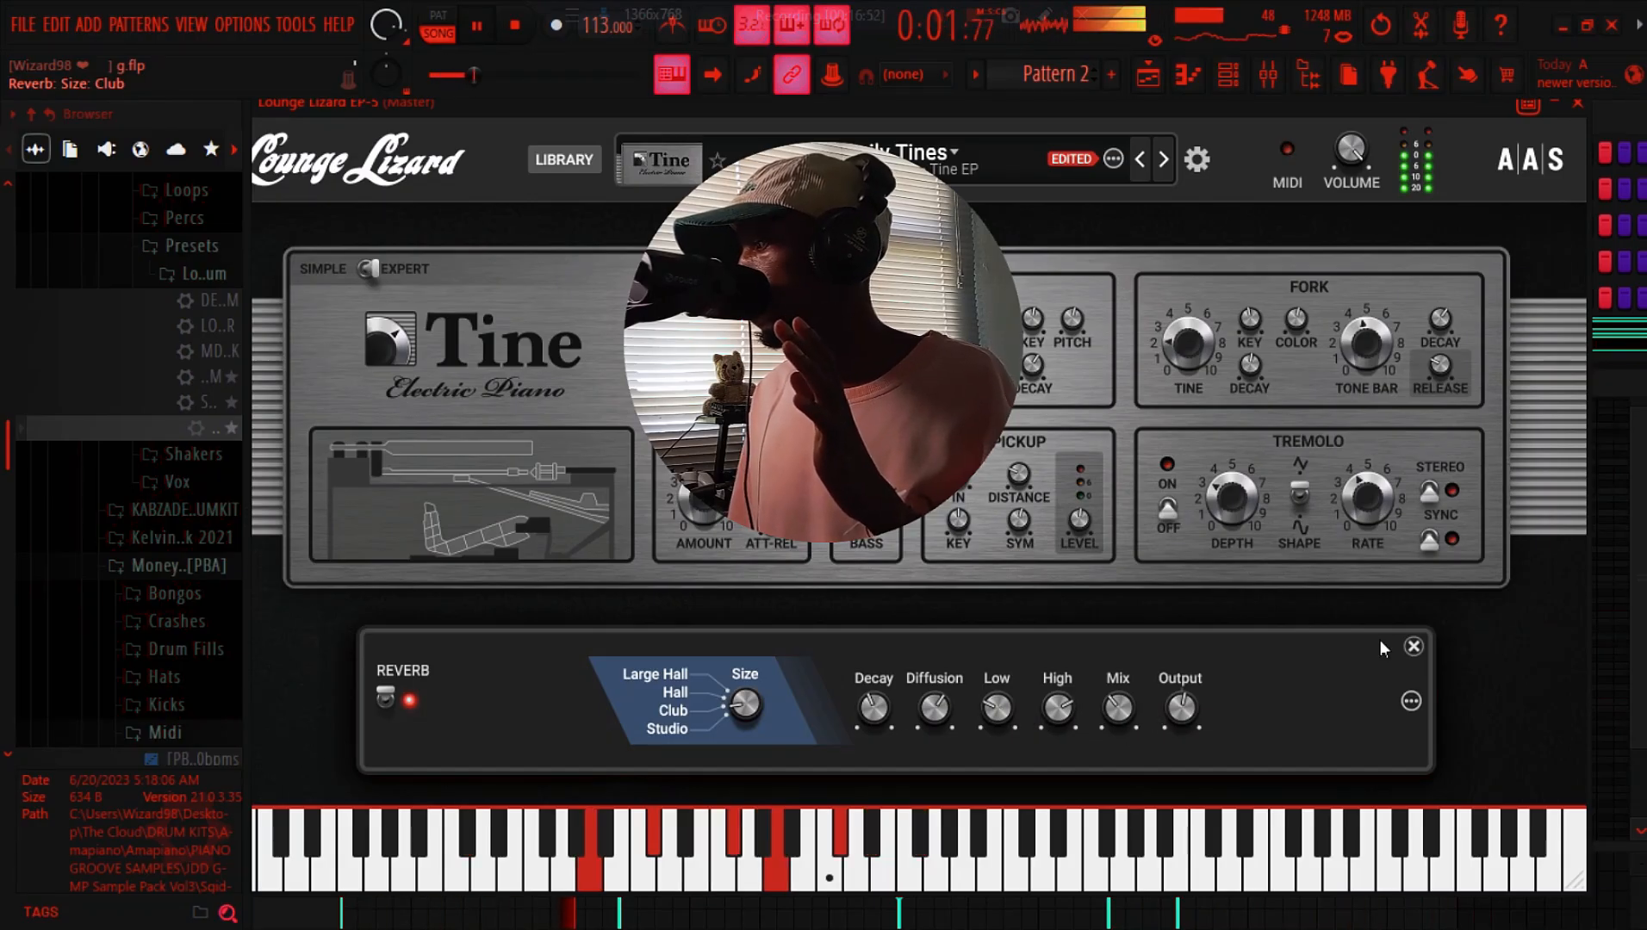
Close the detailed reverb settings, lower the reverb mix and stop playback
click(1413, 646)
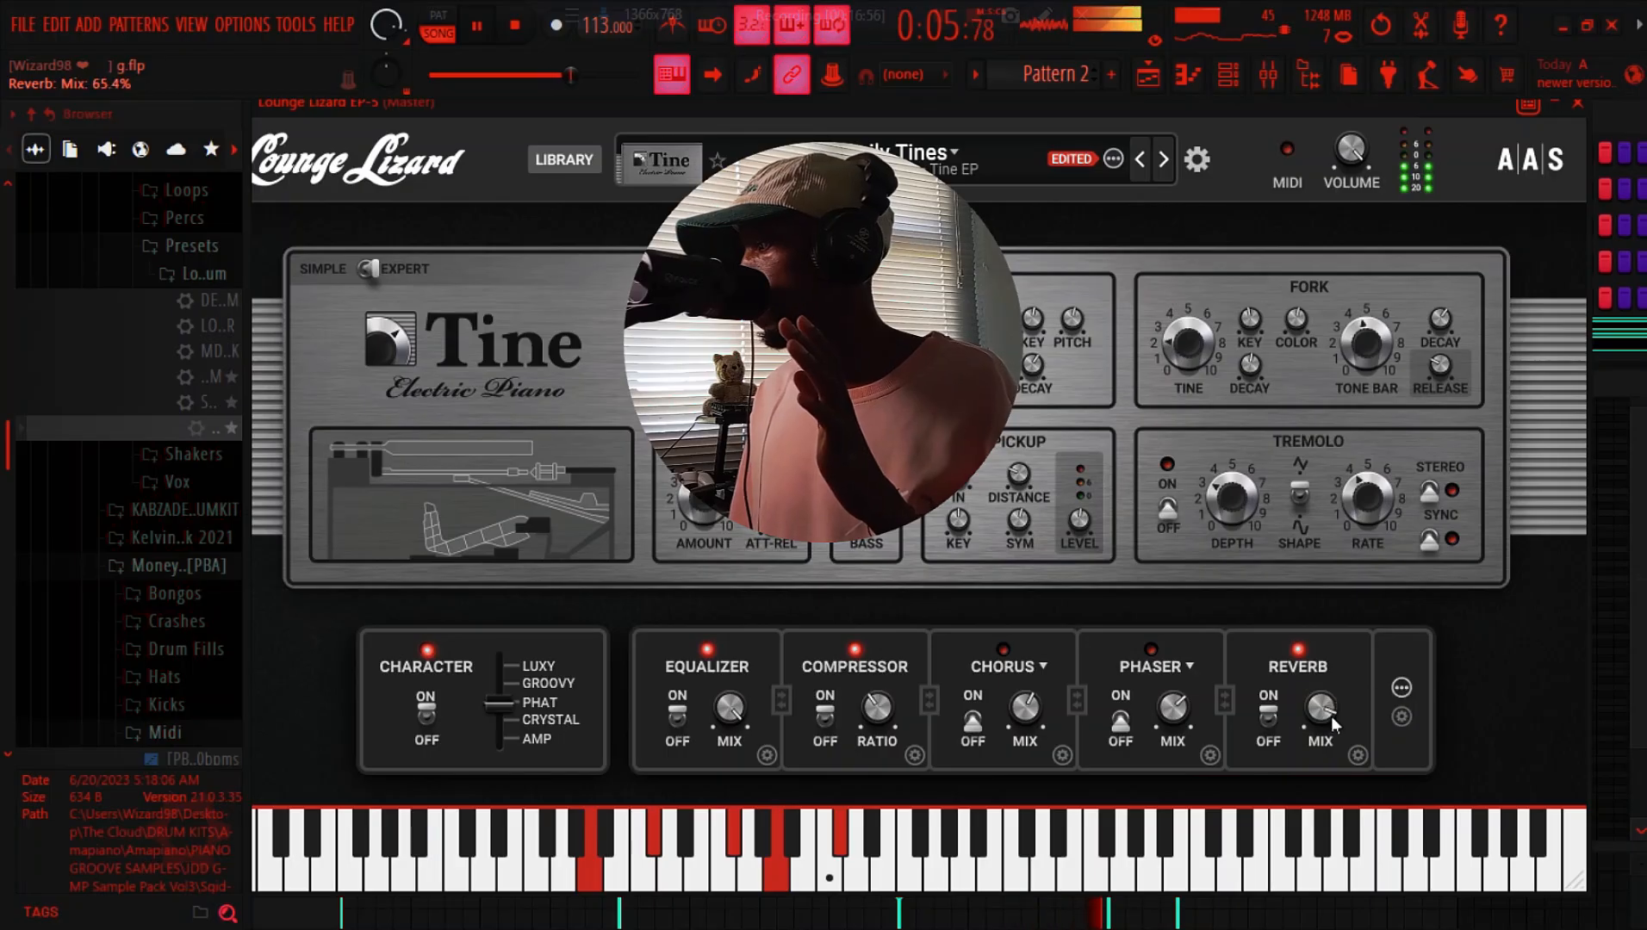
drag(1321, 707, 1307, 754)
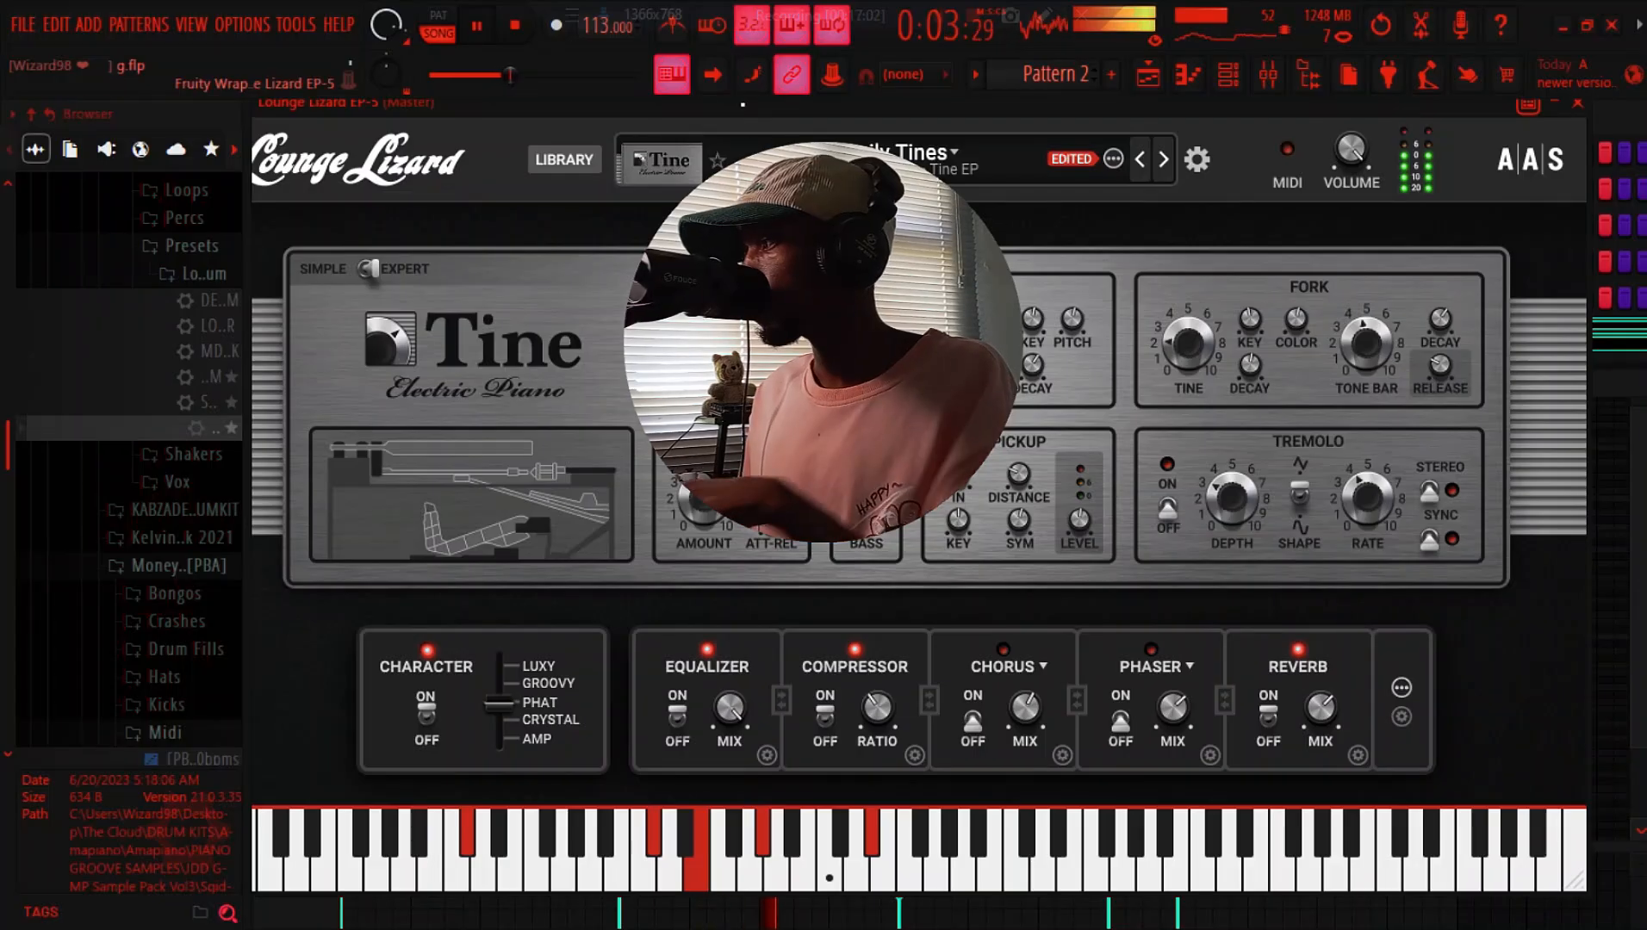
key(space)
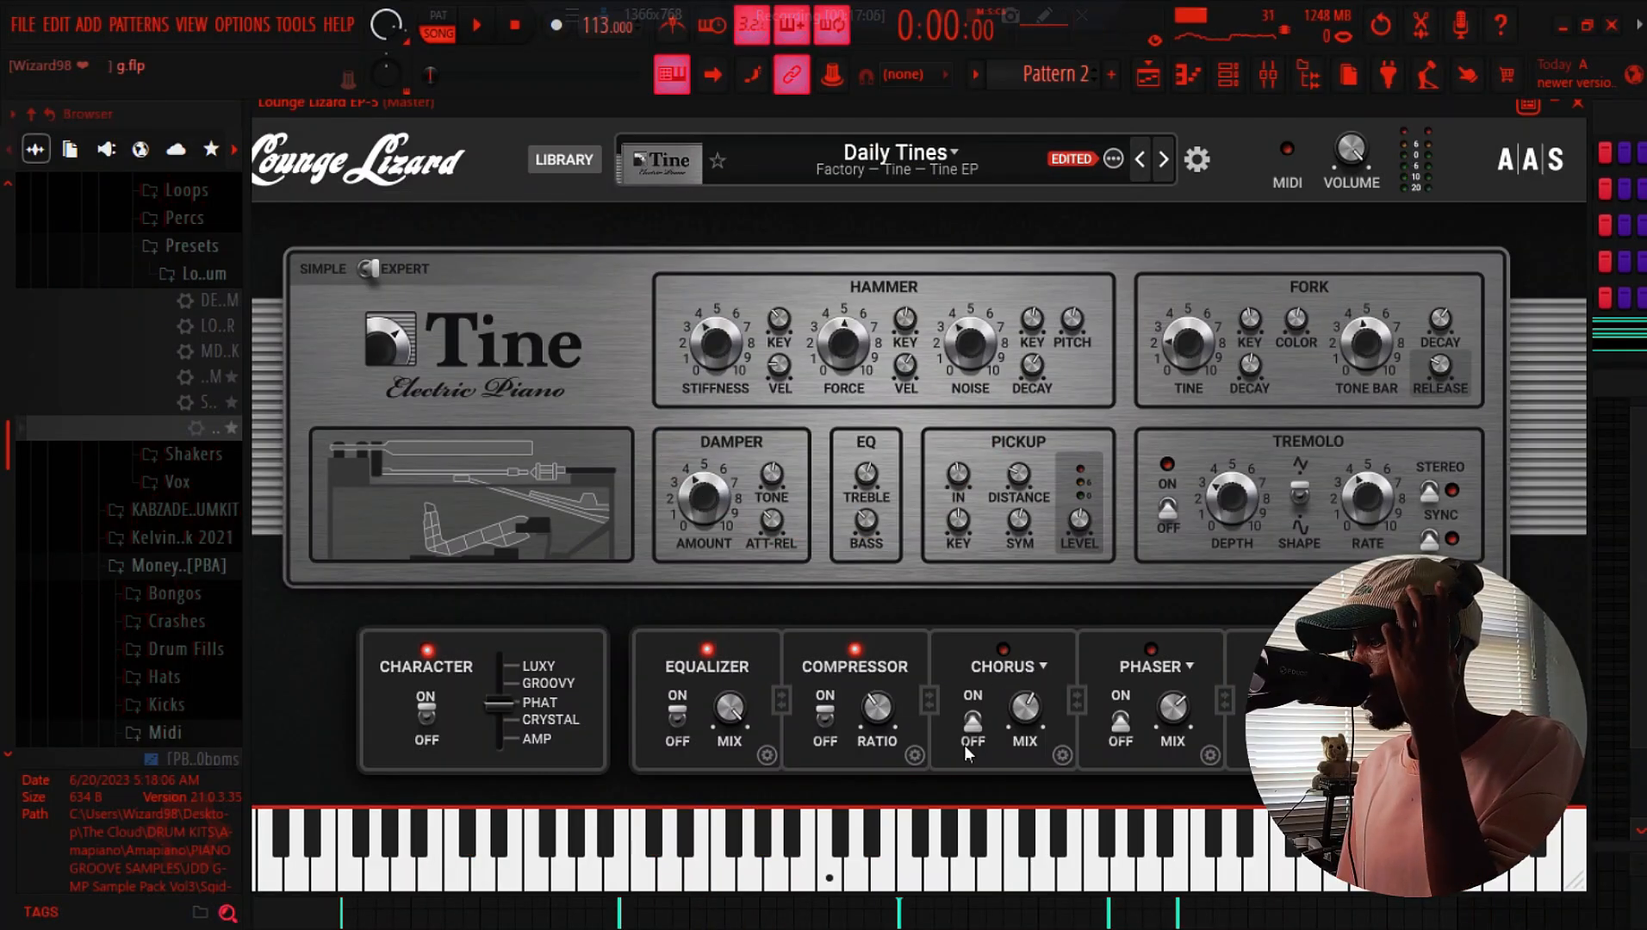
Enable the electric piano's chorus and set its mix to 32.2% in the detailed chorus settings while the pattern plays
click(971, 724)
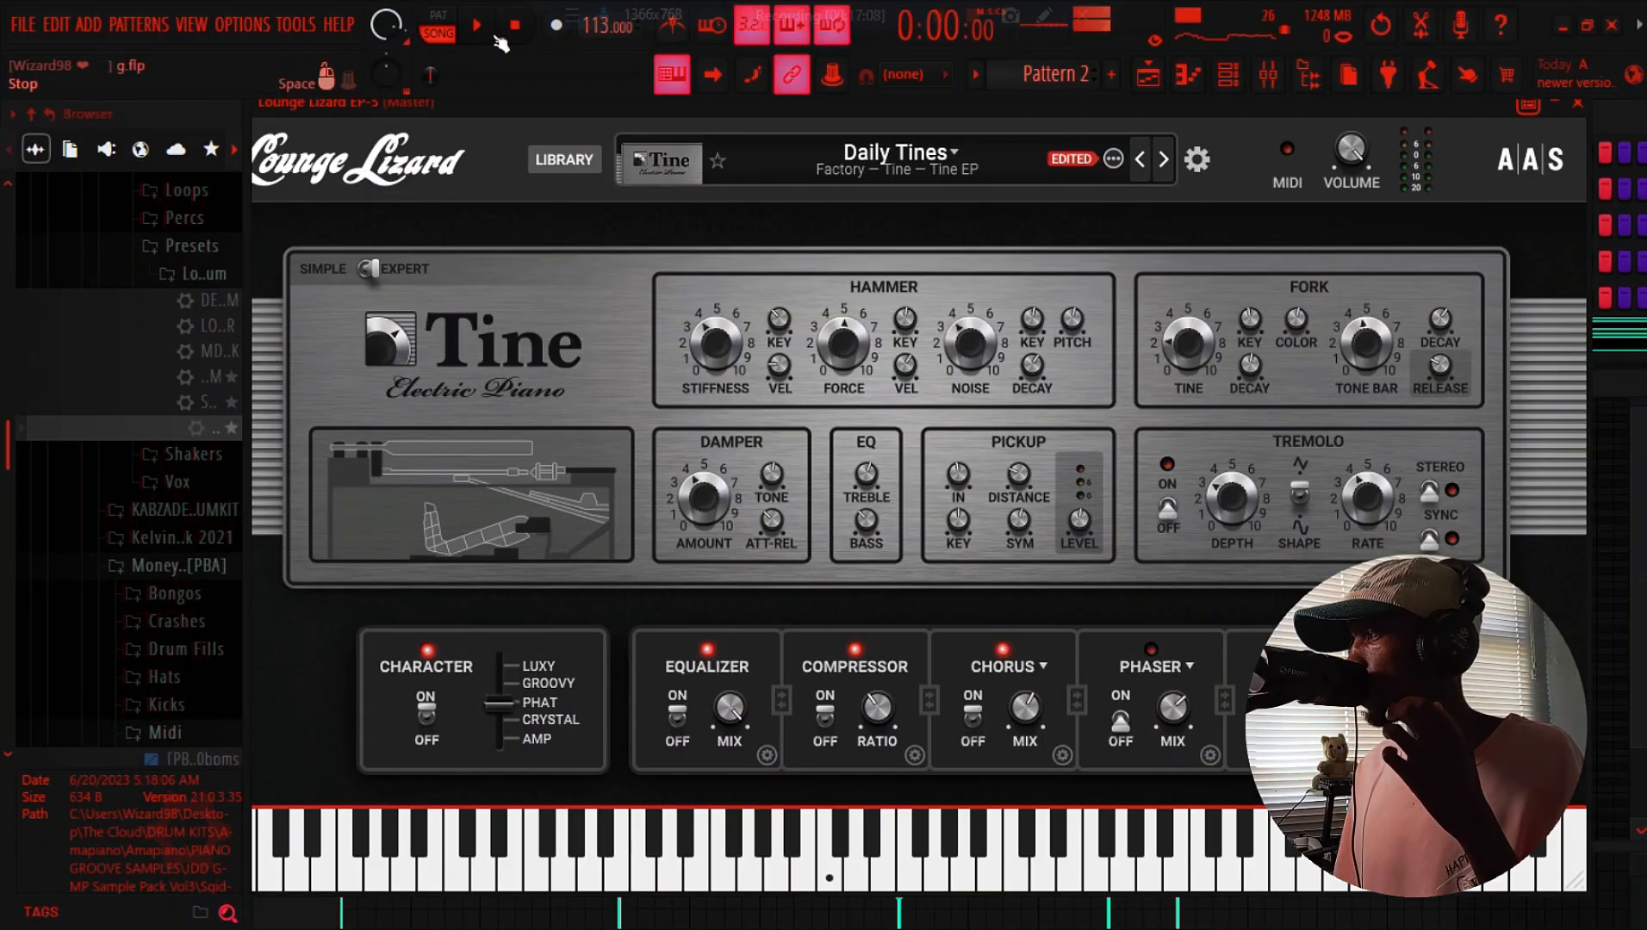
key(space)
drag(1042, 705, 1025, 712)
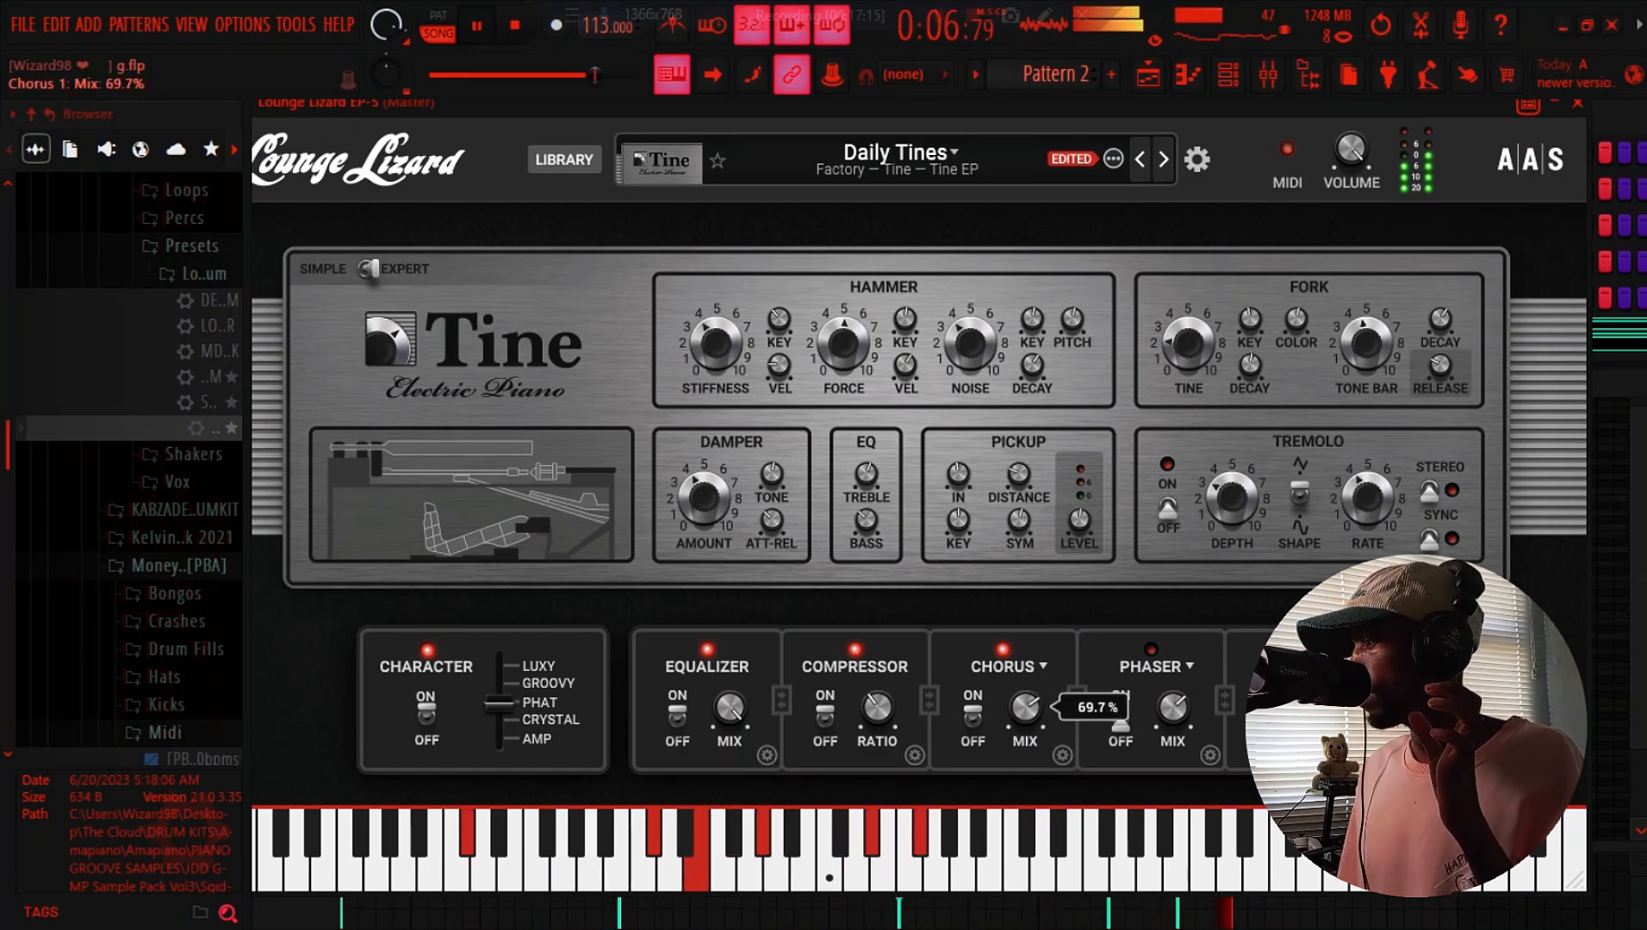
click(1062, 755)
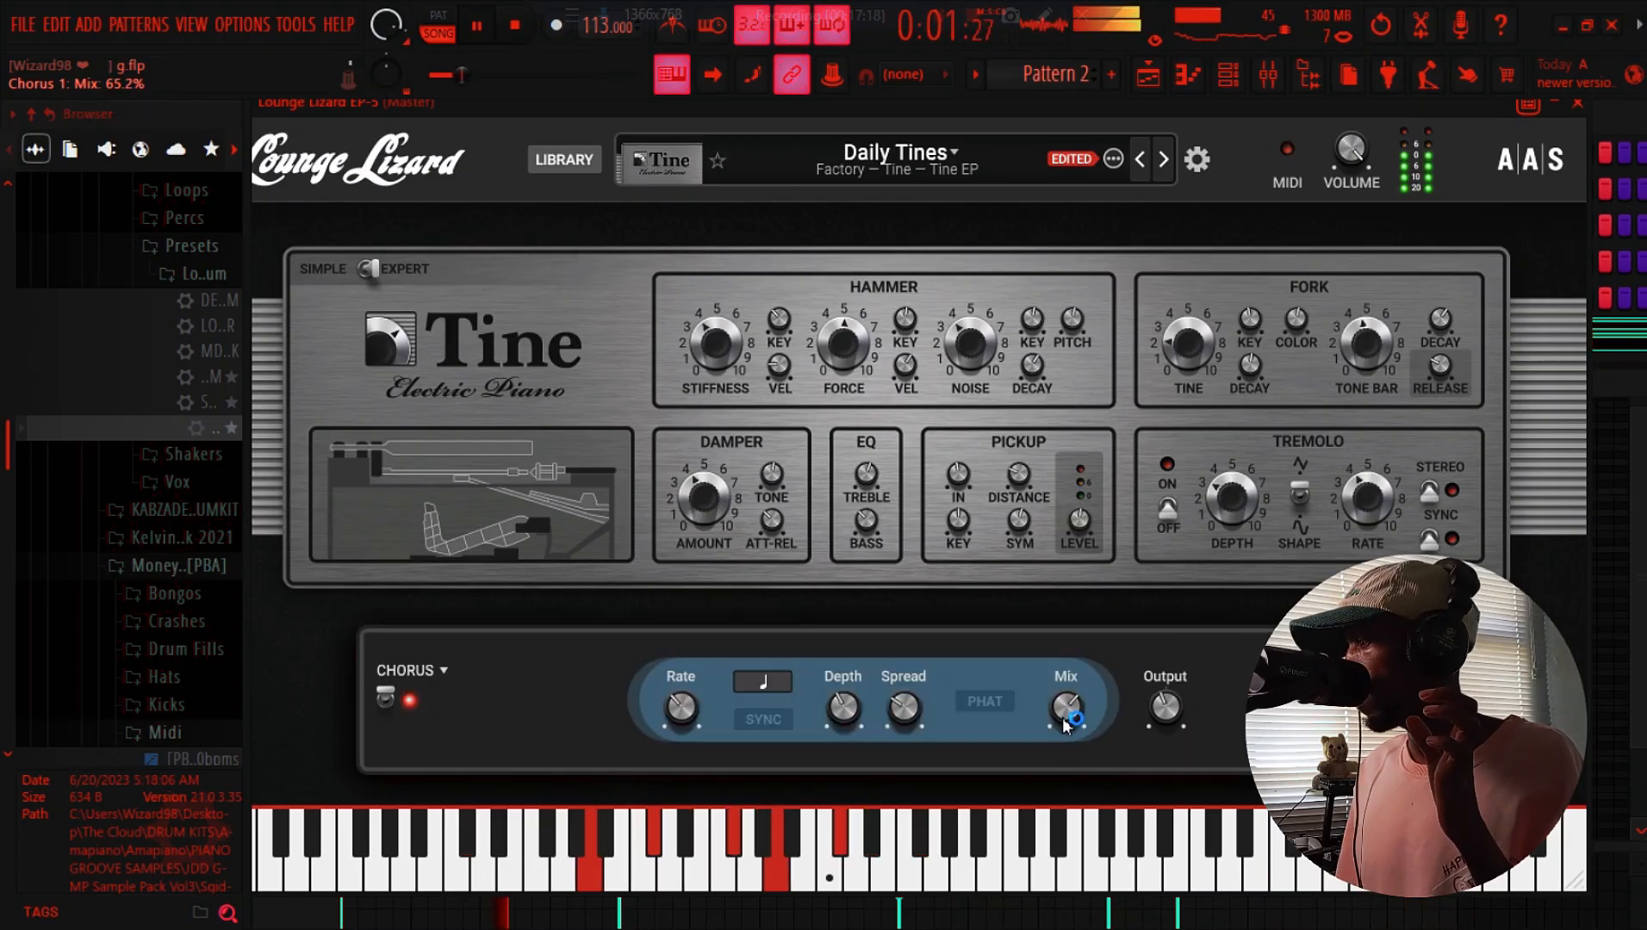
drag(1066, 708, 1067, 724)
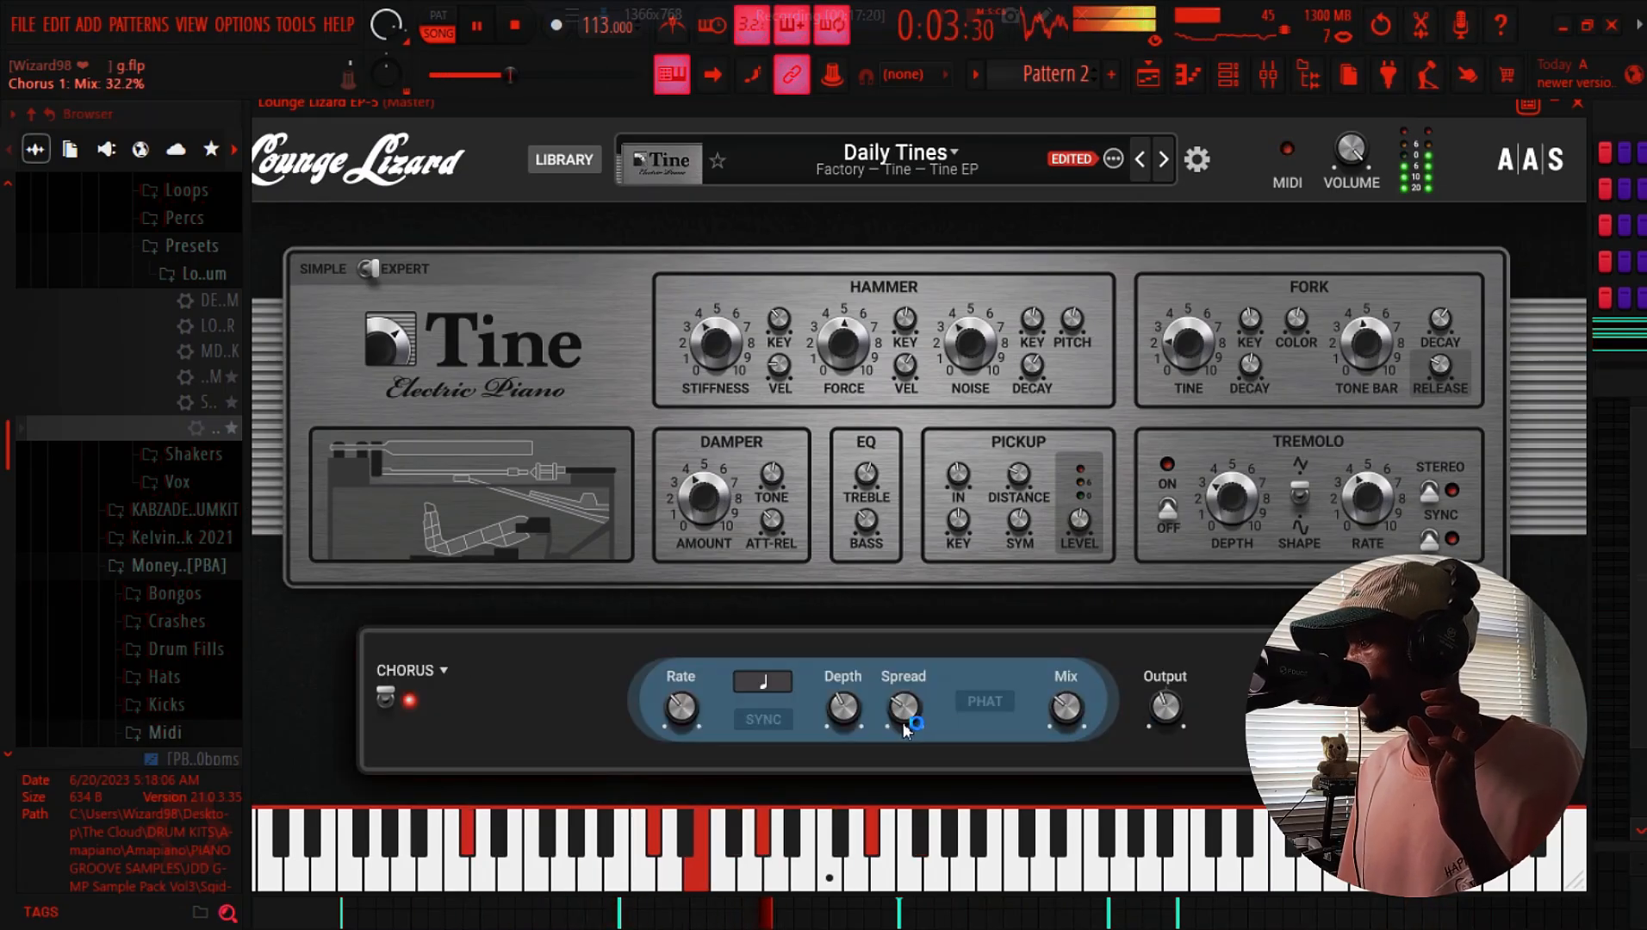
Set the electric piano's chorus spread to 59.0% and close the detailed chorus settings
drag(904, 708, 904, 706)
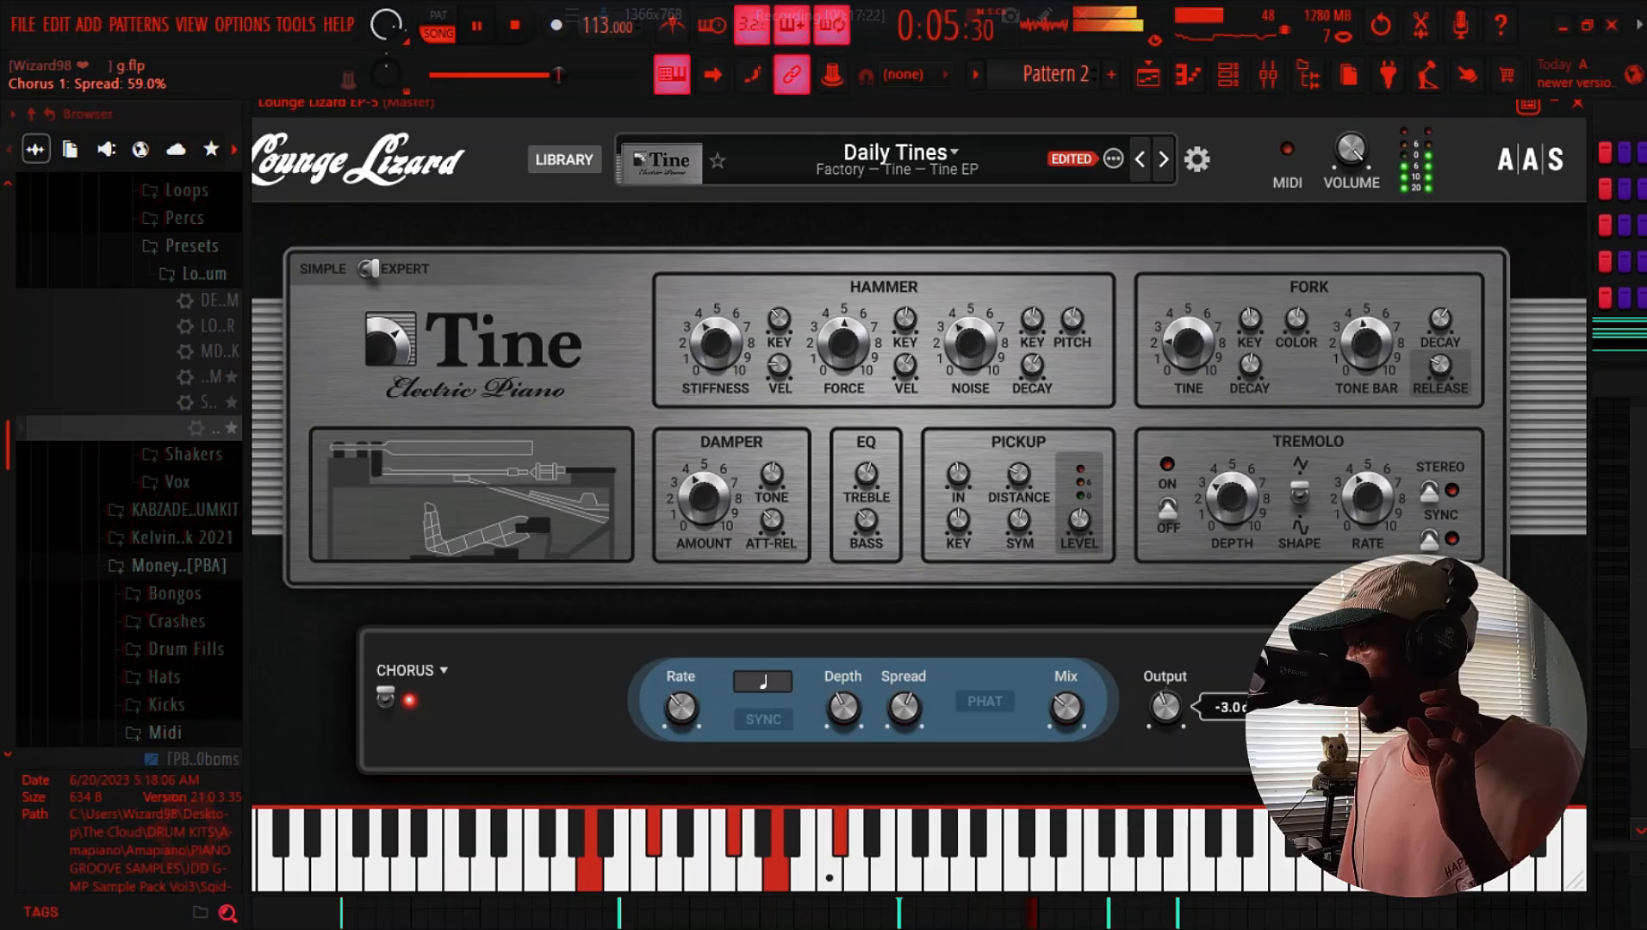
click(1412, 653)
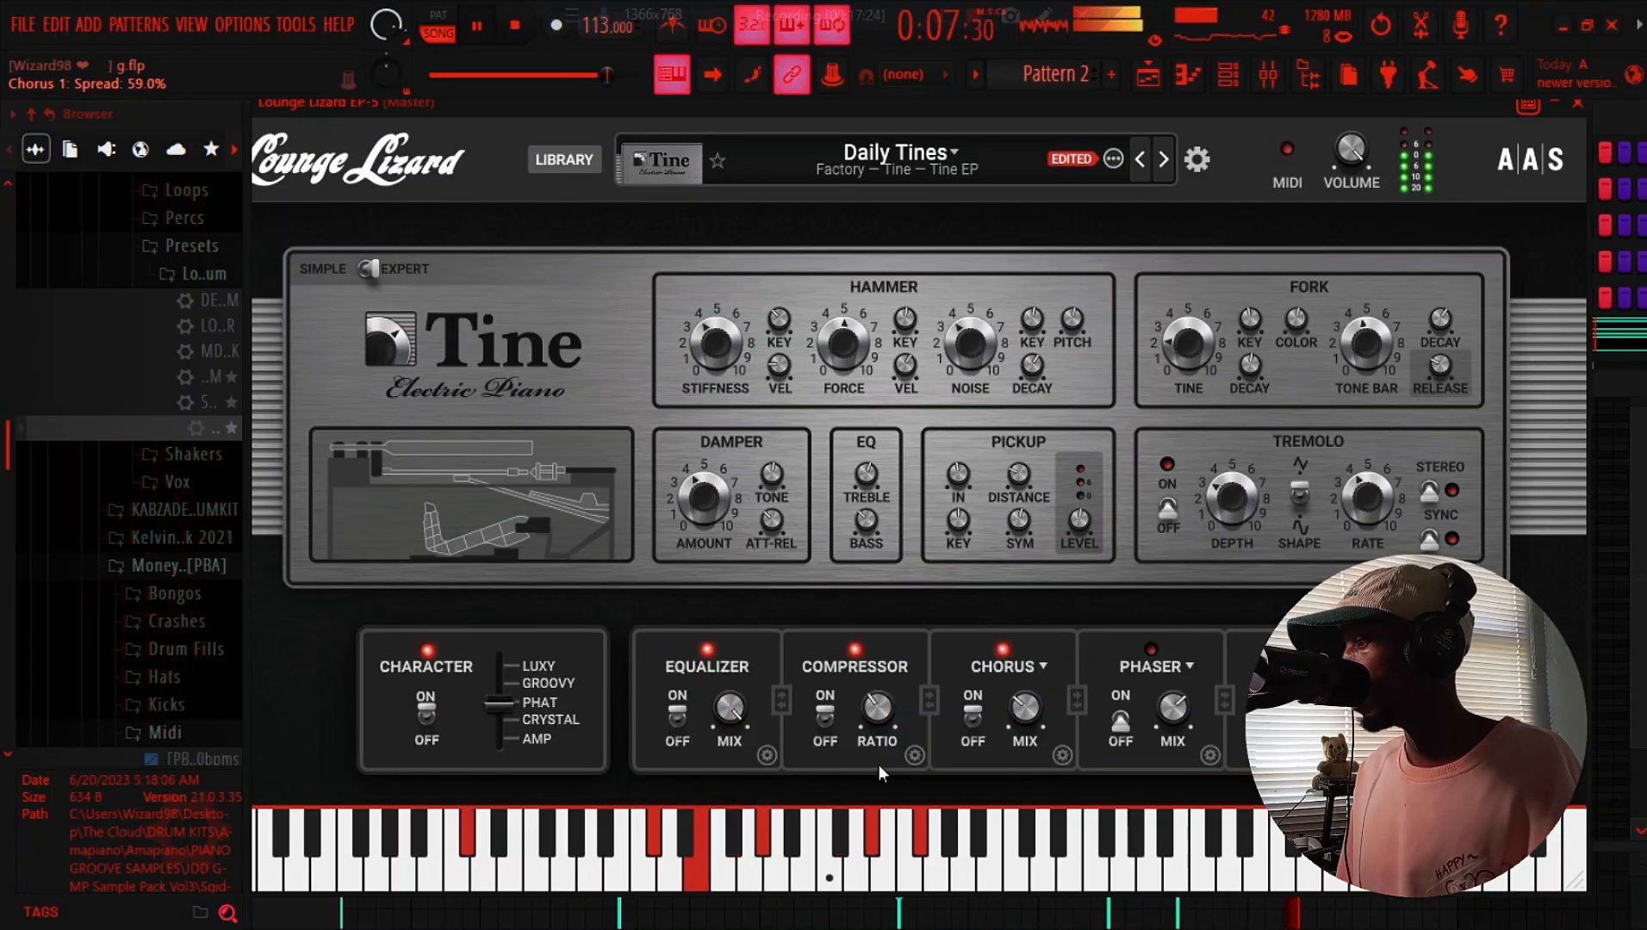
Set the amp character to Groovy and the equalizer mix to -0.140, saving the project and stopping playback
drag(729, 707, 738, 715)
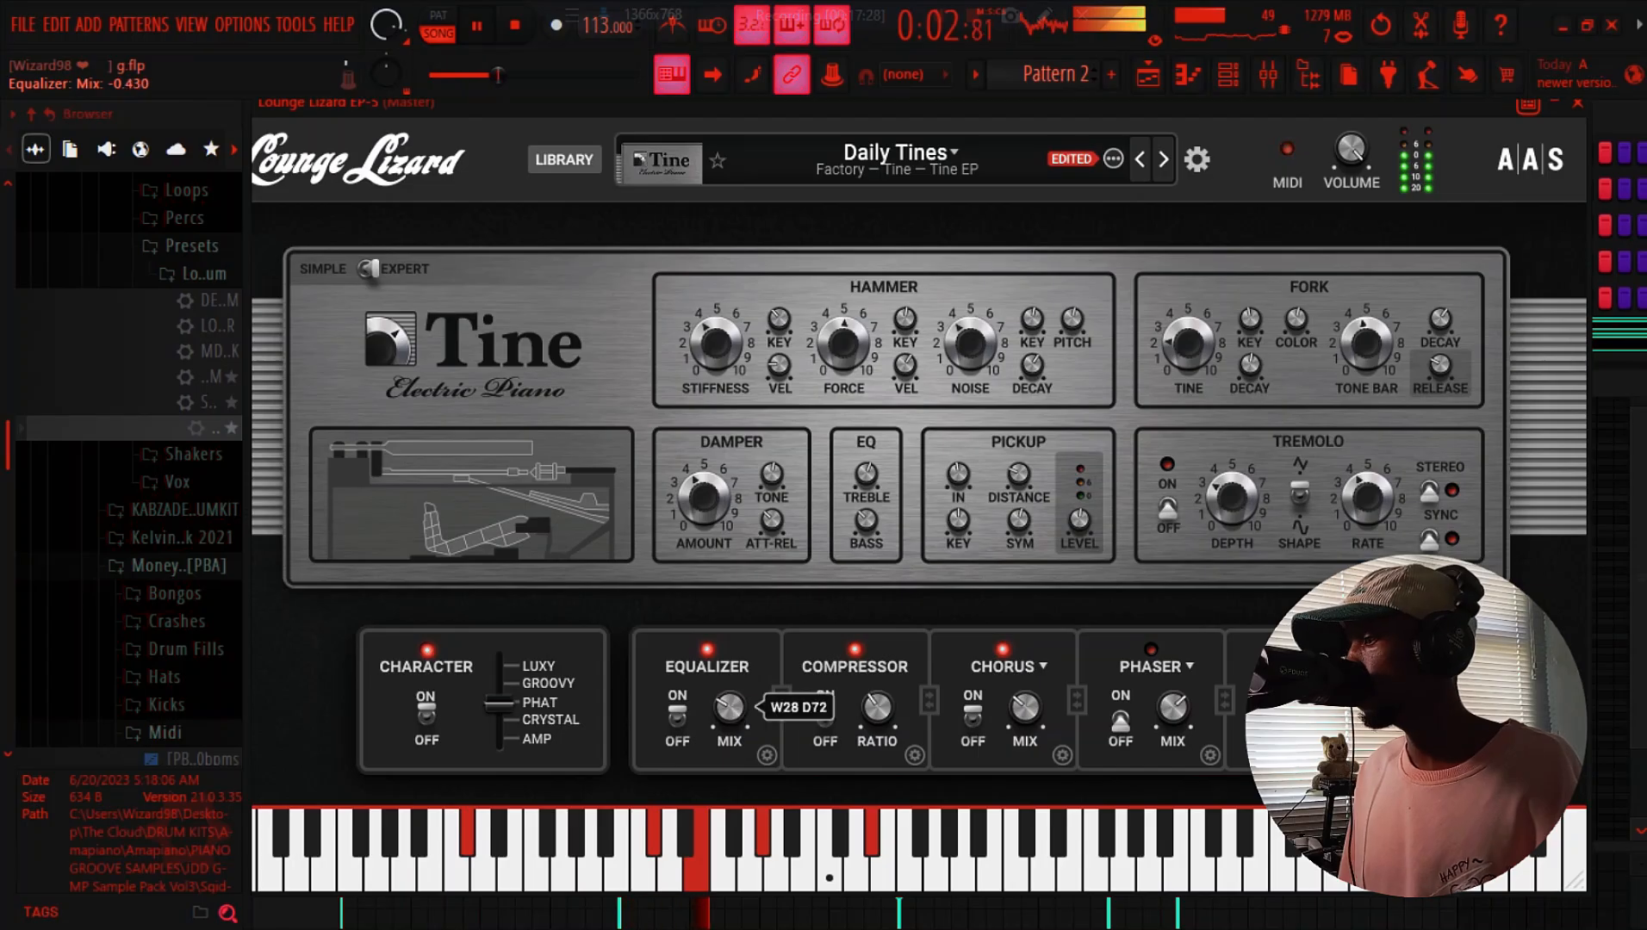
drag(501, 711, 499, 686)
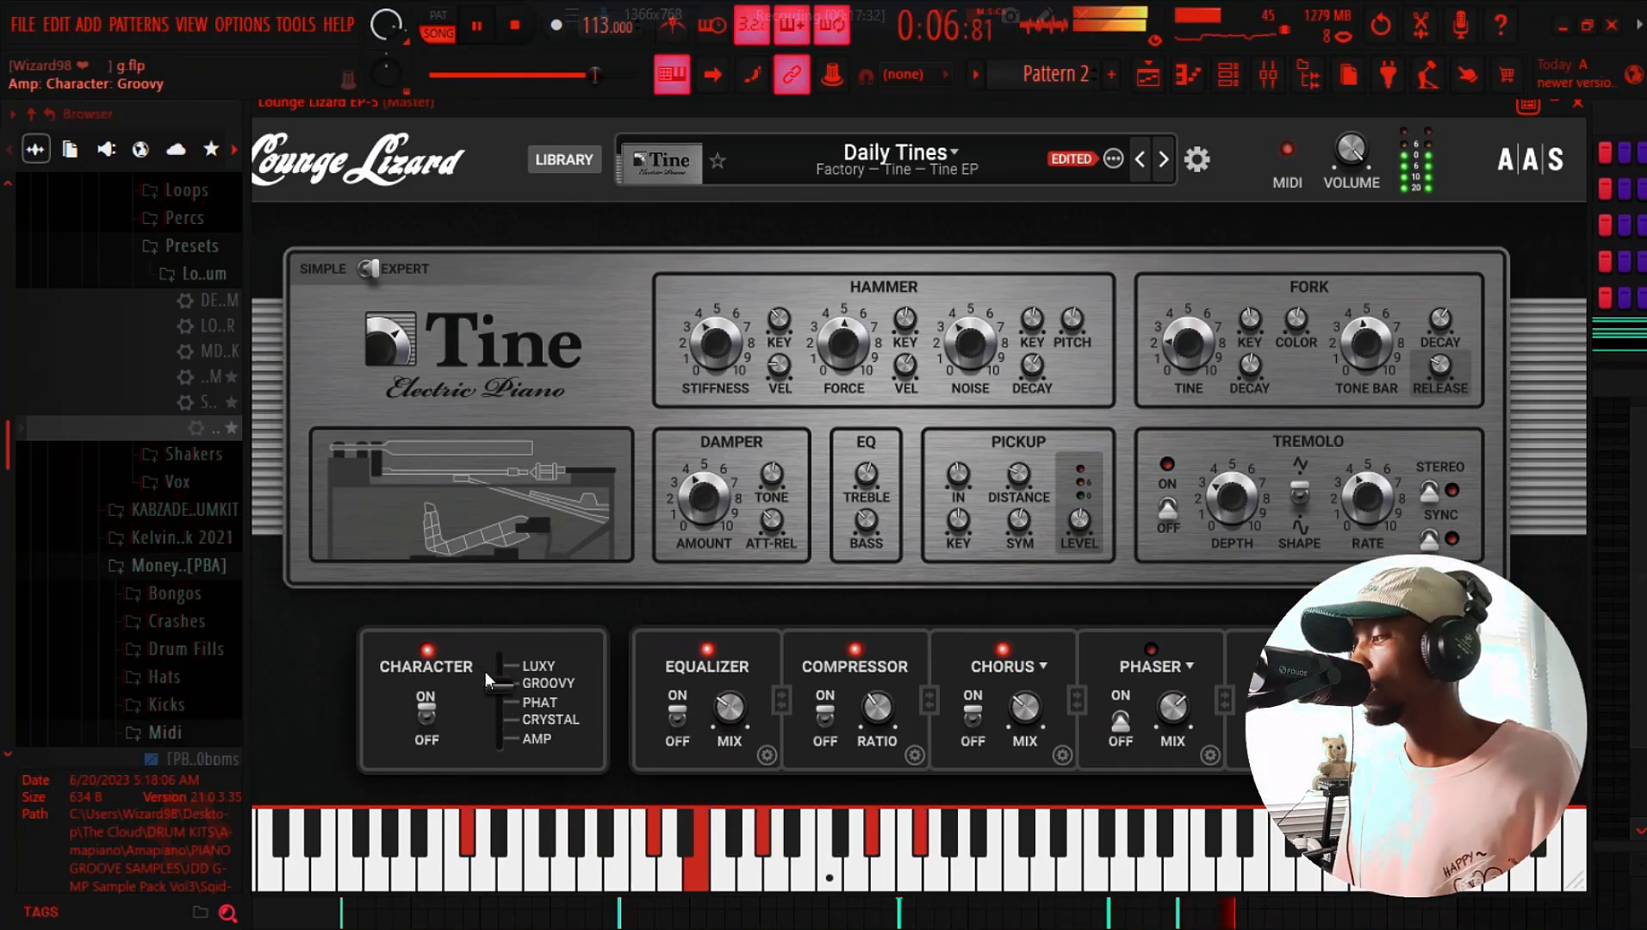
click(26, 26)
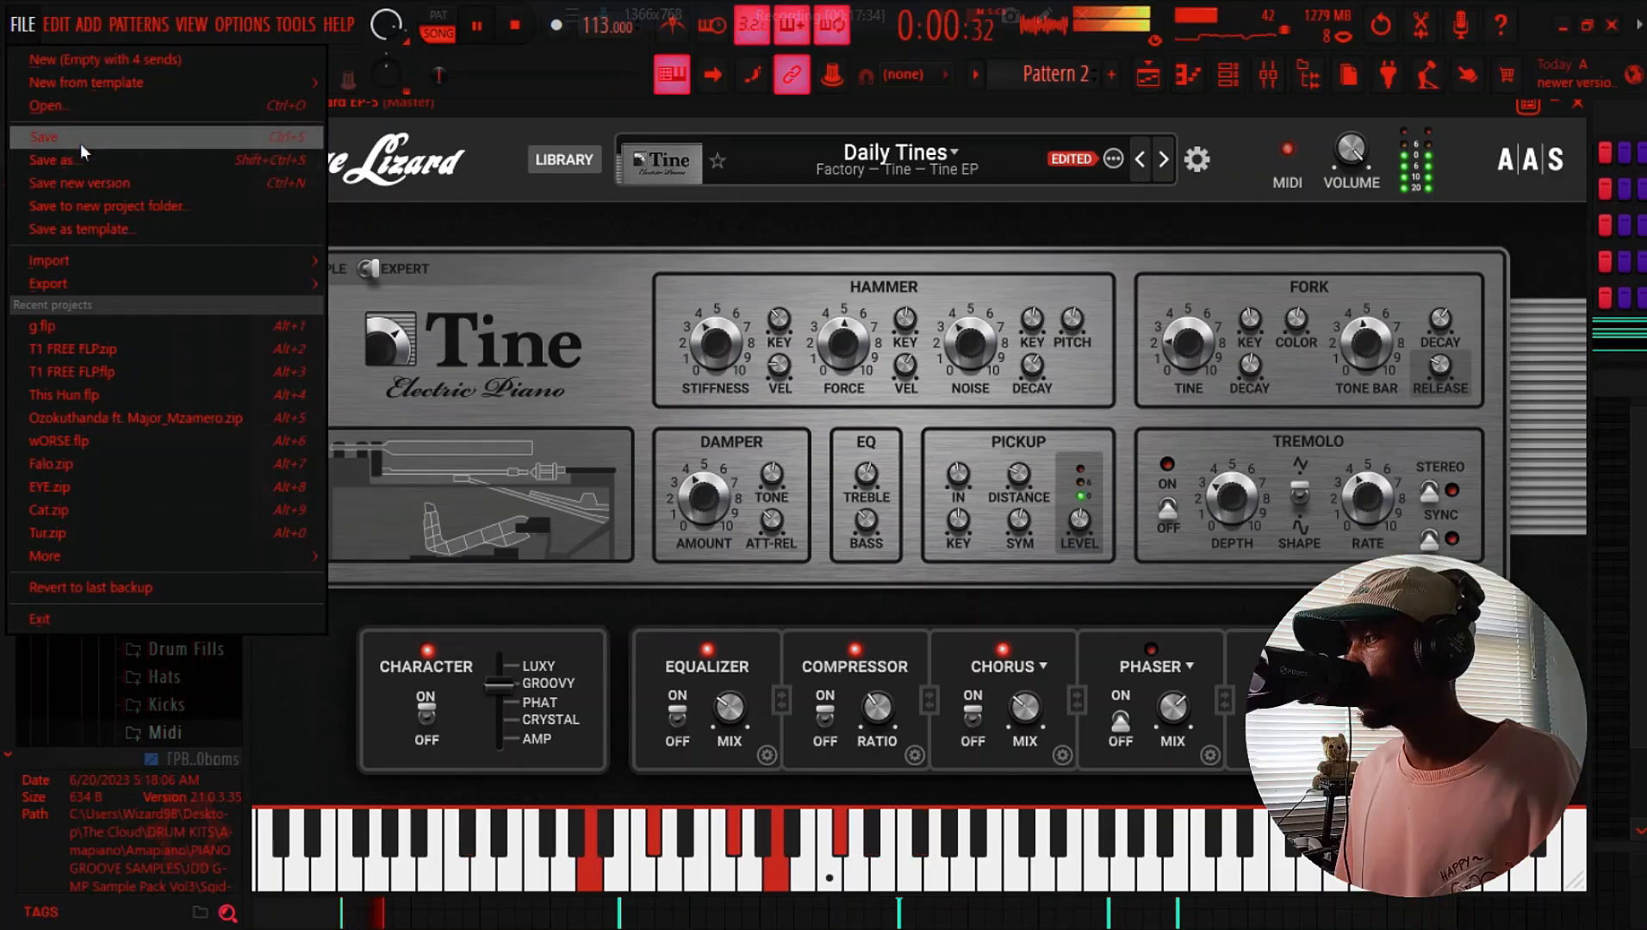
click(80, 142)
mouse_move(729, 707)
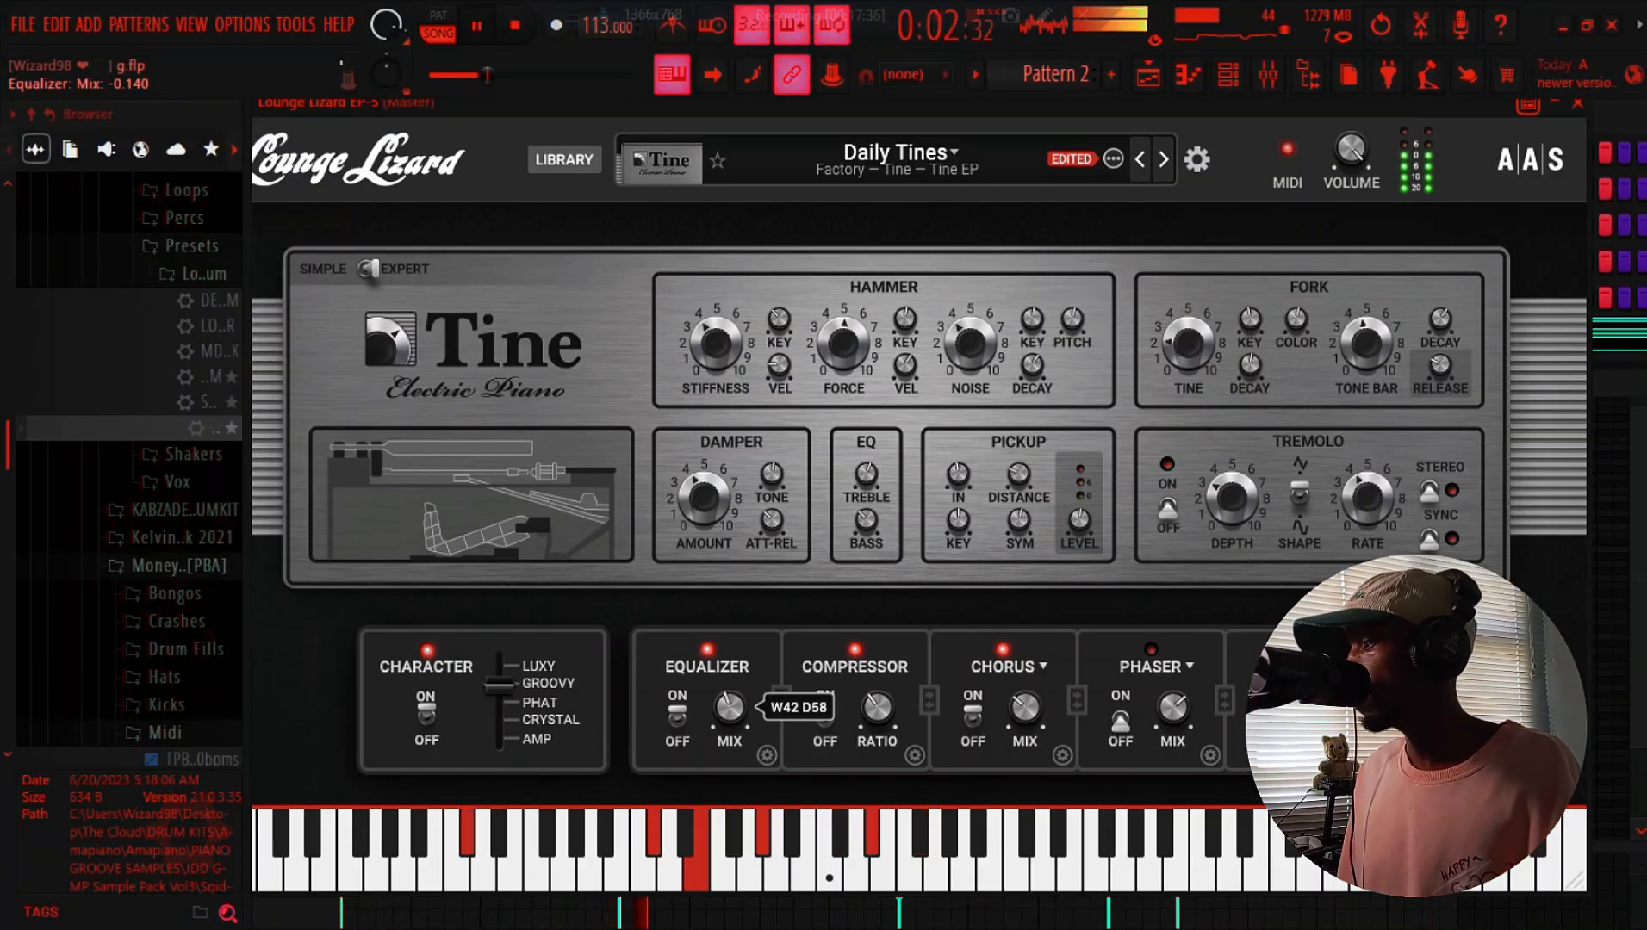
click(513, 25)
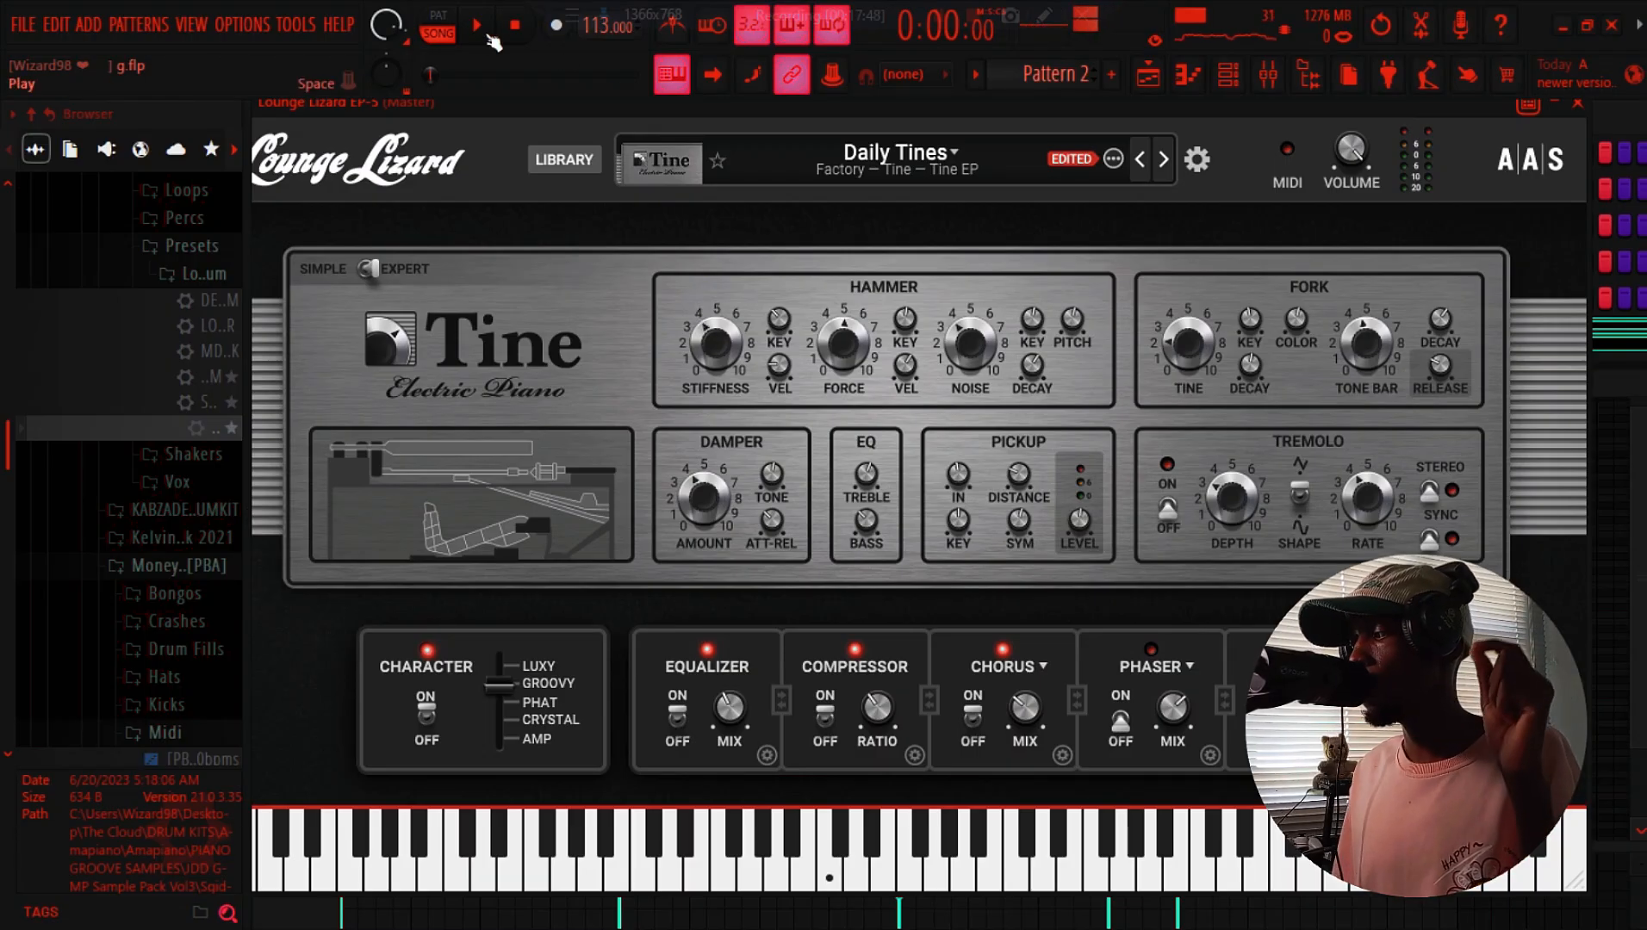
Turn down the hammer noise, set the fork's tine amount to -inf dB and start playback
drag(968, 337, 968, 388)
drag(1189, 335, 1189, 379)
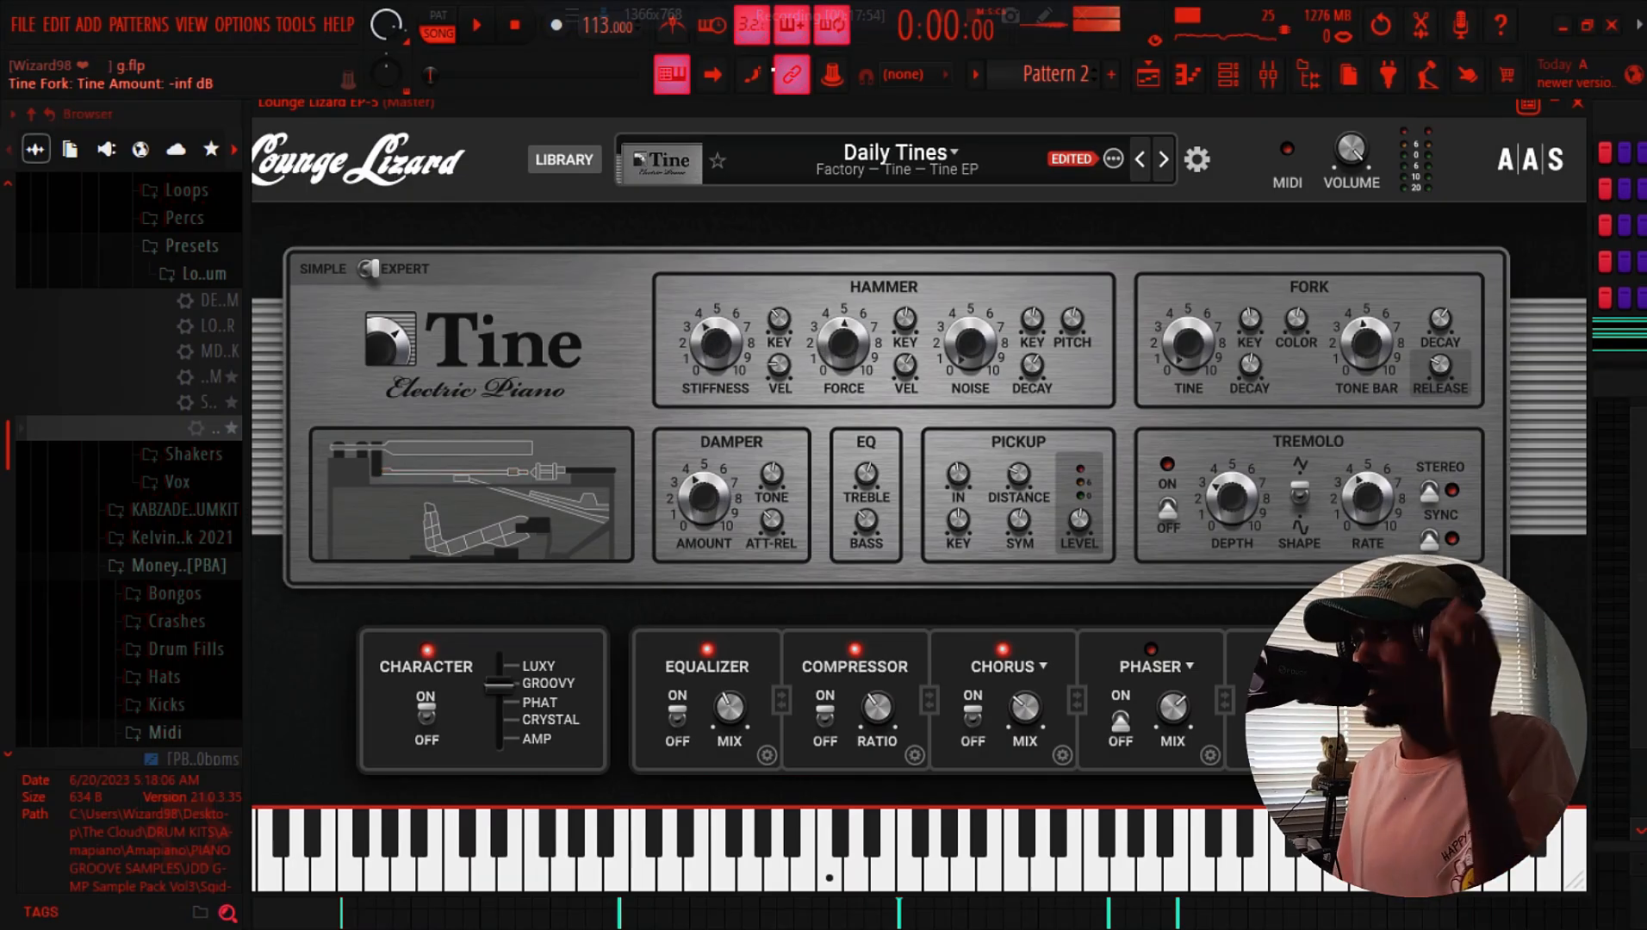
key(space)
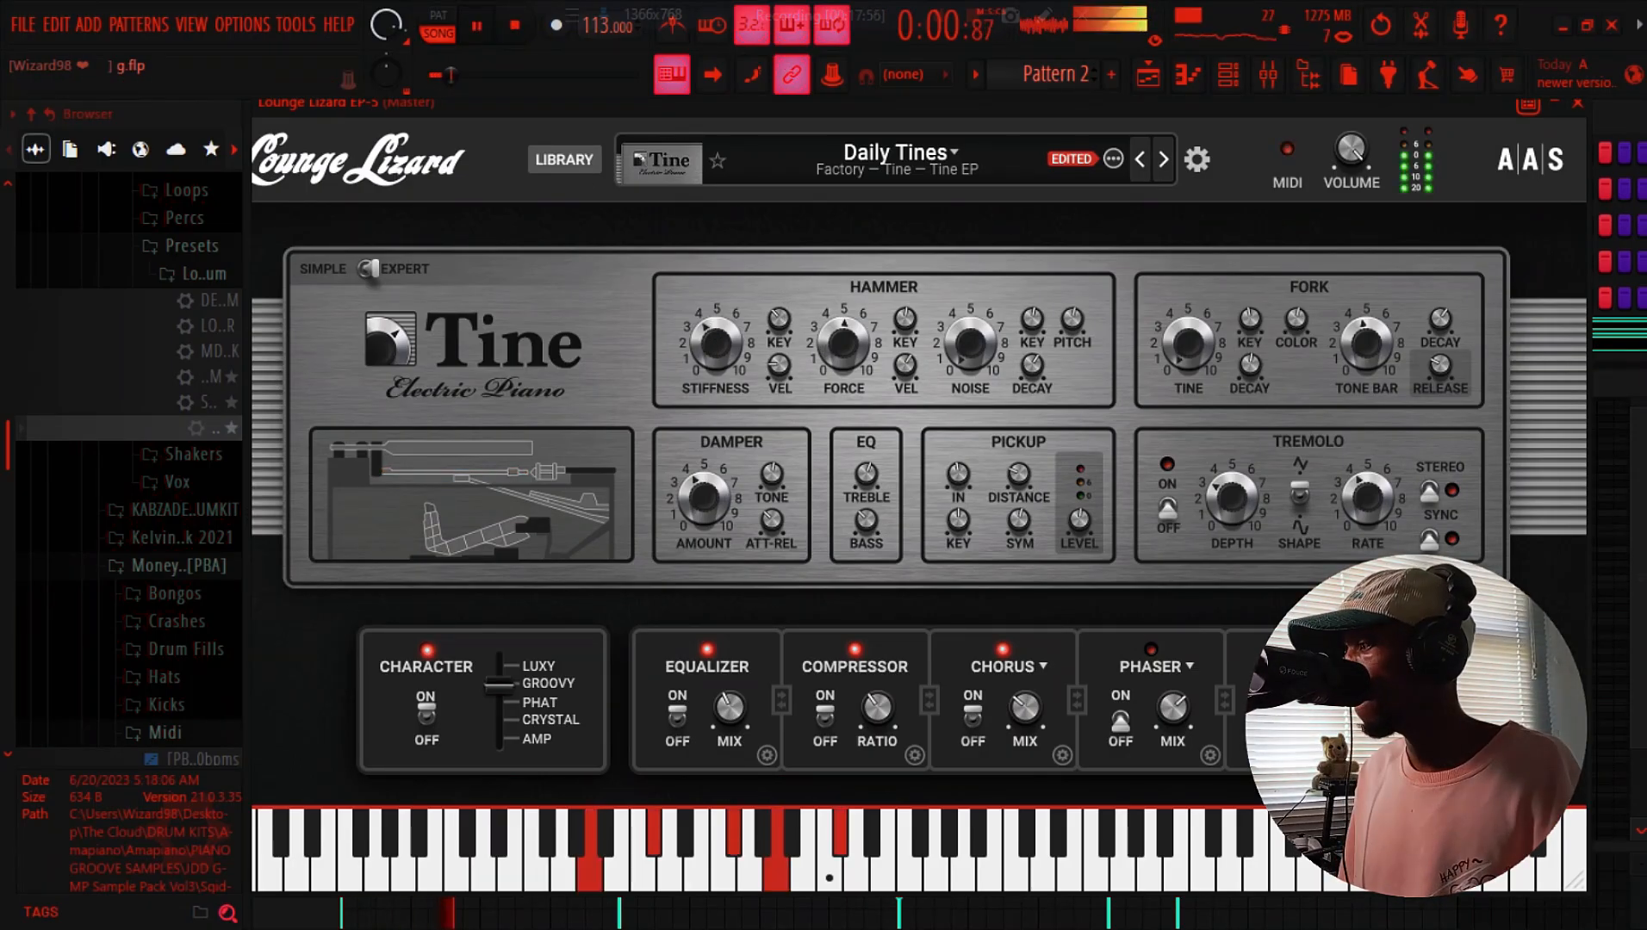
Set the hammer stiffness to 111 Hz and force to -21.2 dB, and adjust the fork's tone bar amount
drag(713, 340, 713, 346)
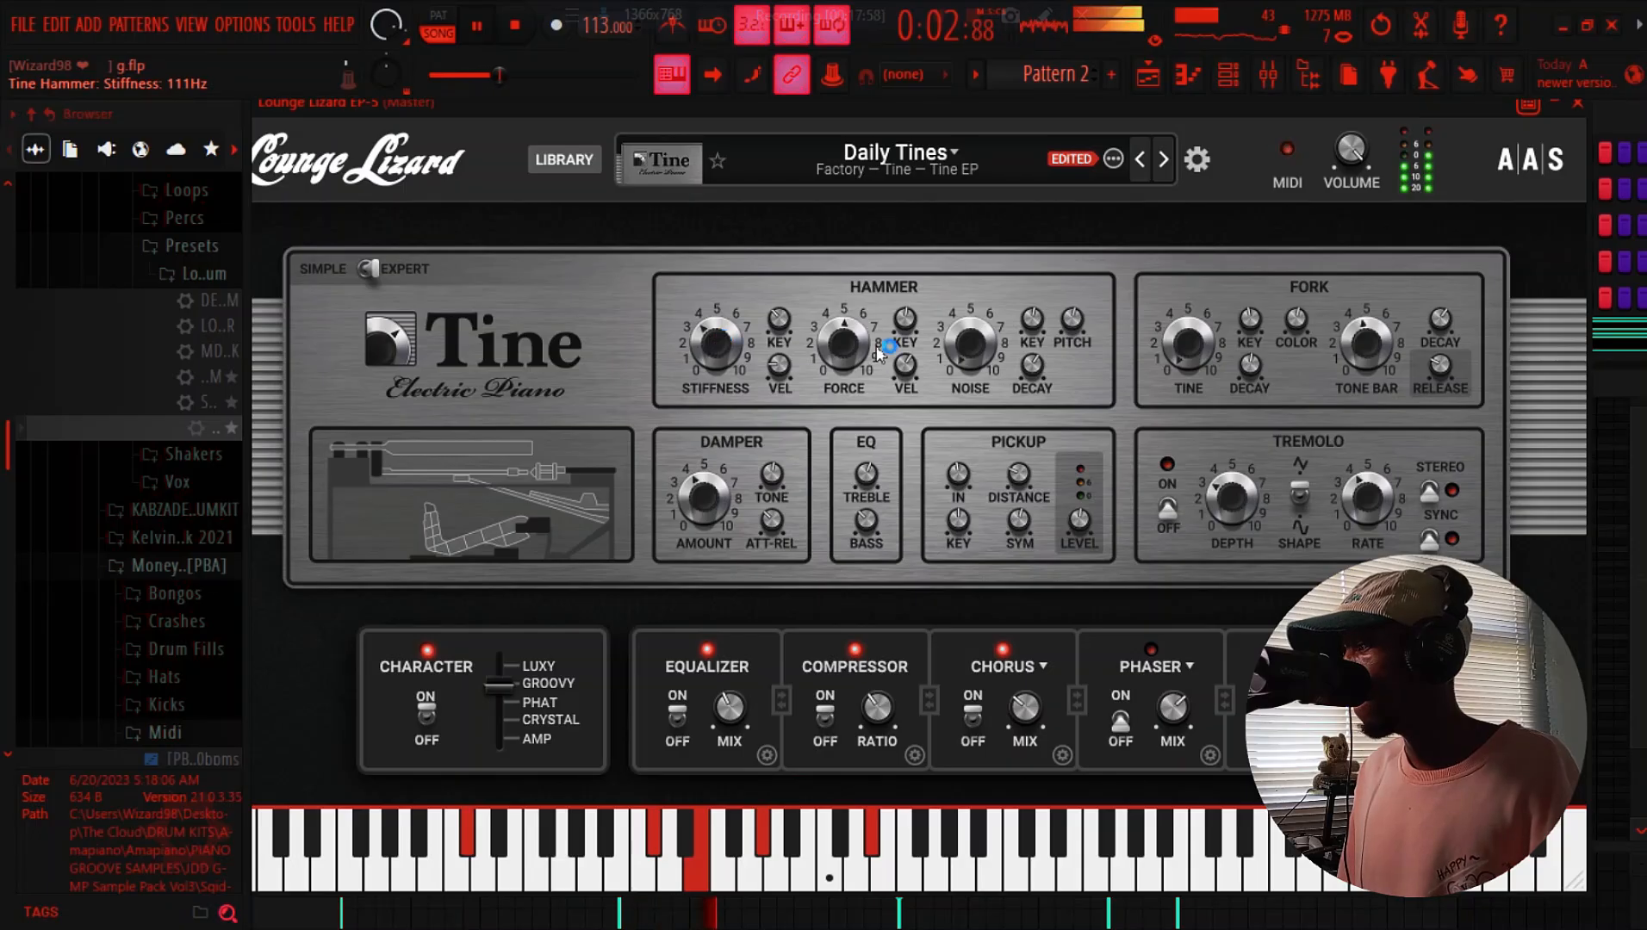
drag(879, 354, 844, 354)
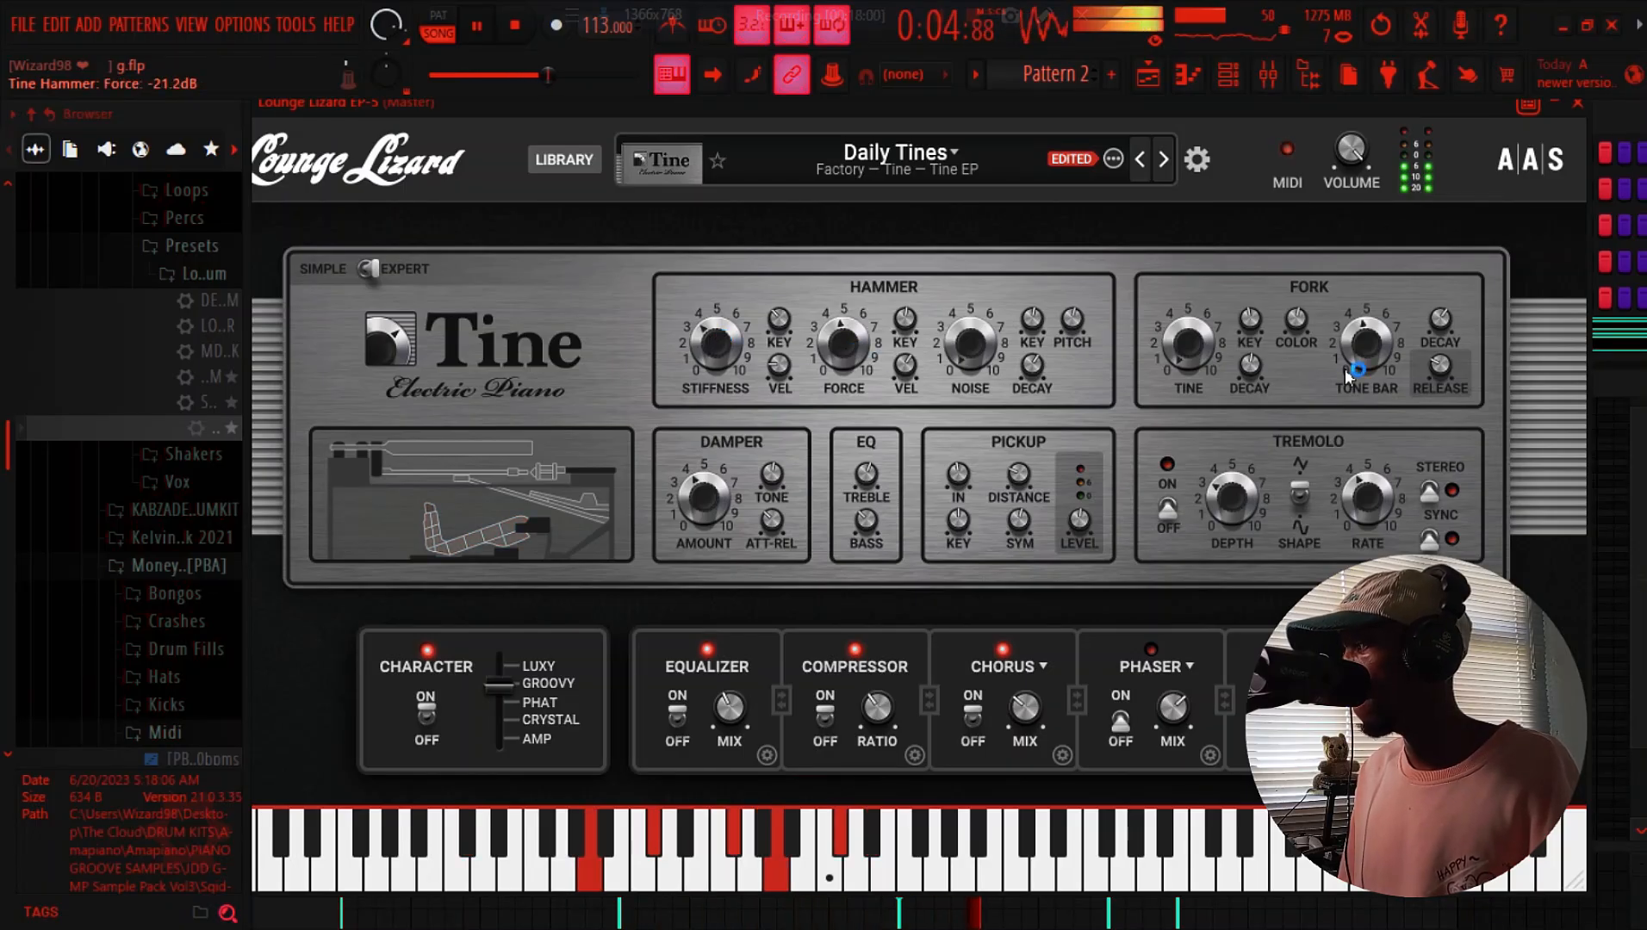
drag(1349, 375, 1373, 351)
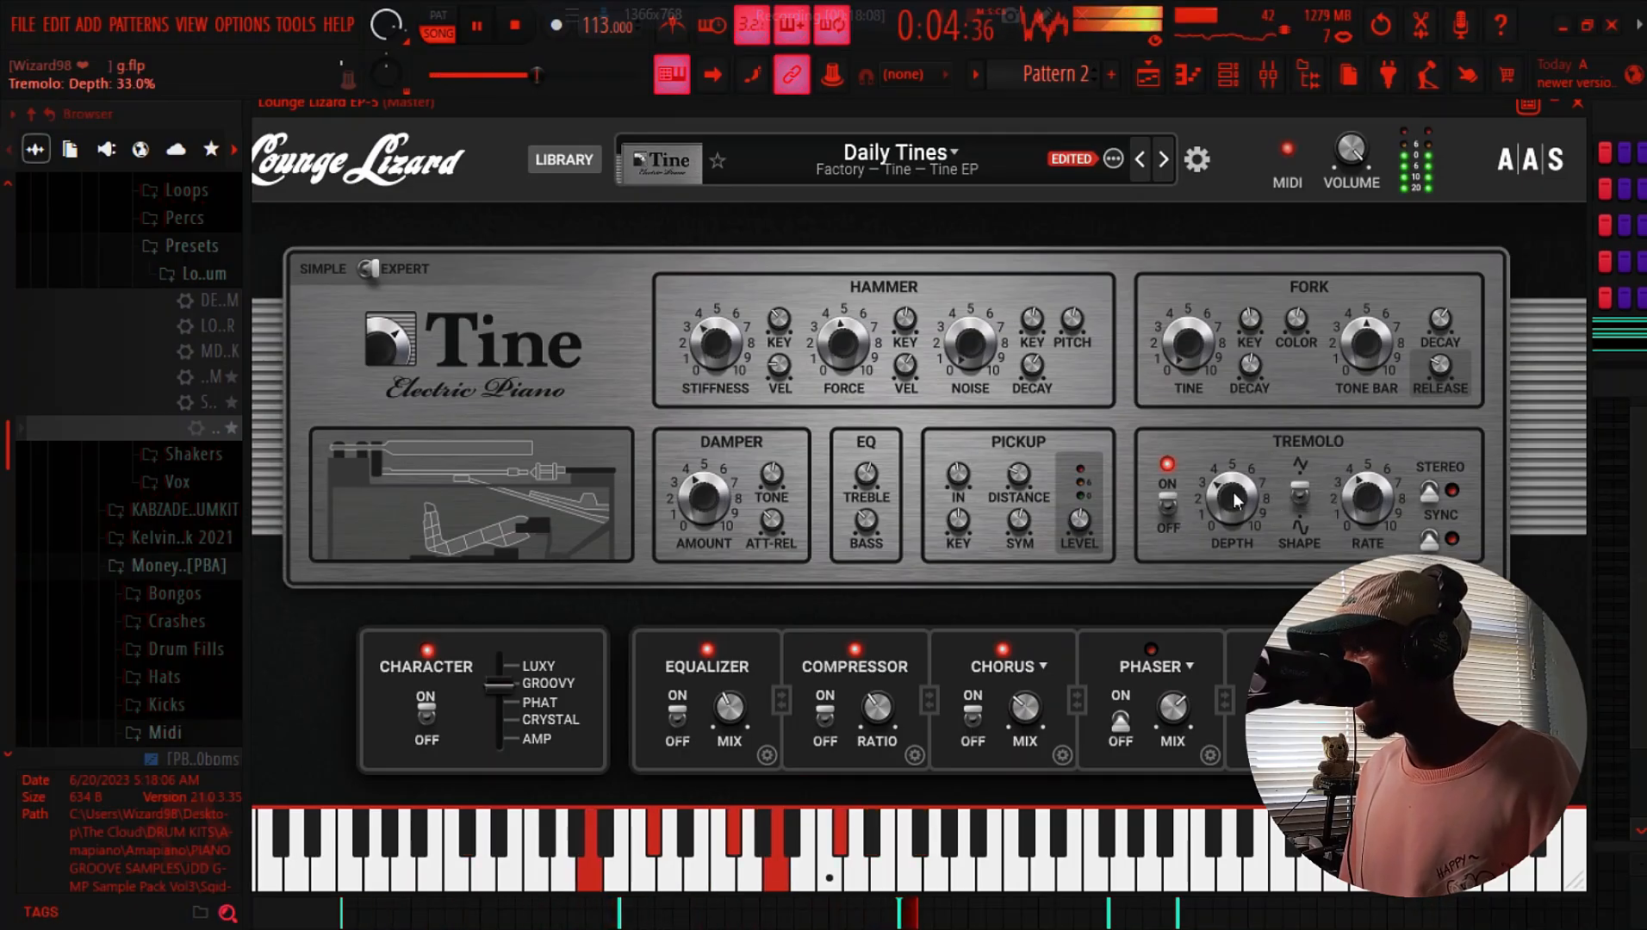
Try the tremolo at a 0.695 Hz rate and 22.5% depth with stereo and sync enabled, and switch it off
drag(1377, 501, 1363, 493)
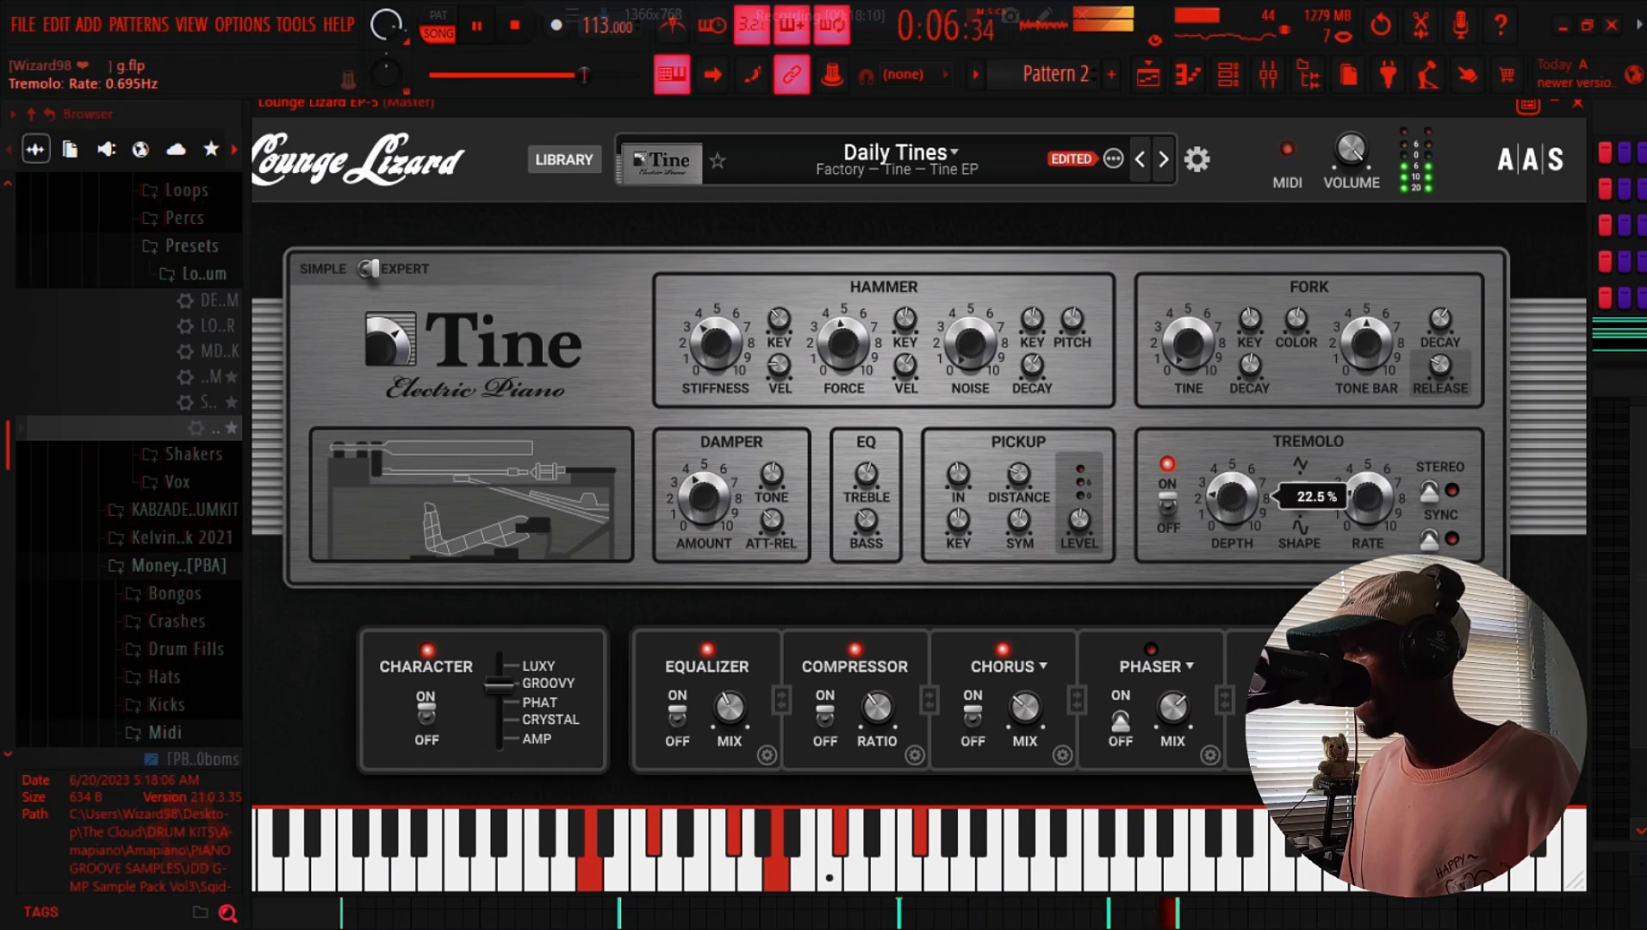
drag(1232, 500, 1232, 519)
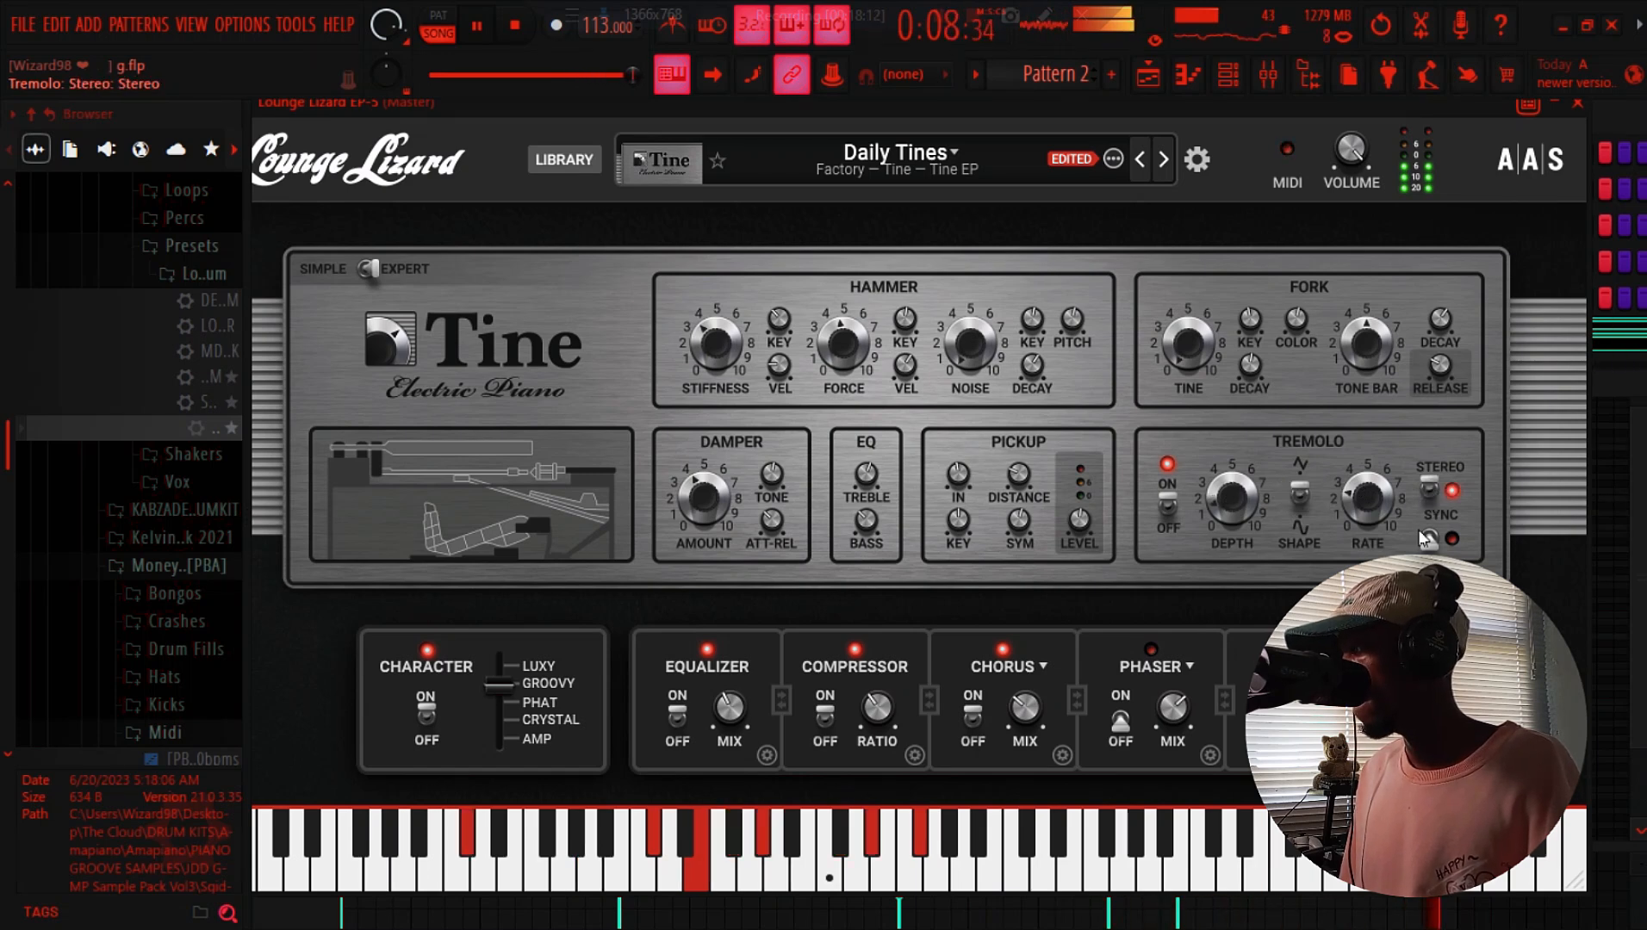
click(1173, 499)
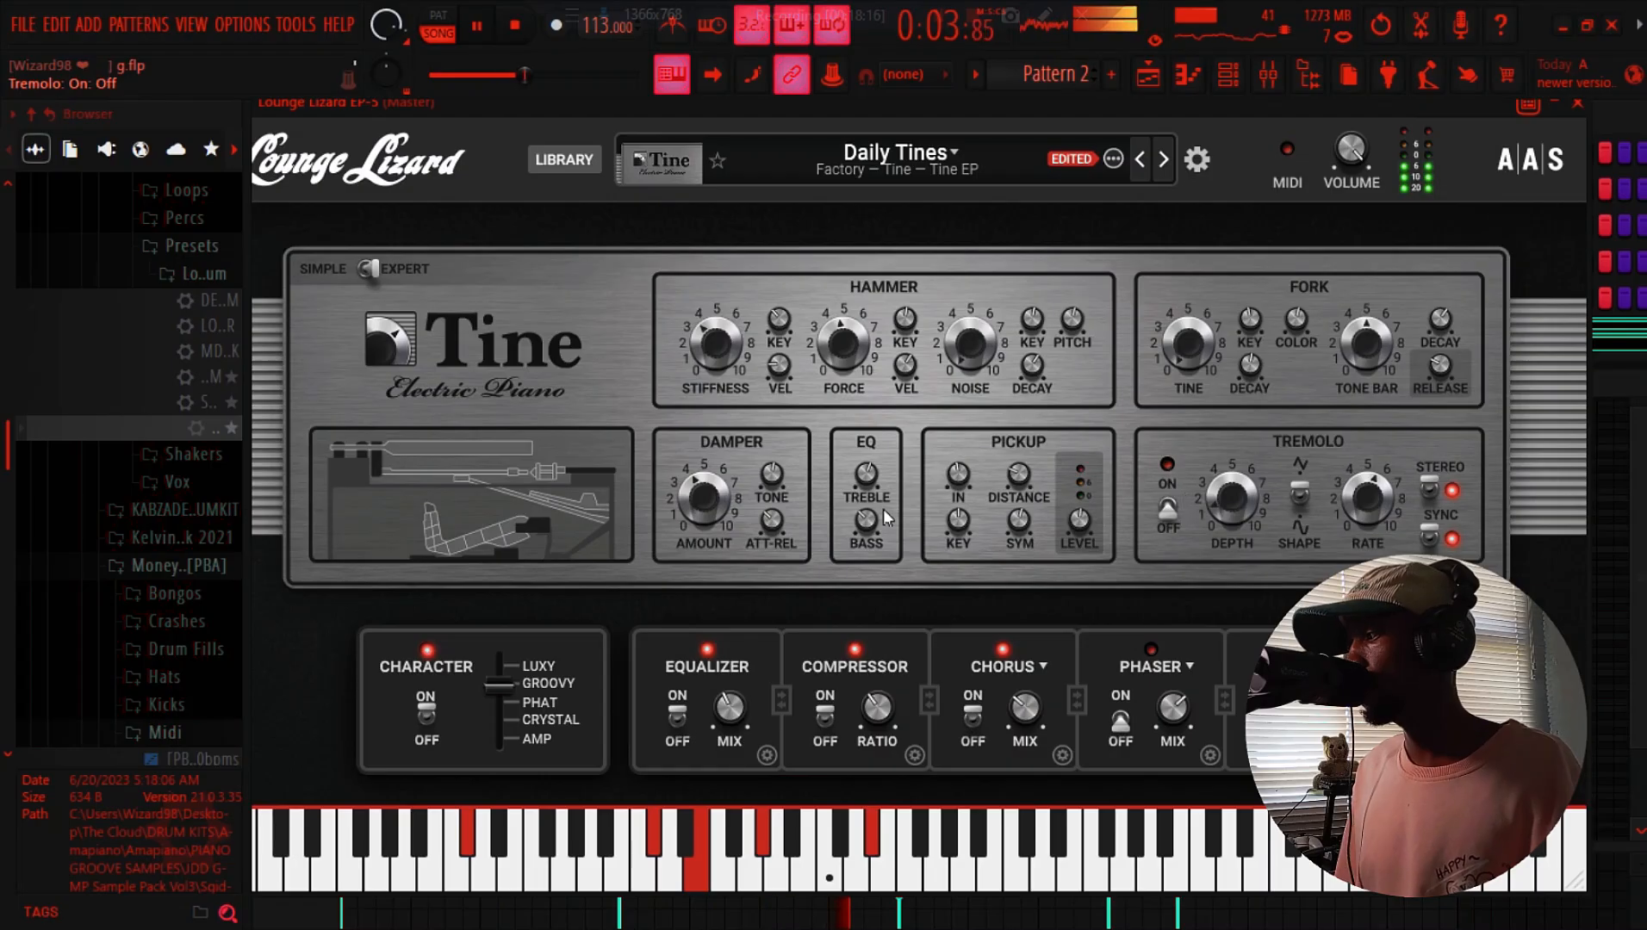
Adjust the EQ treble, set the EQ bass to -2.90 and the damper amount to 43.5%, and stop playback
click(867, 475)
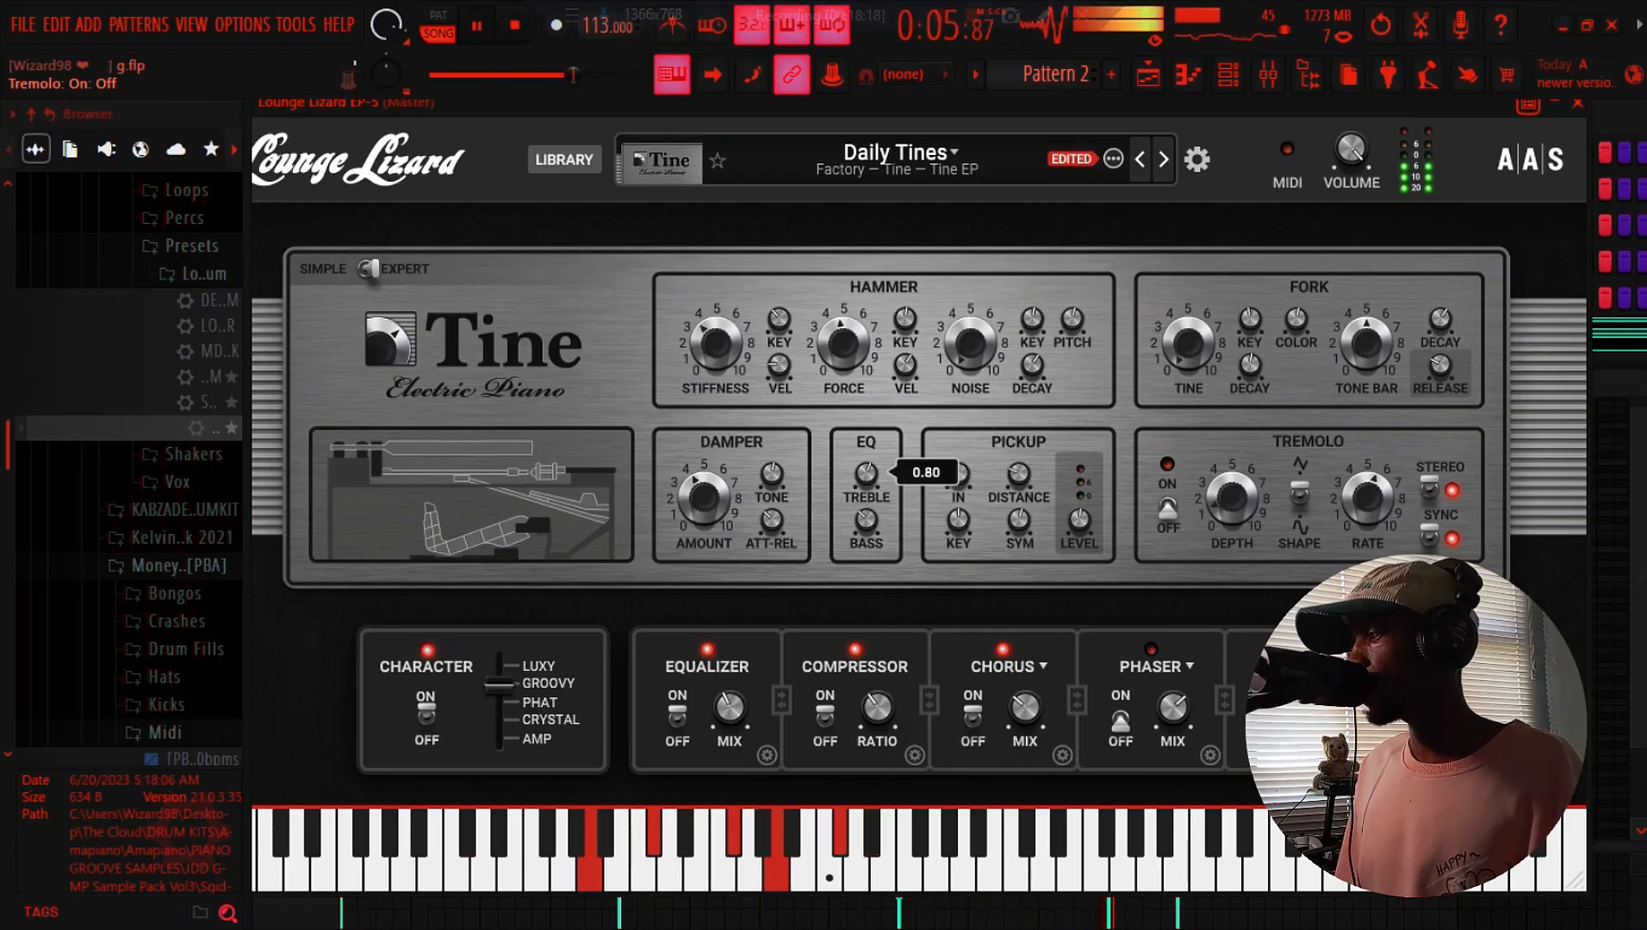
drag(866, 475, 869, 484)
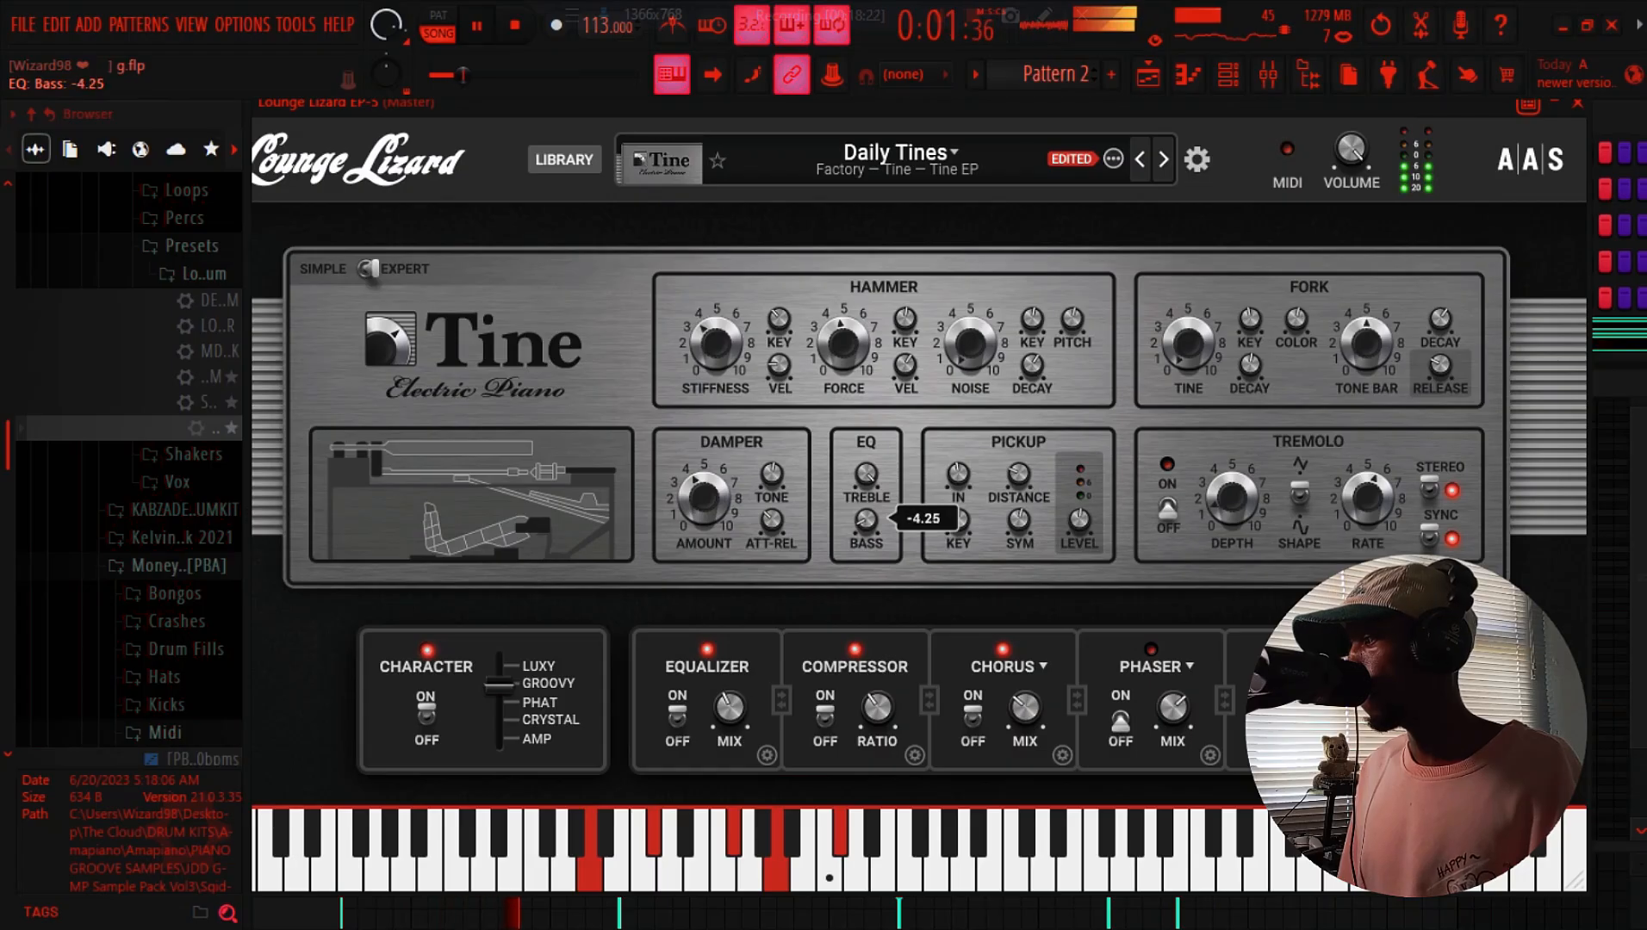
mouse_move(867, 521)
mouse_down()
mouse_move(874, 485)
mouse_move(871, 520)
mouse_up()
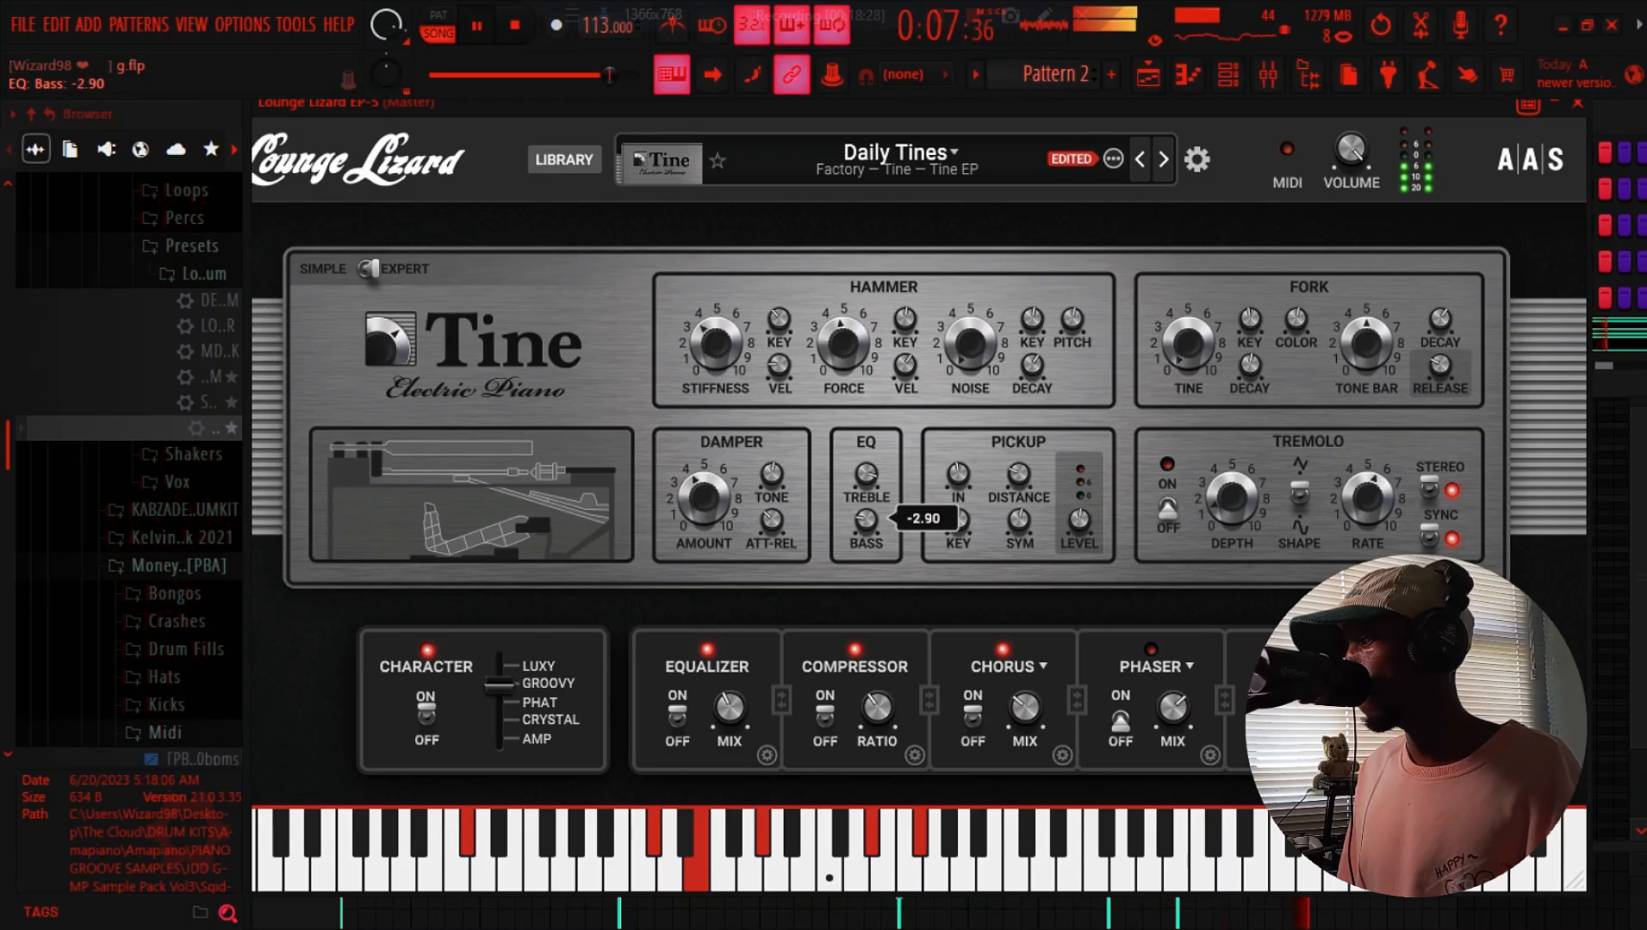
drag(705, 511, 705, 510)
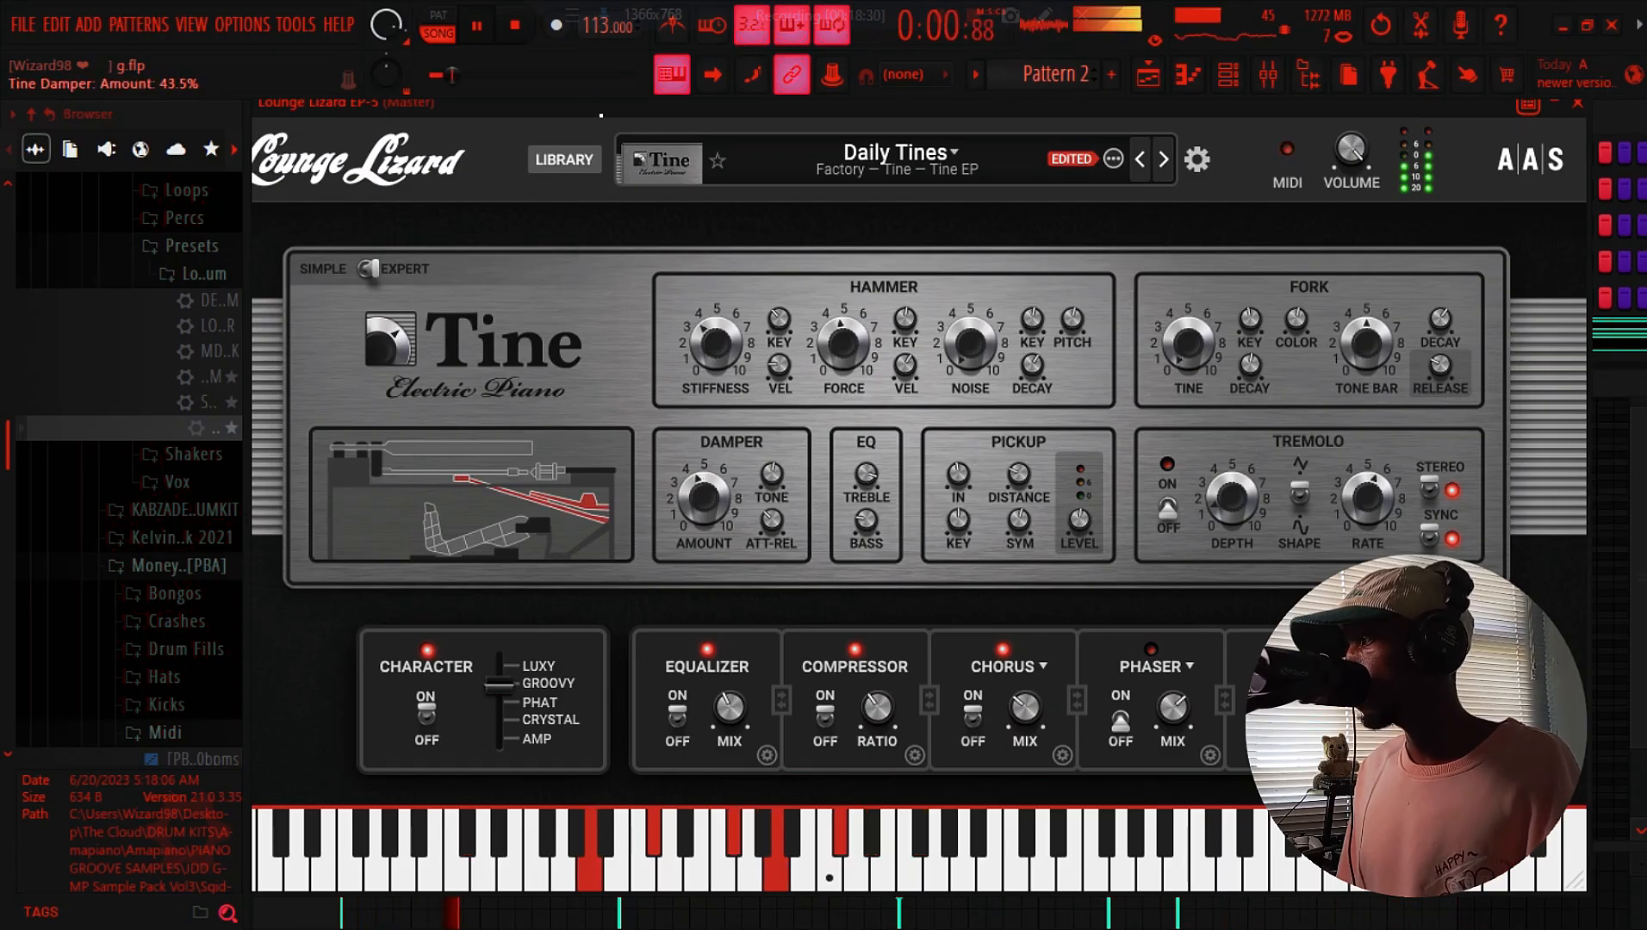
click(517, 26)
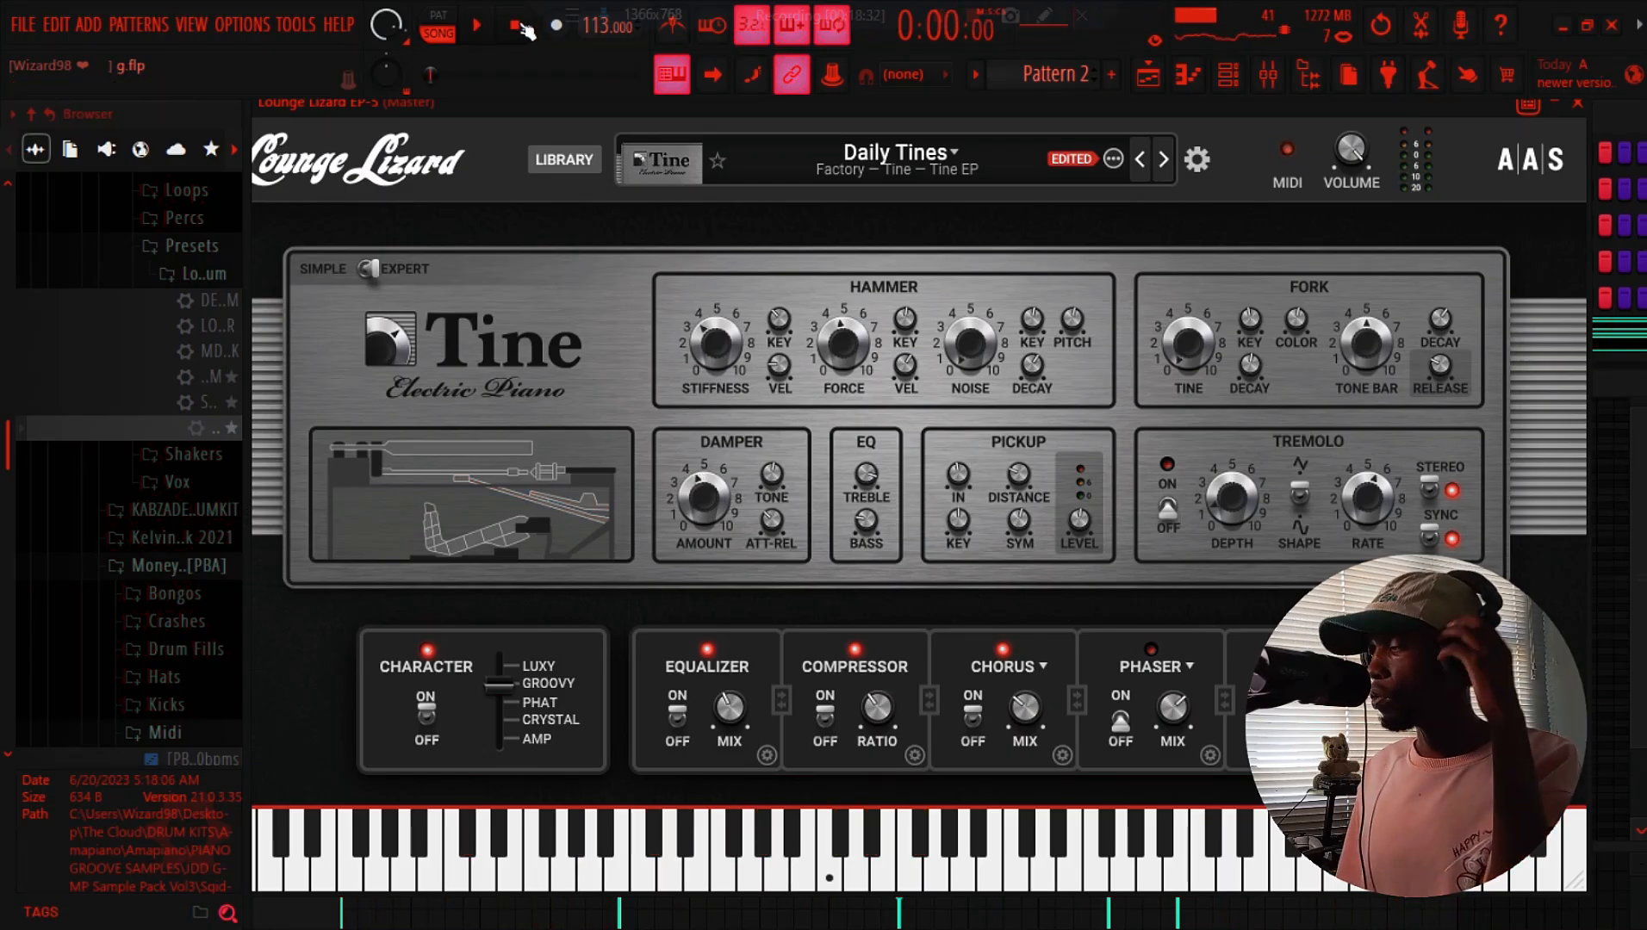
Close the electric piano's window and route its channel to mixer track 5
click(1577, 103)
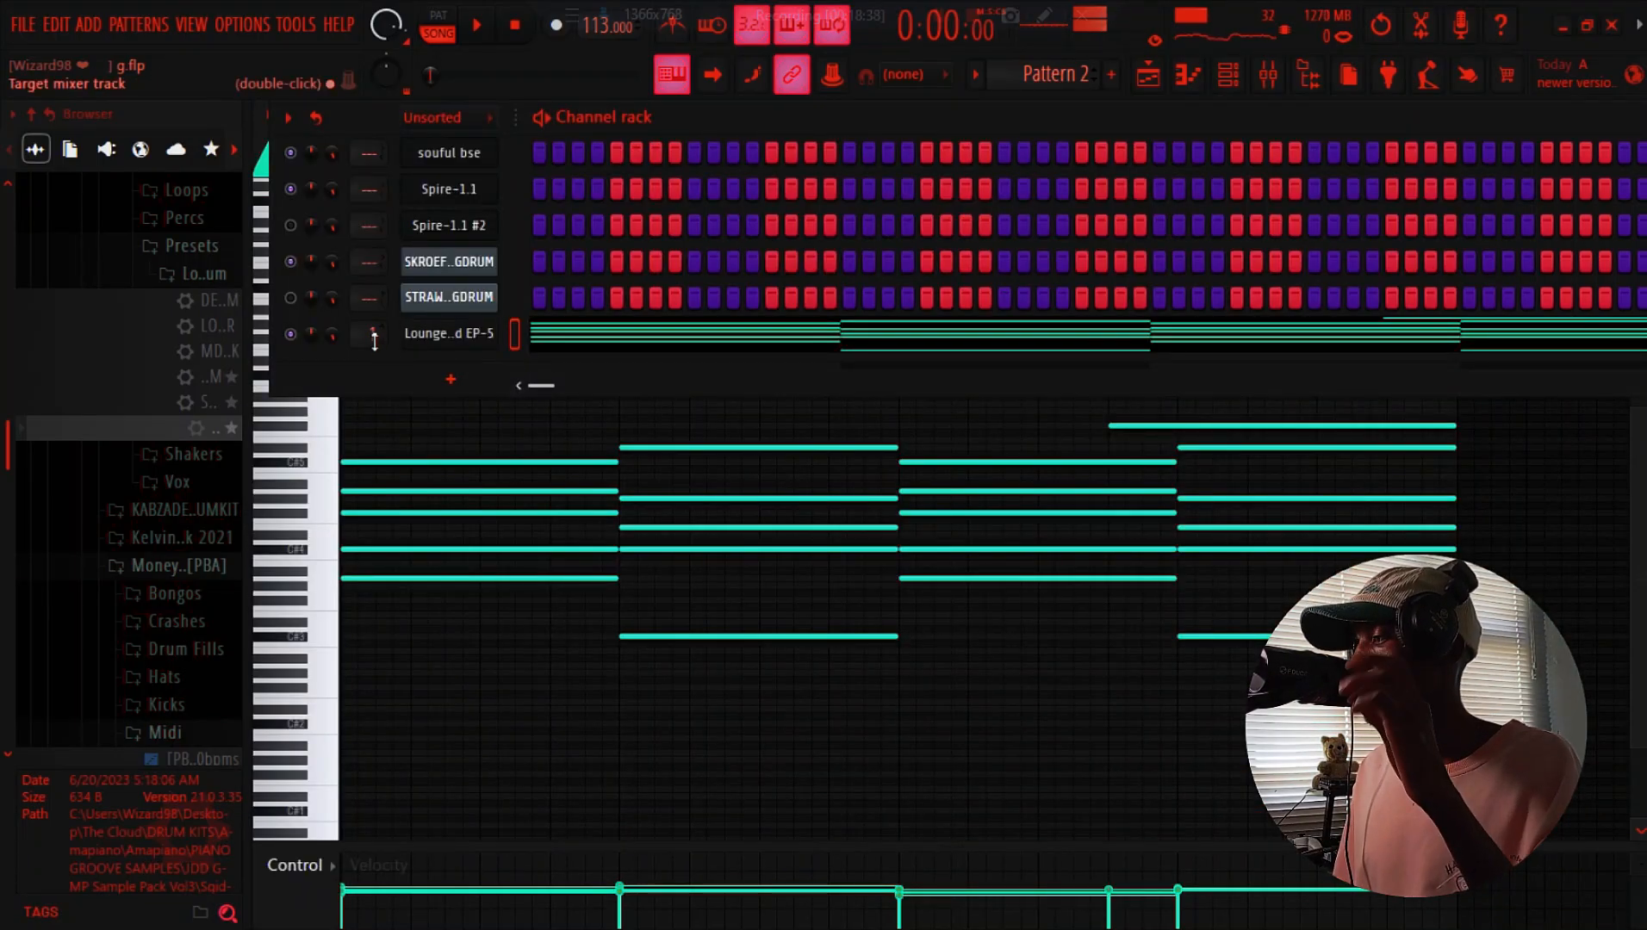
drag(374, 341, 374, 327)
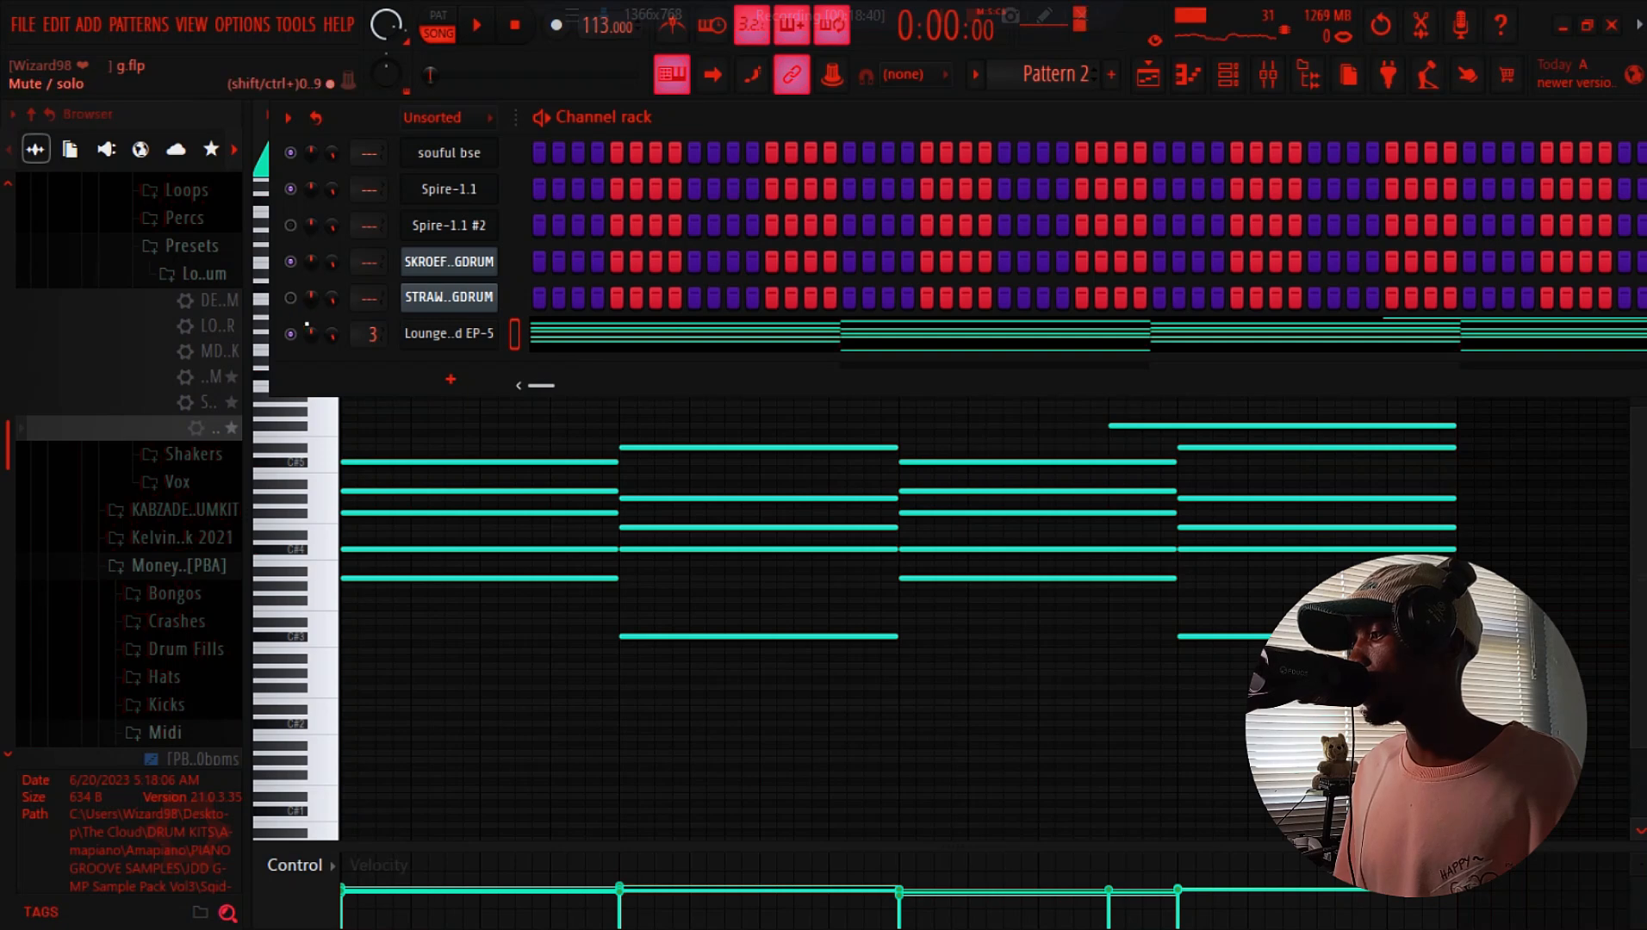
click(1269, 74)
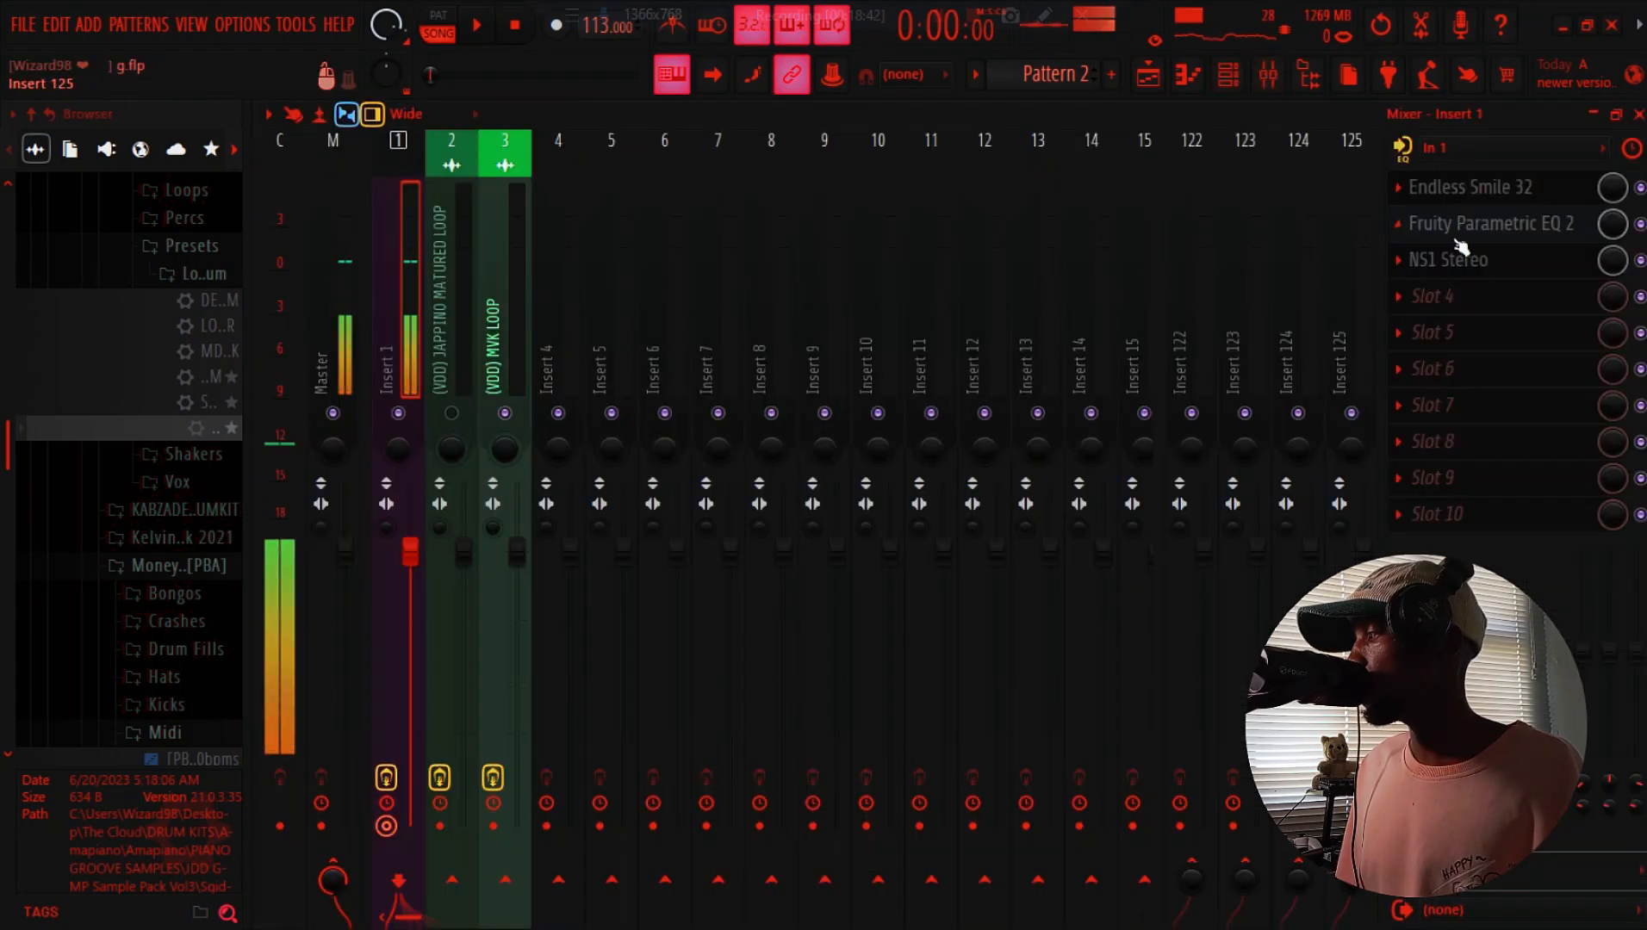
click(1229, 74)
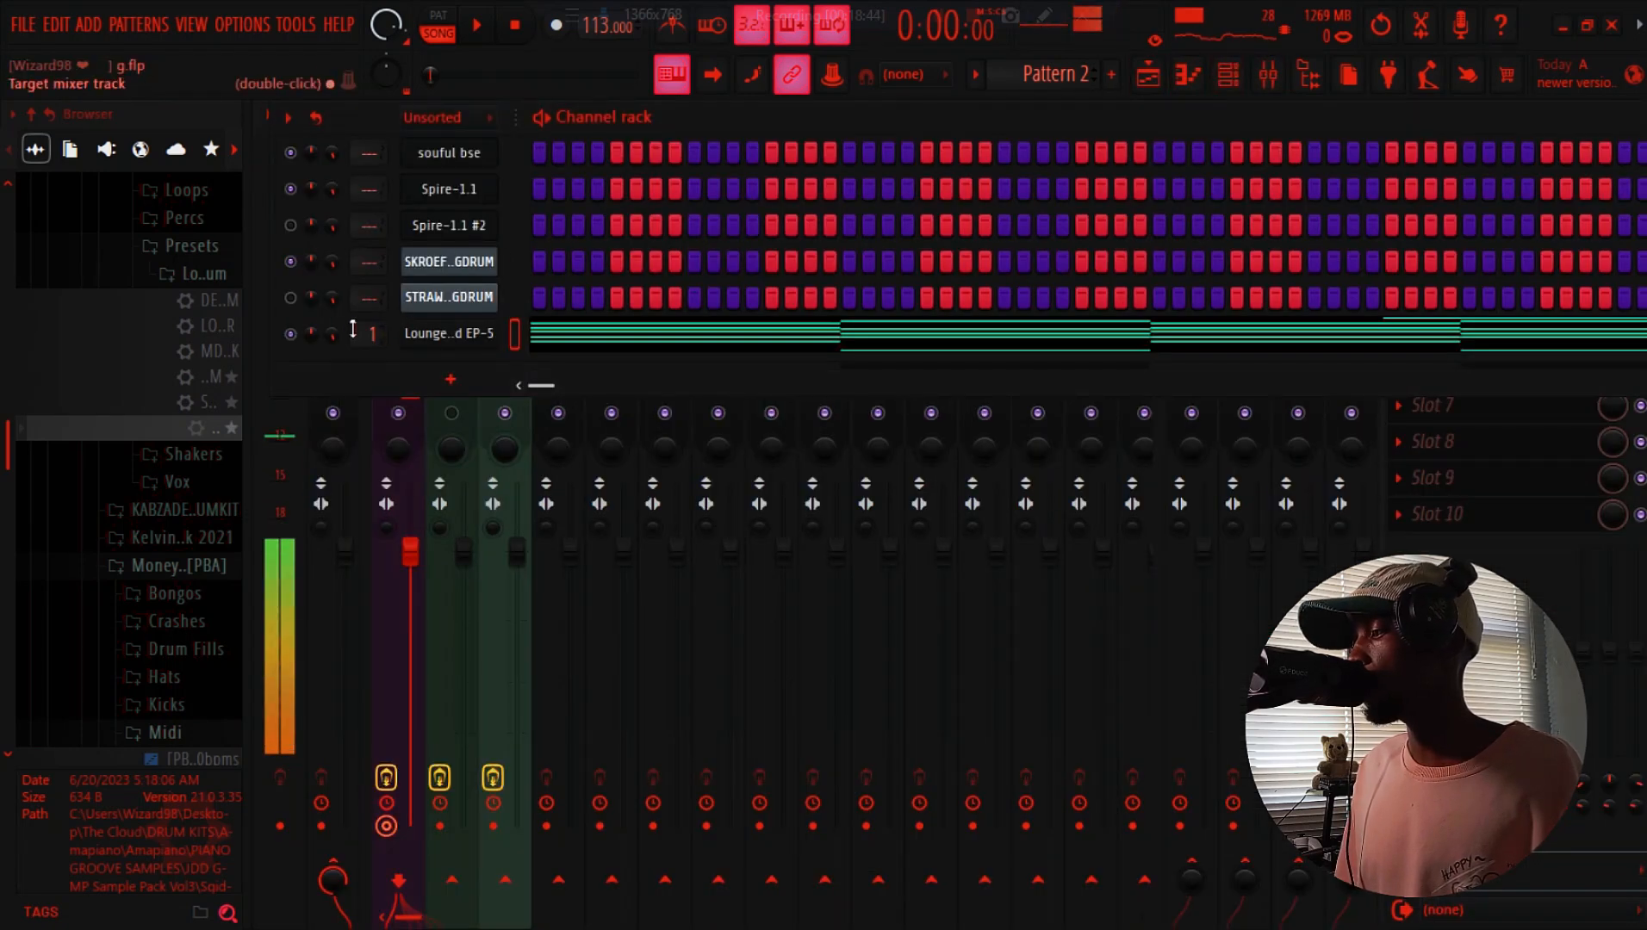
drag(372, 349, 372, 330)
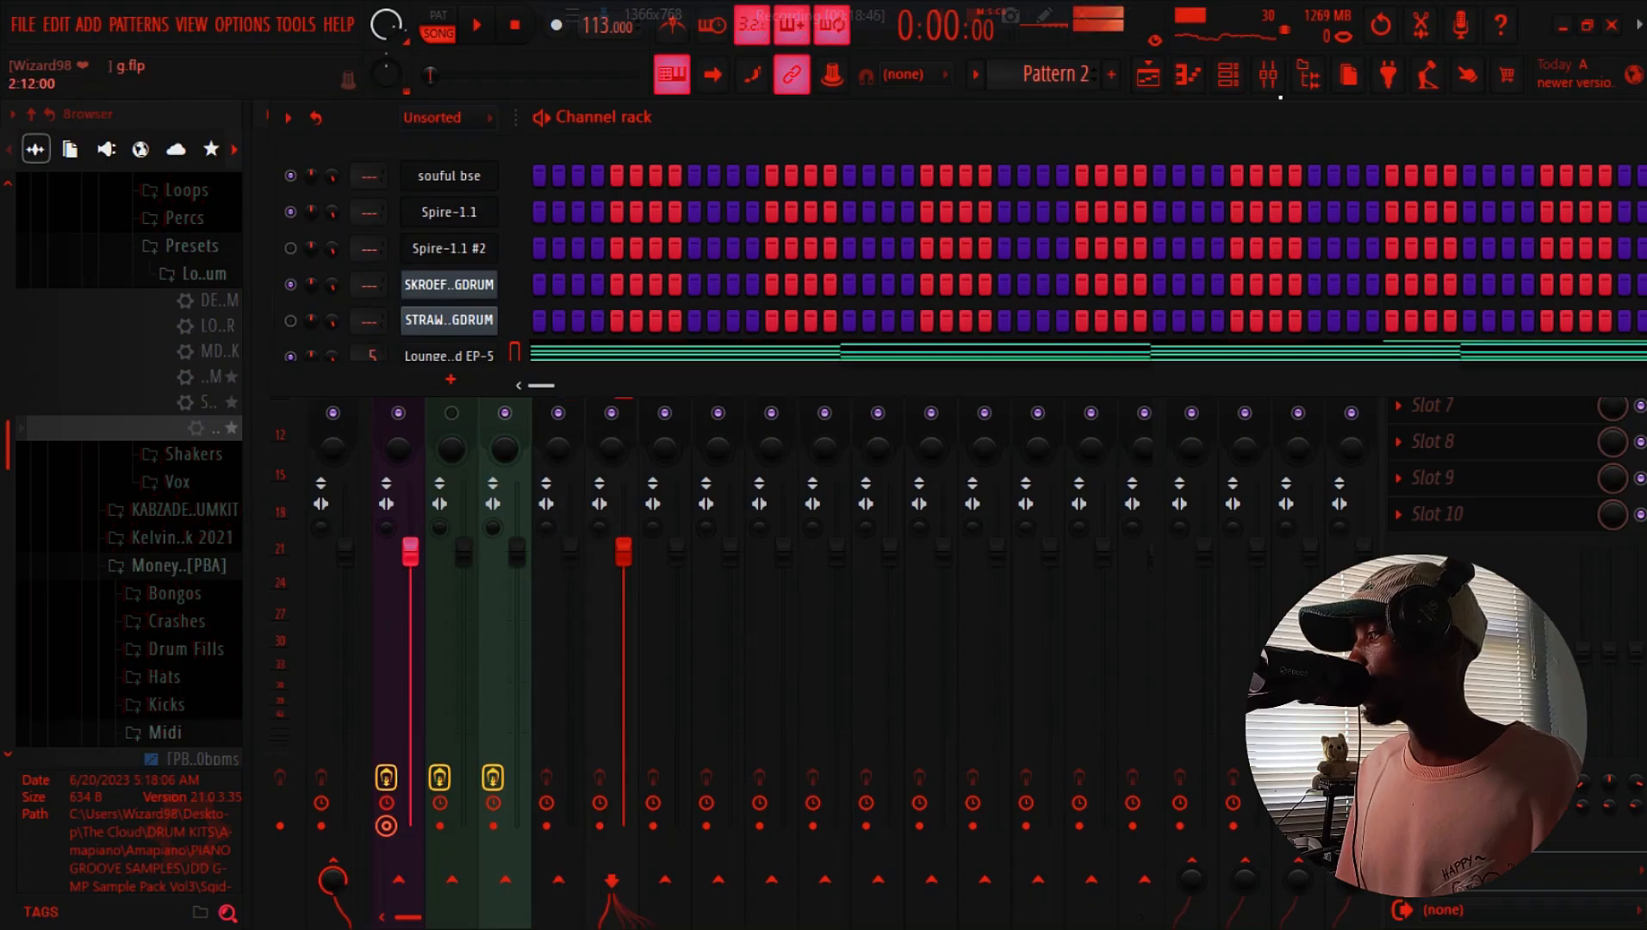
Load Fruity Parametric EQ 2 into the first effect slot of mixer track 5
click(1262, 88)
click(1438, 188)
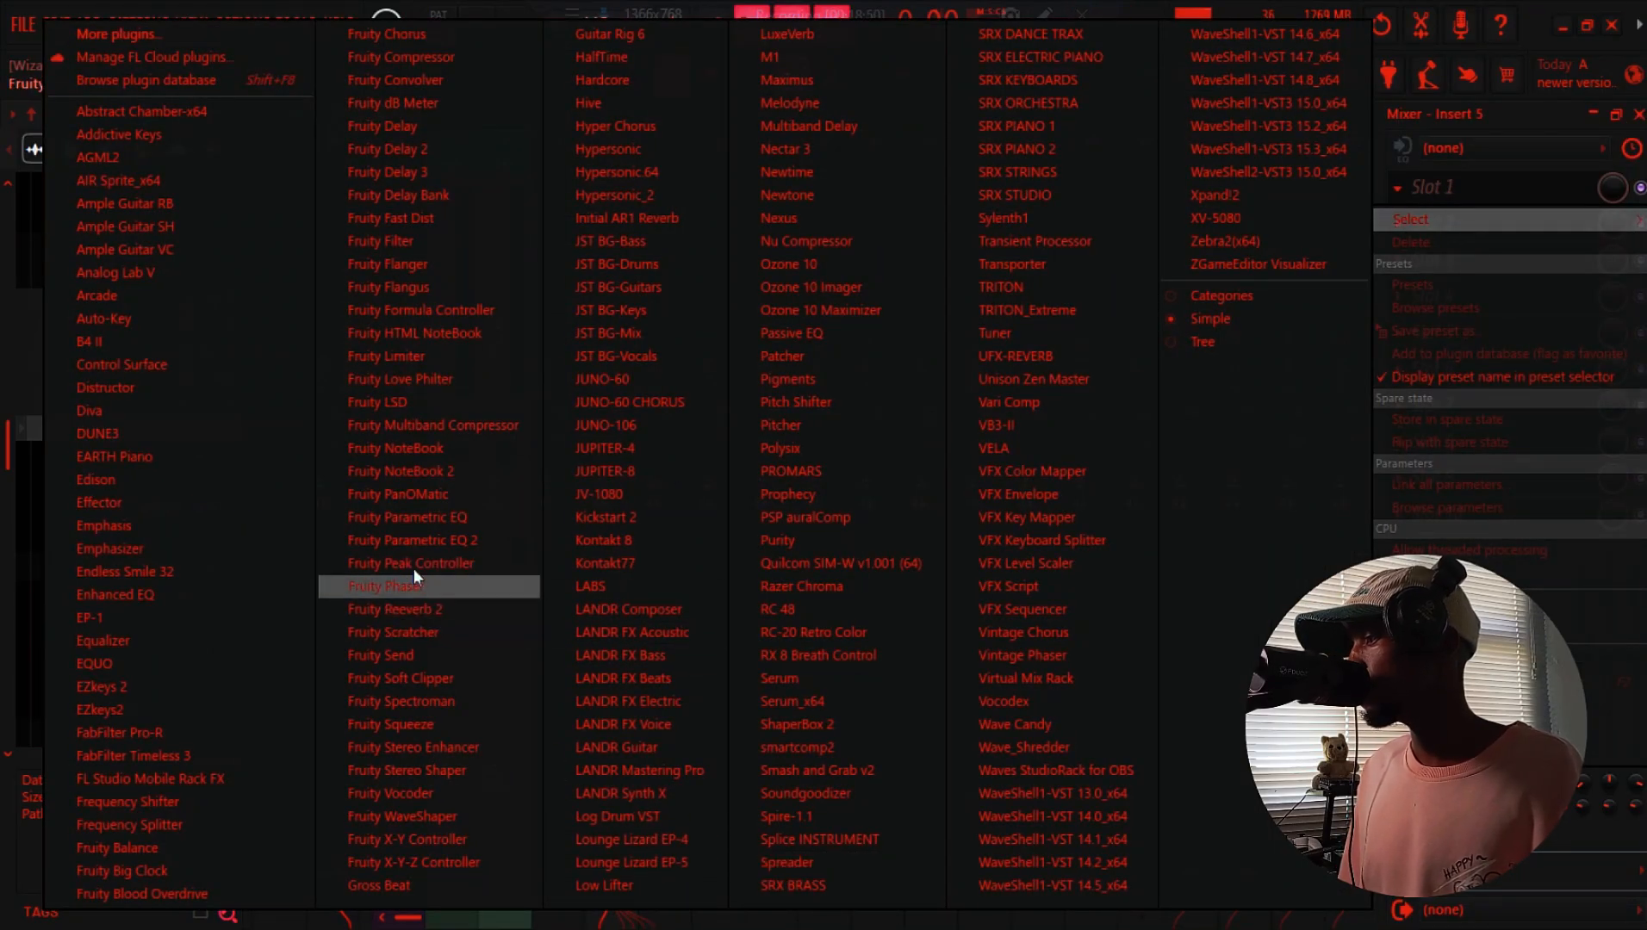
click(436, 547)
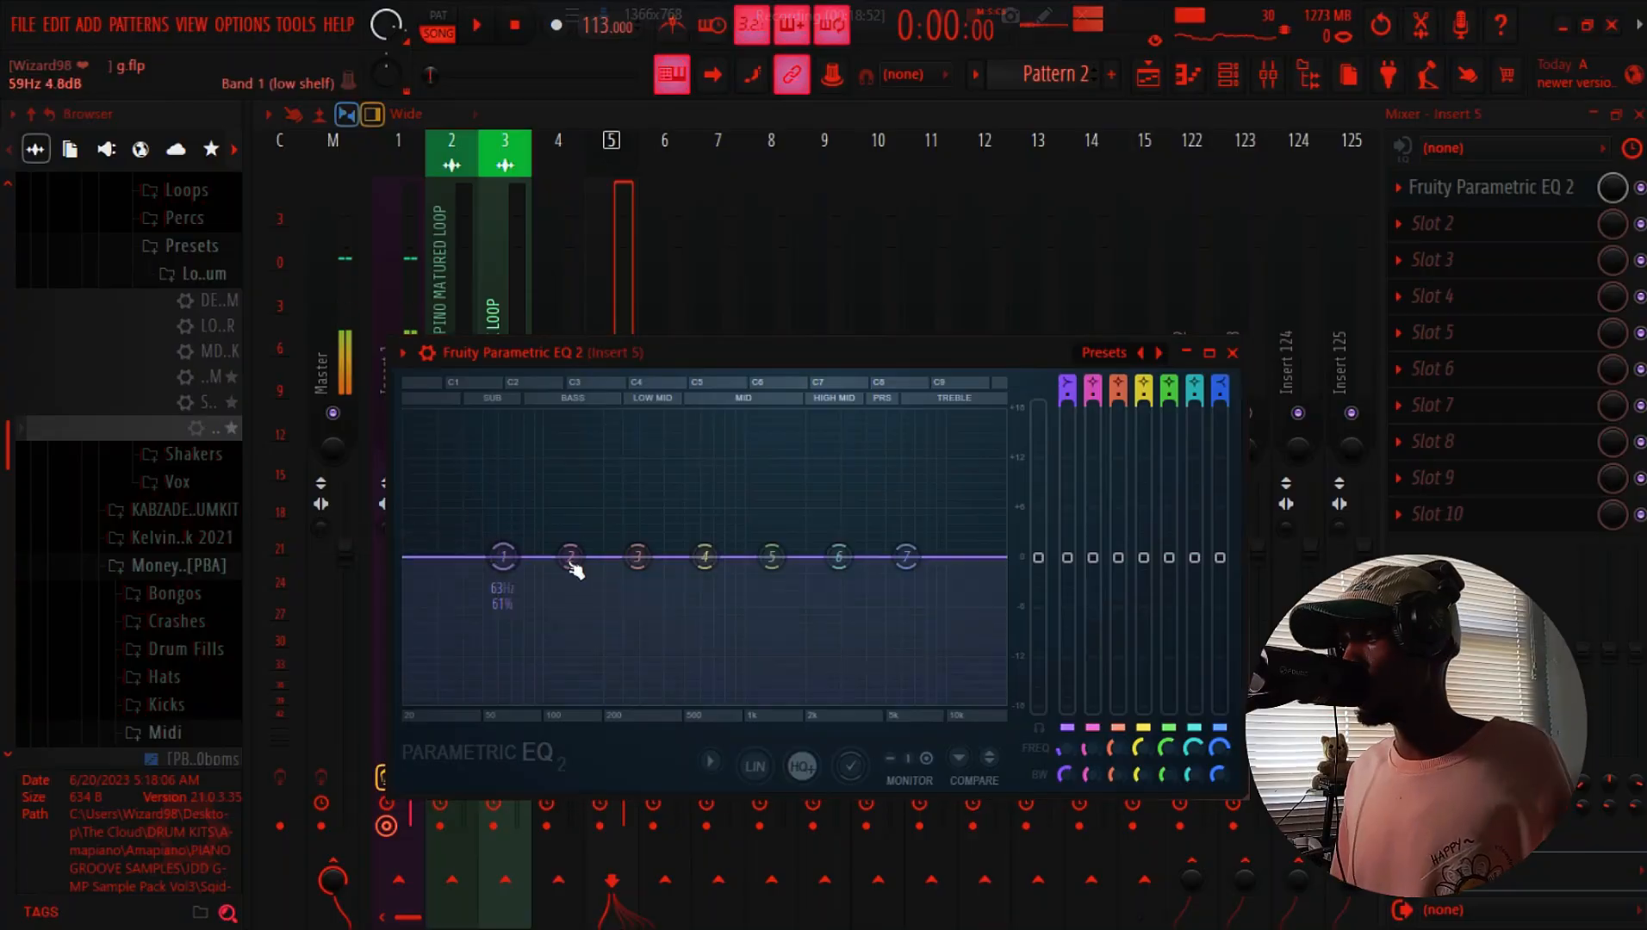
Pull EQ band 2 far down, and move band 4 slightly down and lower in frequency while the pattern plays
drag(570, 560, 640, 711)
click(468, 27)
drag(713, 561, 651, 572)
Load LuxeVerb into the second effect slot of mixer track 5, move its window fully into view and stop playback
click(1460, 226)
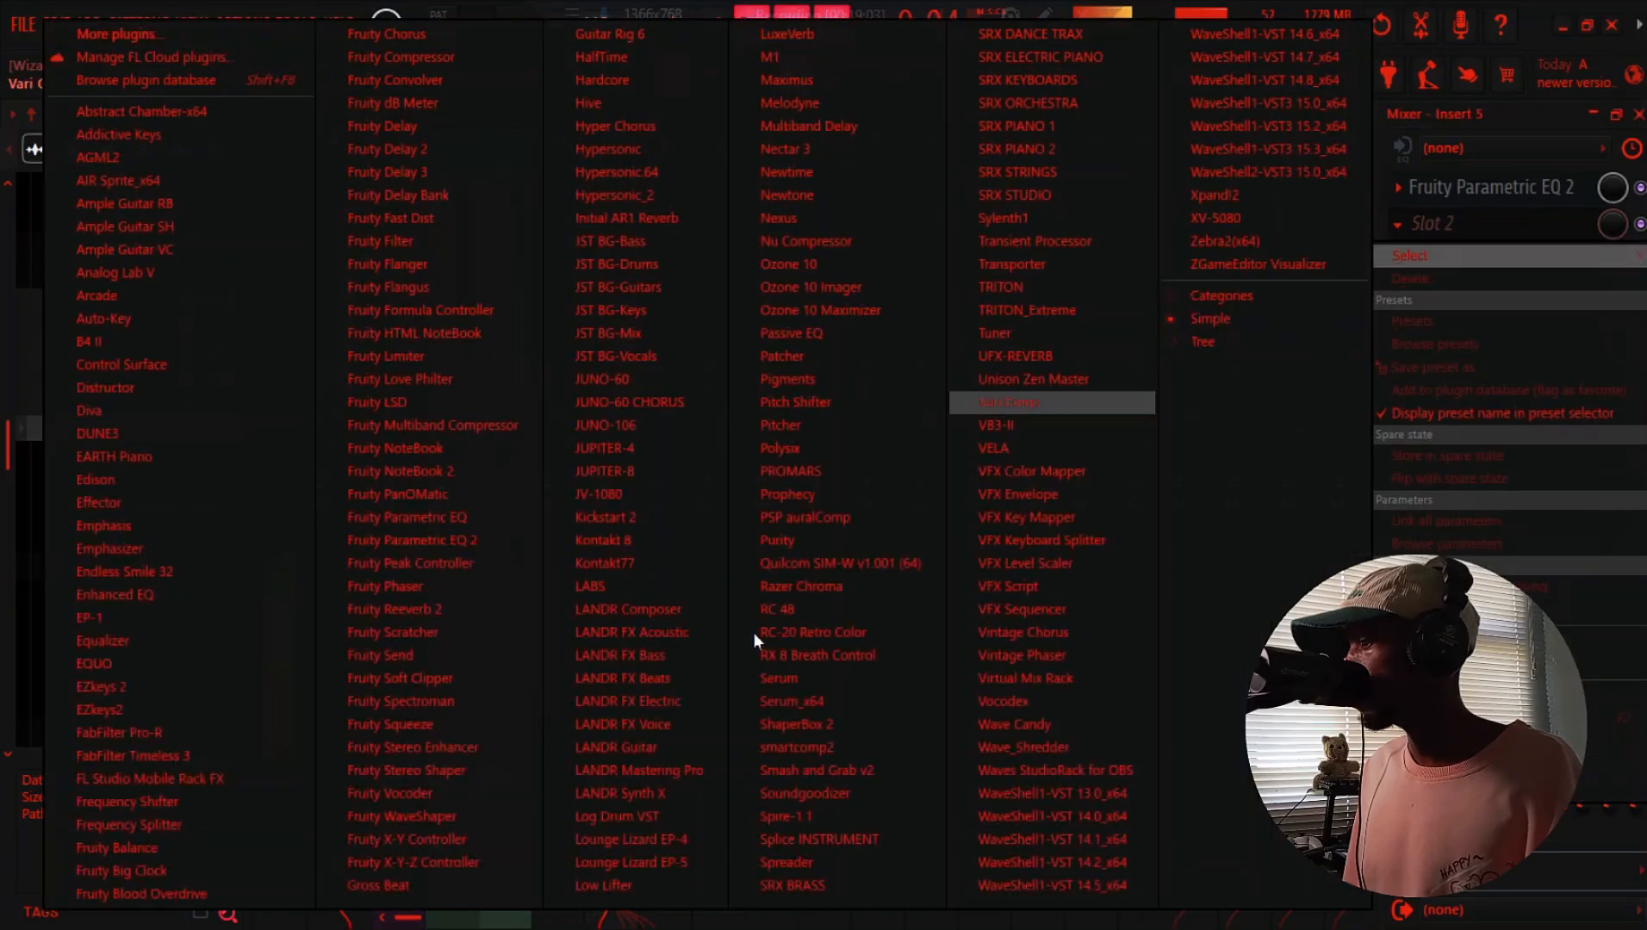
click(758, 33)
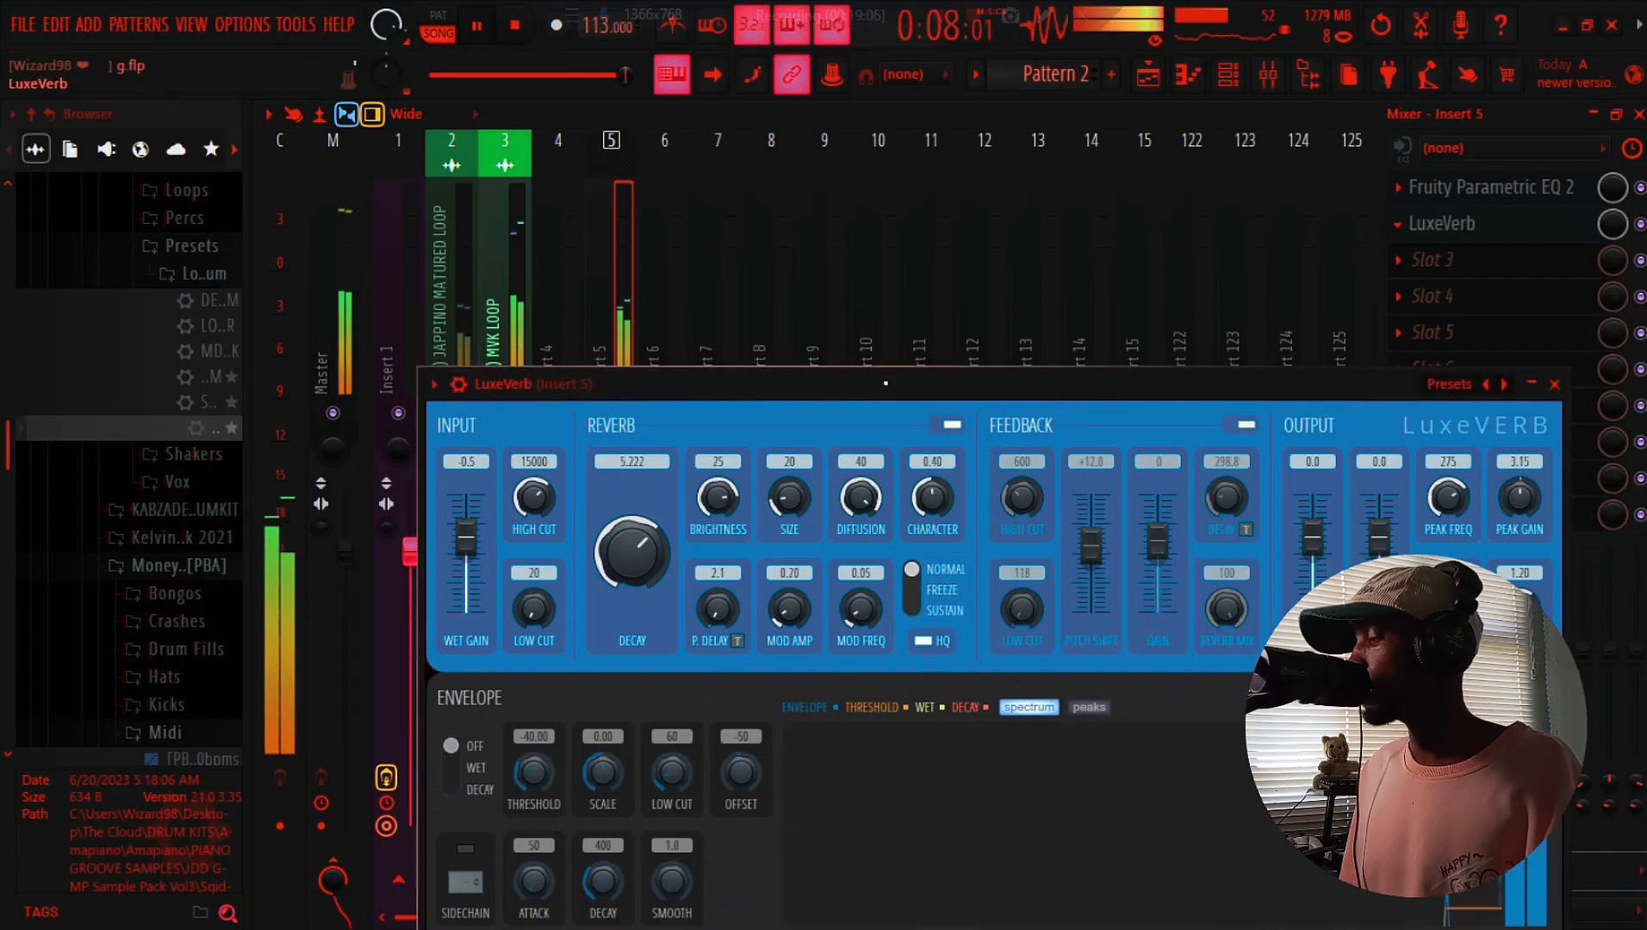
drag(886, 383, 737, 197)
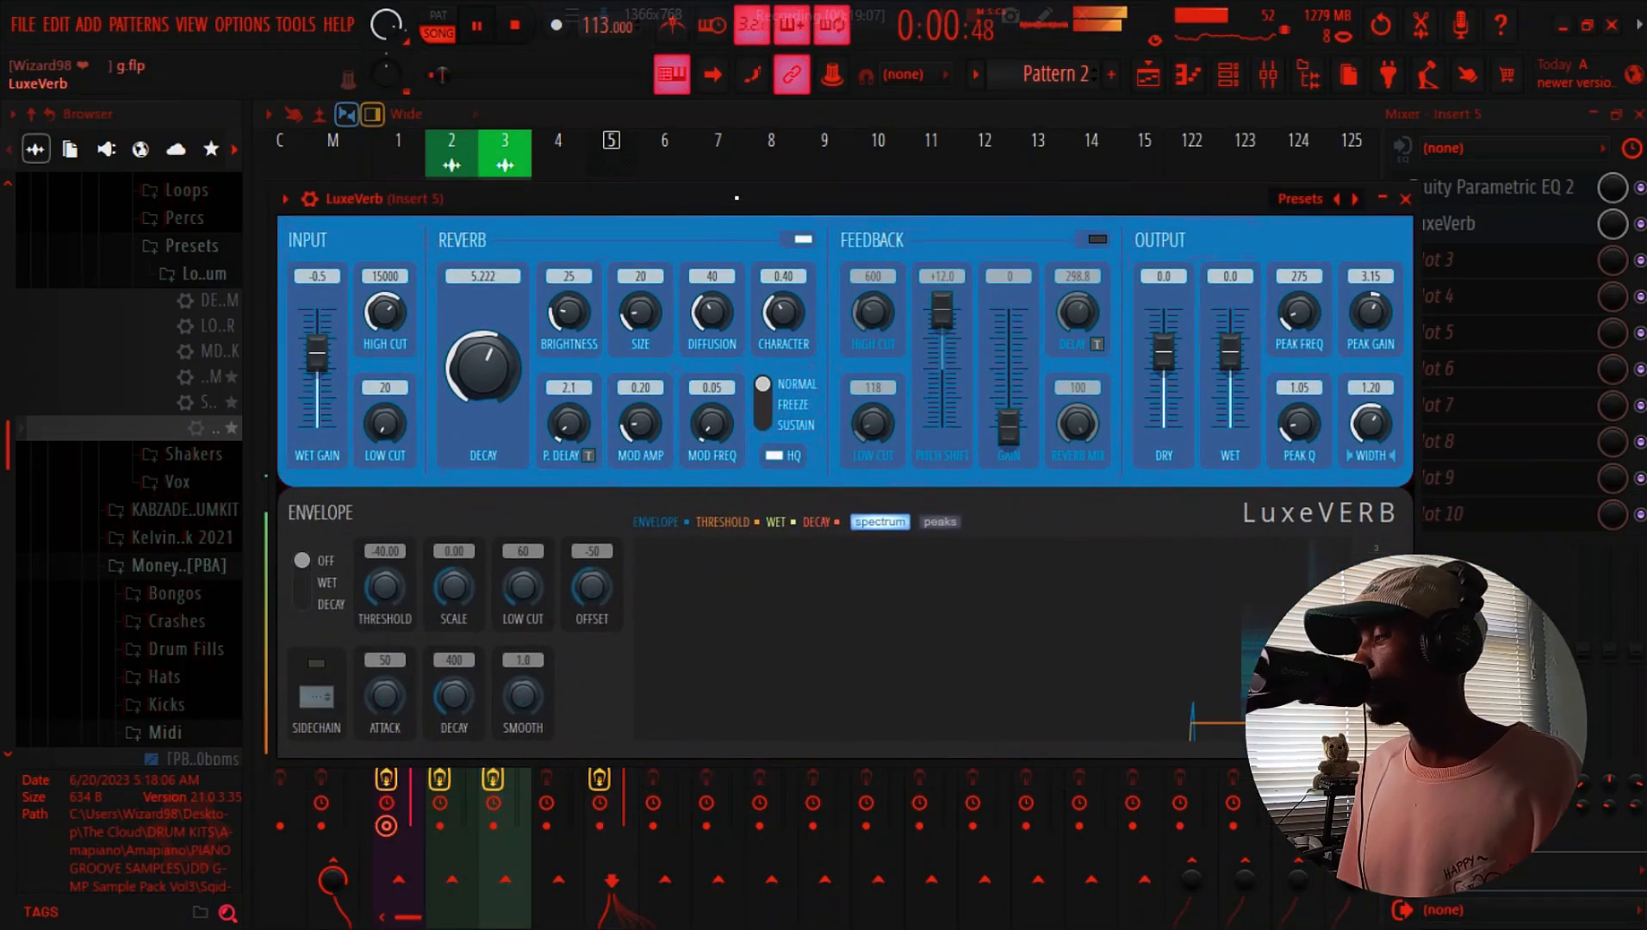
click(515, 24)
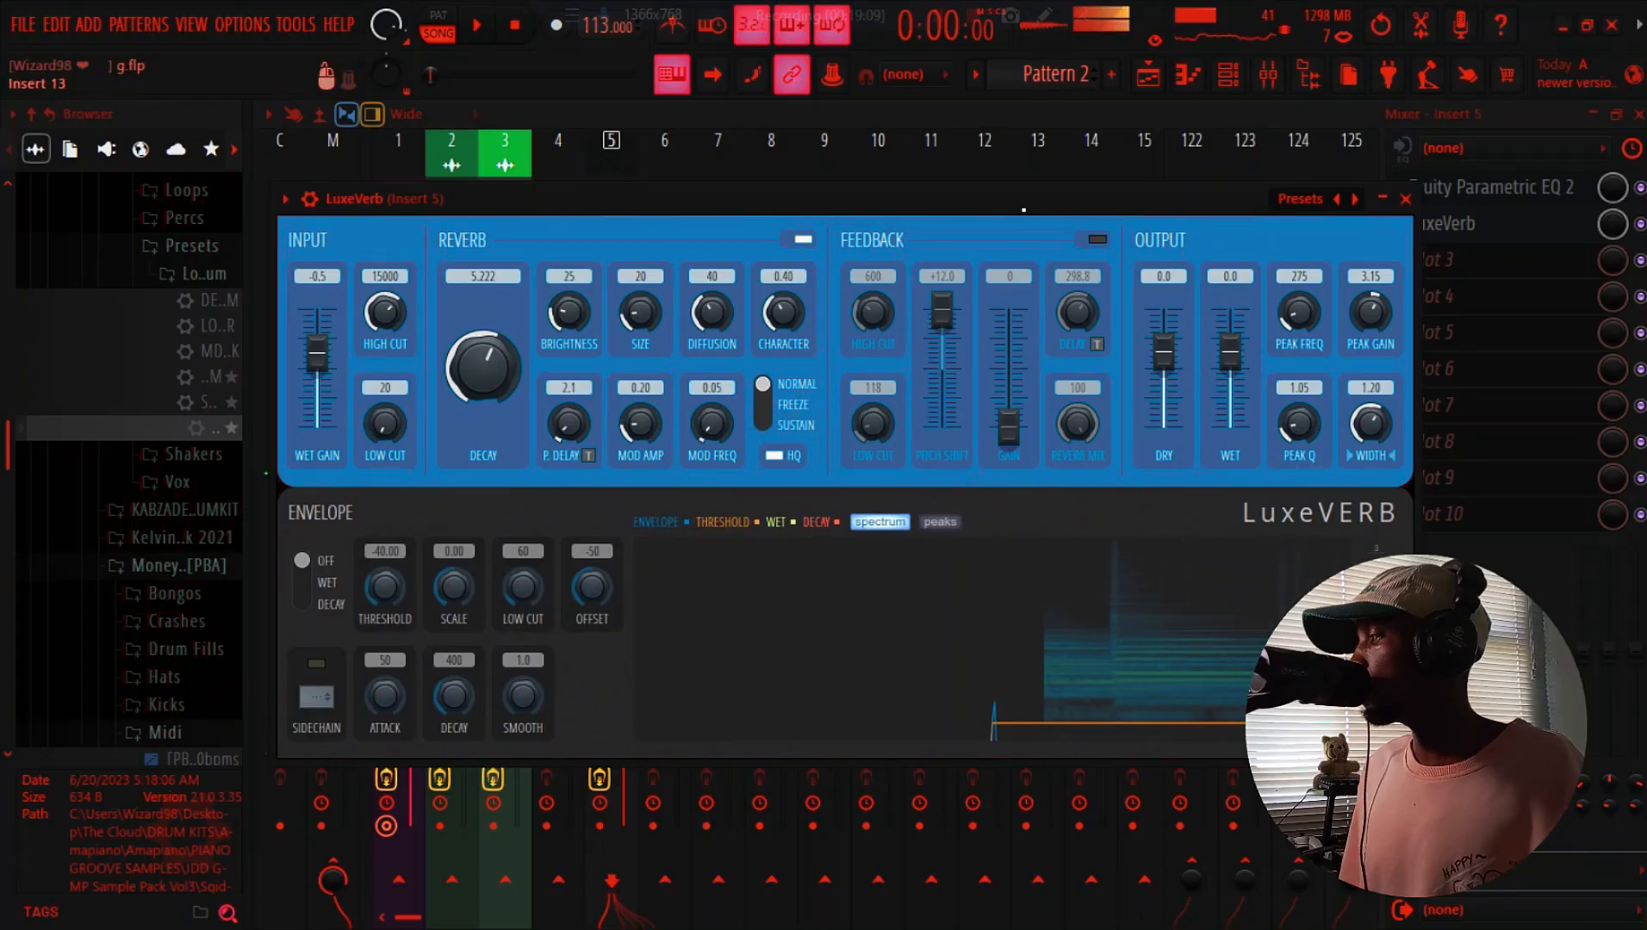
Load LuxeVerb's Duck Shimmer Octave Pad preset and set its input low cut to 177 Hz and feedback reverb mix to 75 during playback
click(1286, 205)
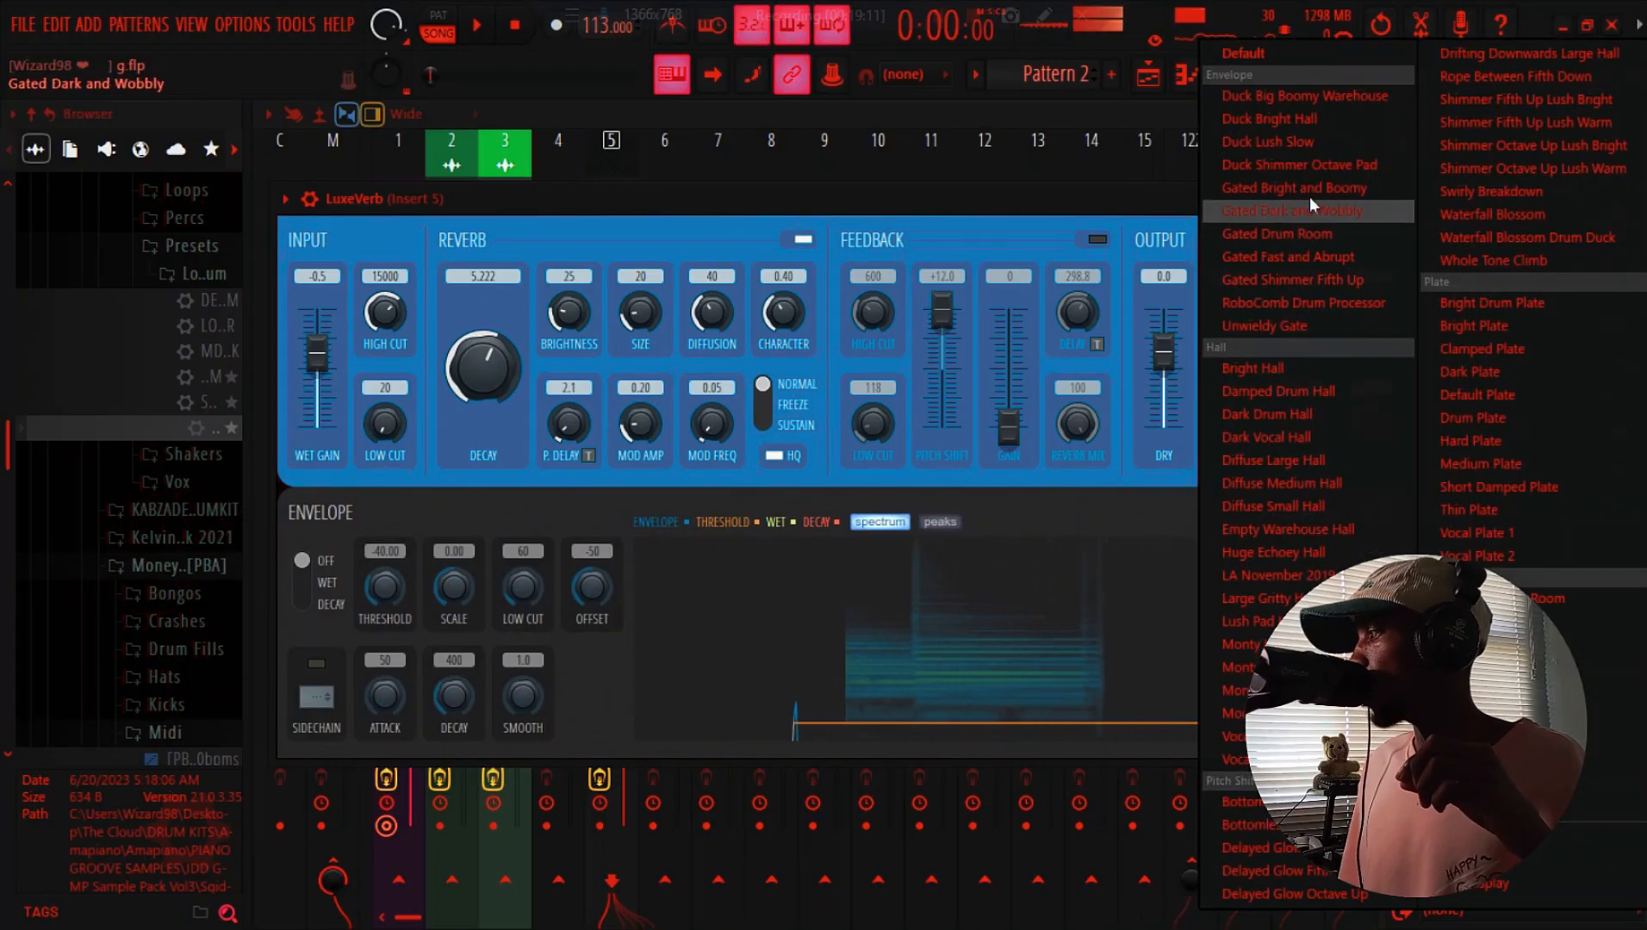
click(1301, 166)
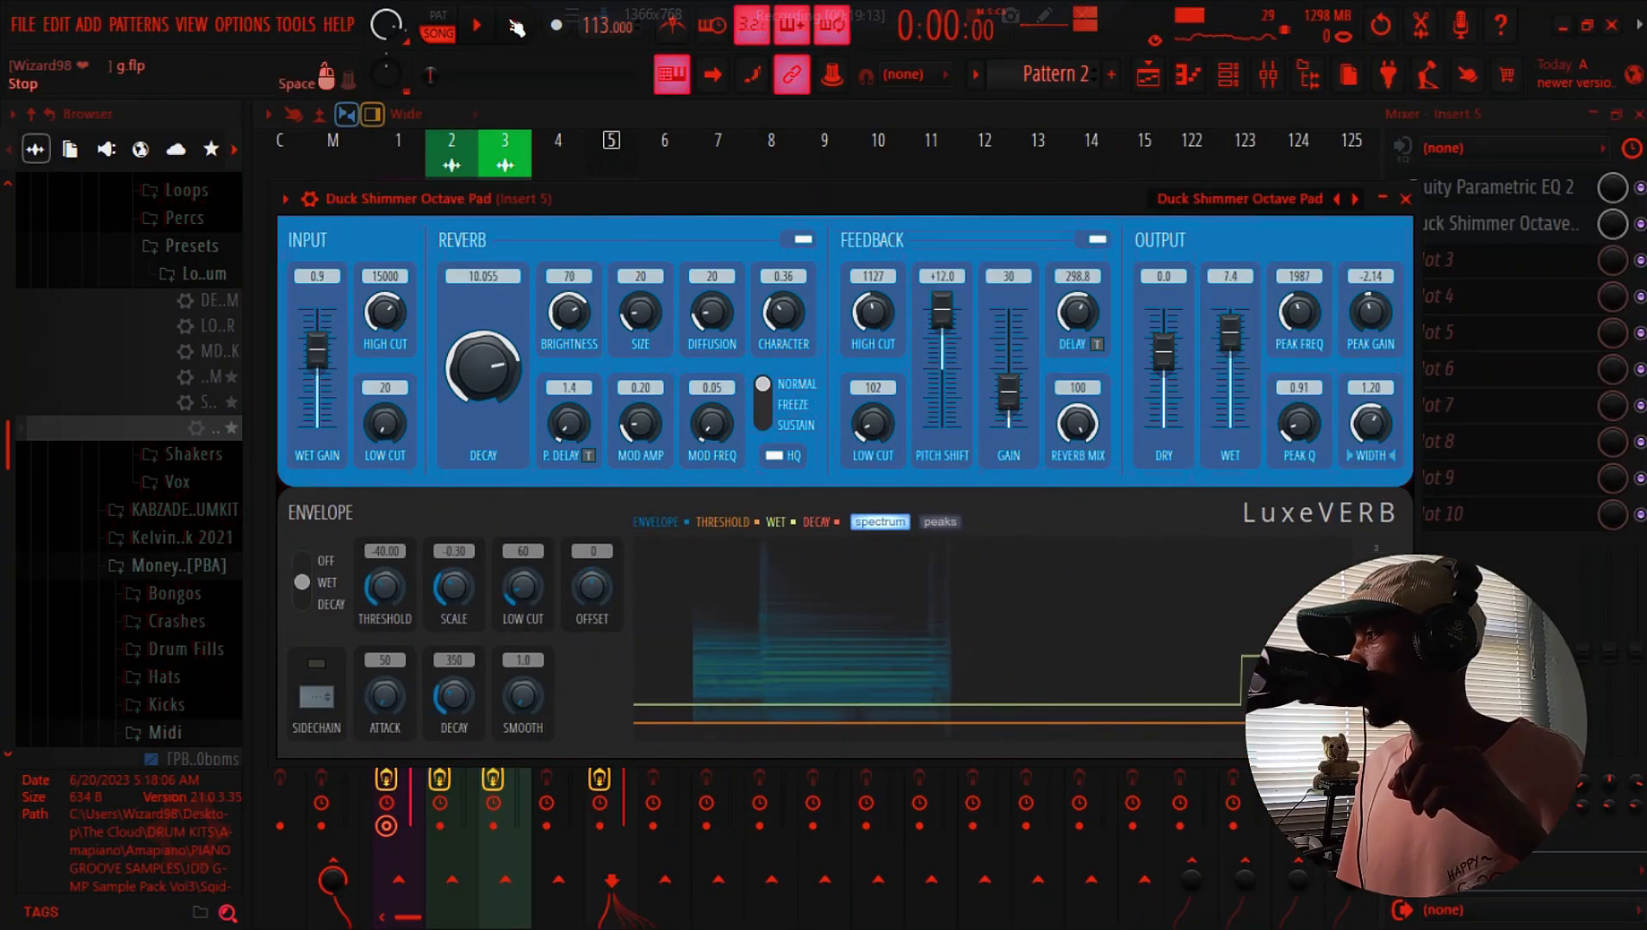
click(477, 26)
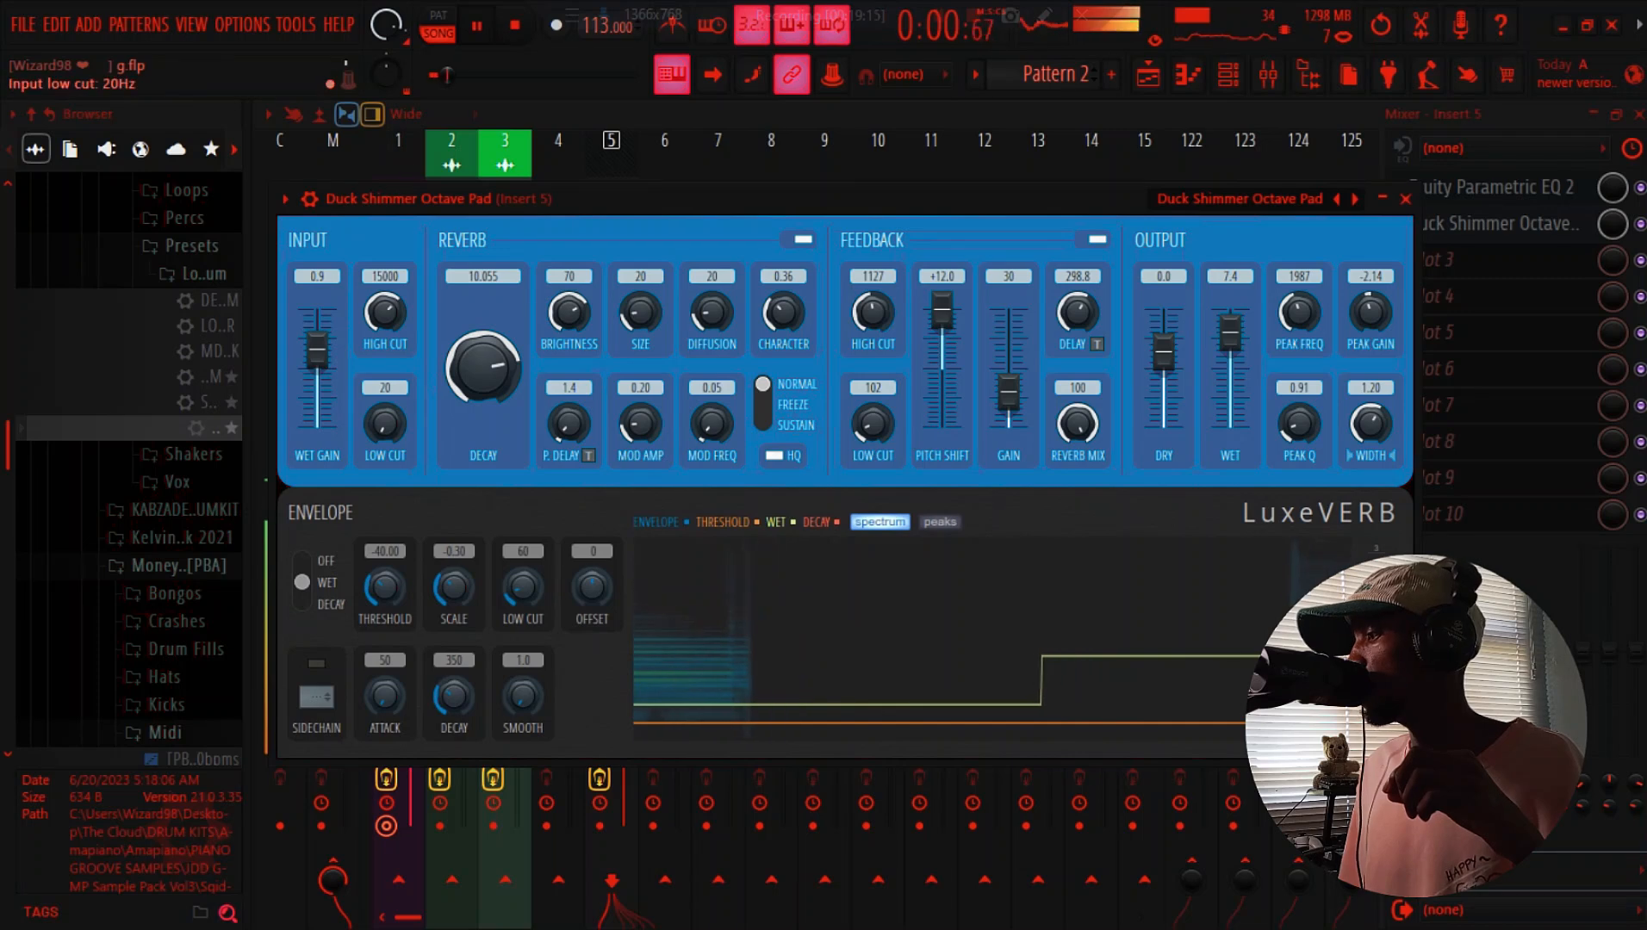
drag(385, 423, 385, 398)
drag(1077, 424, 1077, 459)
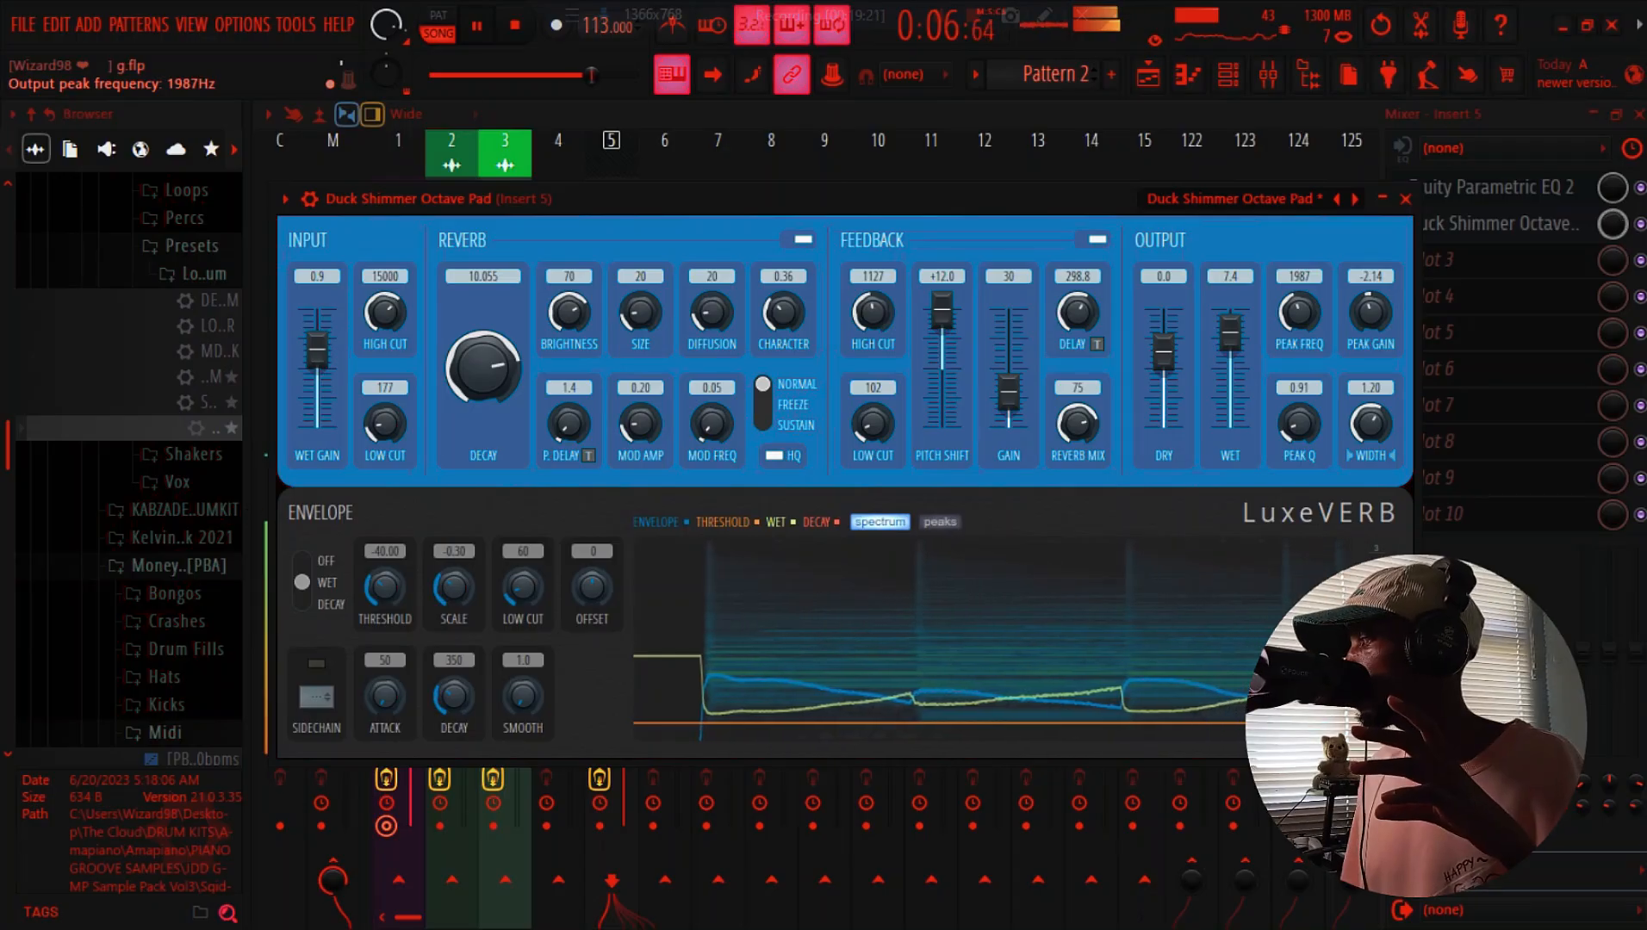
Lower the LuxeVerb slot's mix level on mixer track 5 to 28% and bring up the channel rack over the playlist
drag(1611, 224, 1611, 280)
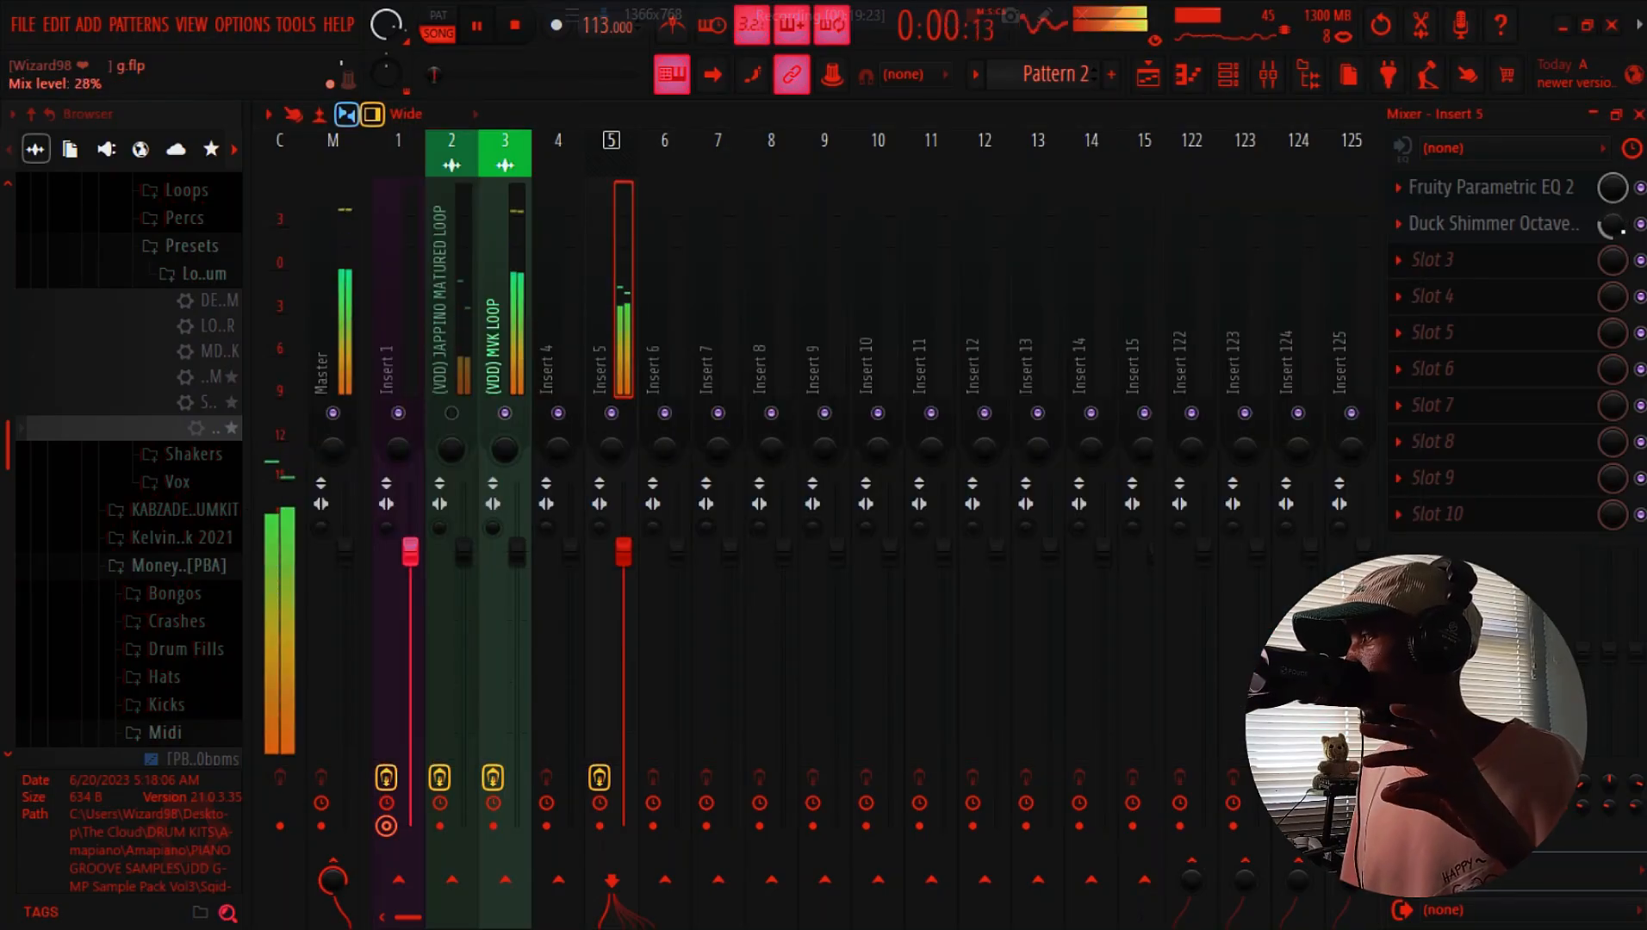
click(1163, 70)
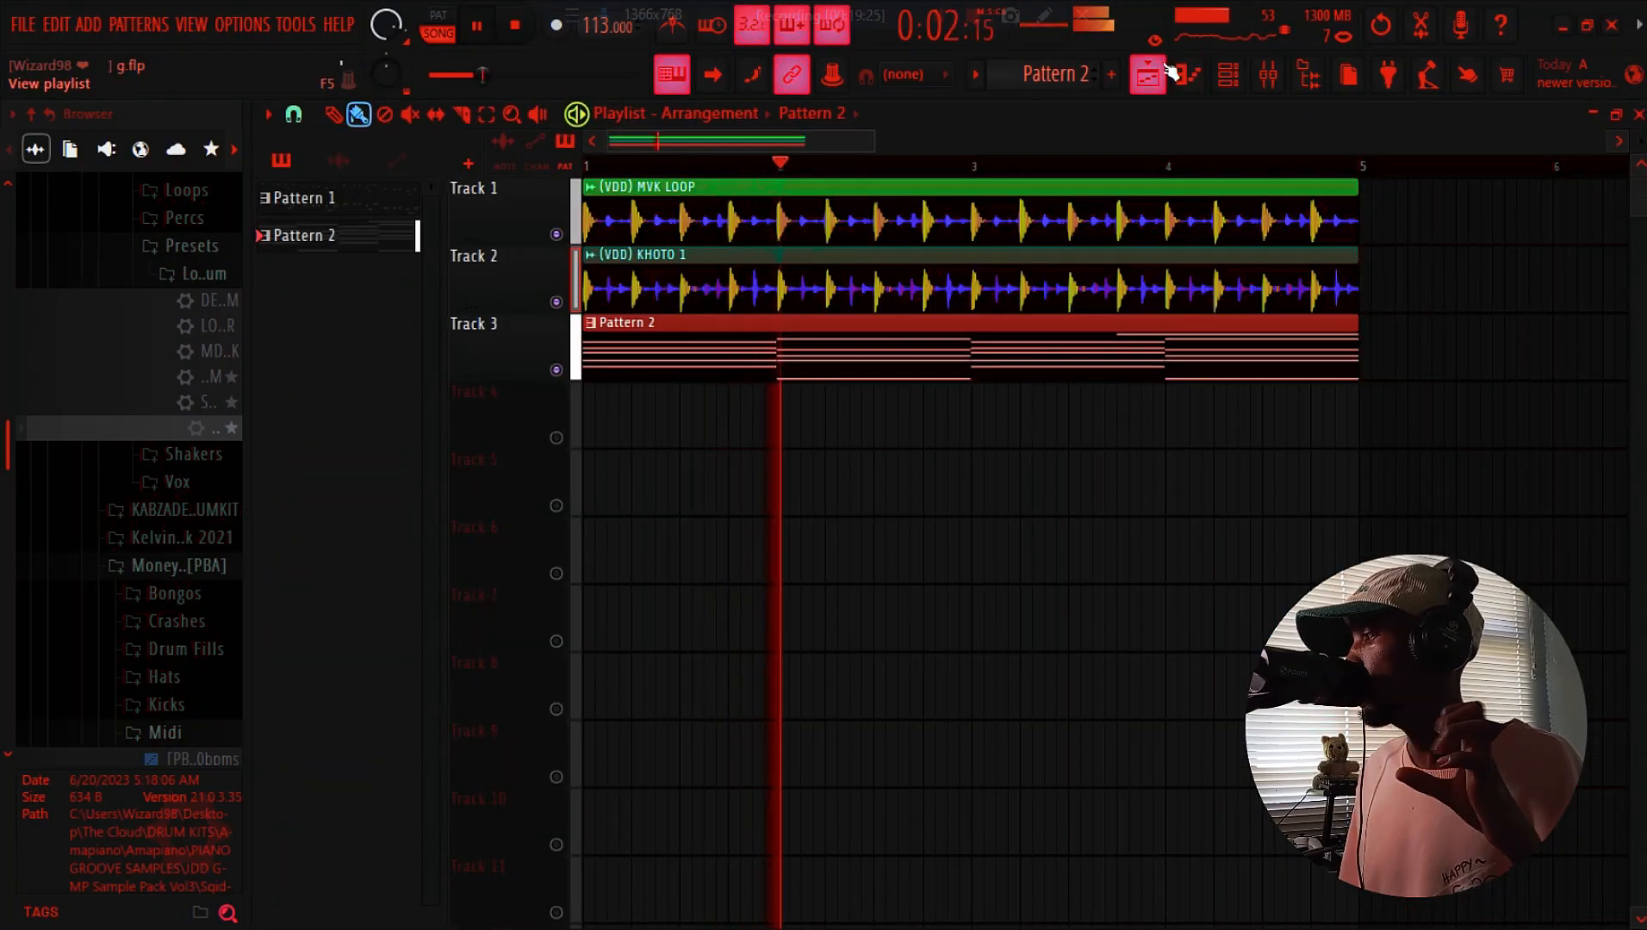
key(F9)
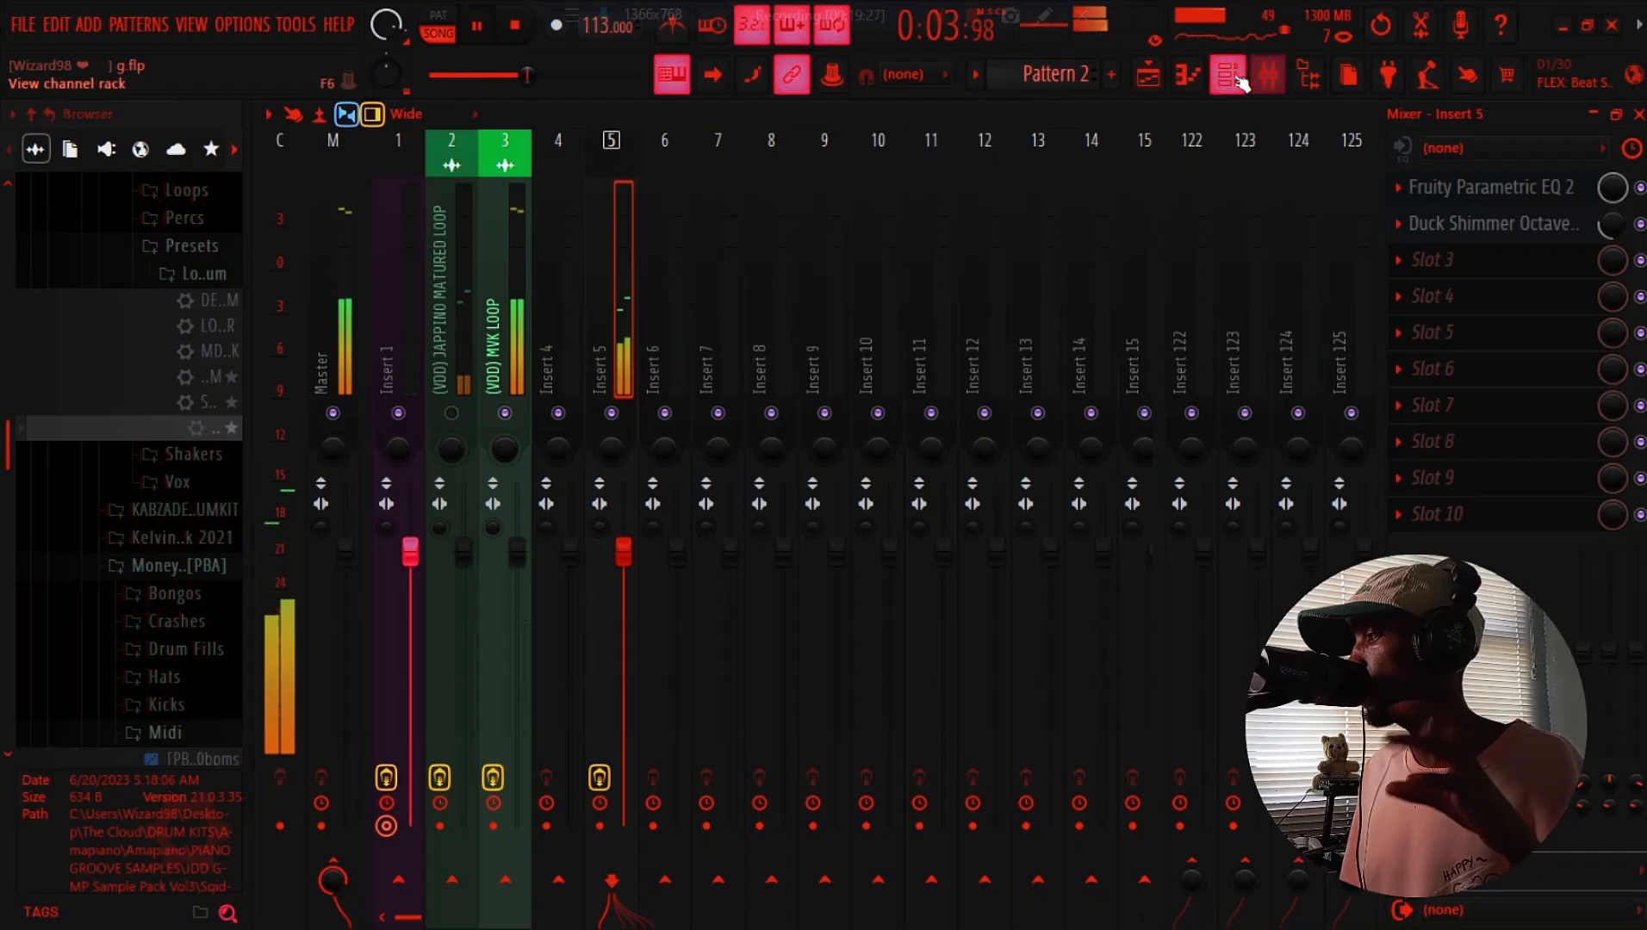
click(1228, 75)
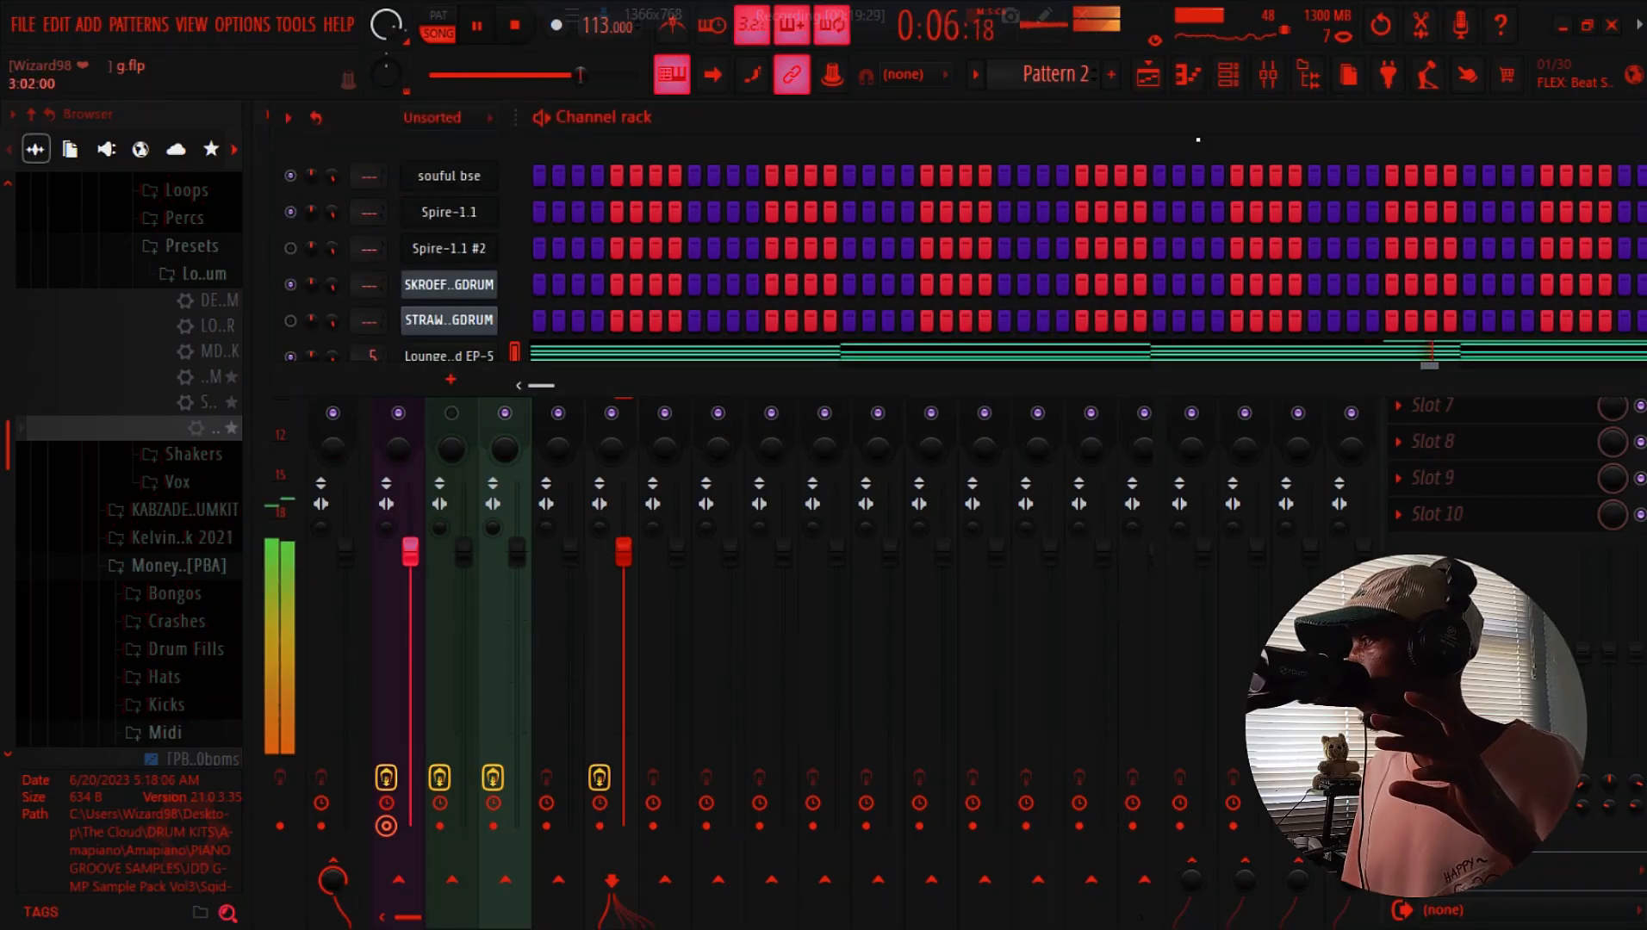
key(F6)
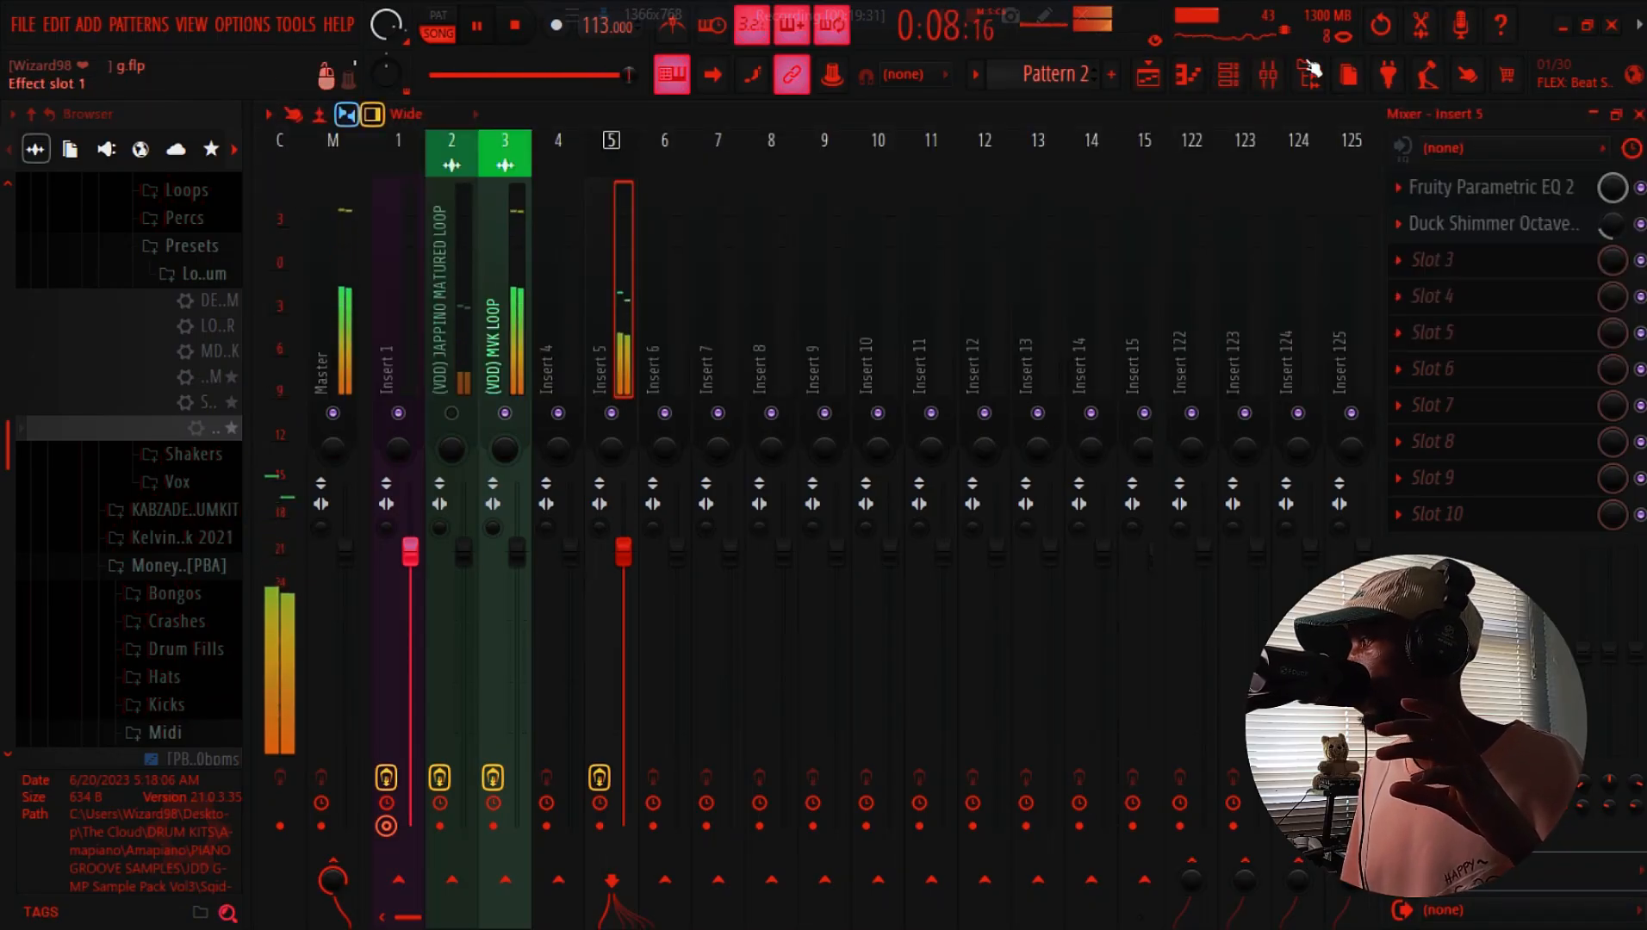
click(1148, 75)
click(1235, 86)
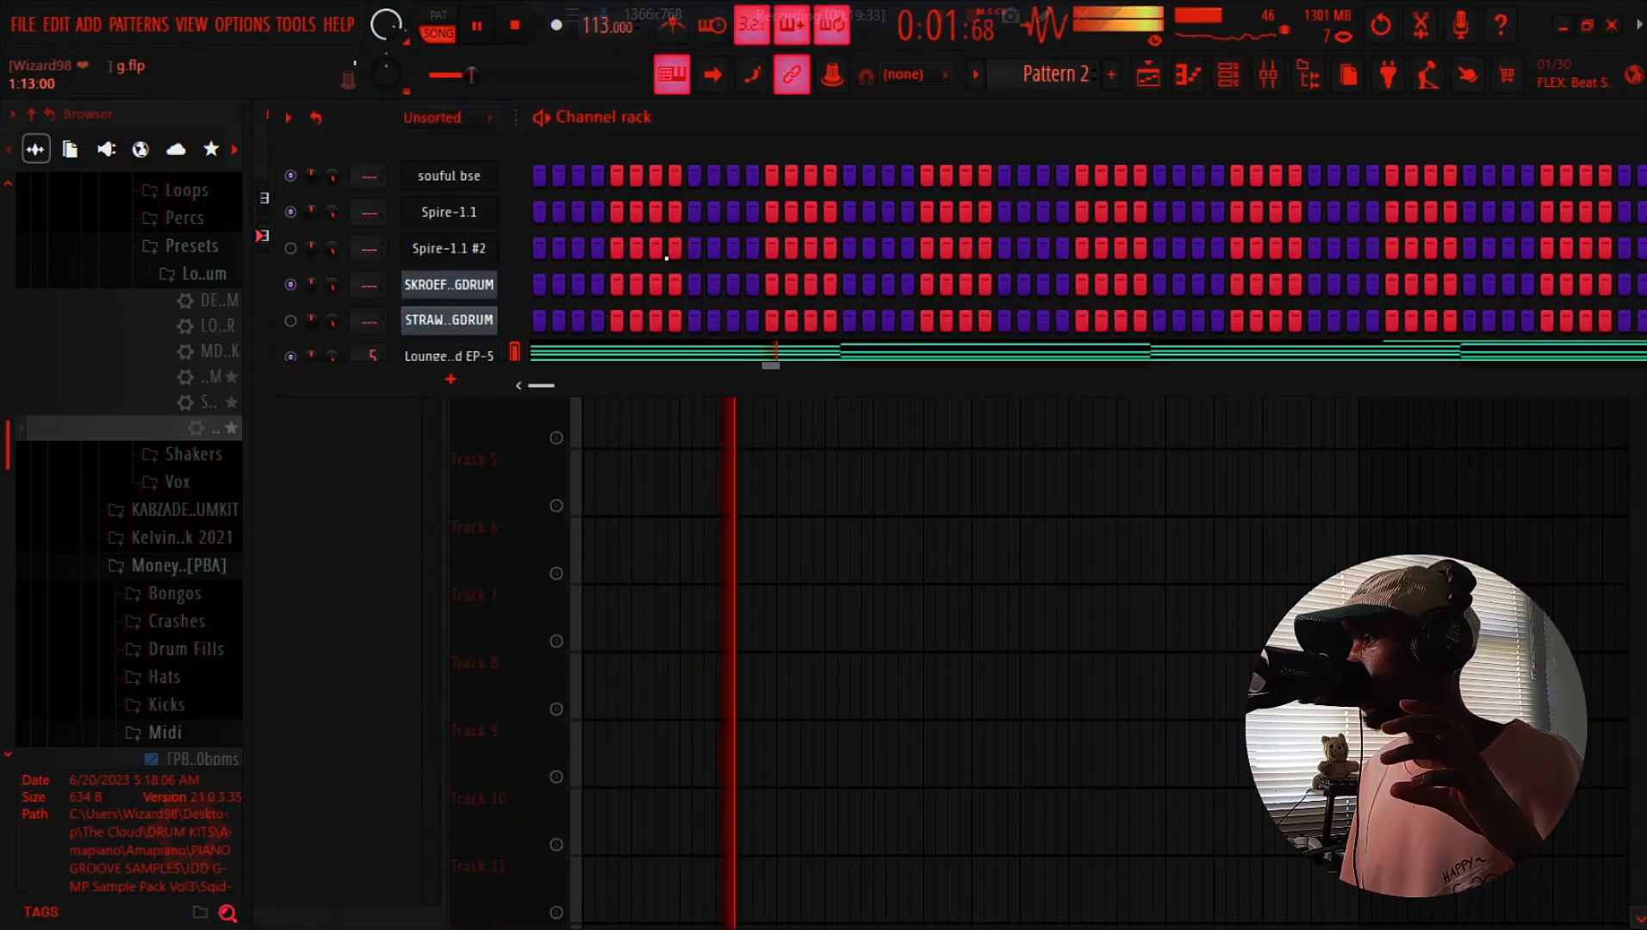
drag(699, 394, 698, 537)
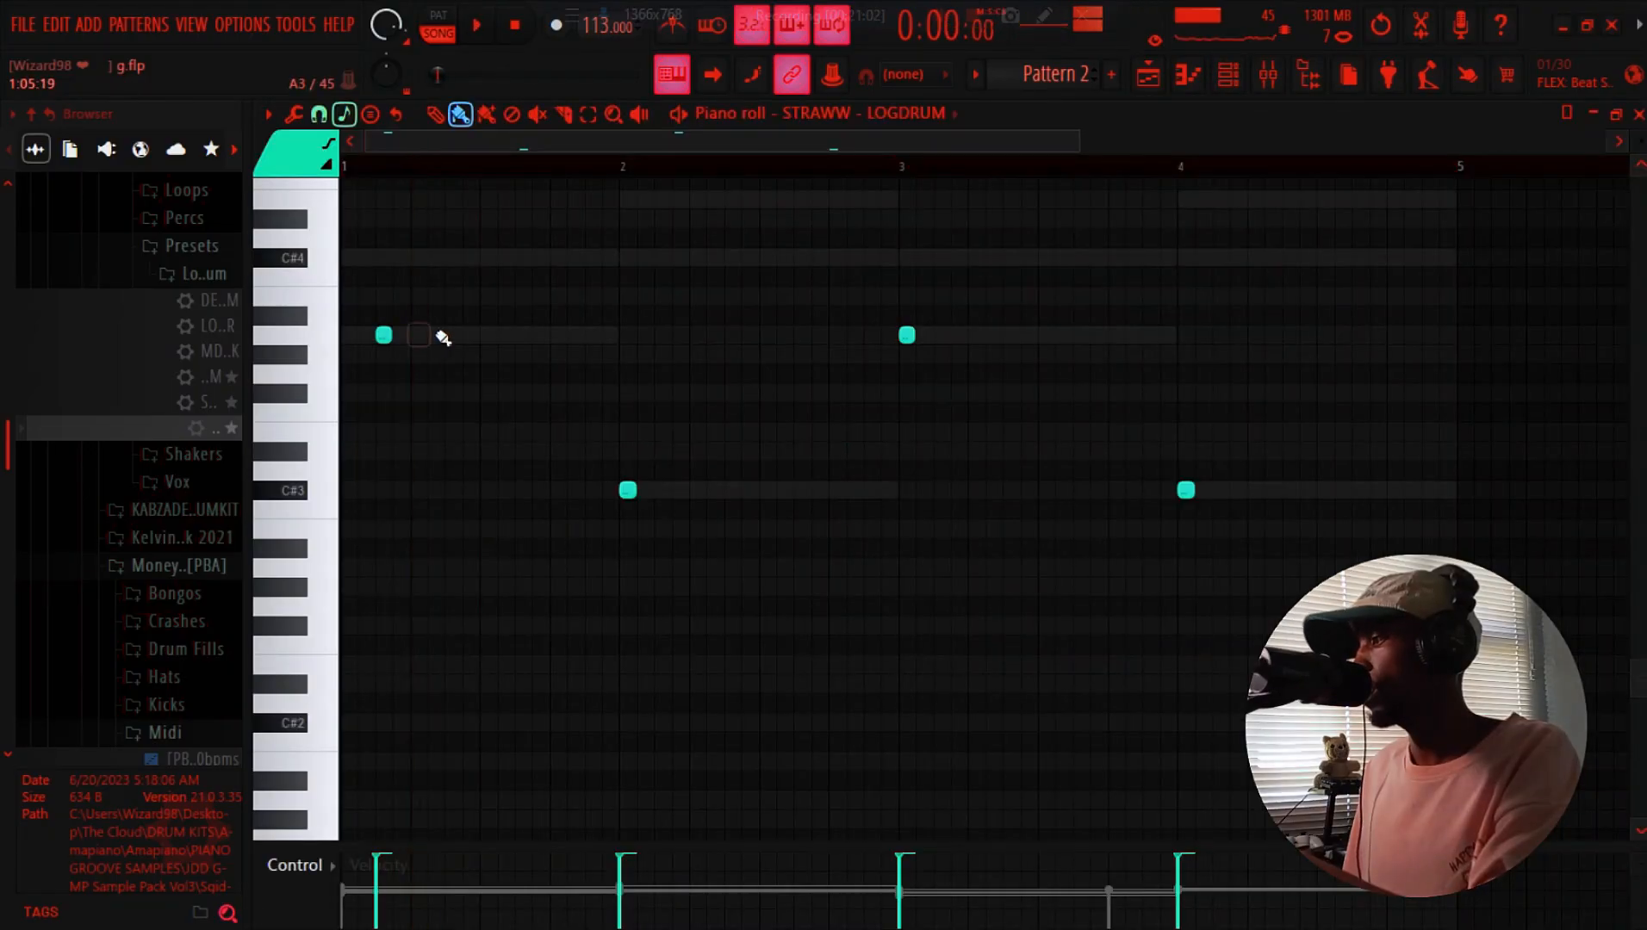
Build a seven-note A3 rhythm in bar 1 of the STRAWW - LOGDRUM piano roll and move its bar 2 copy to C#3
click(436, 335)
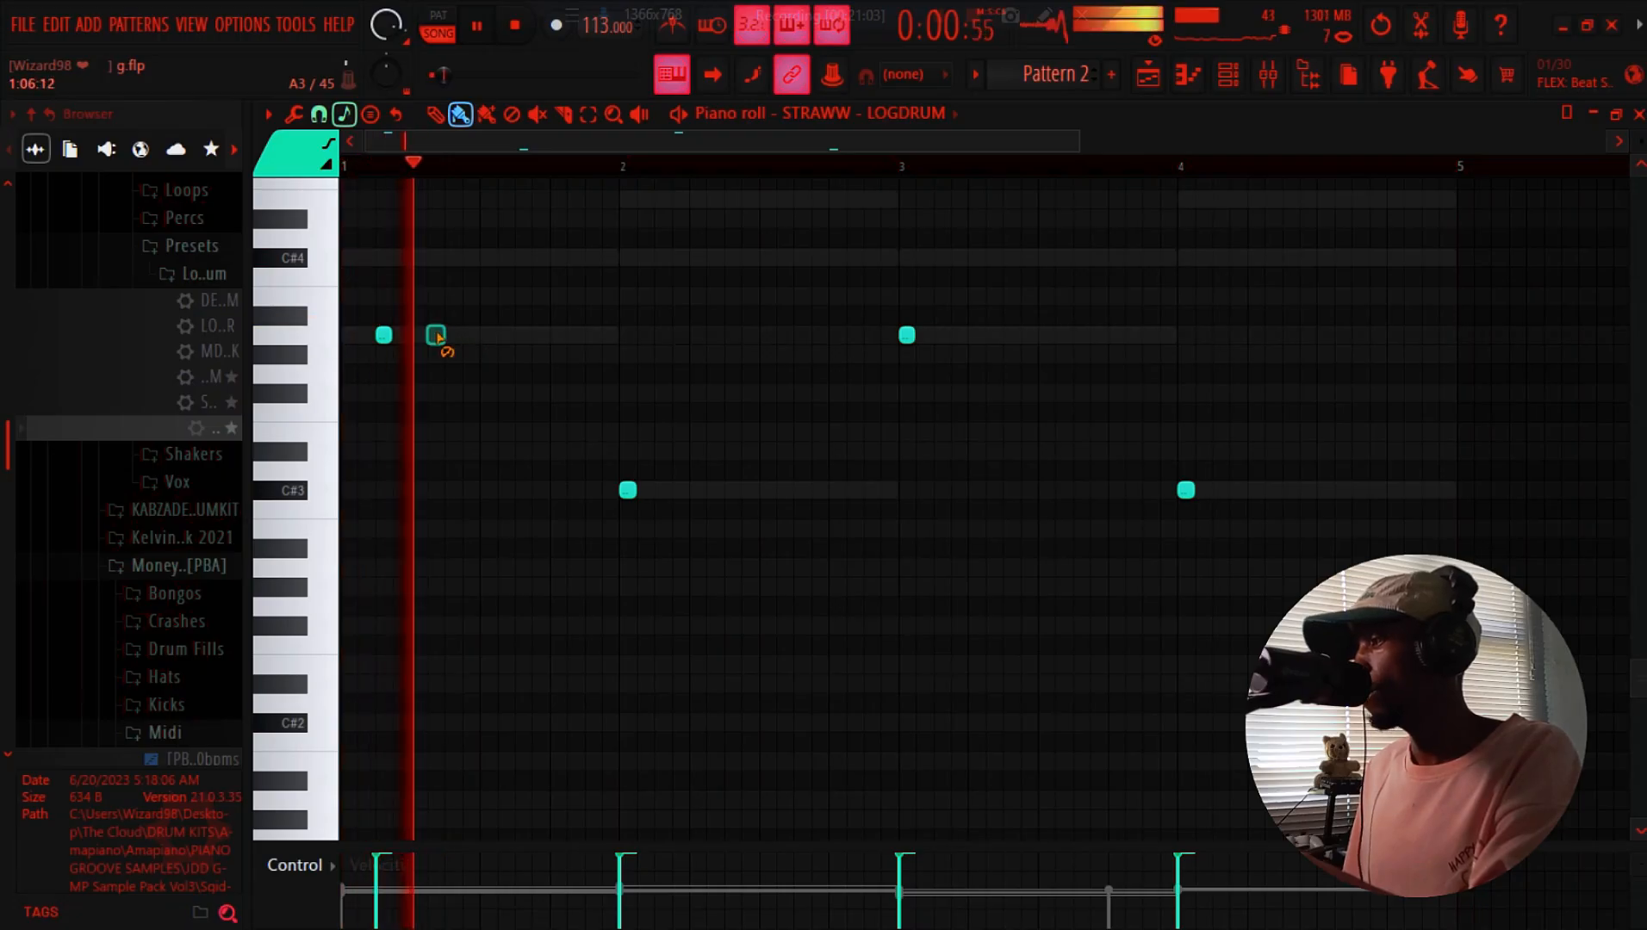
right_click(438, 335)
click(455, 336)
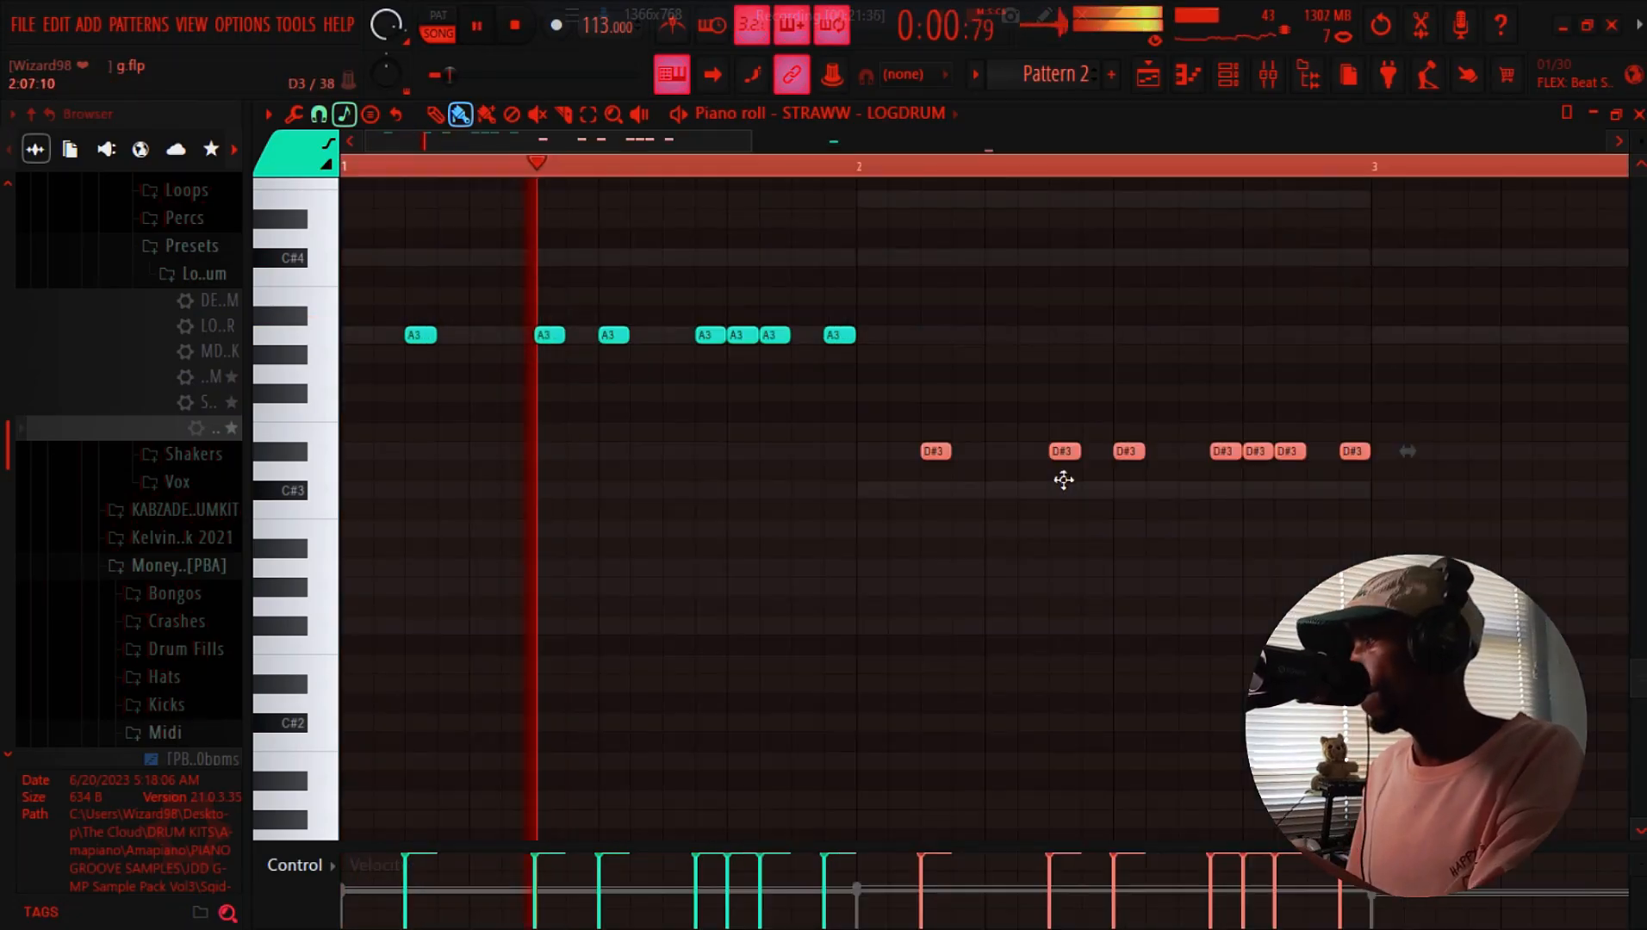
drag(1064, 480, 1055, 493)
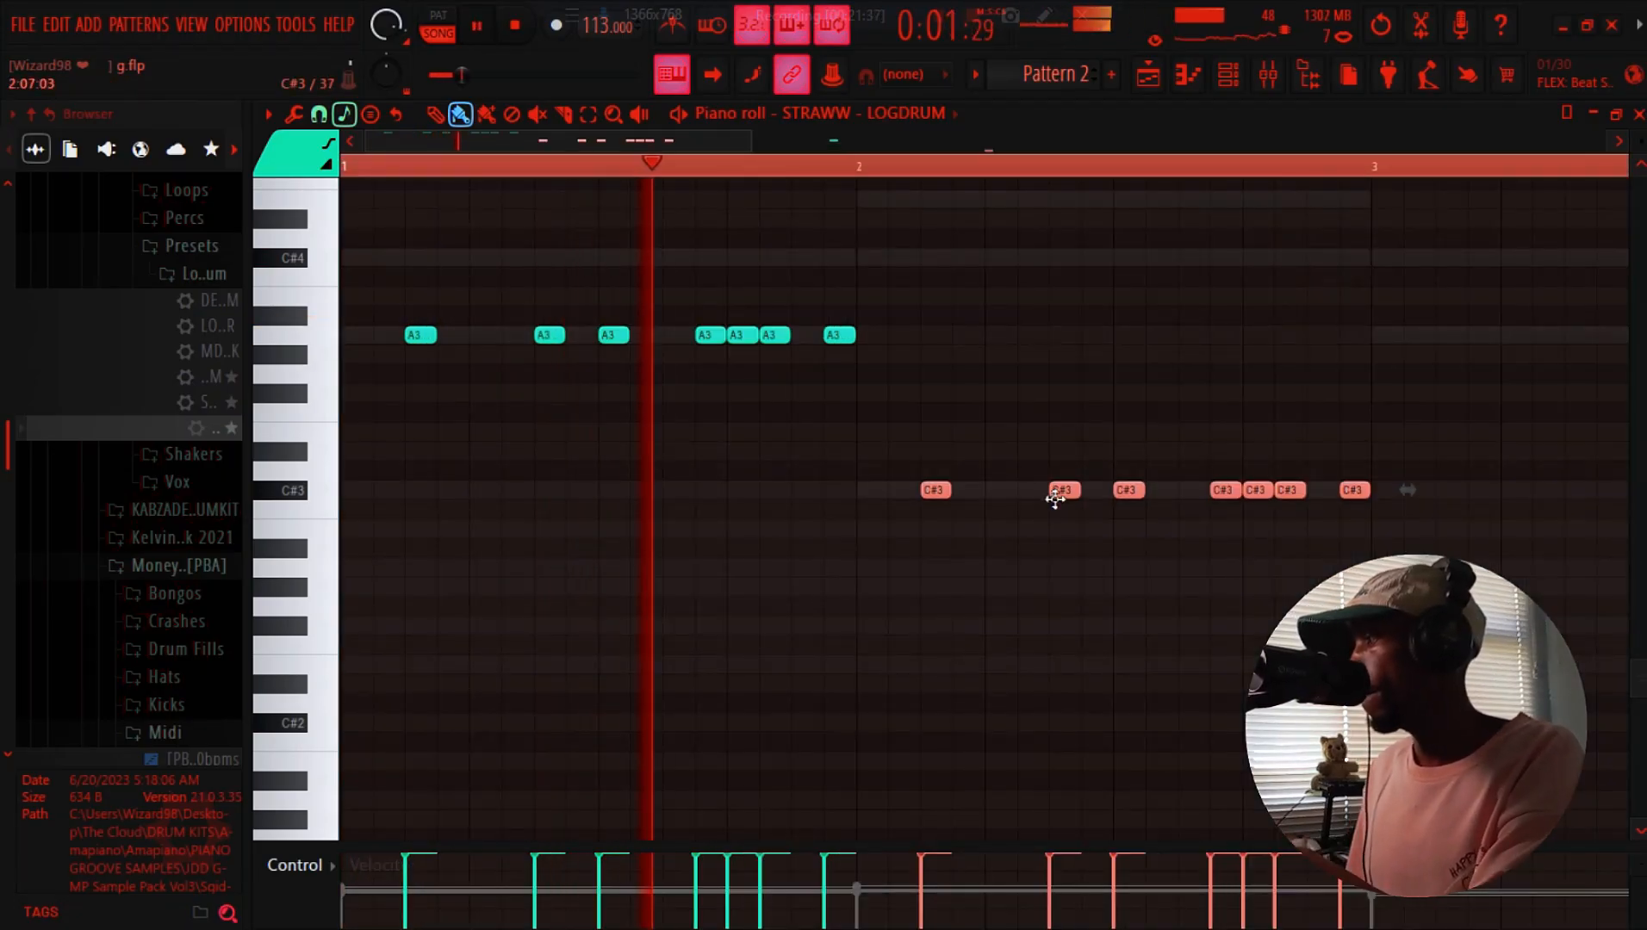
drag(703, 139, 1059, 276)
right_click(1111, 476)
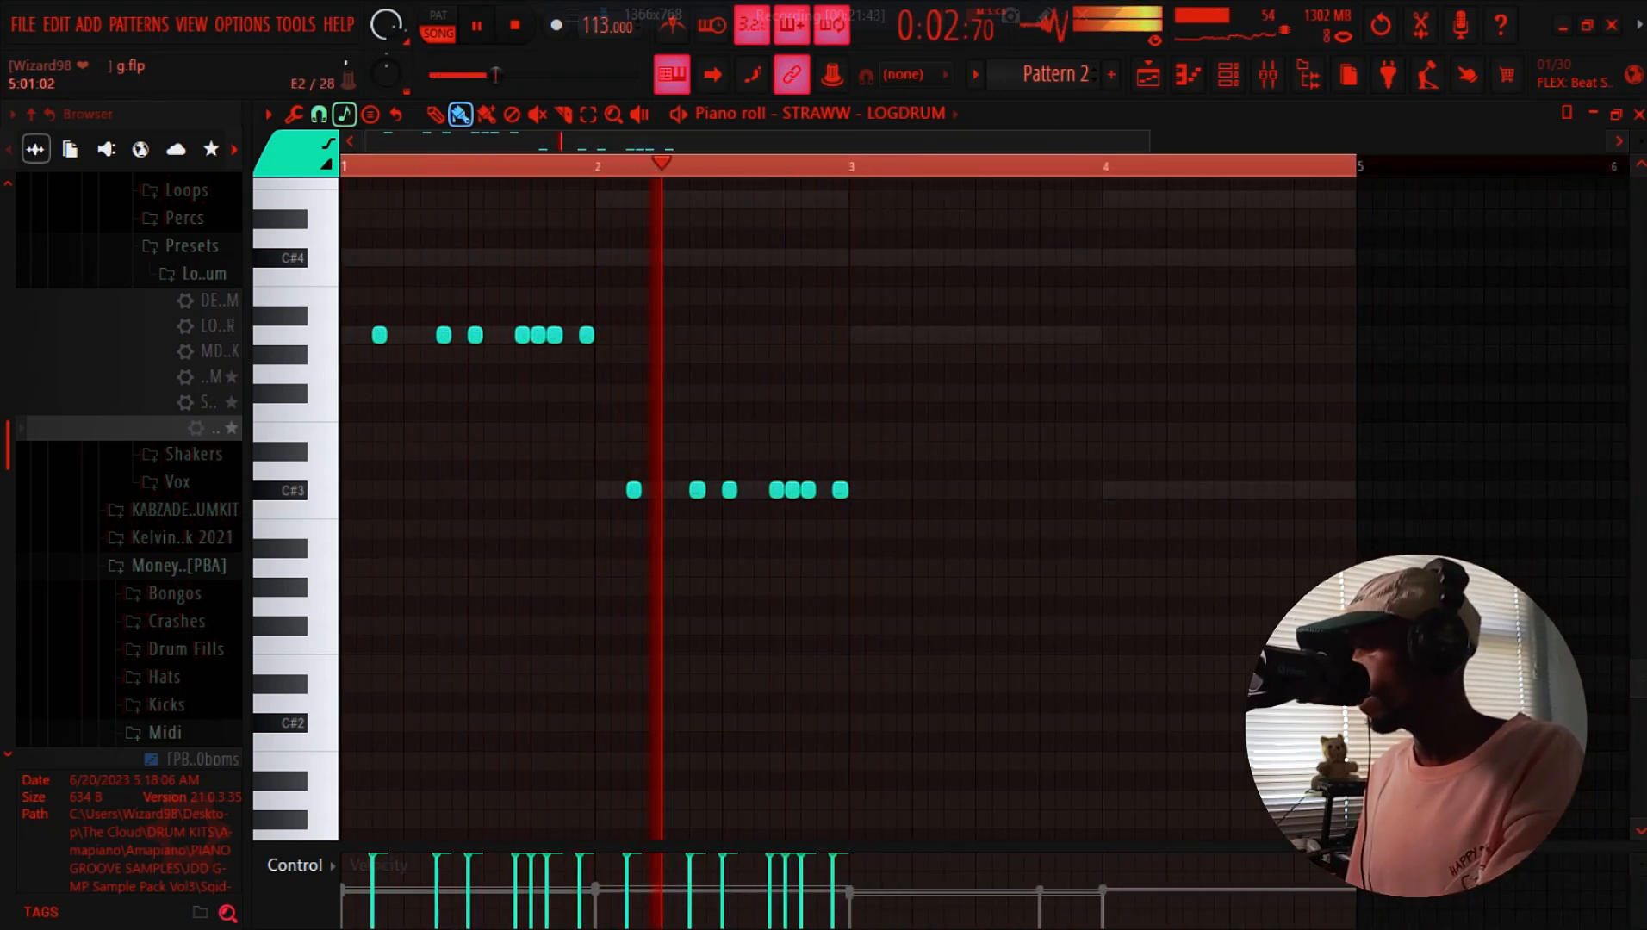
Copy the two-bar log drum rhythm into bars 3 and 4, aligned with the timing of bars 1 and 2
key(ctrl+a)
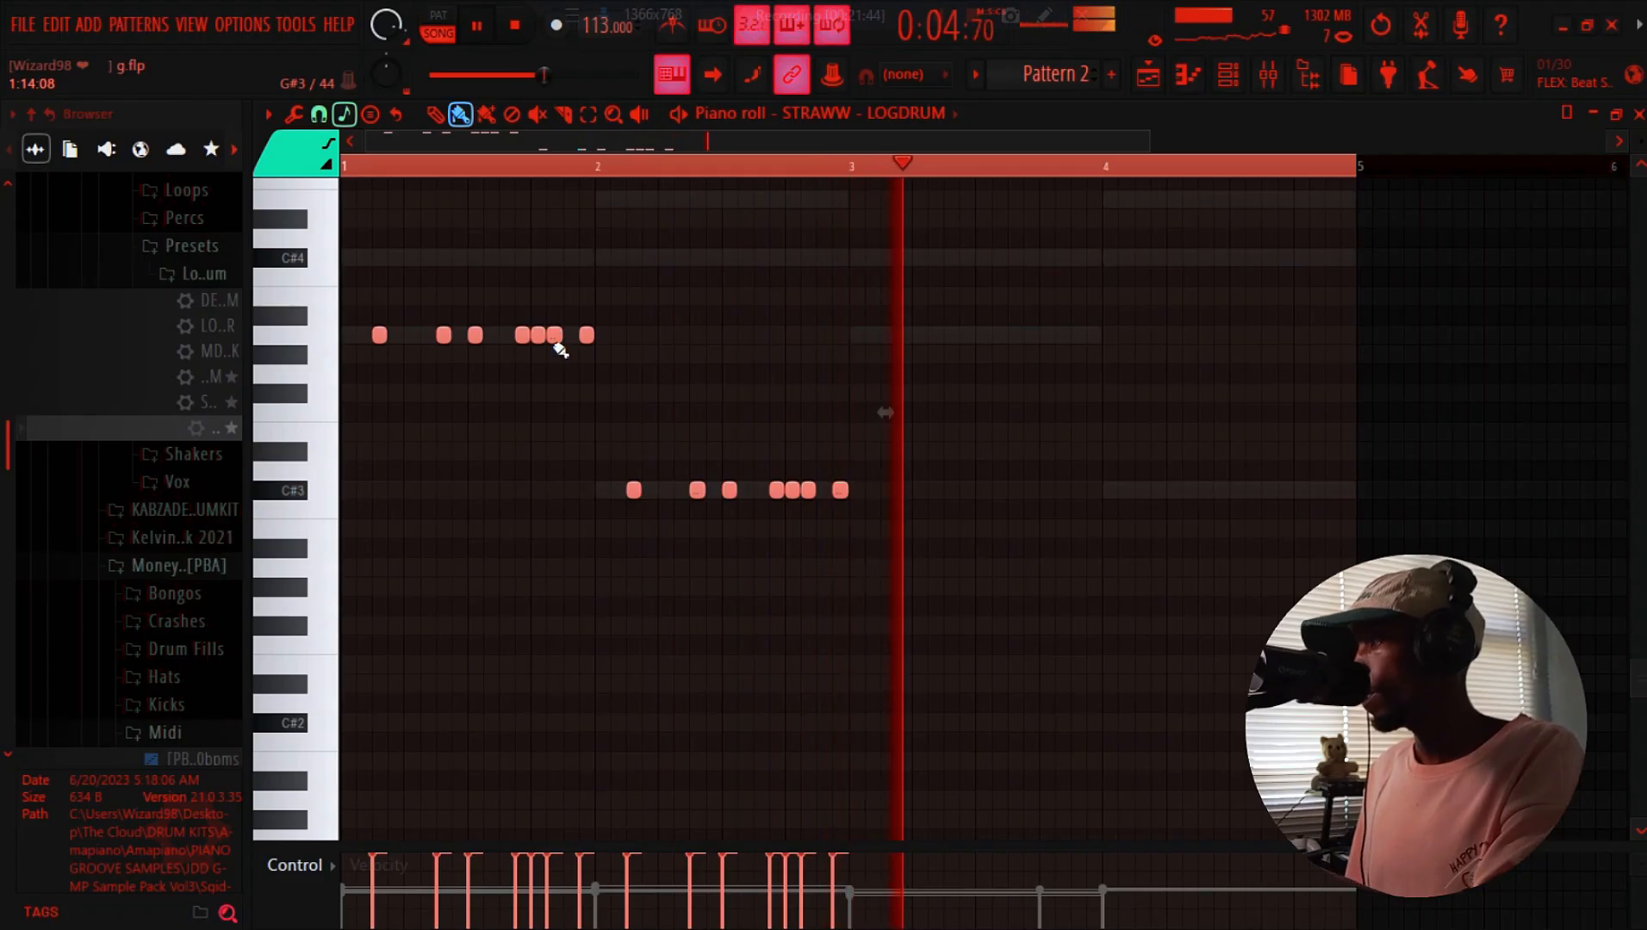
mouse_move(587, 334)
mouse_down()
mouse_move(1094, 392)
mouse_move(1078, 334)
mouse_up()
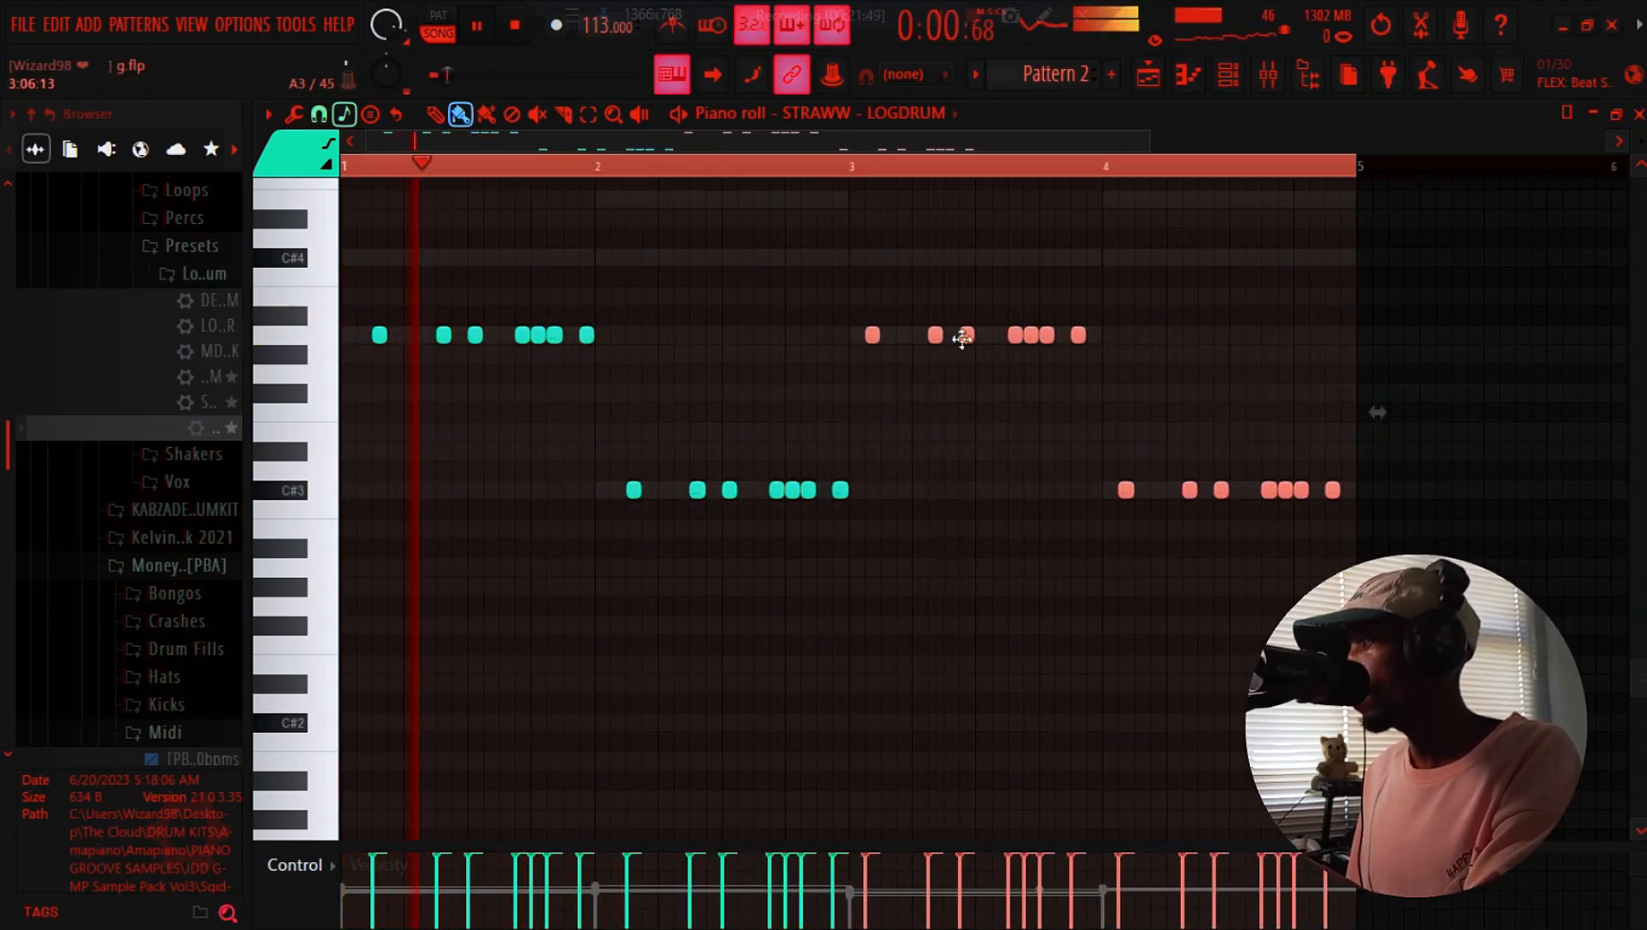
drag(961, 339, 952, 337)
key(ctrl+d)
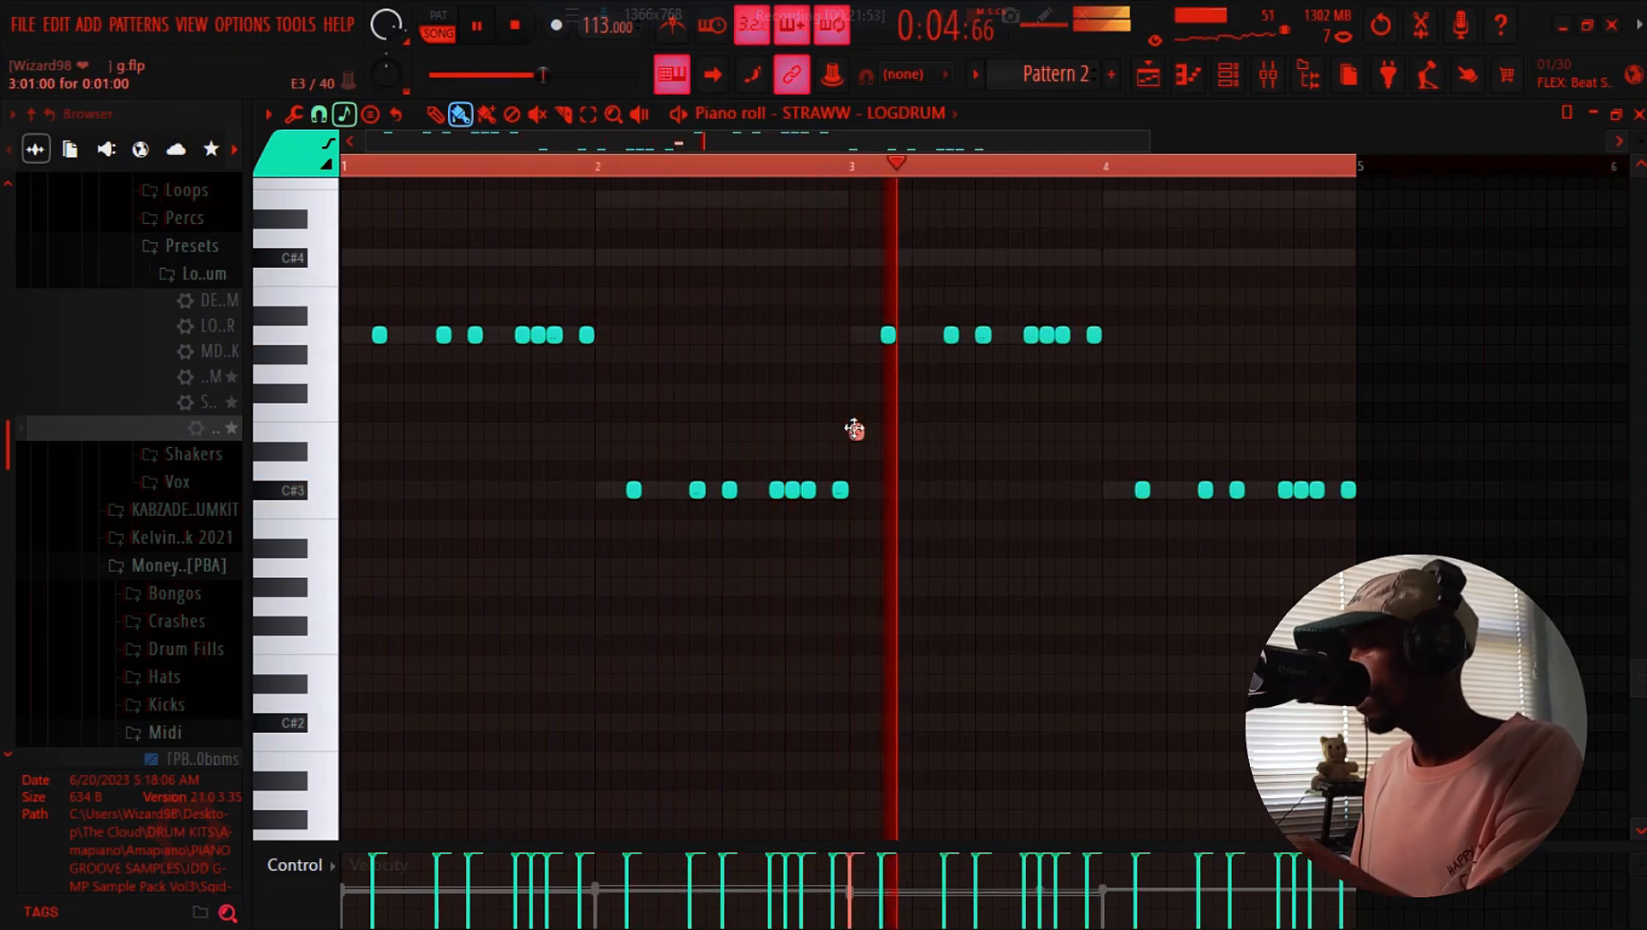
Delete the stray E3 note at the start of bar 3 and lower the middle of bar 2's three adjacent C#3 notes to A2
right_click(854, 429)
key(space)
key(space)
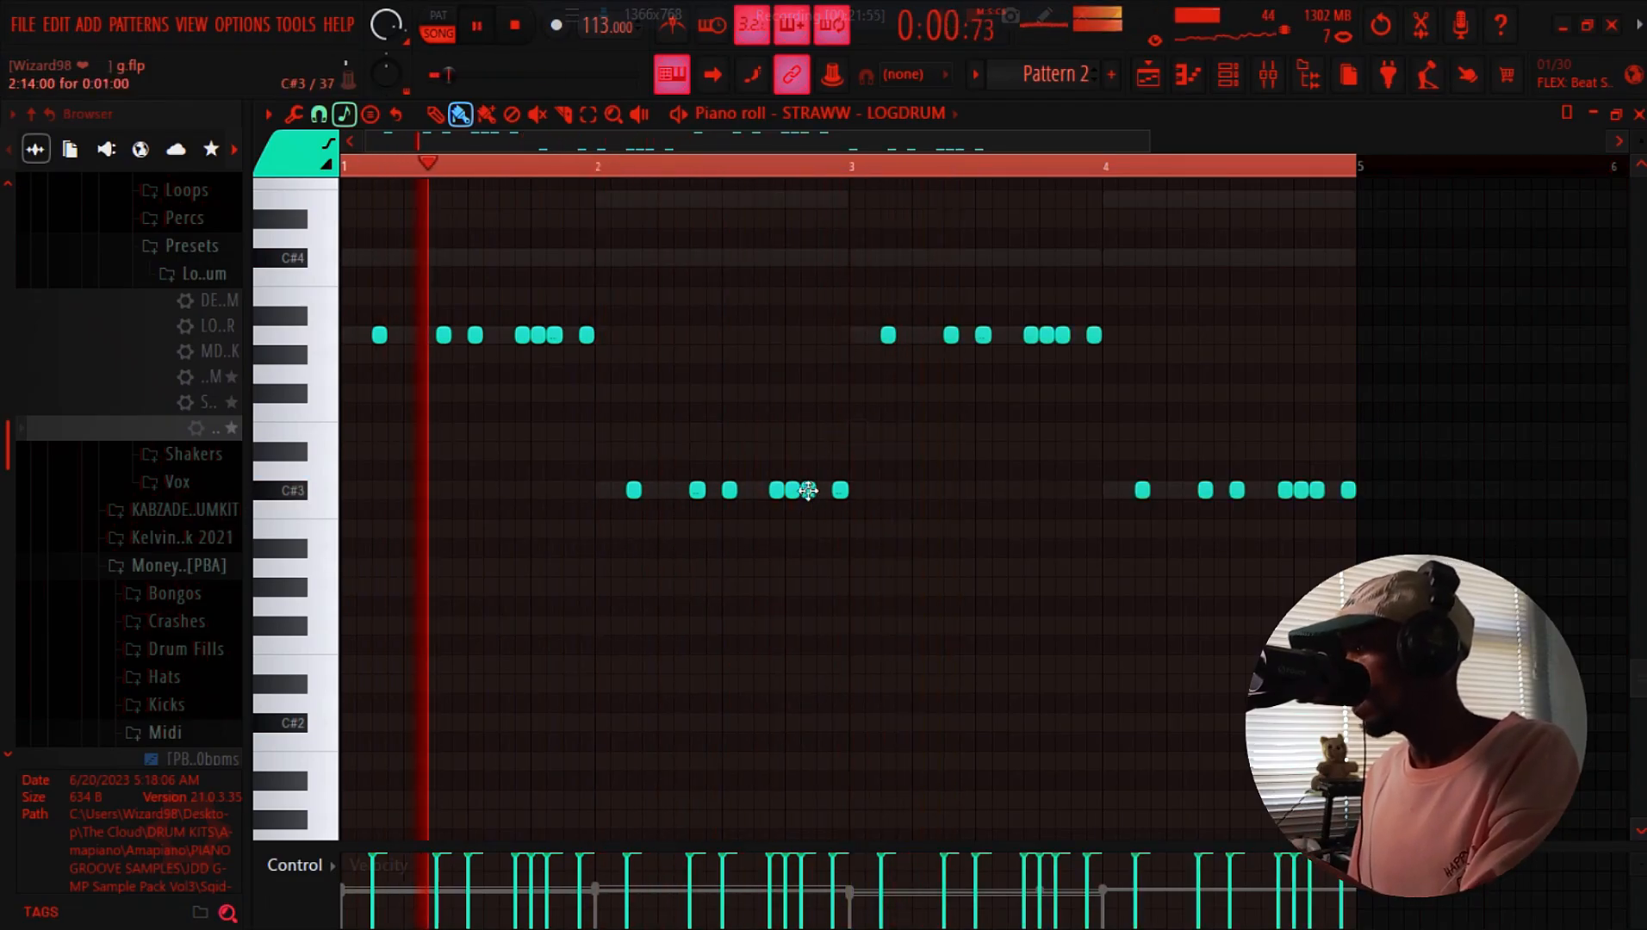
drag(791, 491, 789, 569)
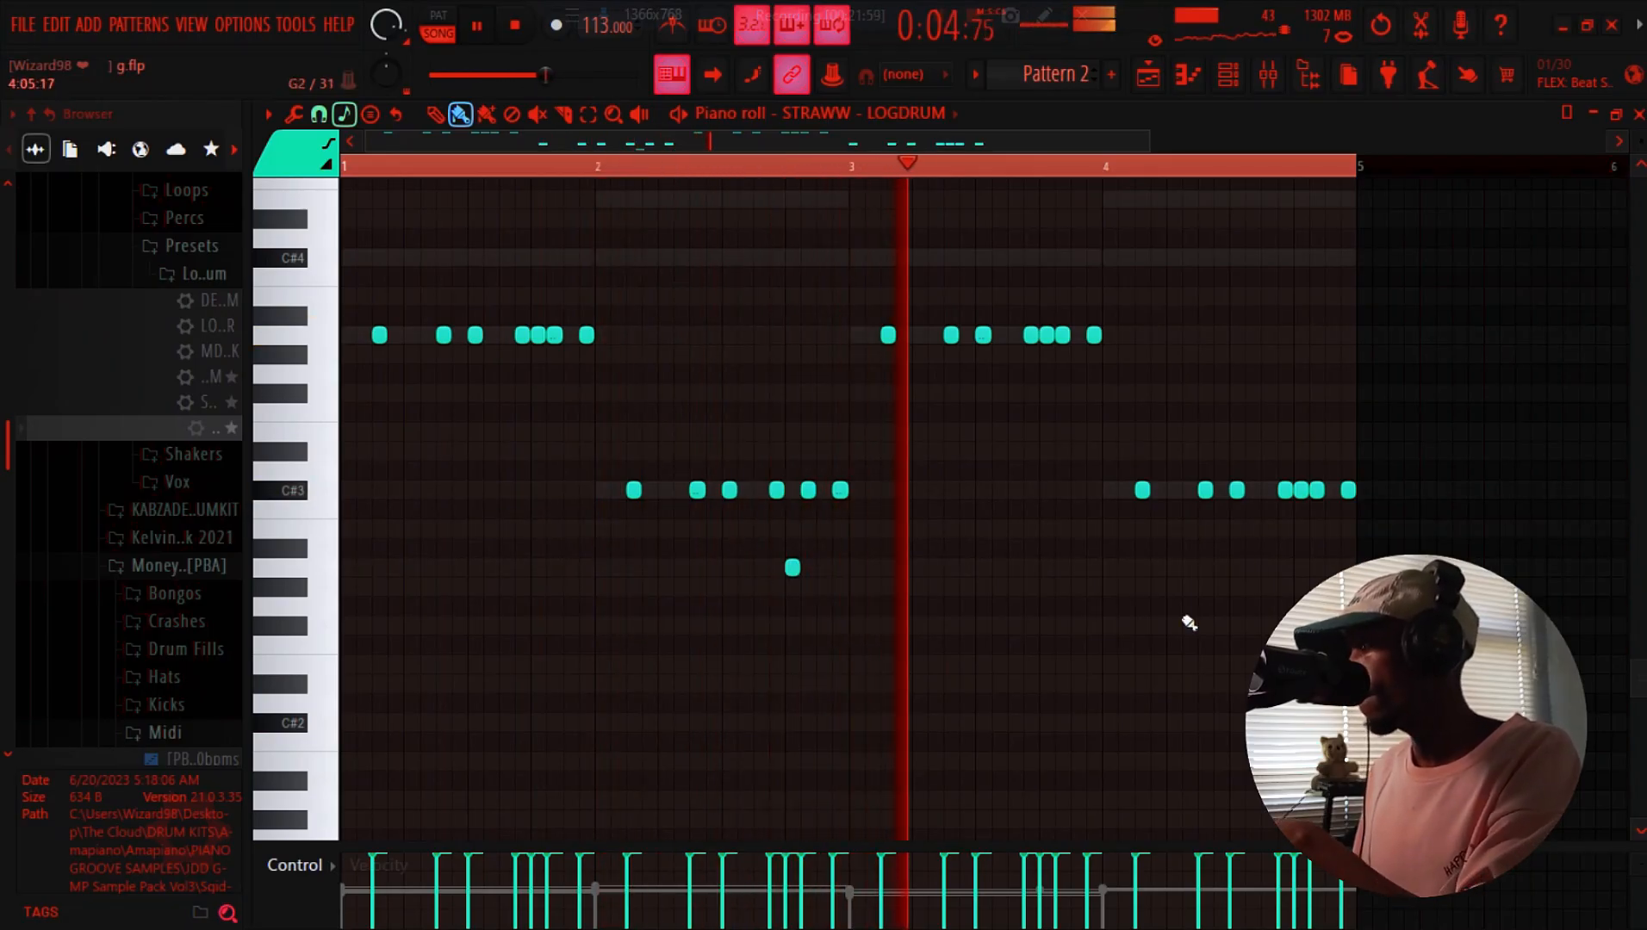
Try an extra F#2 note at the end of bar 3 and a B2 note within bar 3, deleting each after listening
click(1094, 625)
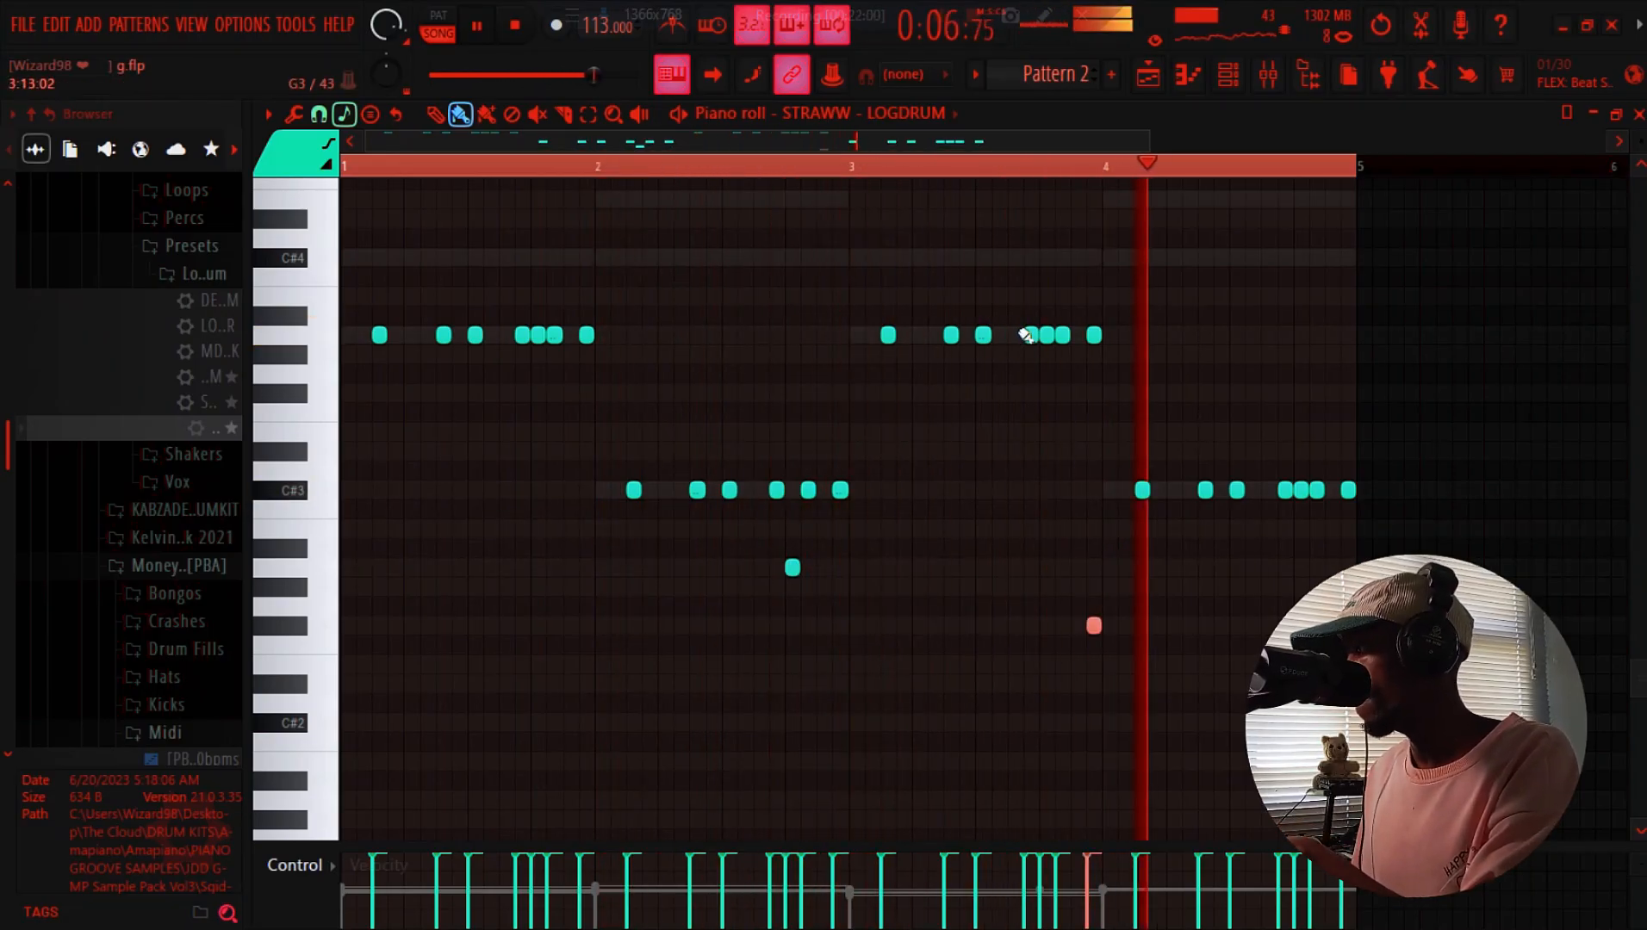
click(783, 167)
right_click(1094, 626)
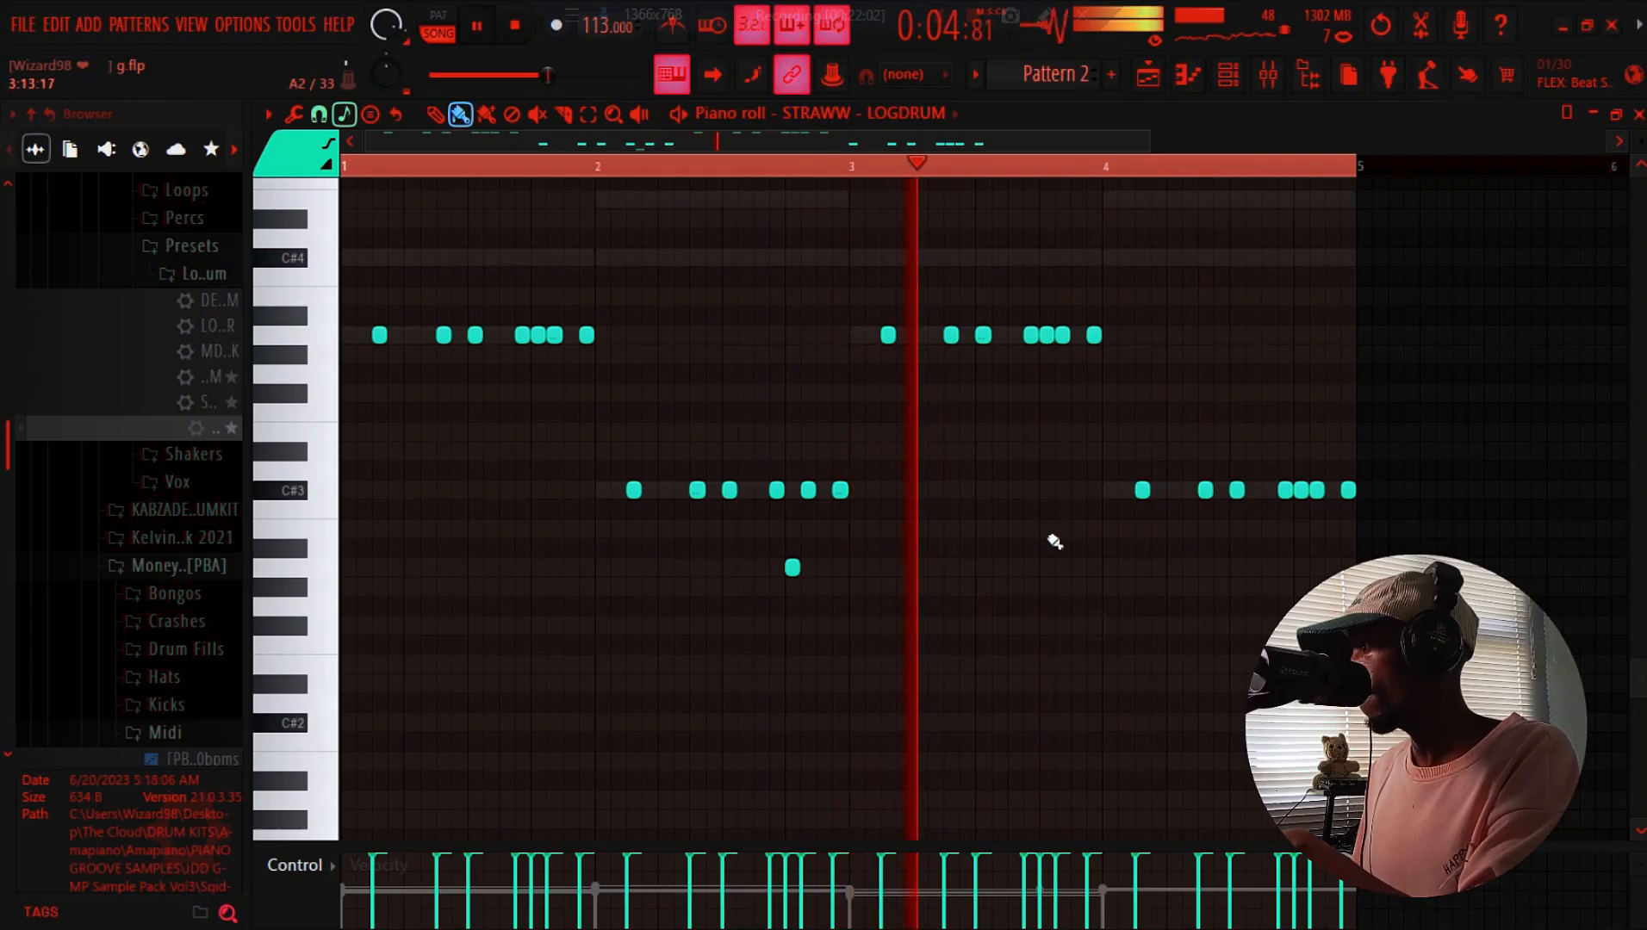
click(1015, 533)
key(space)
key(space)
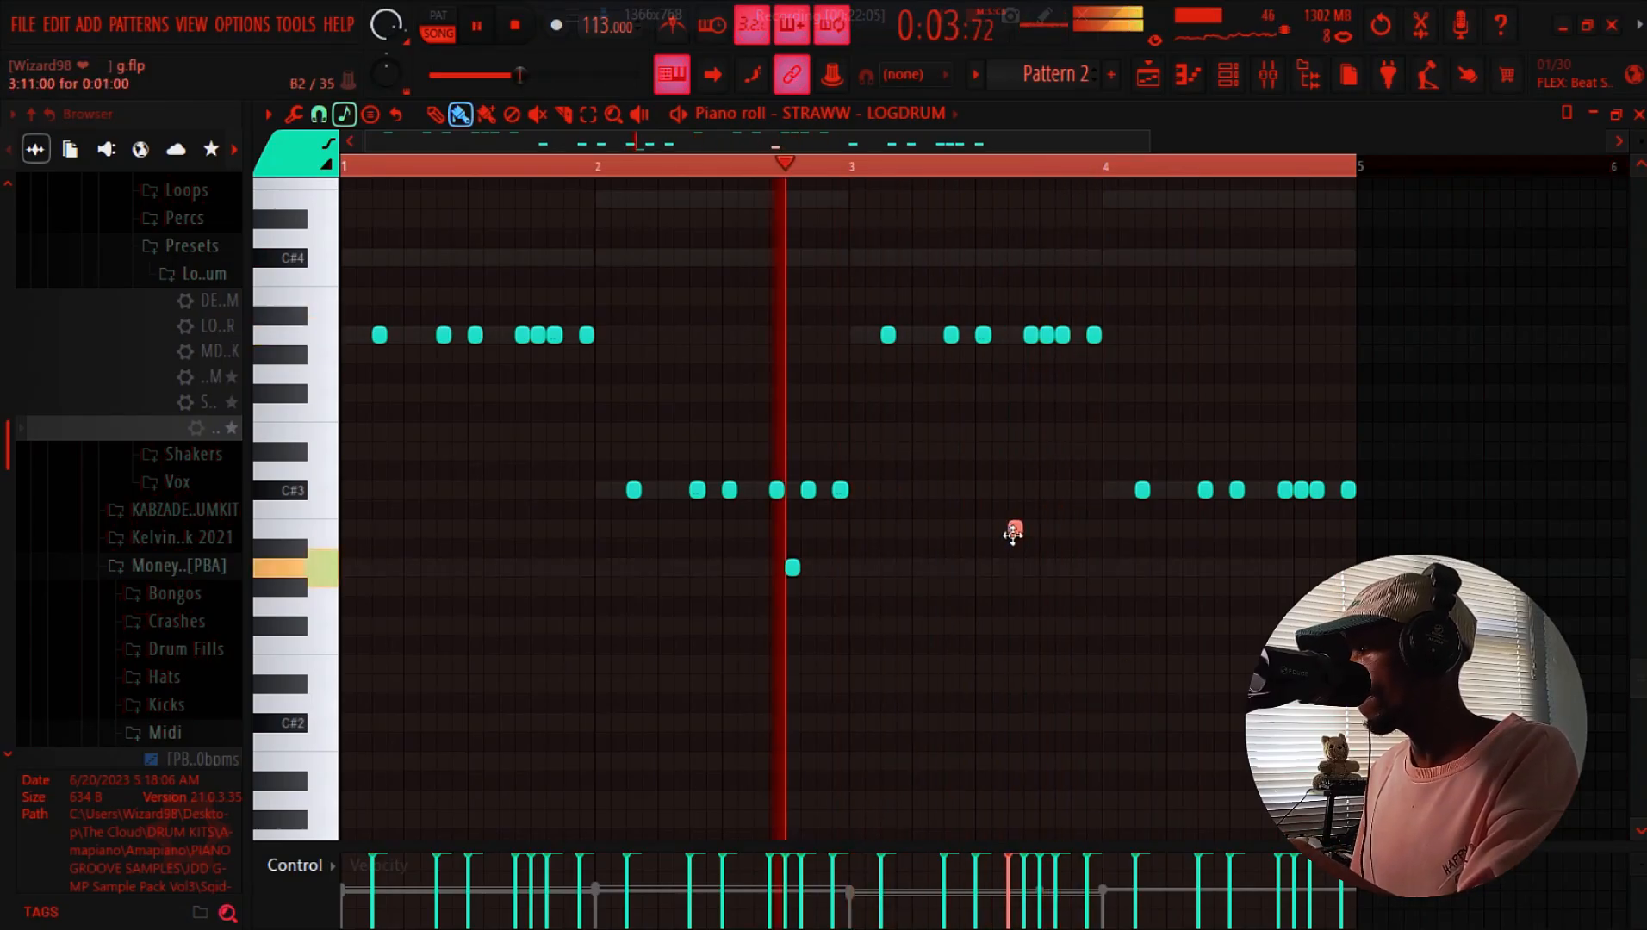
right_click(1014, 532)
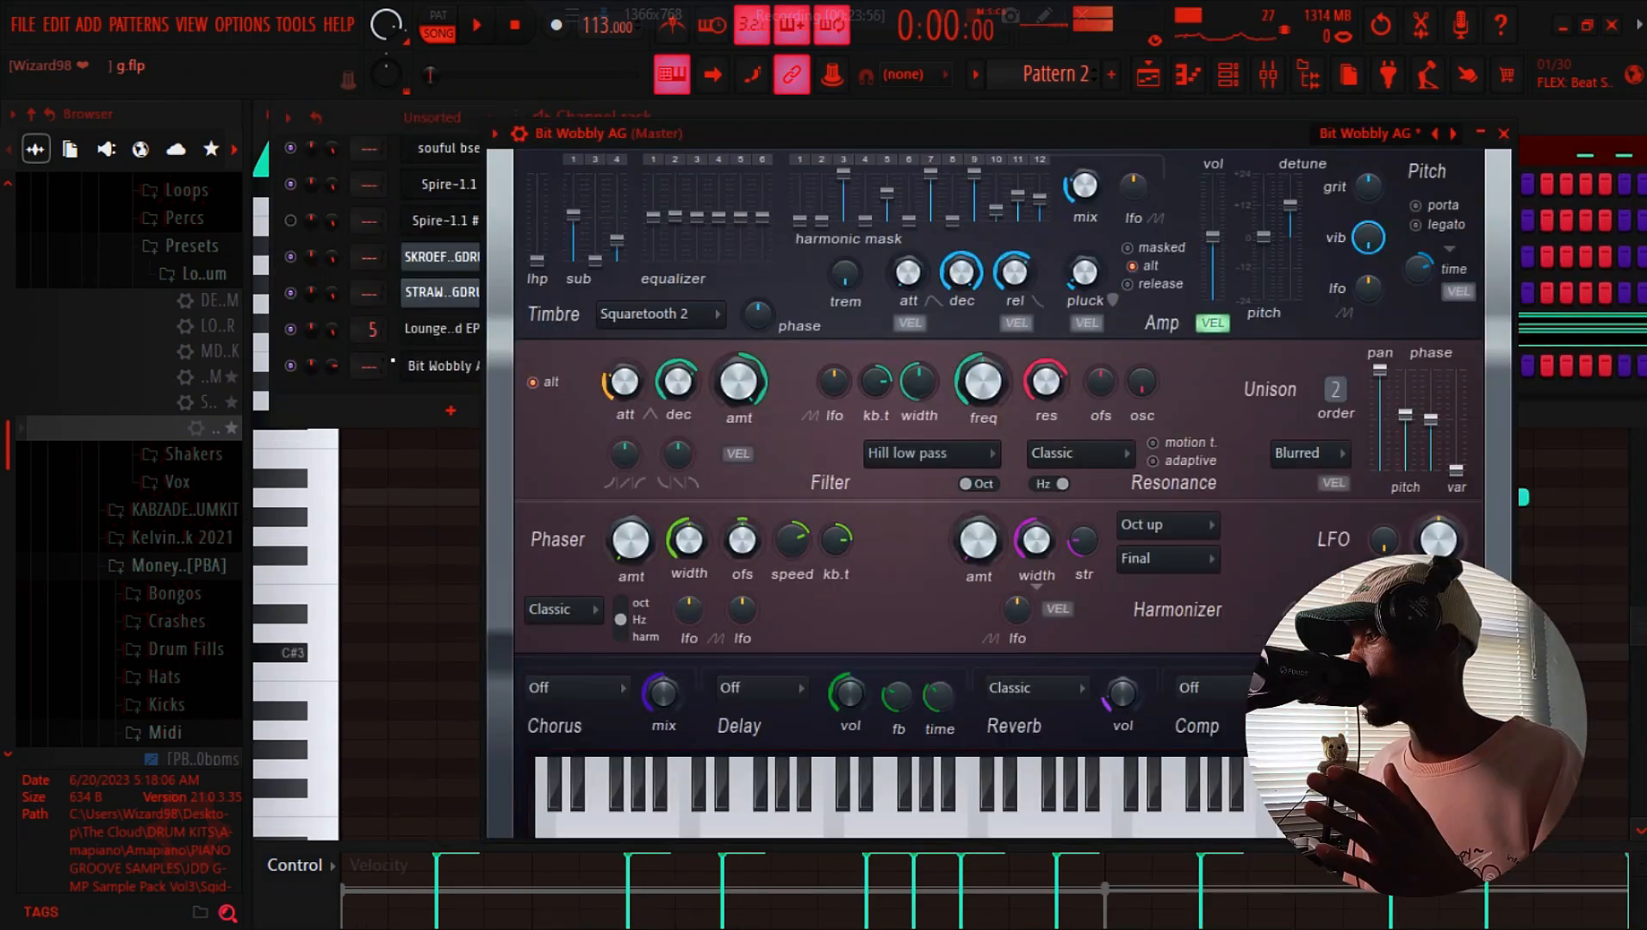
Paste the log drum notes into the Bit Wobbly AG channel and open its piano roll with bars 1 to 3 in view
right_click(474, 369)
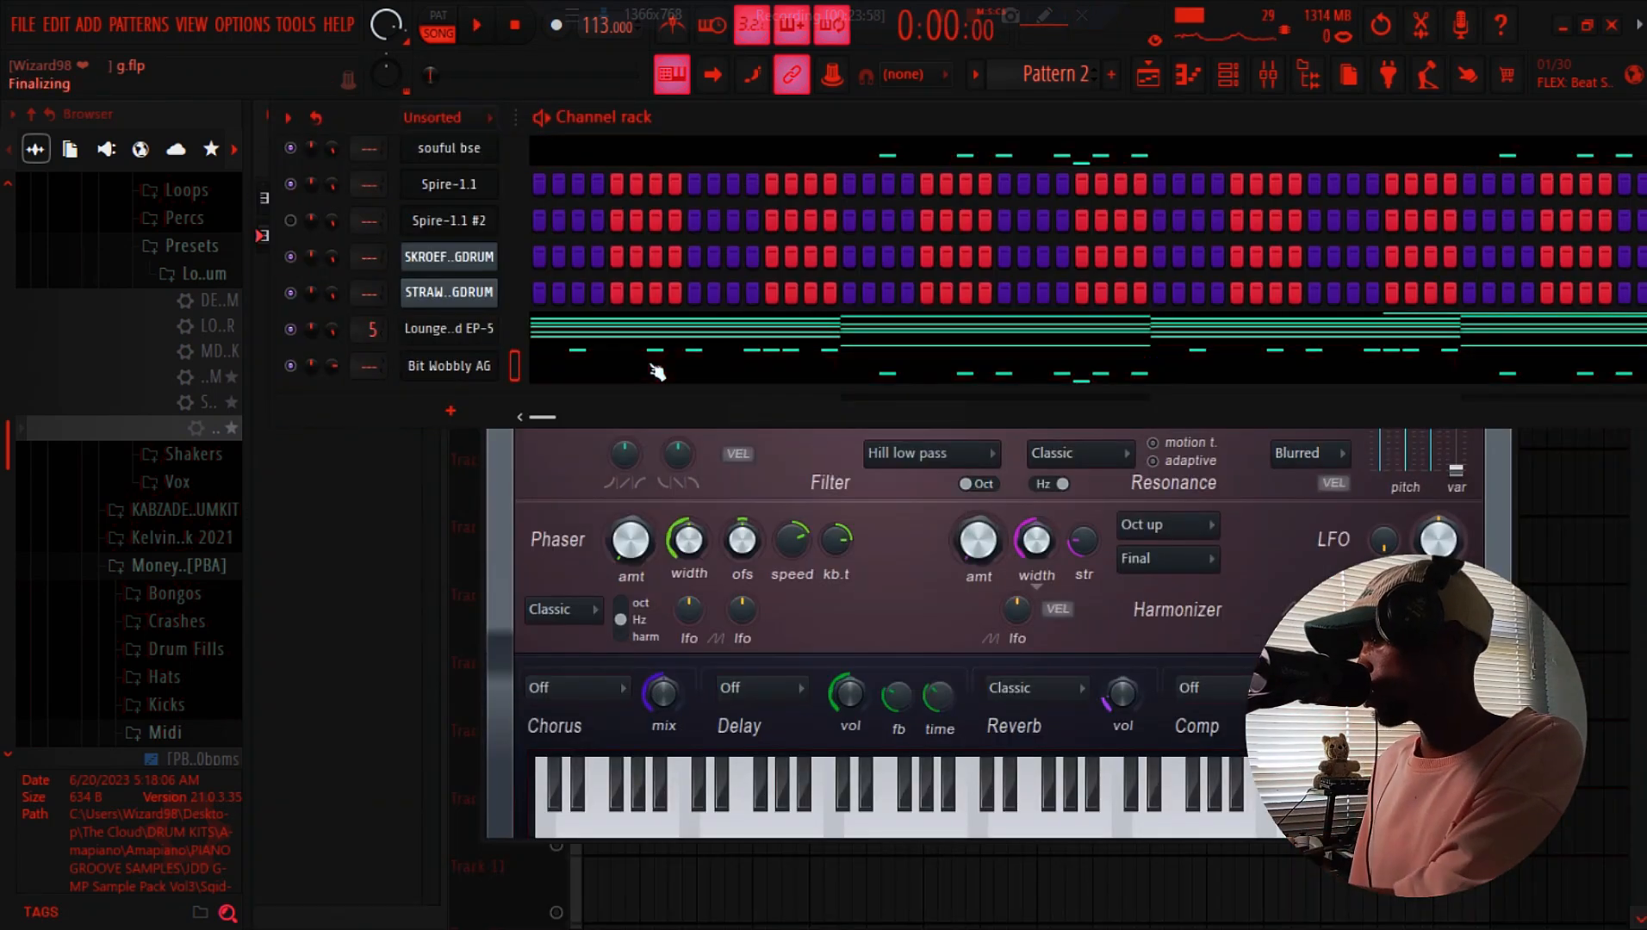
click(655, 369)
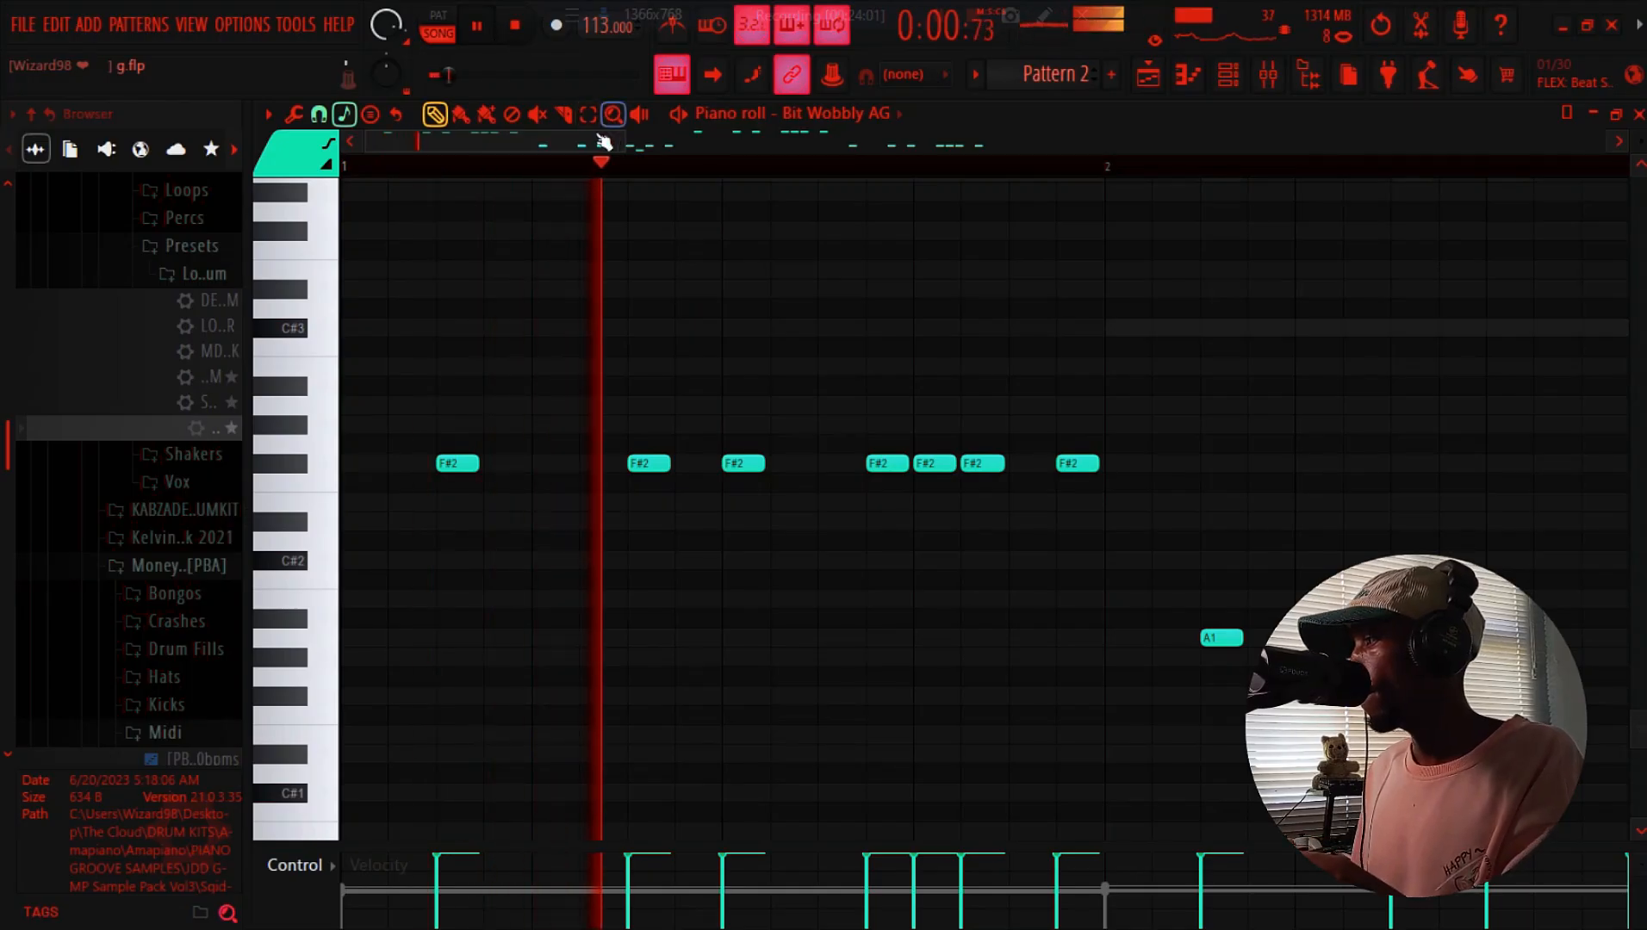
drag(629, 146, 758, 146)
Try a B2 note near the end of bar 1 in the Bit Wobbly AG part during playback and return it to F#2
click(798, 367)
right_click(796, 368)
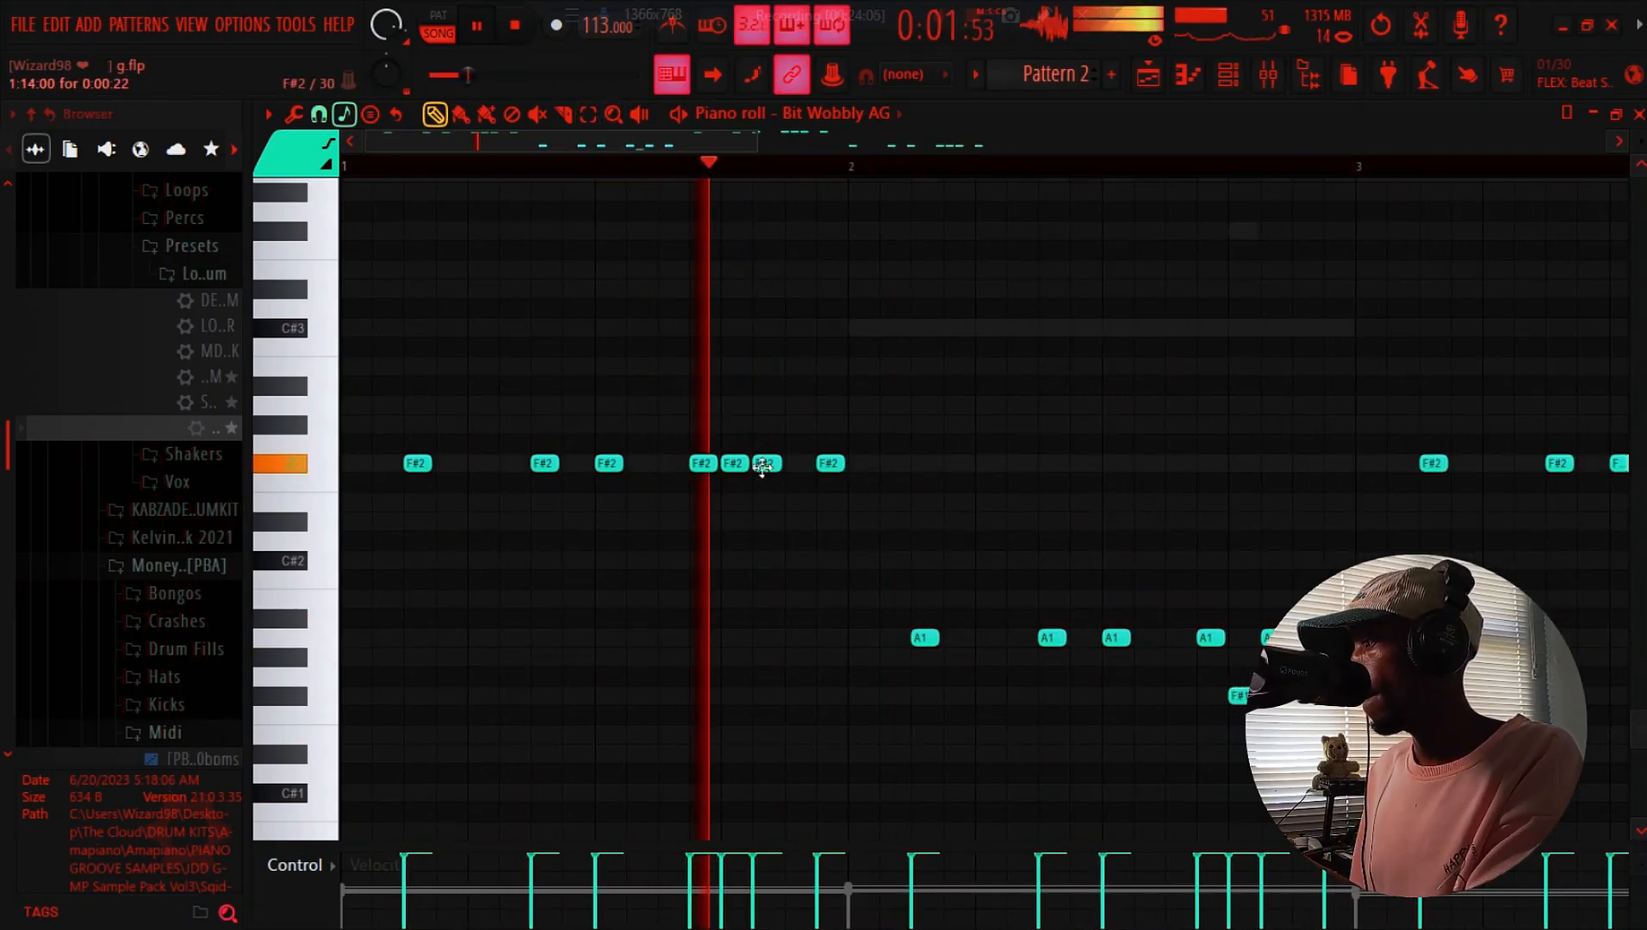
key(space)
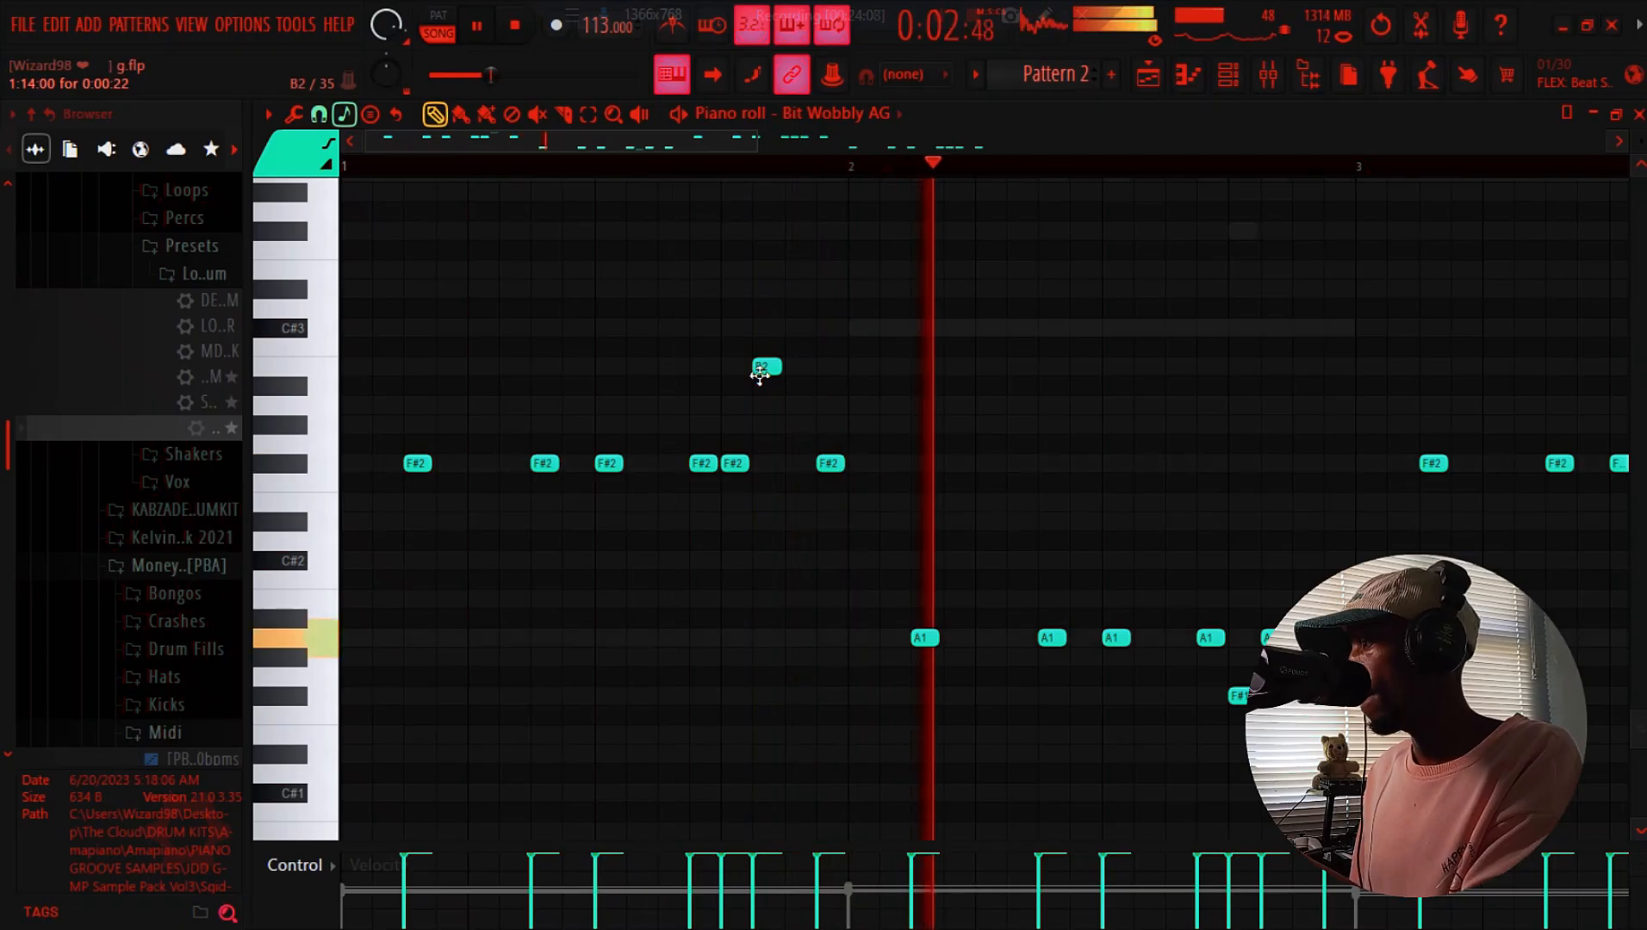
drag(765, 365, 764, 463)
key(space)
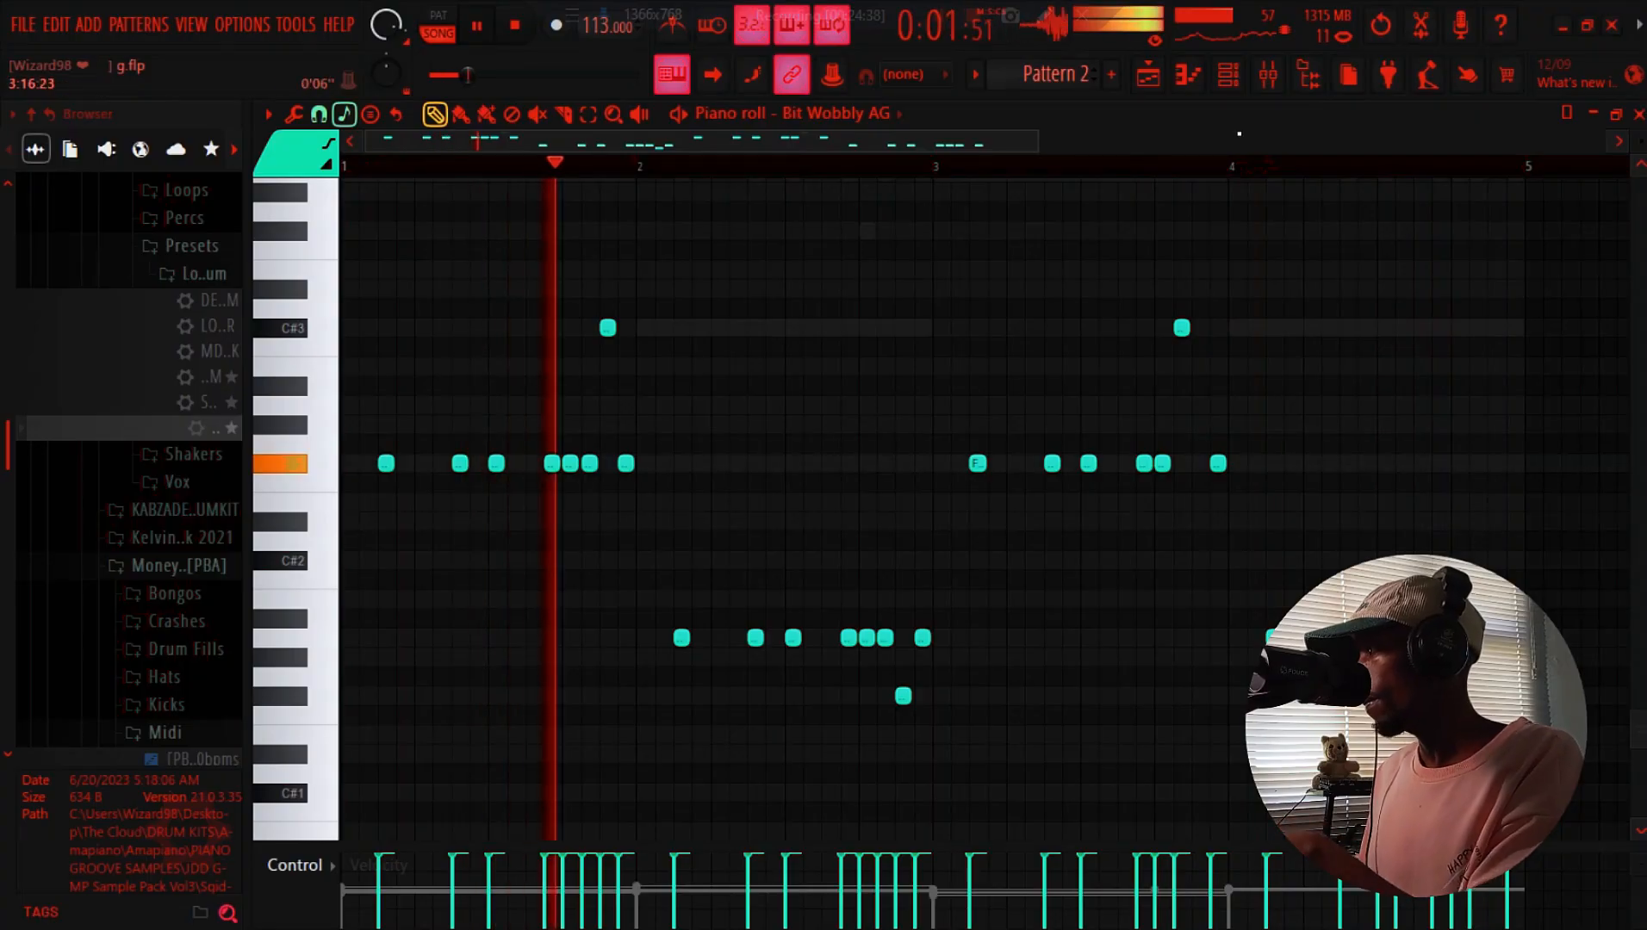
Copy the Bit Wobbly AG notes into the STRAWW - LOGDRUM channel and play the pattern with its piano roll open
click(1228, 74)
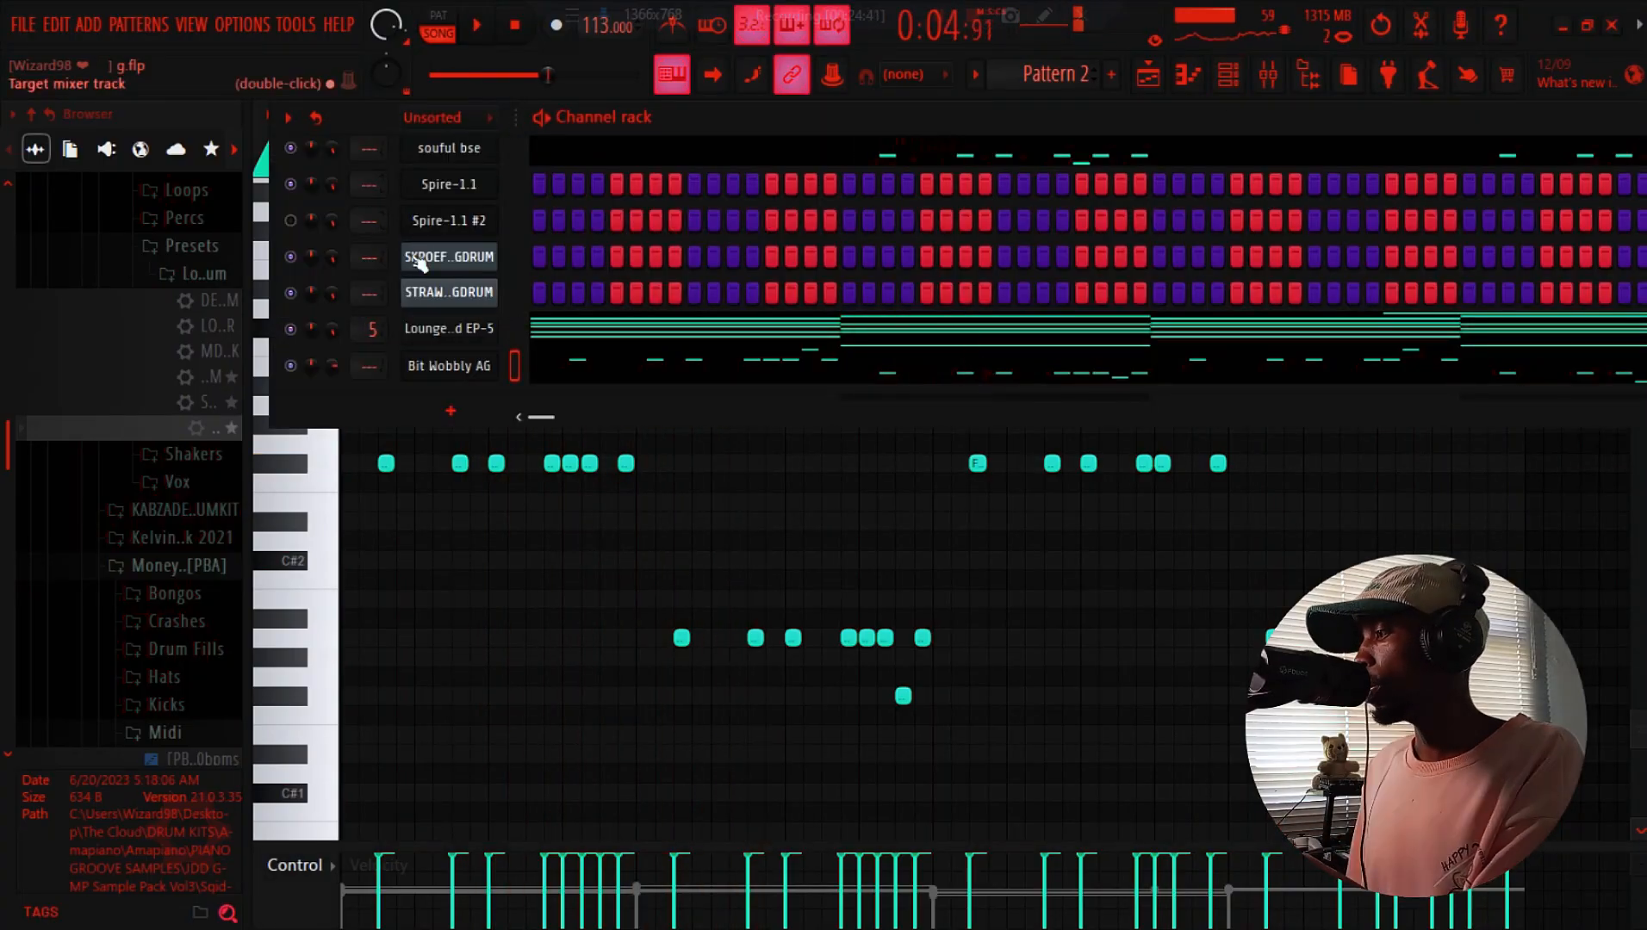
right_click(446, 366)
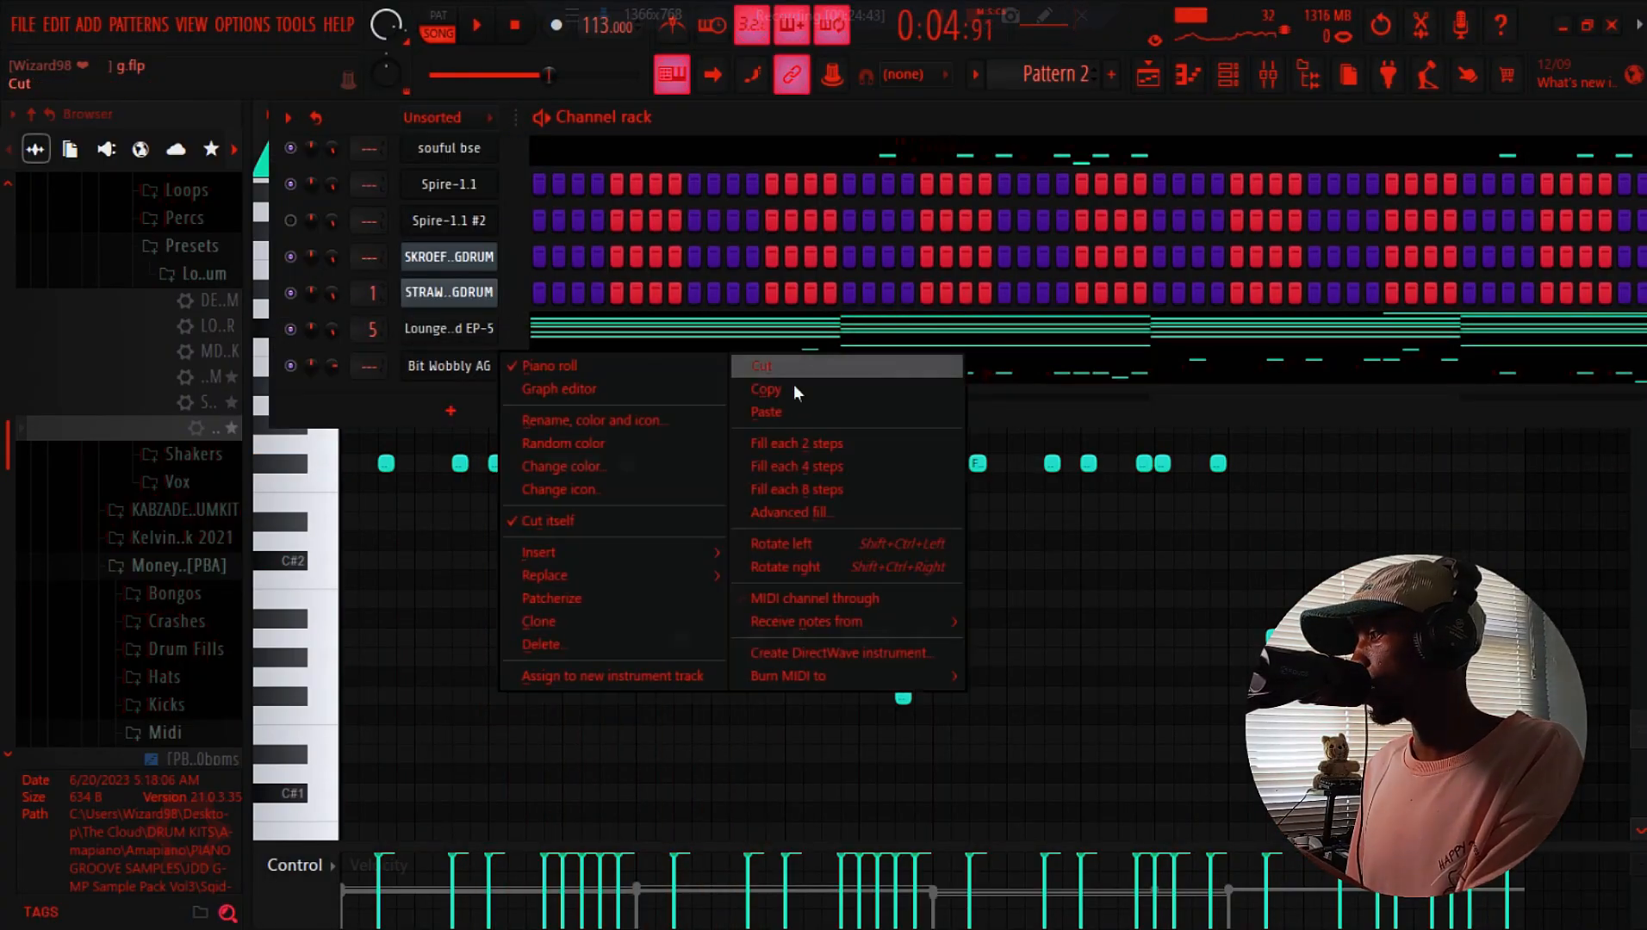
click(794, 385)
right_click(447, 293)
click(794, 349)
key(space)
click(620, 295)
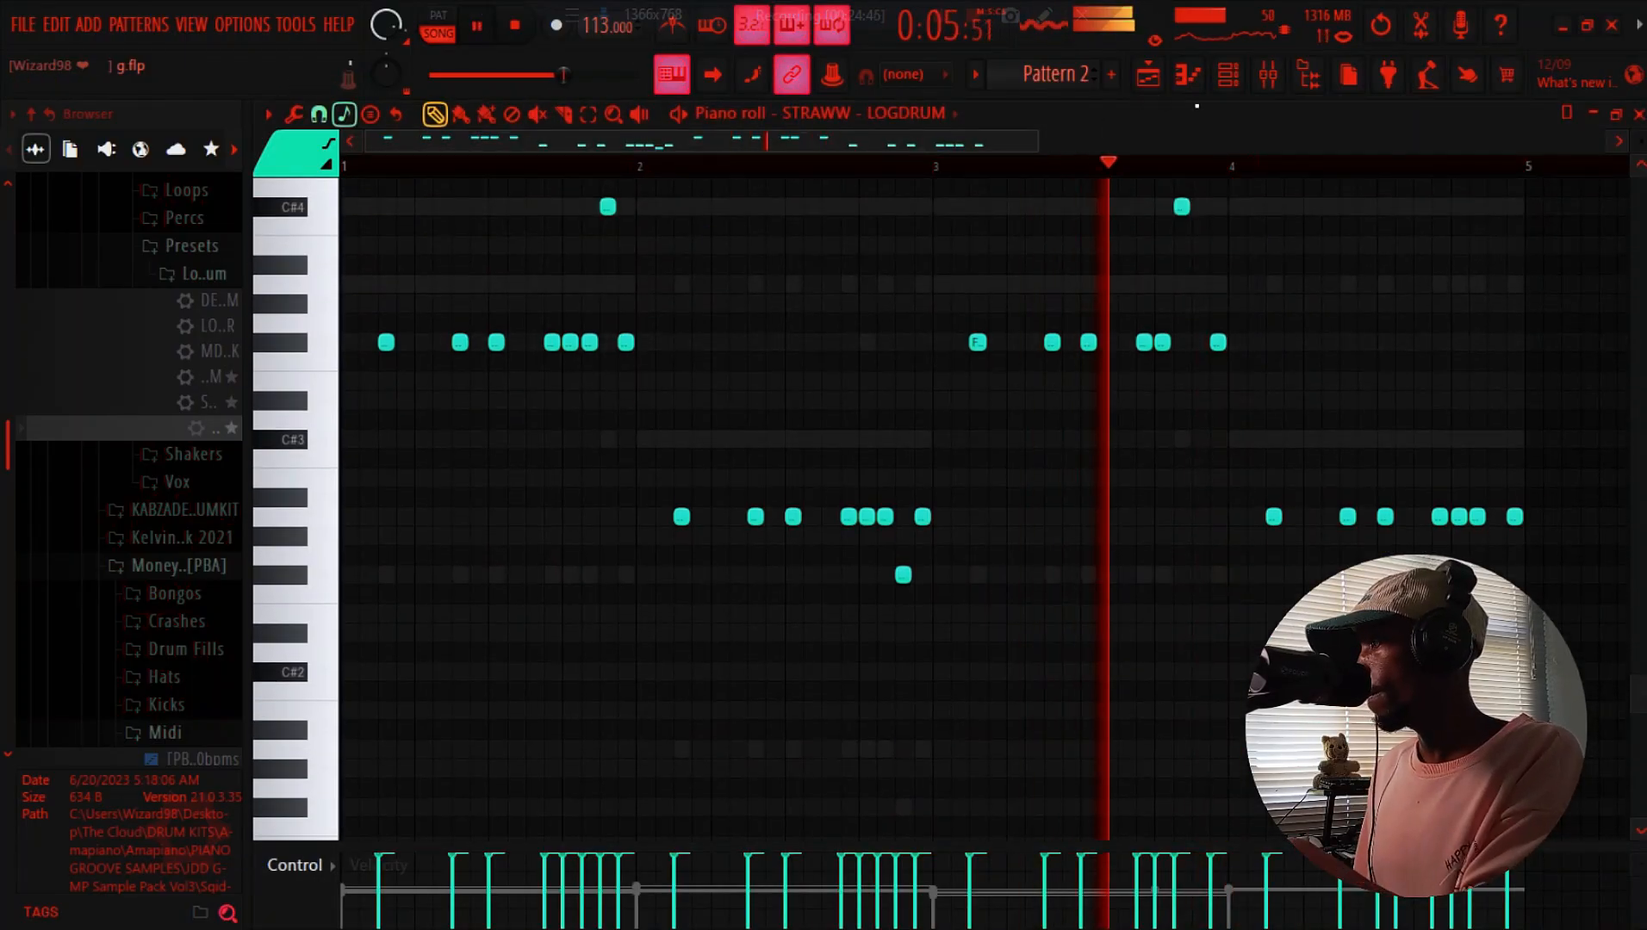
Review the bass and log drum rows in the channel rack and the Pattern 2 clip in the playlist
key(F6)
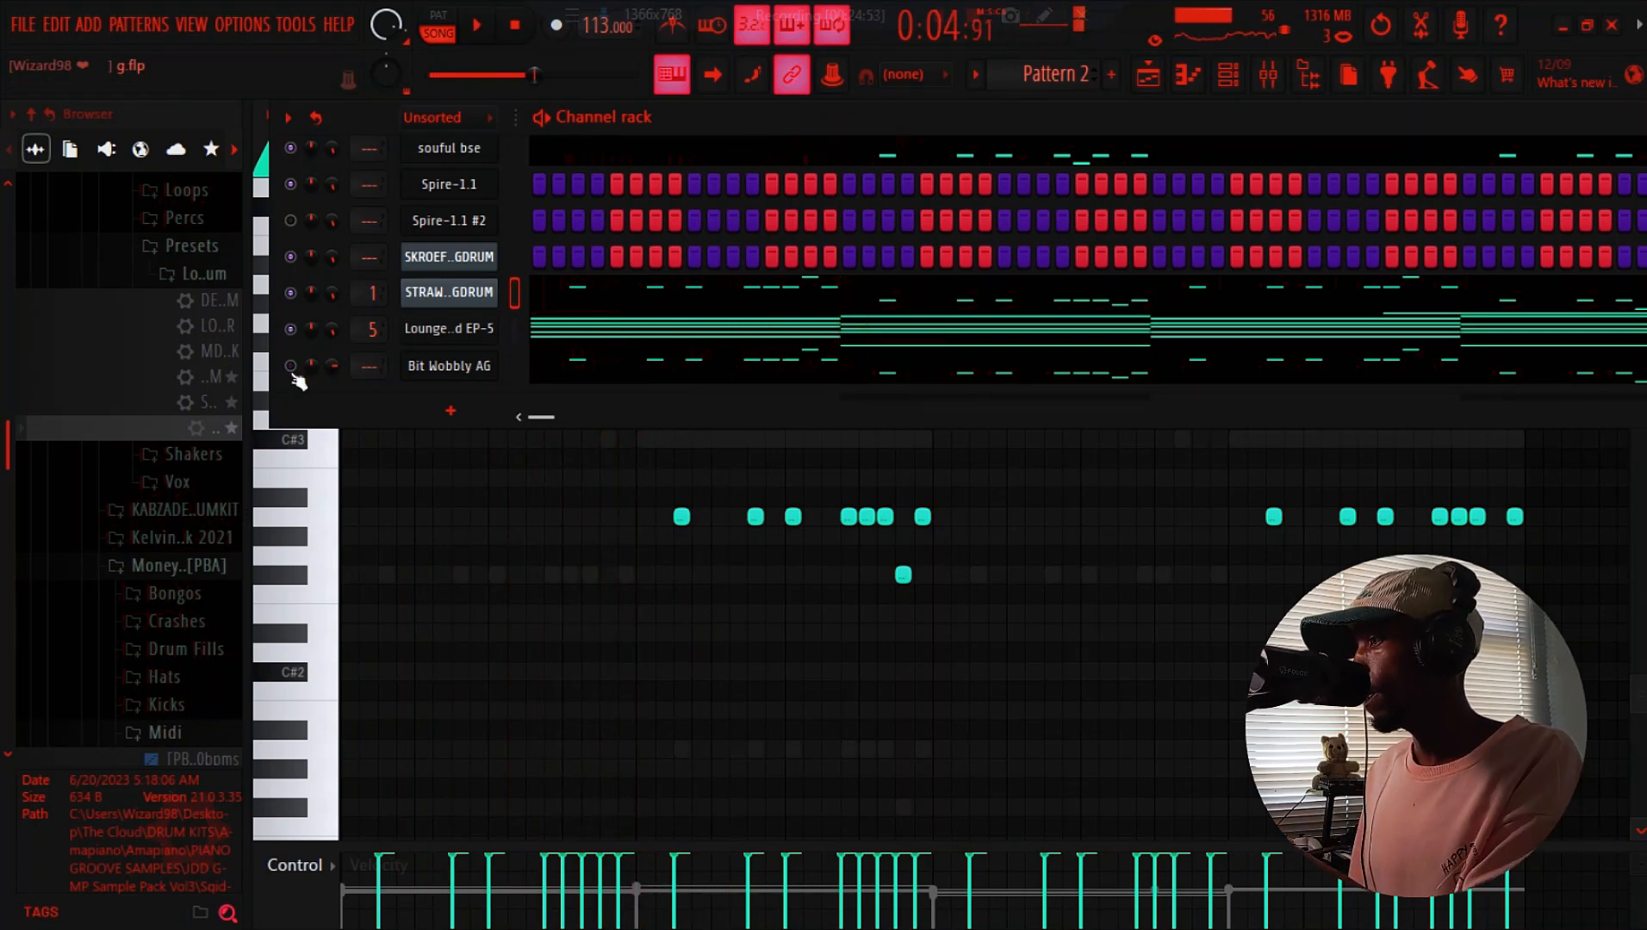
scroll(653, 207, up, 1)
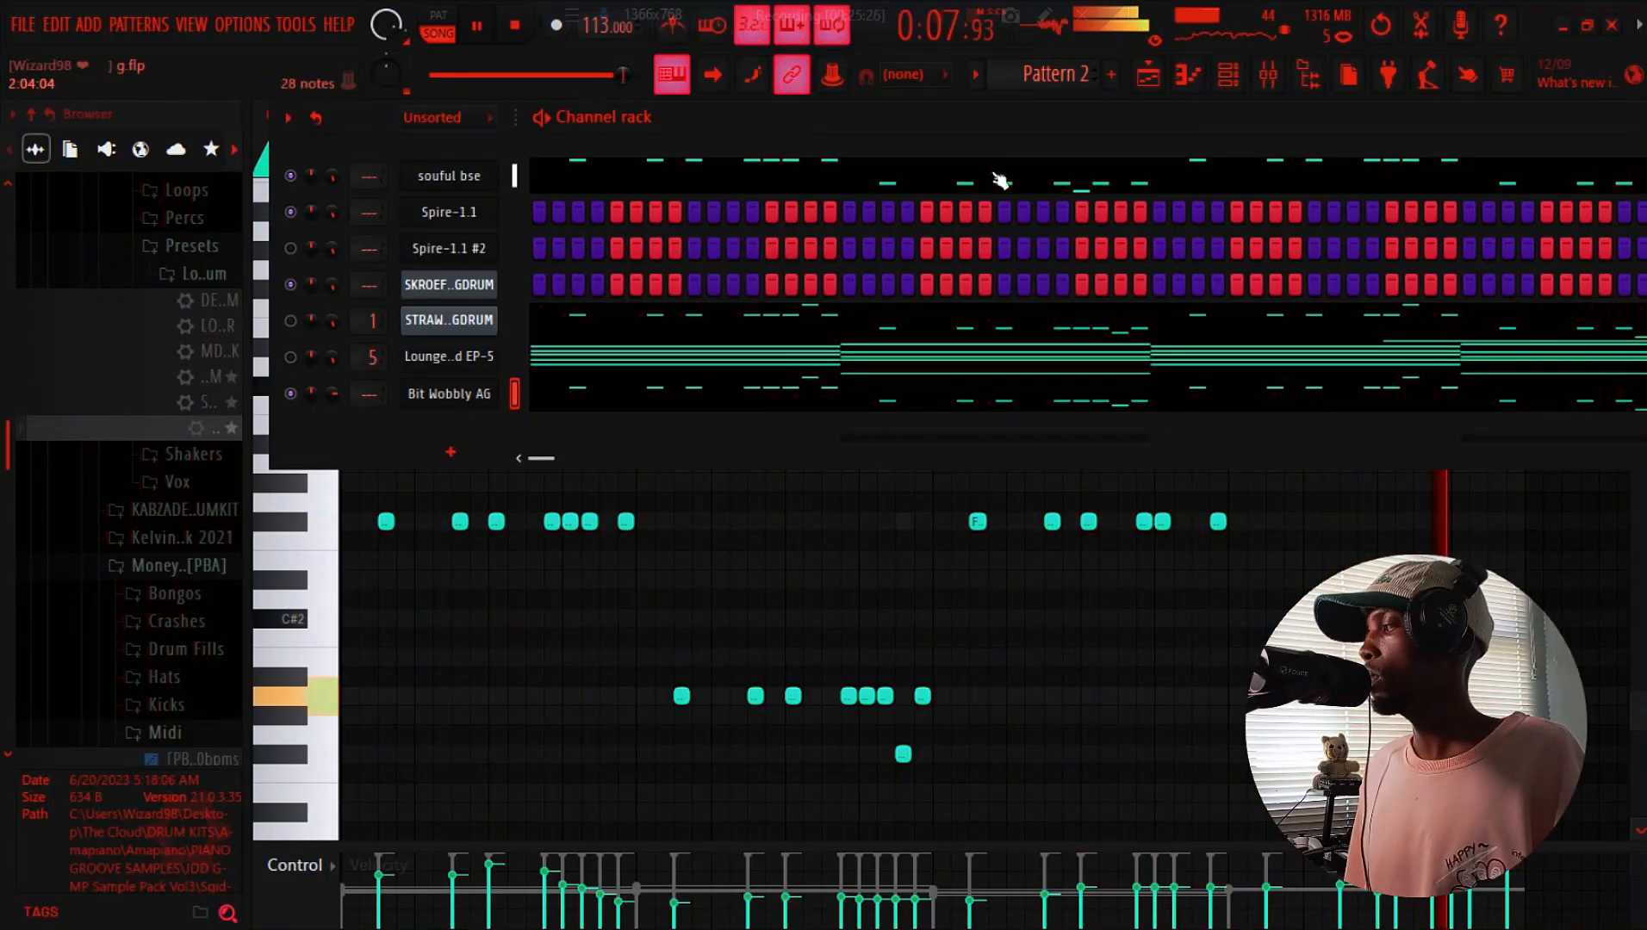
click(1145, 81)
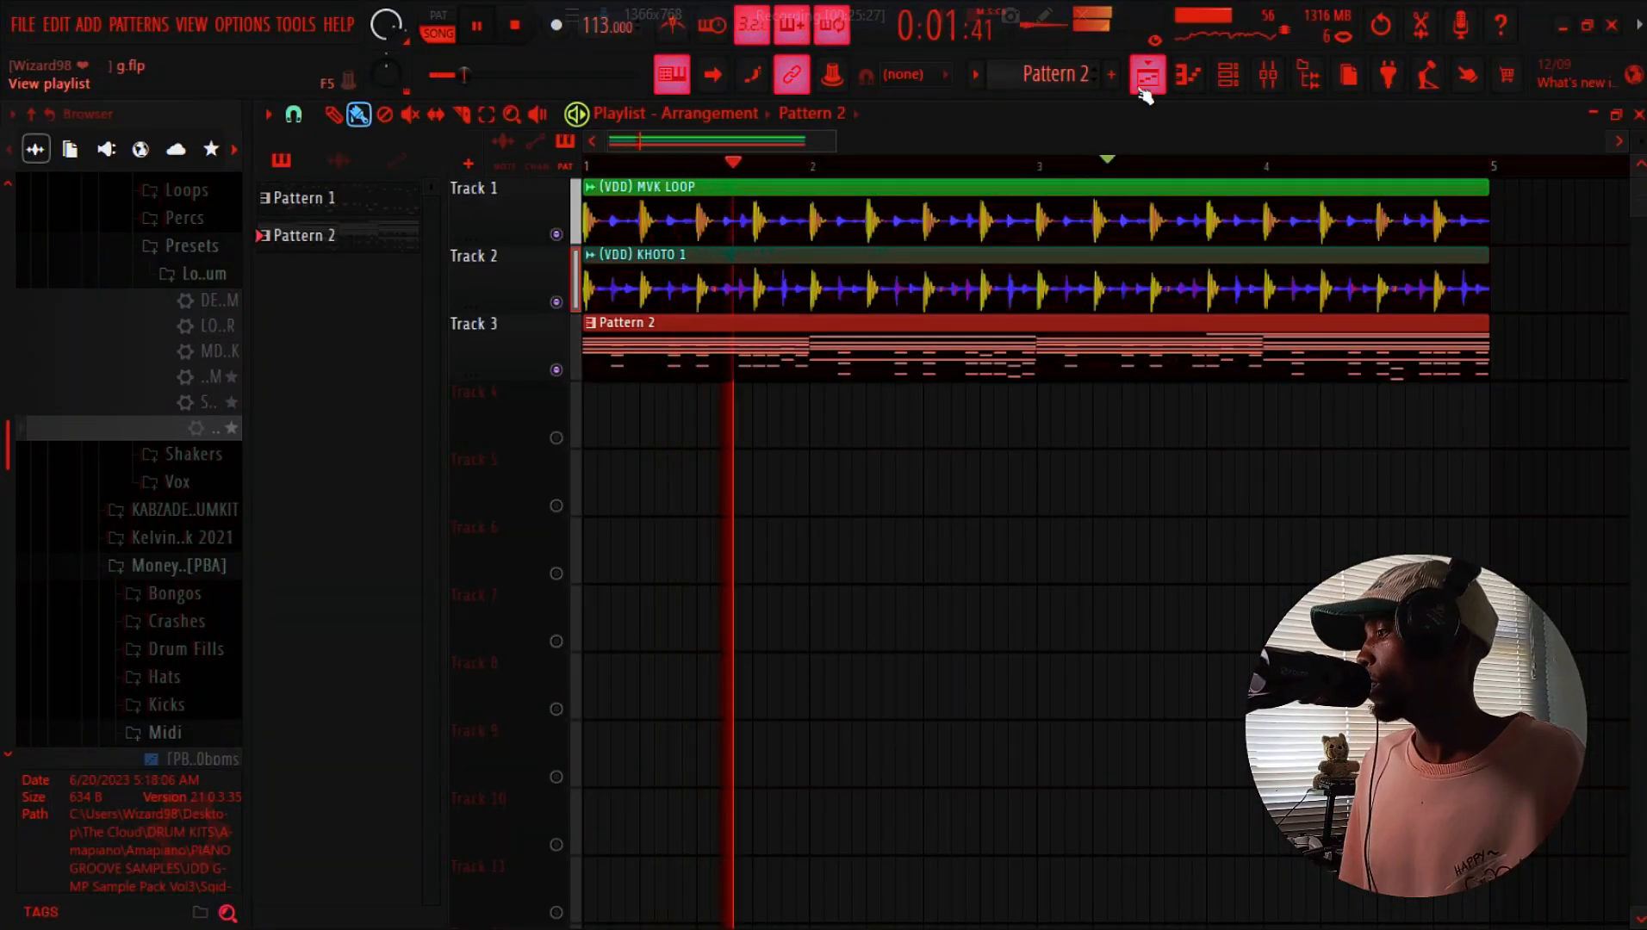
click(1145, 87)
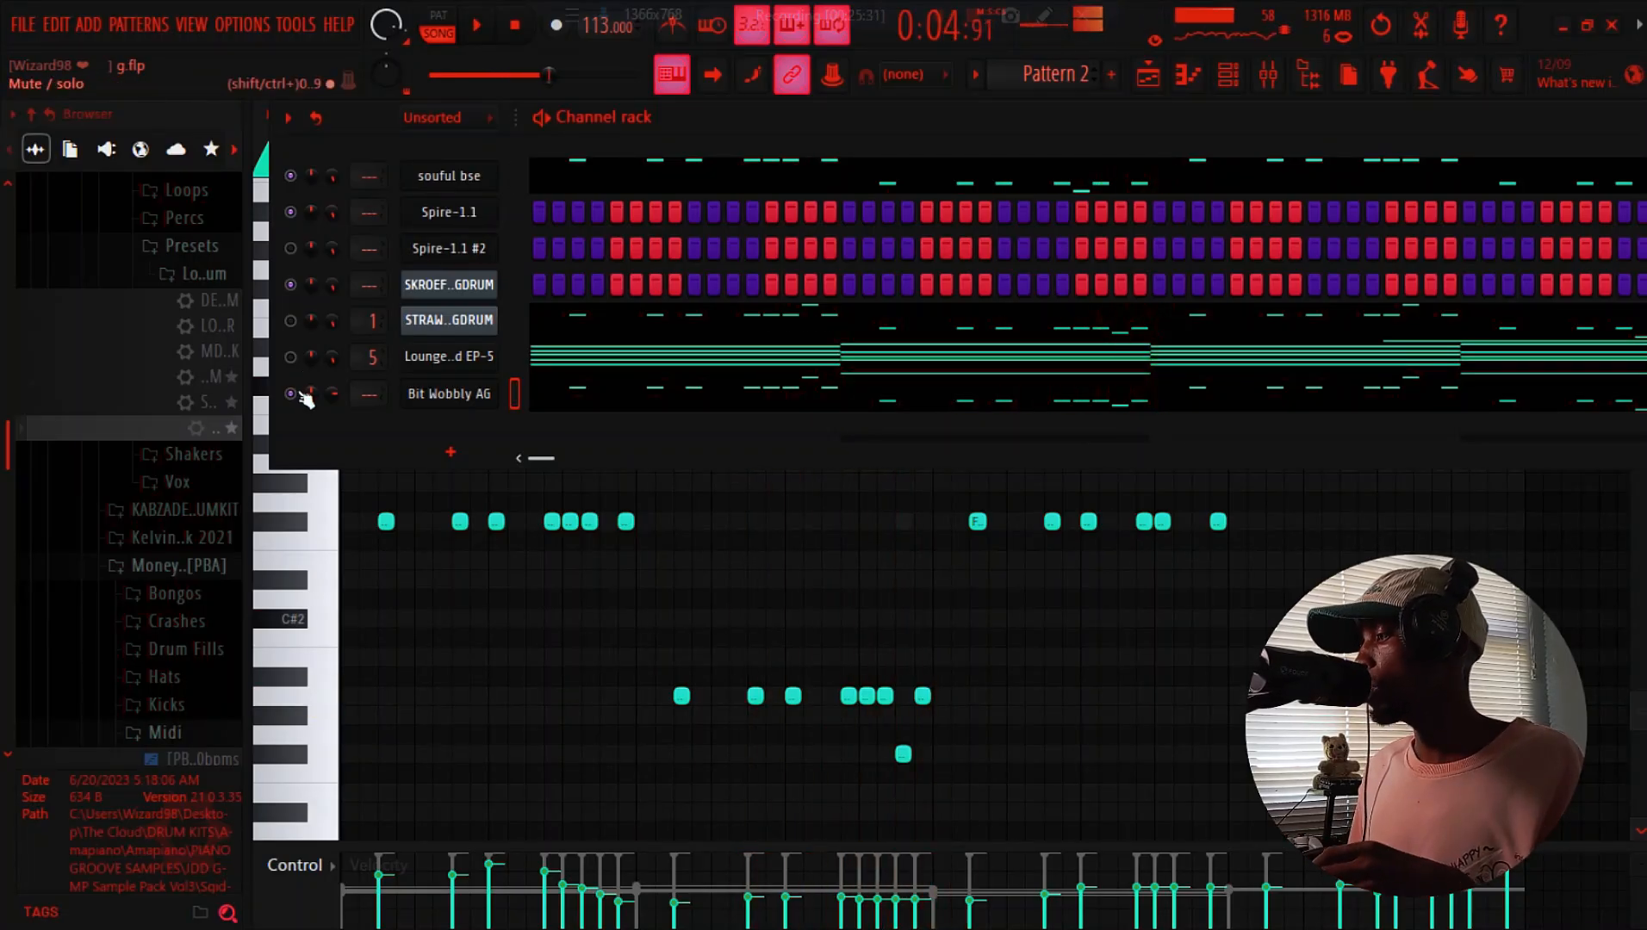
Add the Morphine synth, load the Pads & Atmos preset PAD Keepin it Simple FG, and open the channel's piano roll
click(492, 458)
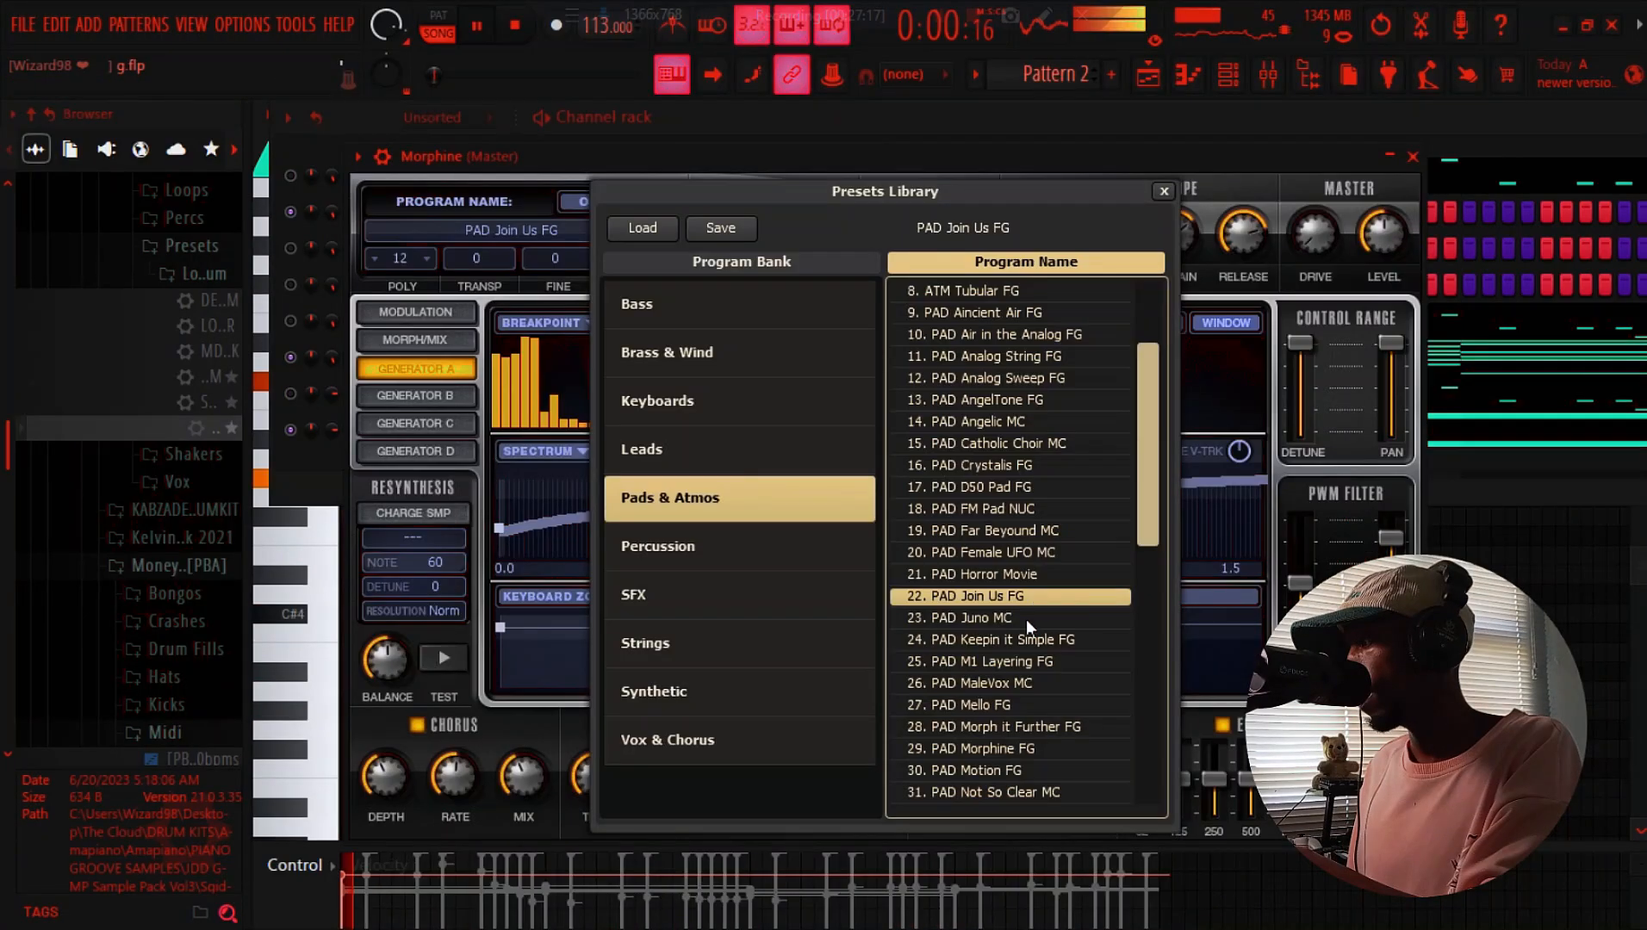
click(1024, 634)
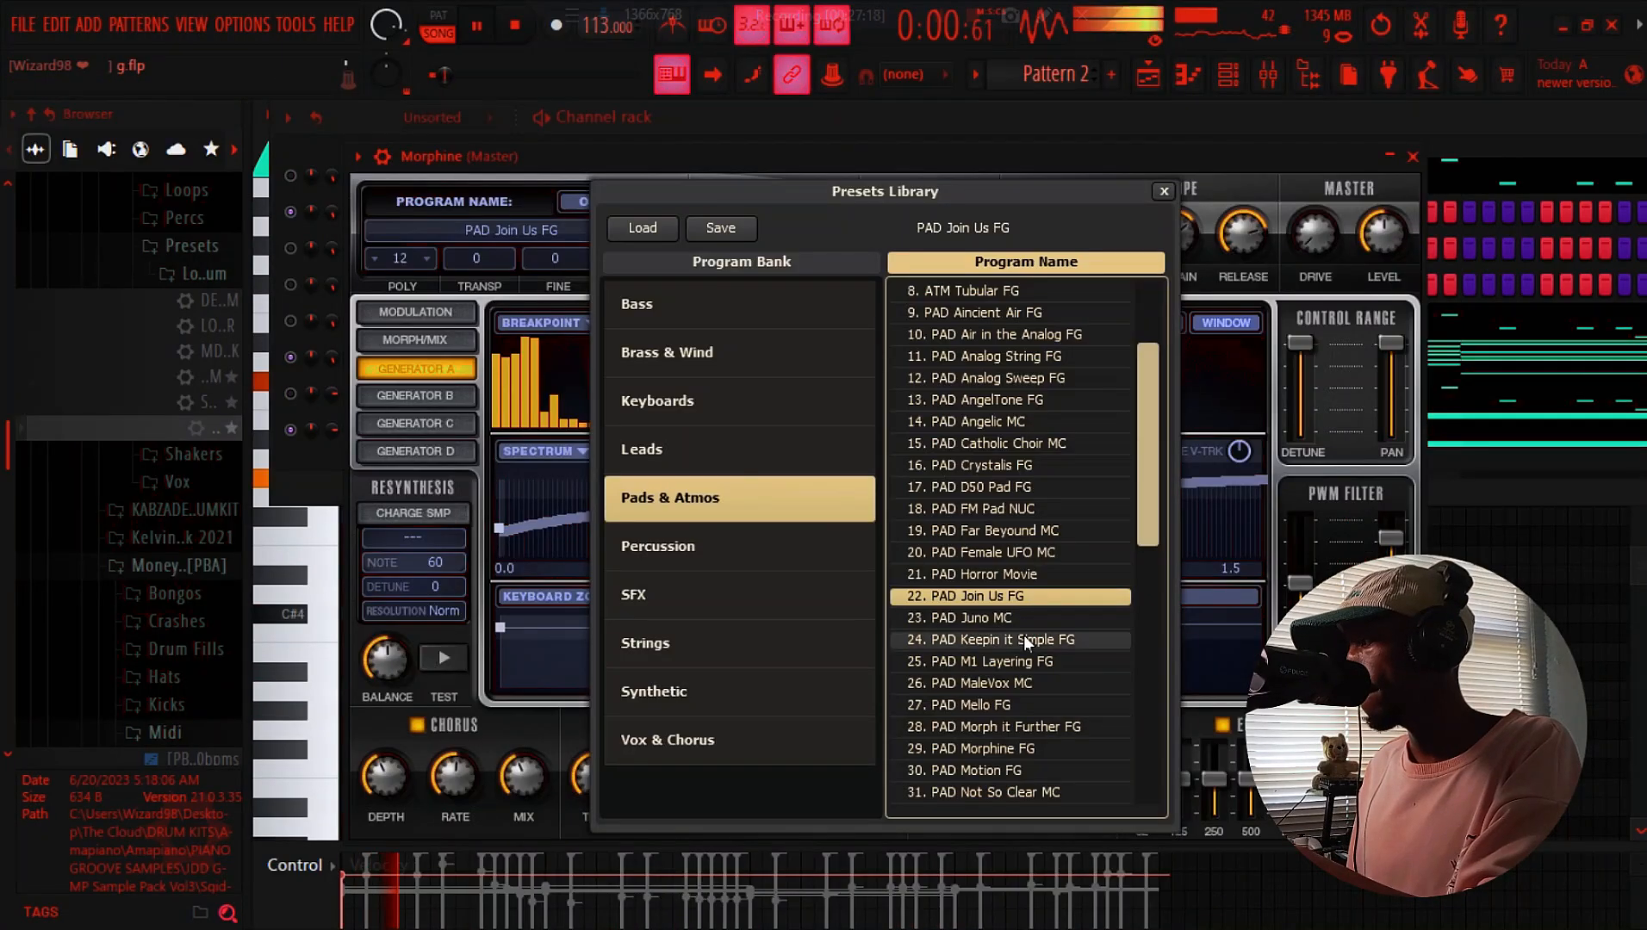
scroll(1024, 634, down, 2)
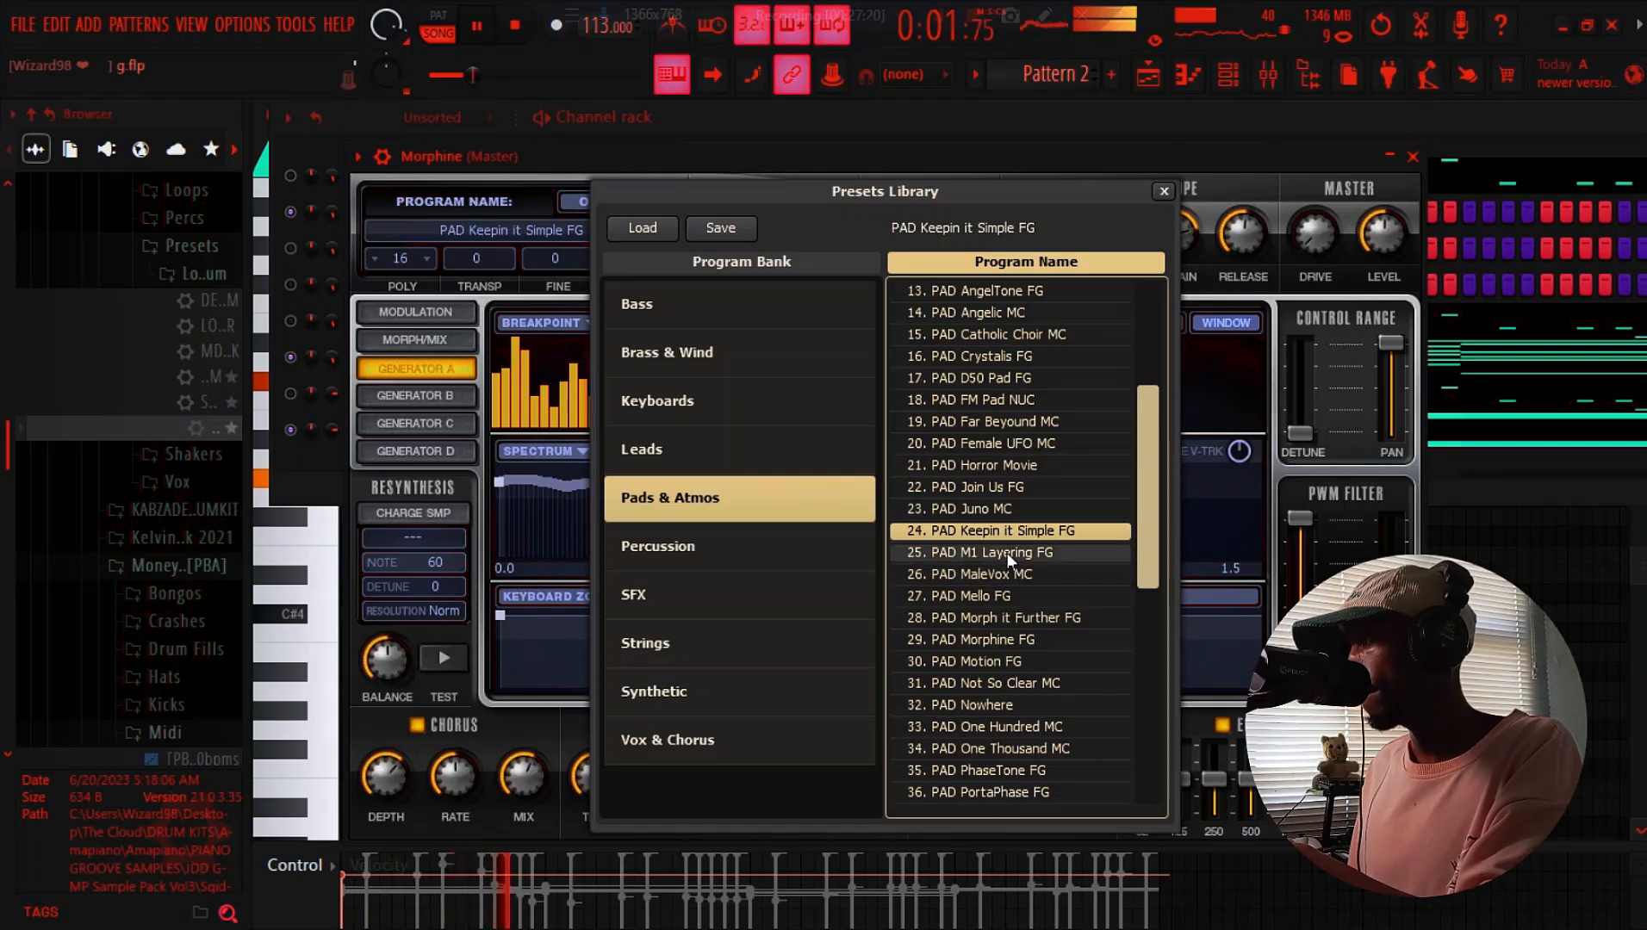
click(1163, 192)
click(1413, 158)
click(629, 442)
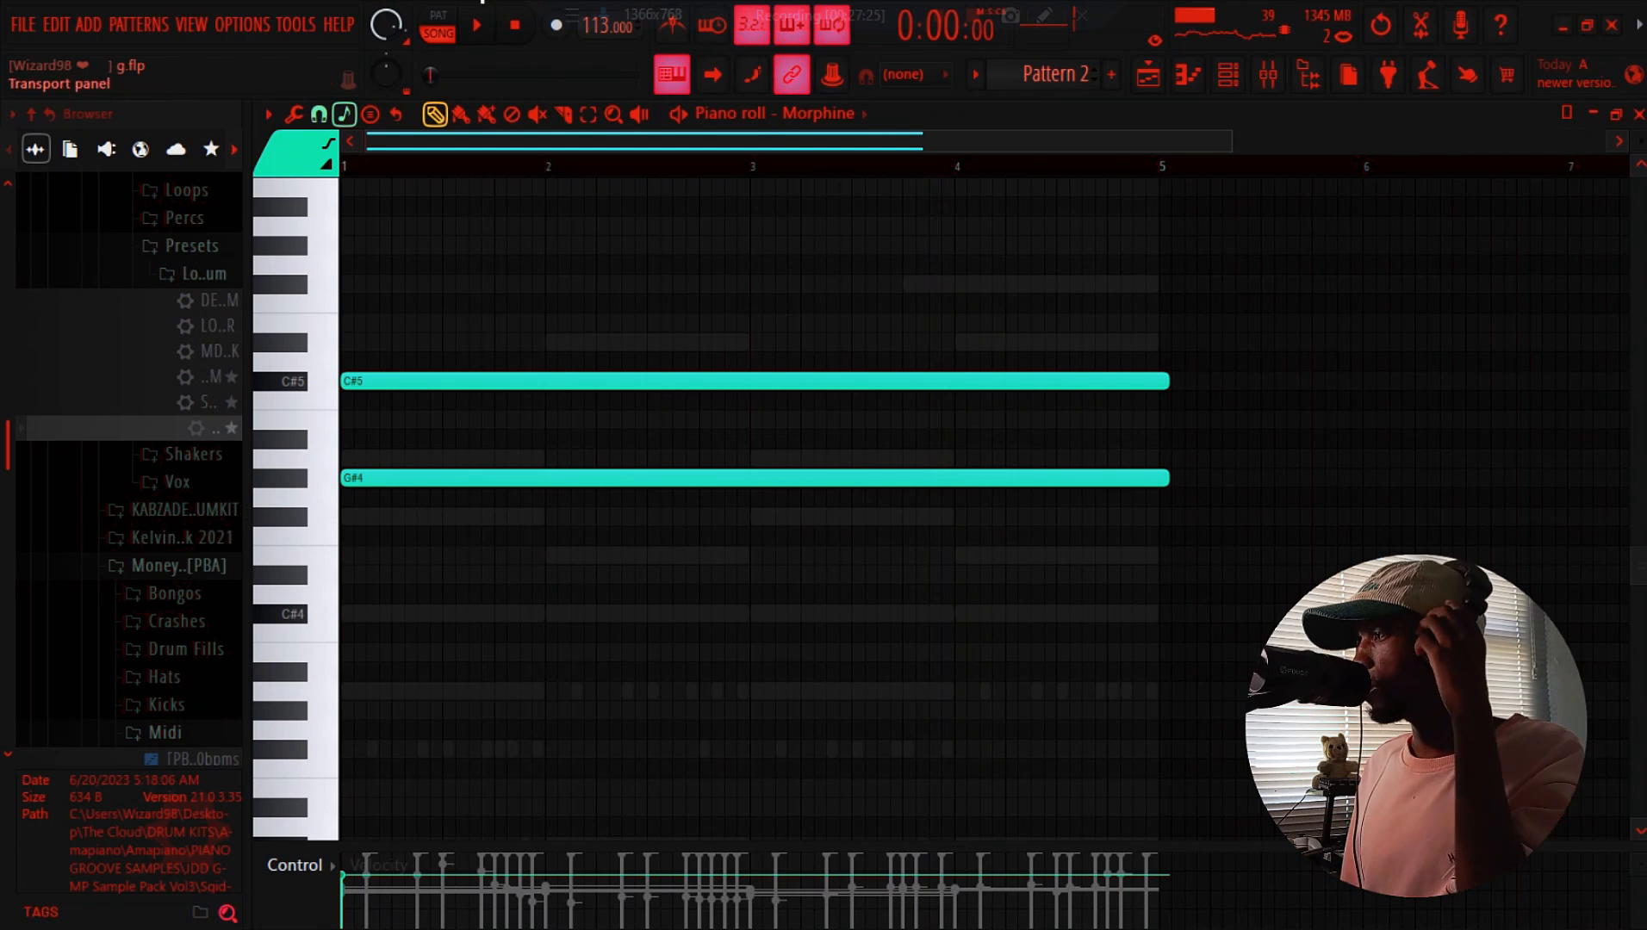
Play the Morphine pad in pattern mode and lower its note velocity to 23%
click(470, 21)
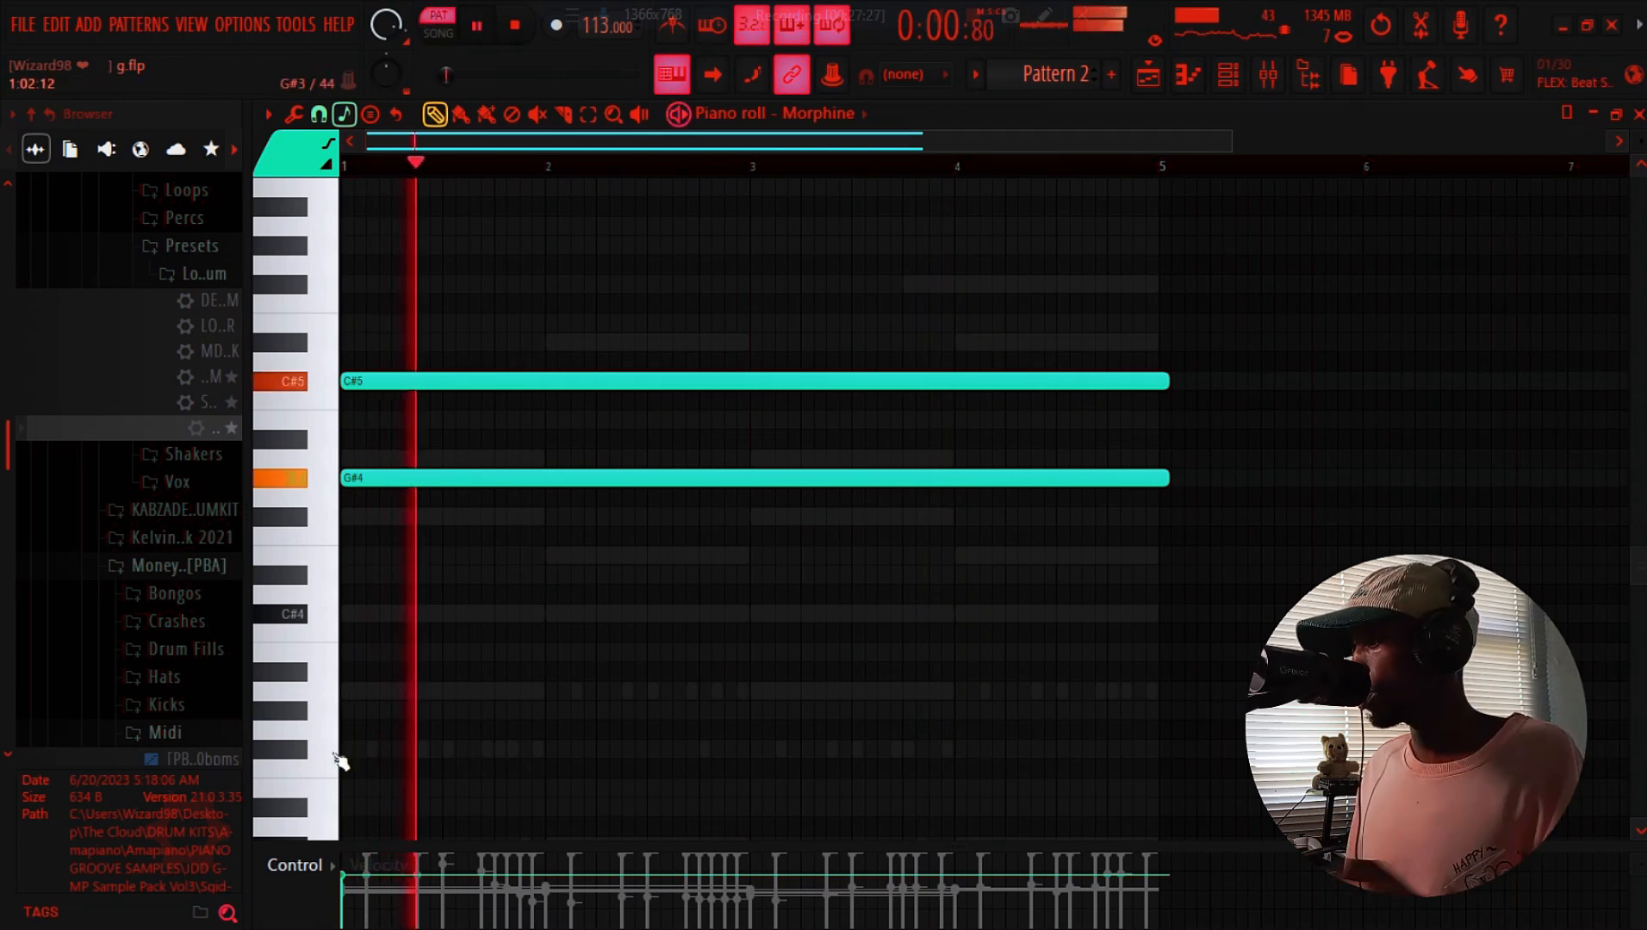
key(space)
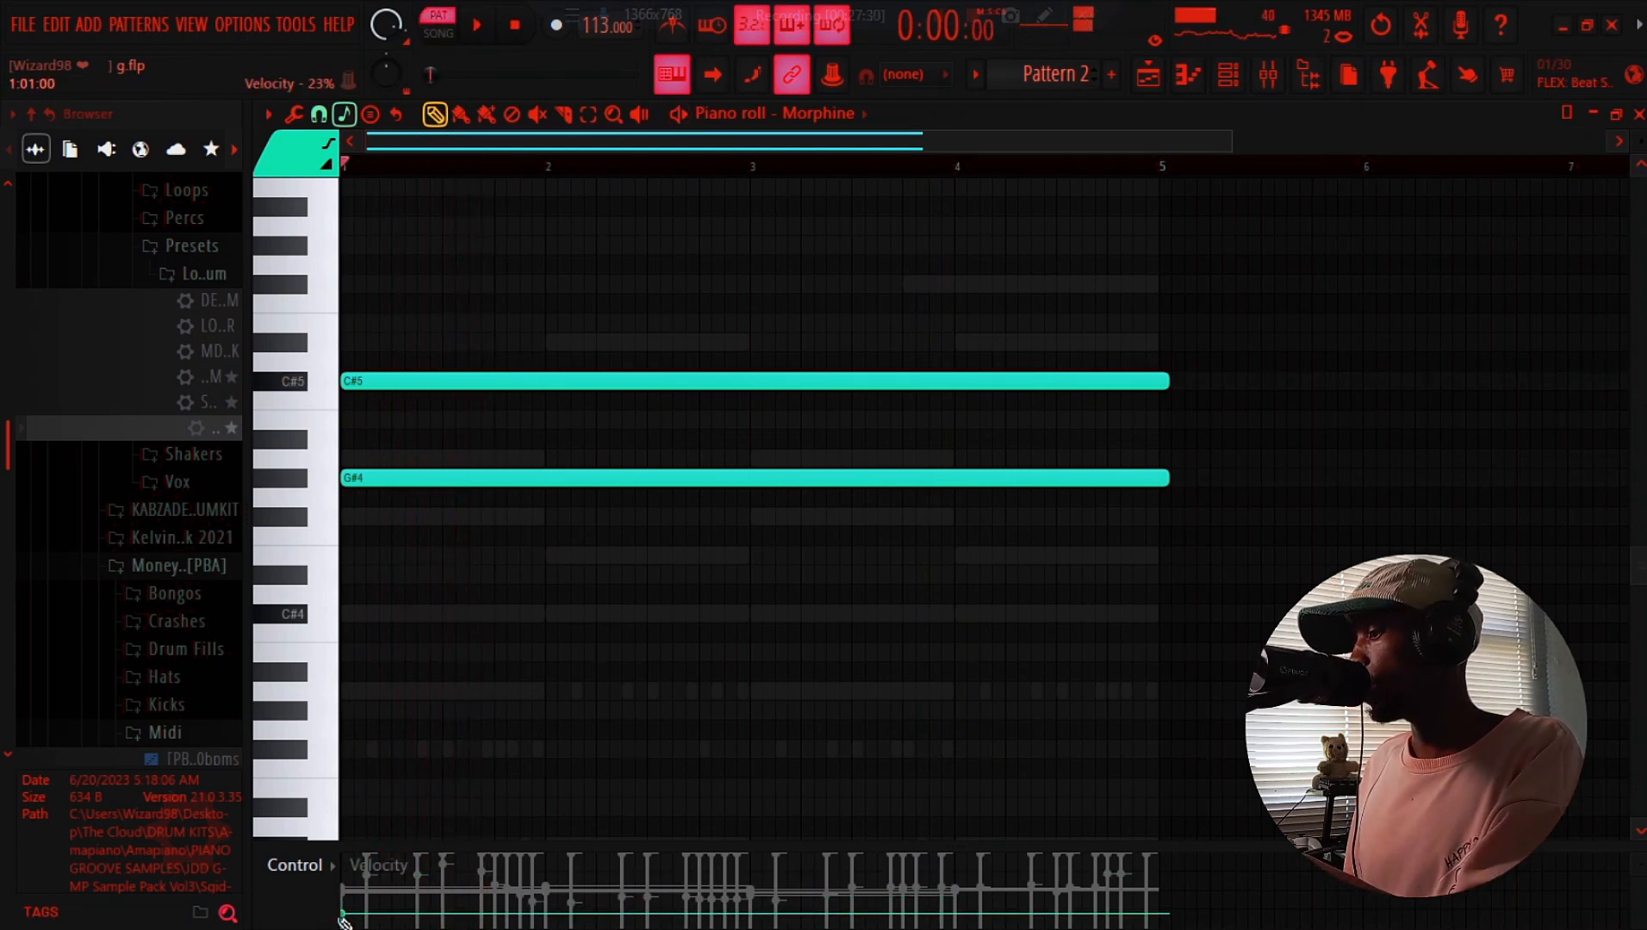
key(space)
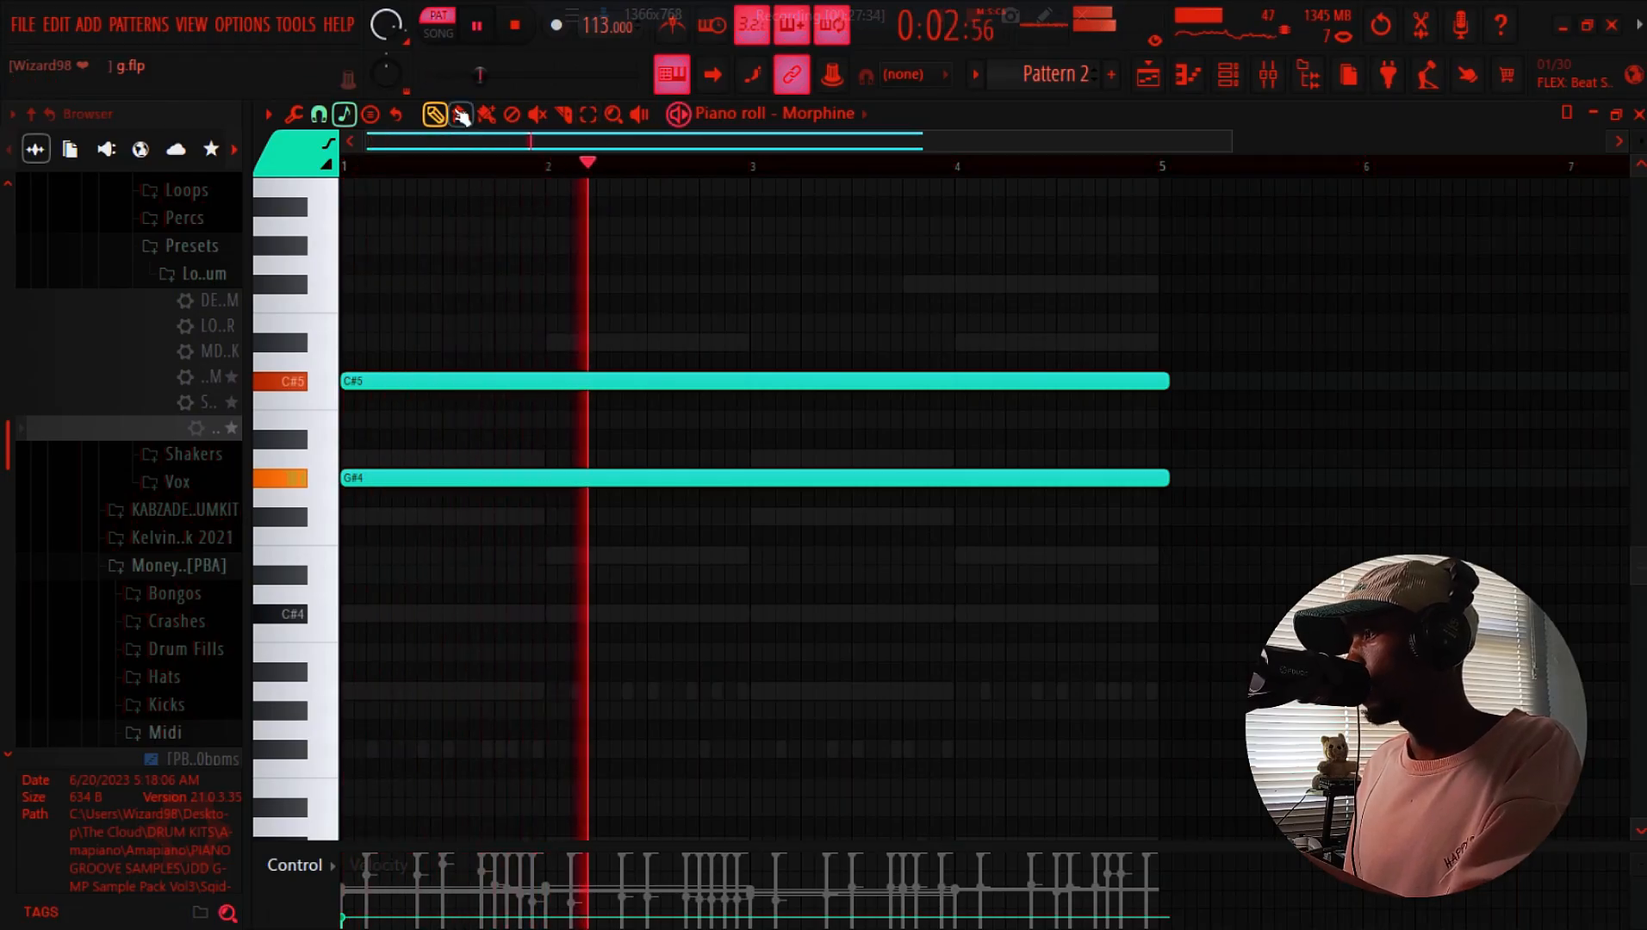
key(space)
key(b)
click(397, 324)
click(425, 348)
right_click(430, 344)
right_click(394, 326)
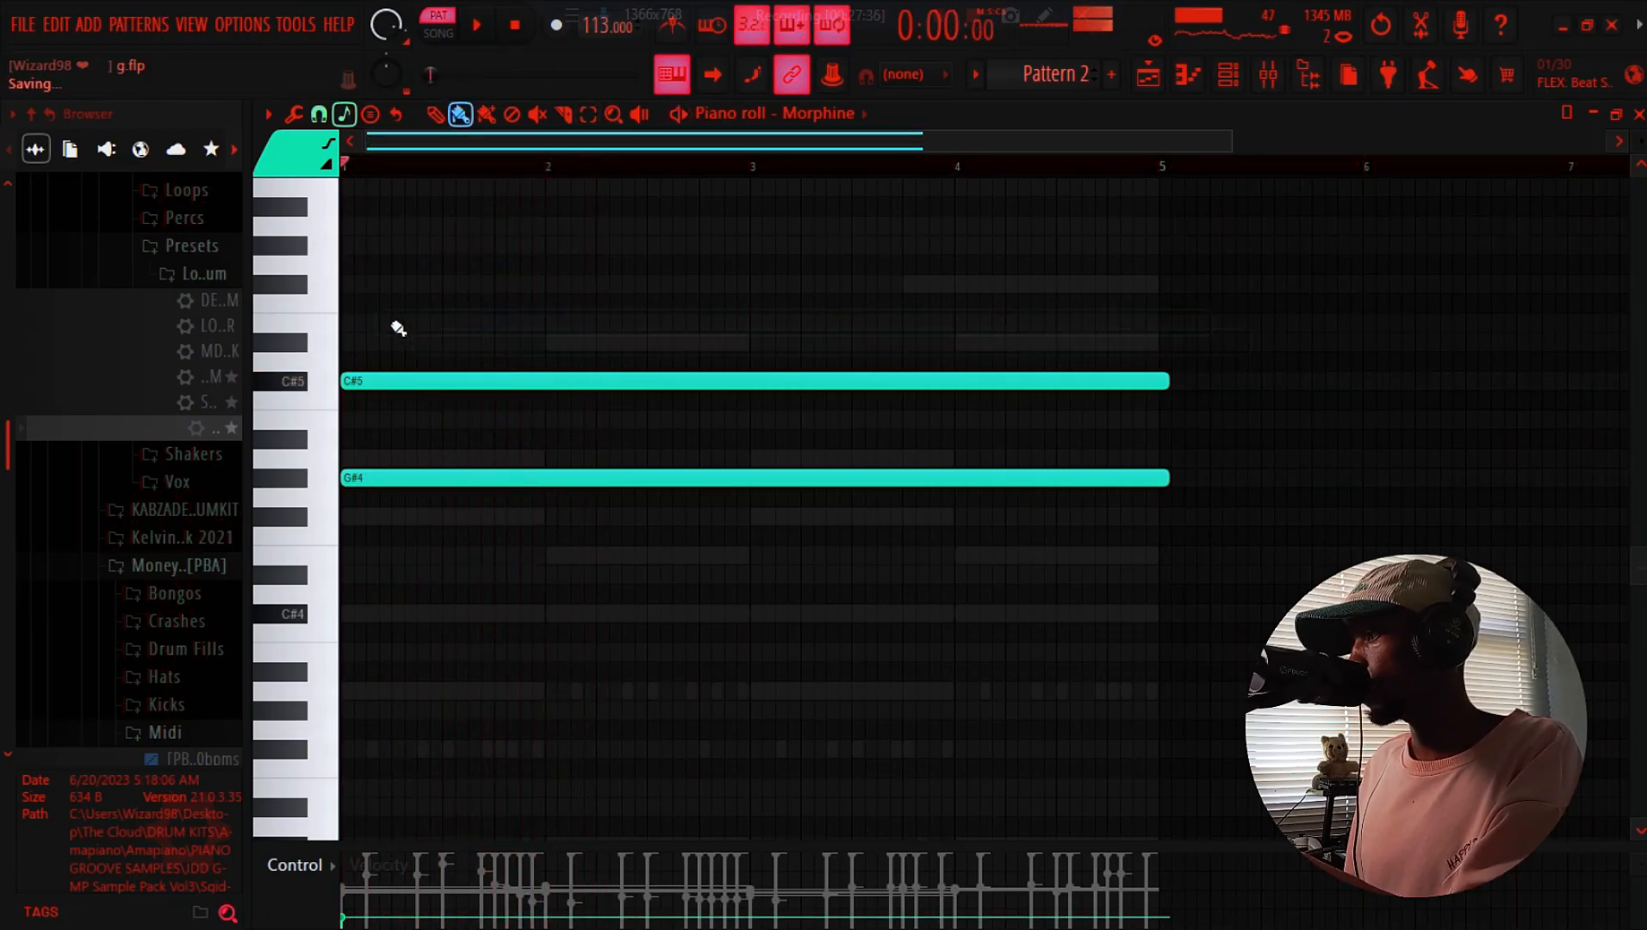
Add a long C#4 note across bars 1 to 4 in the Morphine part and play the pattern
click(367, 343)
drag(371, 382, 357, 673)
key(space)
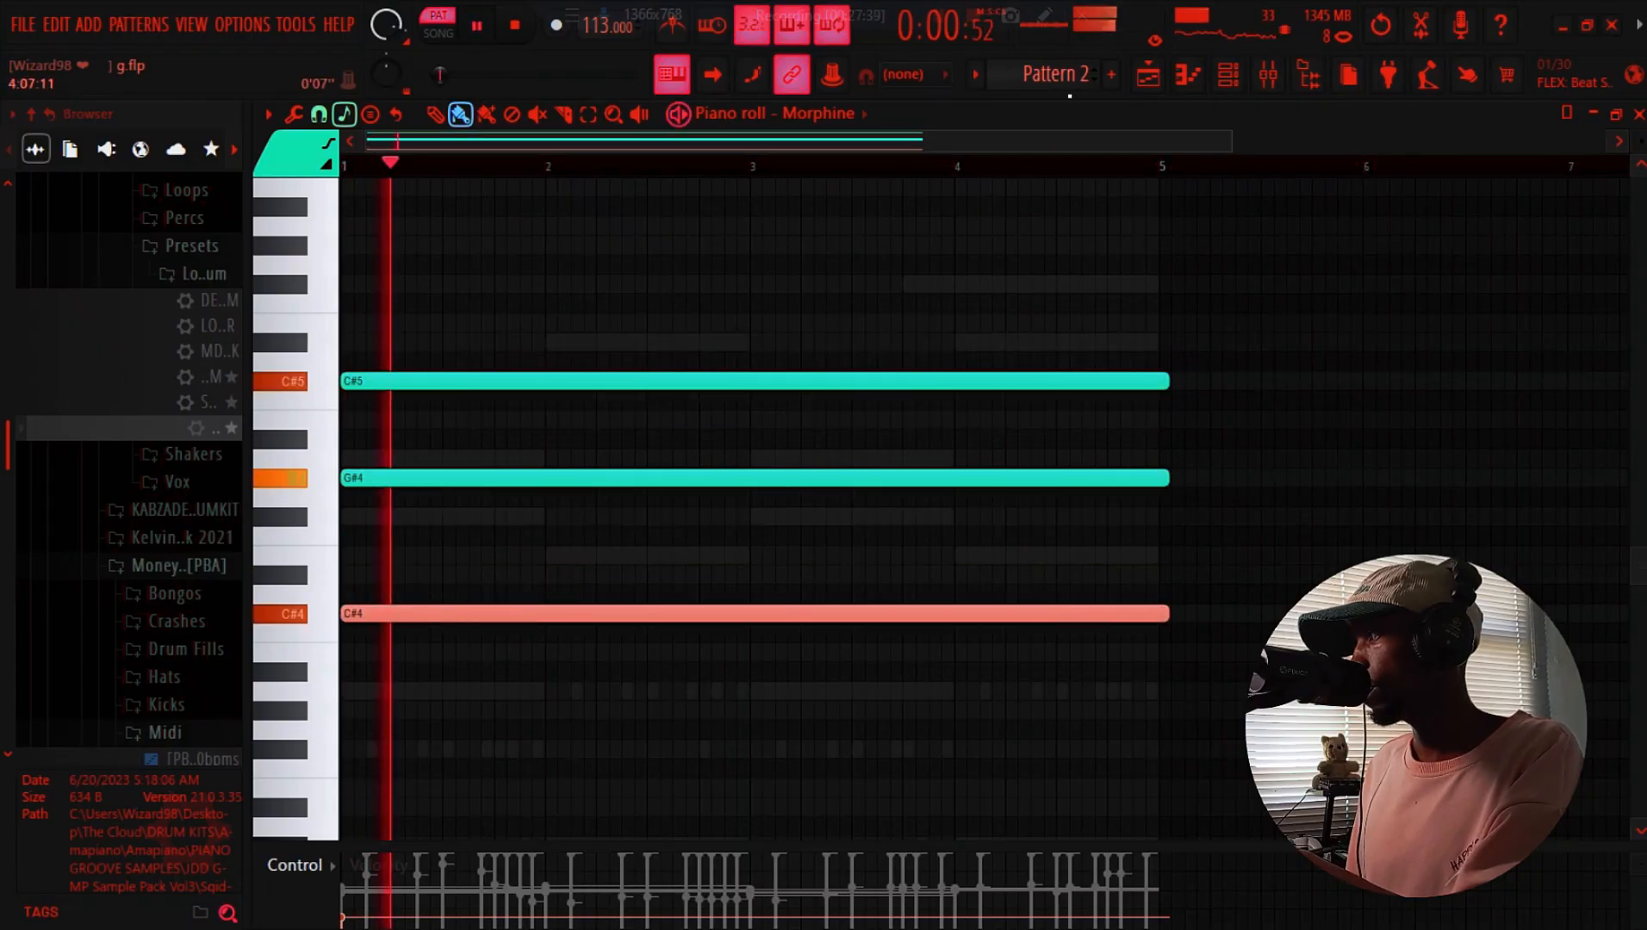
Show the playlist during song playback and save the project
click(1163, 78)
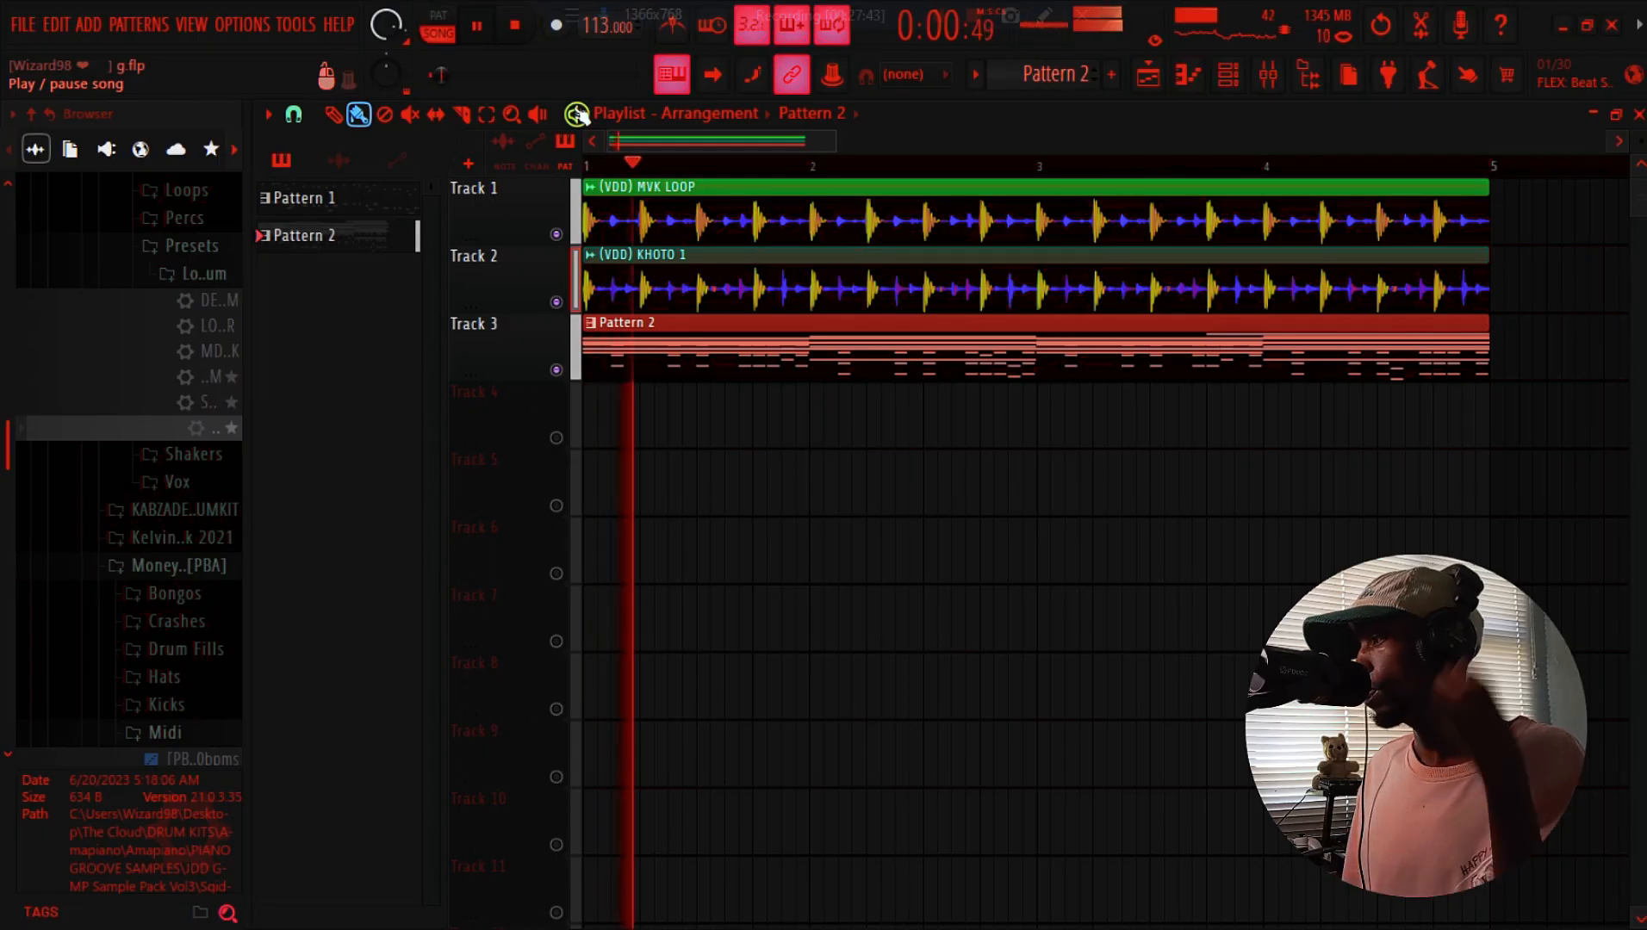
click(23, 24)
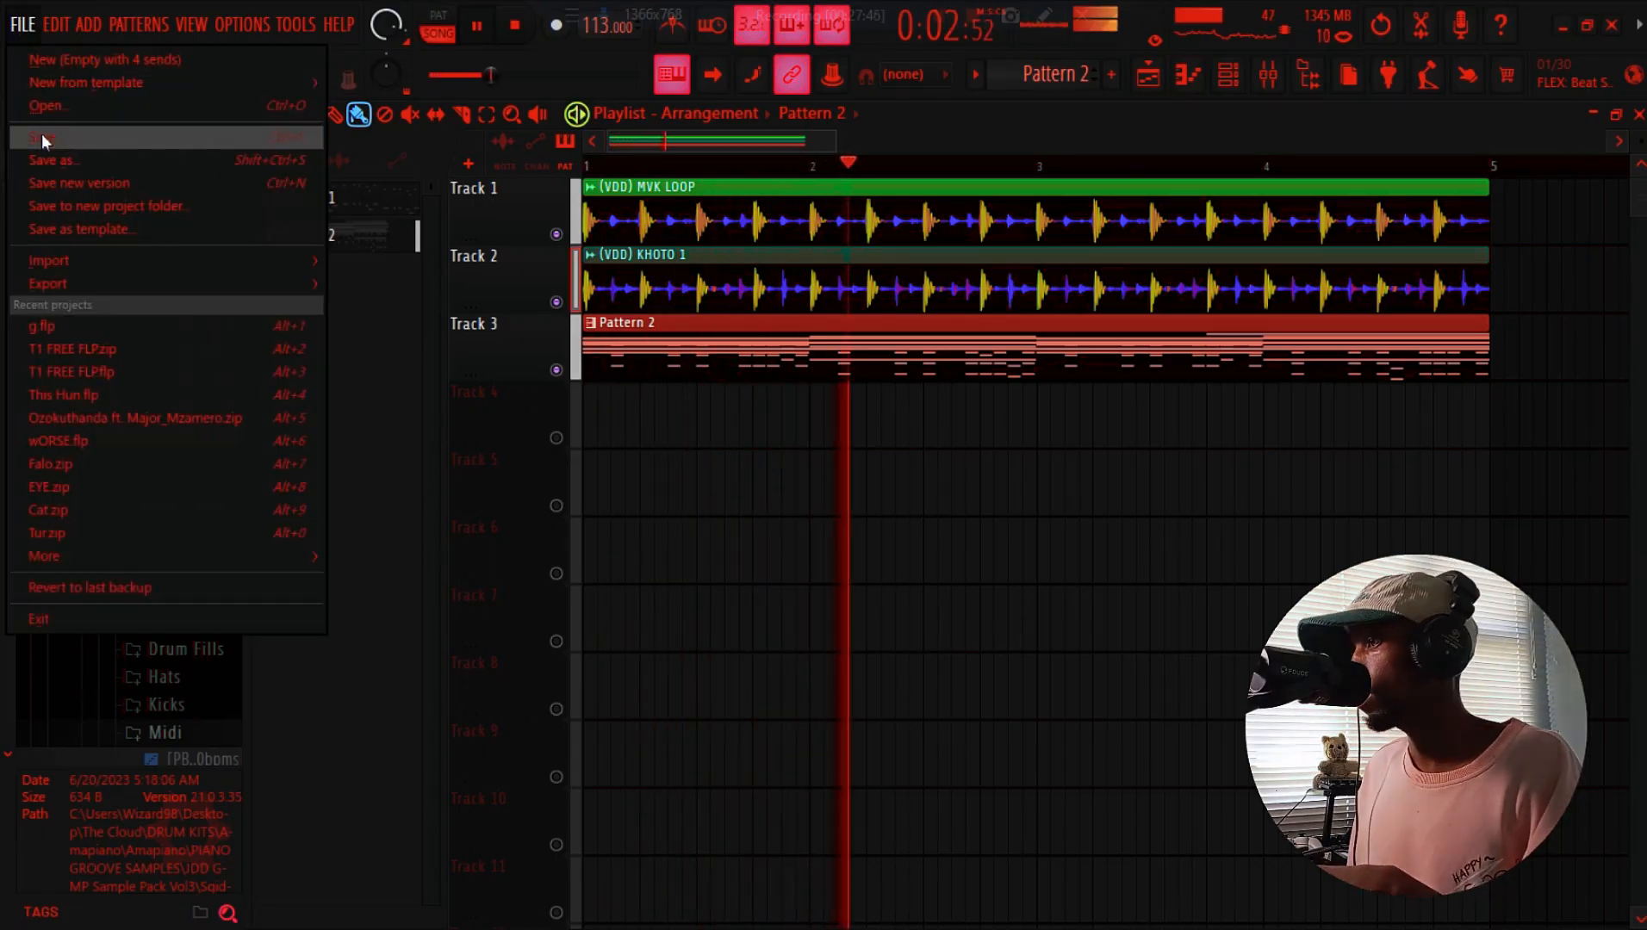
click(42, 140)
Compare the bass and log drum channels during playback by toggling their mutes, resetting the souful bse channel volume to 78%
click(1228, 75)
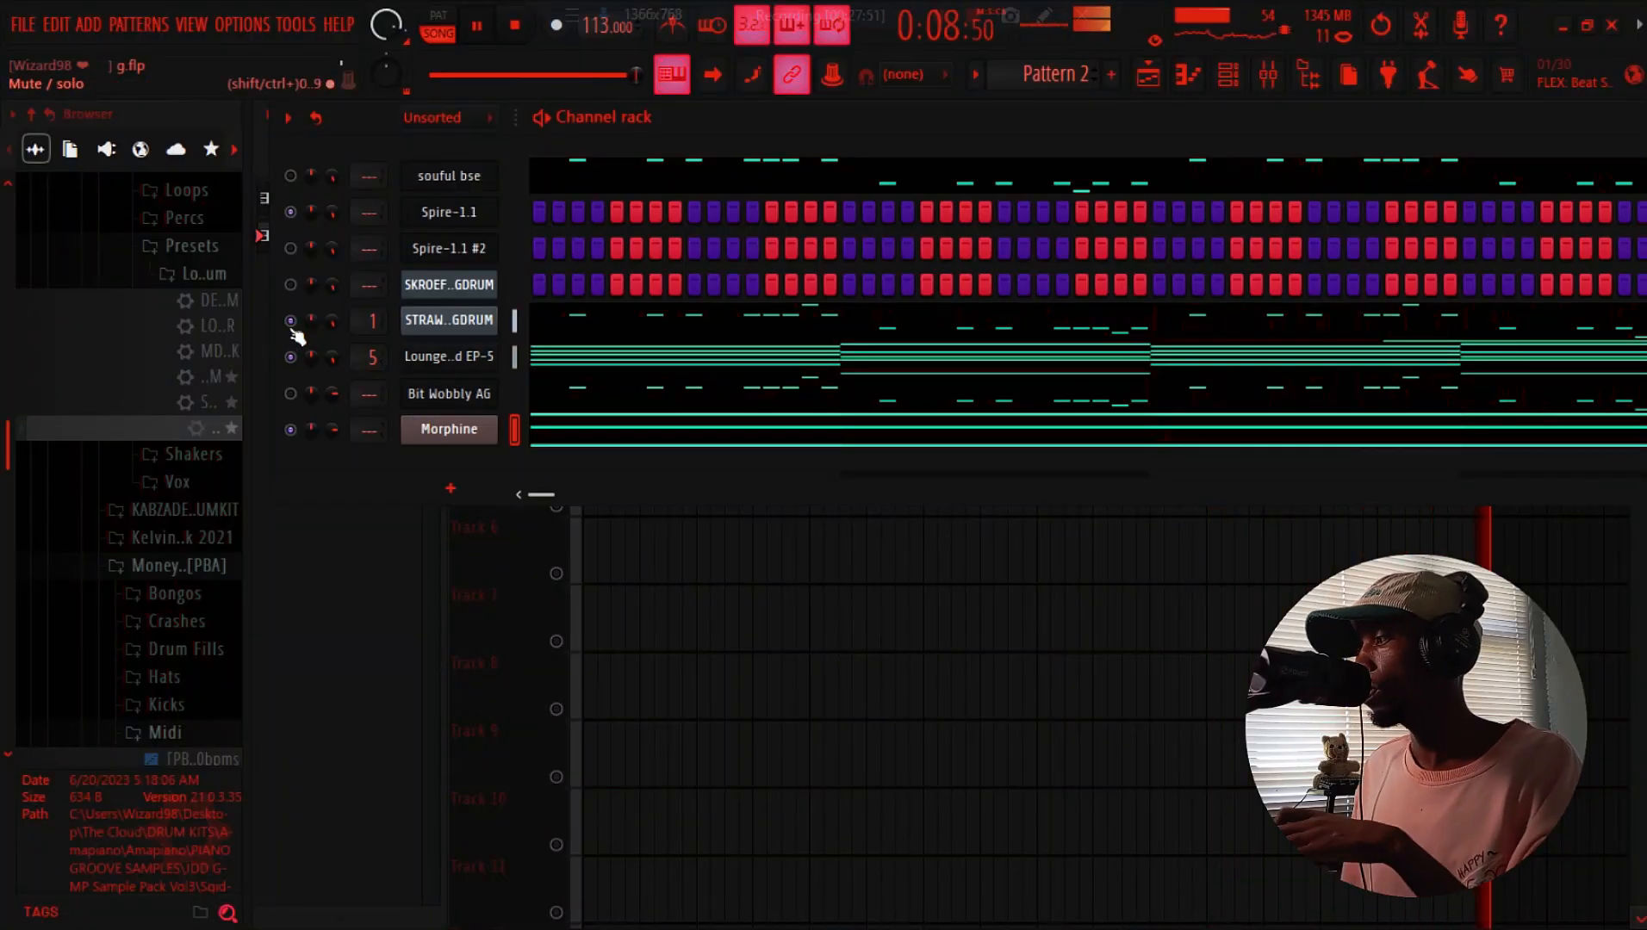
click(291, 394)
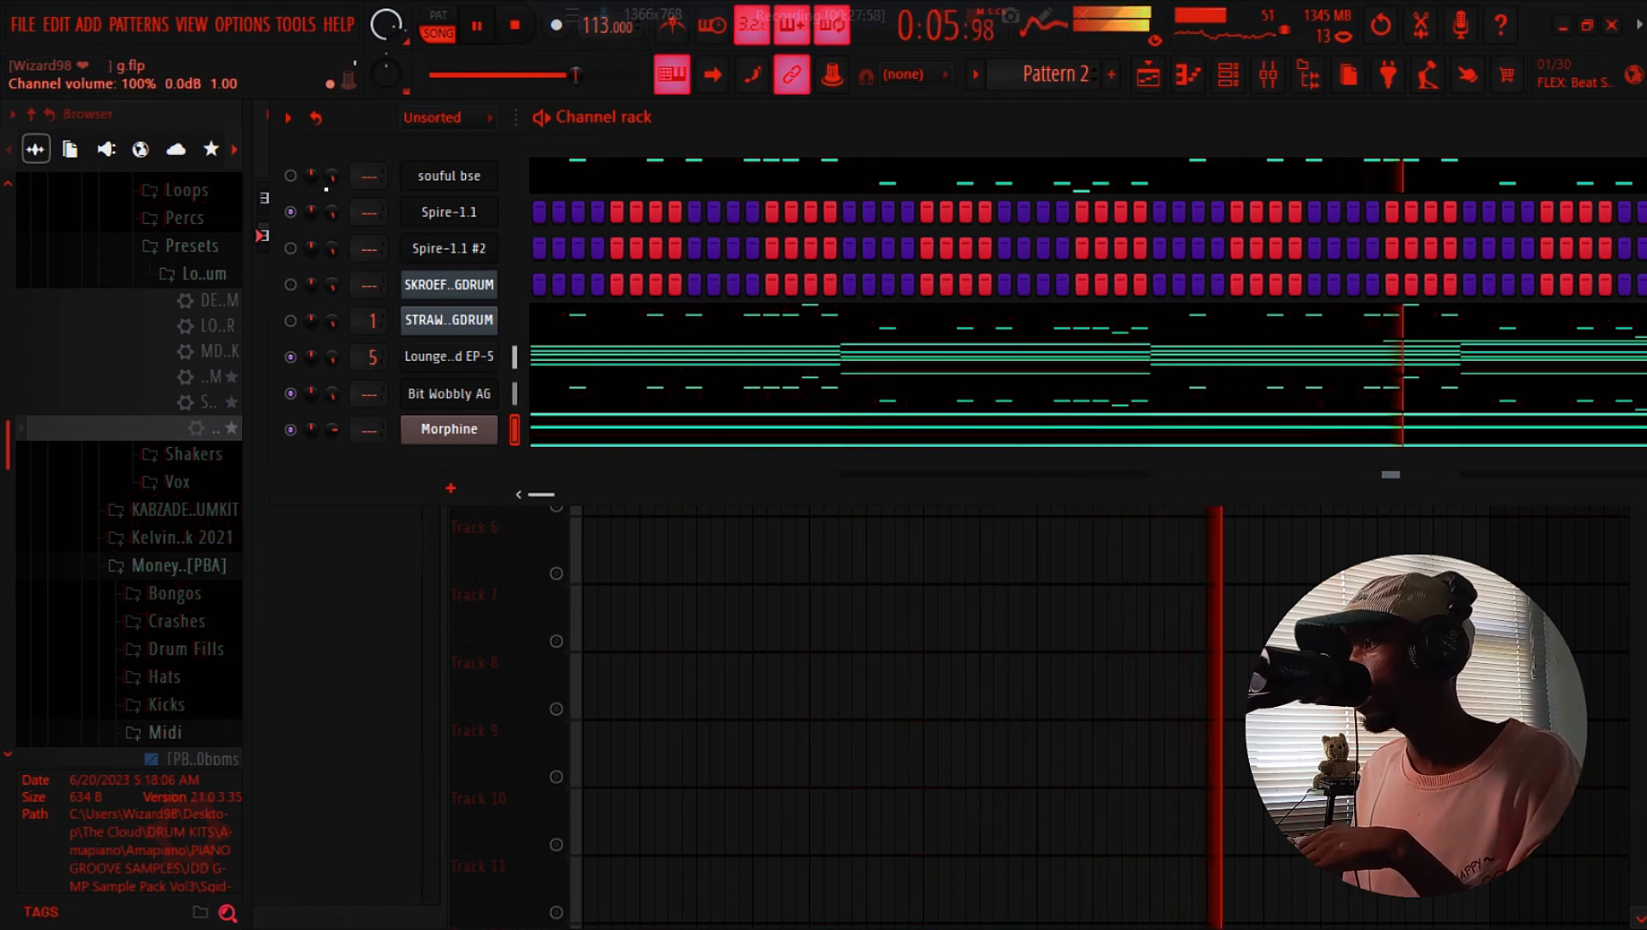
right_click(331, 179)
click(347, 197)
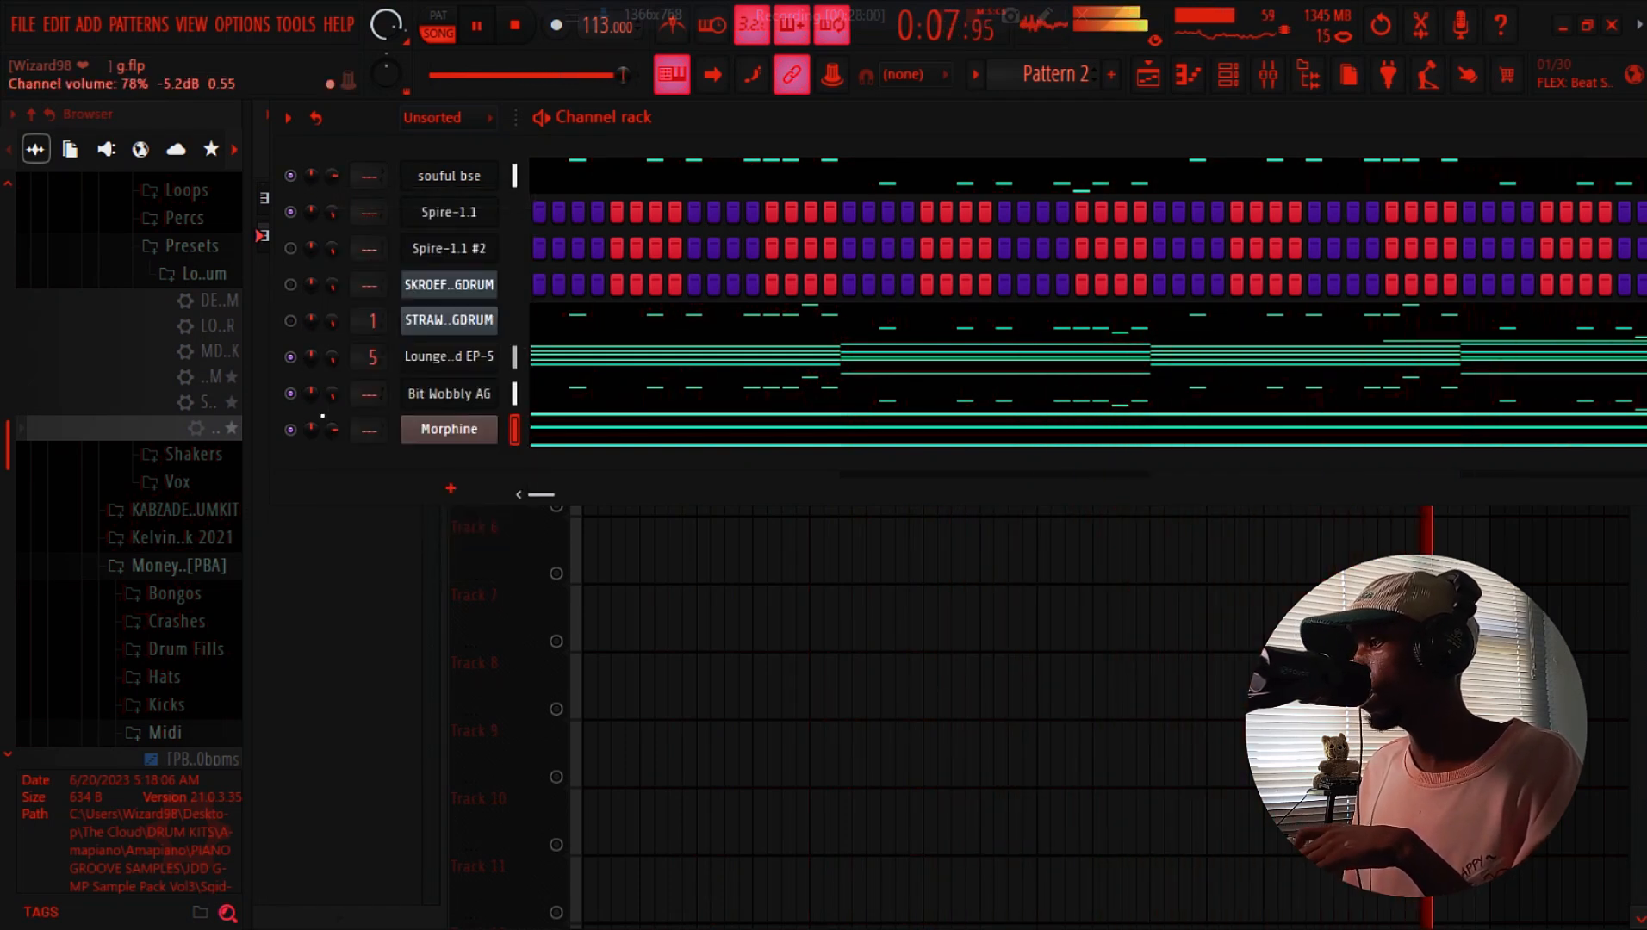
click(290, 175)
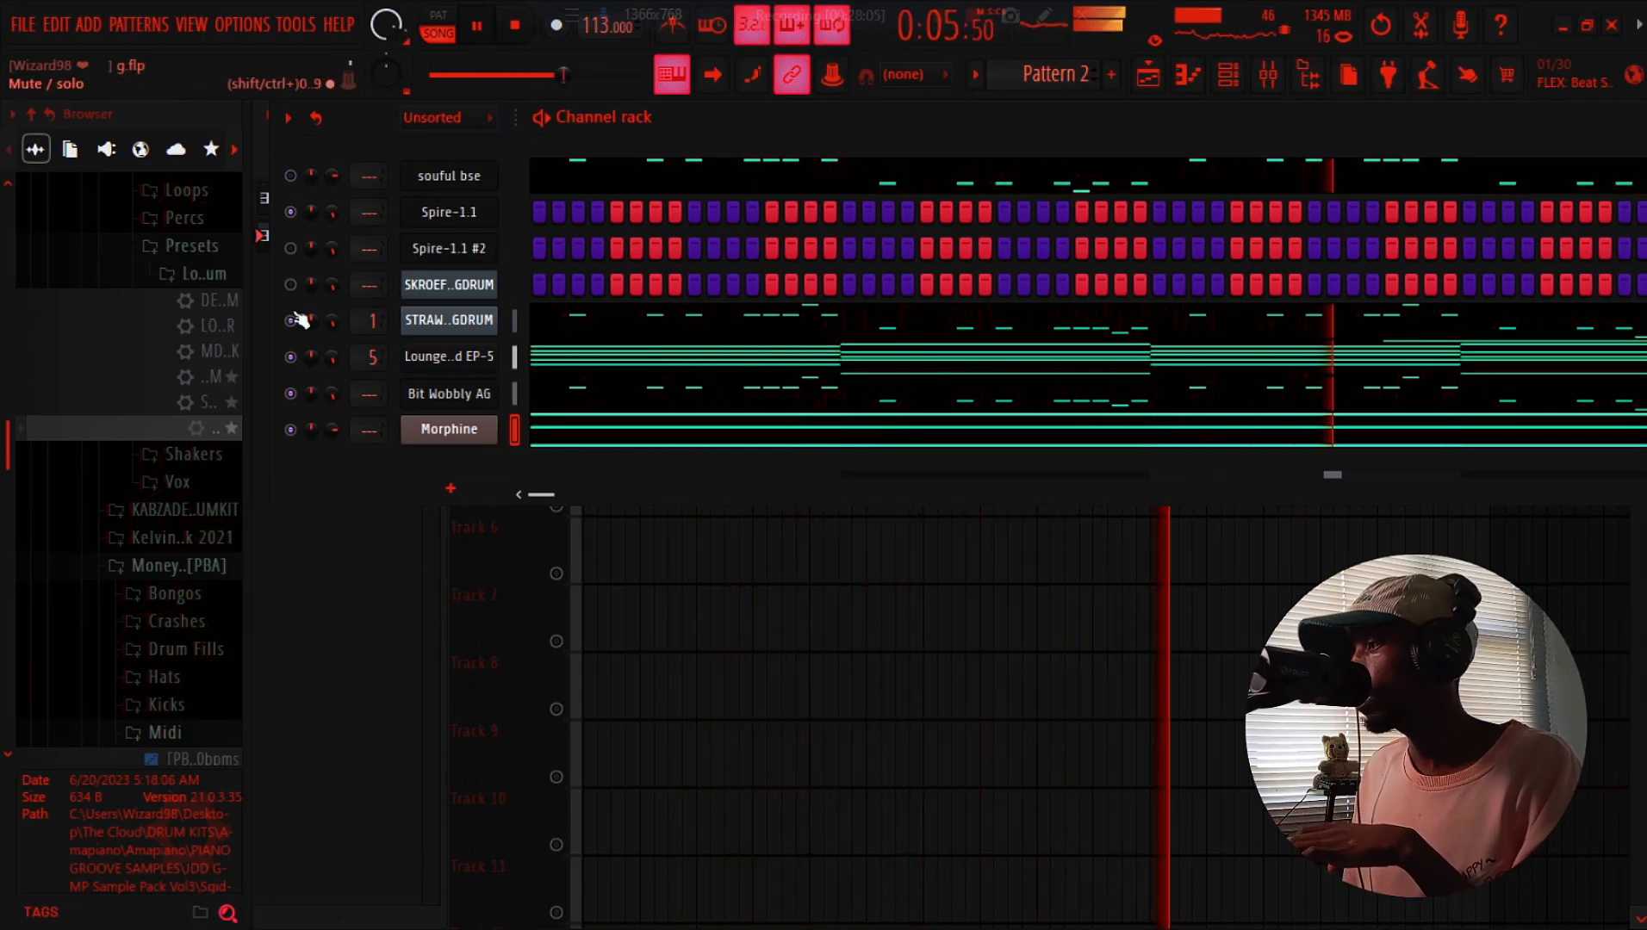
click(292, 284)
Try pasting the copied notes into the SKROEF LOGDRUM channel and cut them out again
right_click(449, 292)
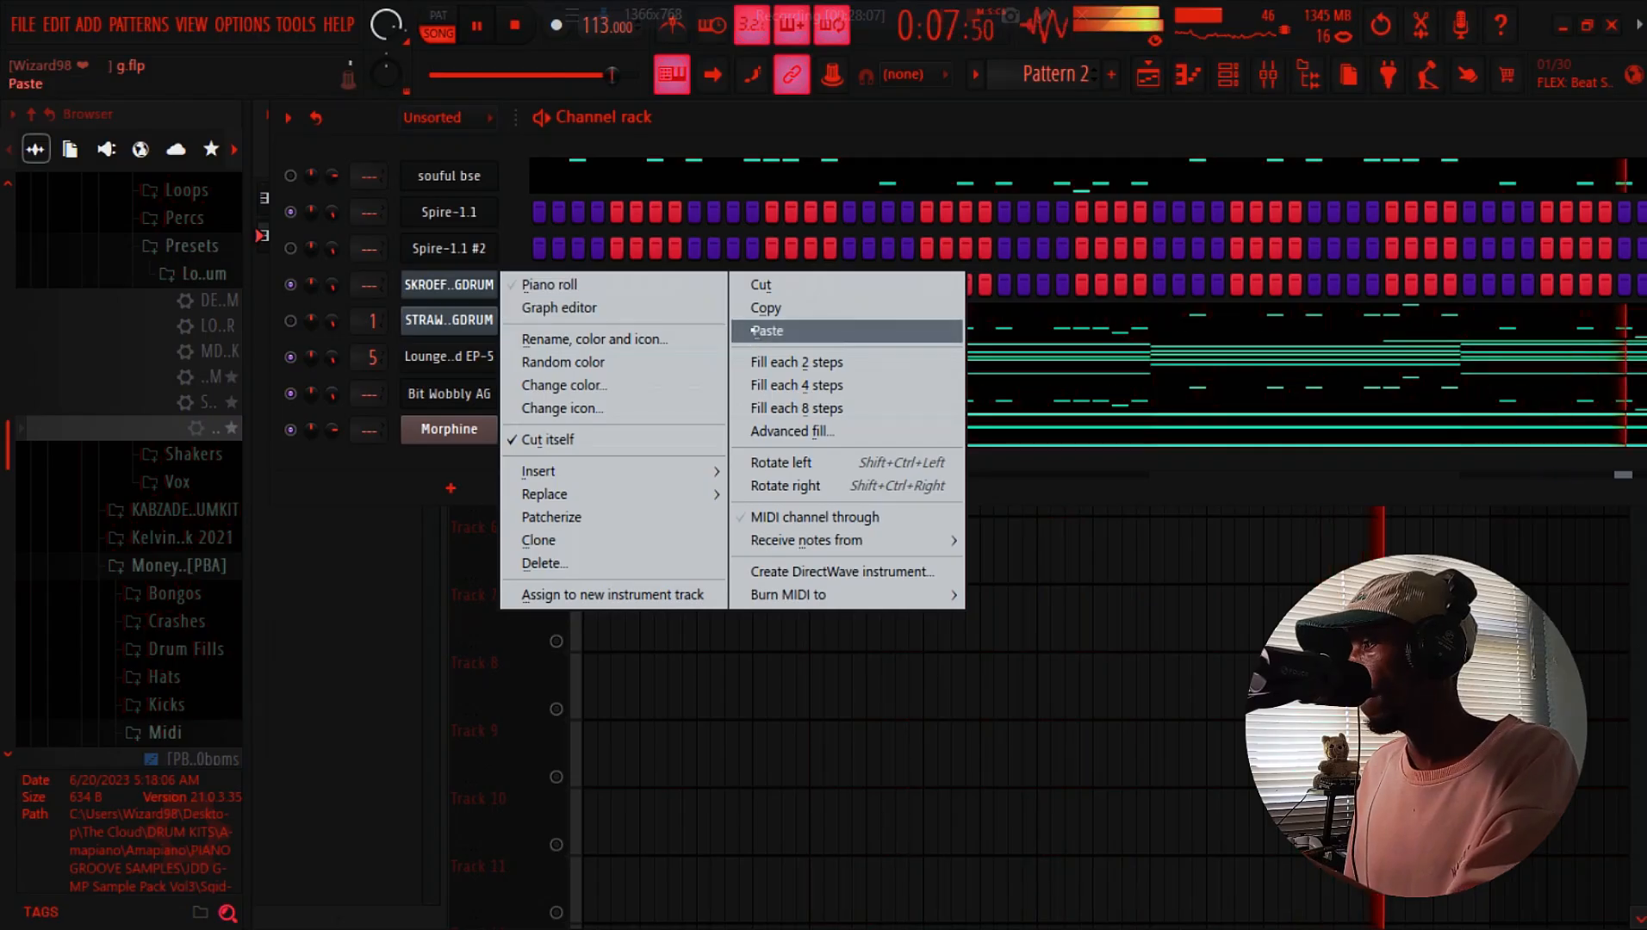
click(776, 336)
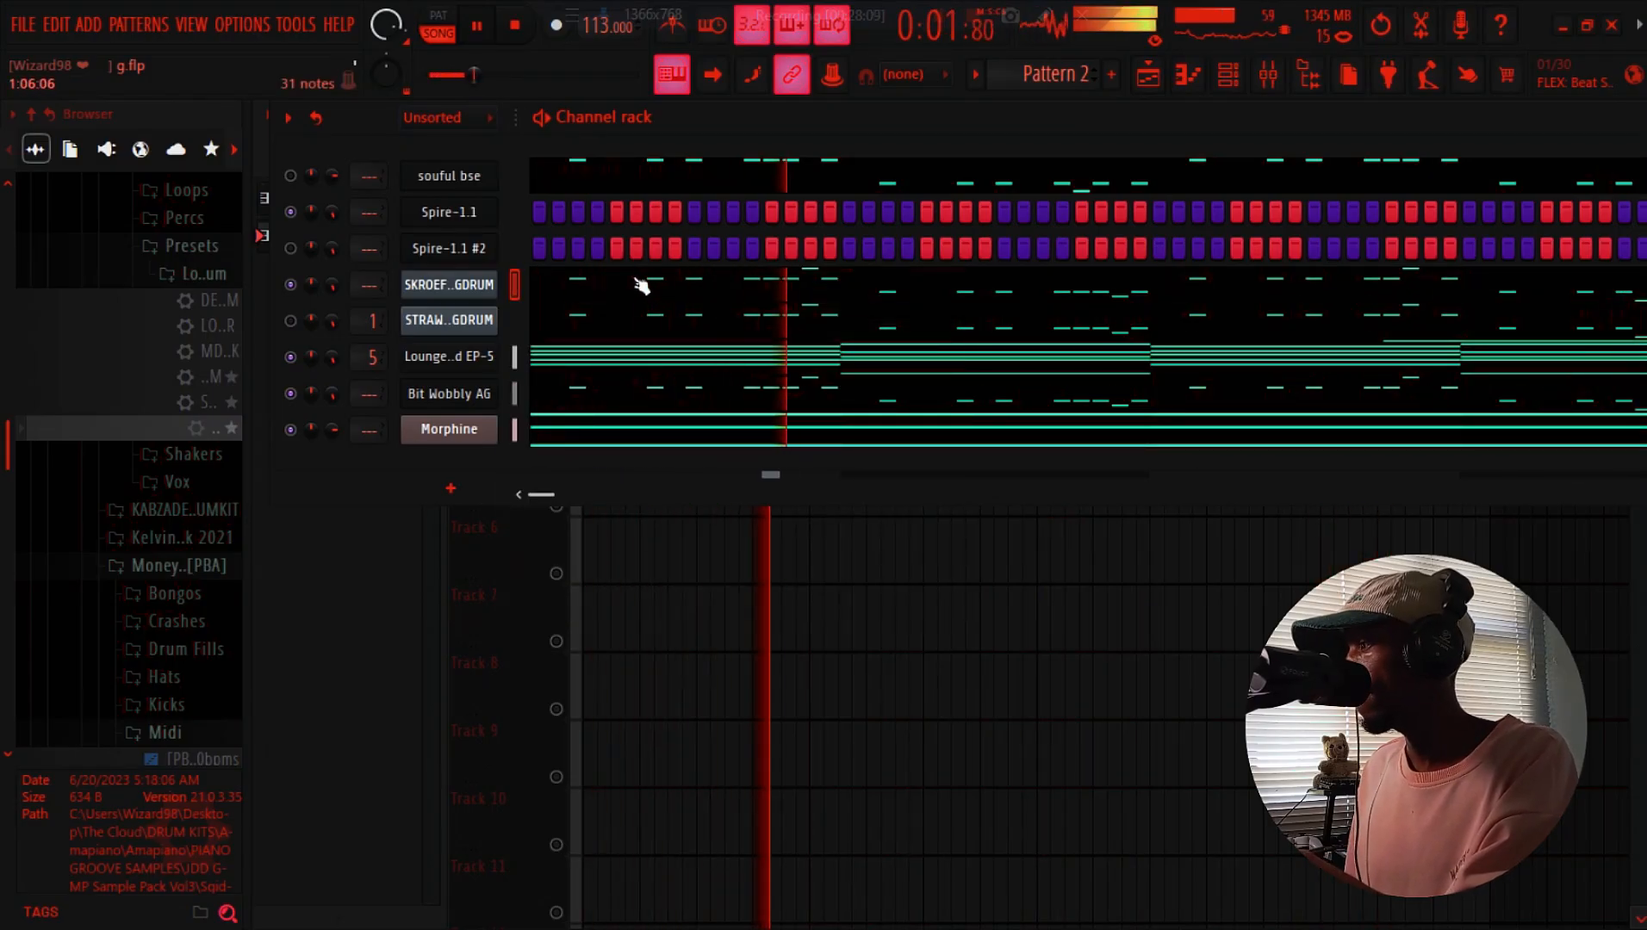
right_click(495, 277)
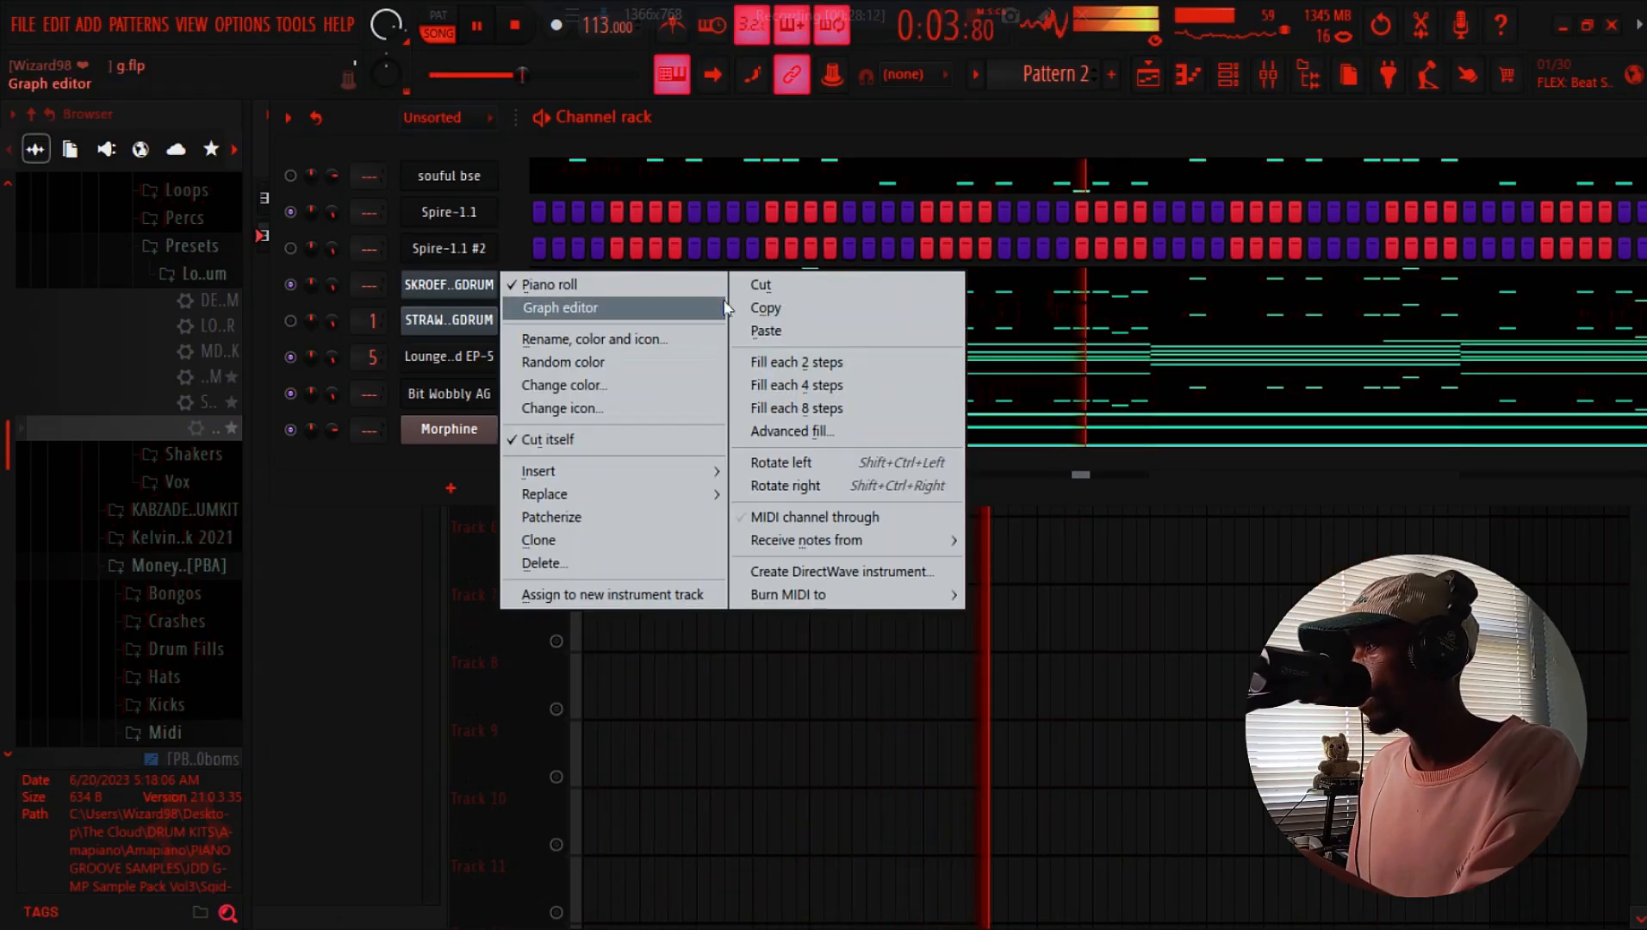
click(758, 280)
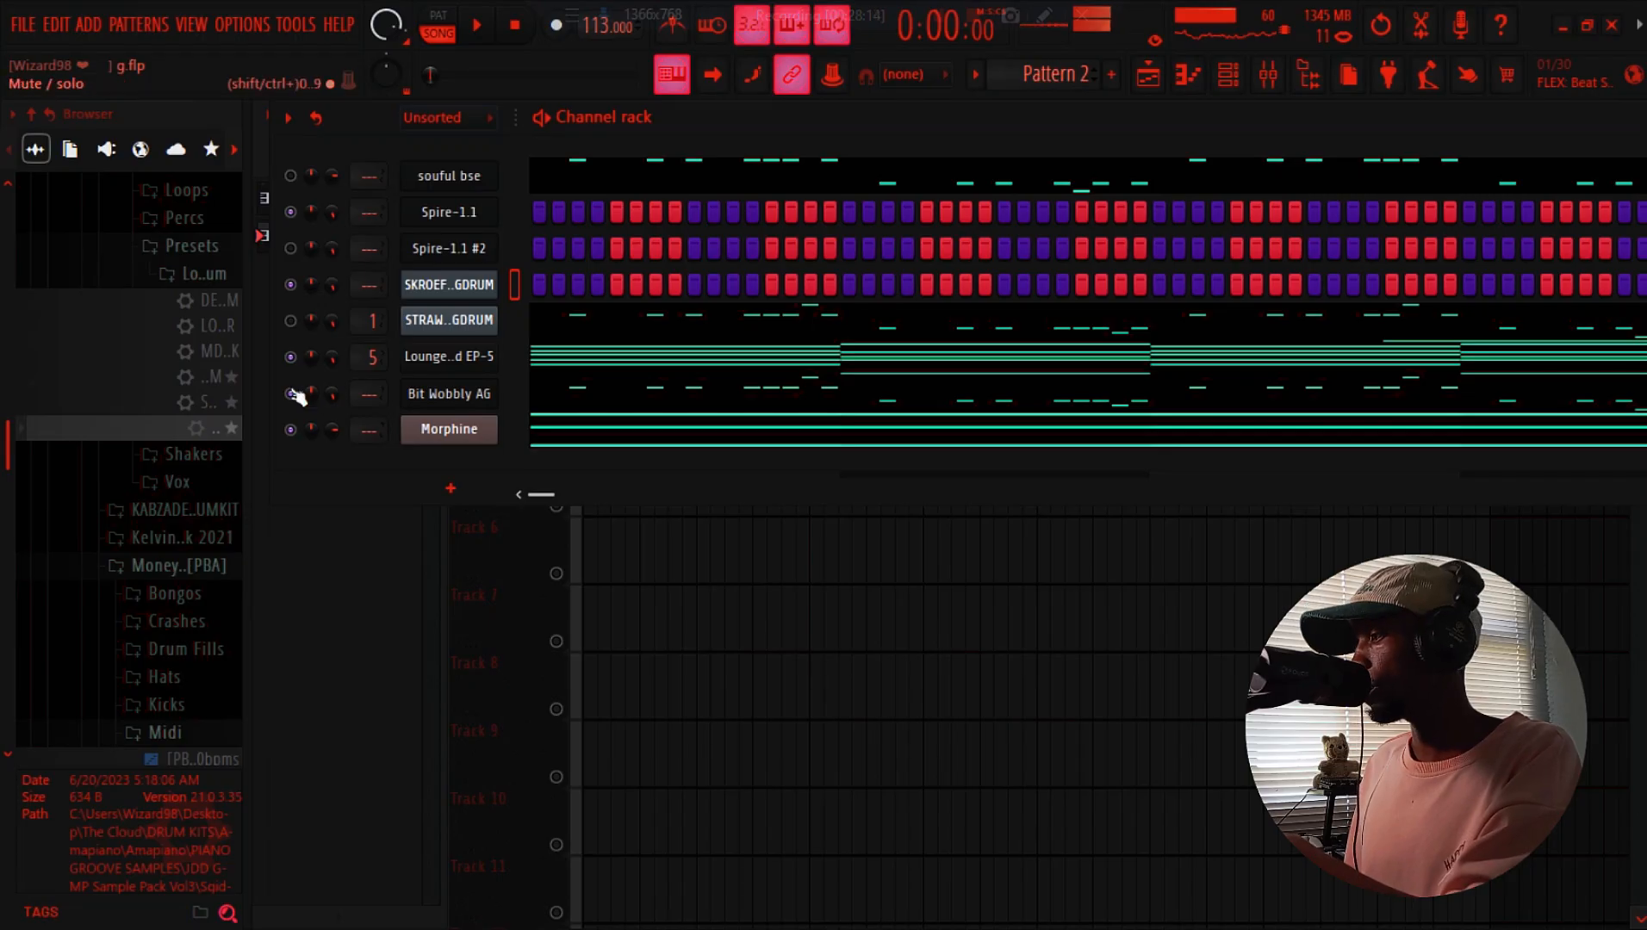
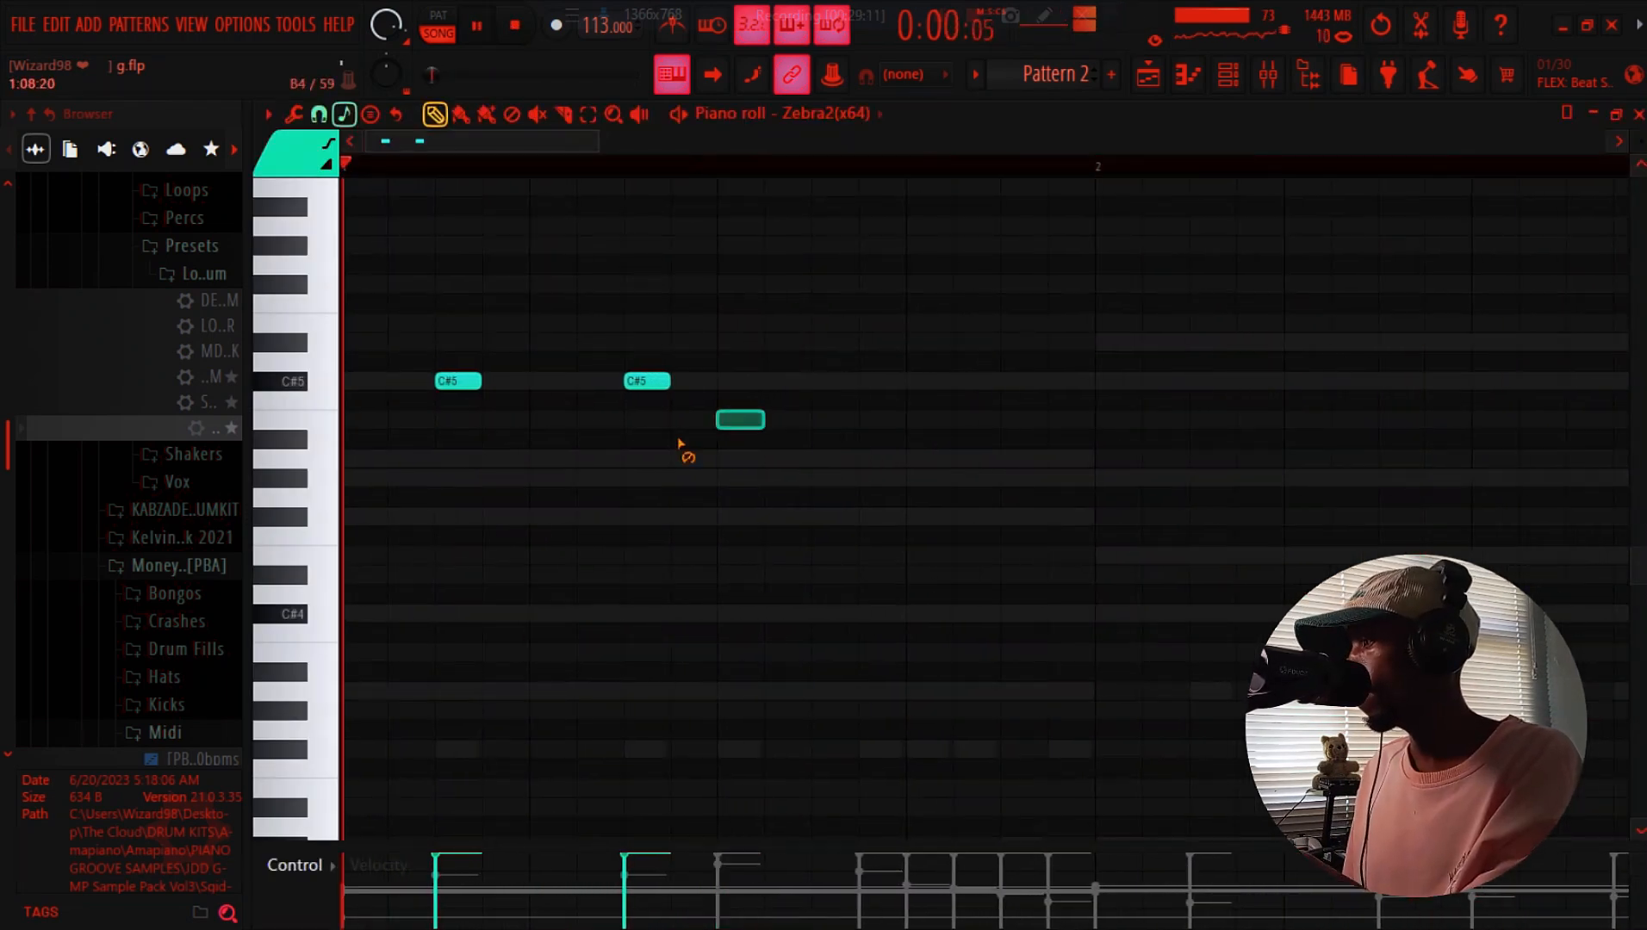
Place an F#4 at step 8 of bar 1 in the Zebra2 part and try B4 and C#5 at step 7
drag(724, 420, 681, 515)
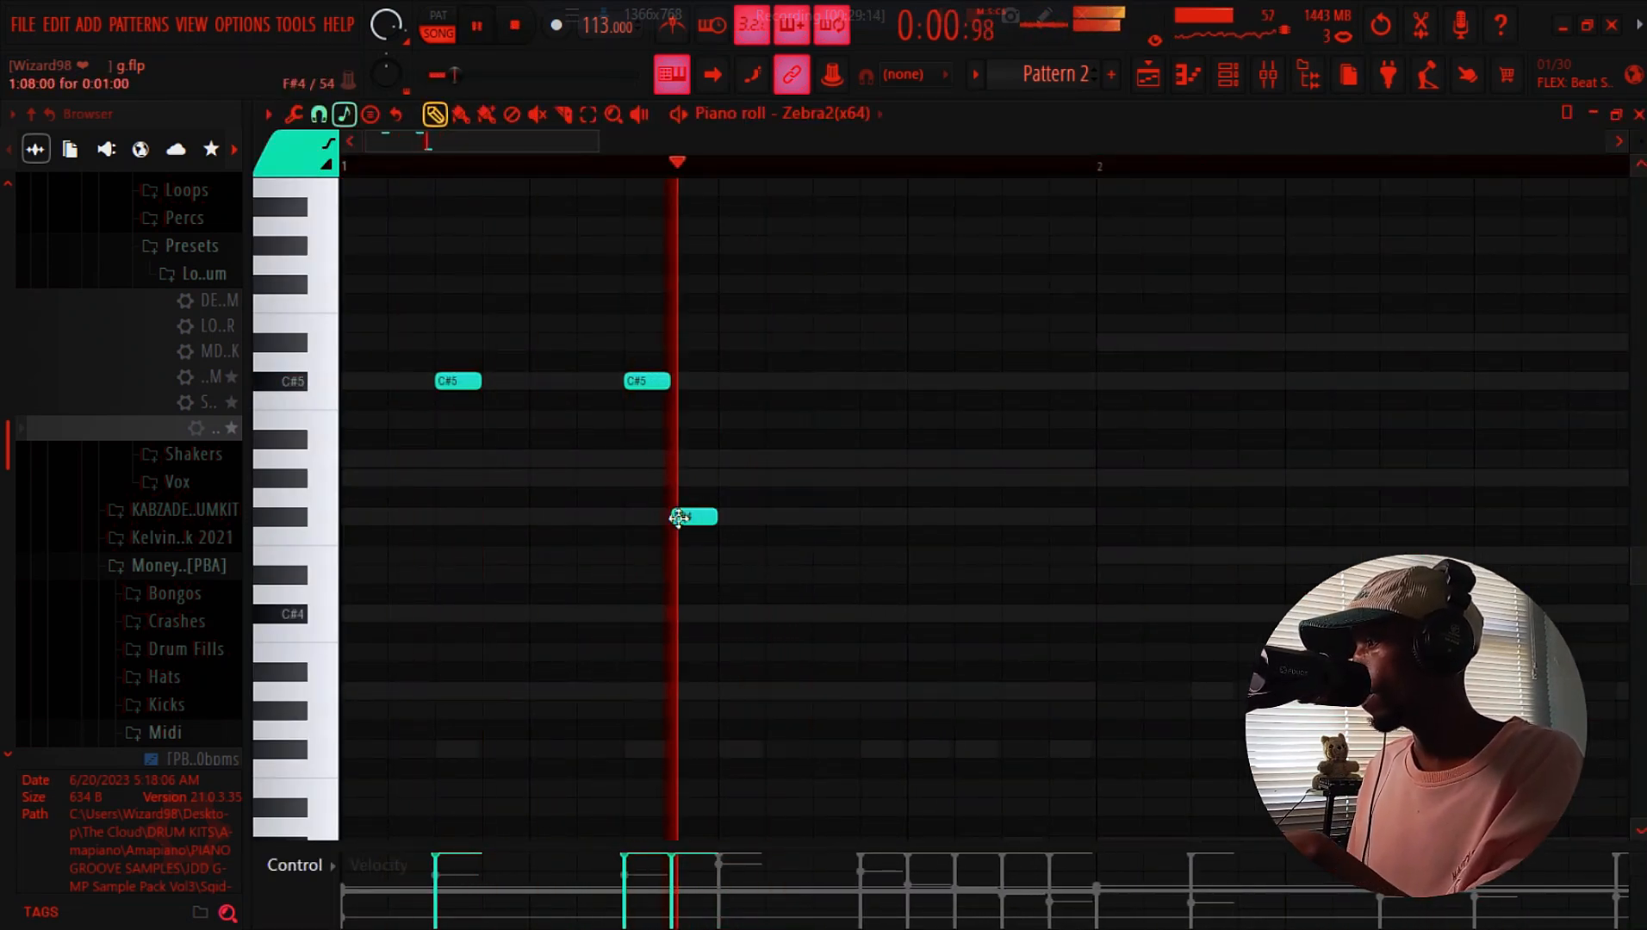
drag(662, 381, 638, 420)
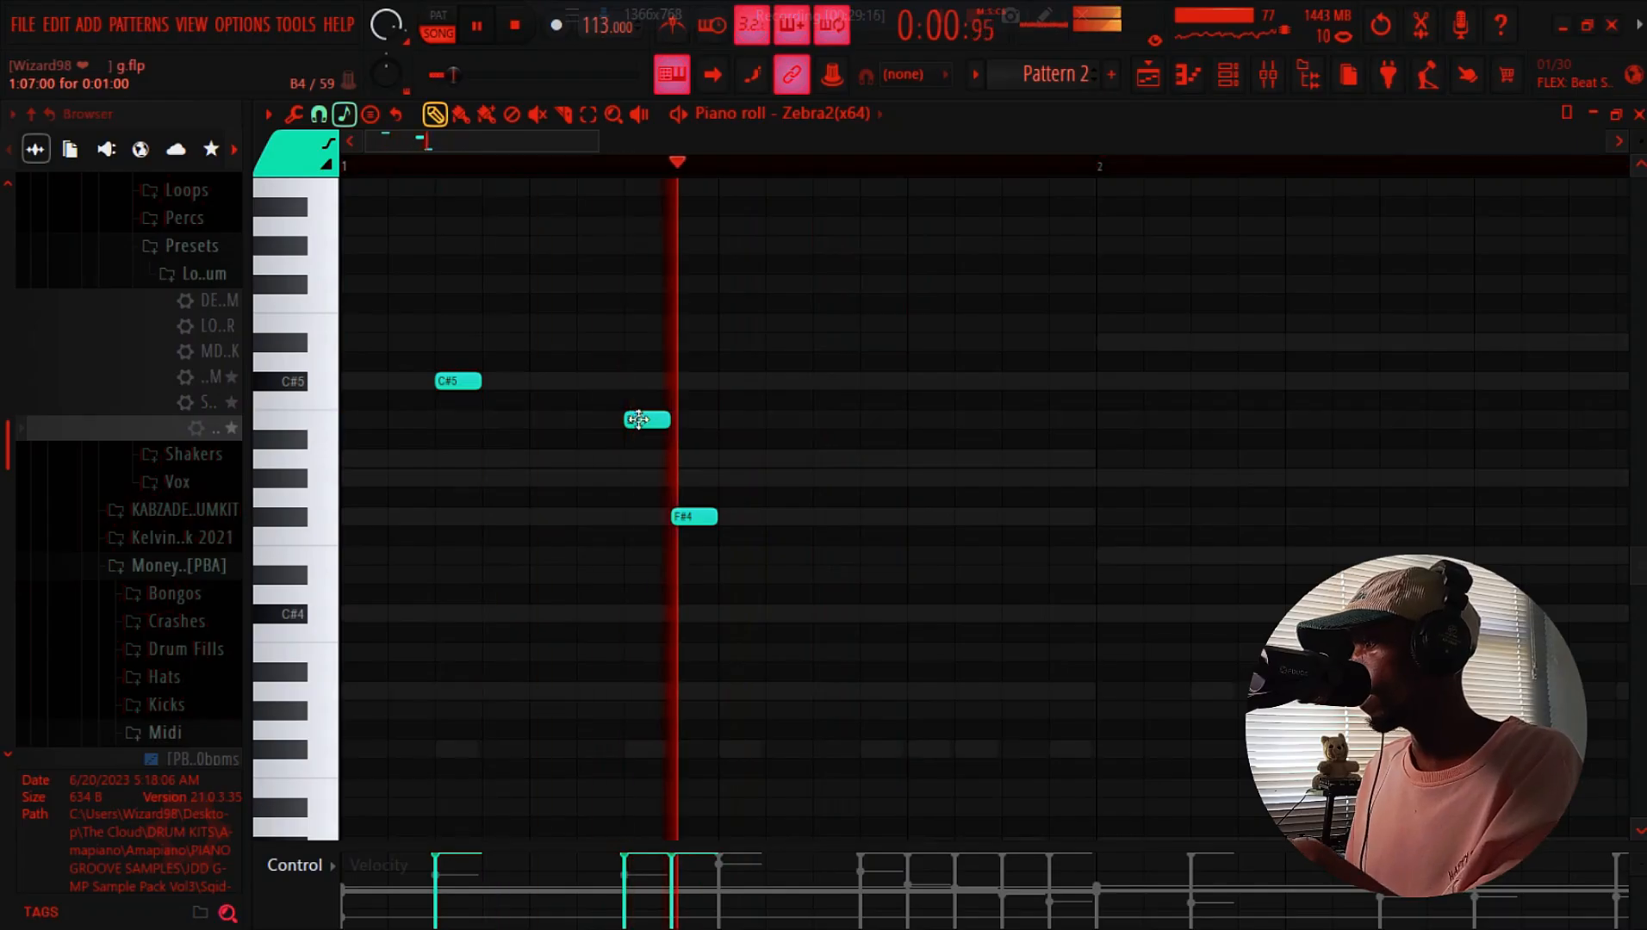
right_click(639, 421)
click(647, 379)
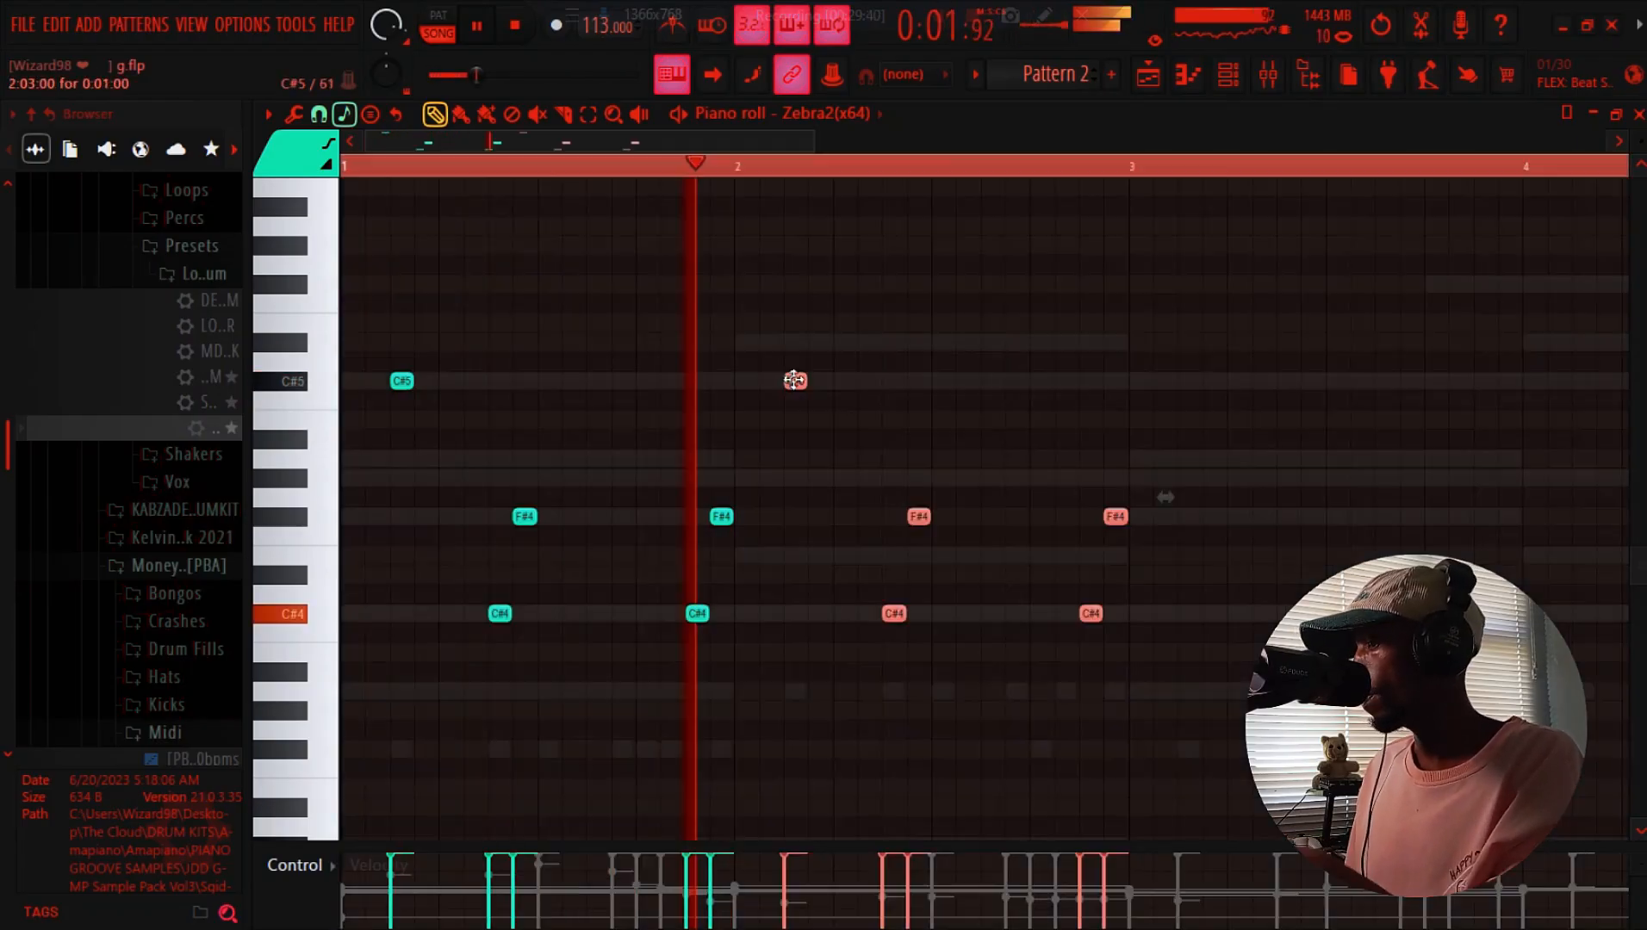
Duplicate all the Zebra2 notes of bars 1 and 2 into bars 3 and 4
key(ctrl+a)
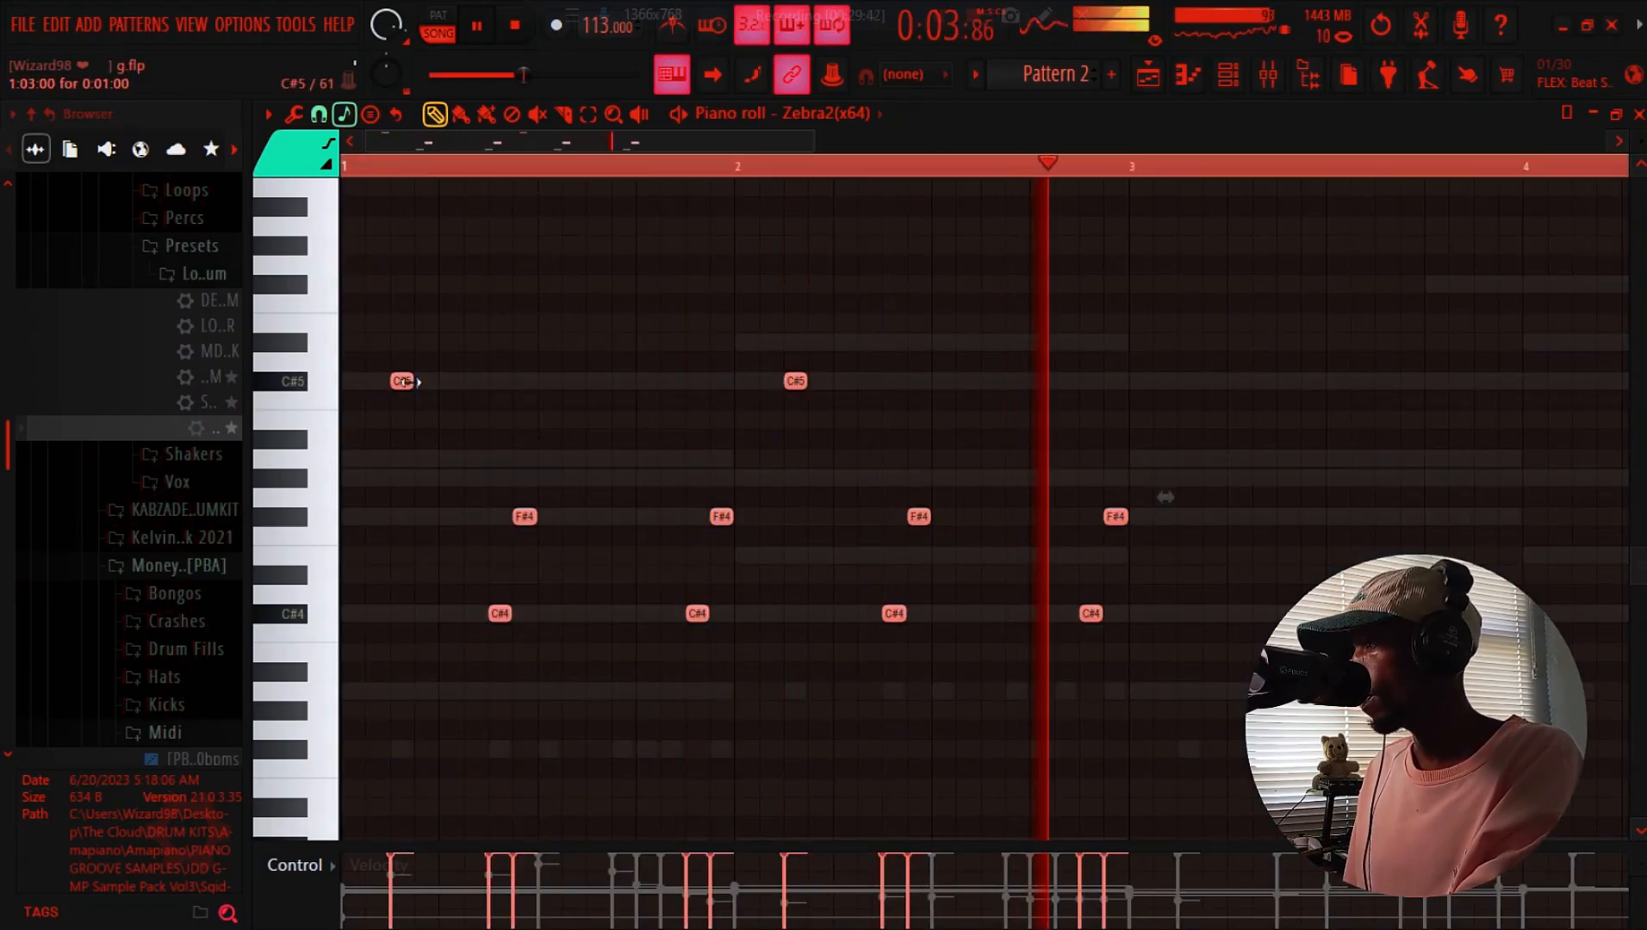
key(space)
drag(397, 389, 1172, 405)
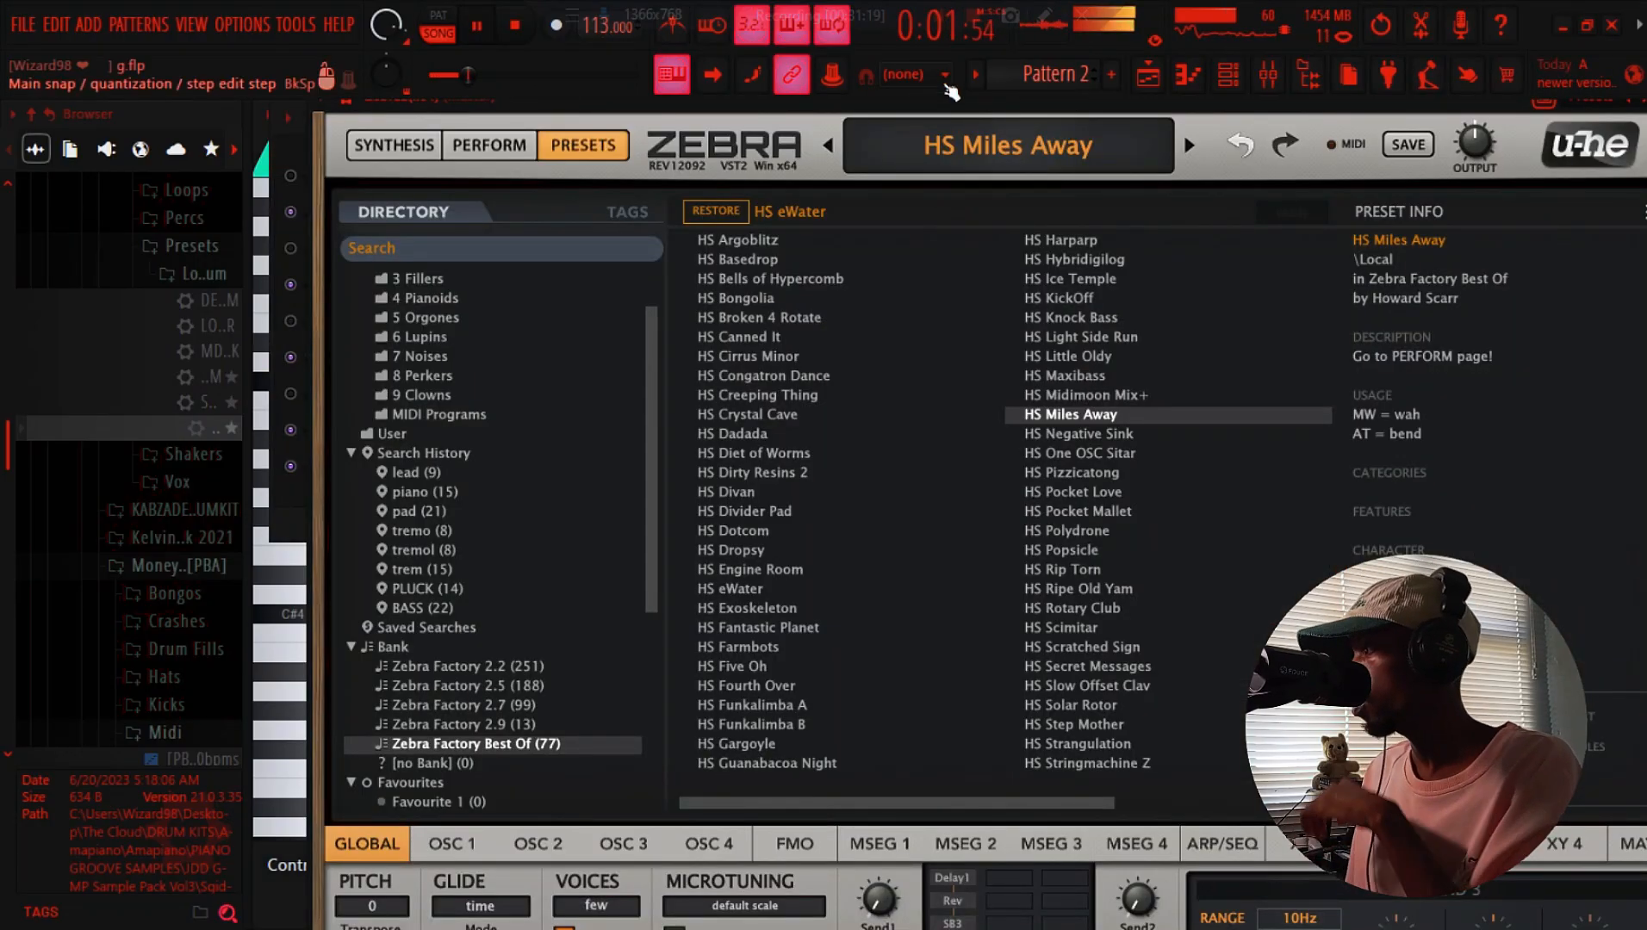
Move the Zebra2 window clear of the channel rack, try pasting the copied notes into the Lounge Lizard channel, and undo the paste
drag(923, 108, 679, 599)
right_click(468, 364)
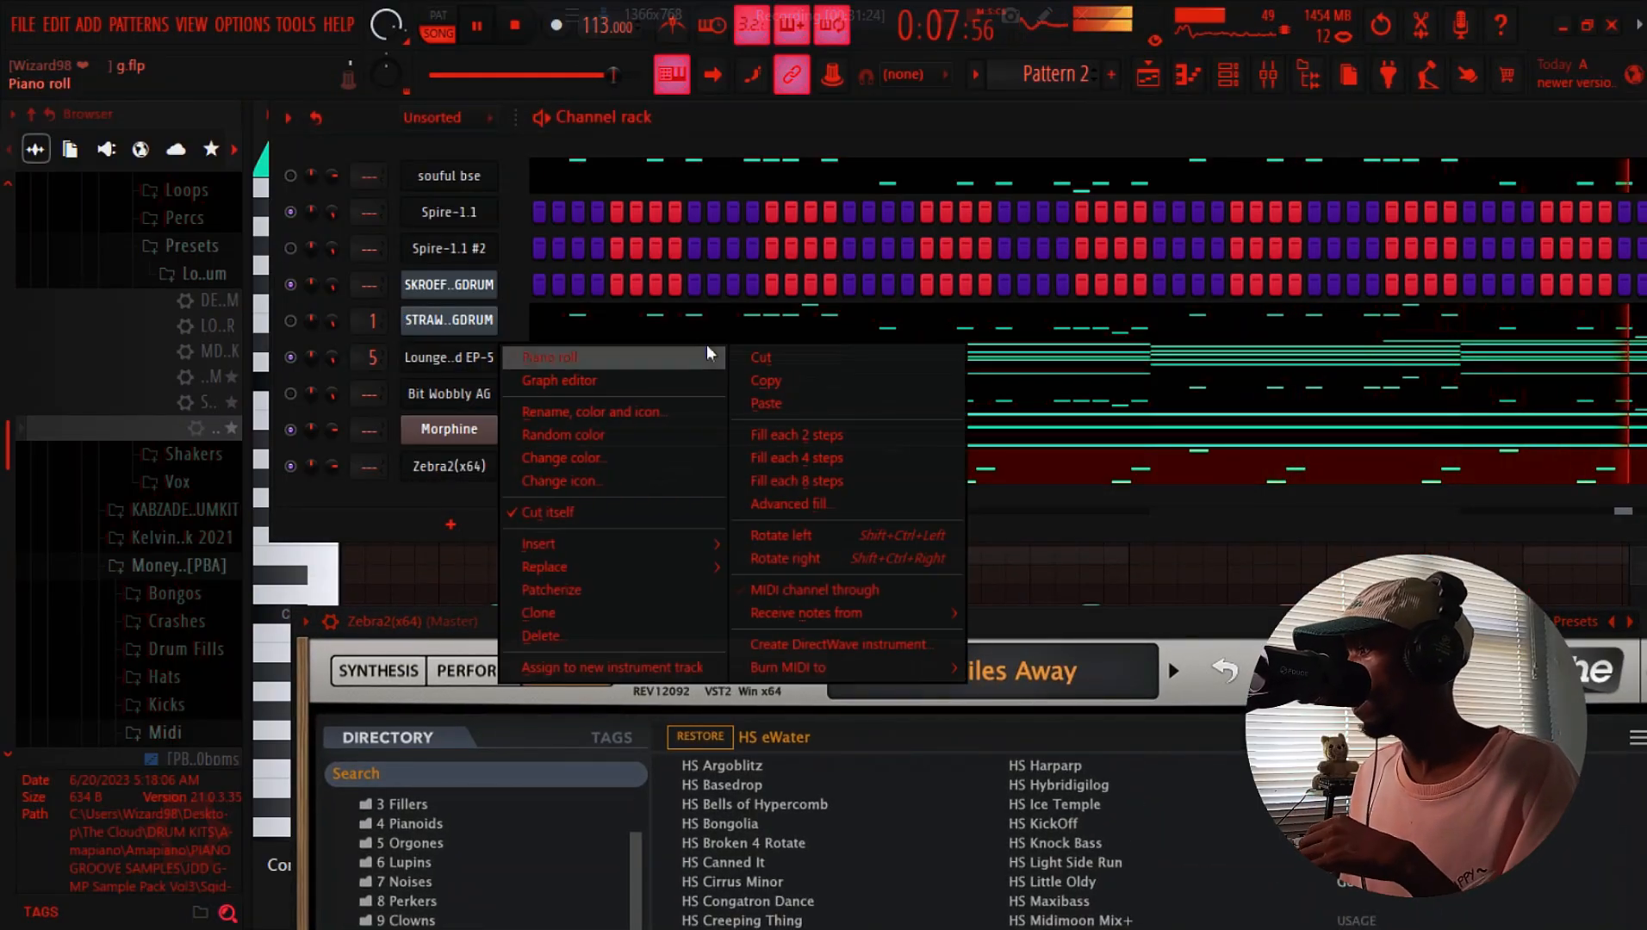
click(797, 369)
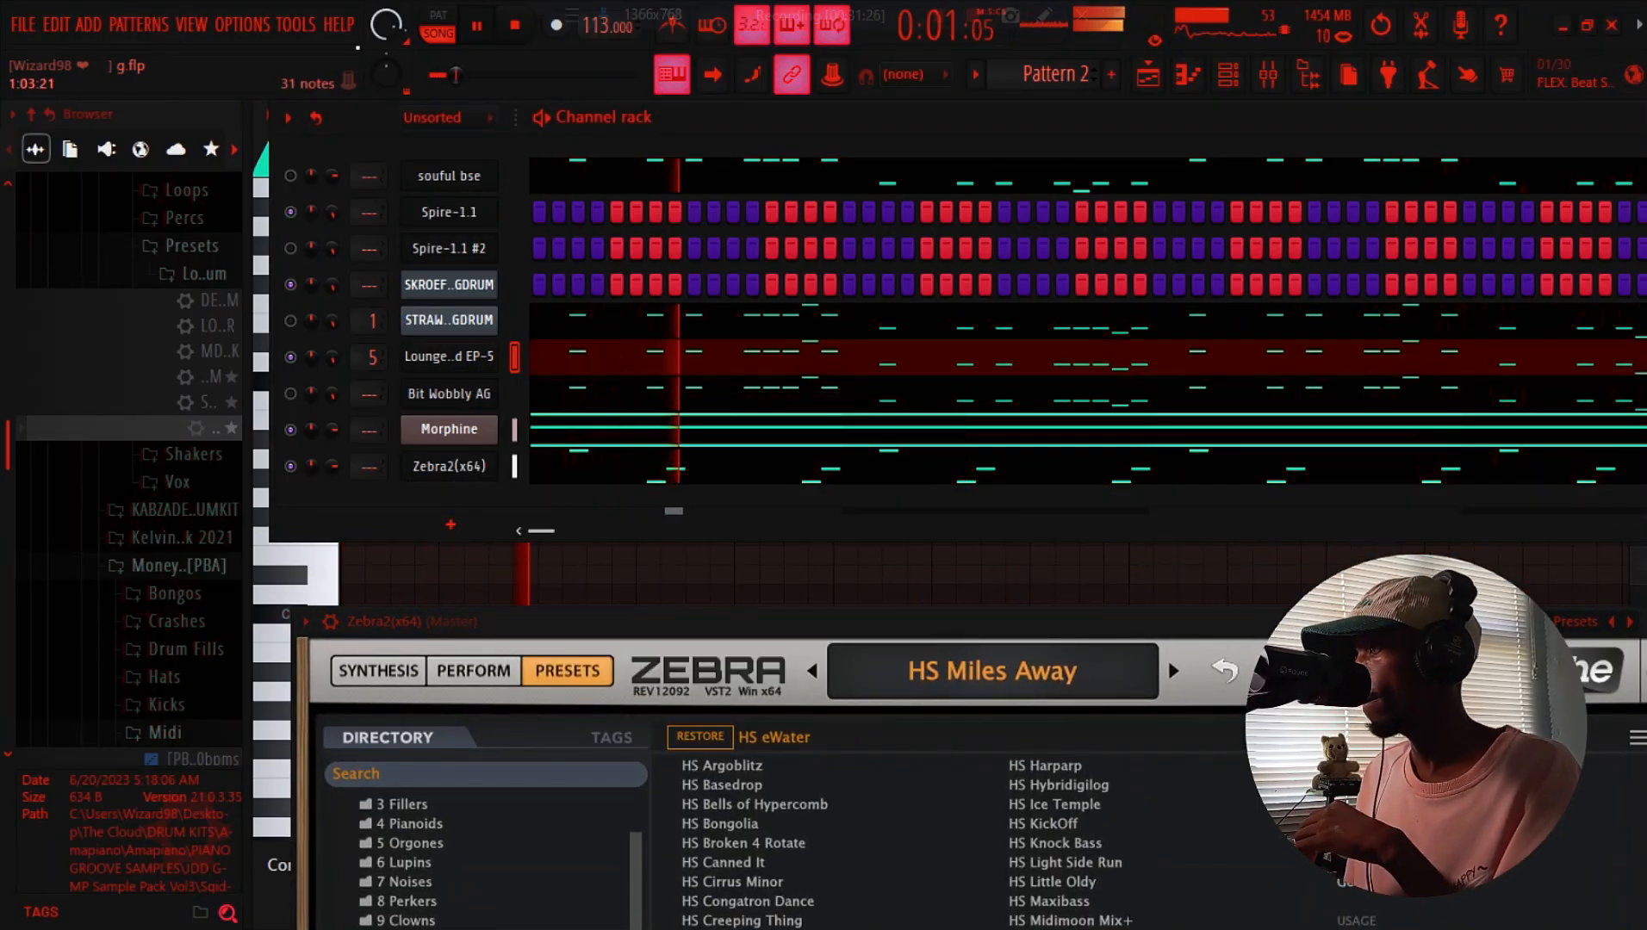
click(56, 24)
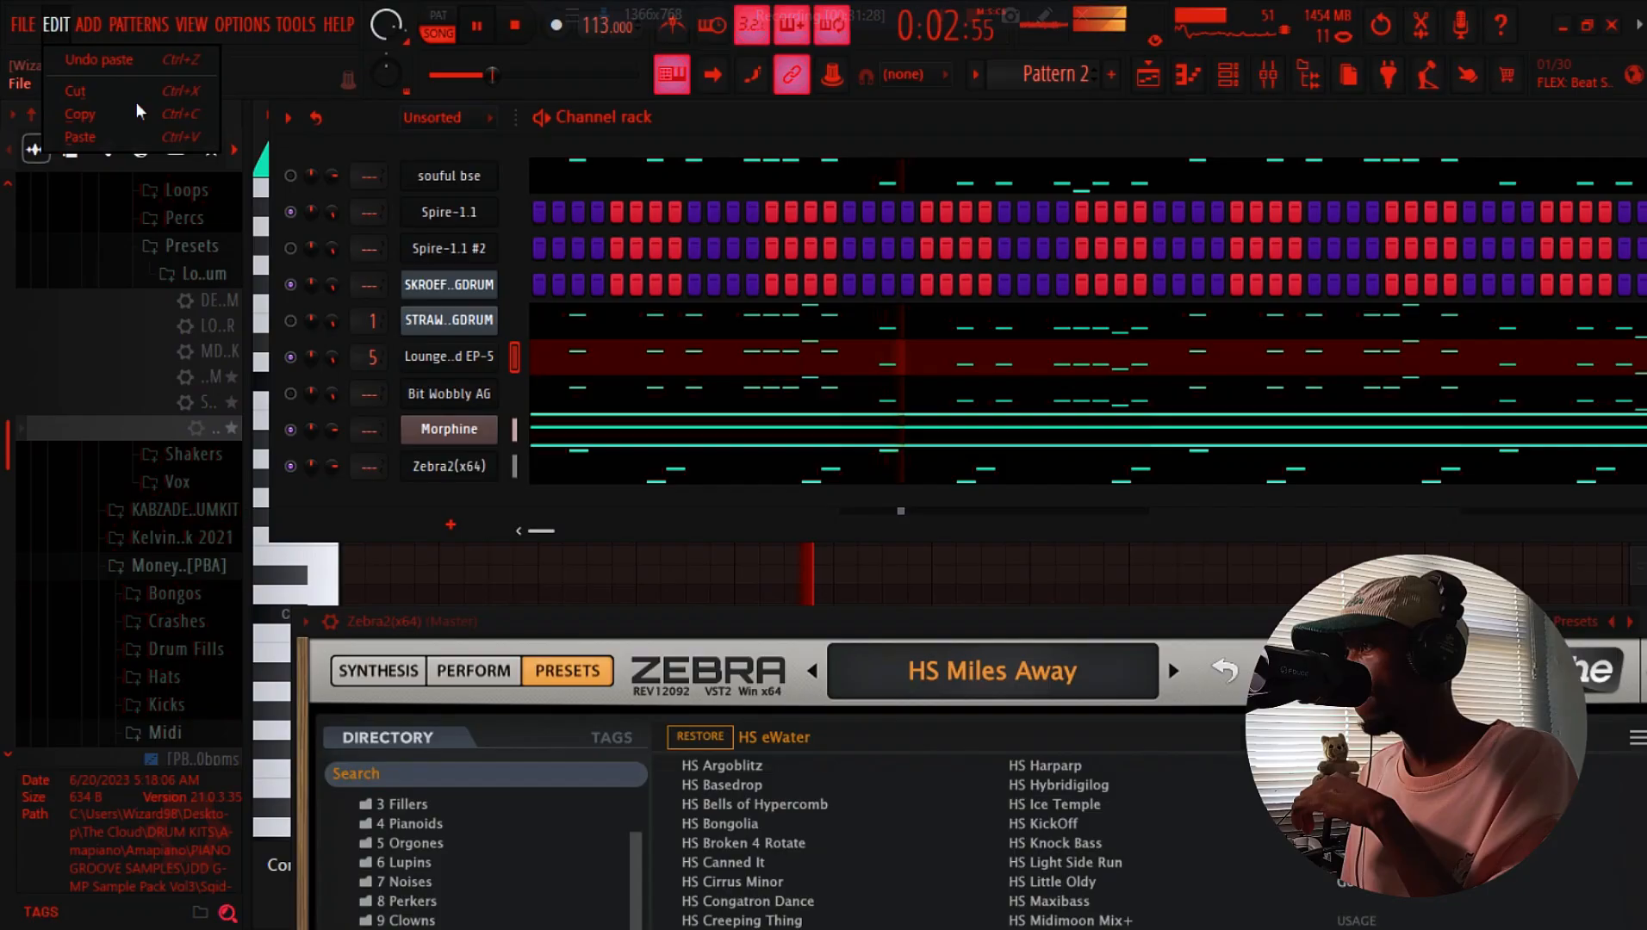
click(148, 62)
Play the song with the channel rack shifted slightly and save the project again
key(space)
drag(729, 122, 707, 117)
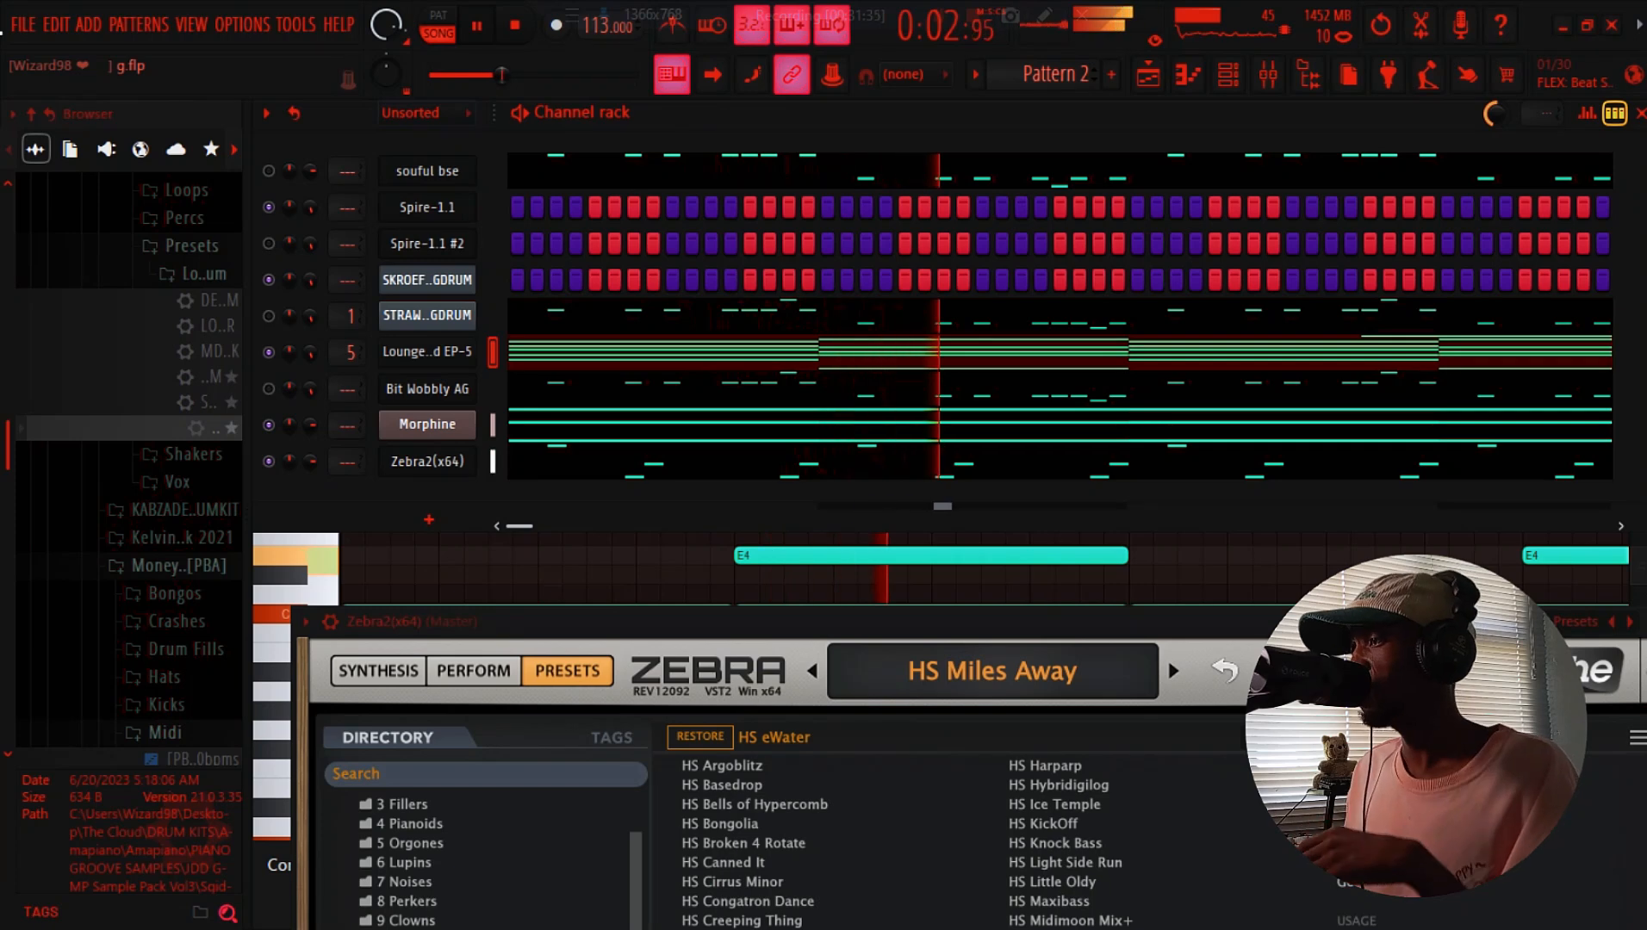
click(26, 26)
click(129, 138)
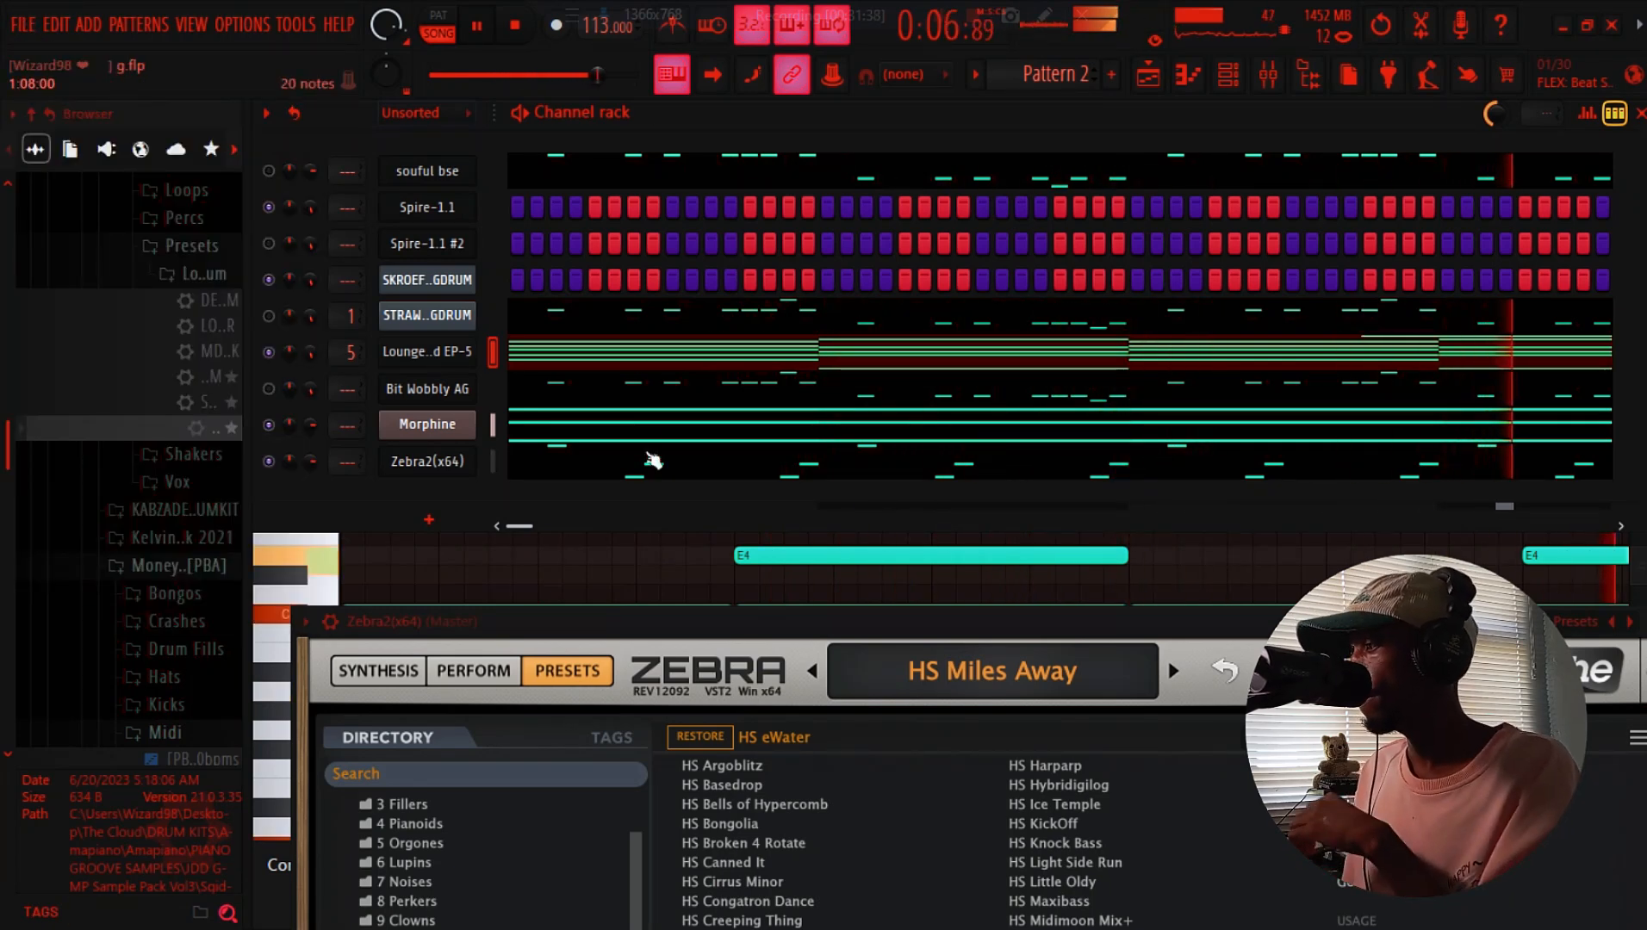
Add short G#5 notes at step 12 of bar 1 and step 3 of bar 2 in the Zebra2 piano roll
click(607, 465)
scroll(516, 495, up, 3)
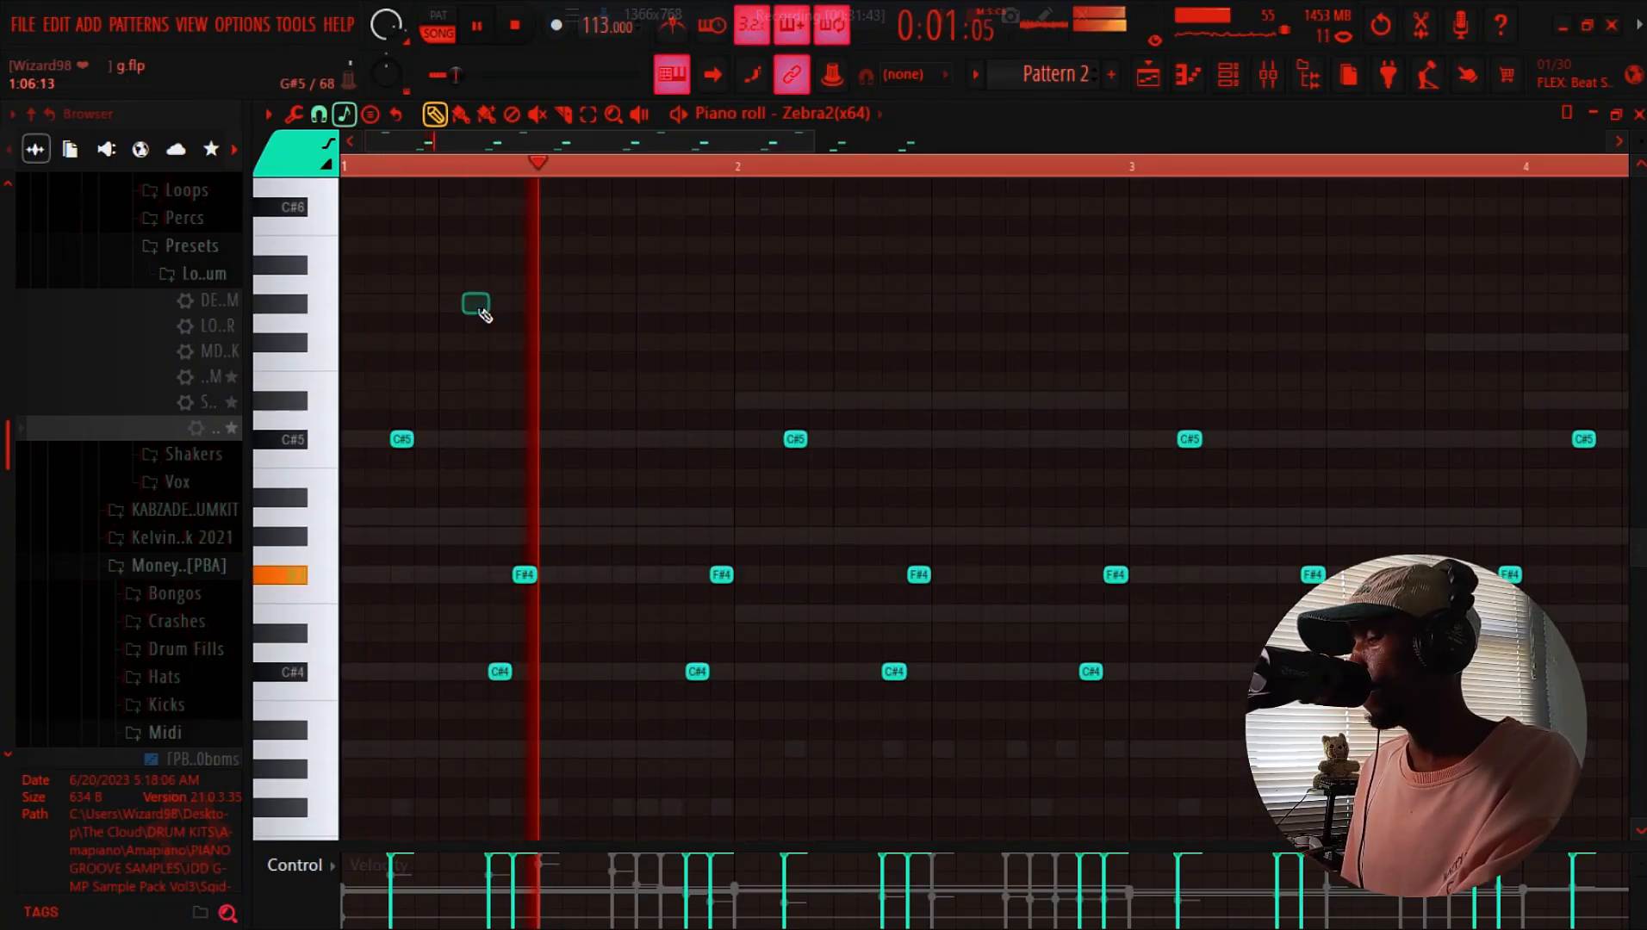
right_click(475, 305)
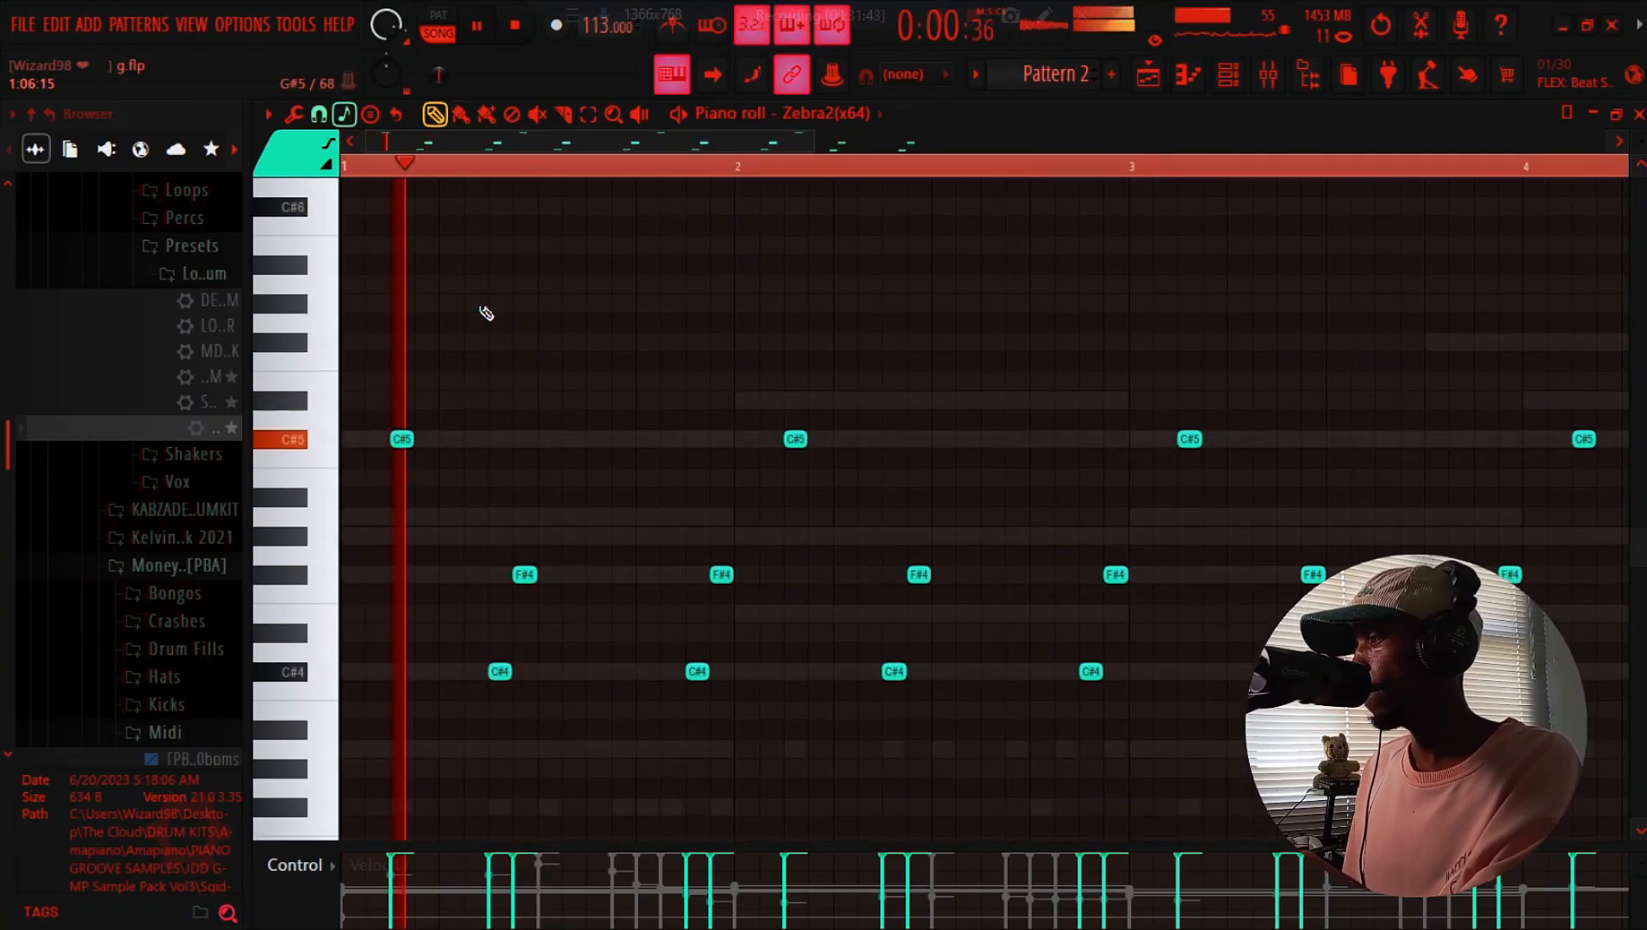
click(595, 304)
right_click(599, 304)
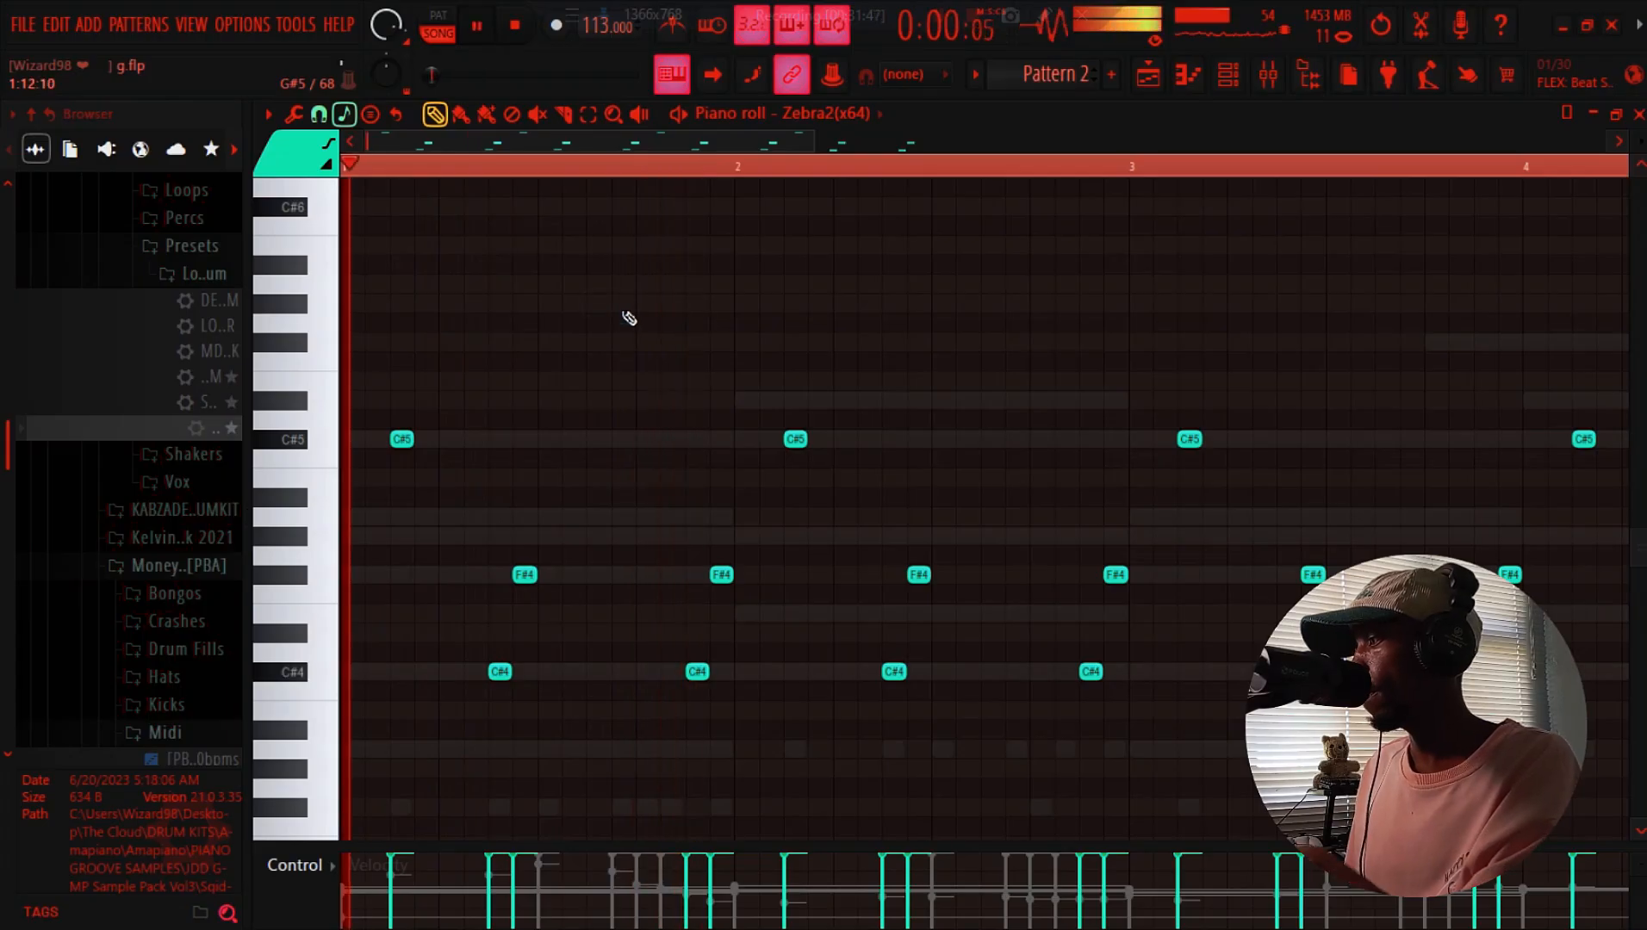
click(624, 304)
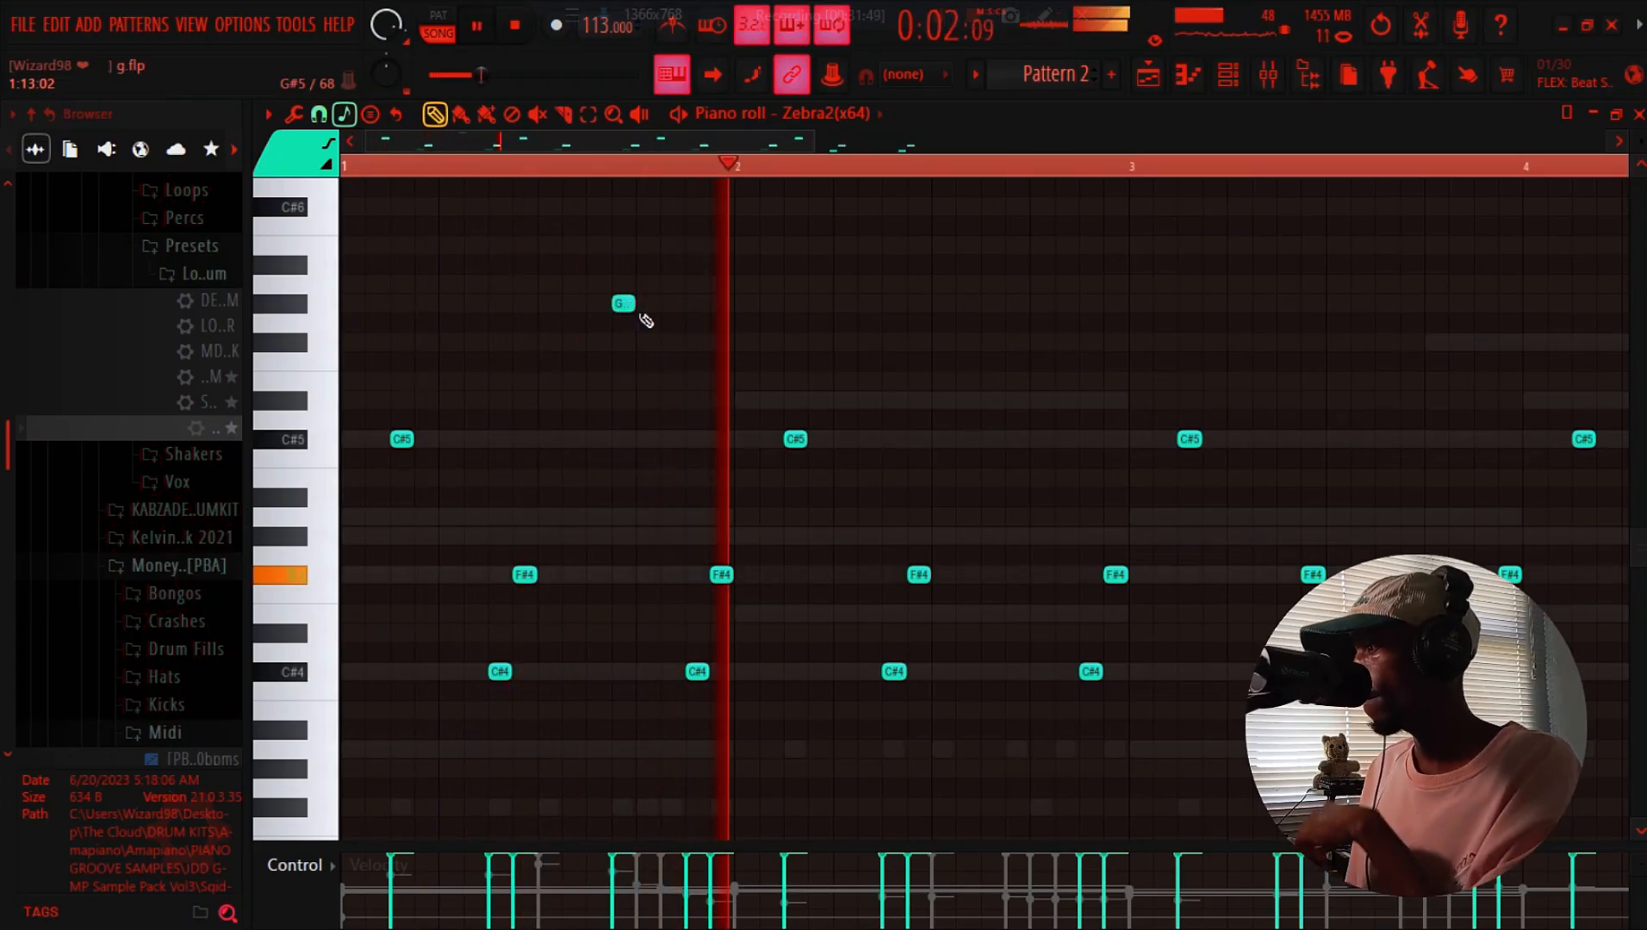
click(795, 304)
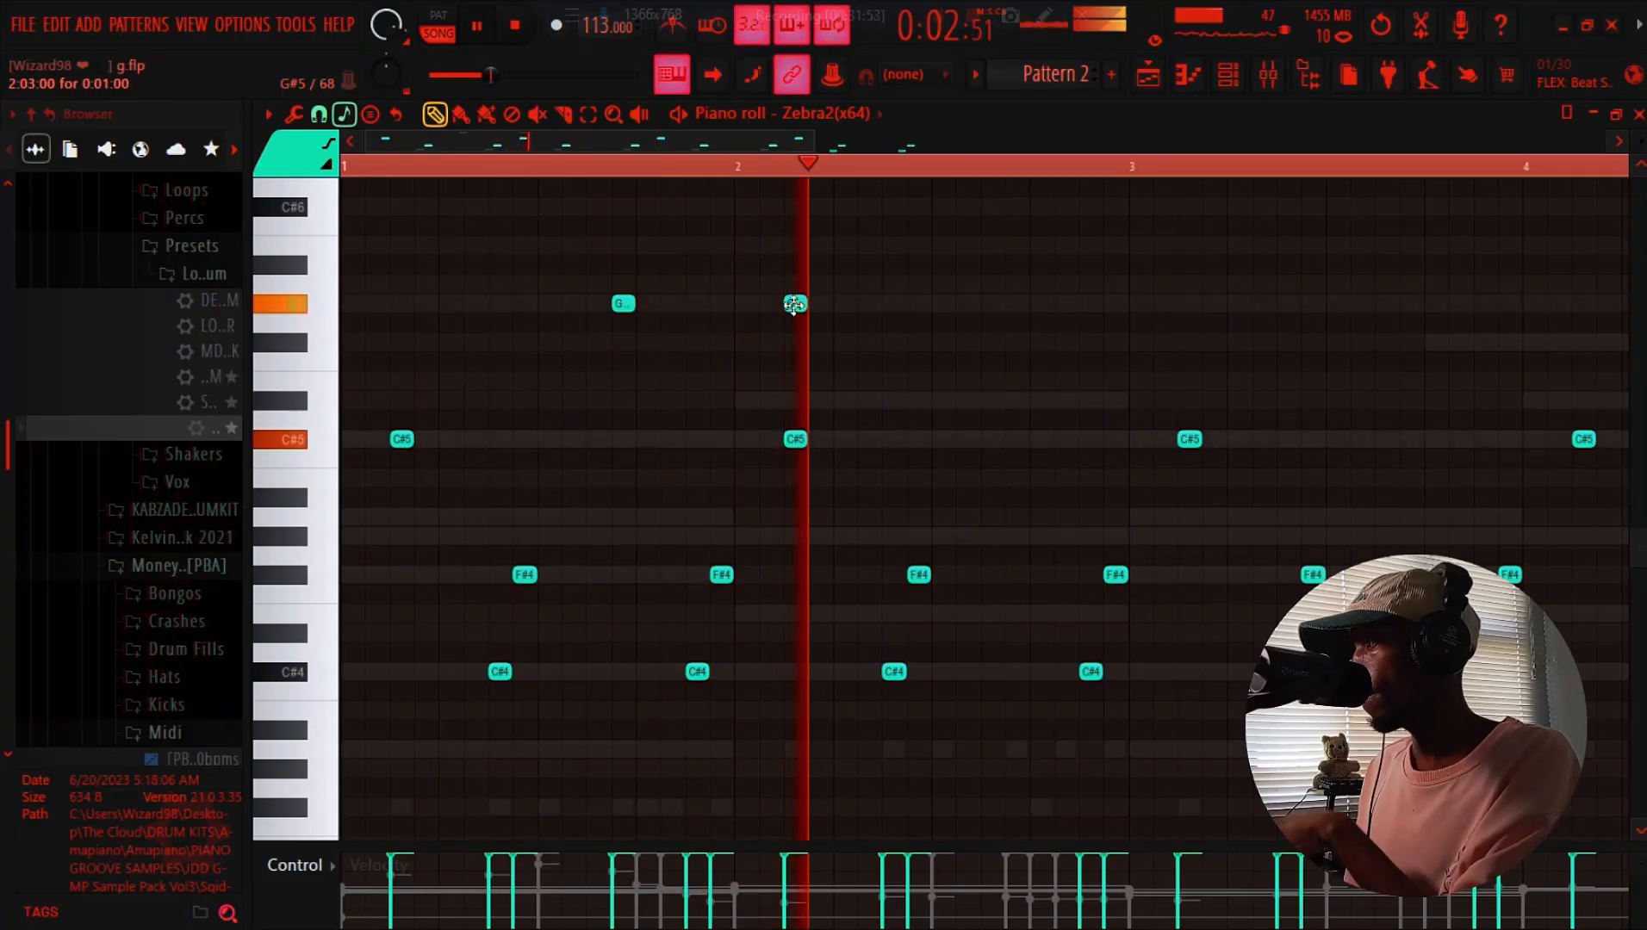
Add short G#5 notes at step 12 of bars 2 and 3 in the Zebra2 piano roll
click(987, 304)
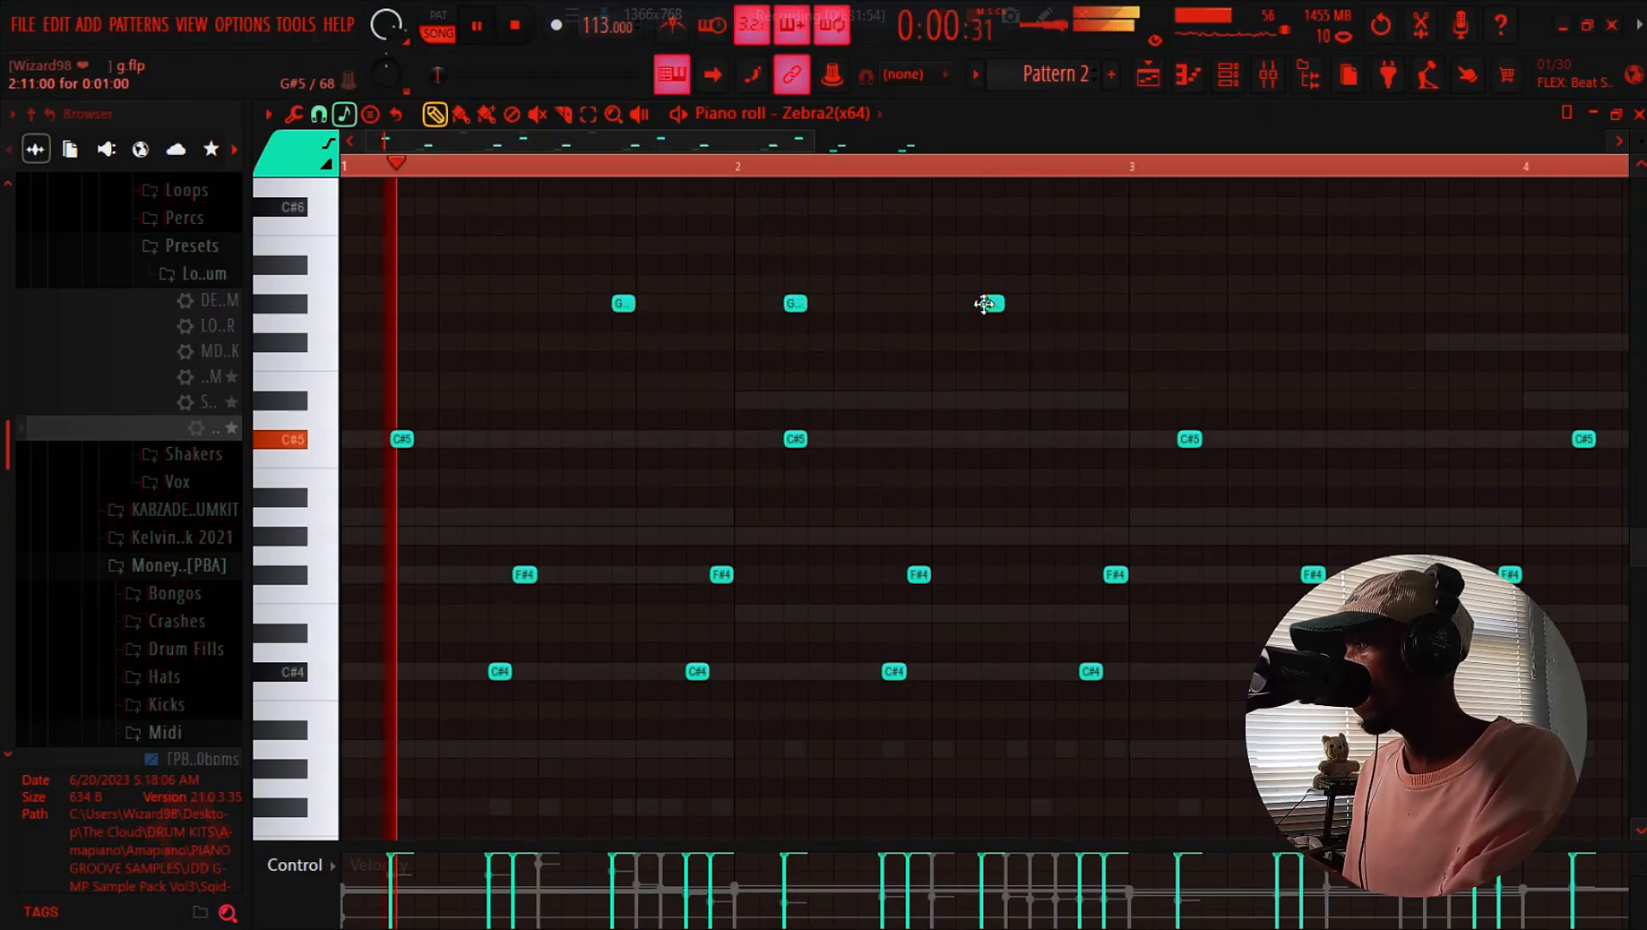
drag(984, 304, 1017, 303)
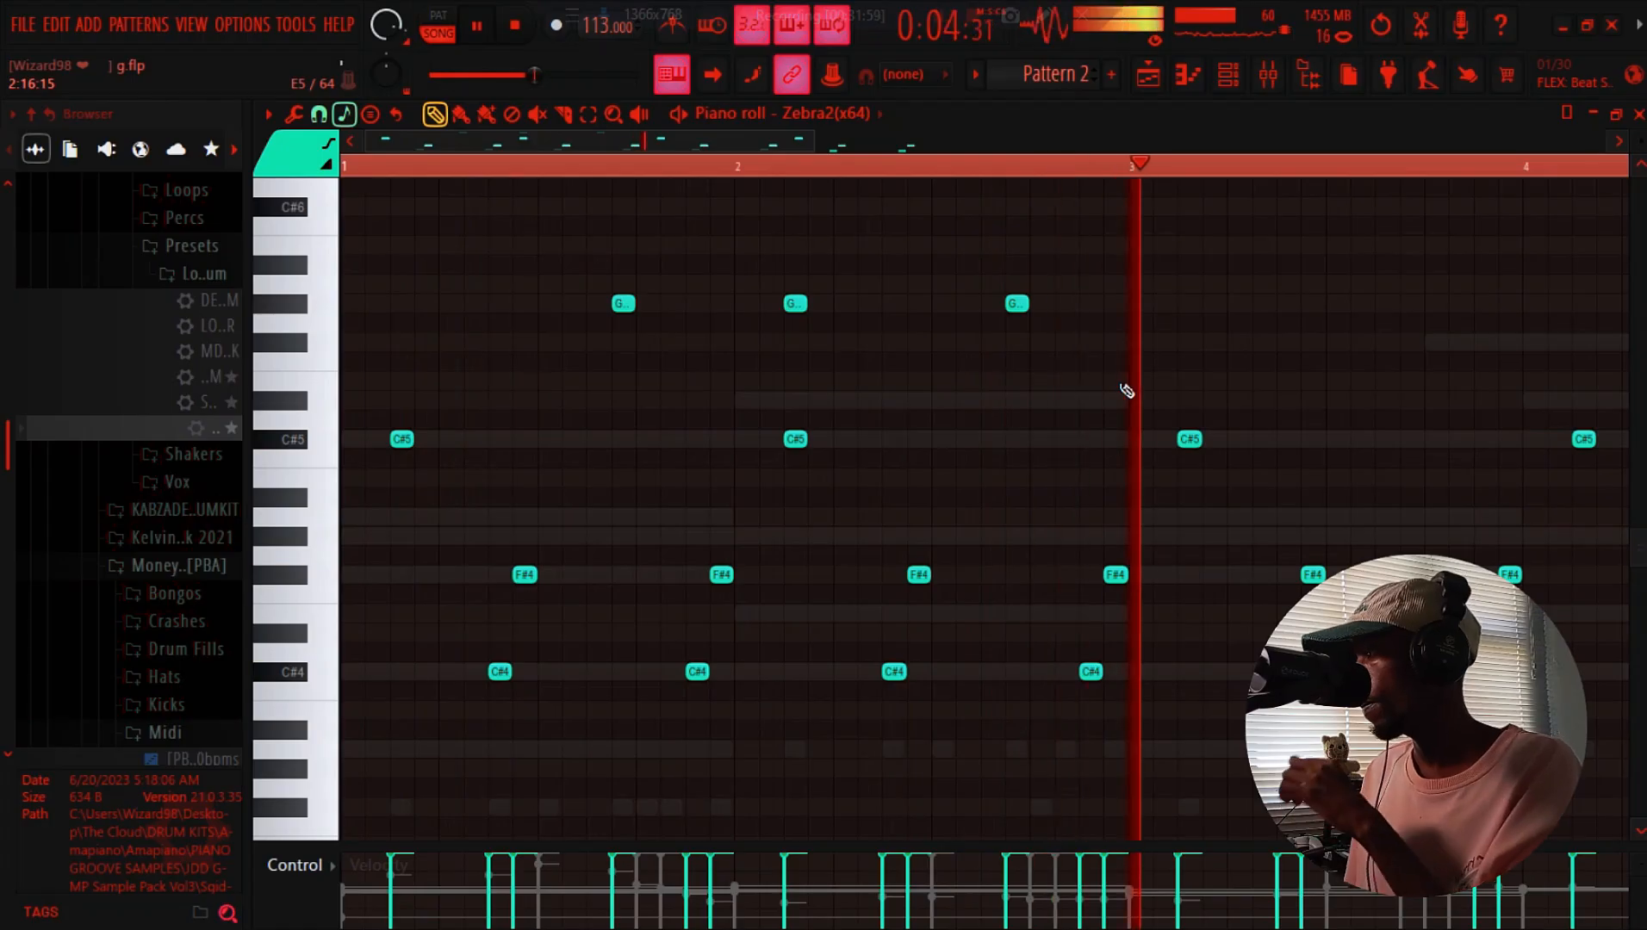
key(space)
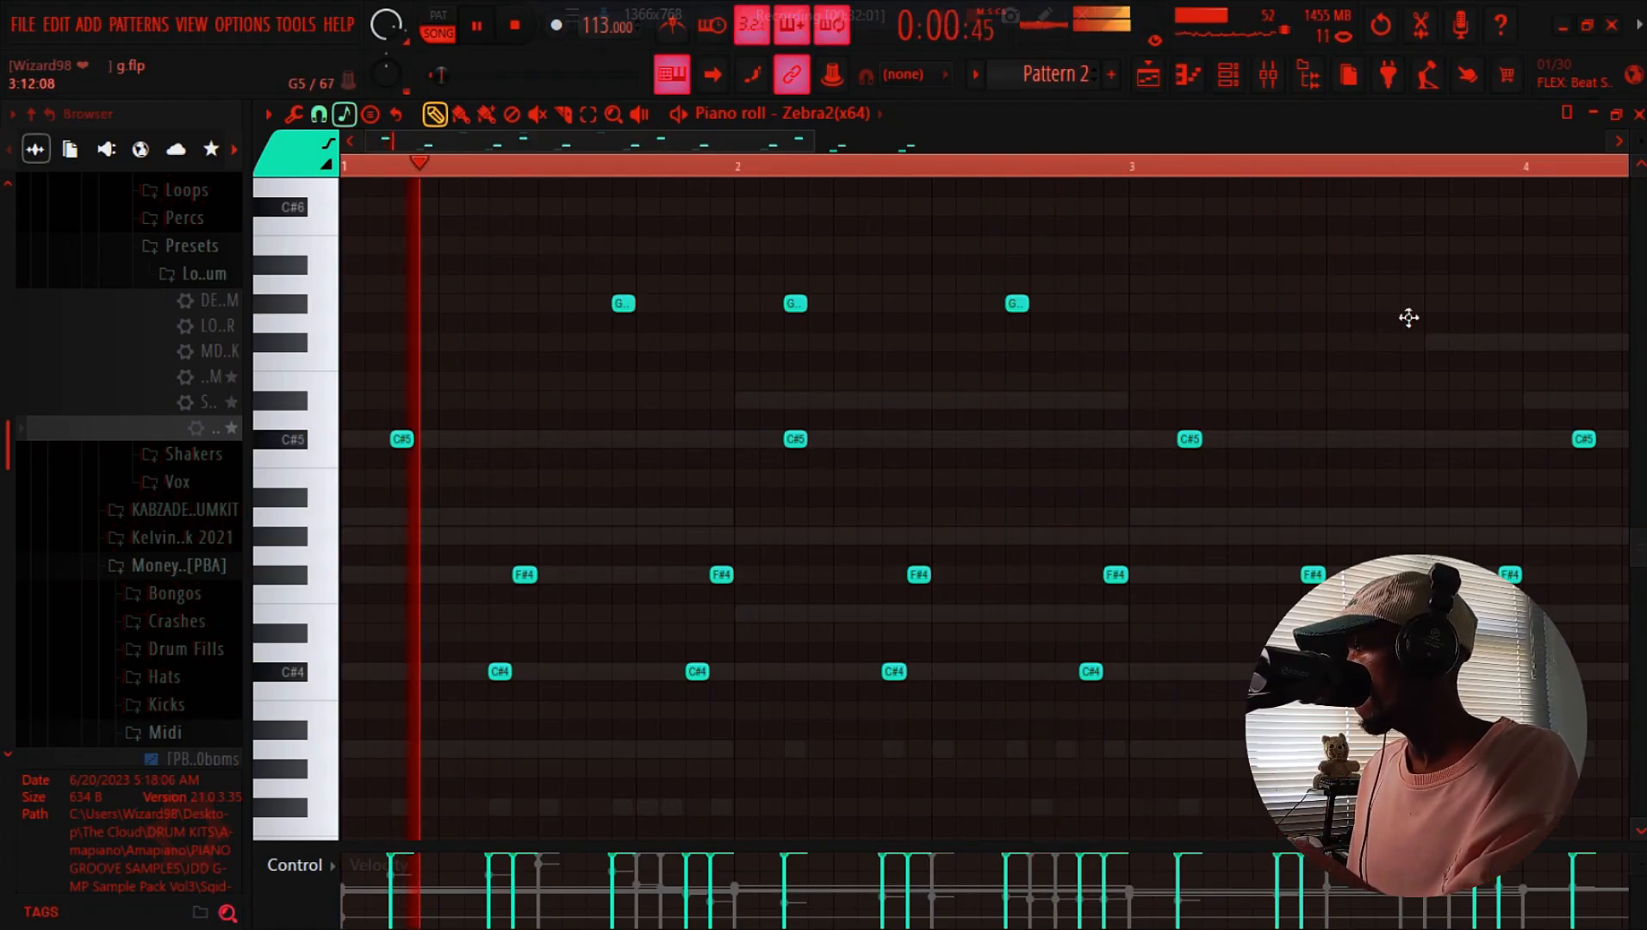
click(1411, 303)
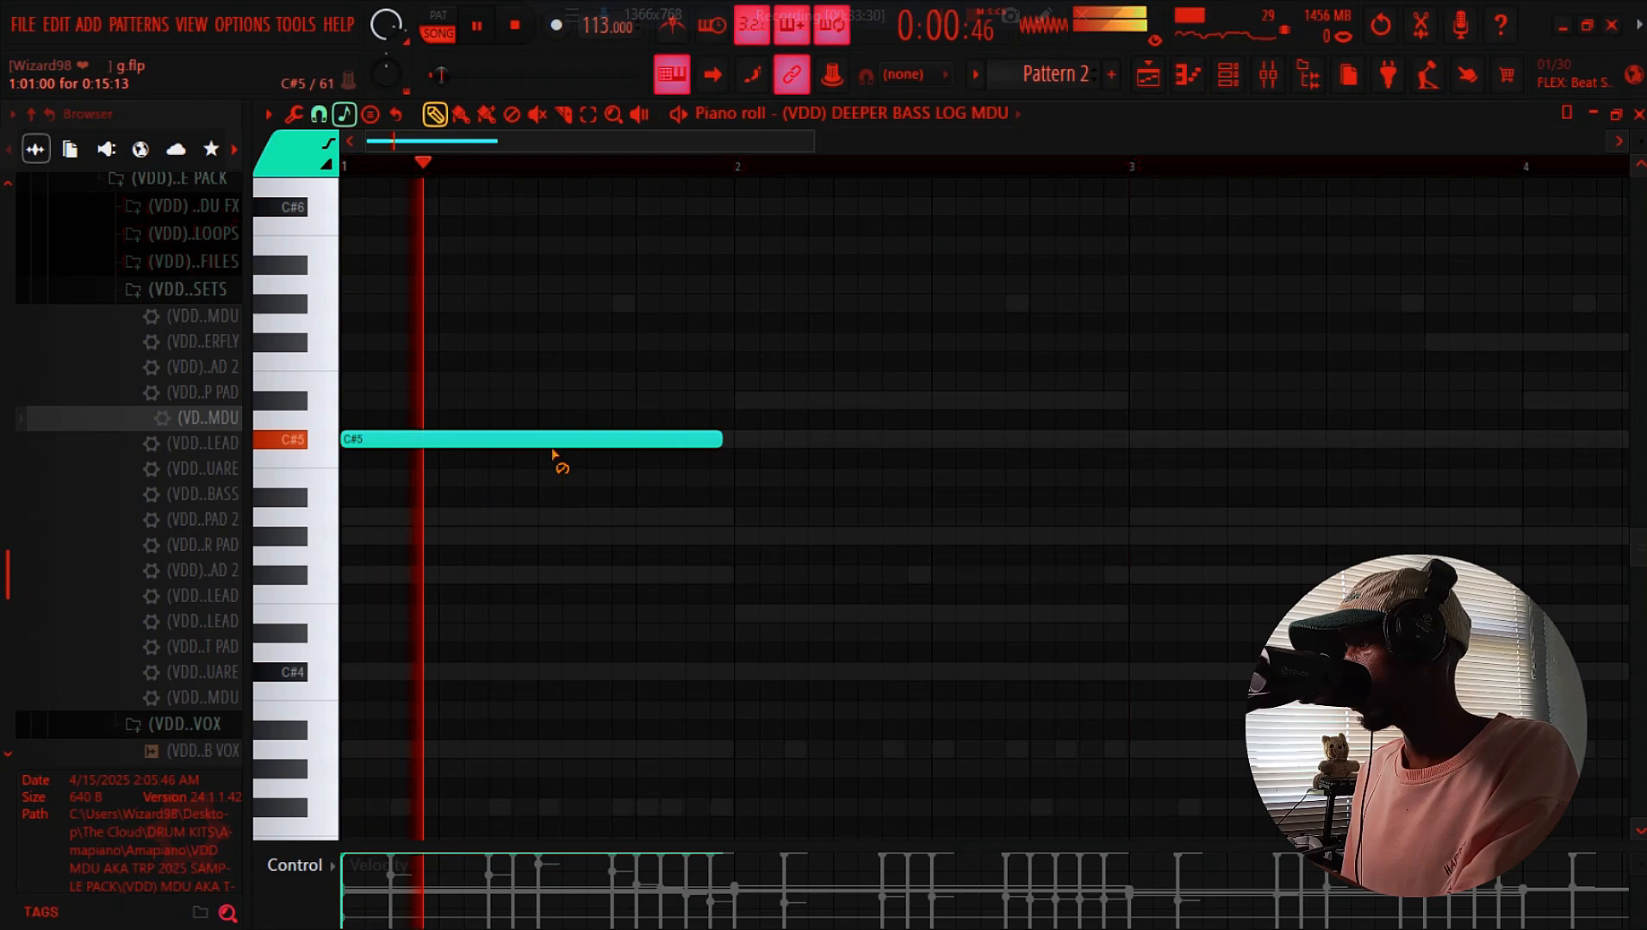
Replace the long C#5 note in the DEEPER BASS LOG MDU piano roll with an A3 note at the start of bar 1
right_click(553, 447)
key(space)
scroll(405, 517, down, 5)
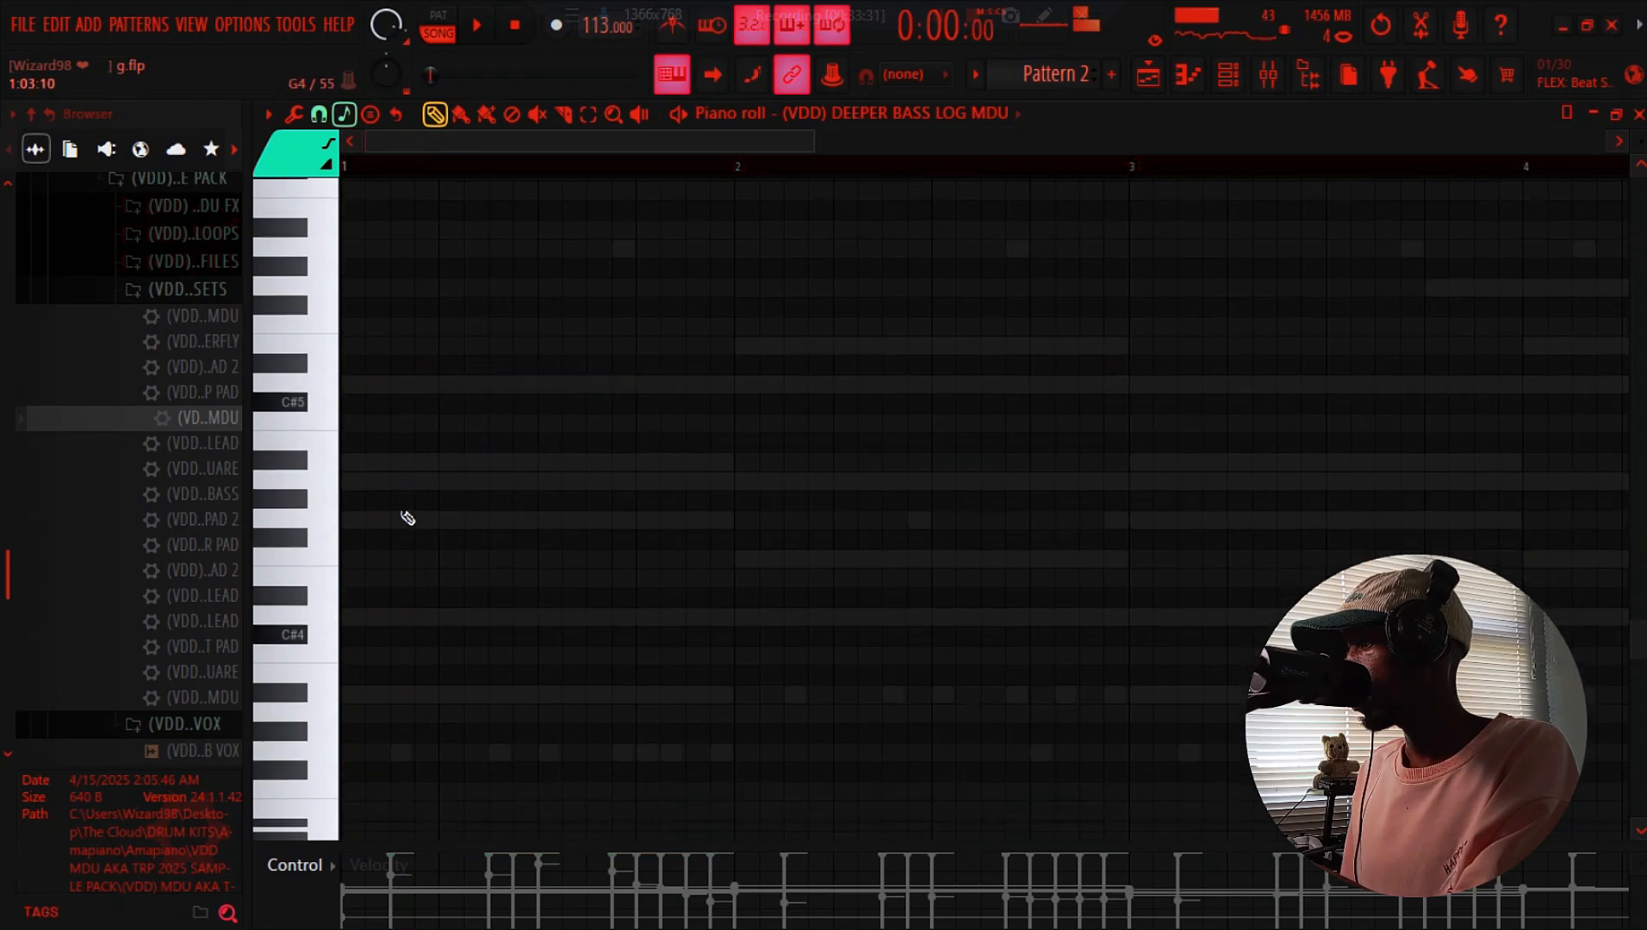
click(380, 458)
key(space)
key(space)
key(space)
drag(396, 457, 372, 458)
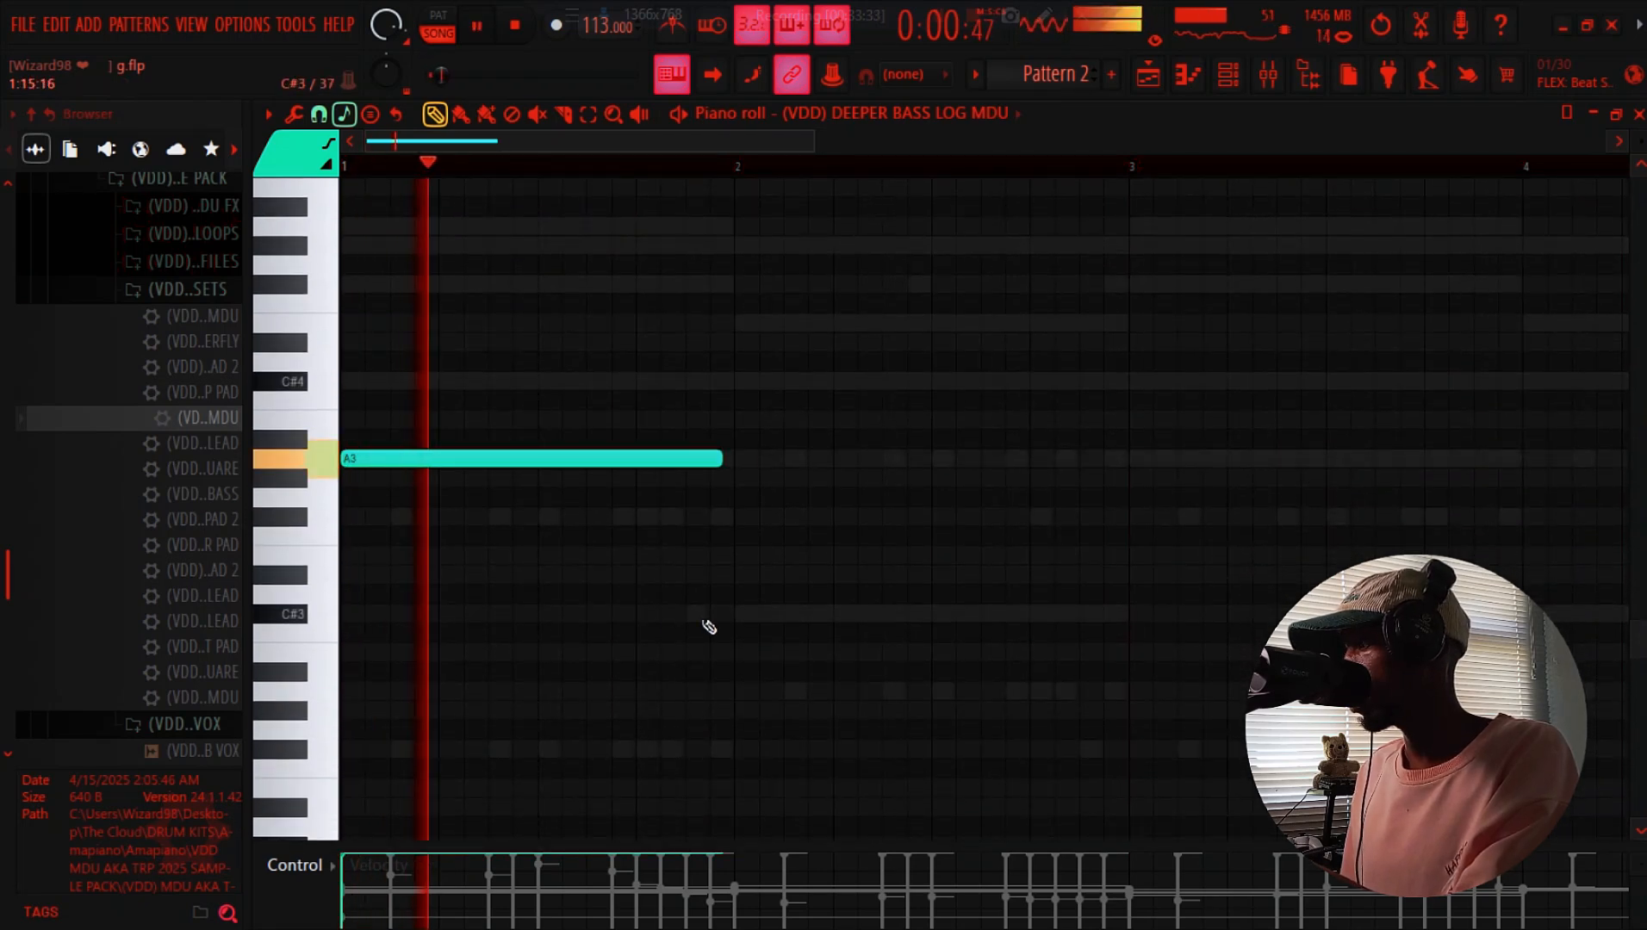
Add long C#3 notes in bars 2 and 4 and an A3 in bar 3, and transpose the bass line up an octave
click(739, 613)
click(1140, 462)
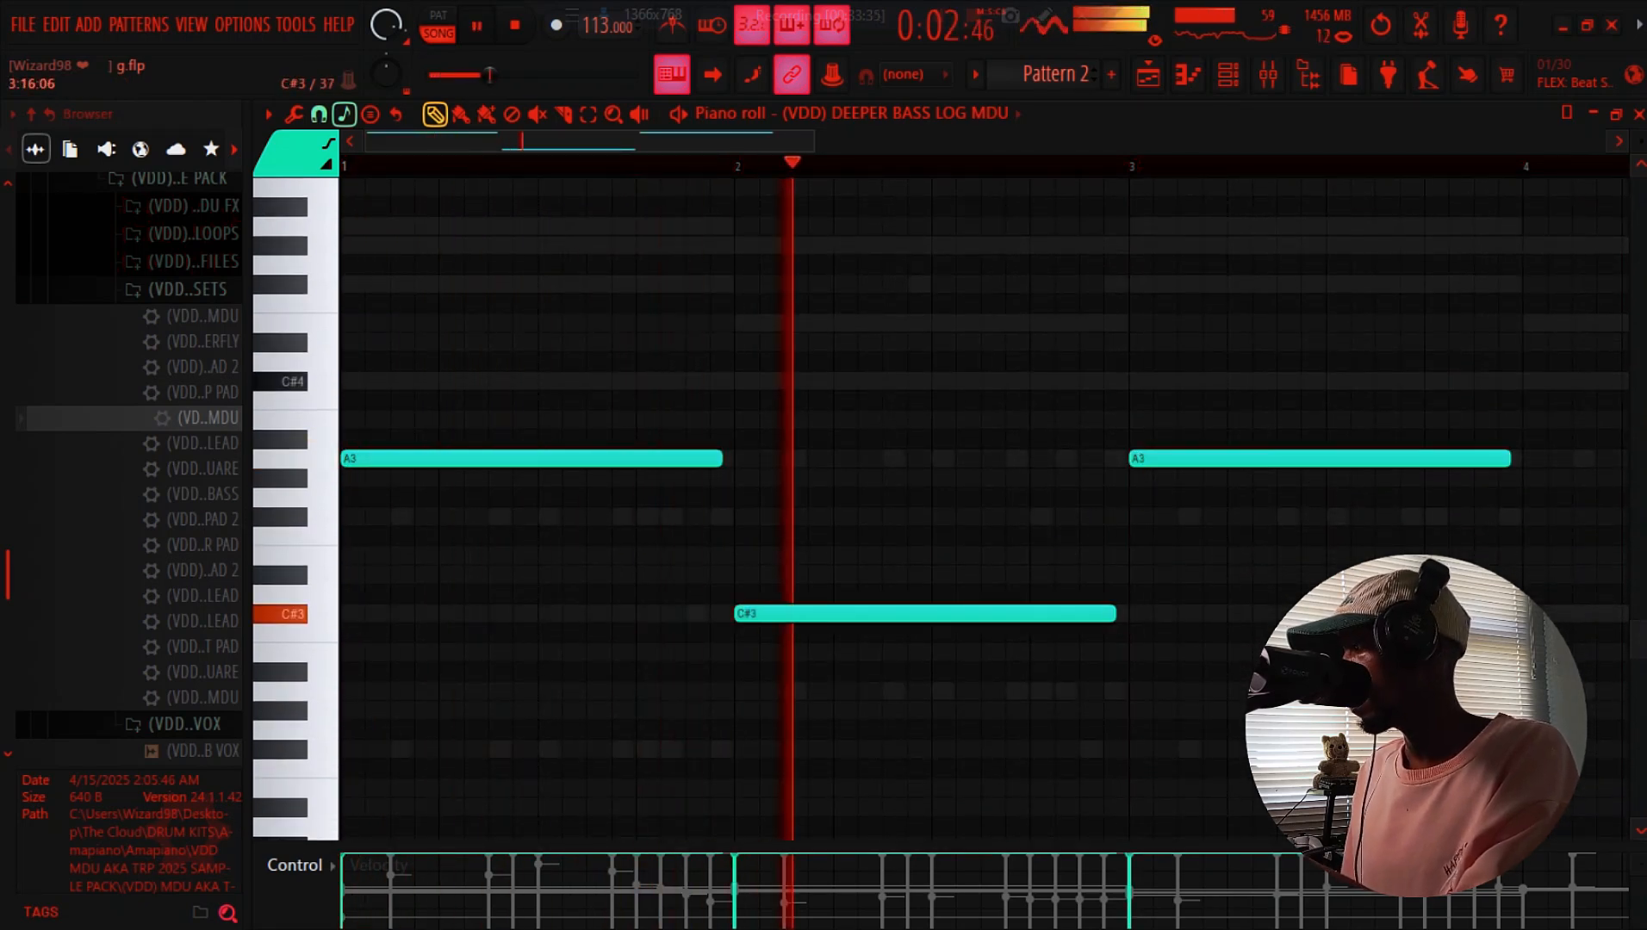
click(1533, 613)
key(ctrl+Up)
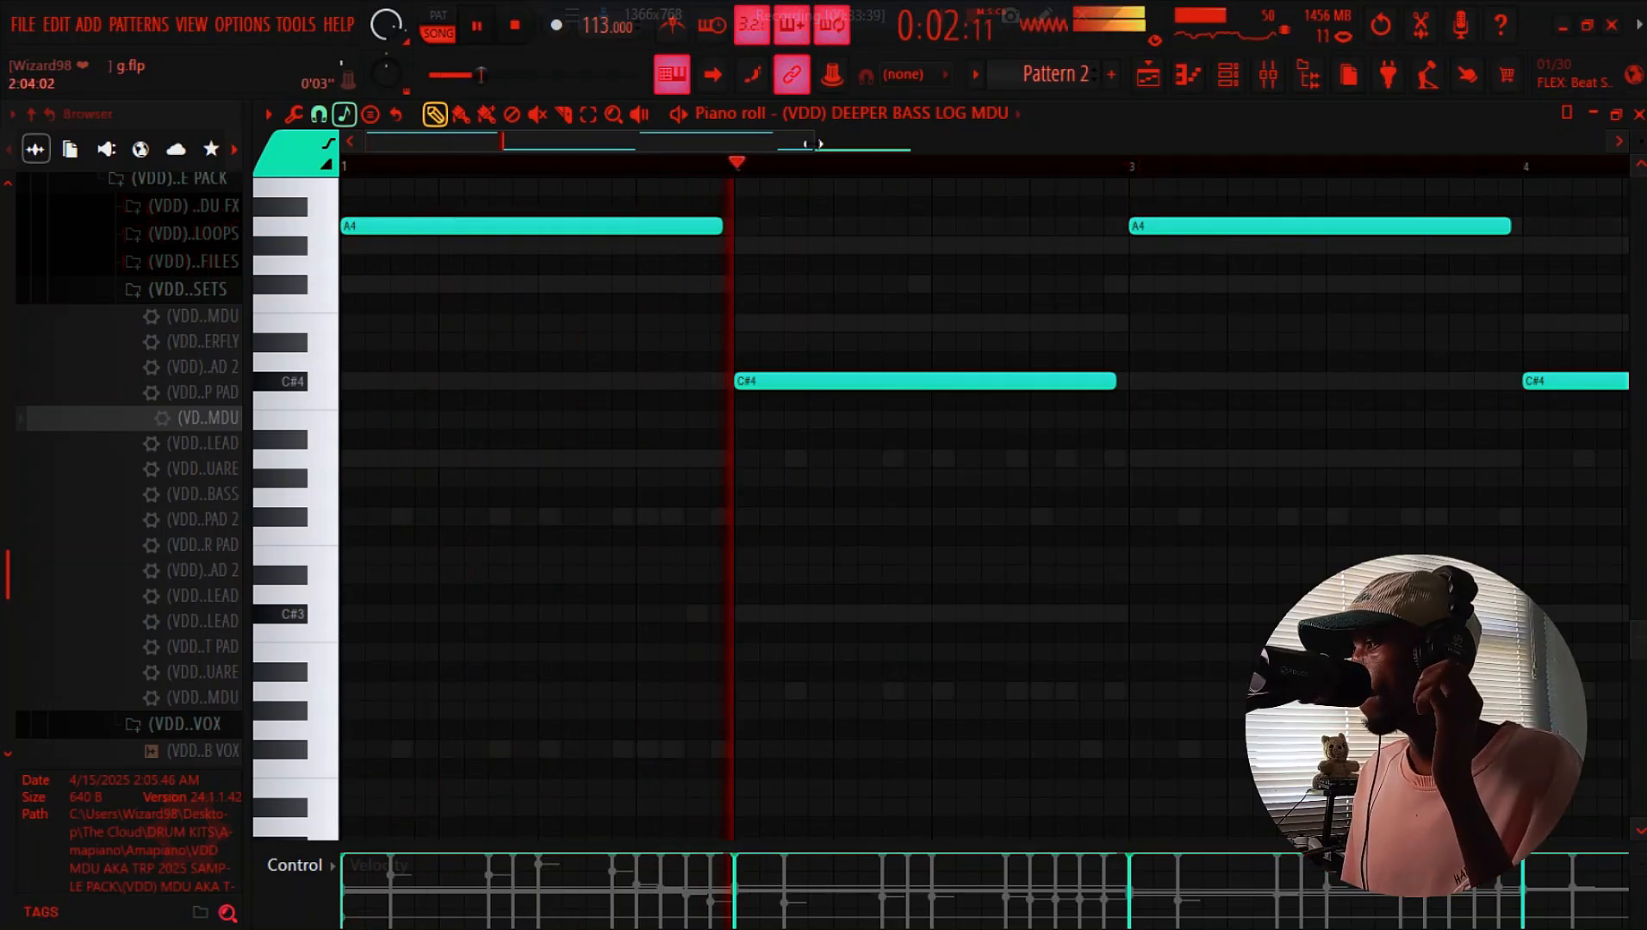
Extend the first A4 note to the end of bar 1 and stop playback
drag(814, 144, 1124, 217)
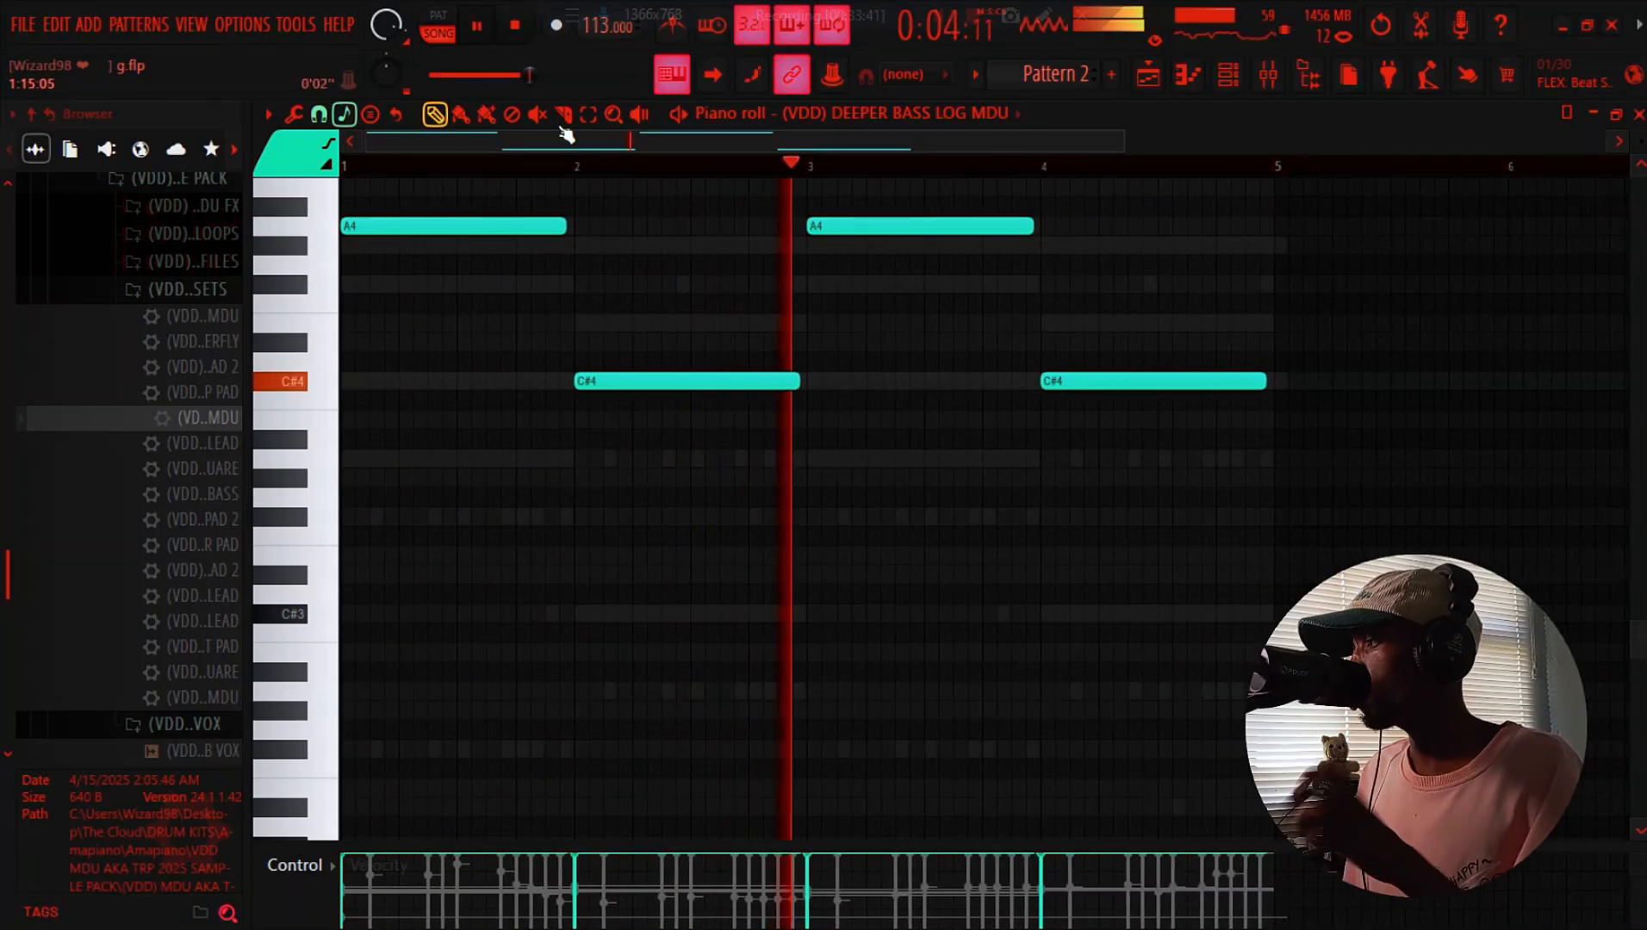
key(b)
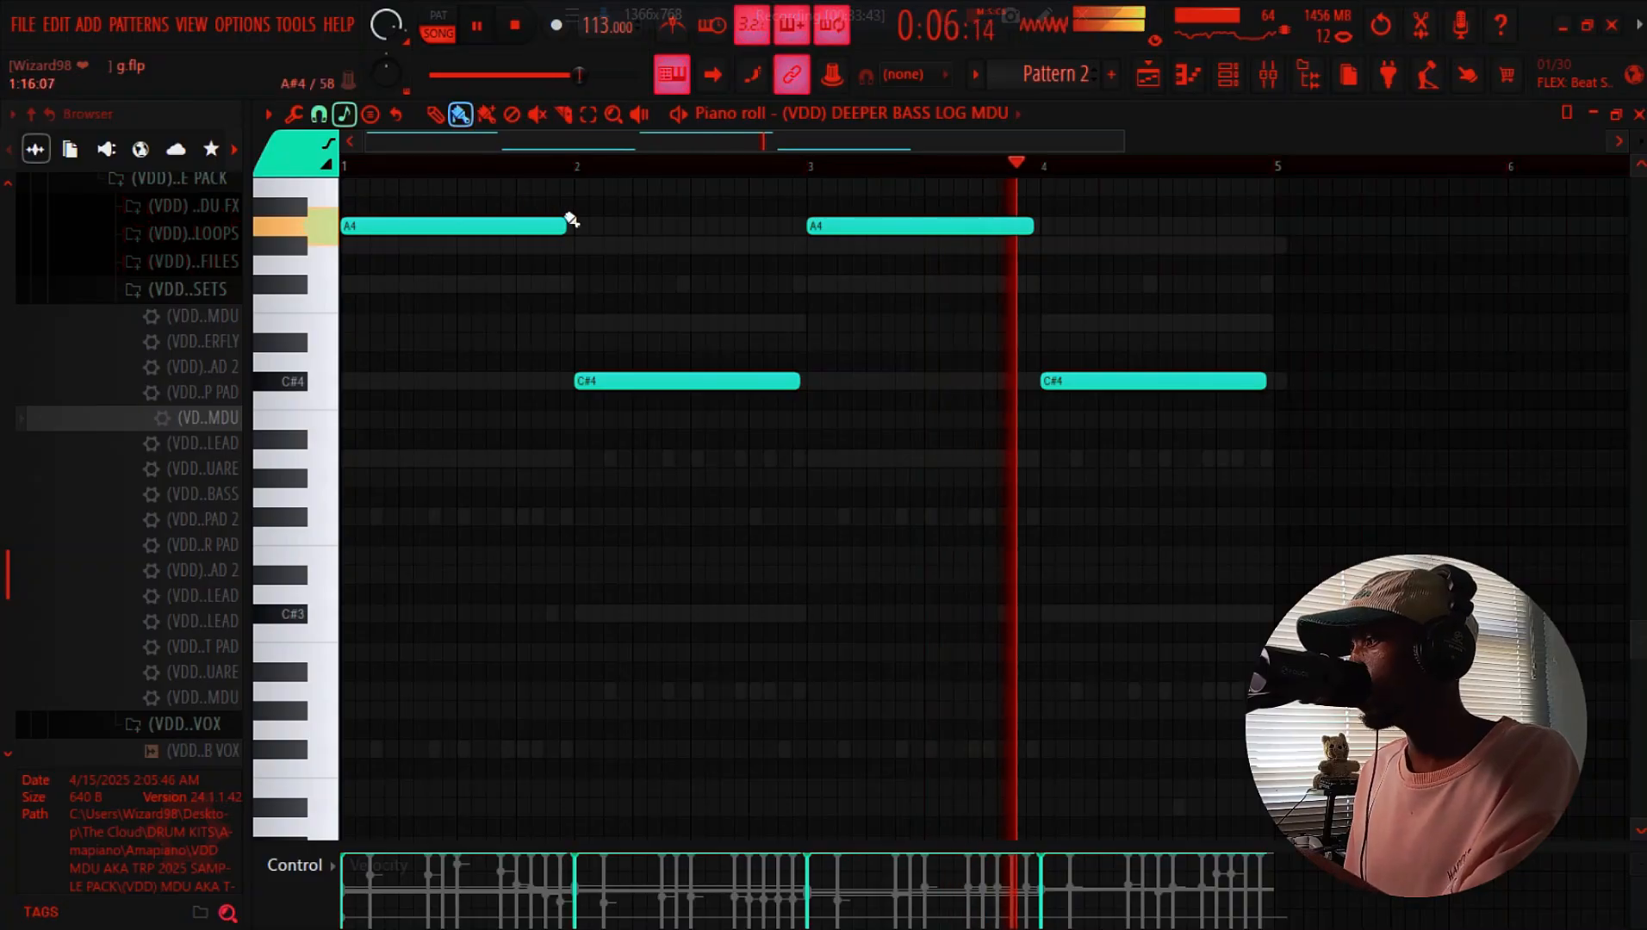
drag(570, 220, 594, 178)
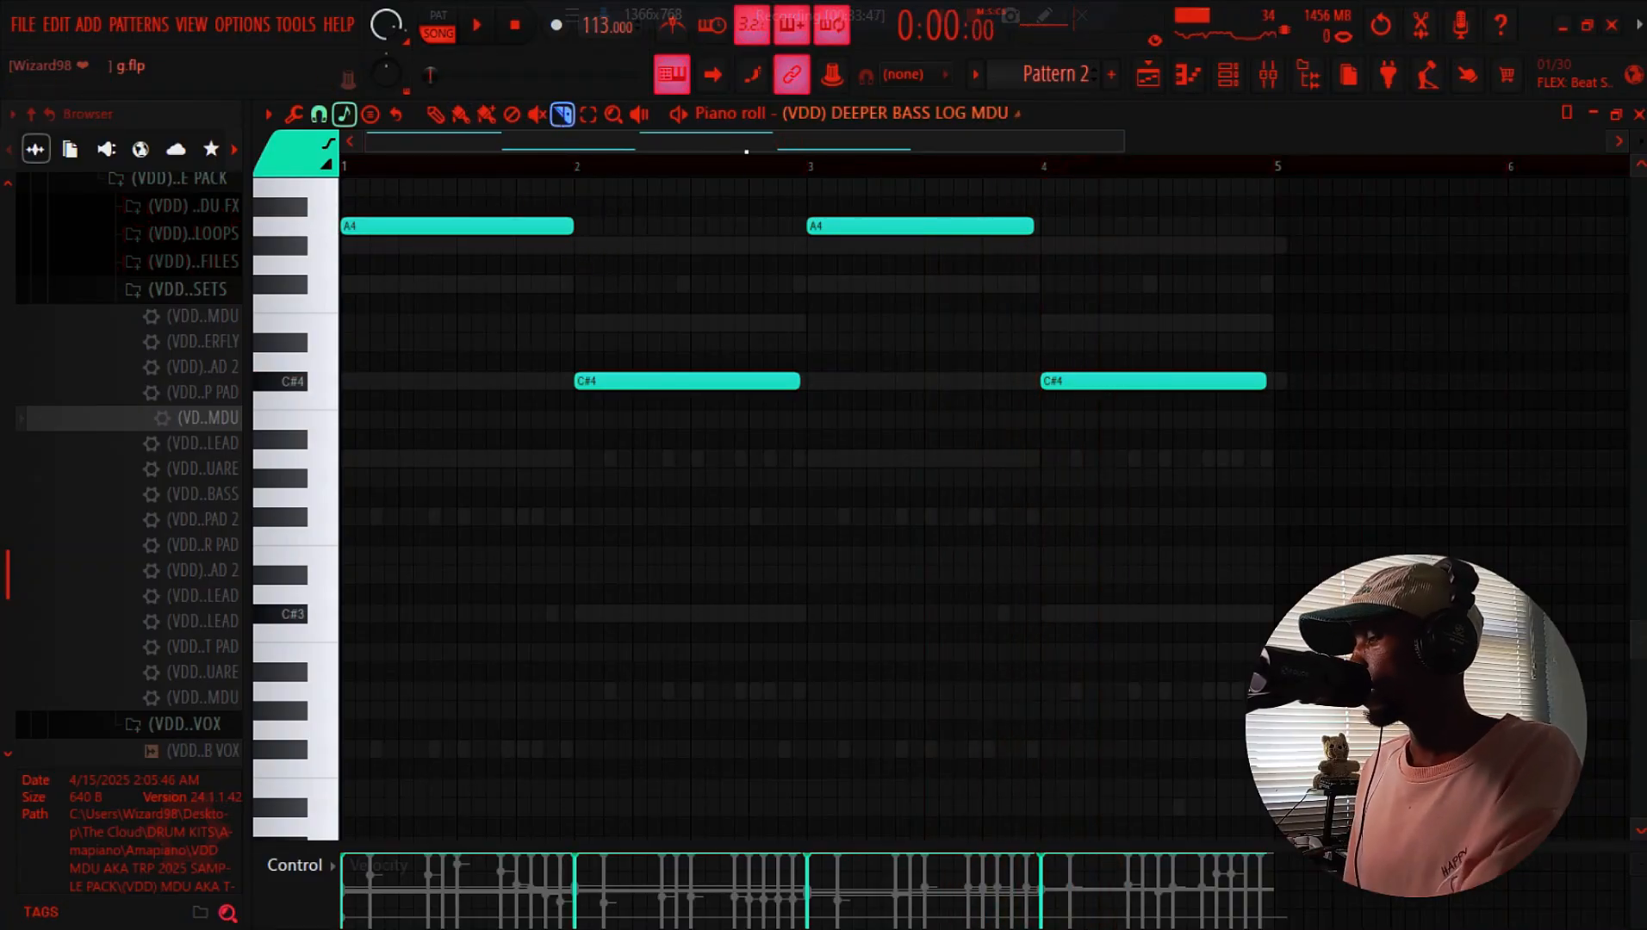
key(space)
scroll(867, 354, up, 3)
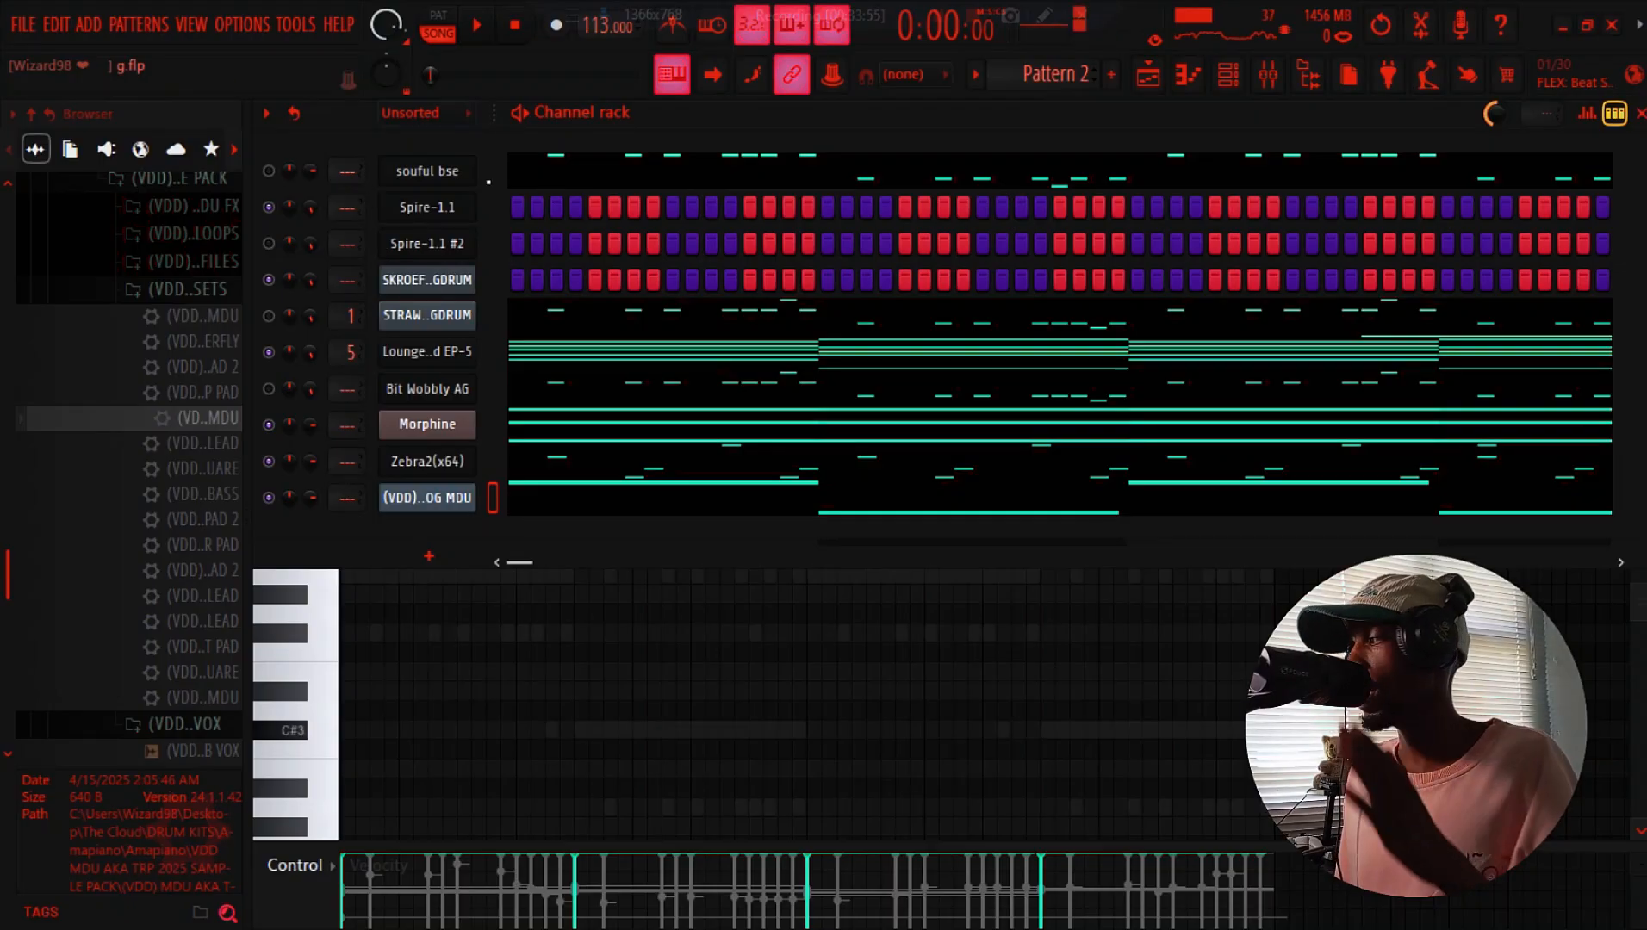
Check the mixer and play the song with the channel rack in view
click(1267, 76)
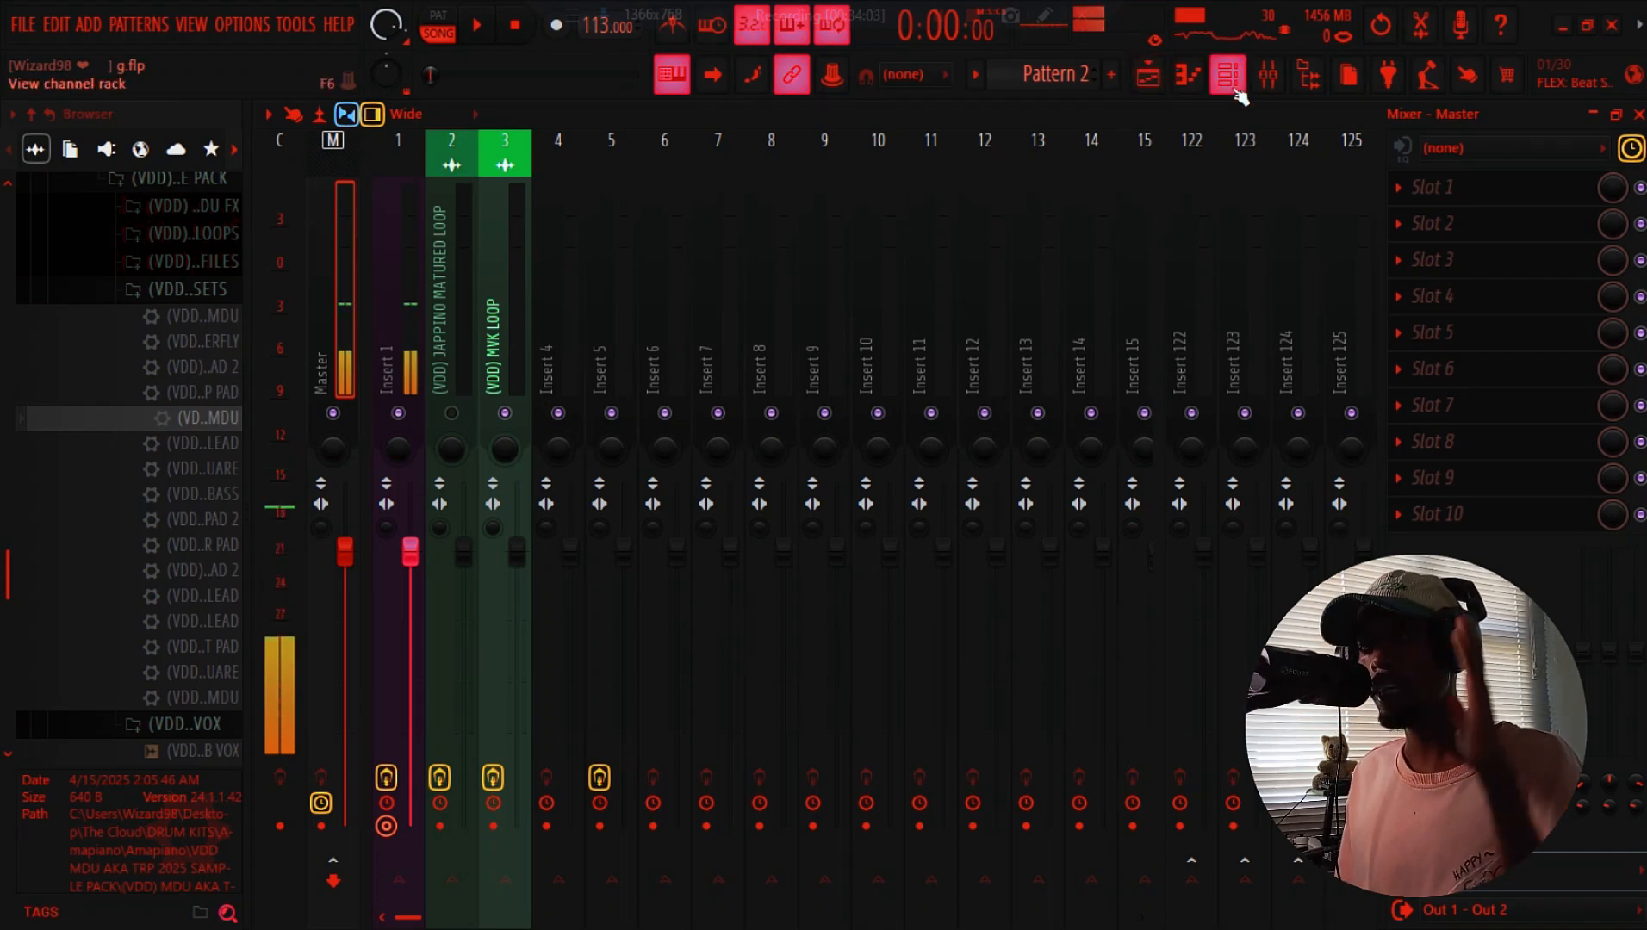
click(1237, 91)
click(1237, 92)
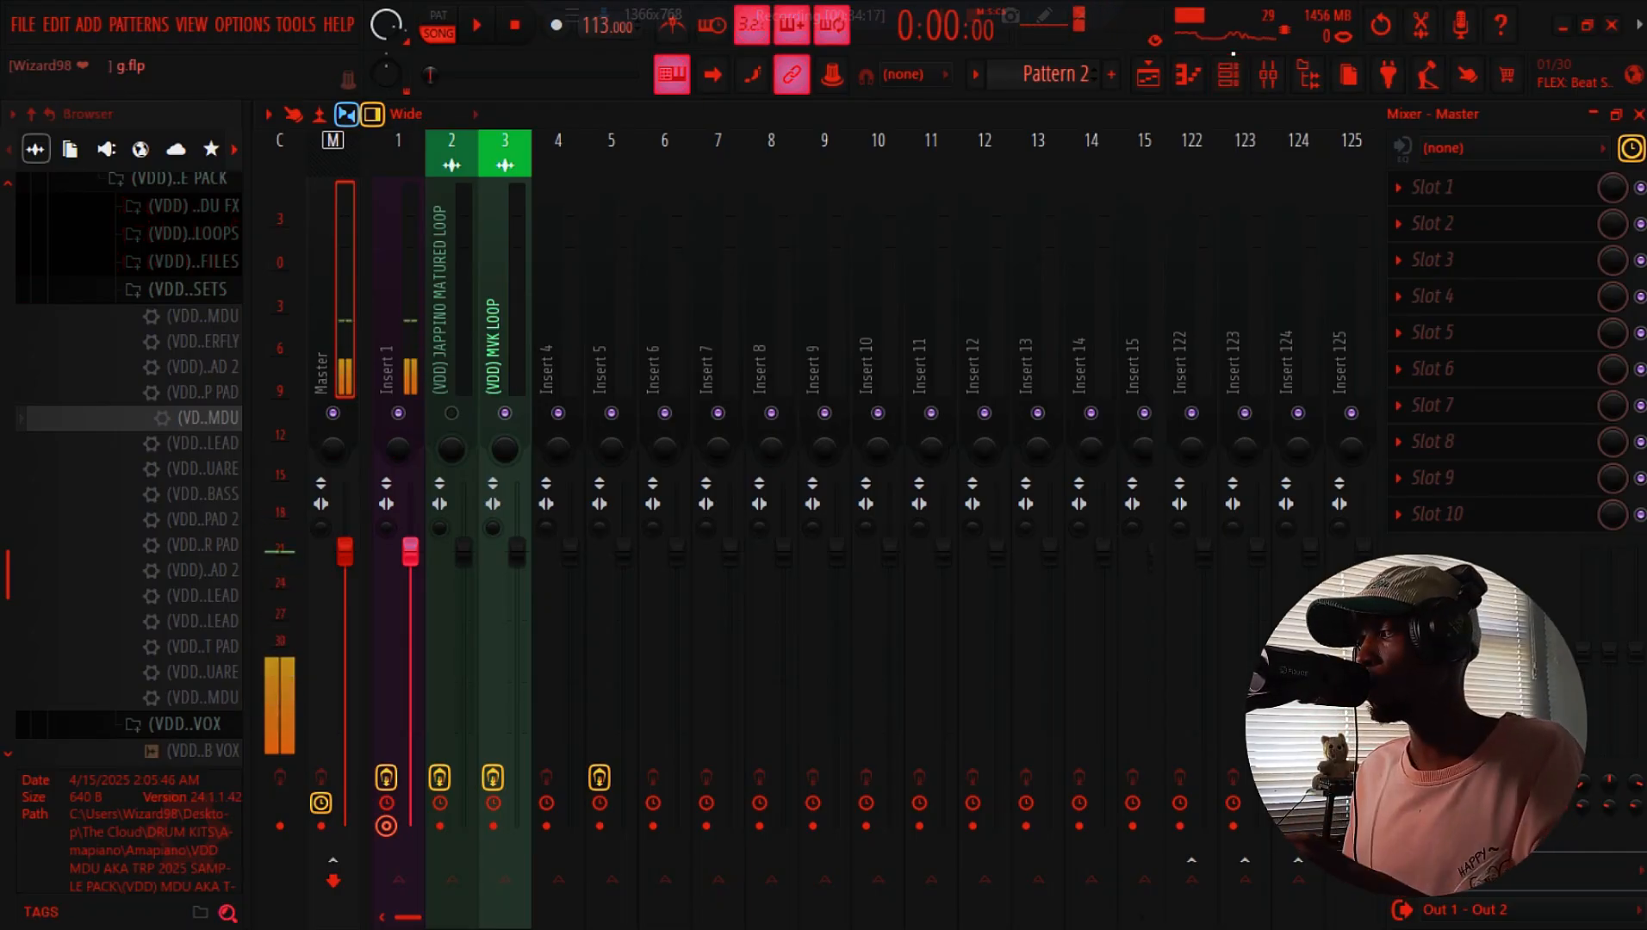
key(space)
click(1228, 74)
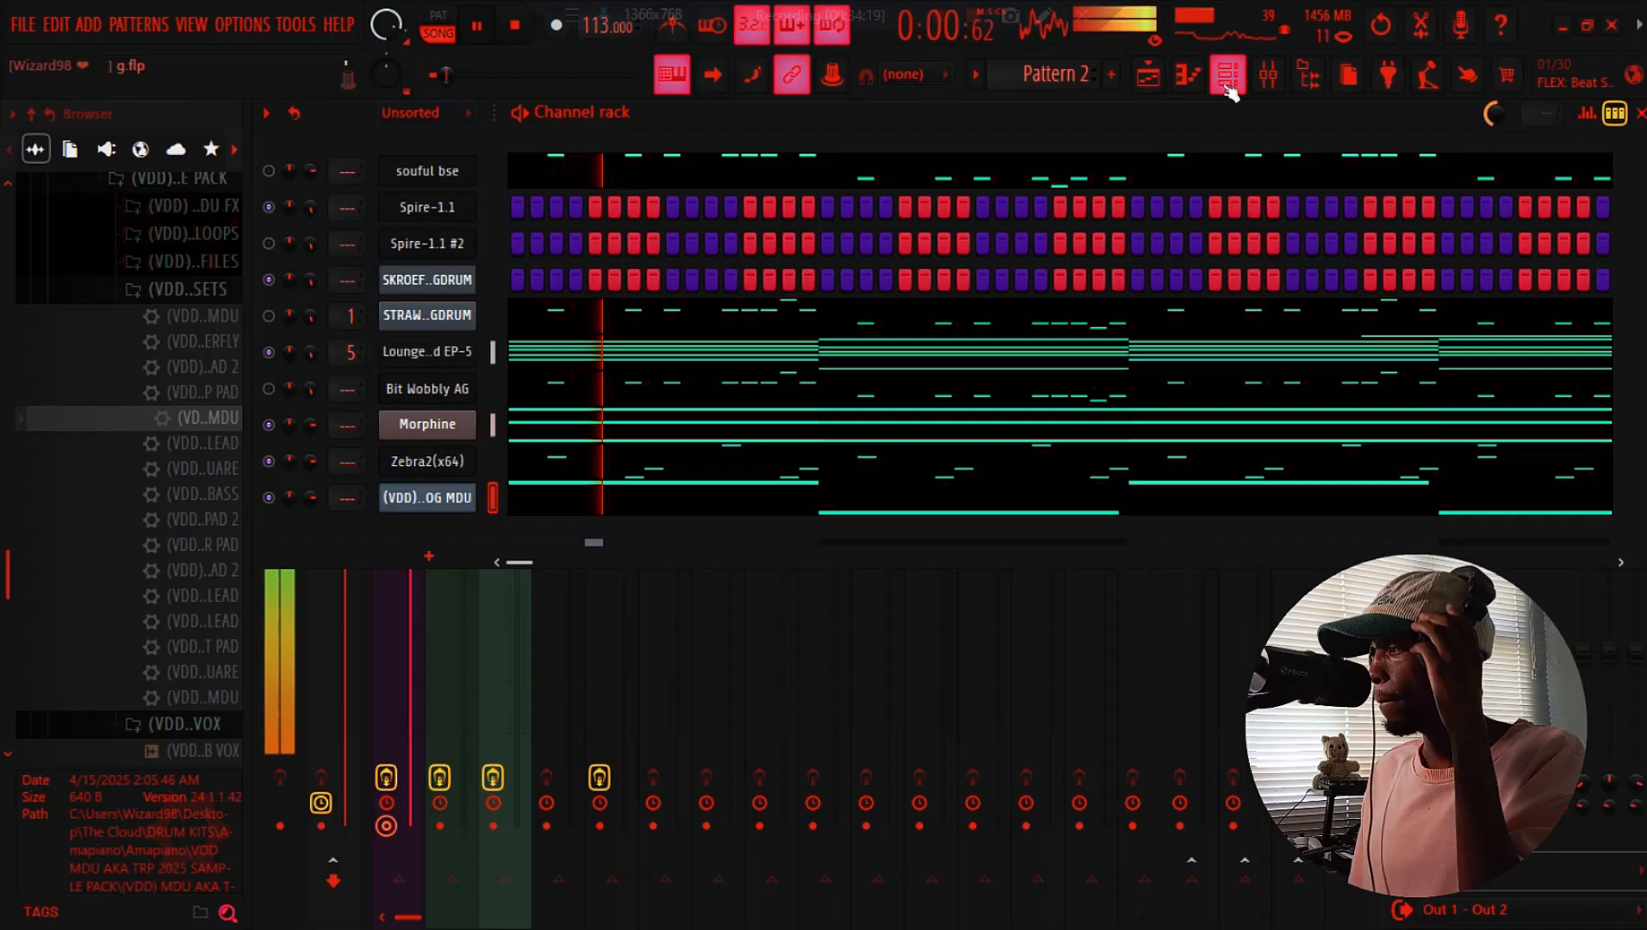
Transpose all the DEEPER BASS LOG MDU notes down an octave and play the song to hear the change
click(627, 515)
key(space)
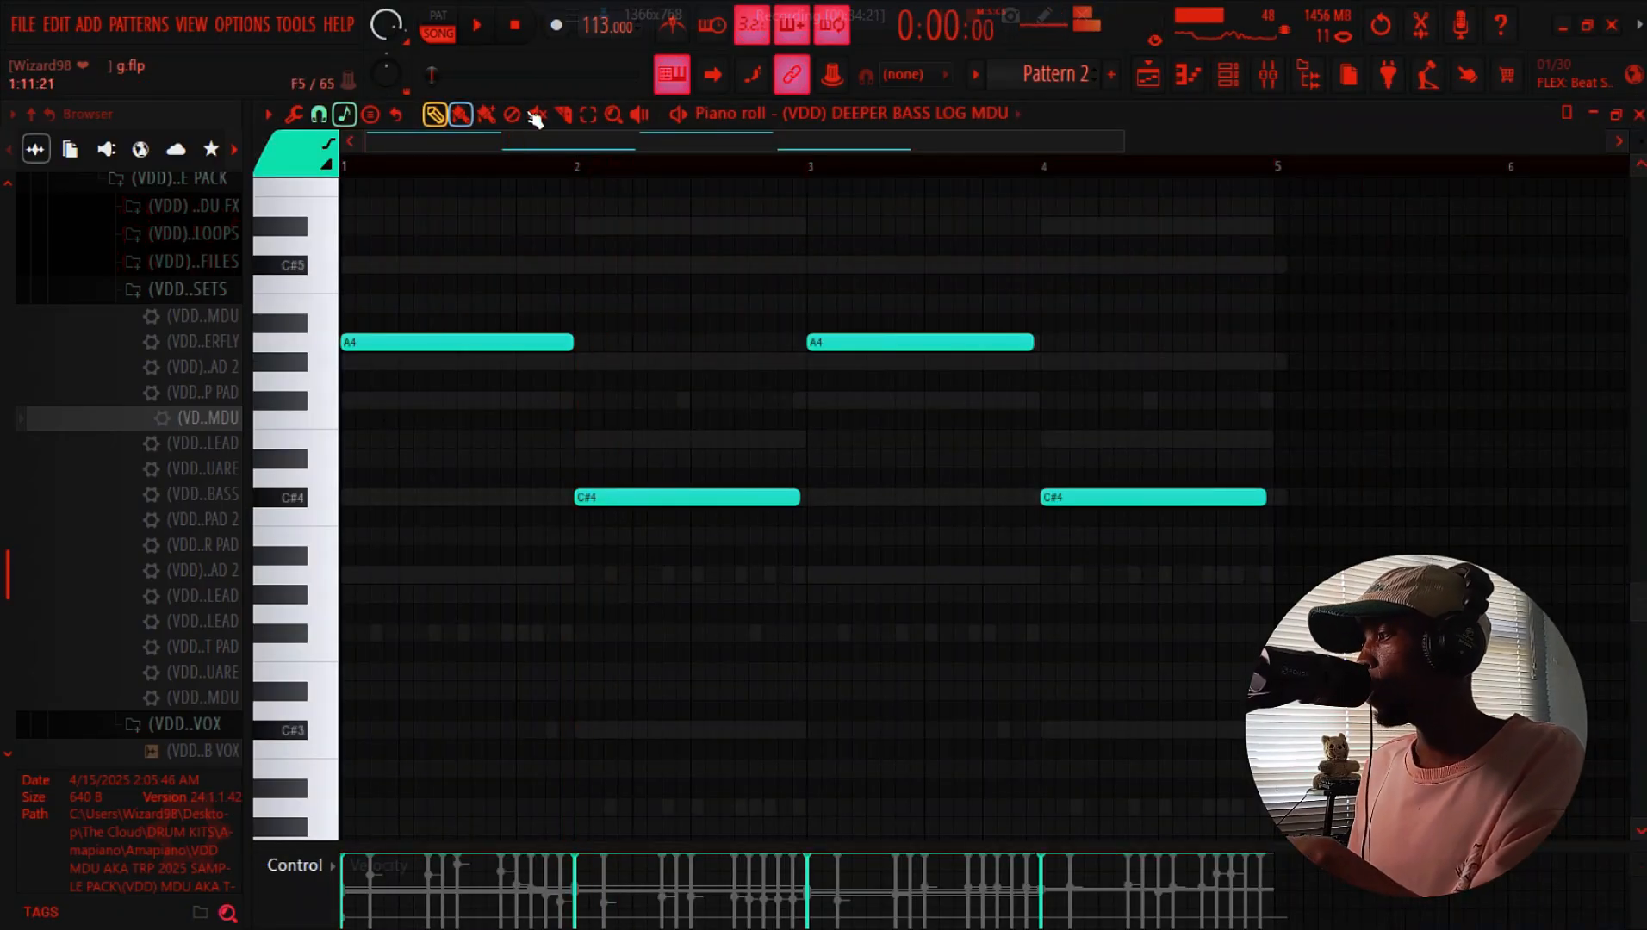
drag(680, 375, 1356, 100)
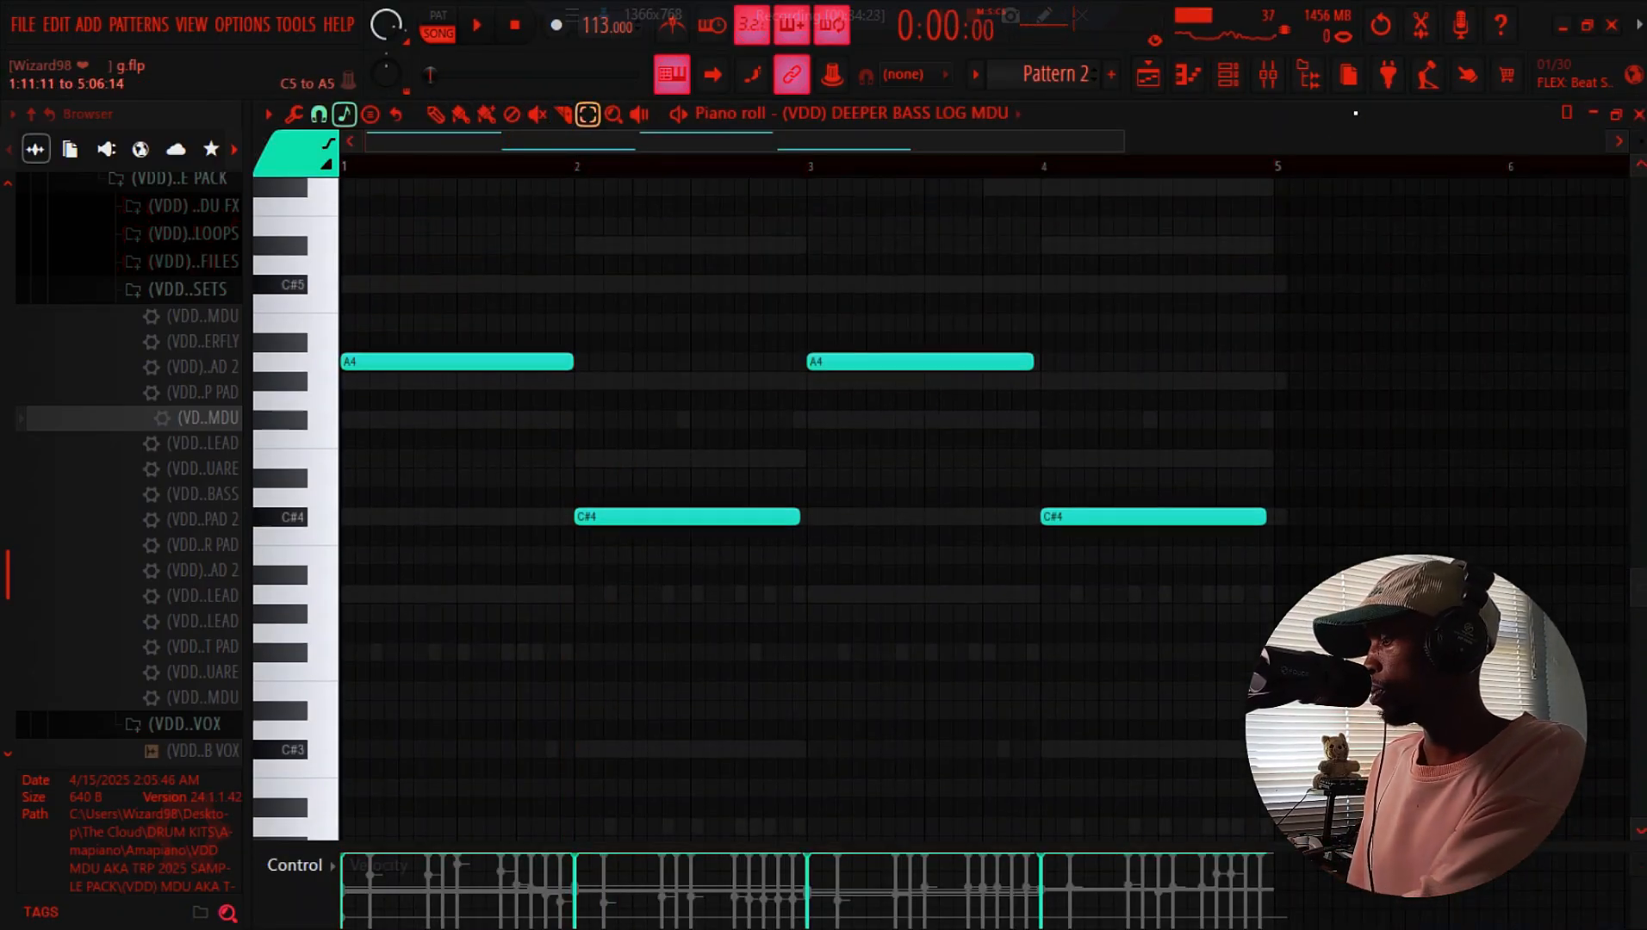
key(ctrl+Down)
key(space)
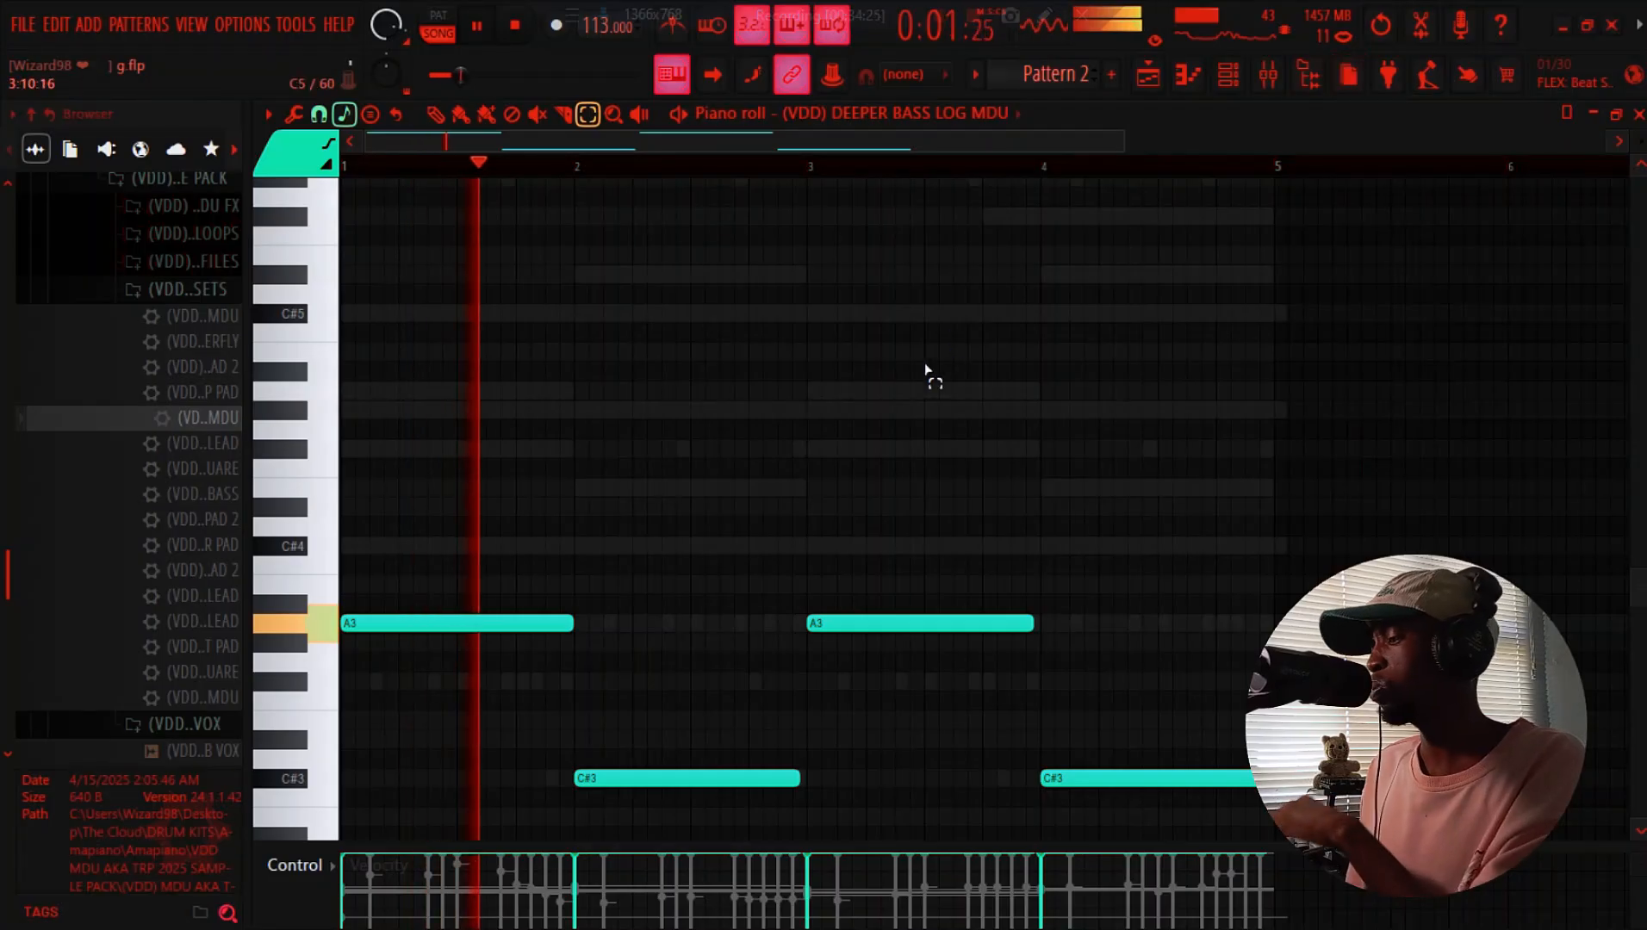
scroll(905, 379, down, 3)
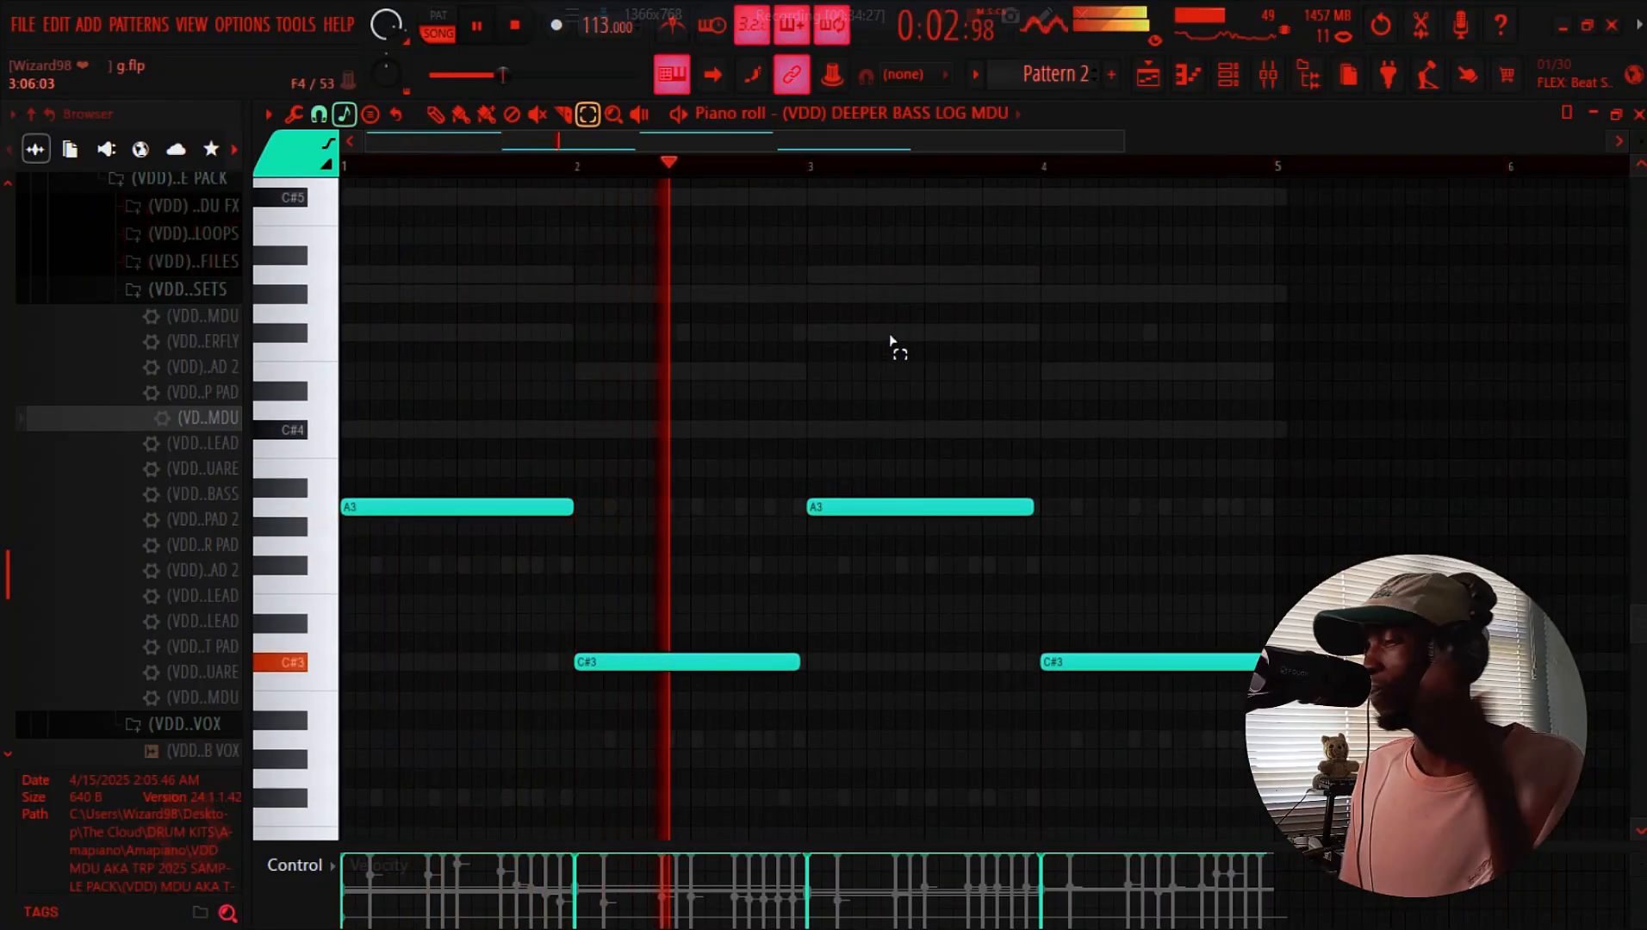
key(space)
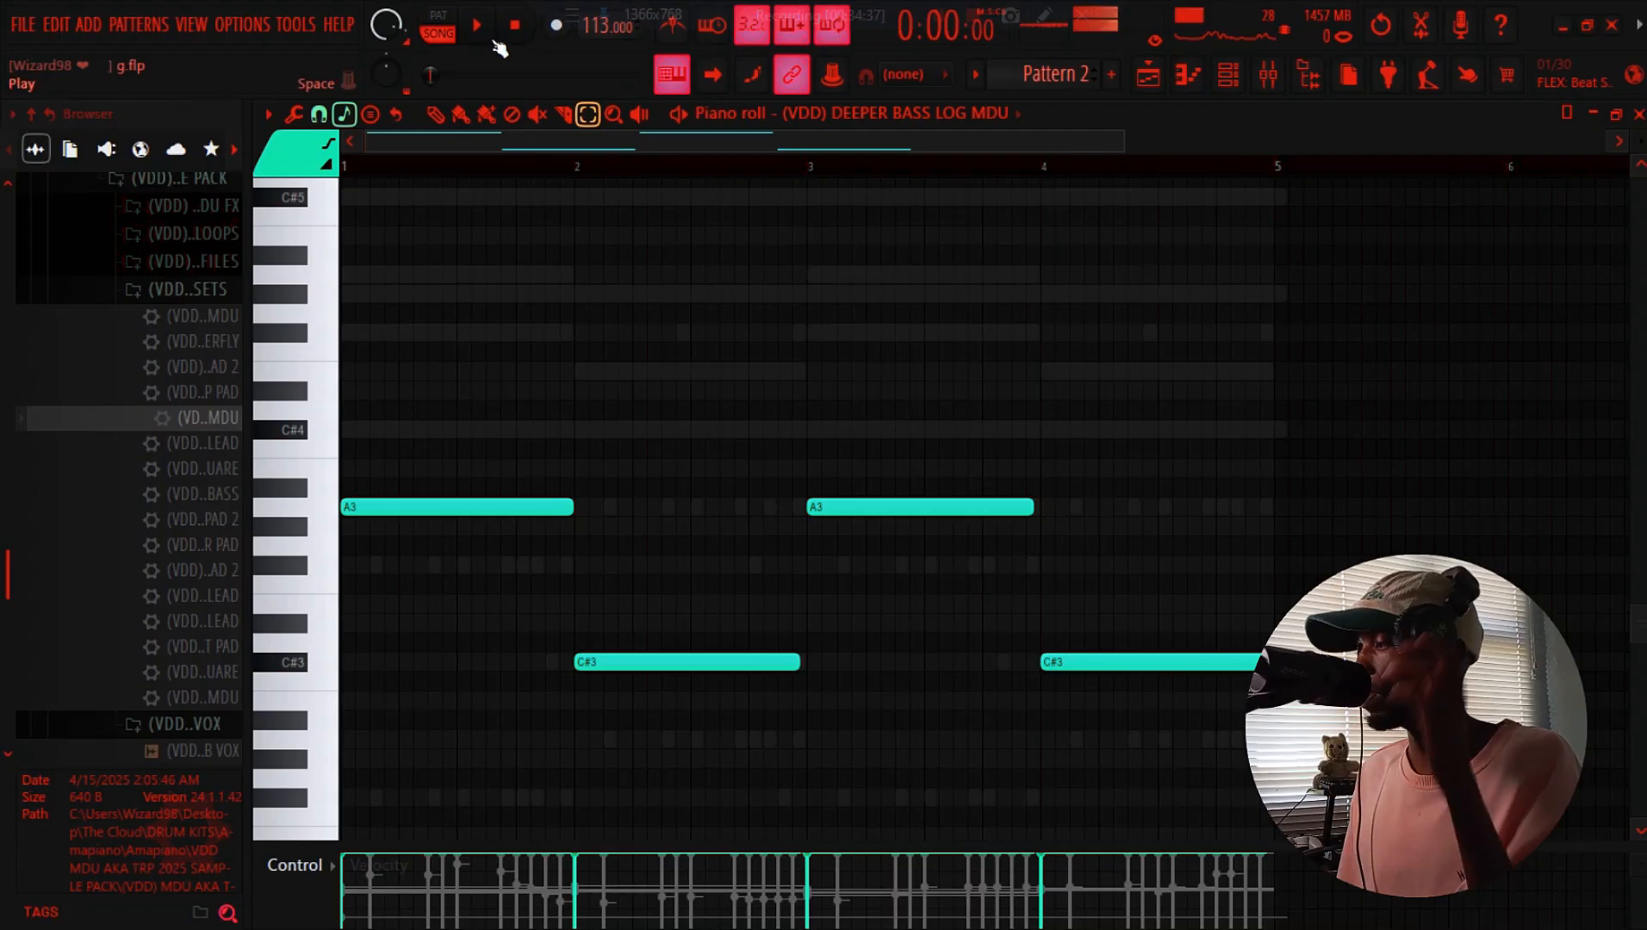
key(space)
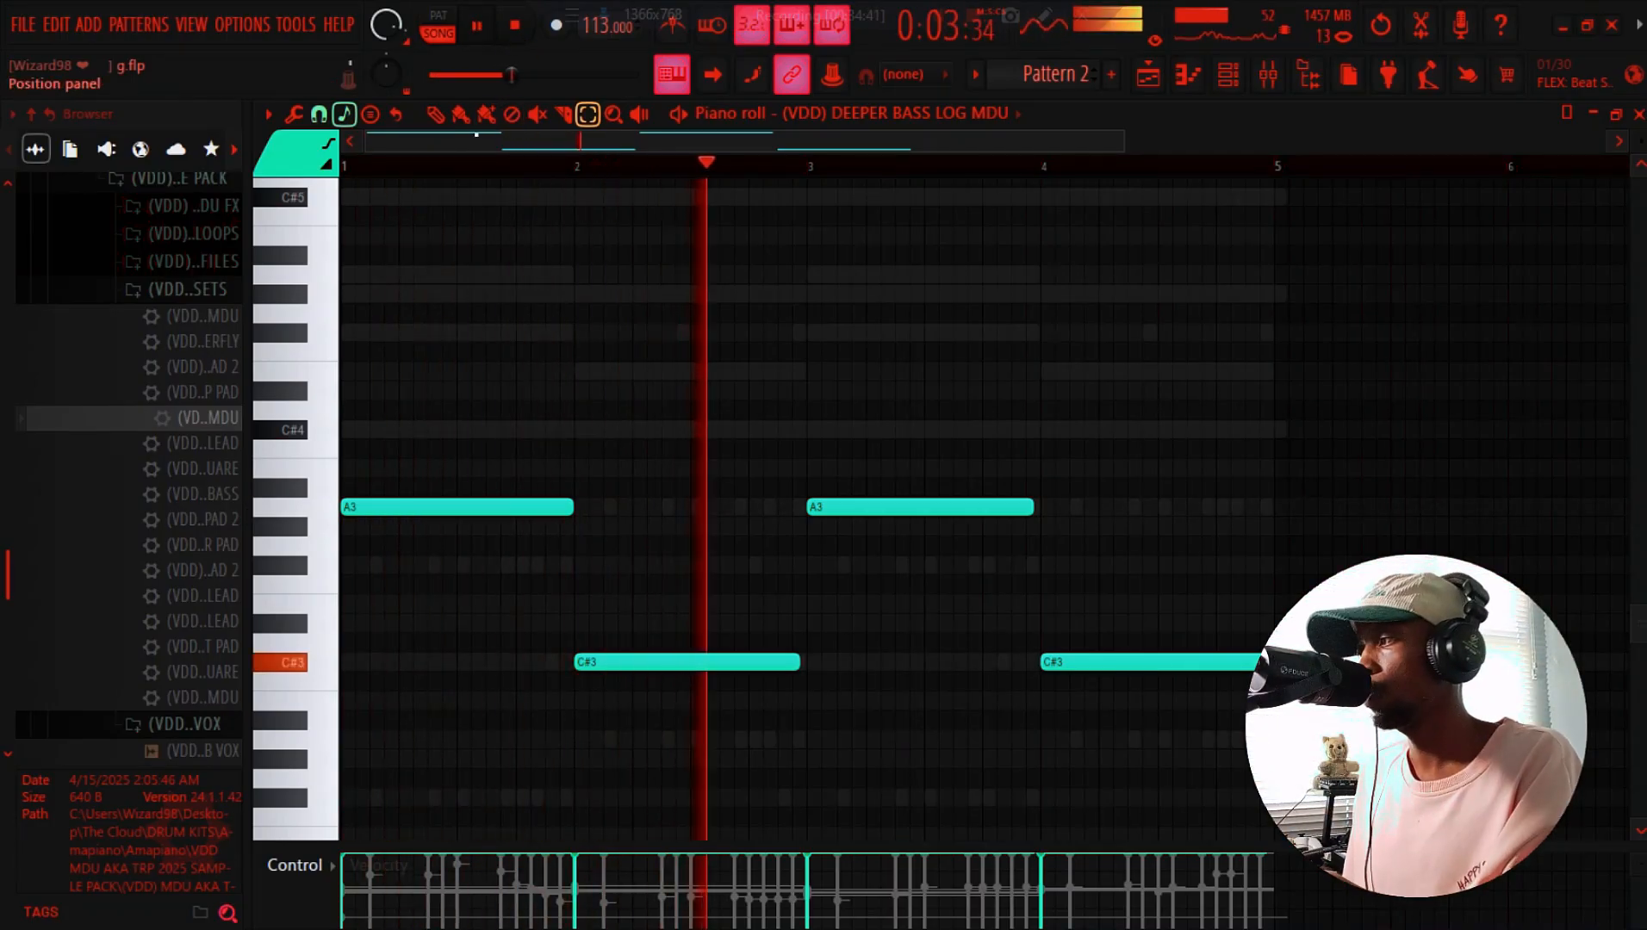
Paint a short G#4 note from step 13 to the end of bar 3 in the bass piano roll
click(460, 113)
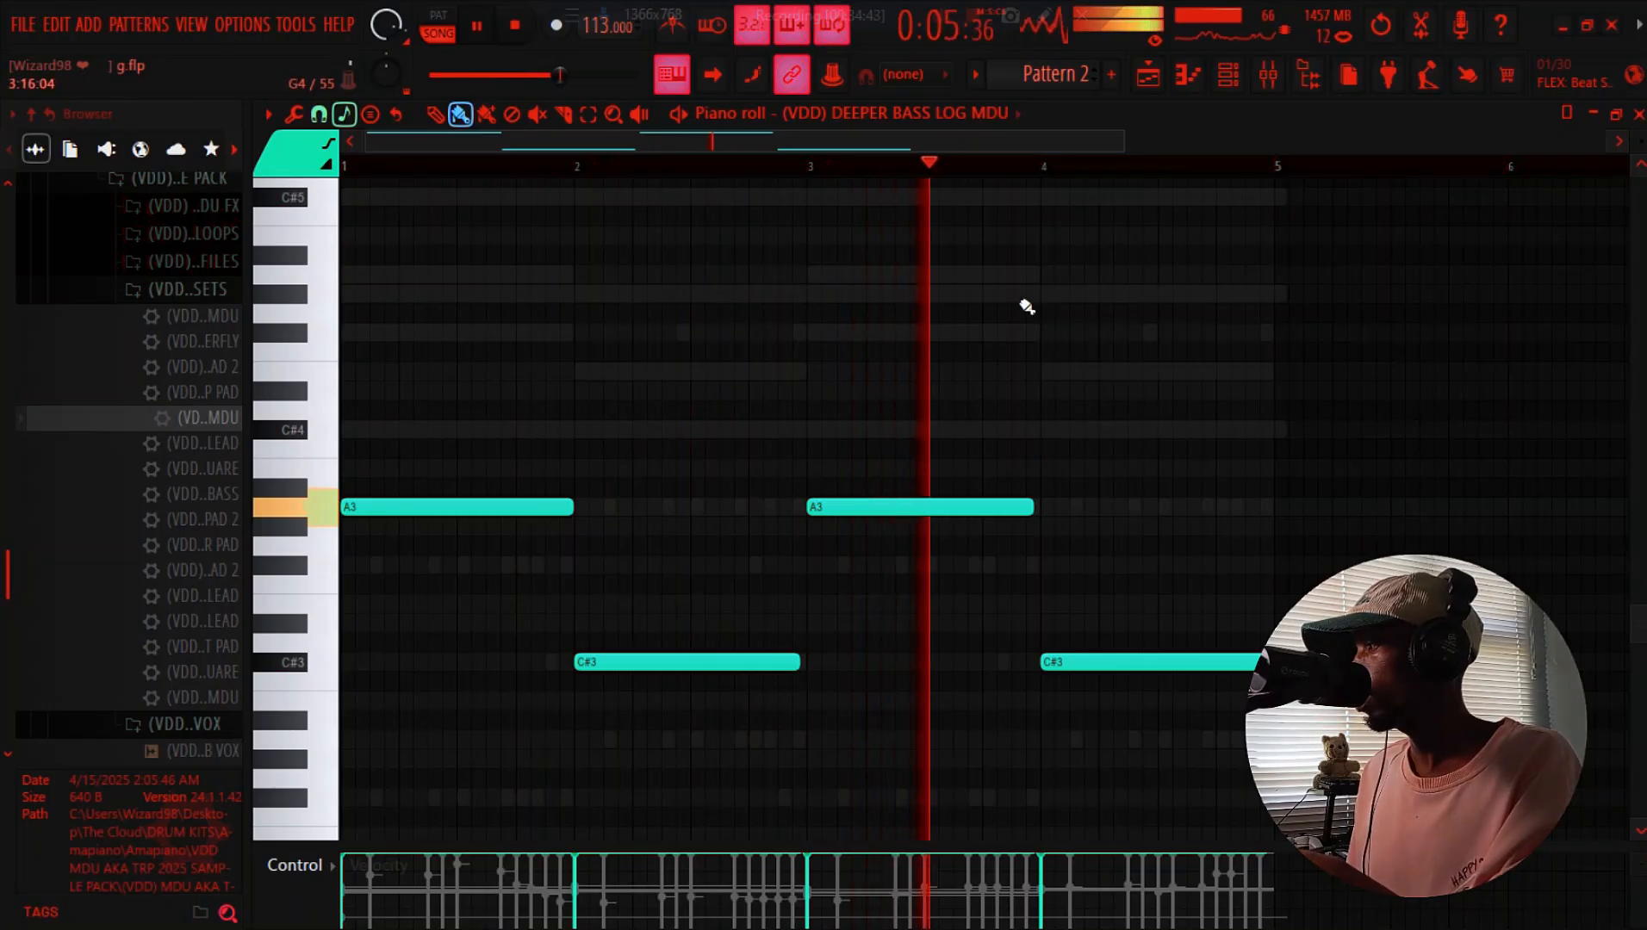
click(1023, 297)
right_click(1037, 301)
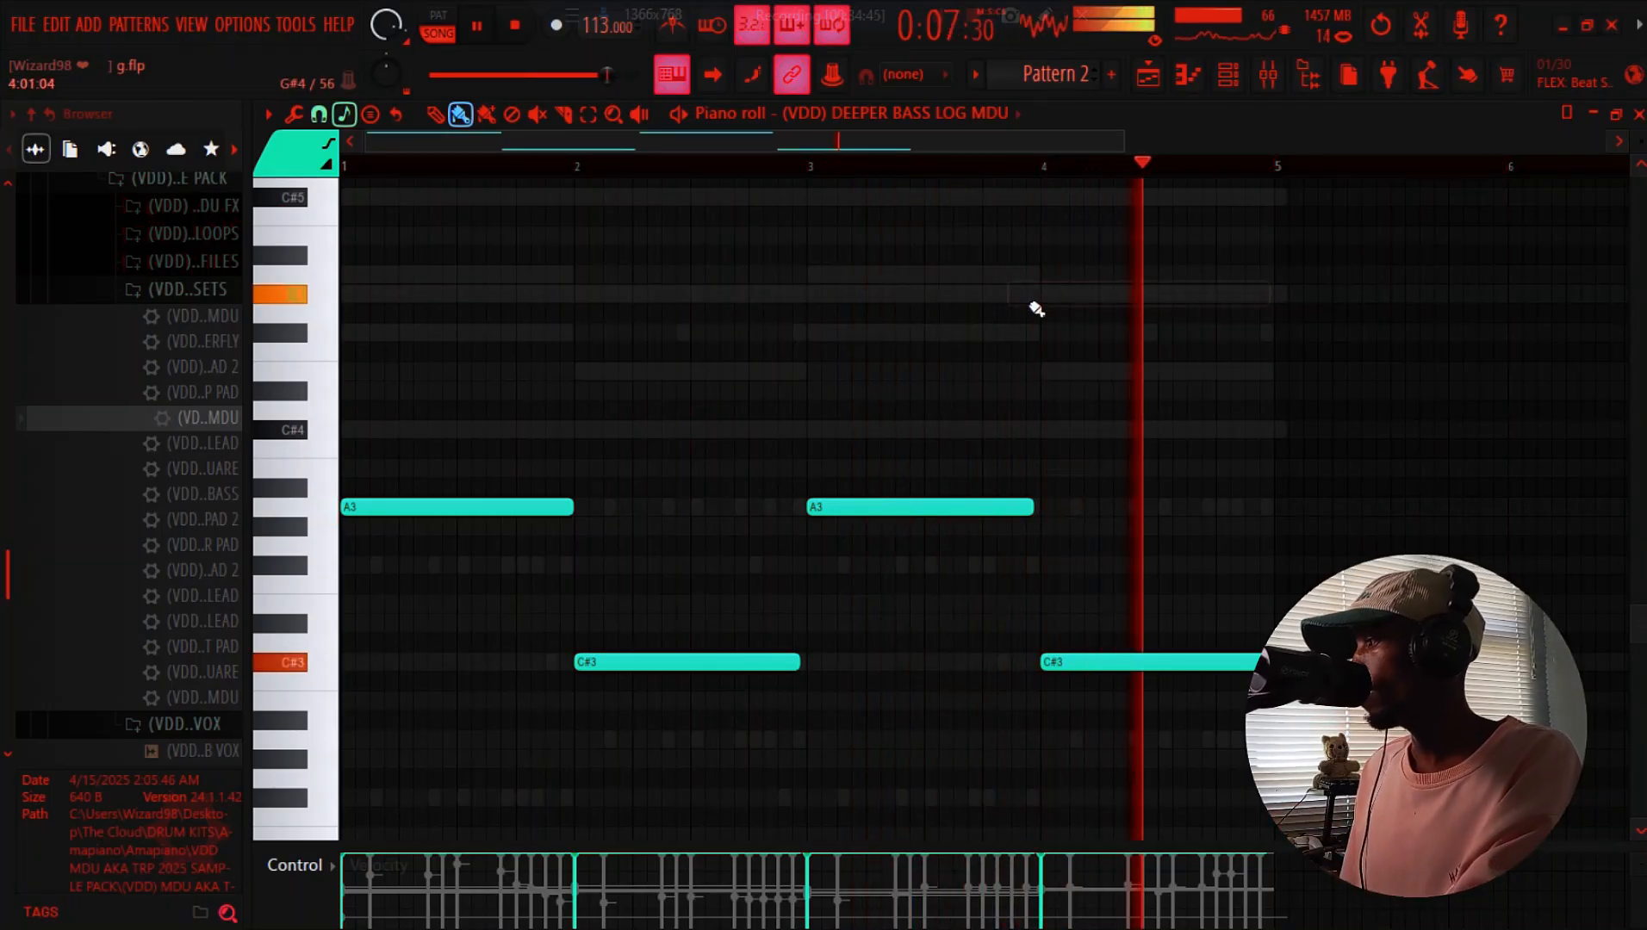
click(999, 295)
drag(1240, 293, 1016, 298)
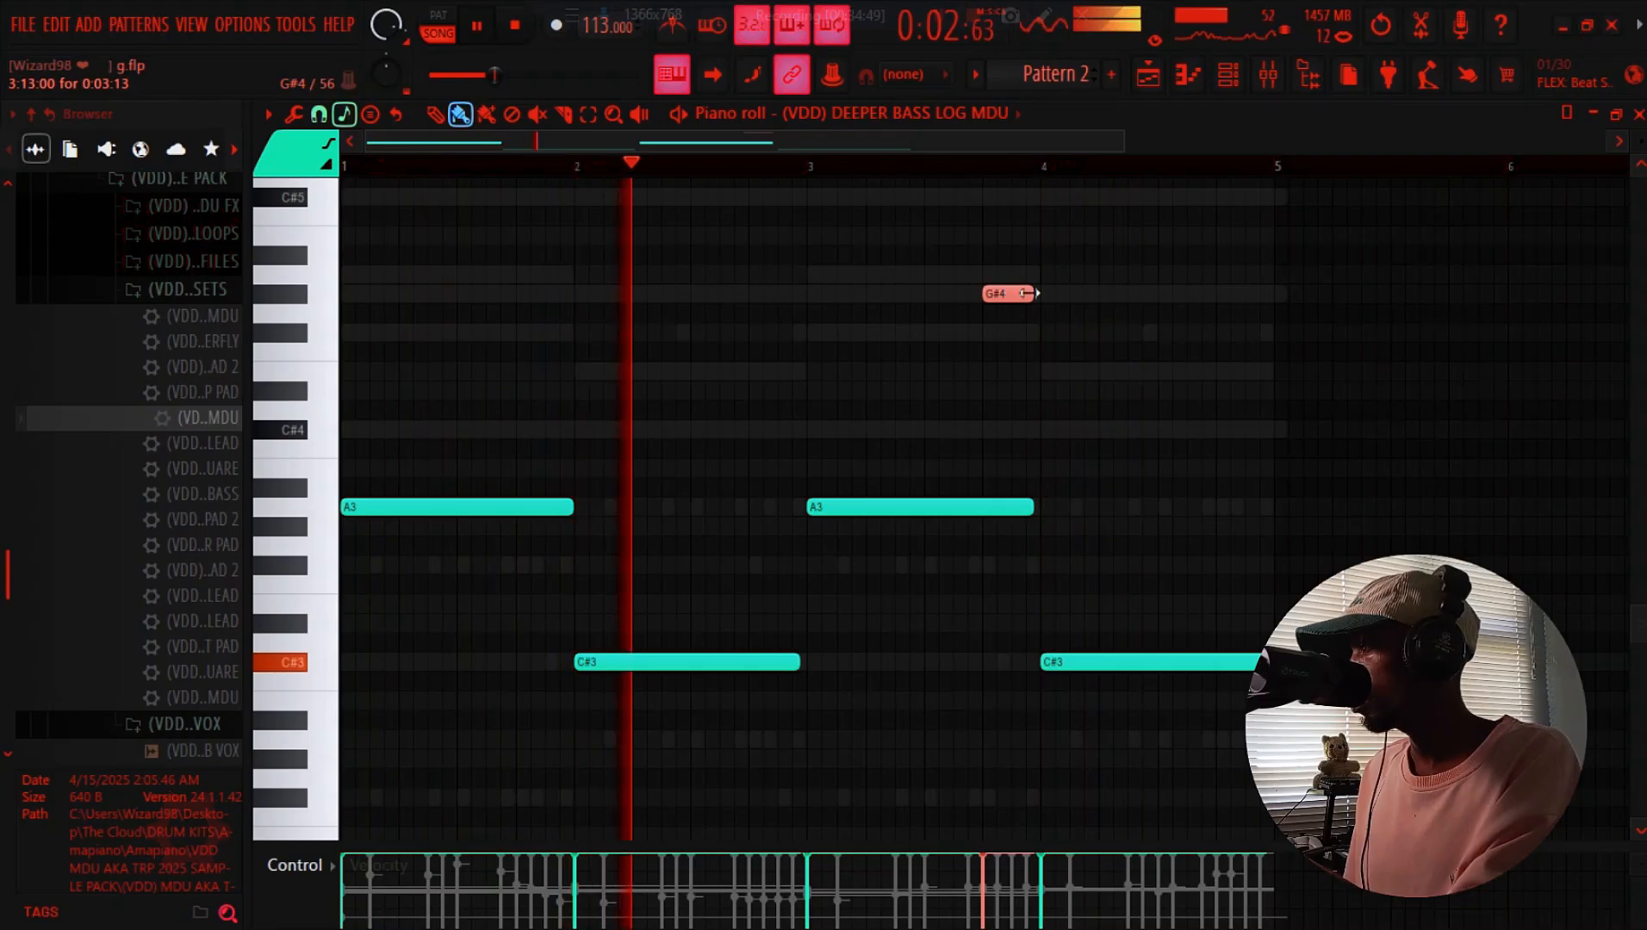
drag(1043, 294, 1028, 295)
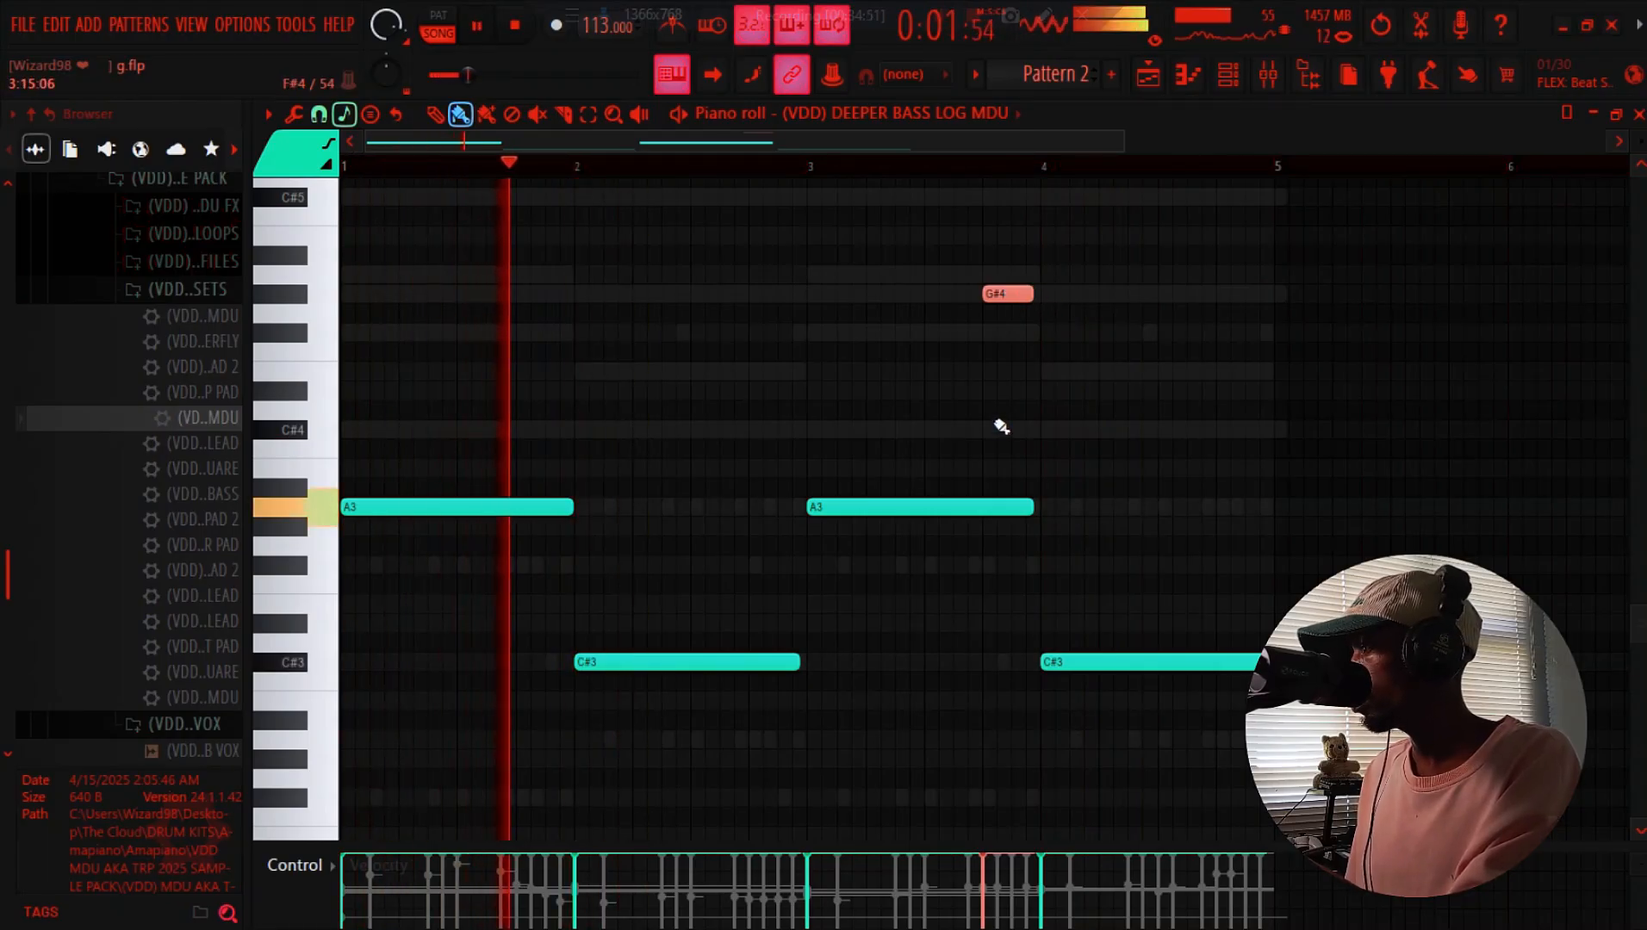
Replace the C#3 note in bar 4 with the same note one octave higher, C#4
key(space)
key(space)
right_click(1061, 665)
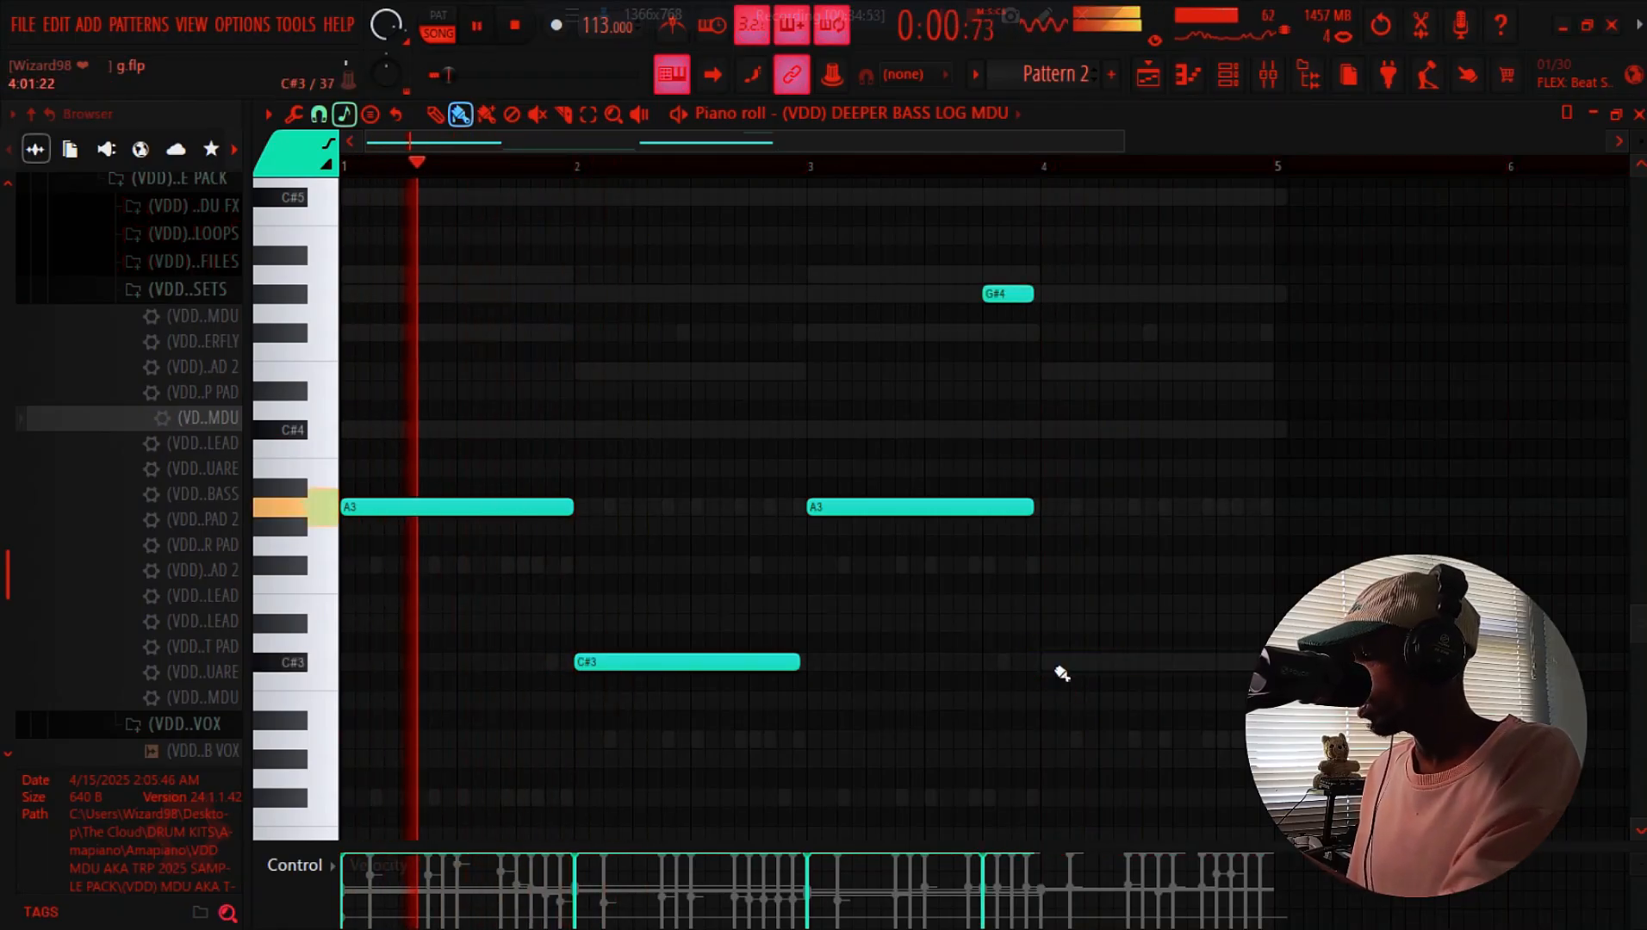
click(1053, 664)
key(ctrl+Up)
key(ctrl+d)
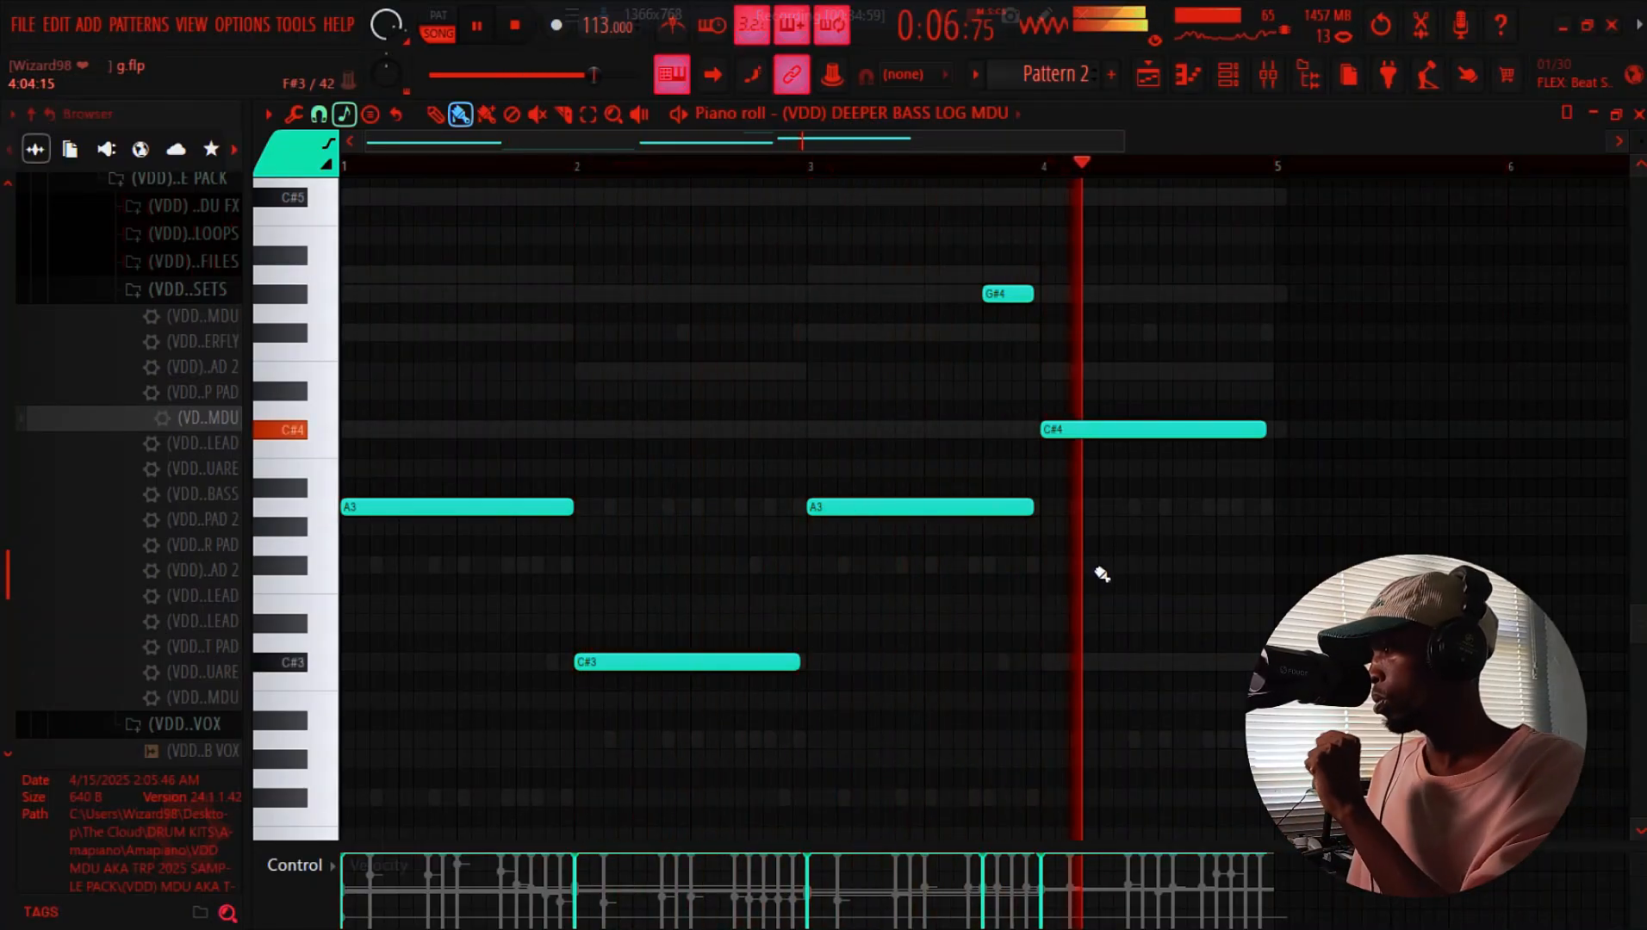
Replace the G#4 with an F#3 from step 13 to the end of bar 3, and trim the preceding A3 to meet it
right_click(1004, 294)
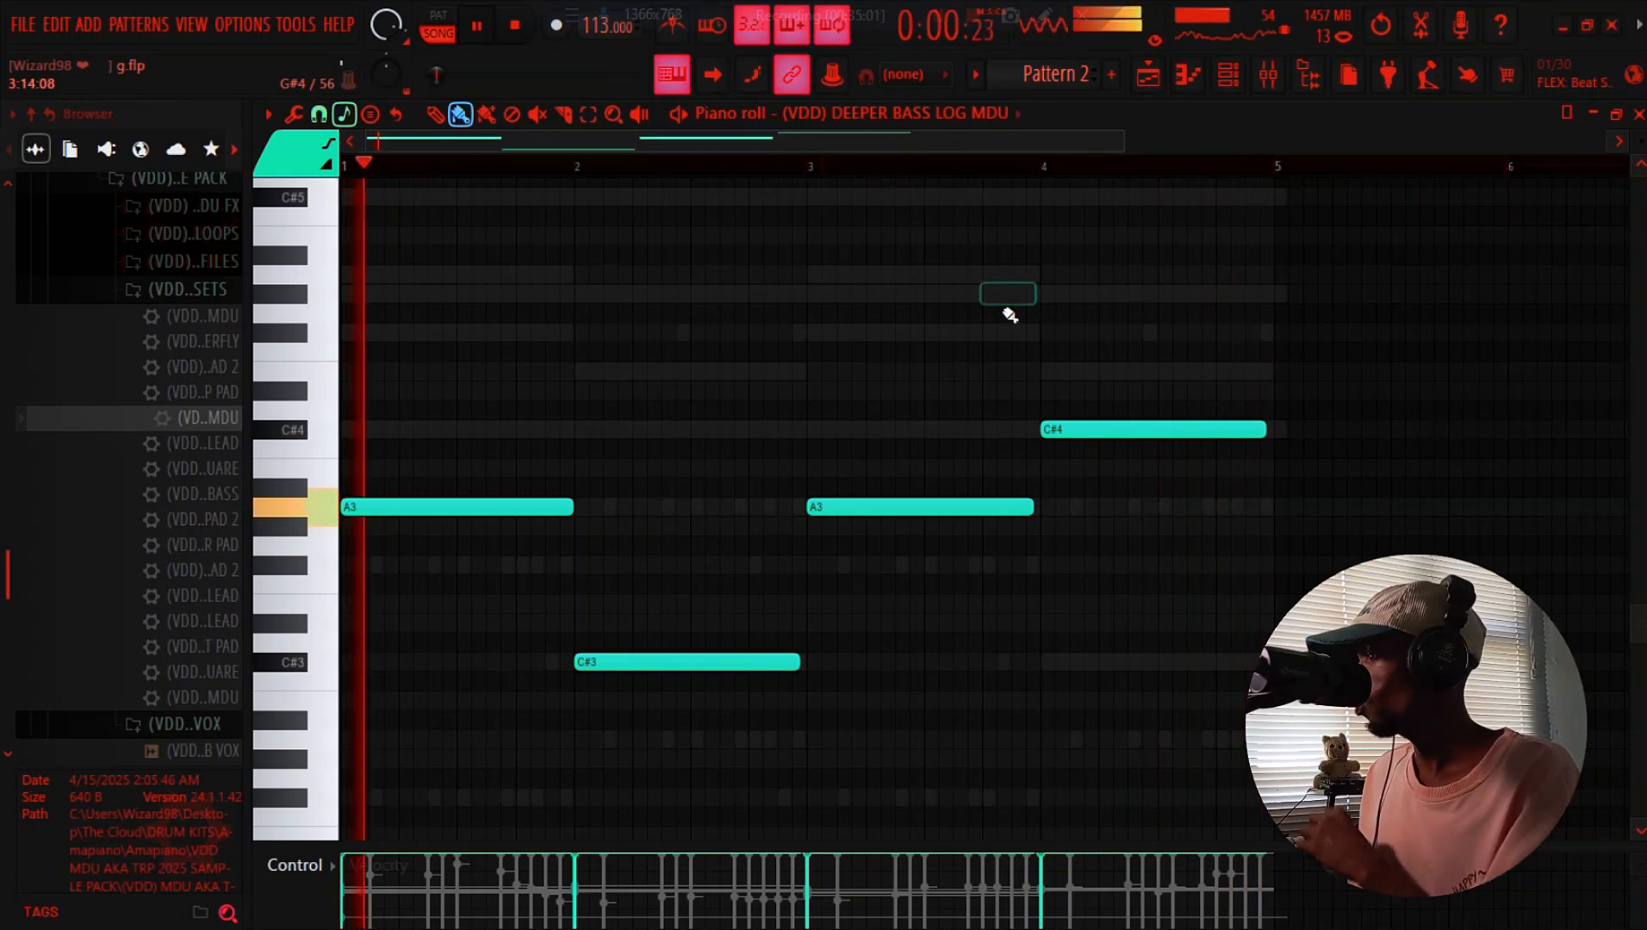
click(994, 564)
drag(1030, 510, 985, 515)
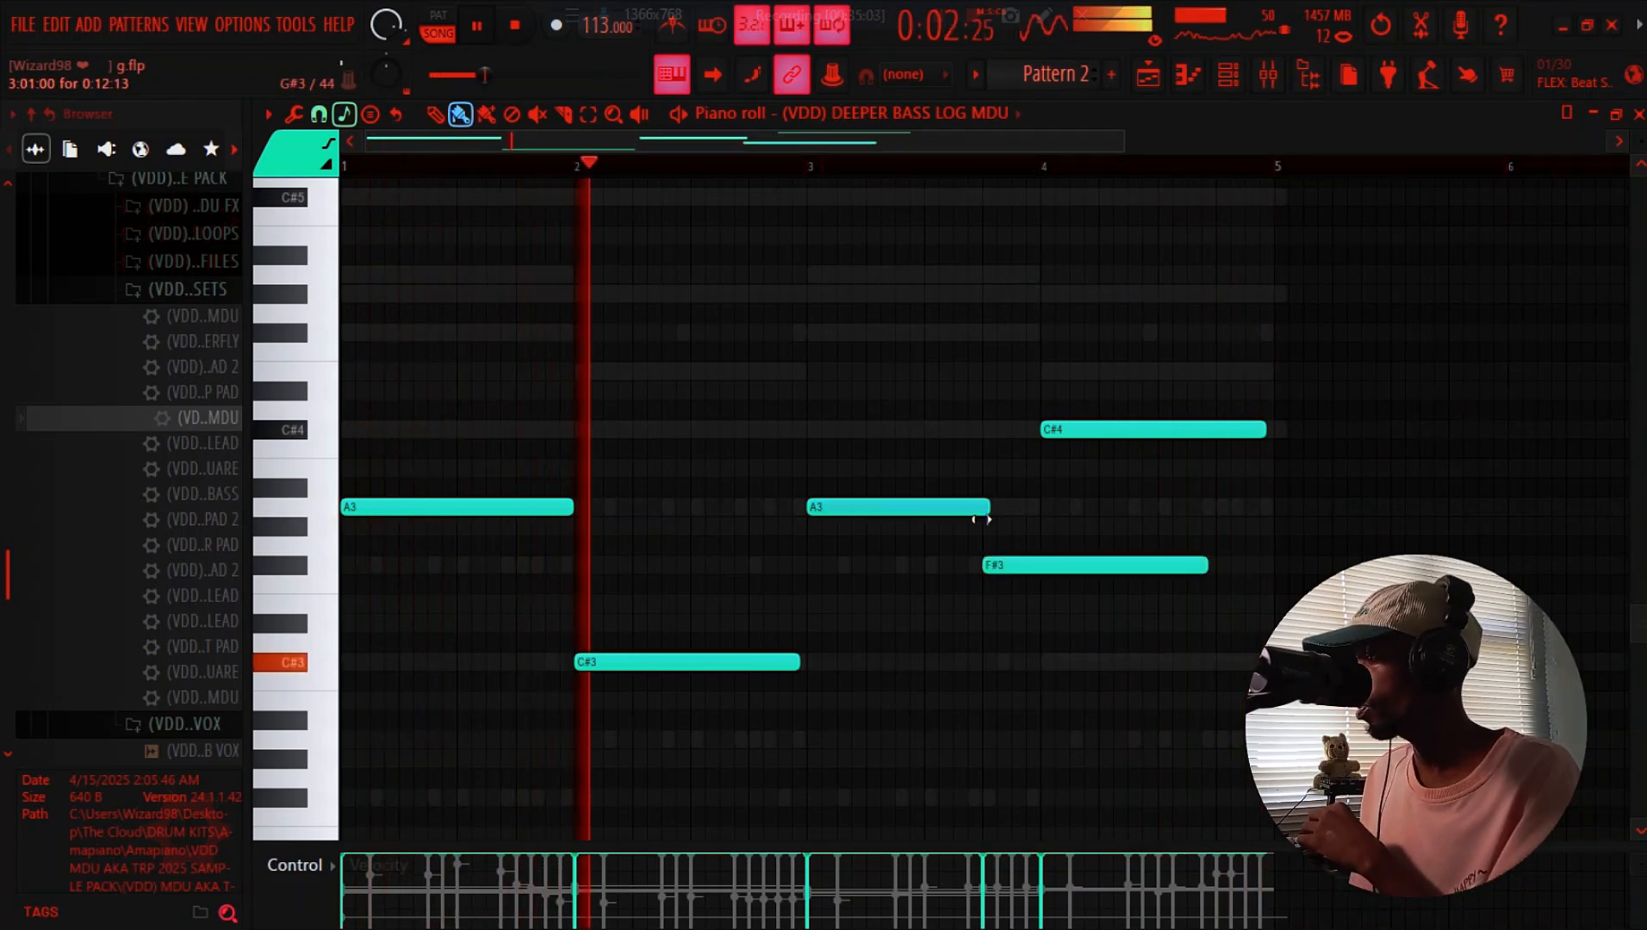
drag(1203, 563, 1046, 559)
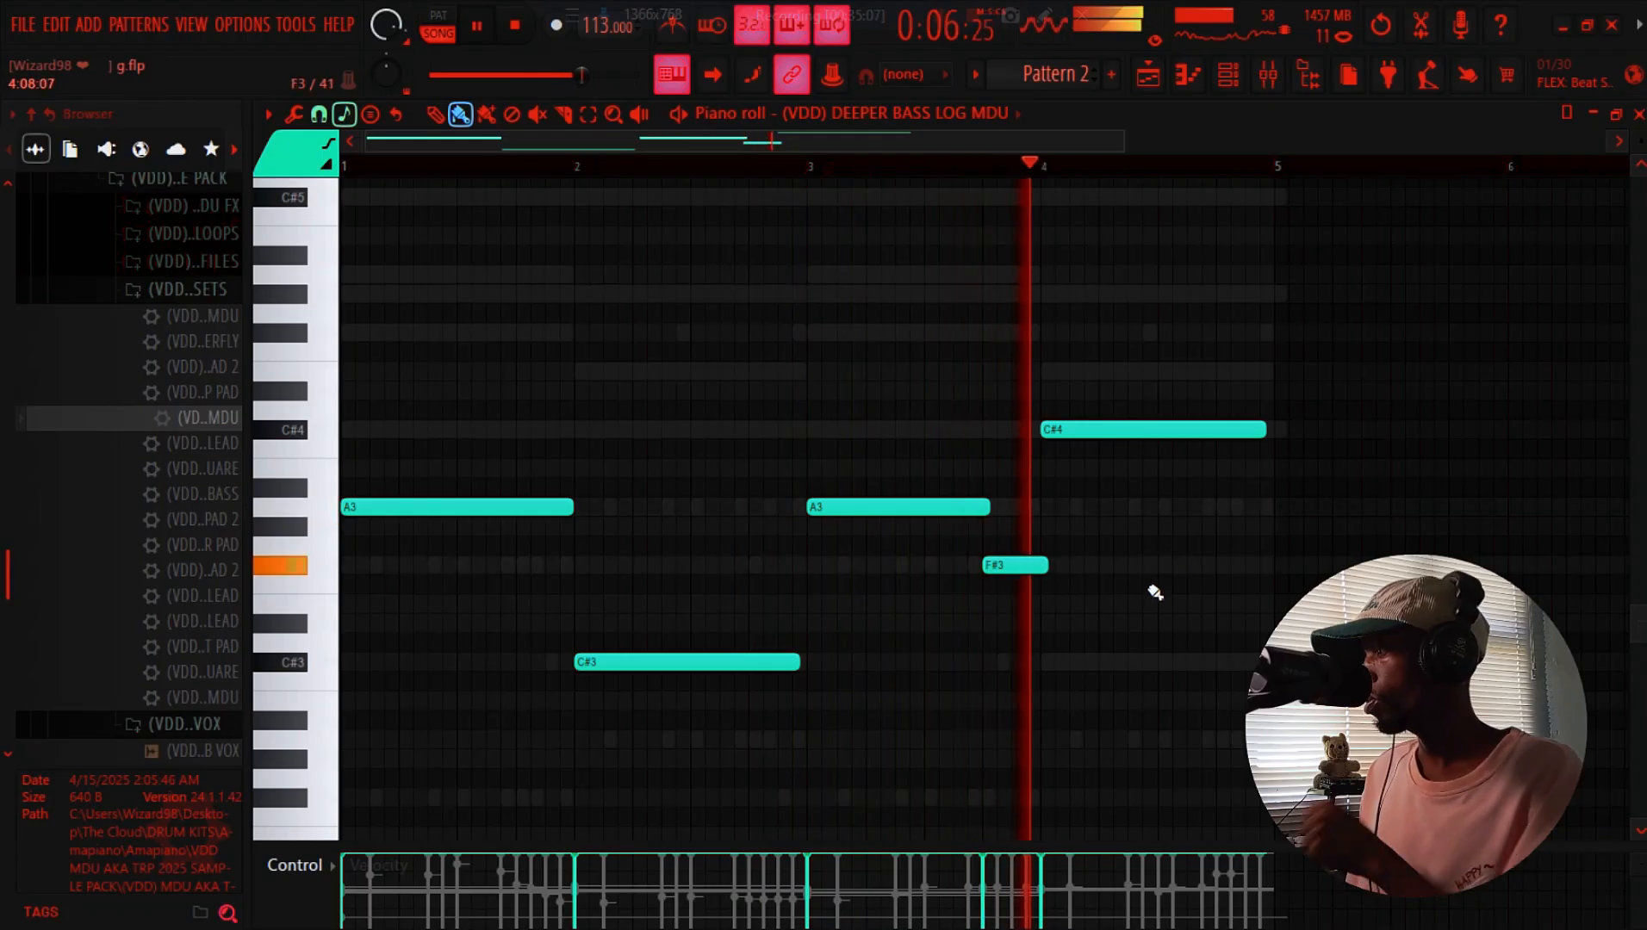
click(566, 115)
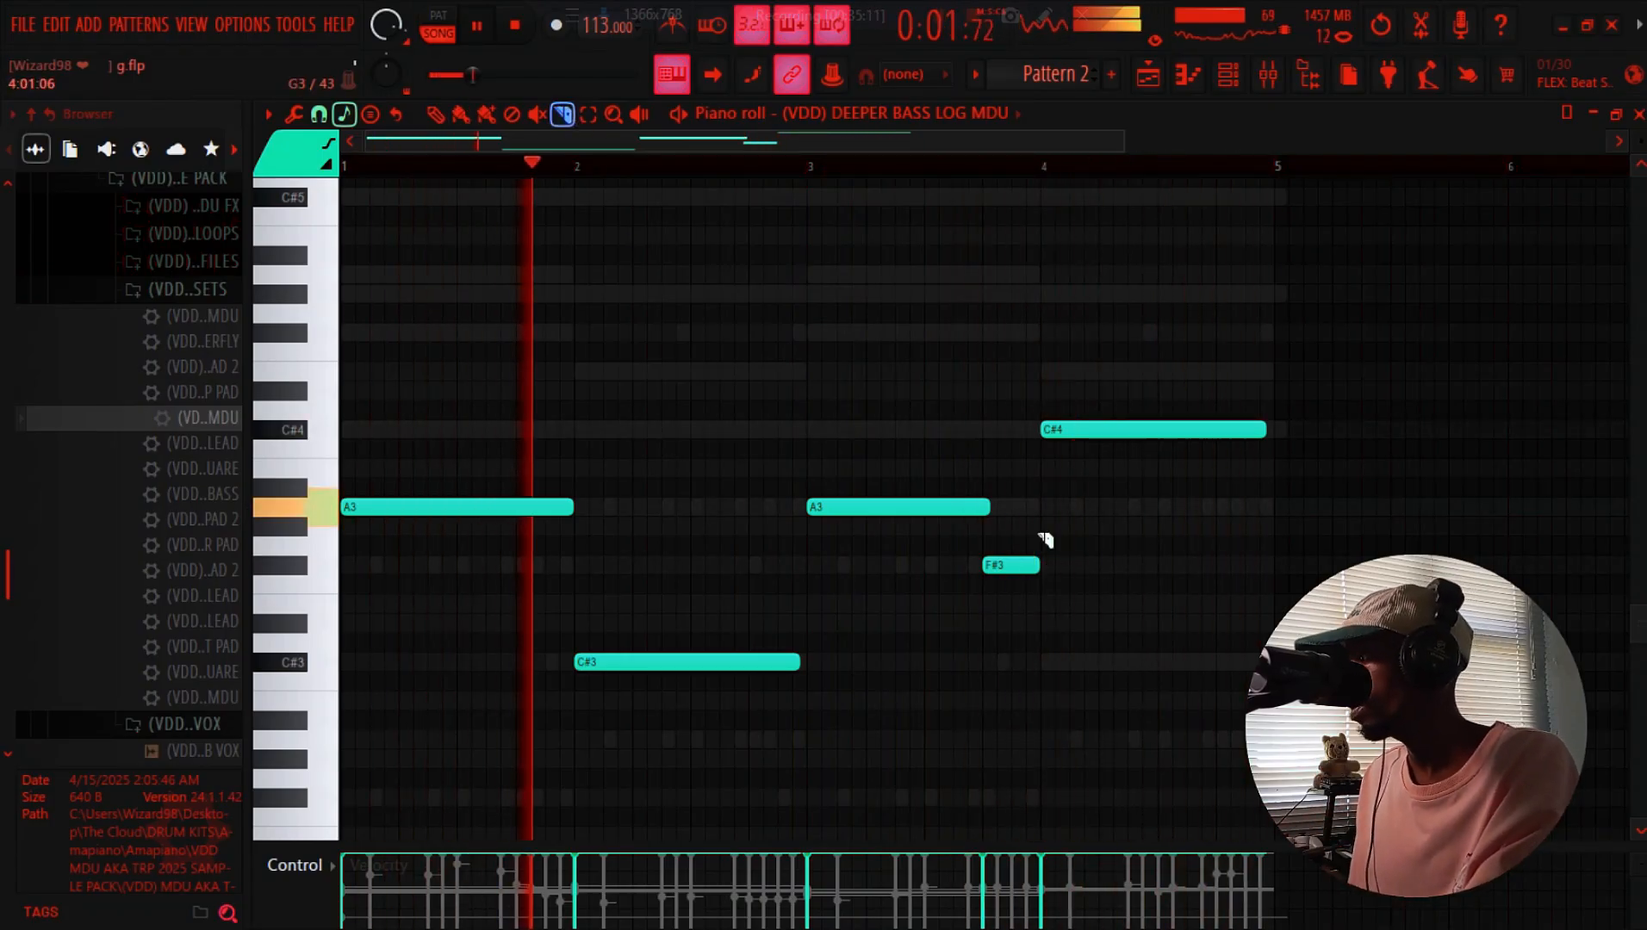
drag(996, 473, 991, 521)
Stop playback, copy the DEEPER BASS LOG MDU channel's notes in the channel rack, and clone the channel
click(1149, 87)
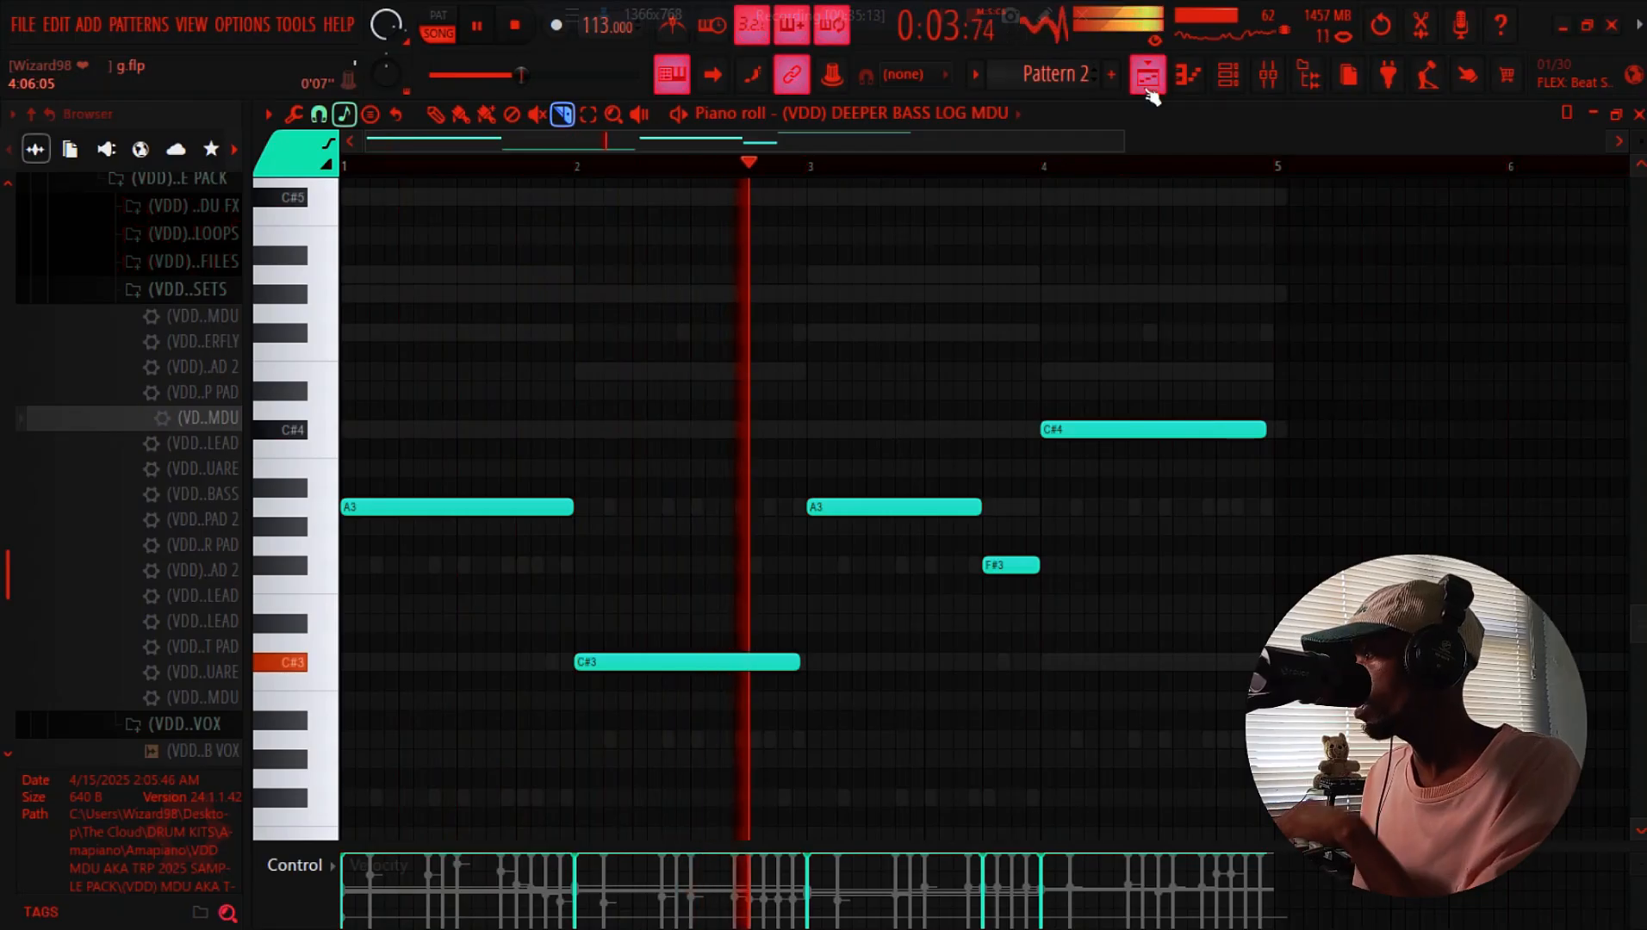
click(1229, 82)
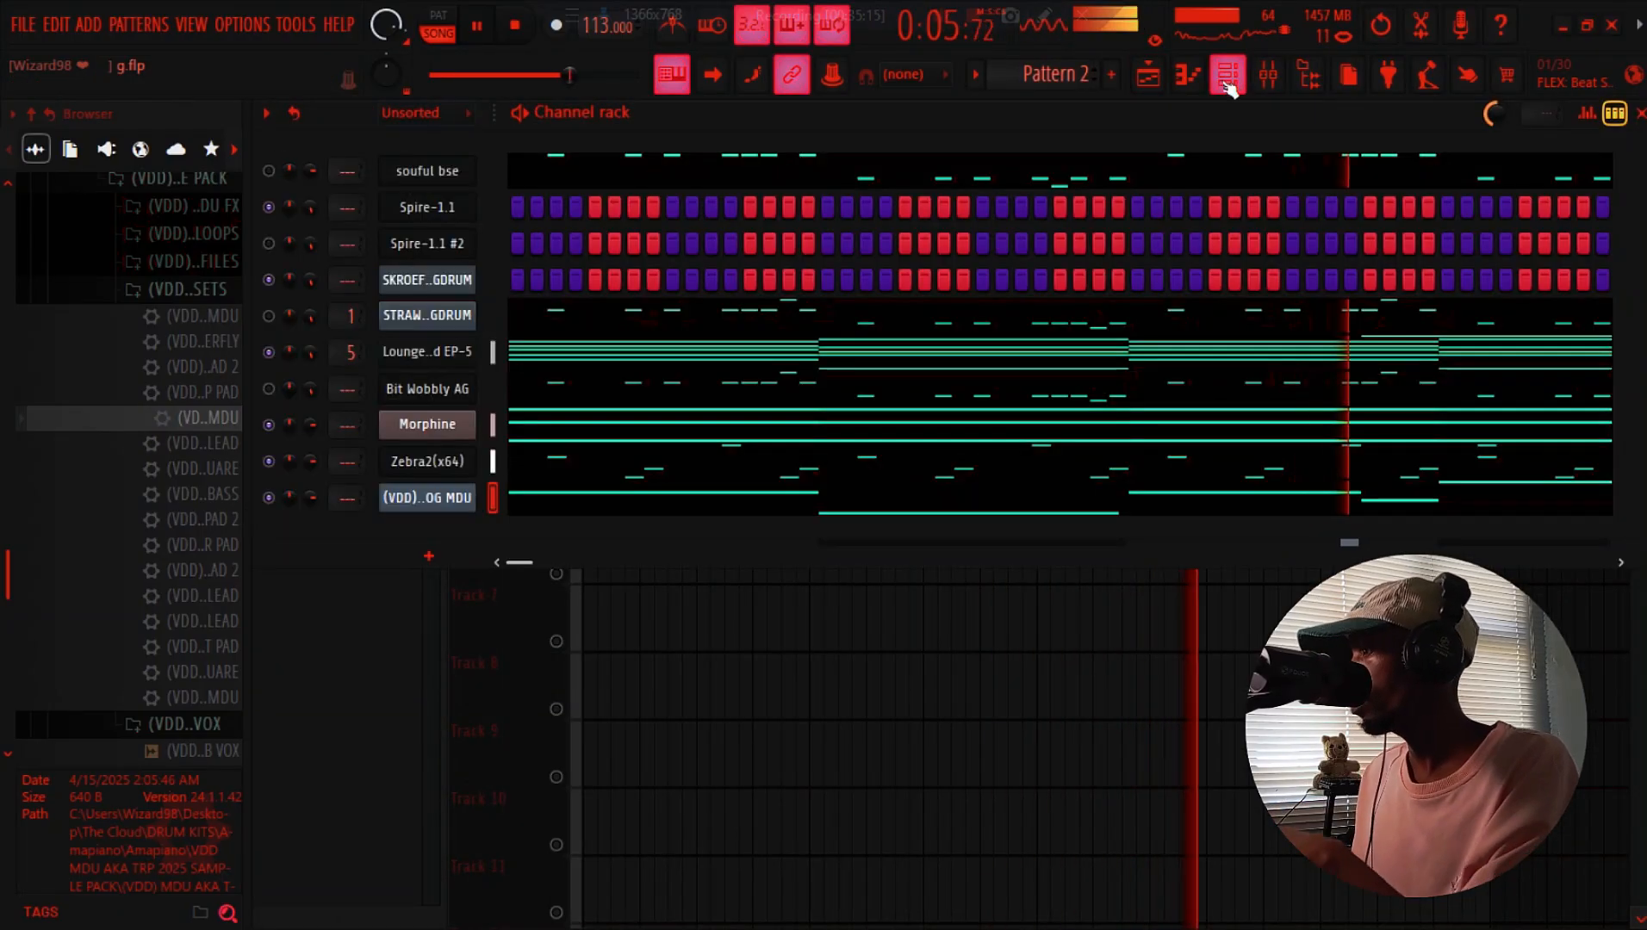
right_click(454, 508)
key(space)
click(746, 521)
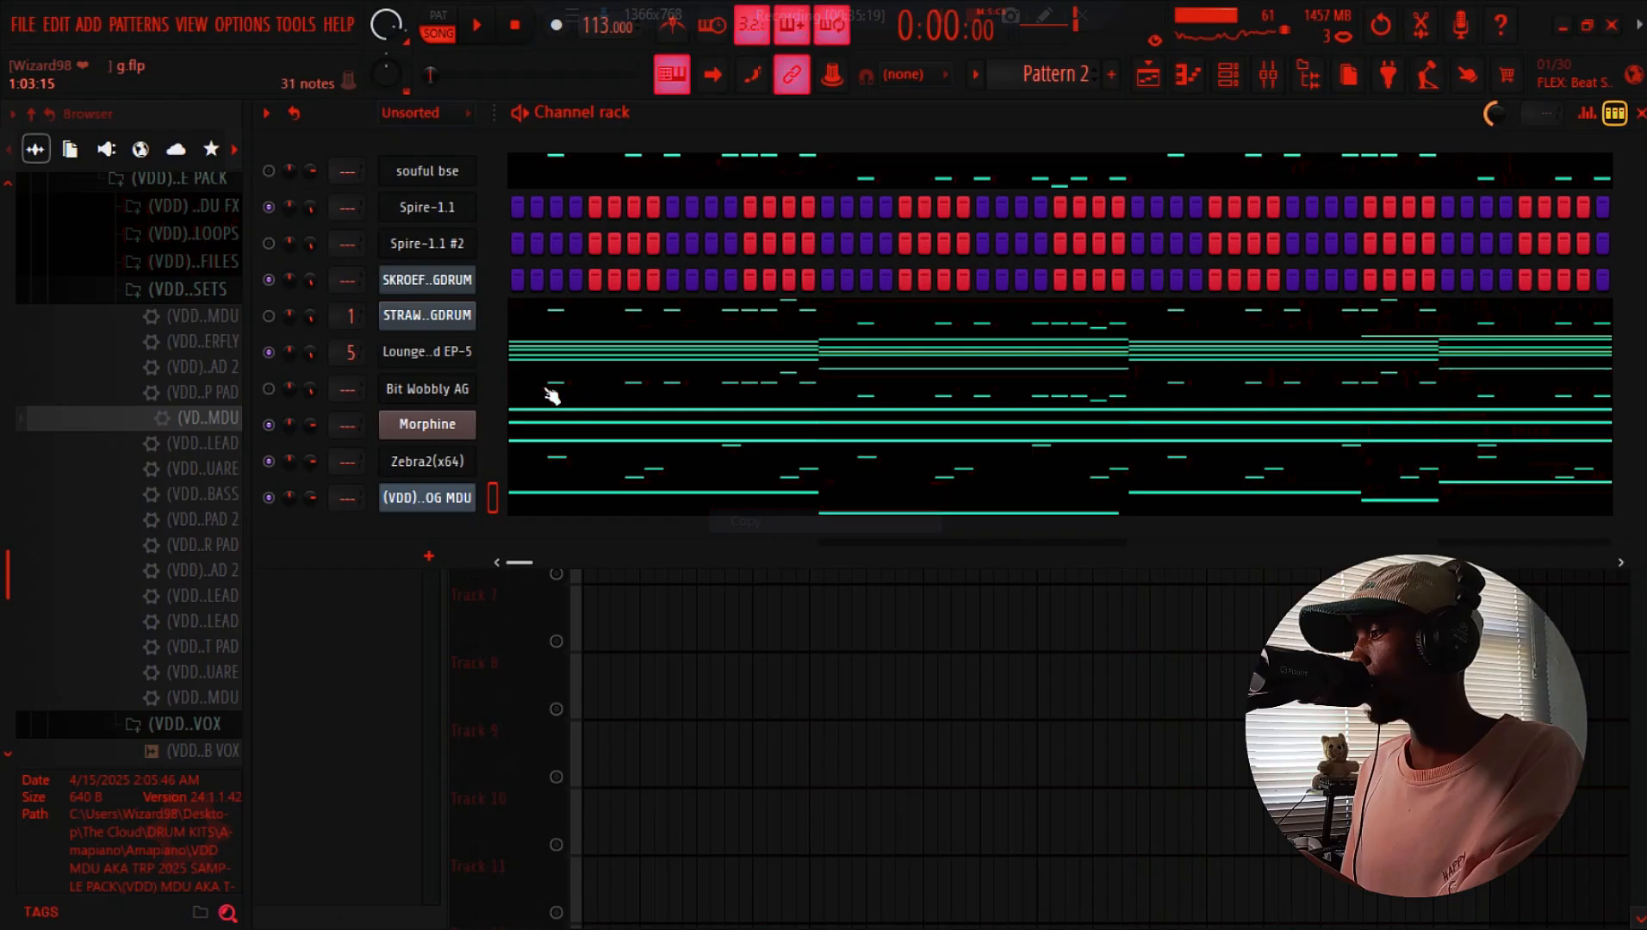
right_click(473, 515)
click(551, 754)
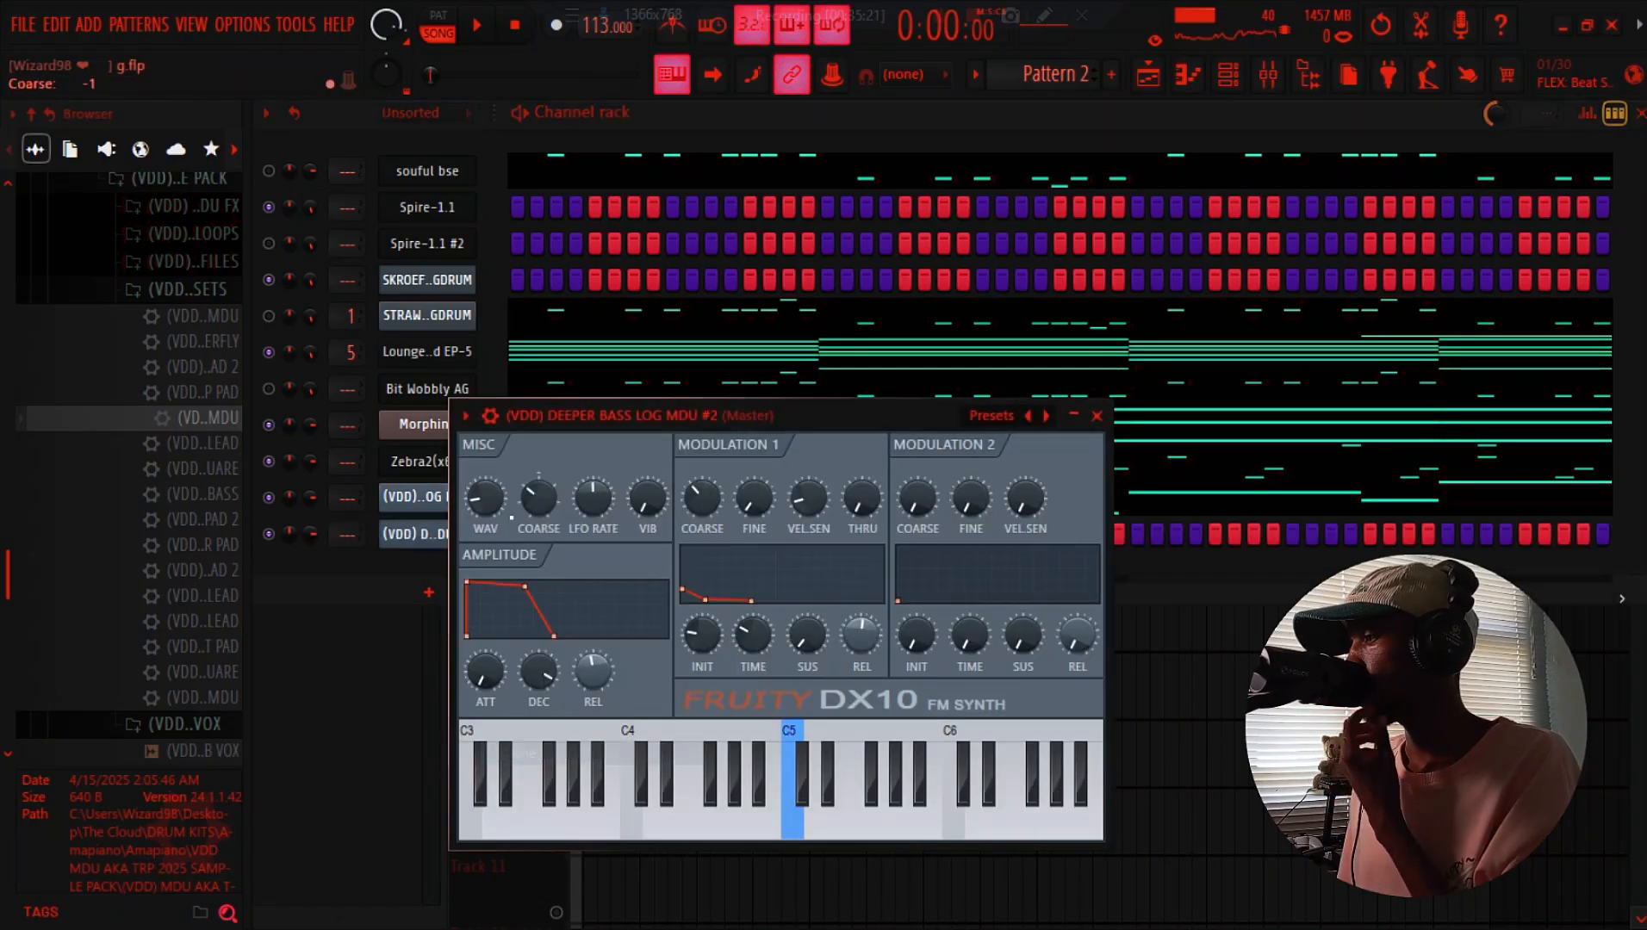
Copy the Zebra2 channel's notes and paste them into the cloned DEEPER BASS LOG MDU #2 channel
click(478, 533)
right_click(478, 534)
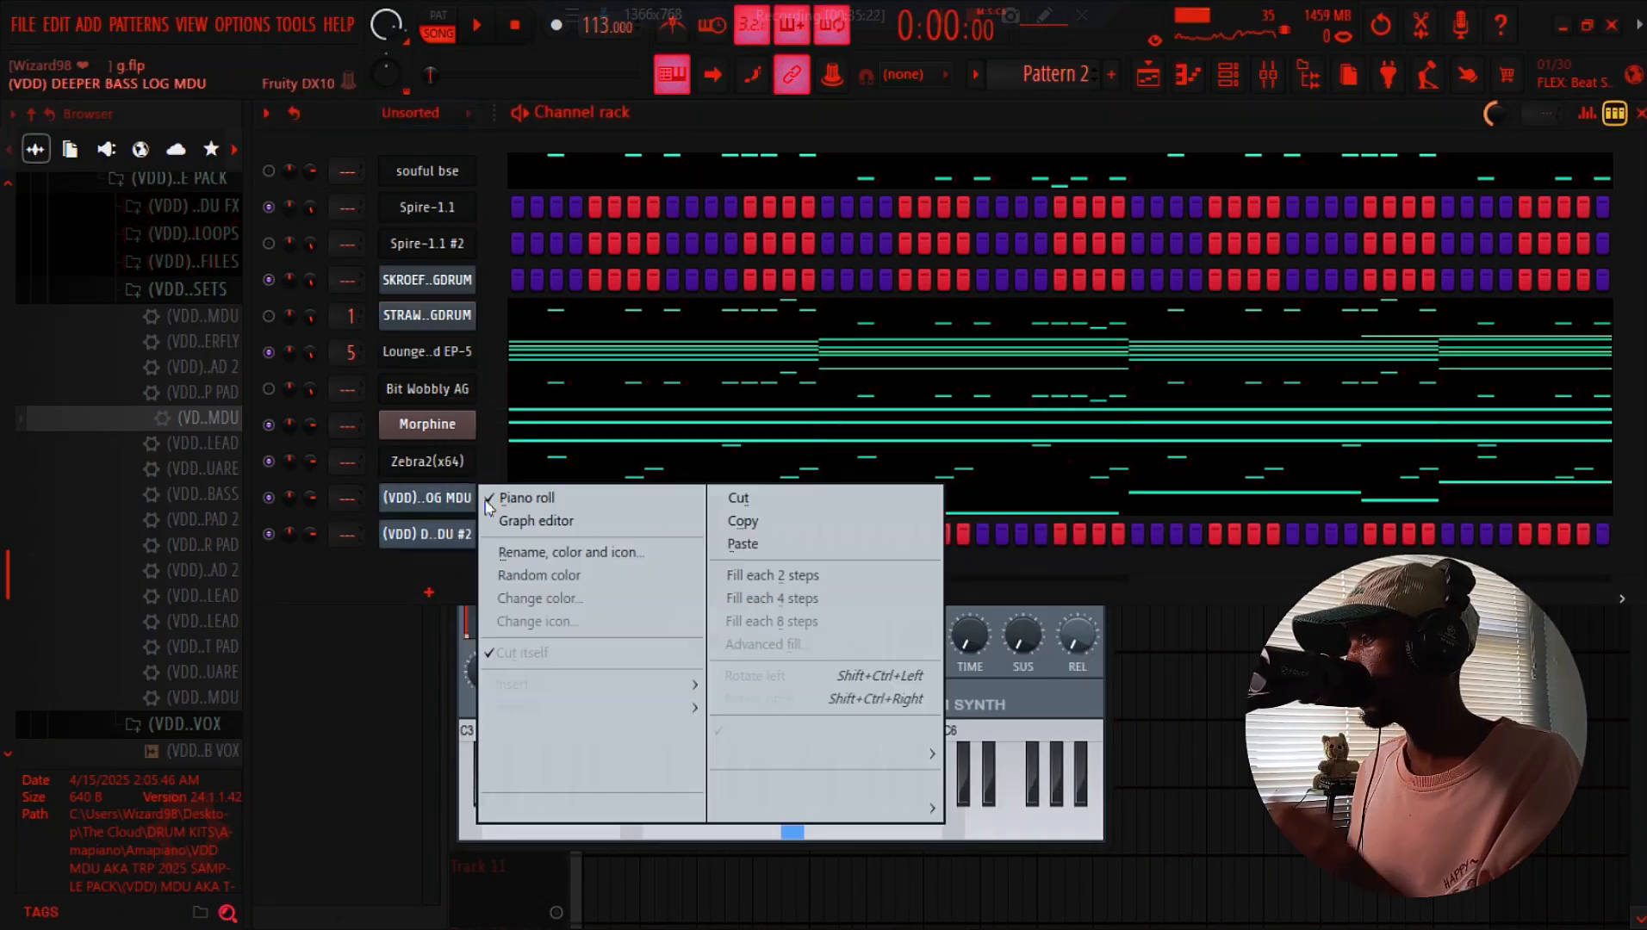
click(774, 524)
right_click(448, 474)
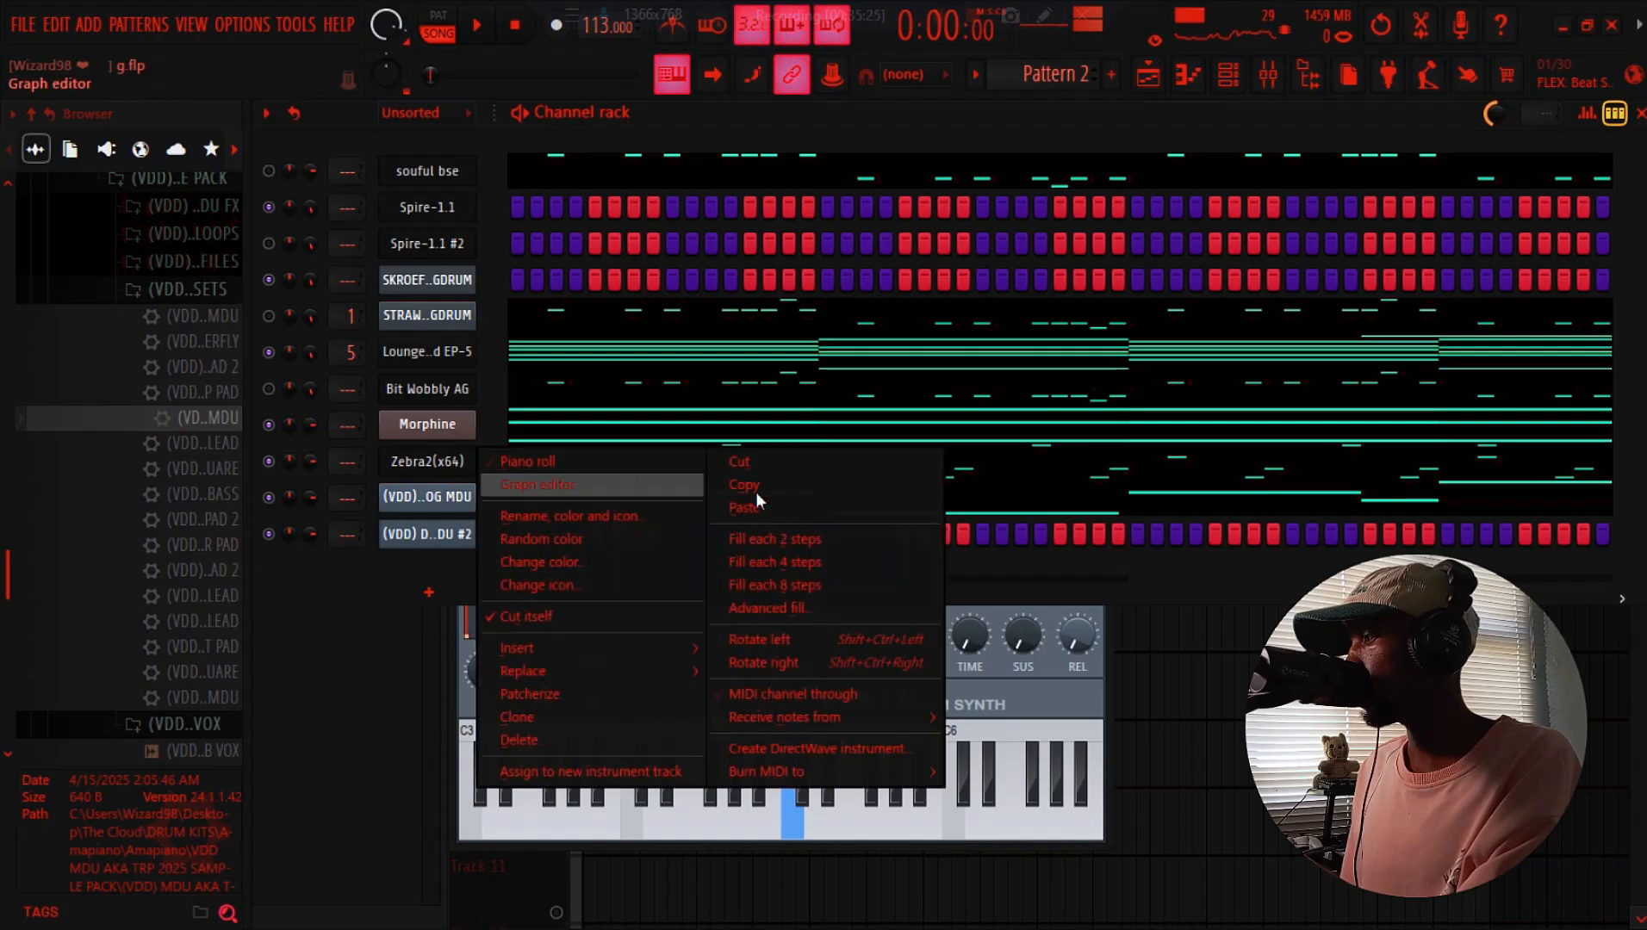
click(754, 488)
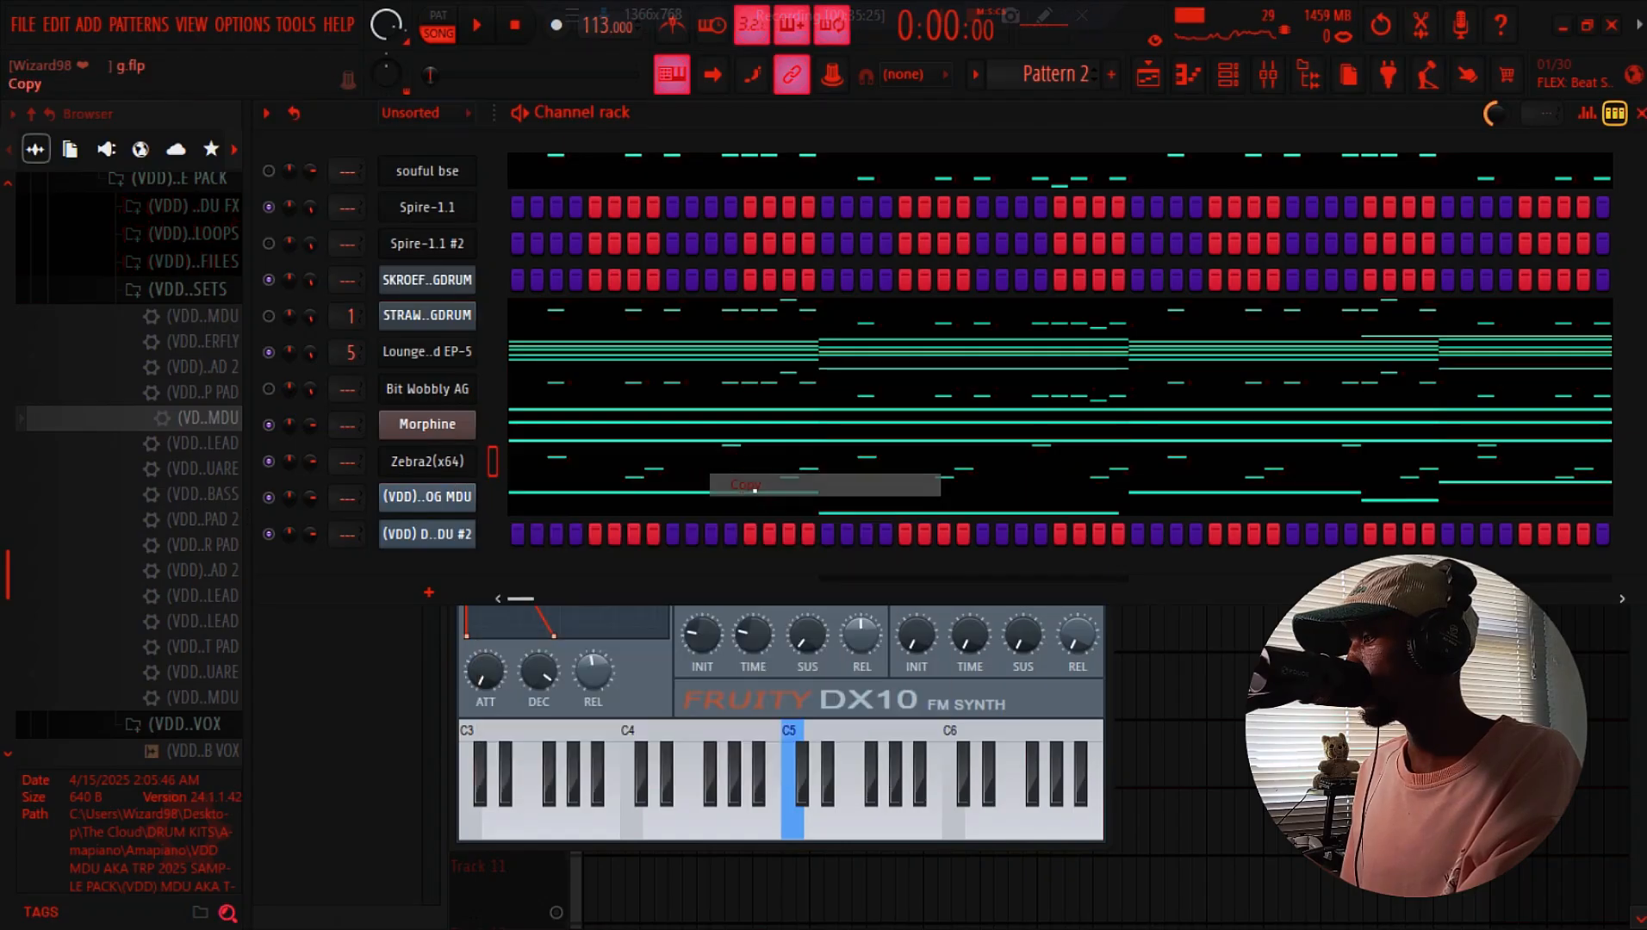
right_click(473, 533)
click(969, 577)
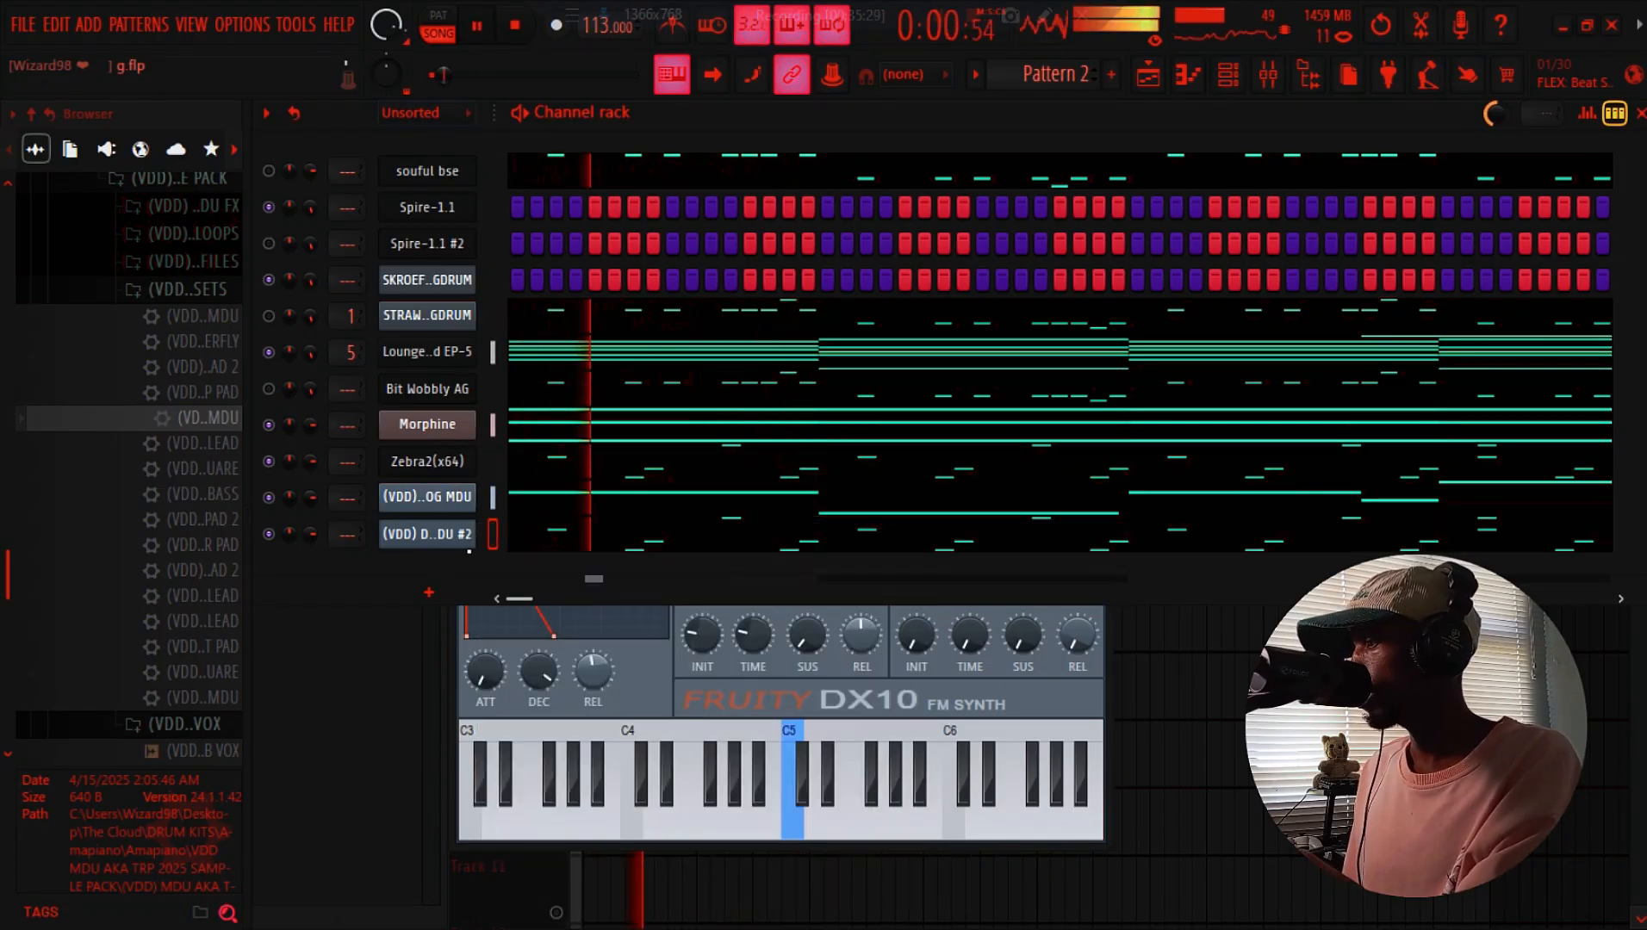
Replace the DEEPER BASS LOG MDU #2 notes with a copy of the Bit Wobbly AG notes, and mute the original DEEPER BASS LOG MDU channel
right_click(469, 385)
click(757, 417)
right_click(472, 532)
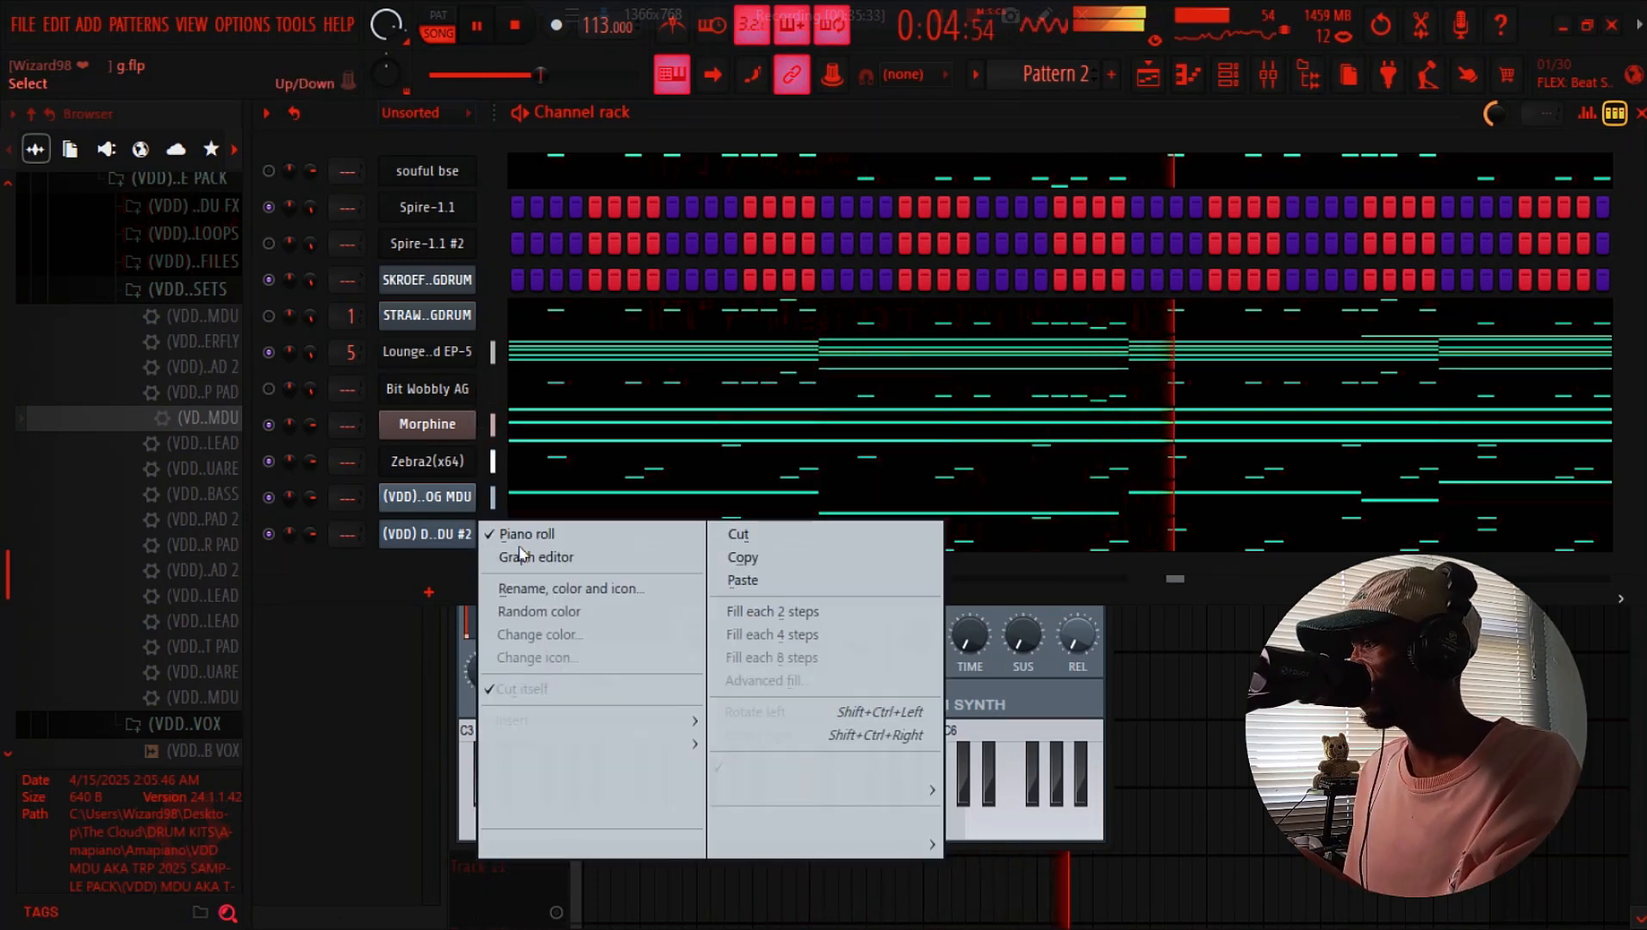
click(746, 579)
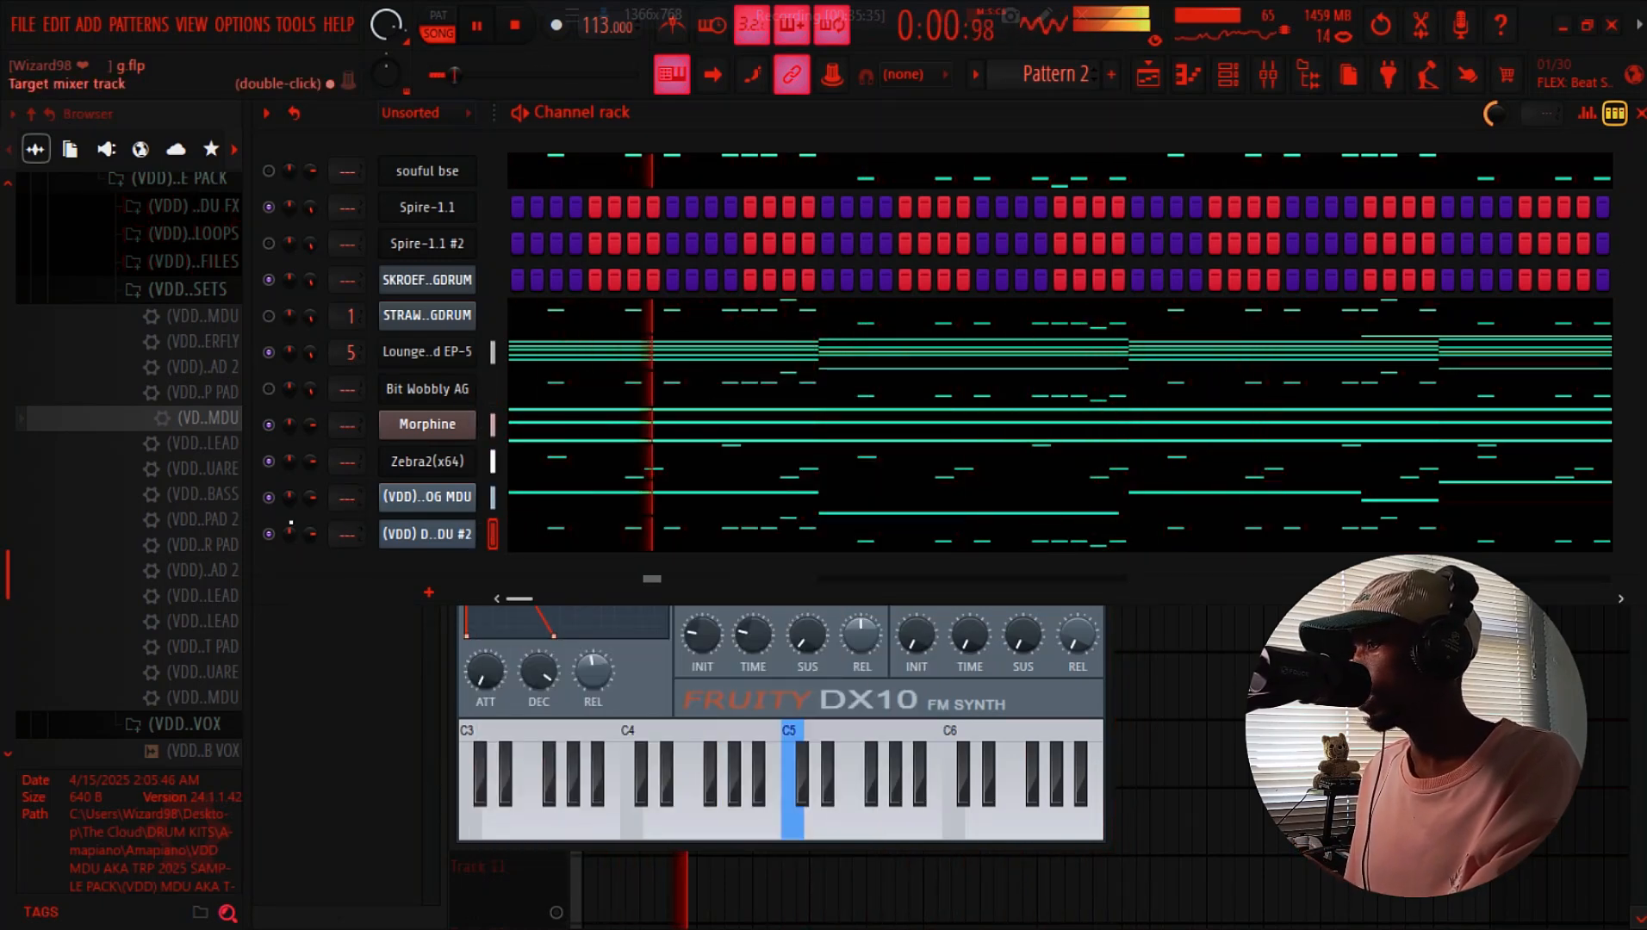
key(space)
key(space)
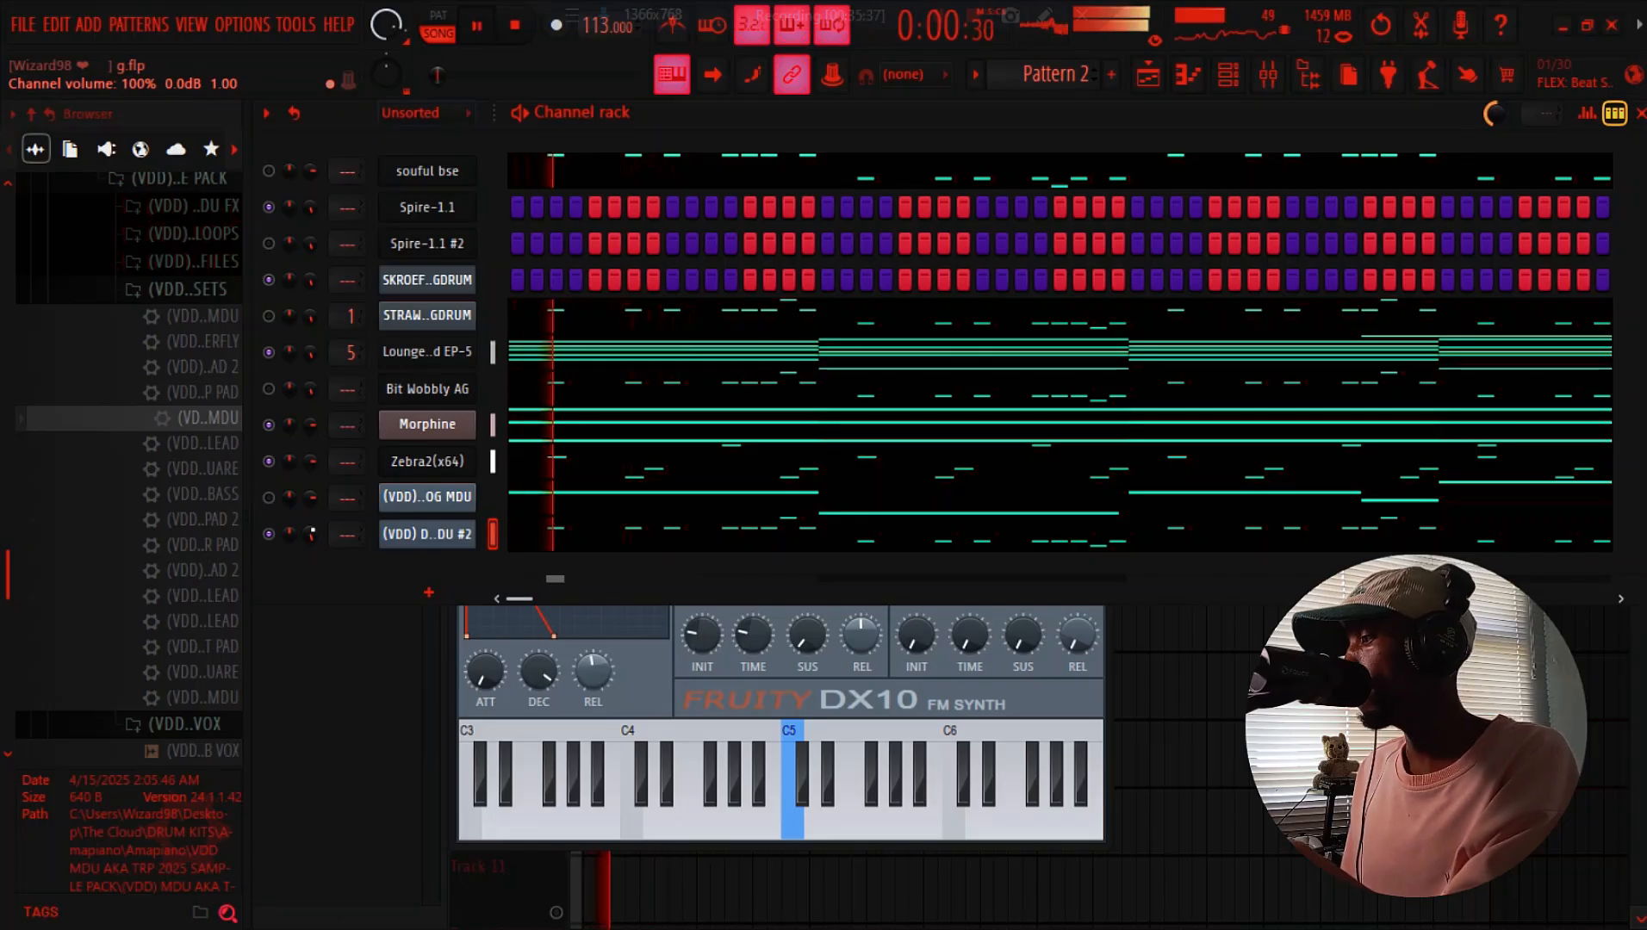
Apply legato to all notes in the DEEPER BASS LOG MDU #2 piano roll so each extends to the next
key(F7)
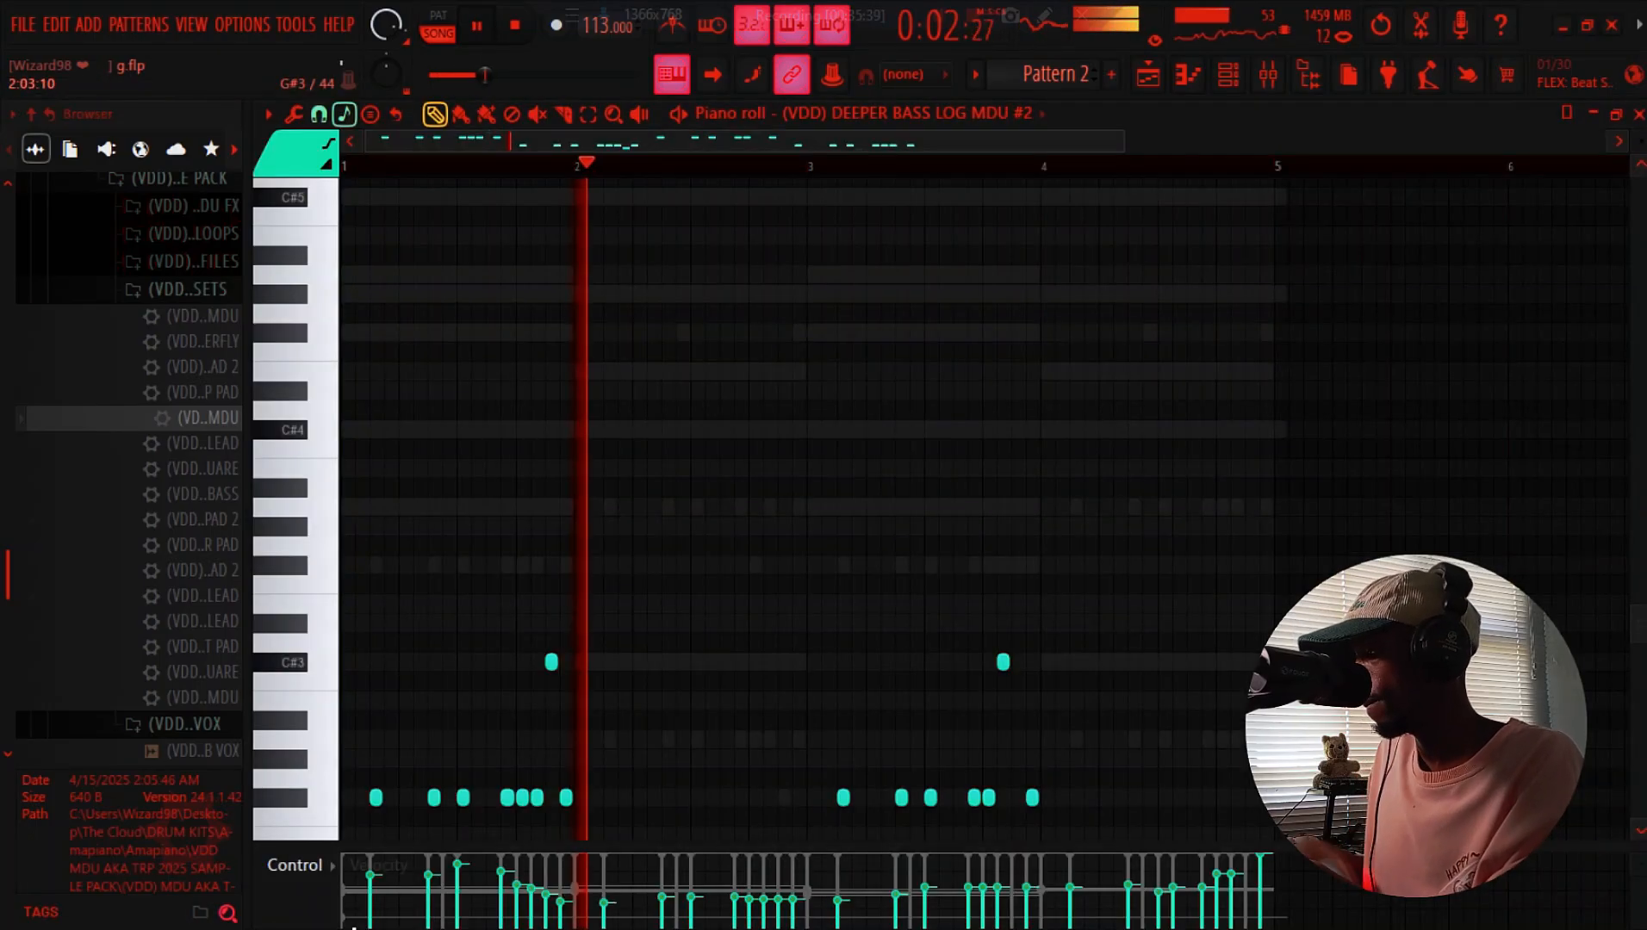
key(alt+l)
key(Return)
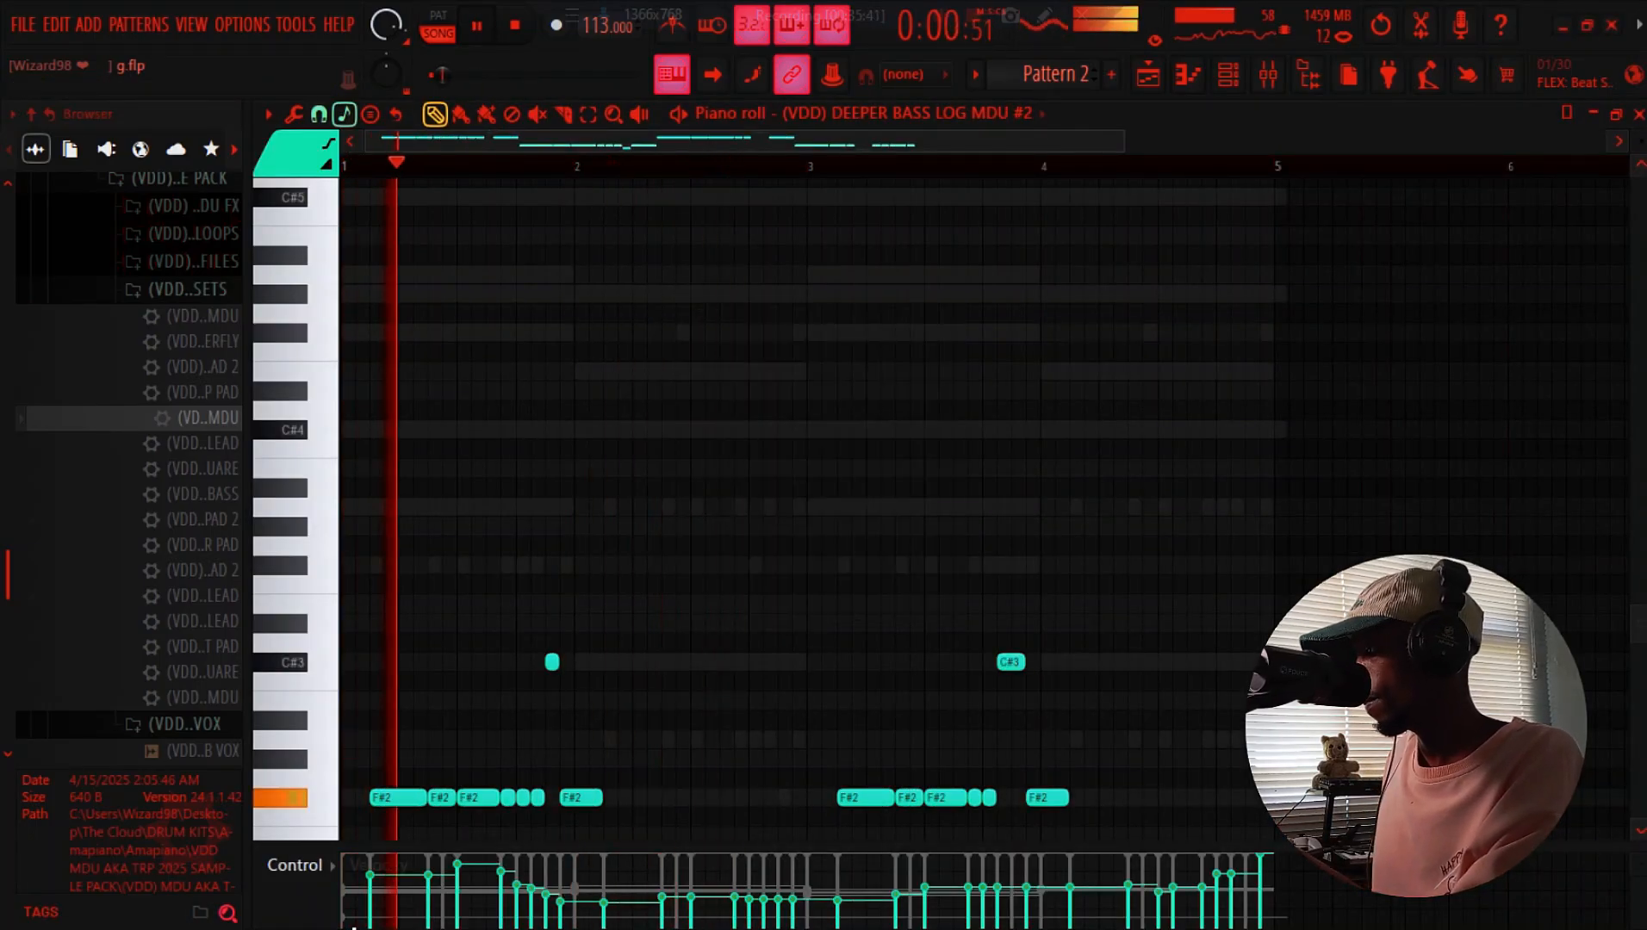
Raise the velocities of all DEEPER BASS LOG MDU #2 notes to maximum with level scaling, and play the result
key(alt+x)
key(space)
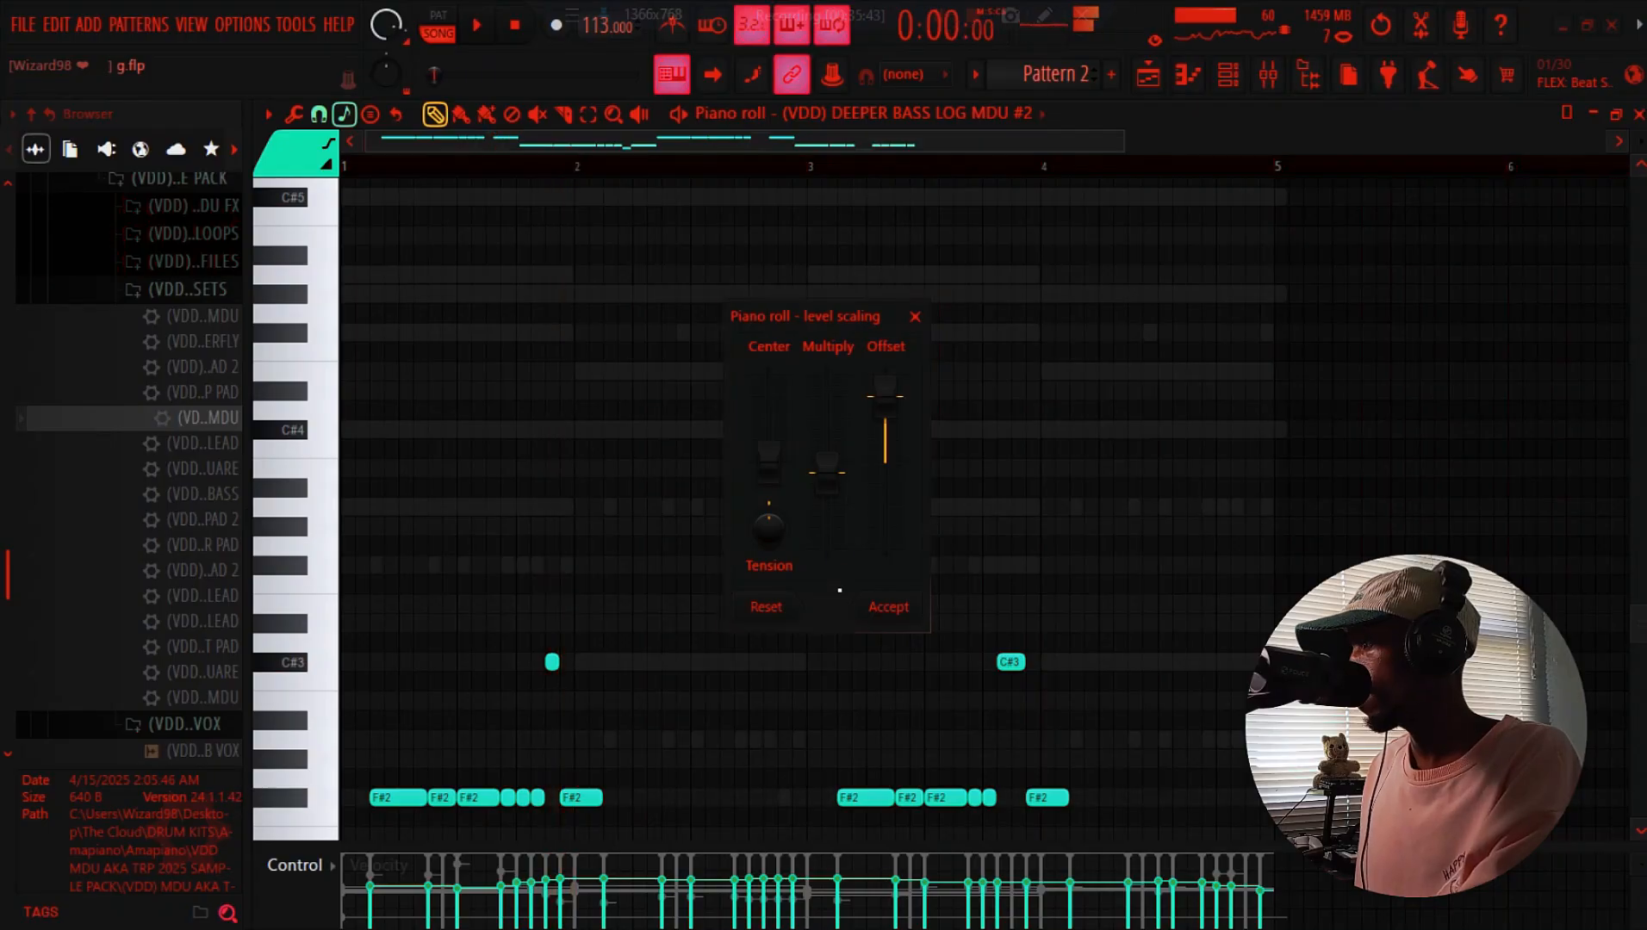
drag(827, 465, 827, 369)
click(889, 608)
key(space)
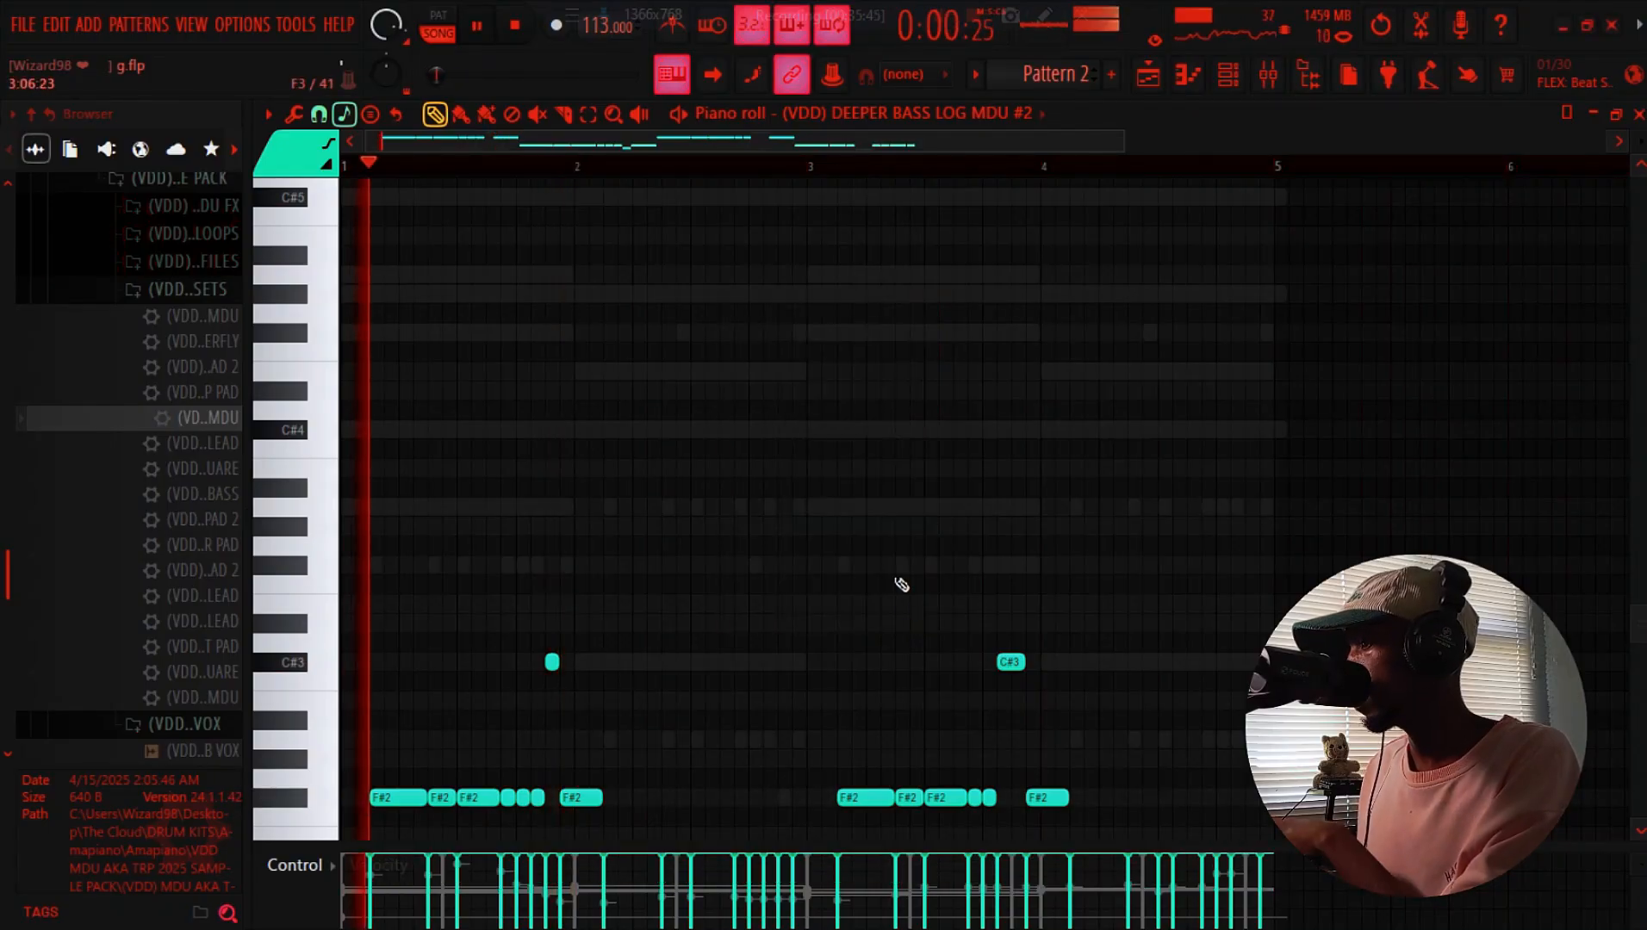
Transpose all DEEPER BASS LOG MDU #2 notes up one octave and play them back
scroll(899, 576, down, 3)
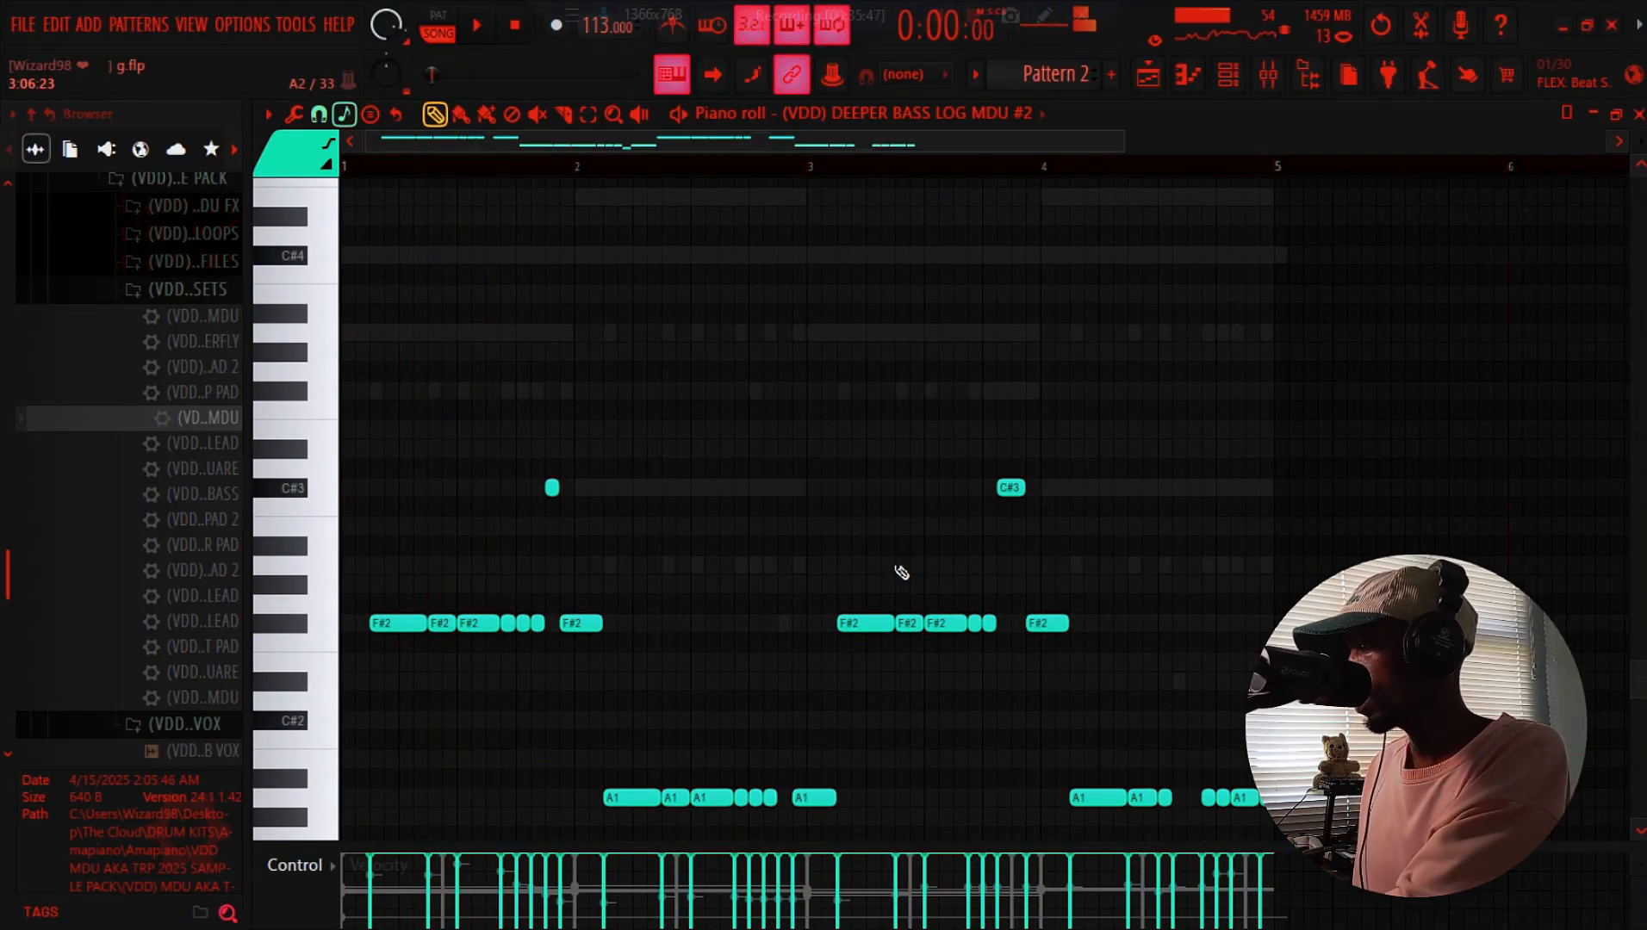
key(ctrl+Up)
key(space)
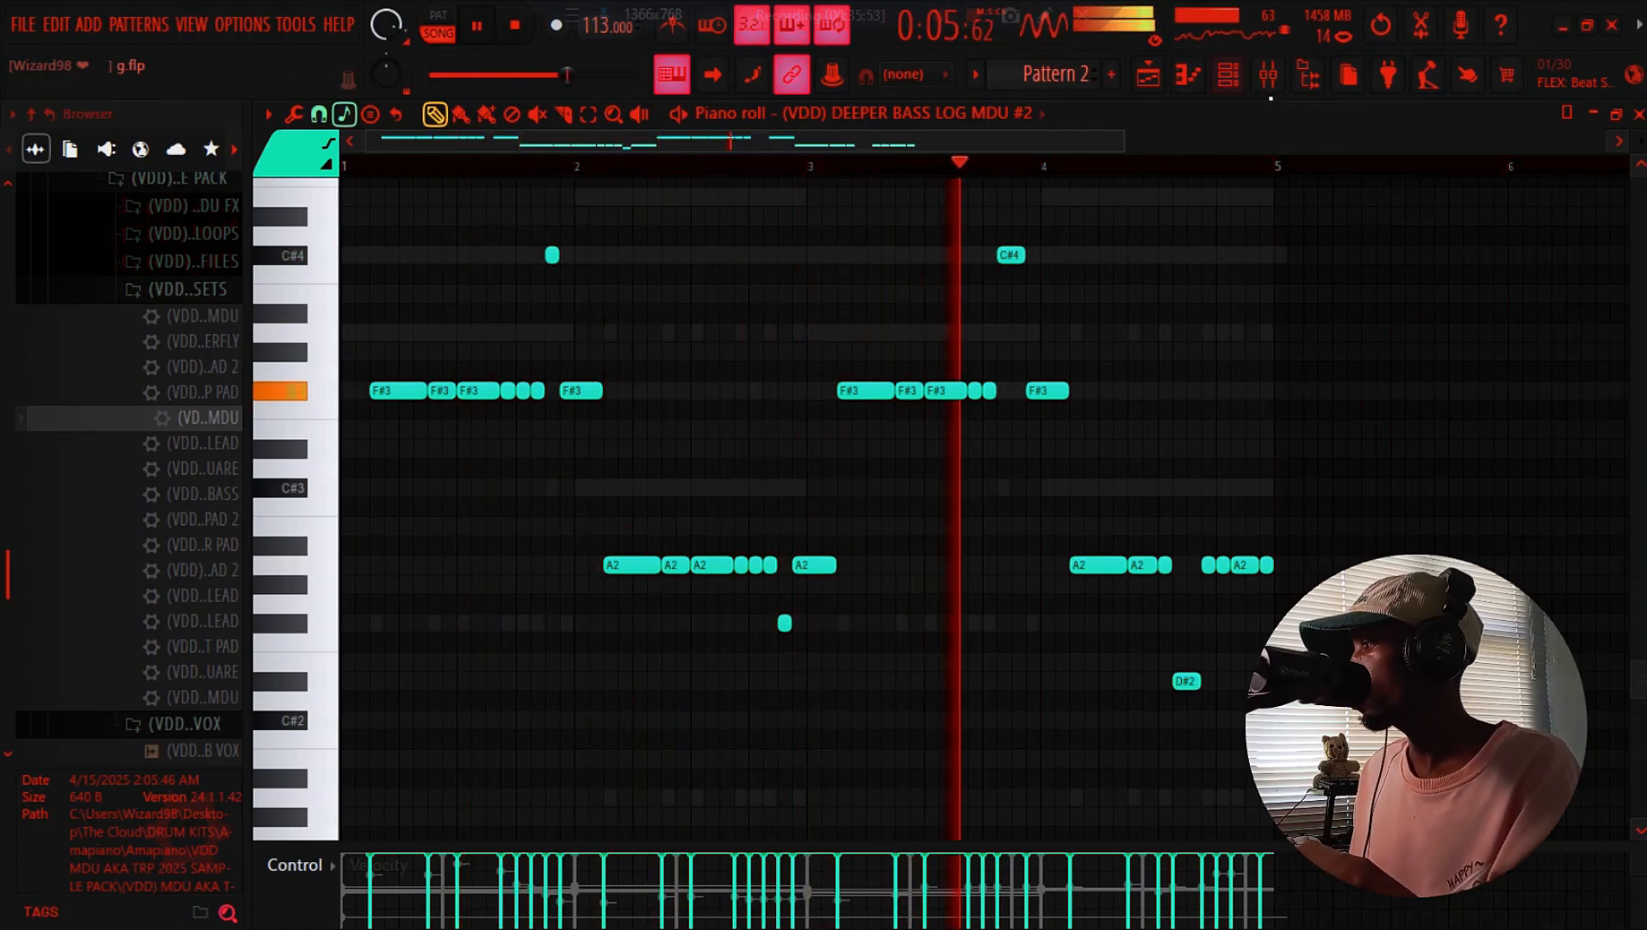
Return to the channel rack, mute the Lounge Lizard EP-5 channel, and listen to the pattern without it
click(1239, 77)
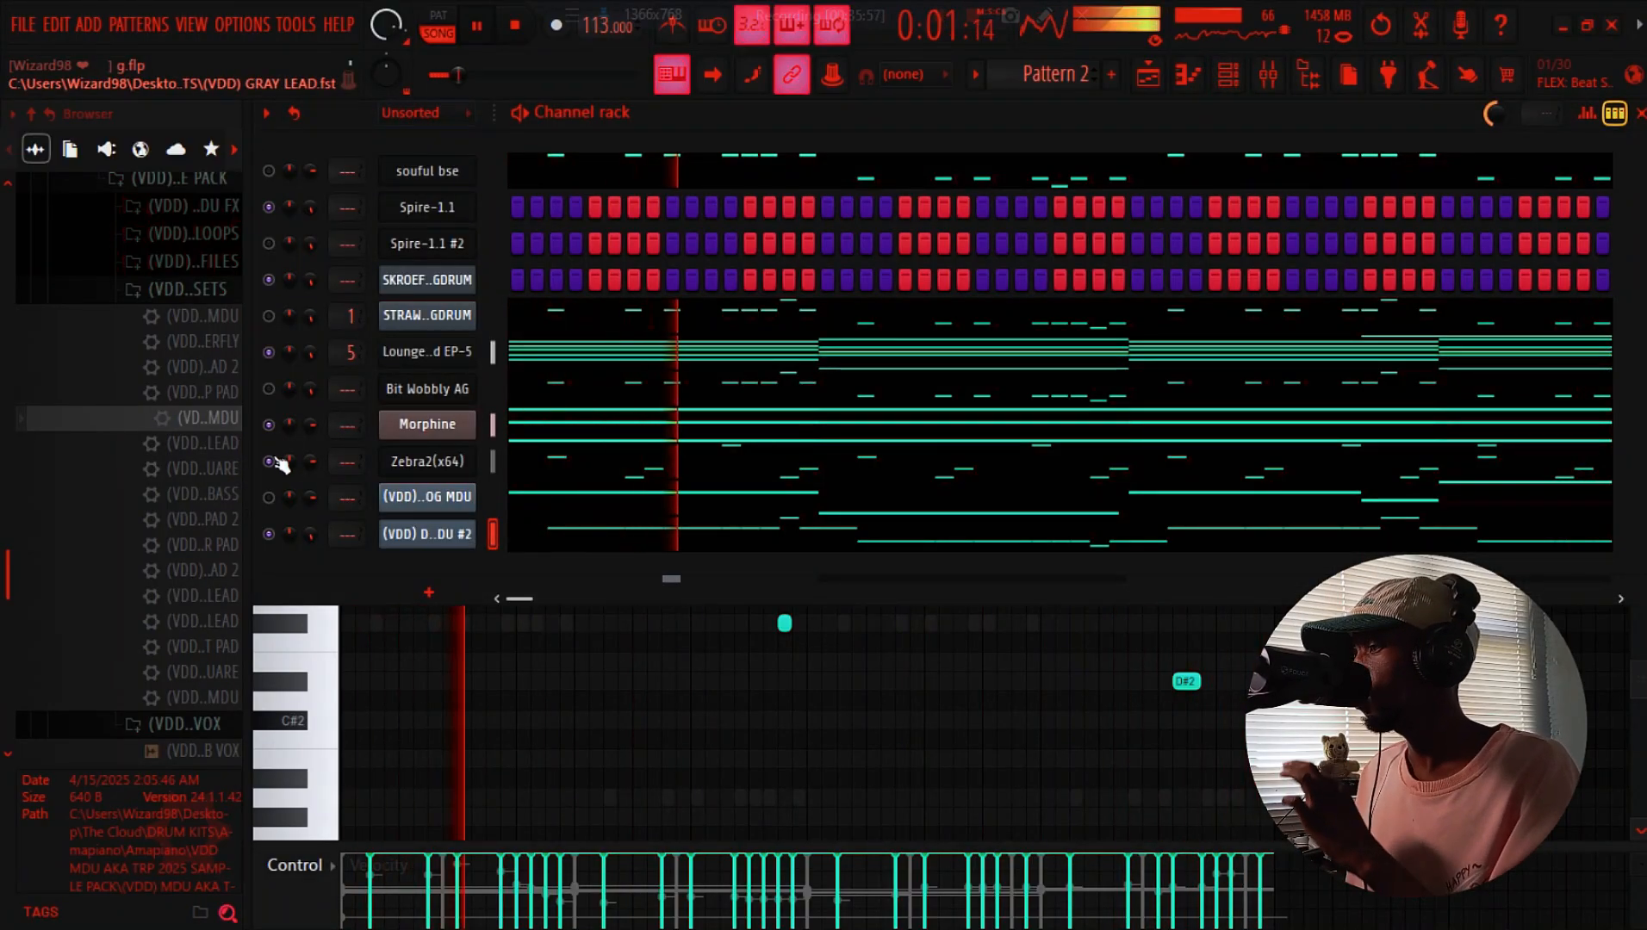
key(space)
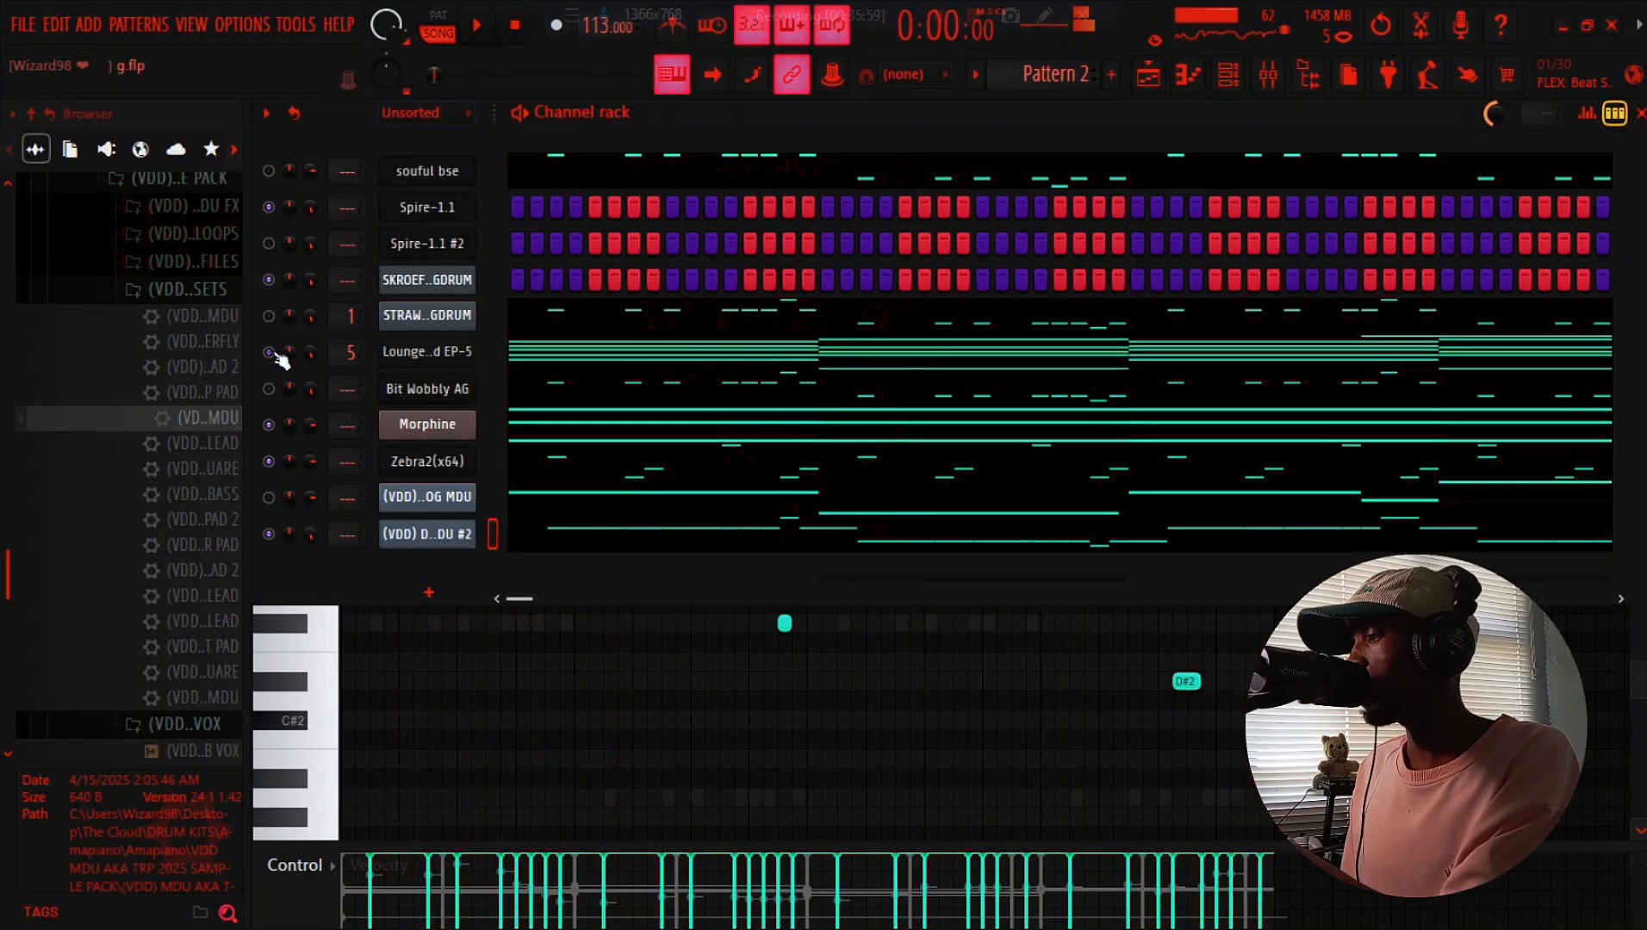
key(space)
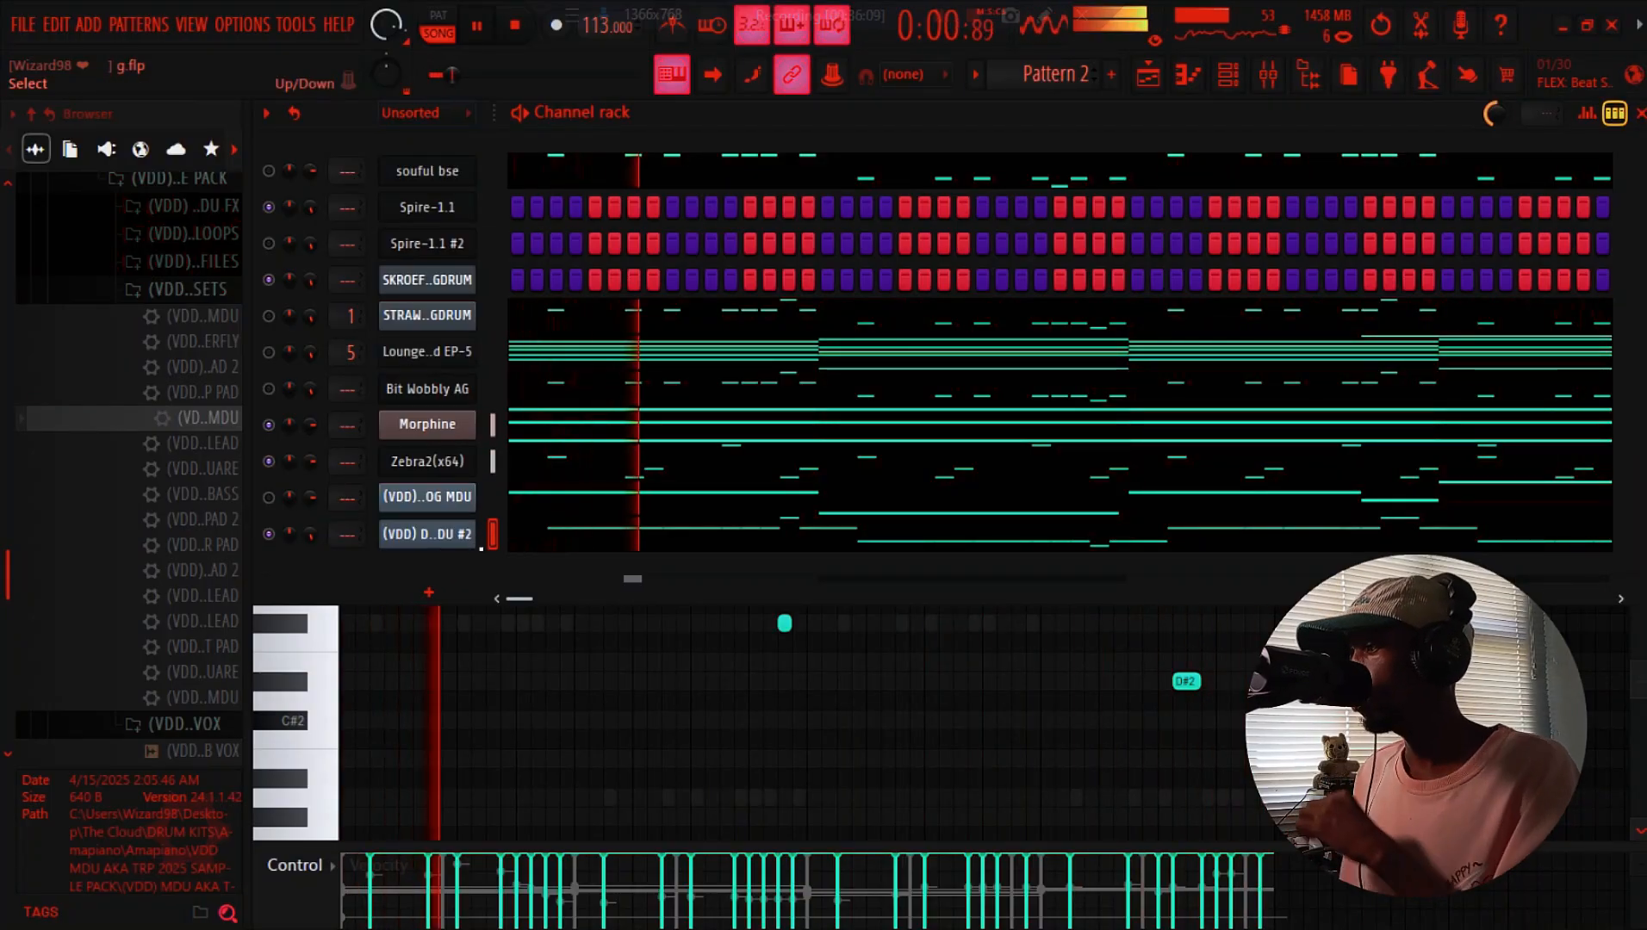
key(space)
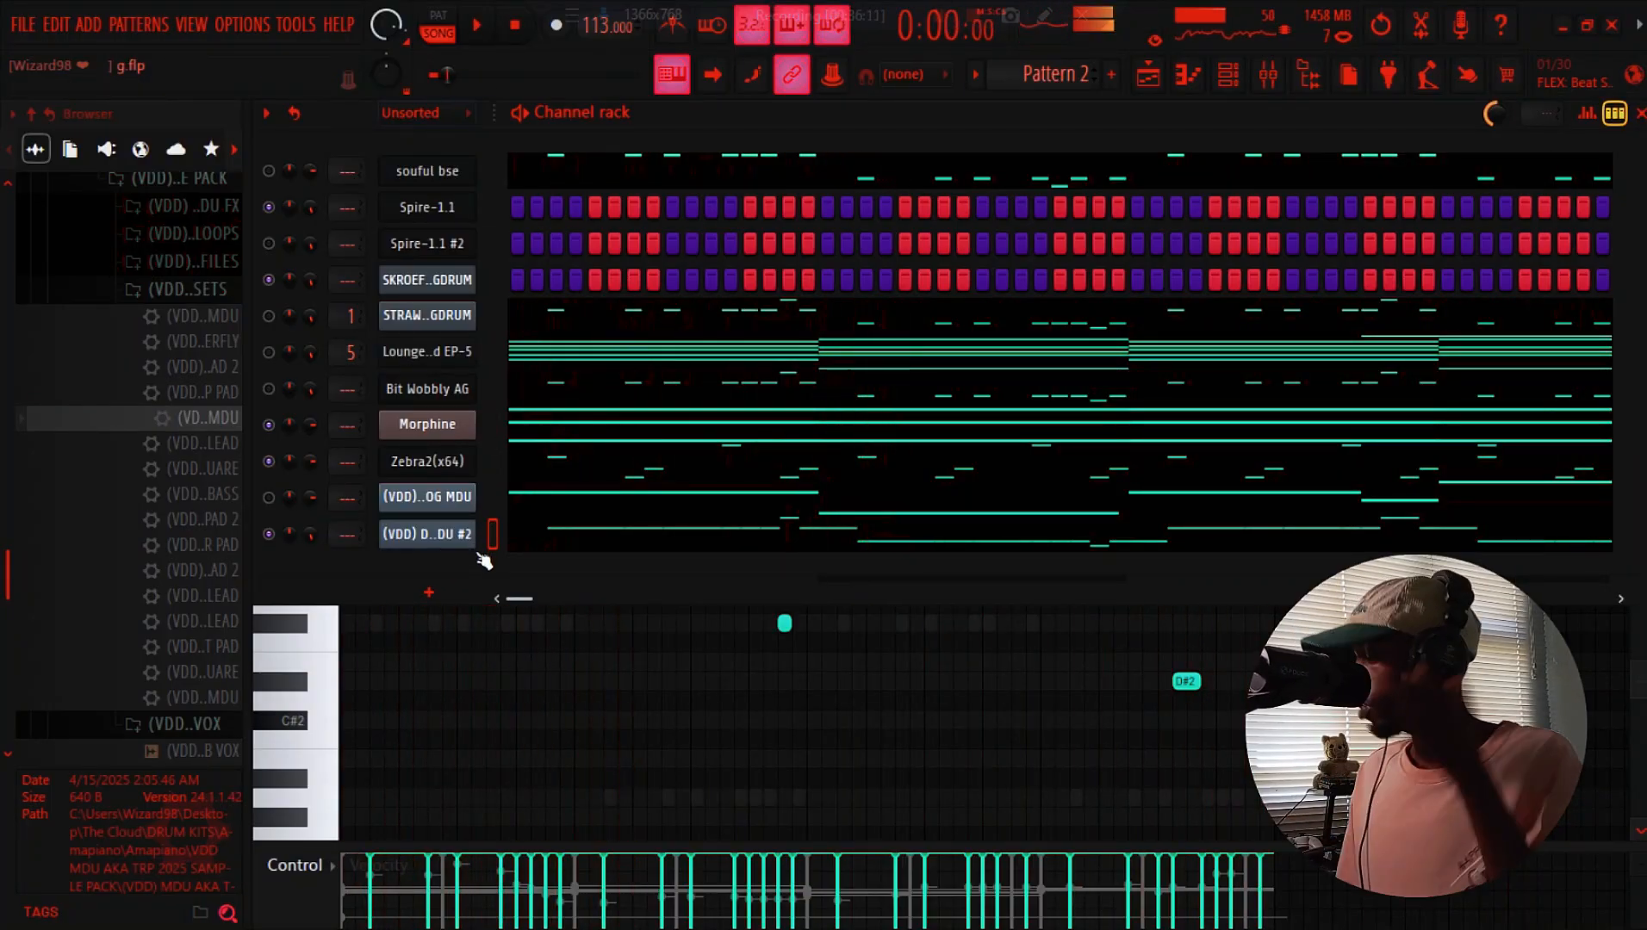
Route the DEEPER BASS LOG MDU #2 channel to free mixer track 4
click(465, 543)
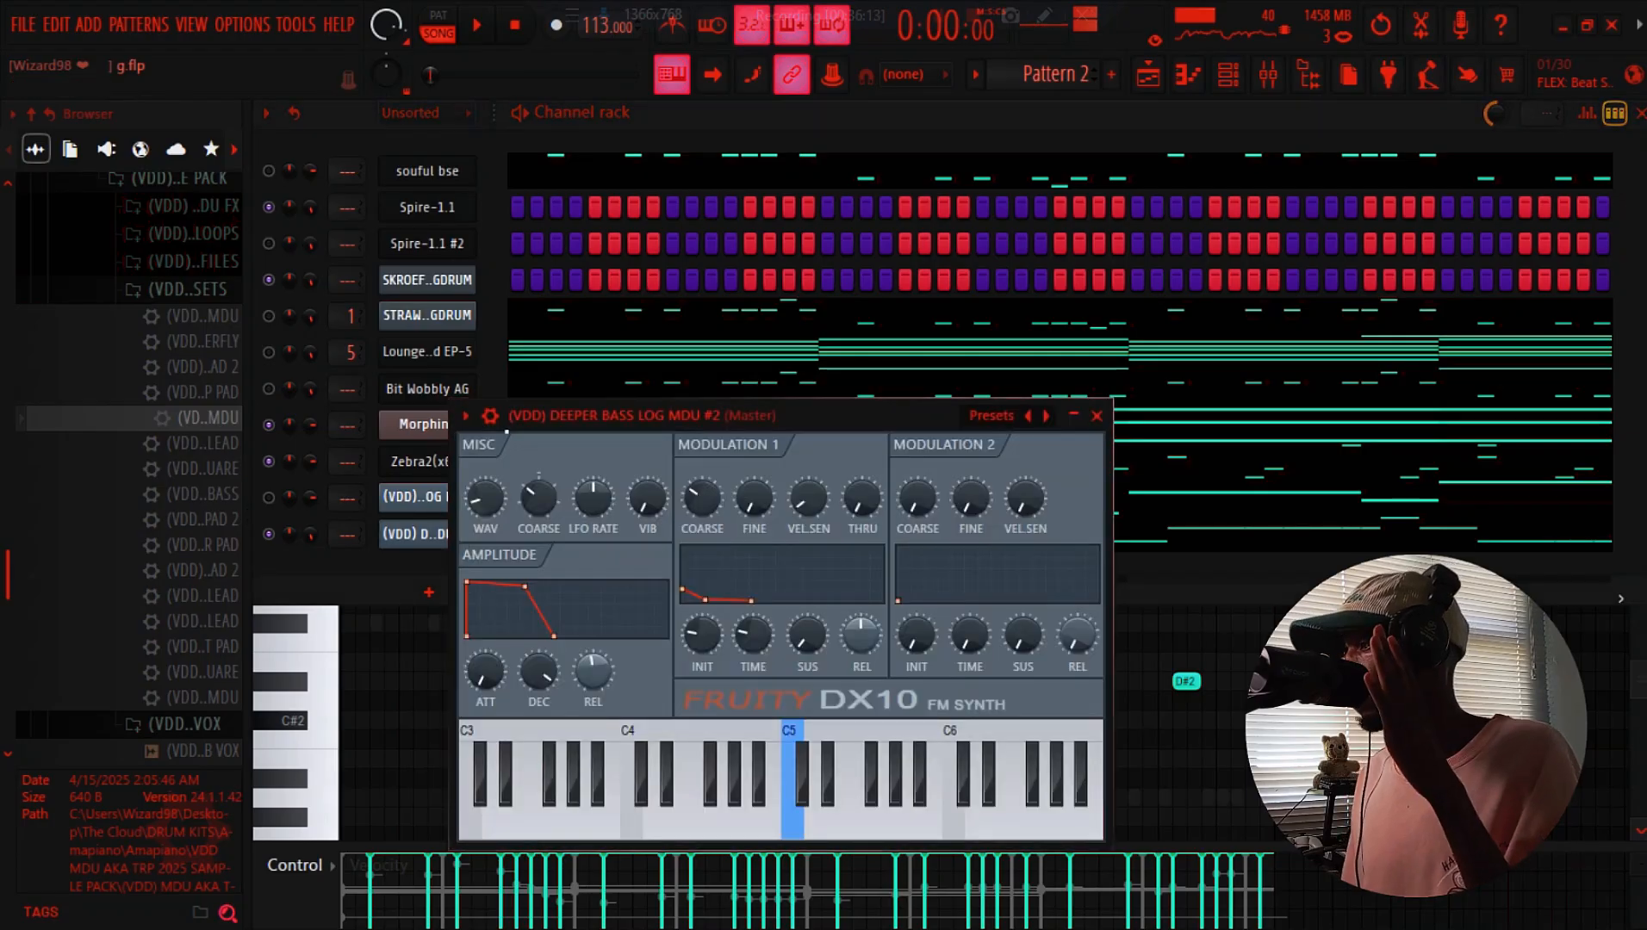
click(492, 417)
click(1075, 480)
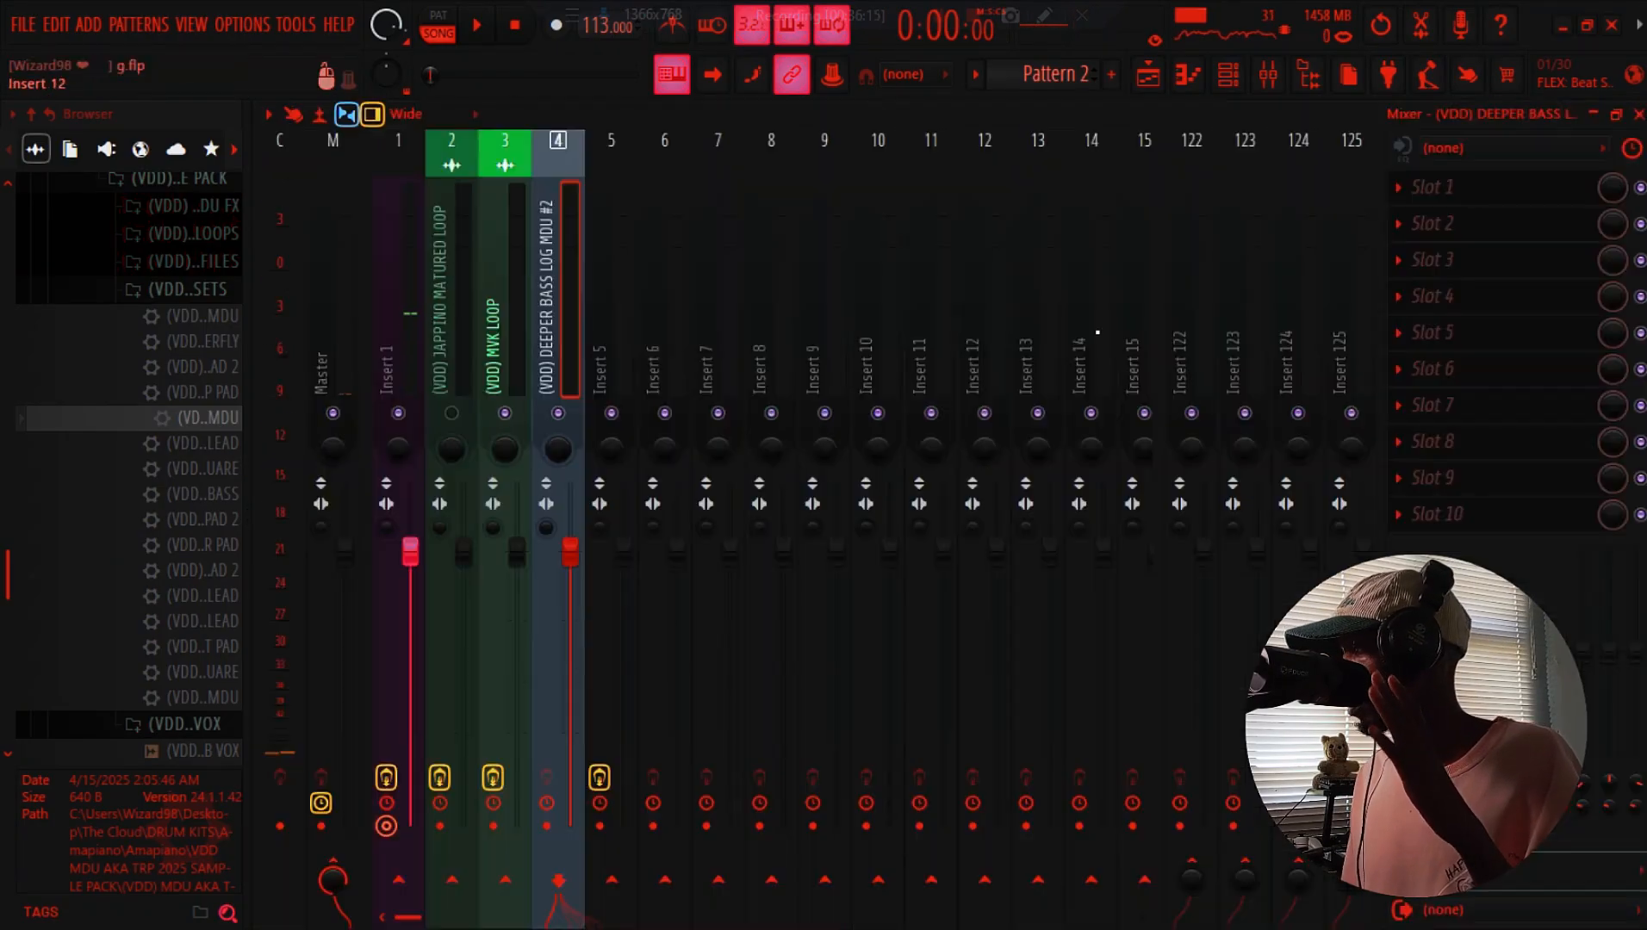
Load JST BG-Bass in slot 1 of mixer track 4 and raise its Comp to slightly below Med during playback
click(1481, 189)
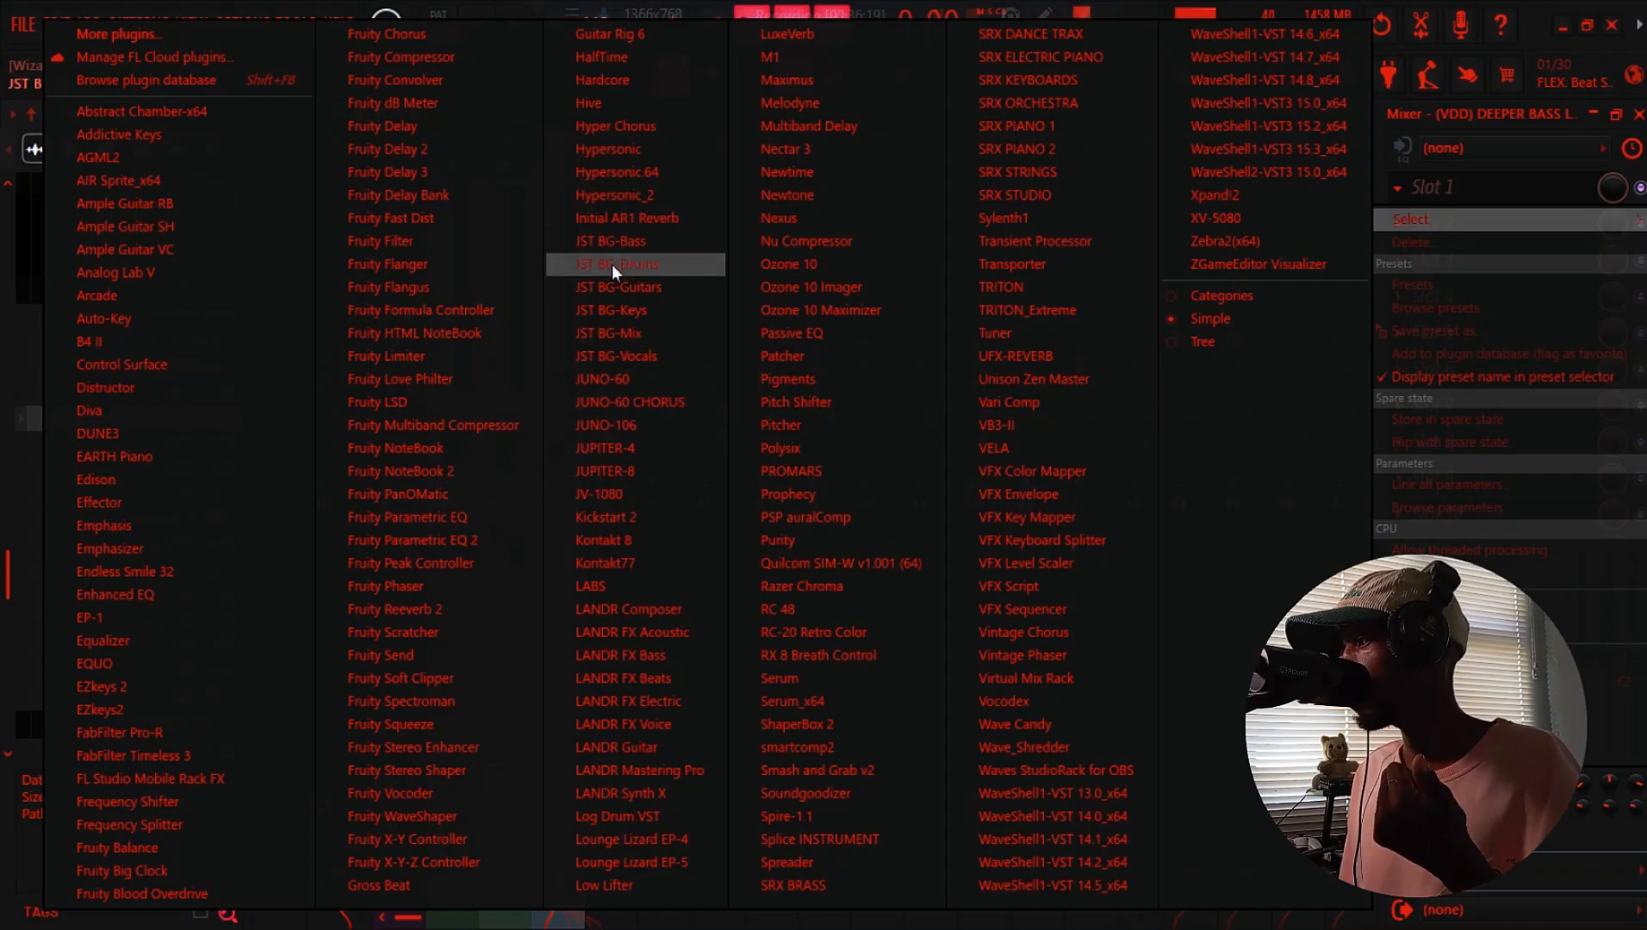
click(653, 243)
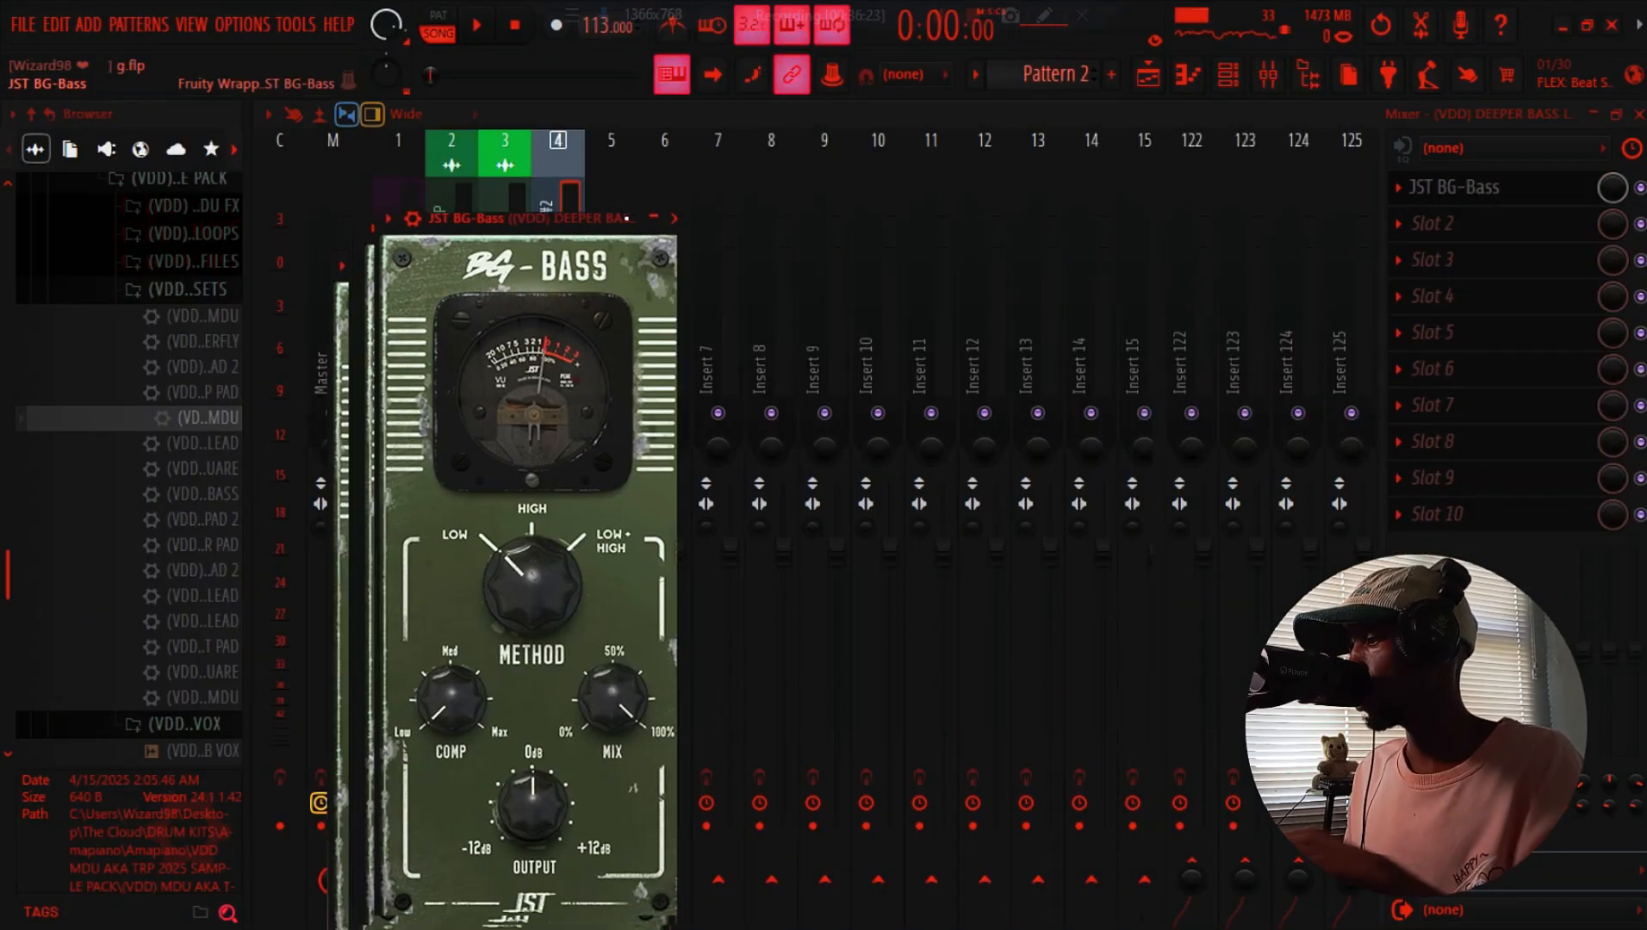
key(space)
drag(479, 676, 446, 581)
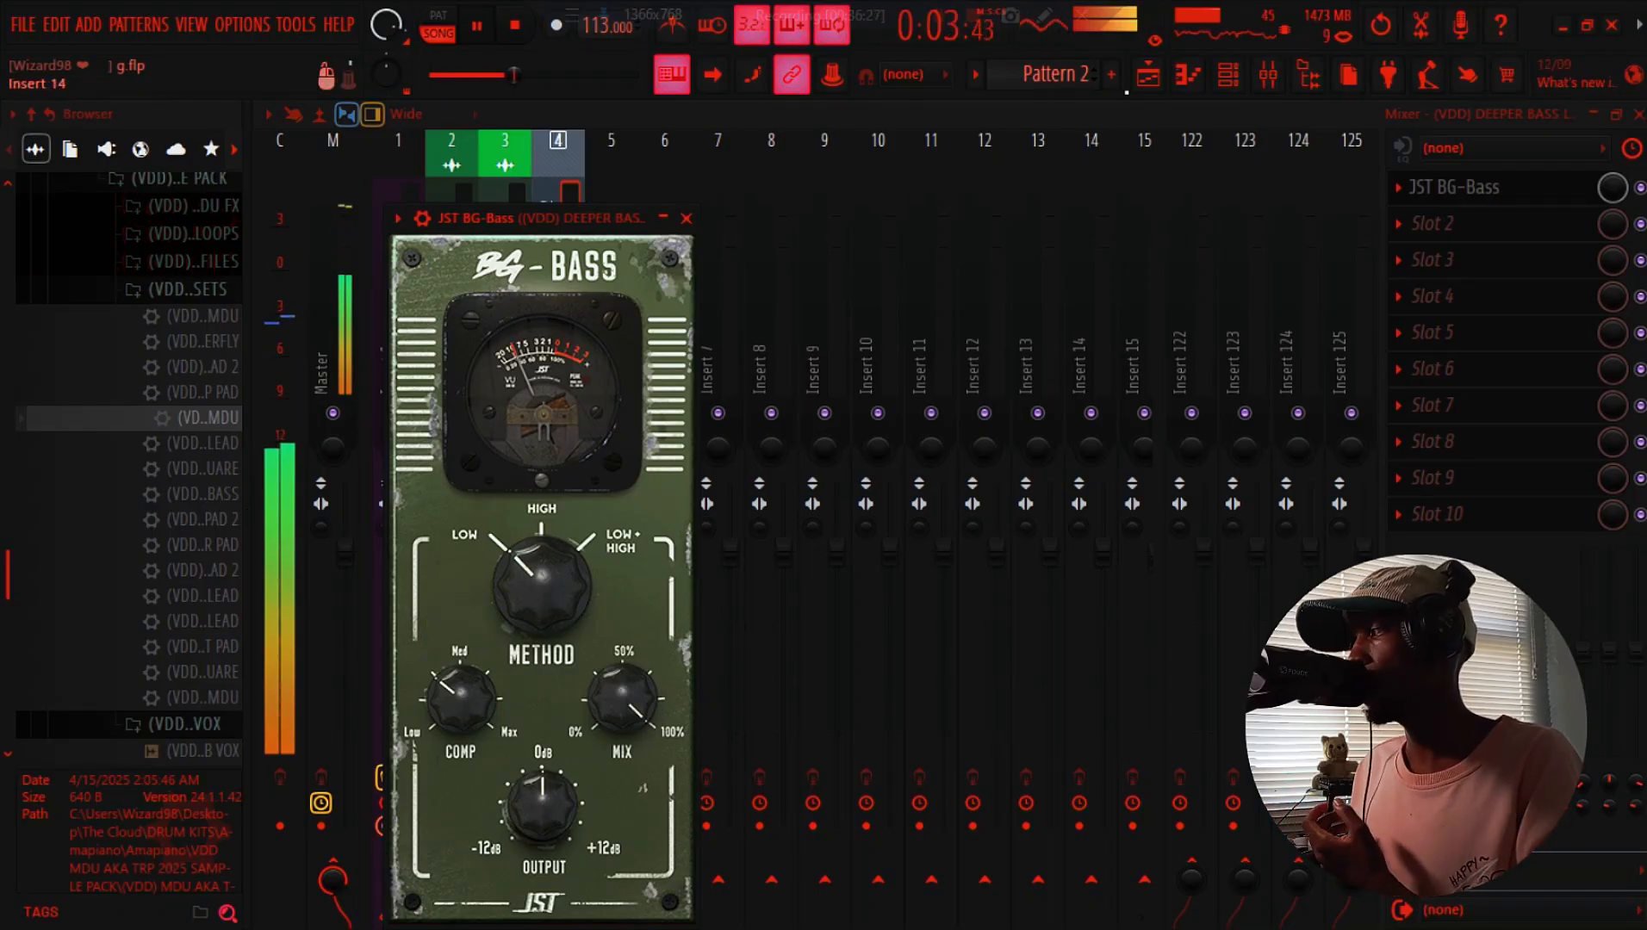
Leave the mixer for the channel rack and unmute the souful bse channel
click(1143, 93)
click(1143, 93)
click(1144, 93)
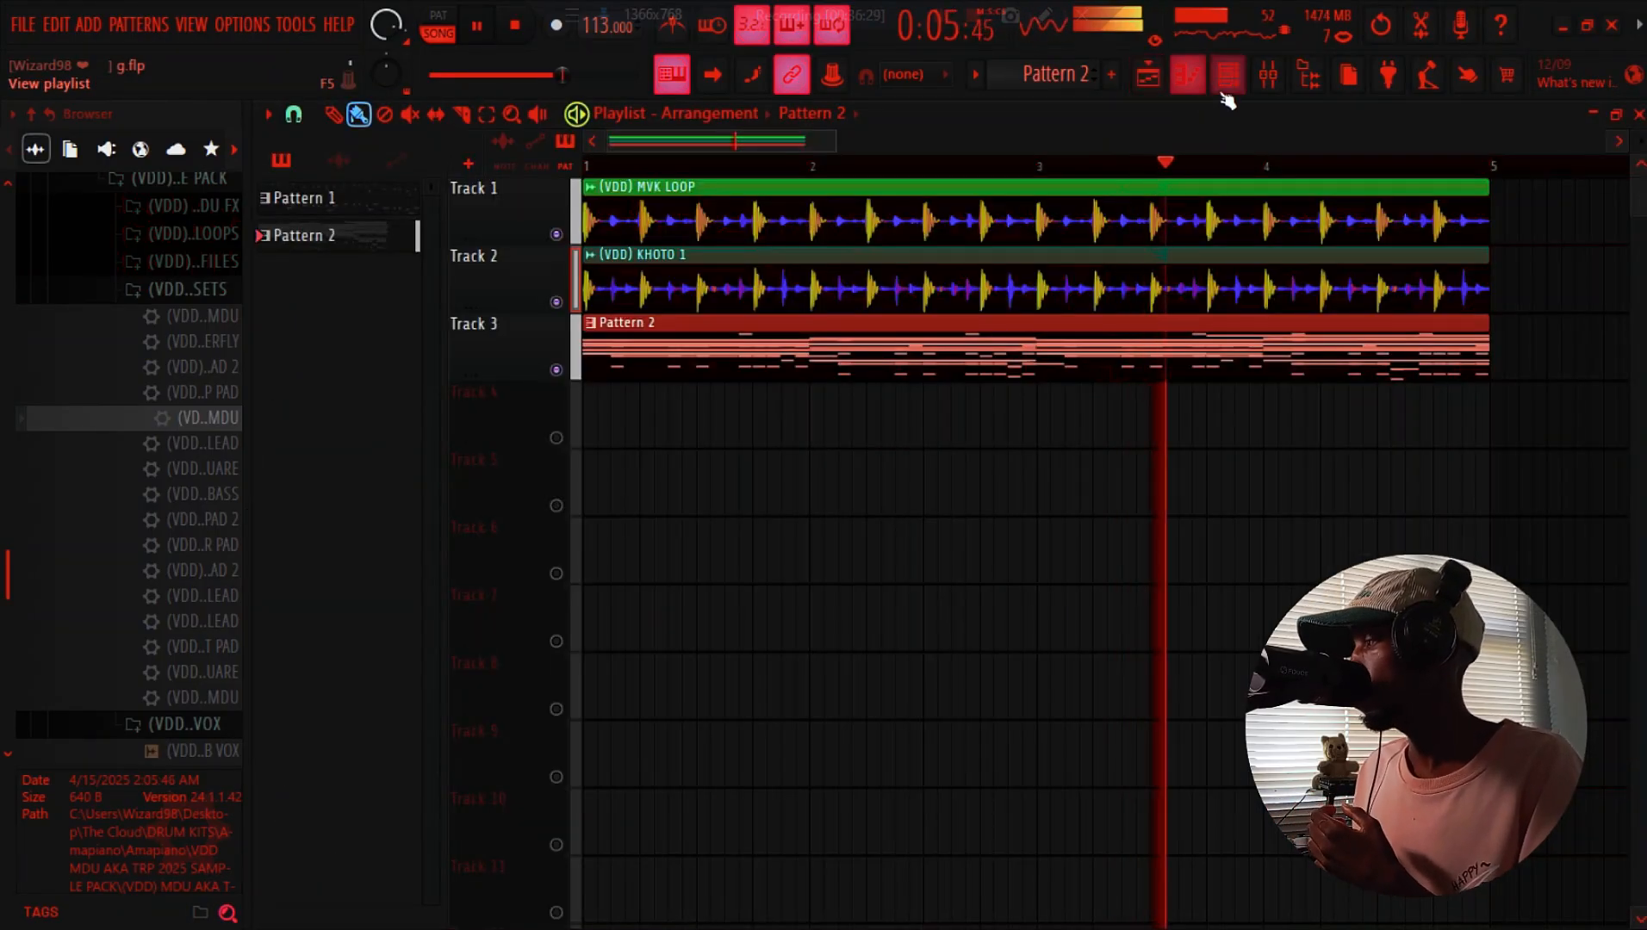
click(1225, 93)
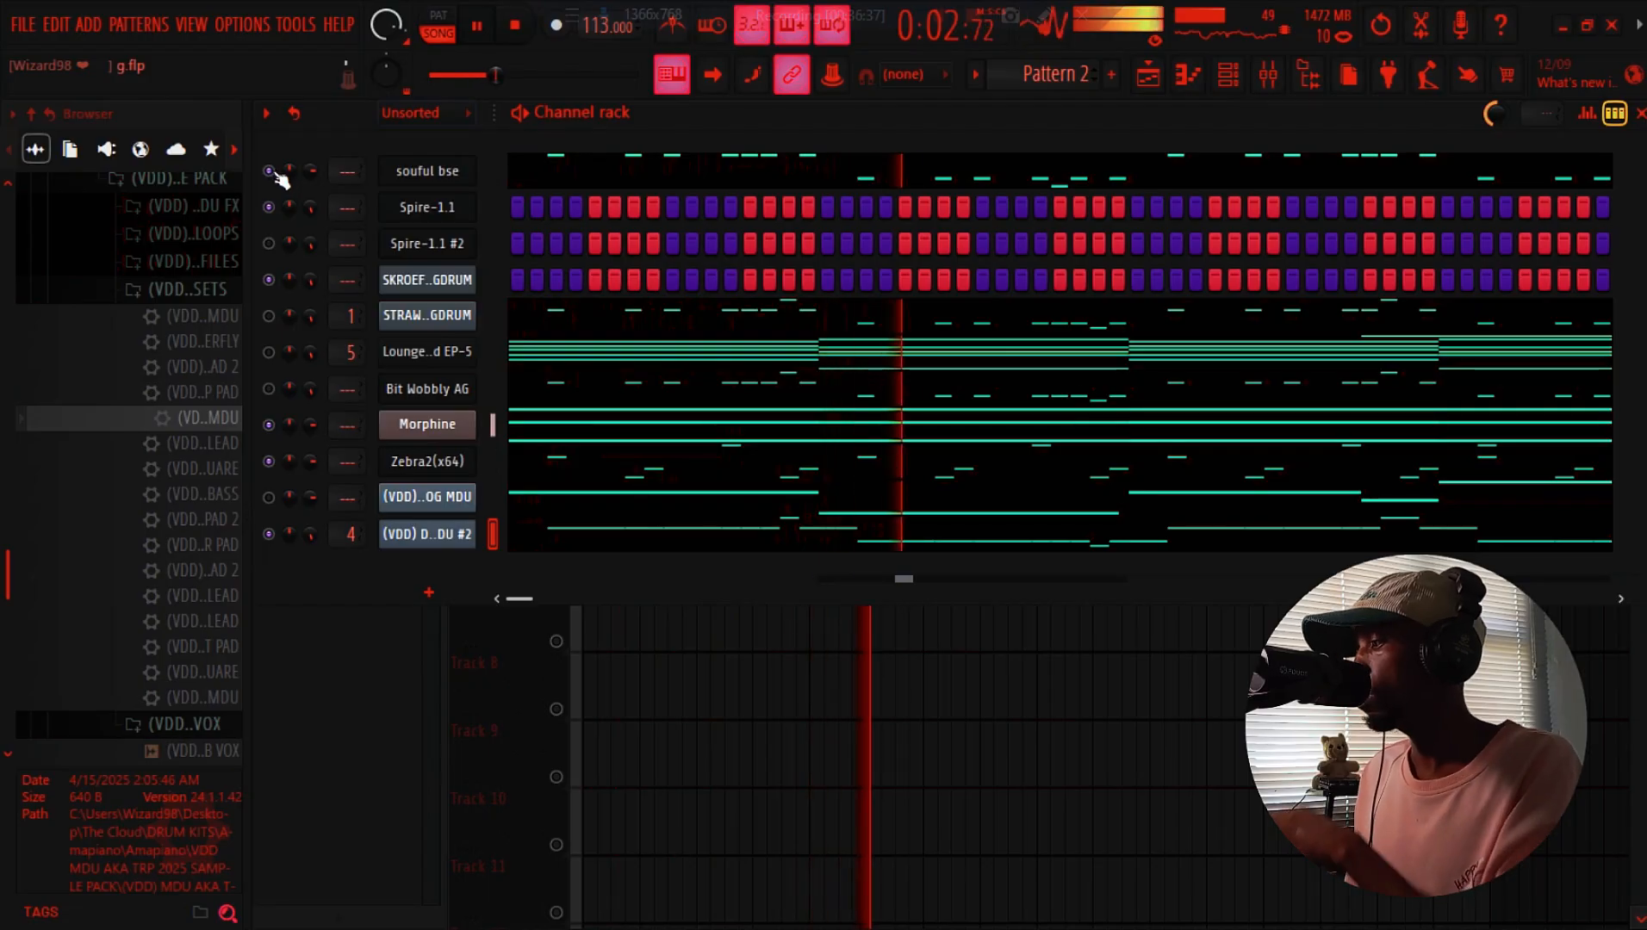
right_click(459, 471)
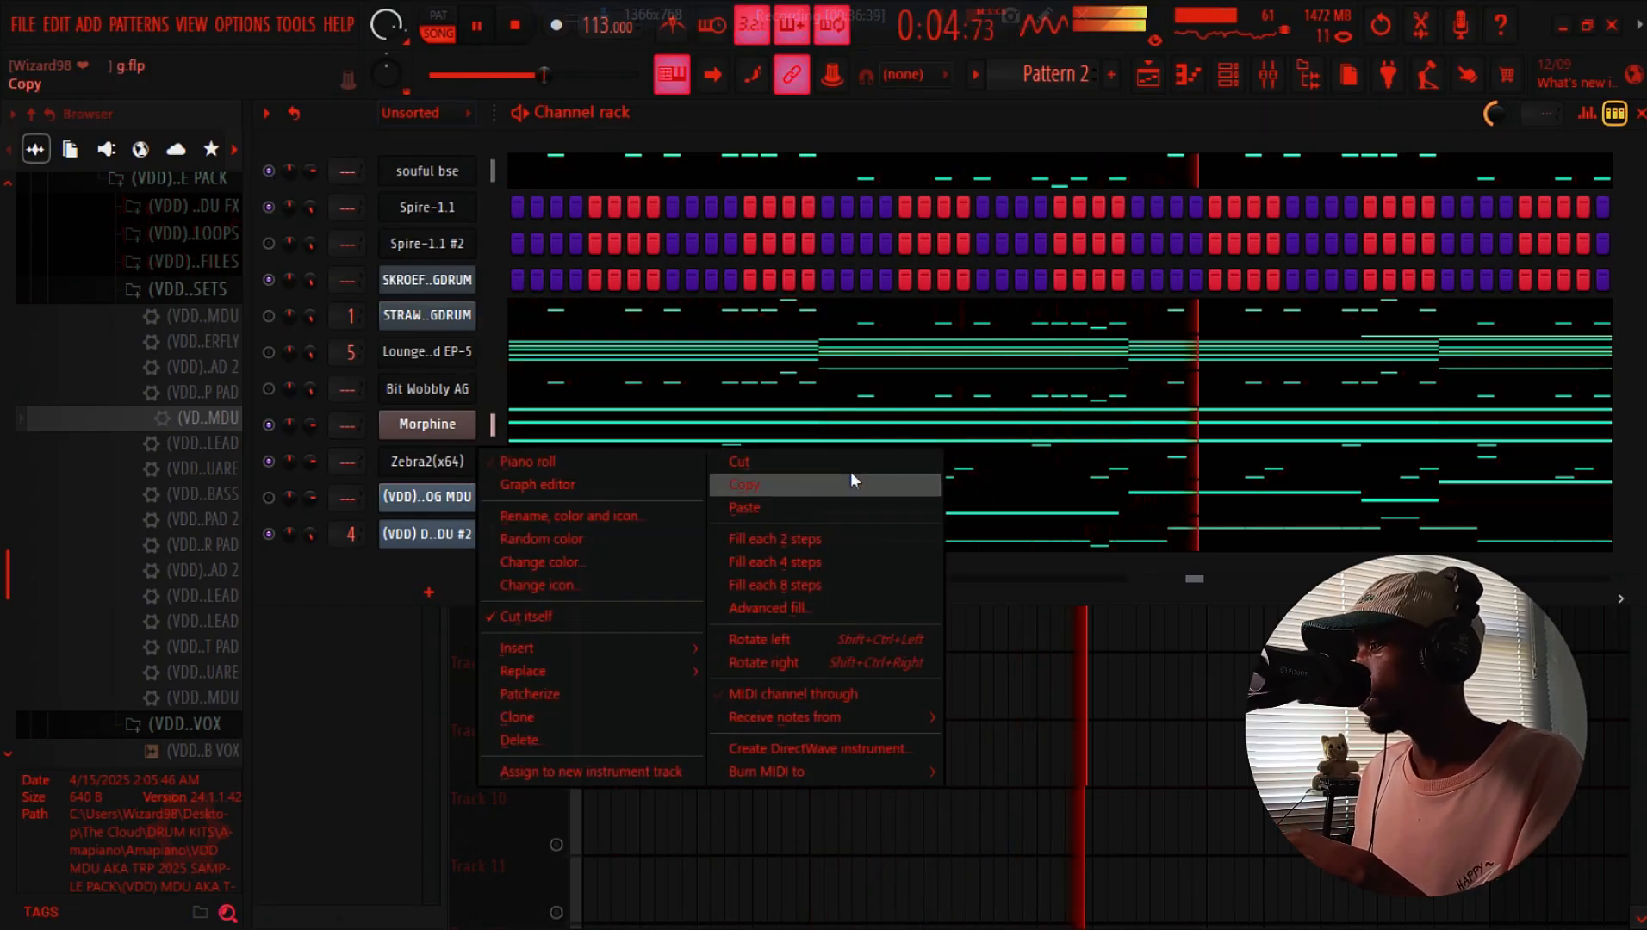
click(845, 485)
right_click(431, 172)
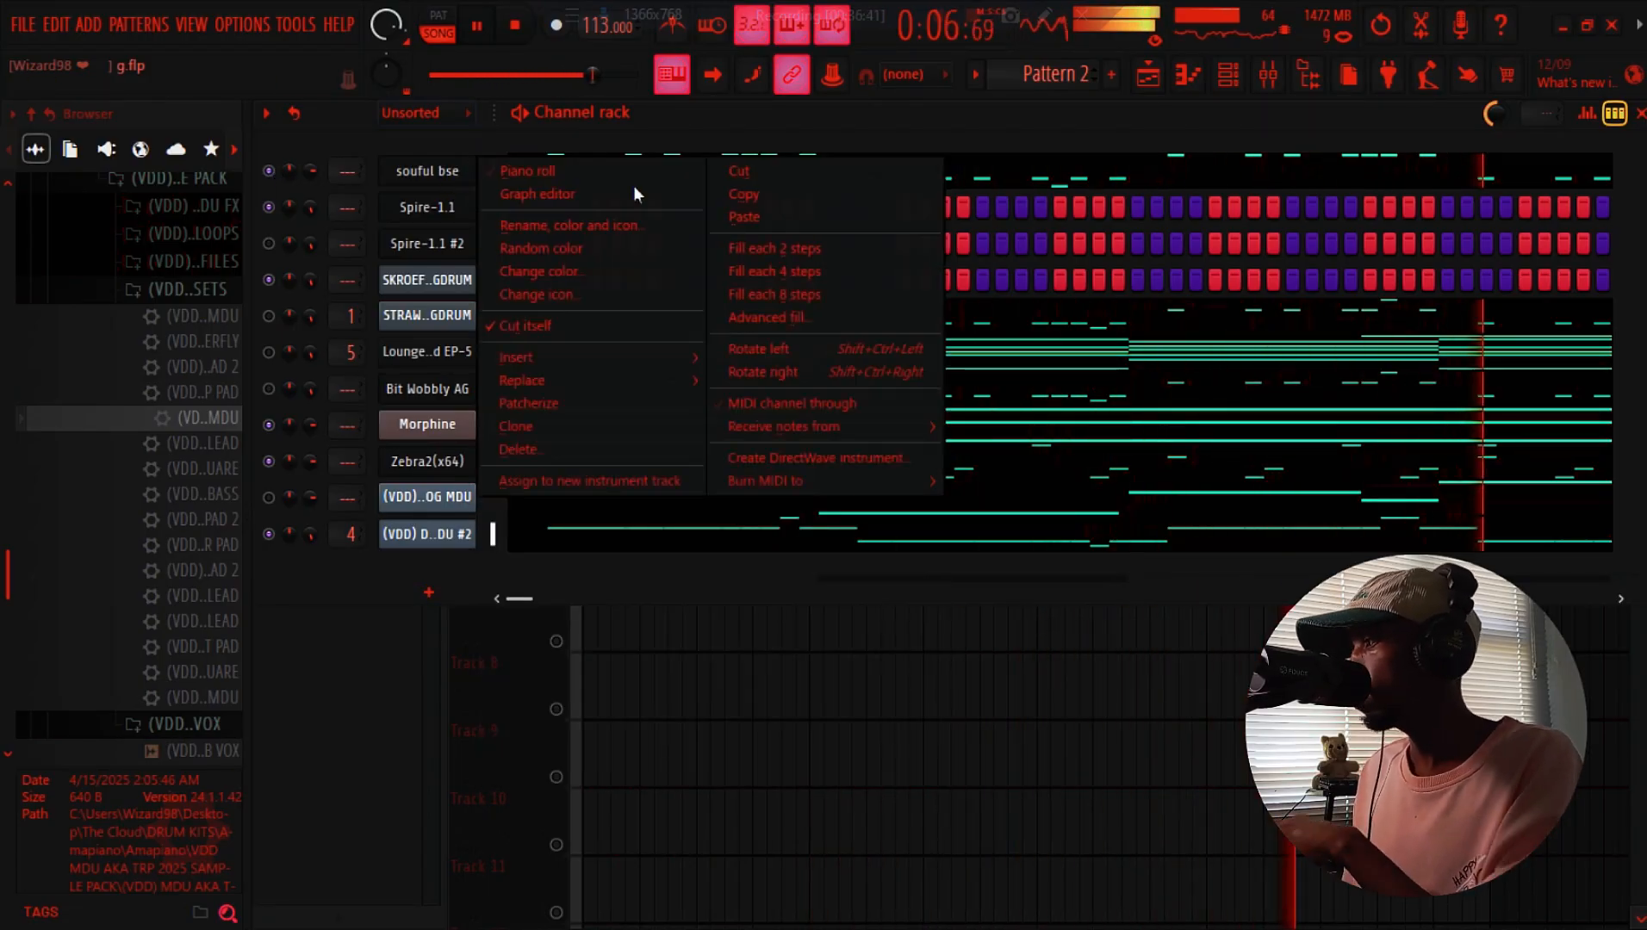
click(550, 597)
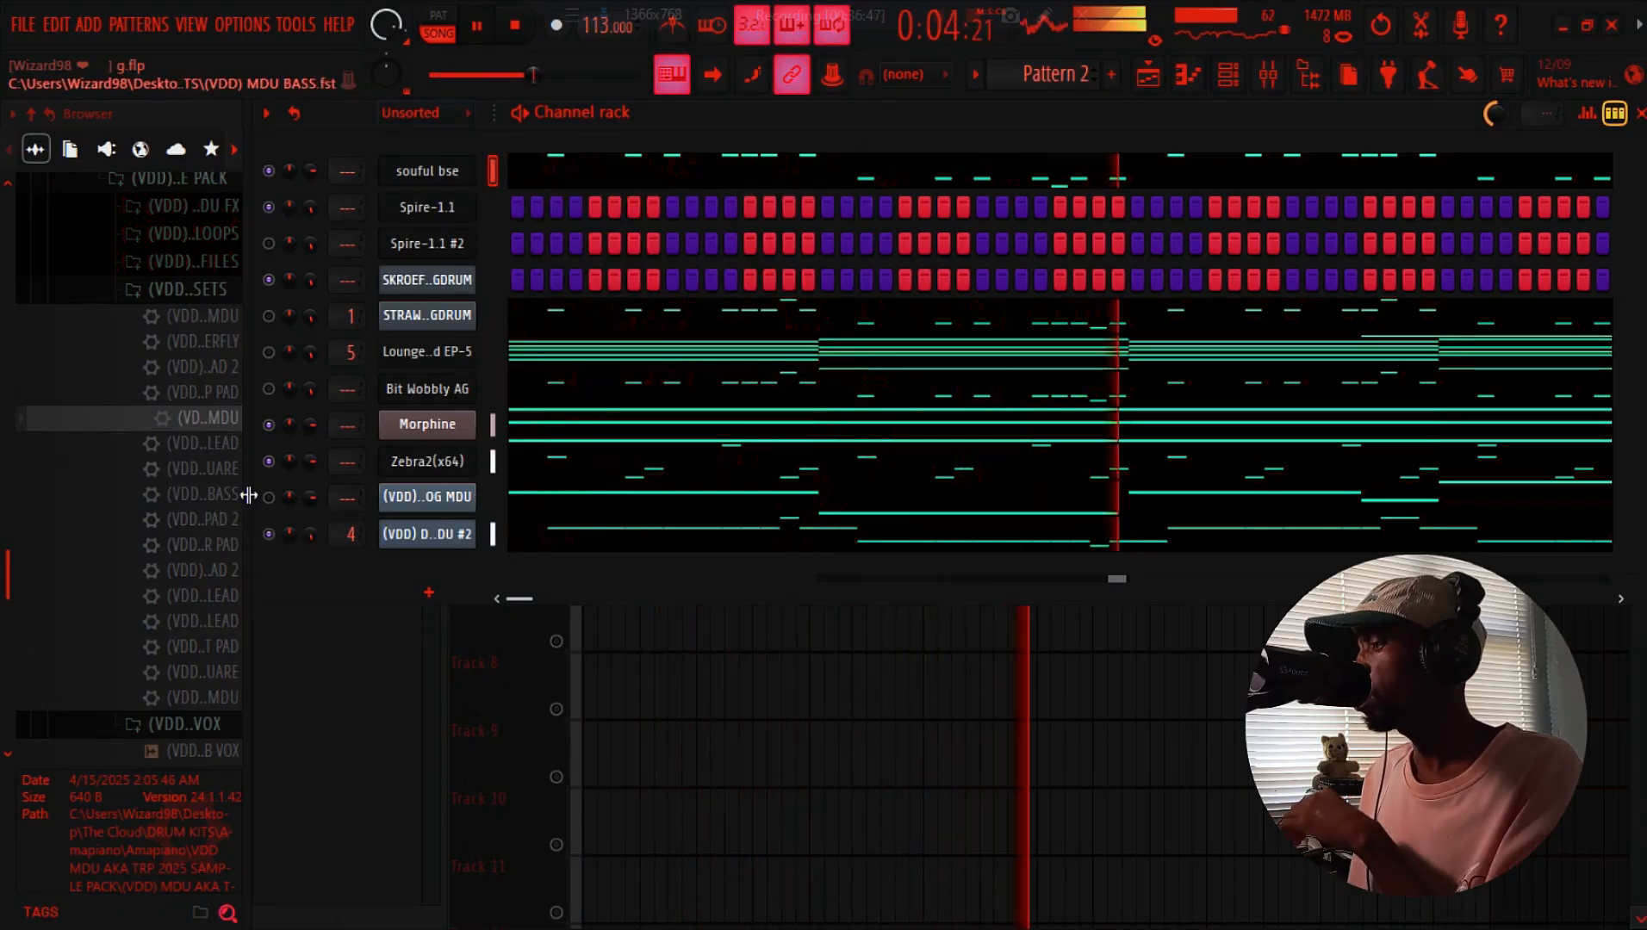
Unmute the Bit Wobbly AG channel, listen to the mix, and stop playback in the playlist
key(space)
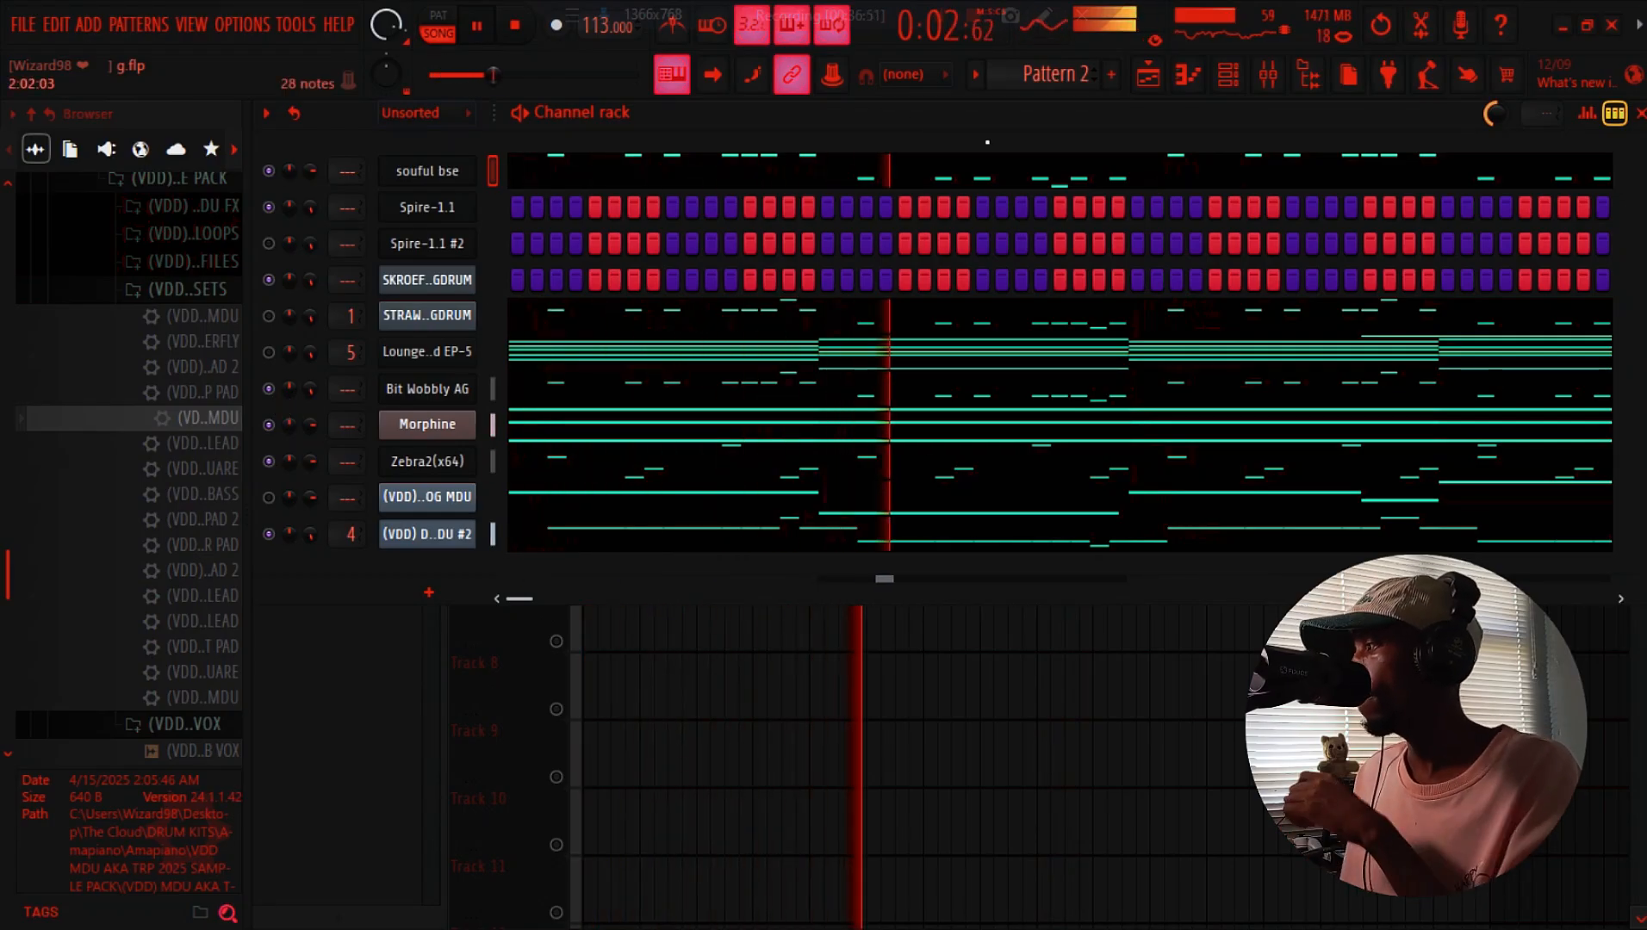
click(1143, 83)
key(space)
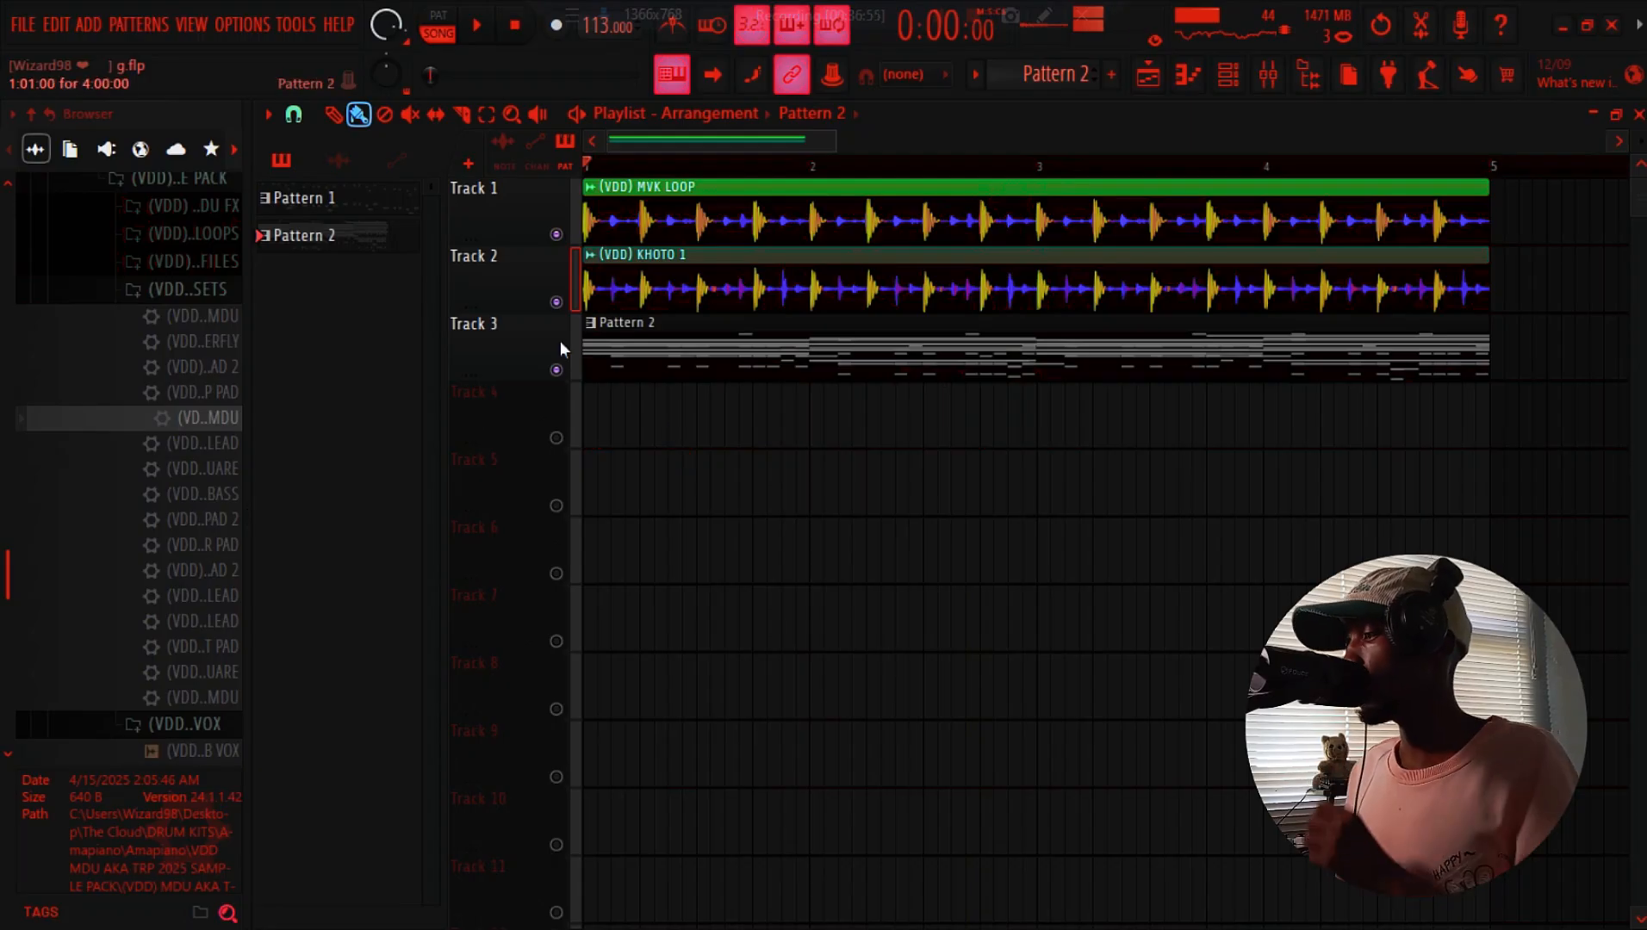
Browse the sample packs for additional drum loops and effects
scroll(150, 572, down, 6)
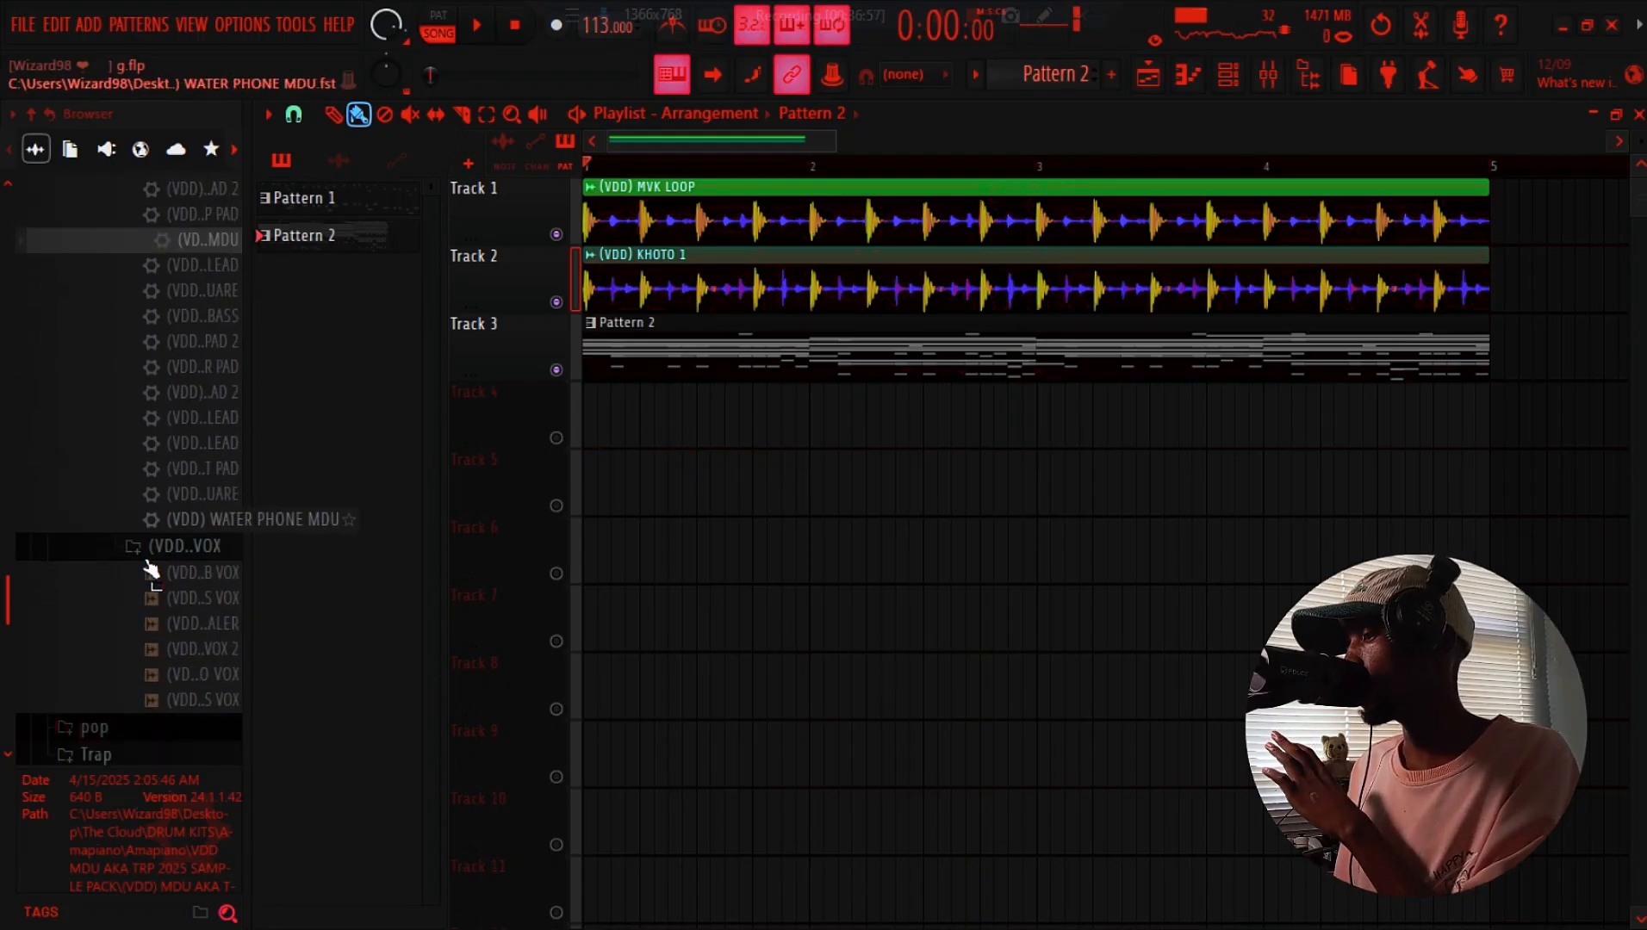
scroll(160, 553, up, 5)
scroll(165, 542, up, 8)
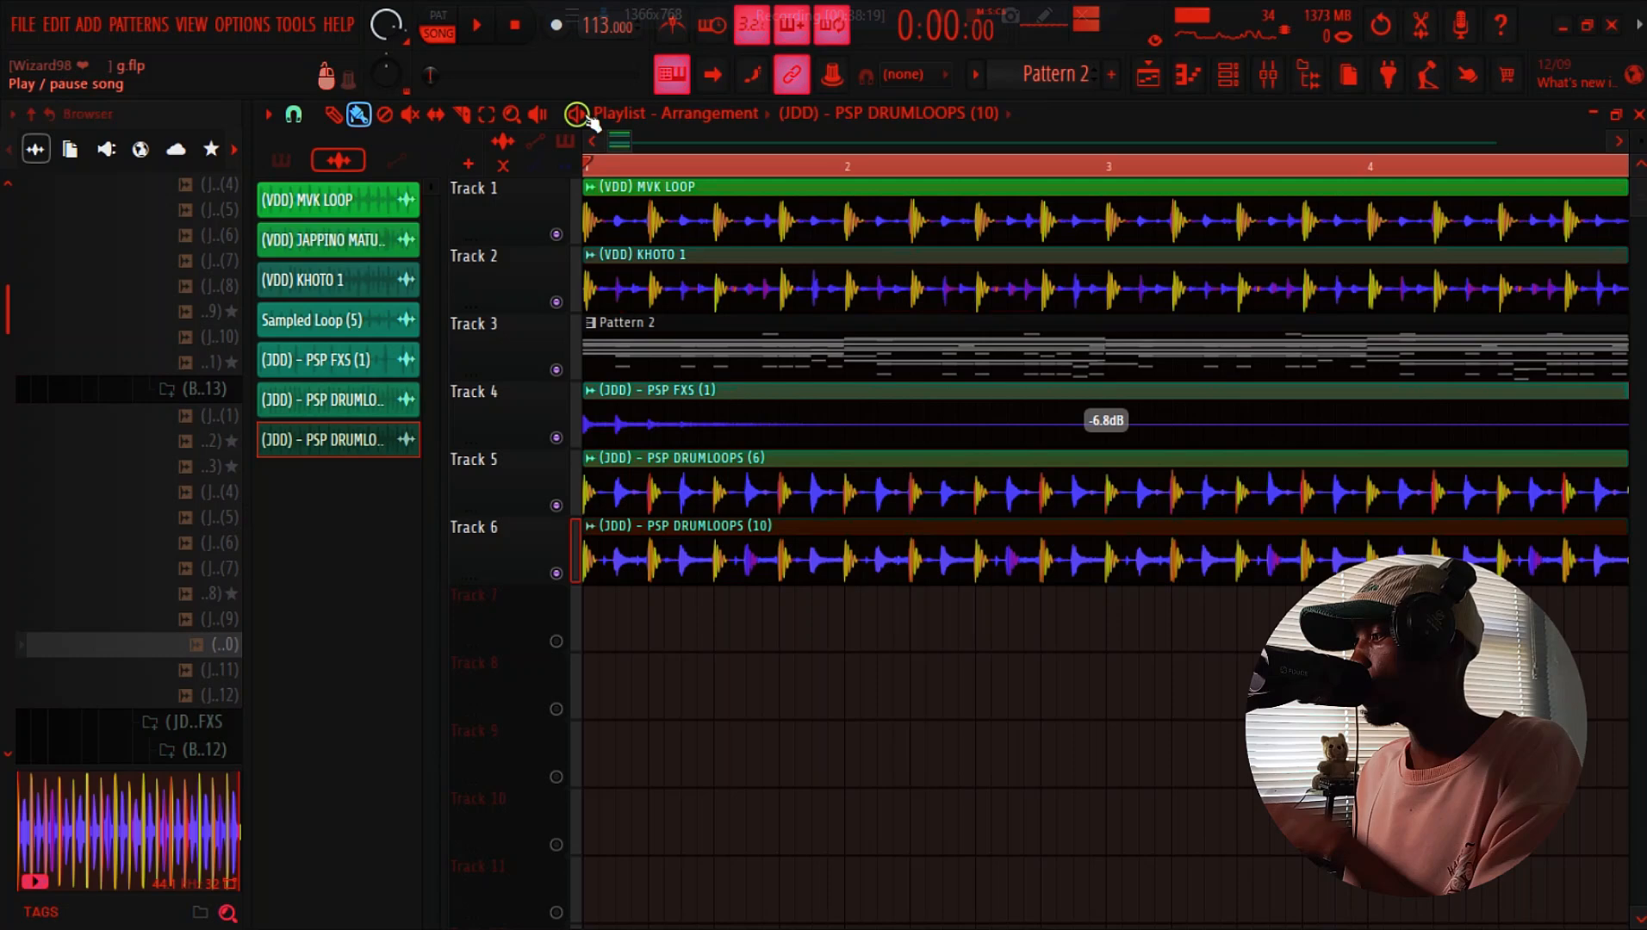
Show the Unsorted channels during playback, unmute Lounge Lizard EP-5, and mute souful bse, Zebra2 and DEEPER BASS LOG MDU #2
key(space)
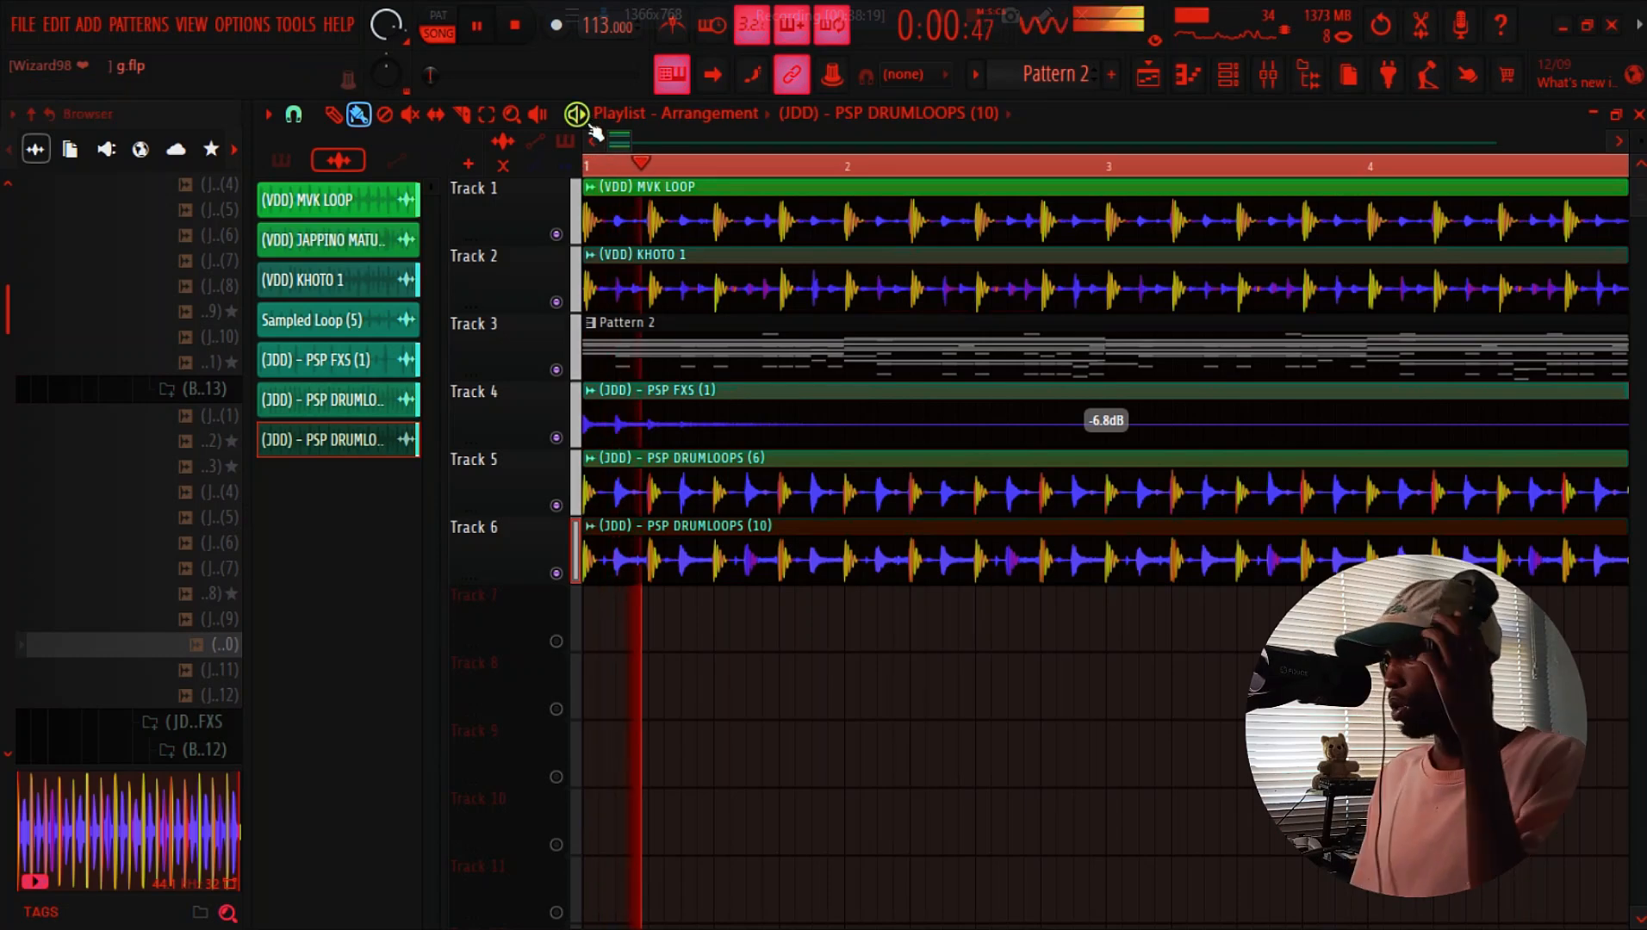
click(1227, 75)
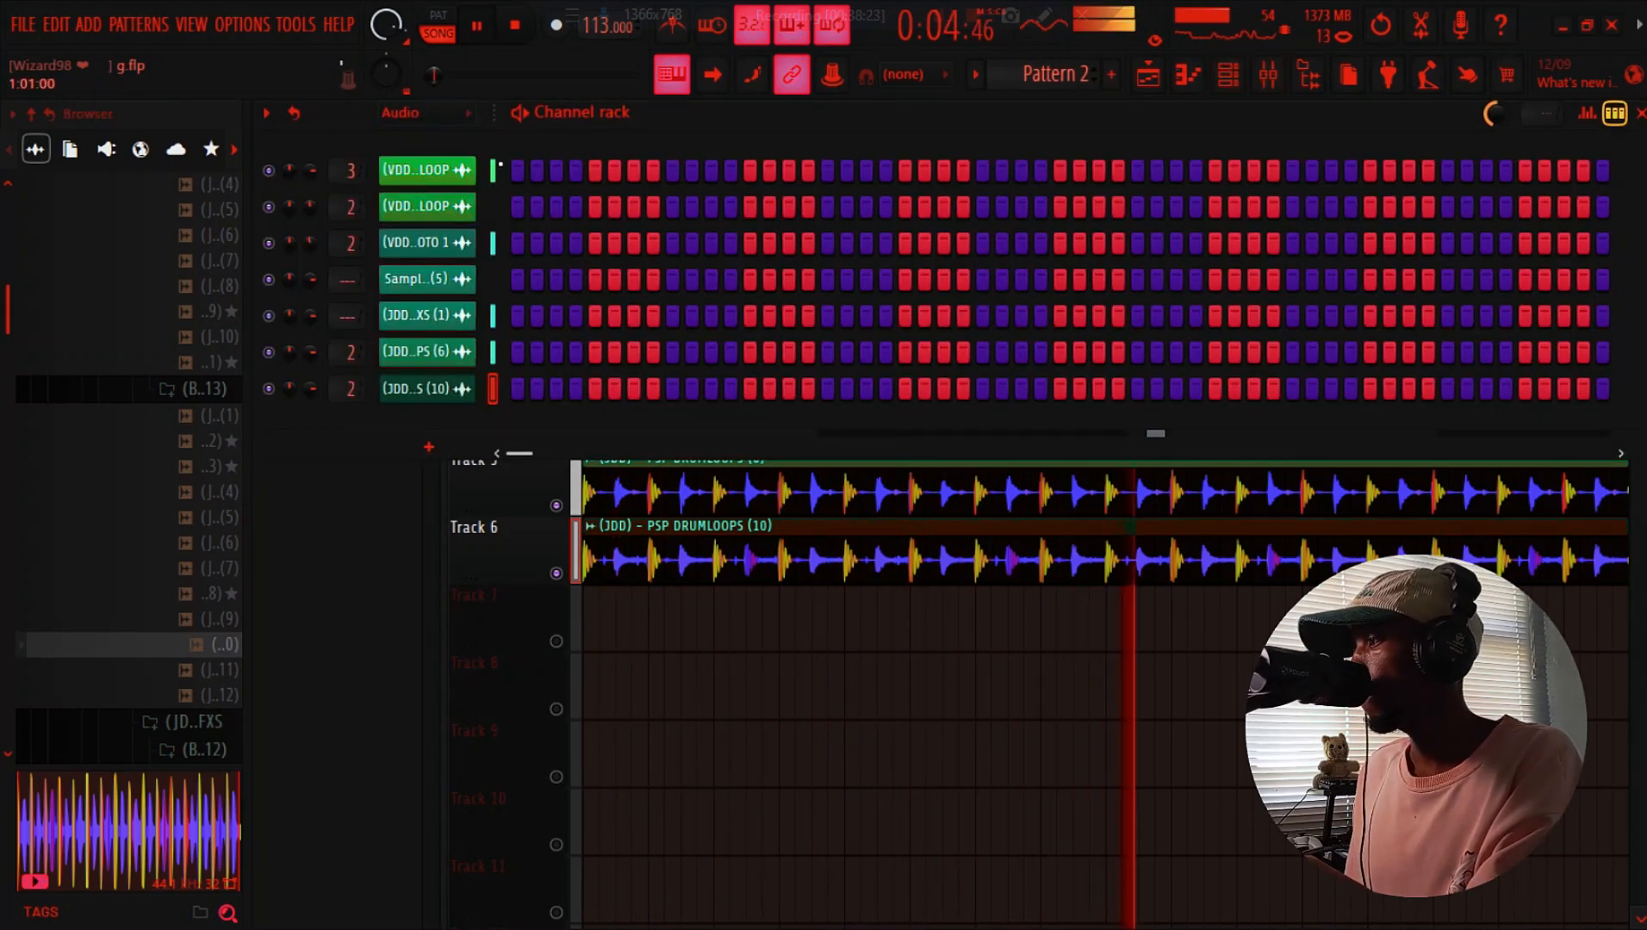
click(420, 197)
key(space)
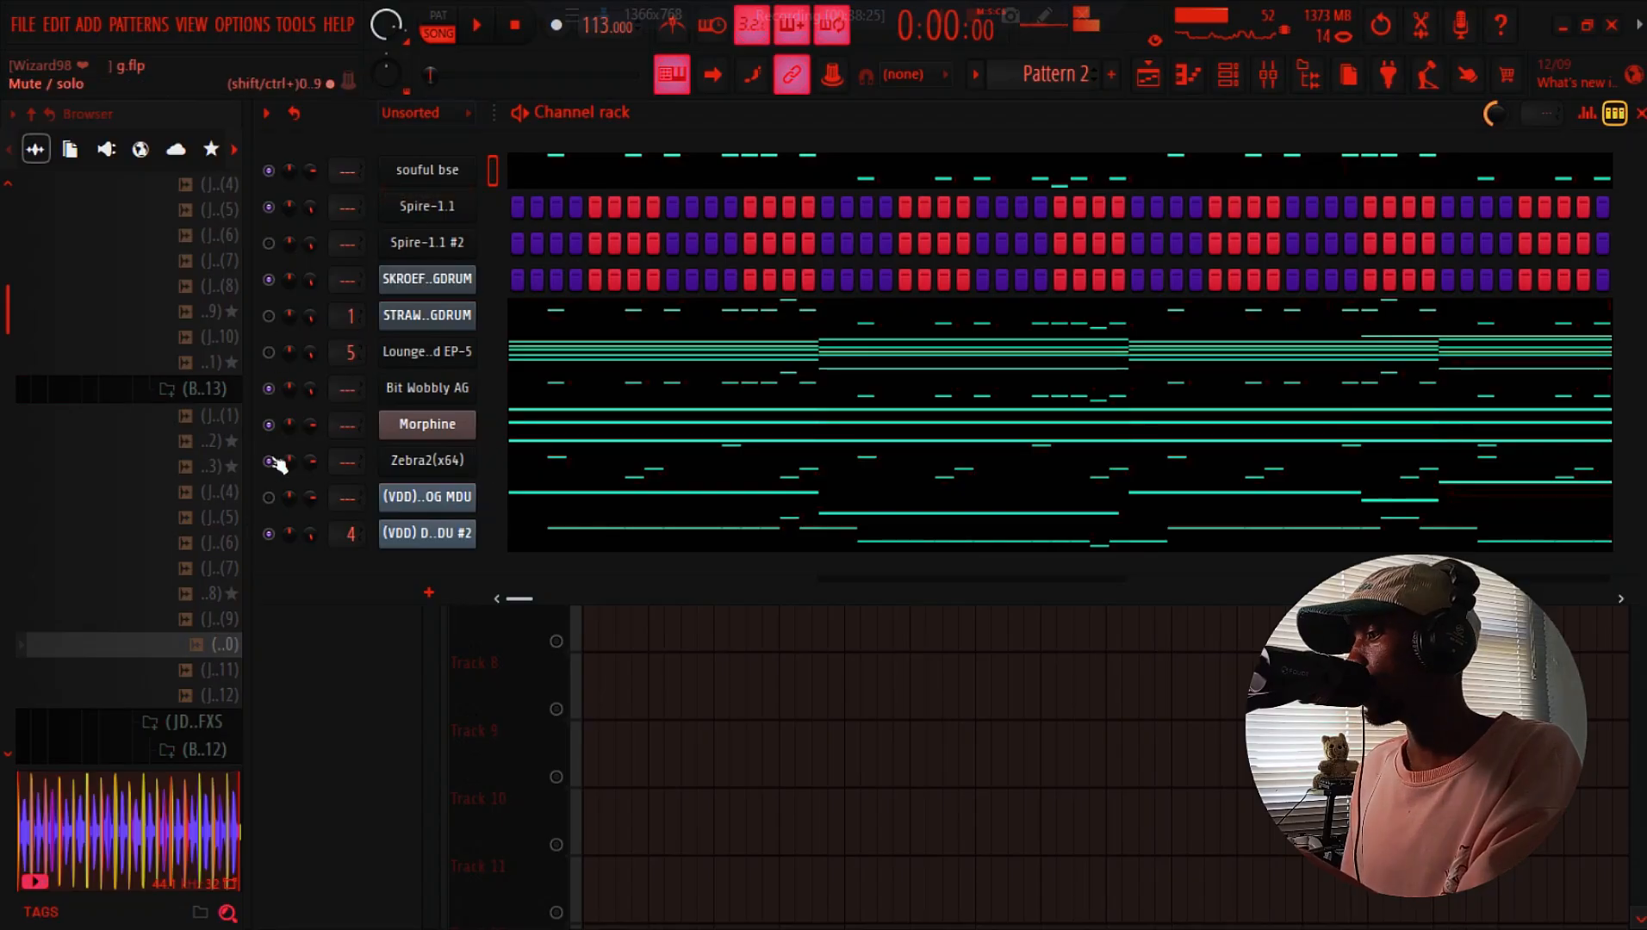
key(space)
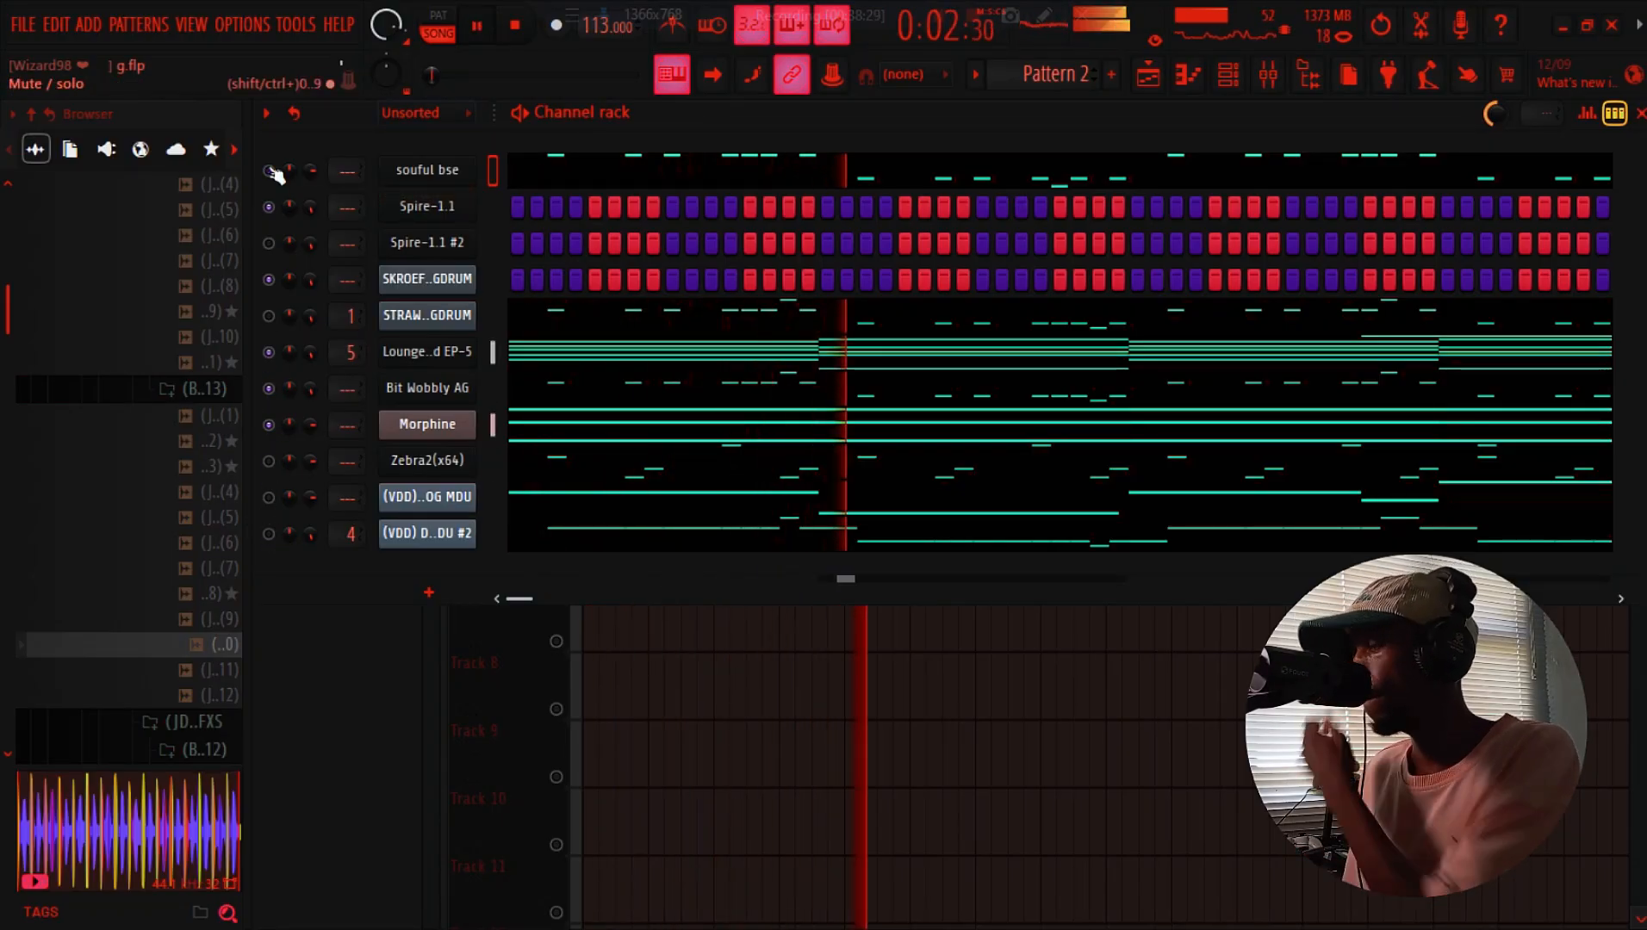
Open the (JDD) - PSP DRUMLOOPS (6) sample settings in the playlist, and return to the channel rack with playback stopped
click(1148, 74)
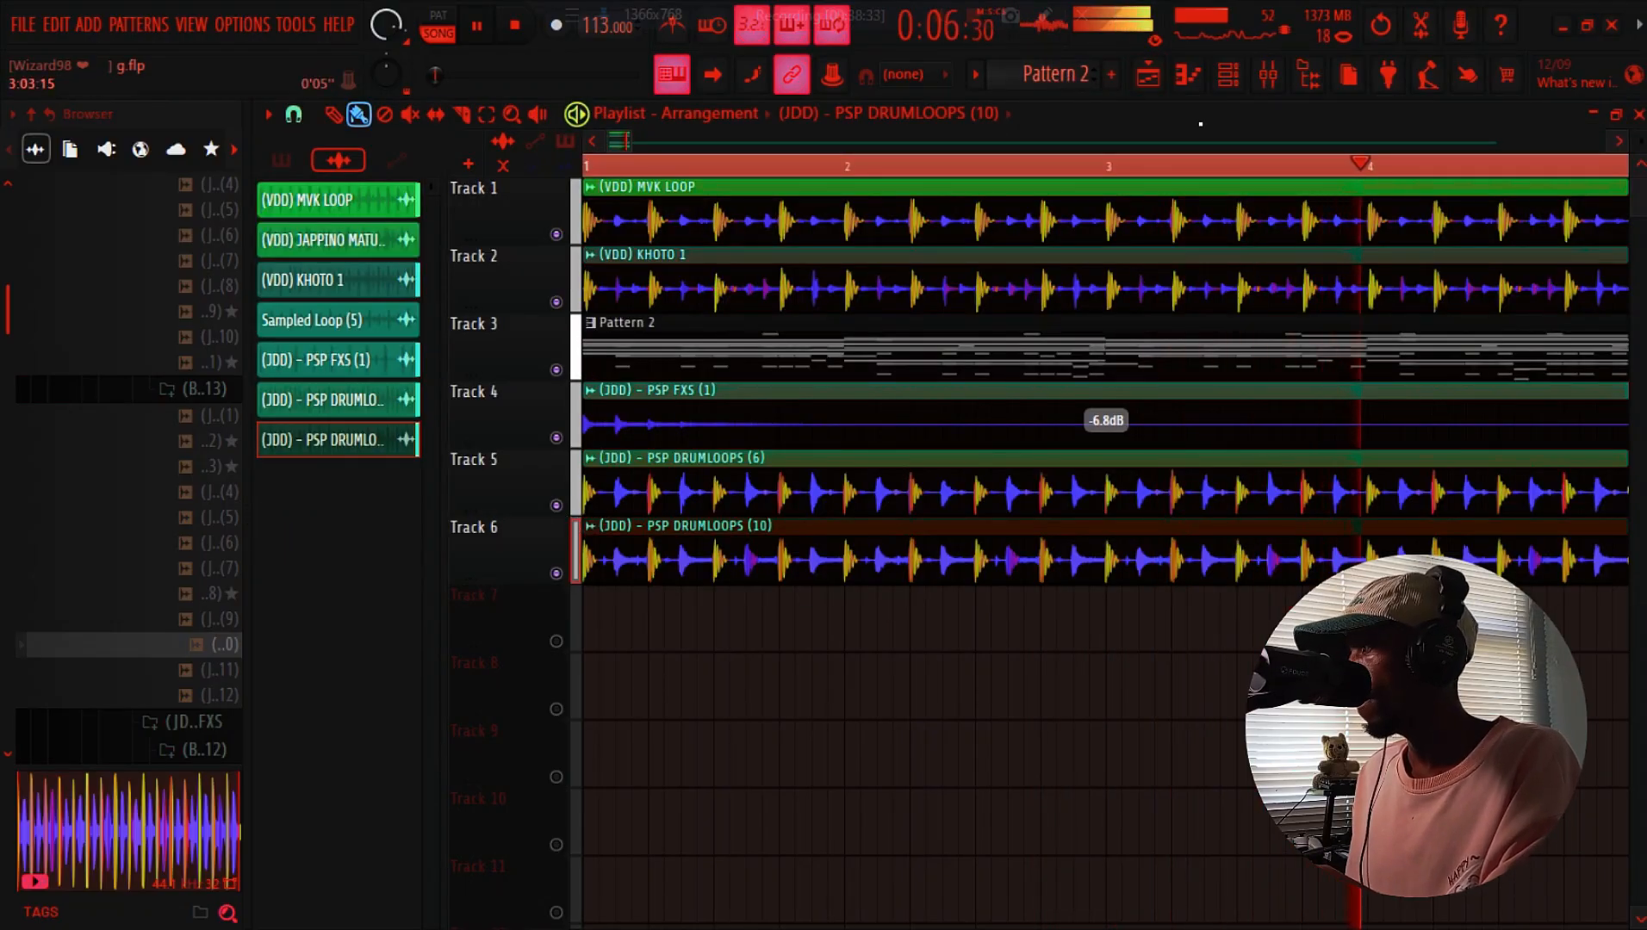
double_click(771, 498)
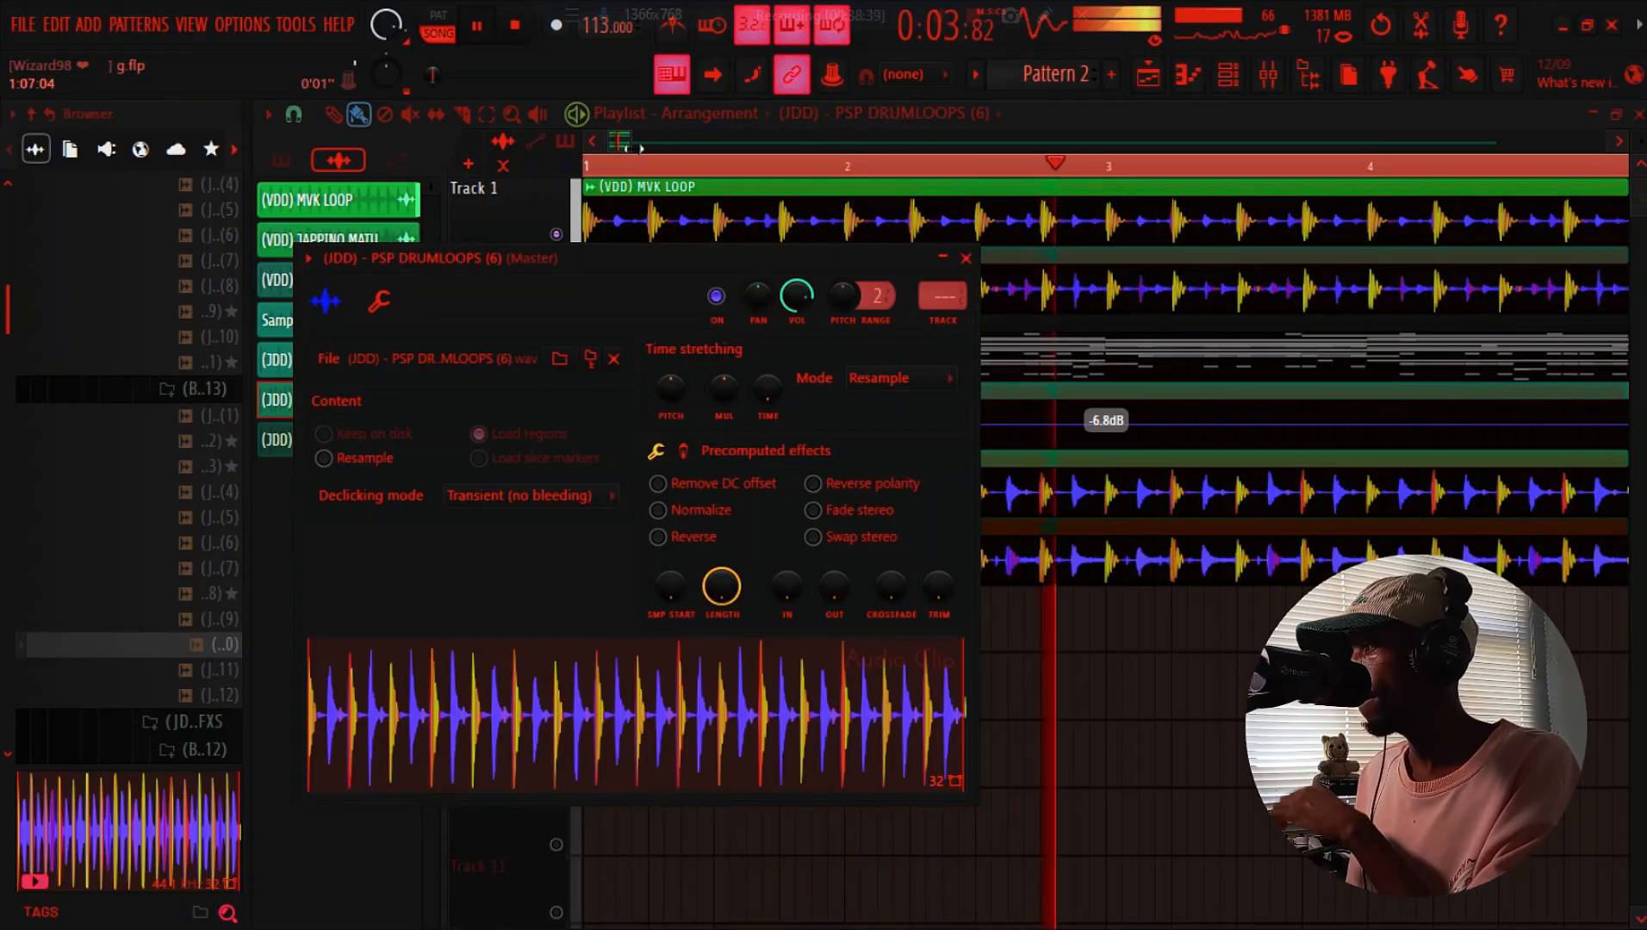
drag(633, 148, 665, 148)
click(1228, 76)
key(space)
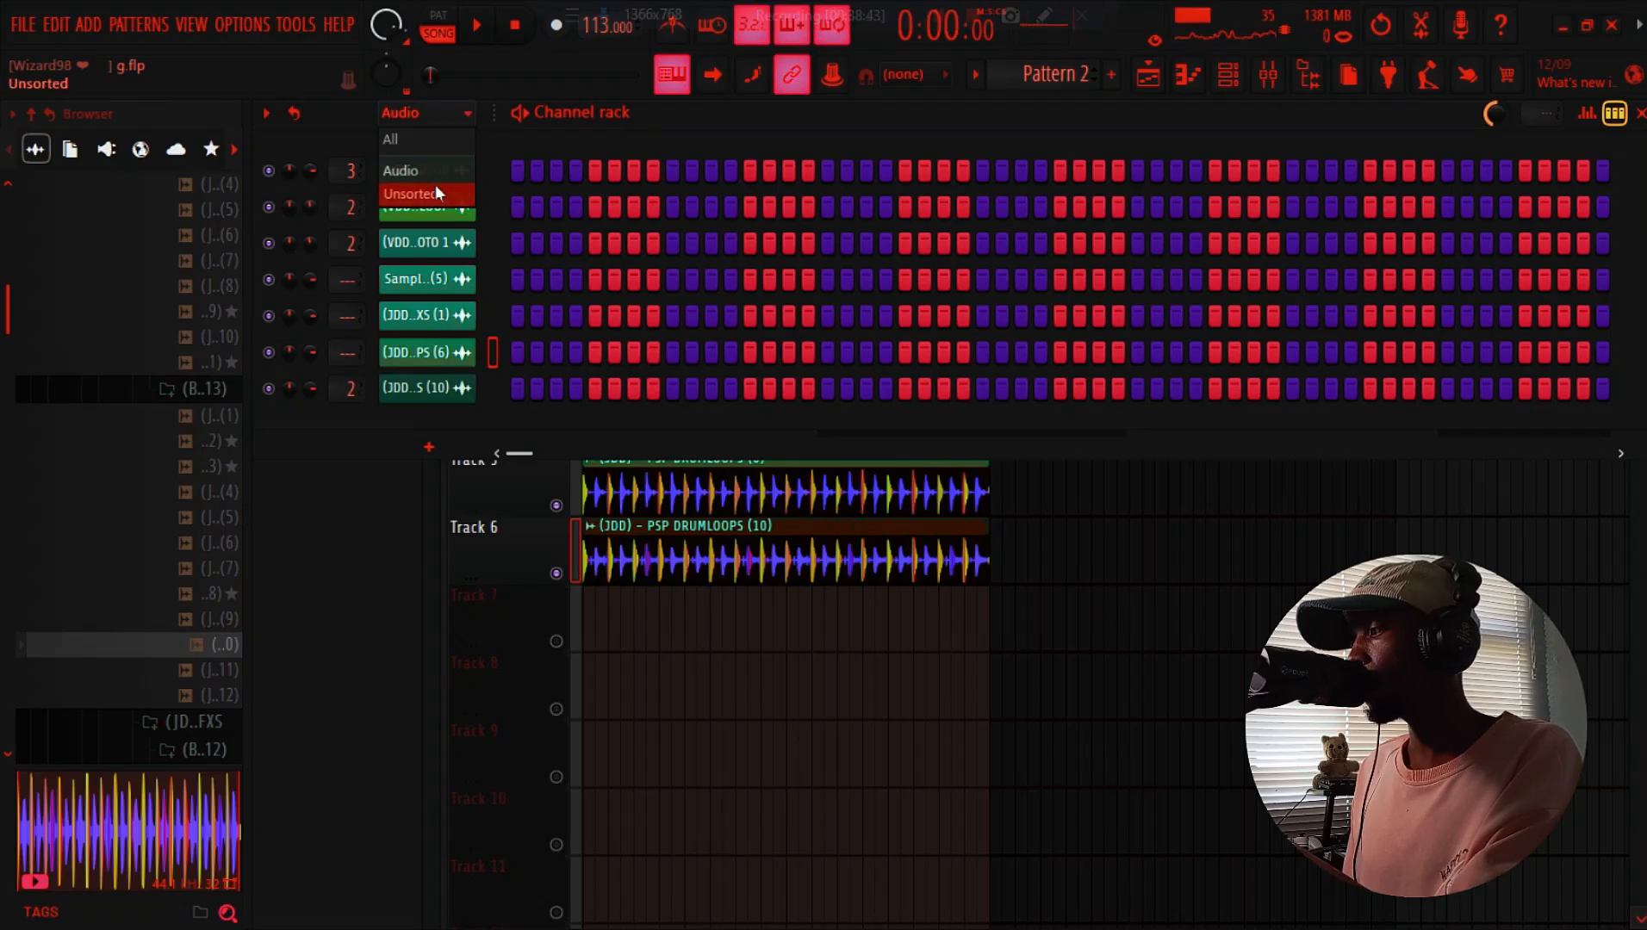
Show the Unsorted channels and play the mix with souful bse and the STRAW log drum unmuted
click(438, 193)
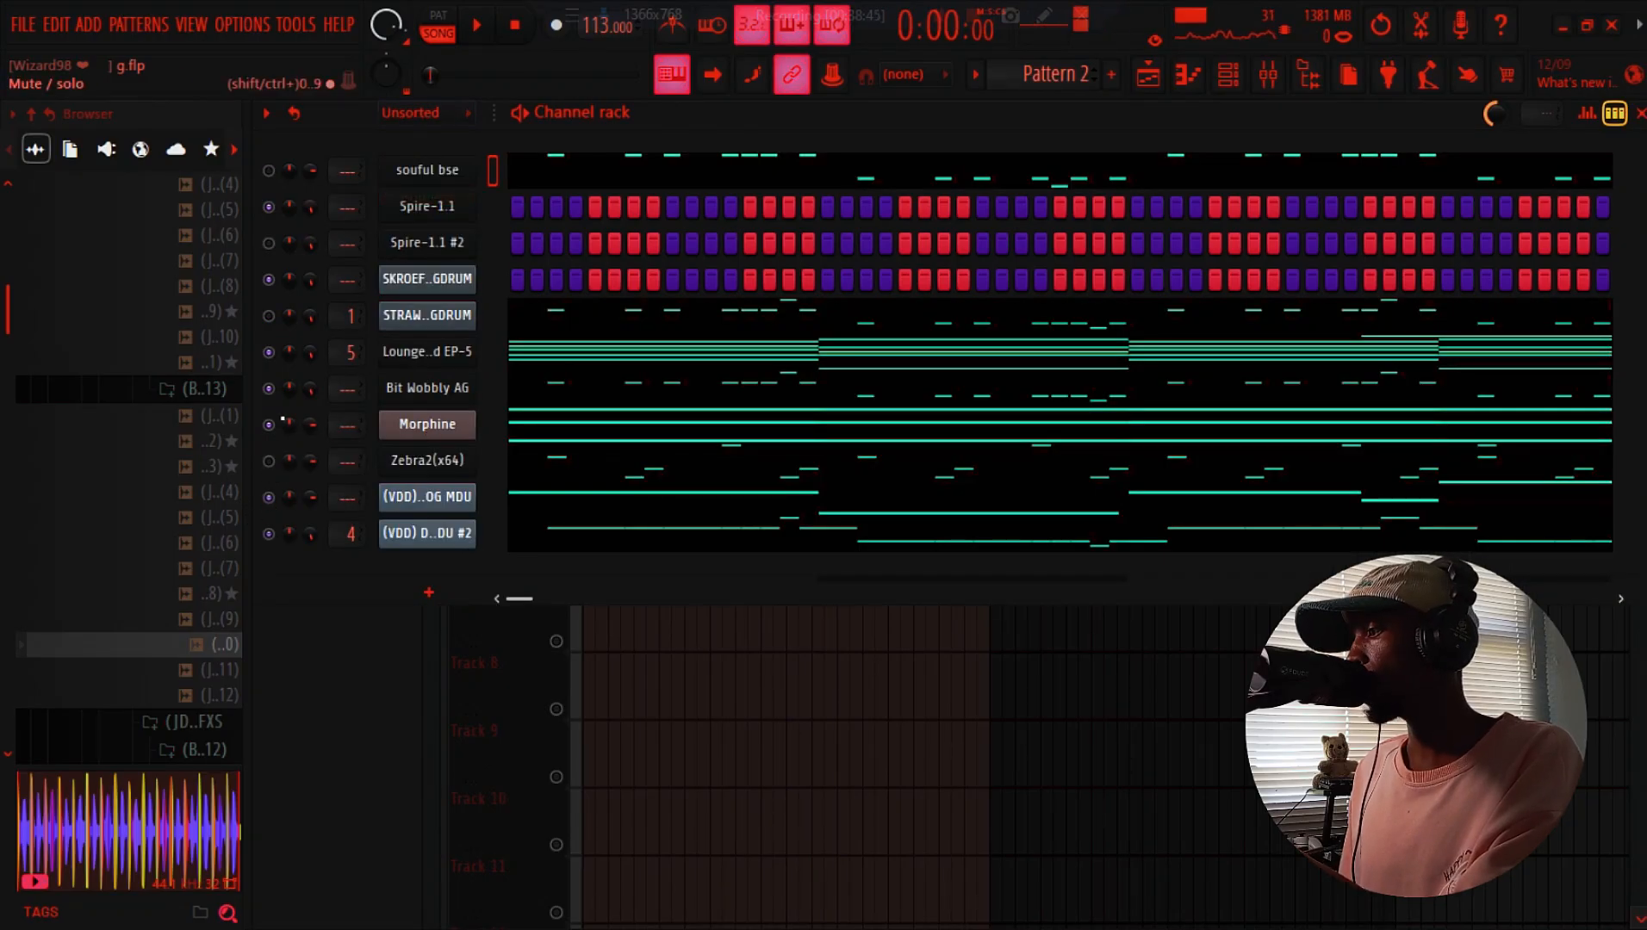
key(space)
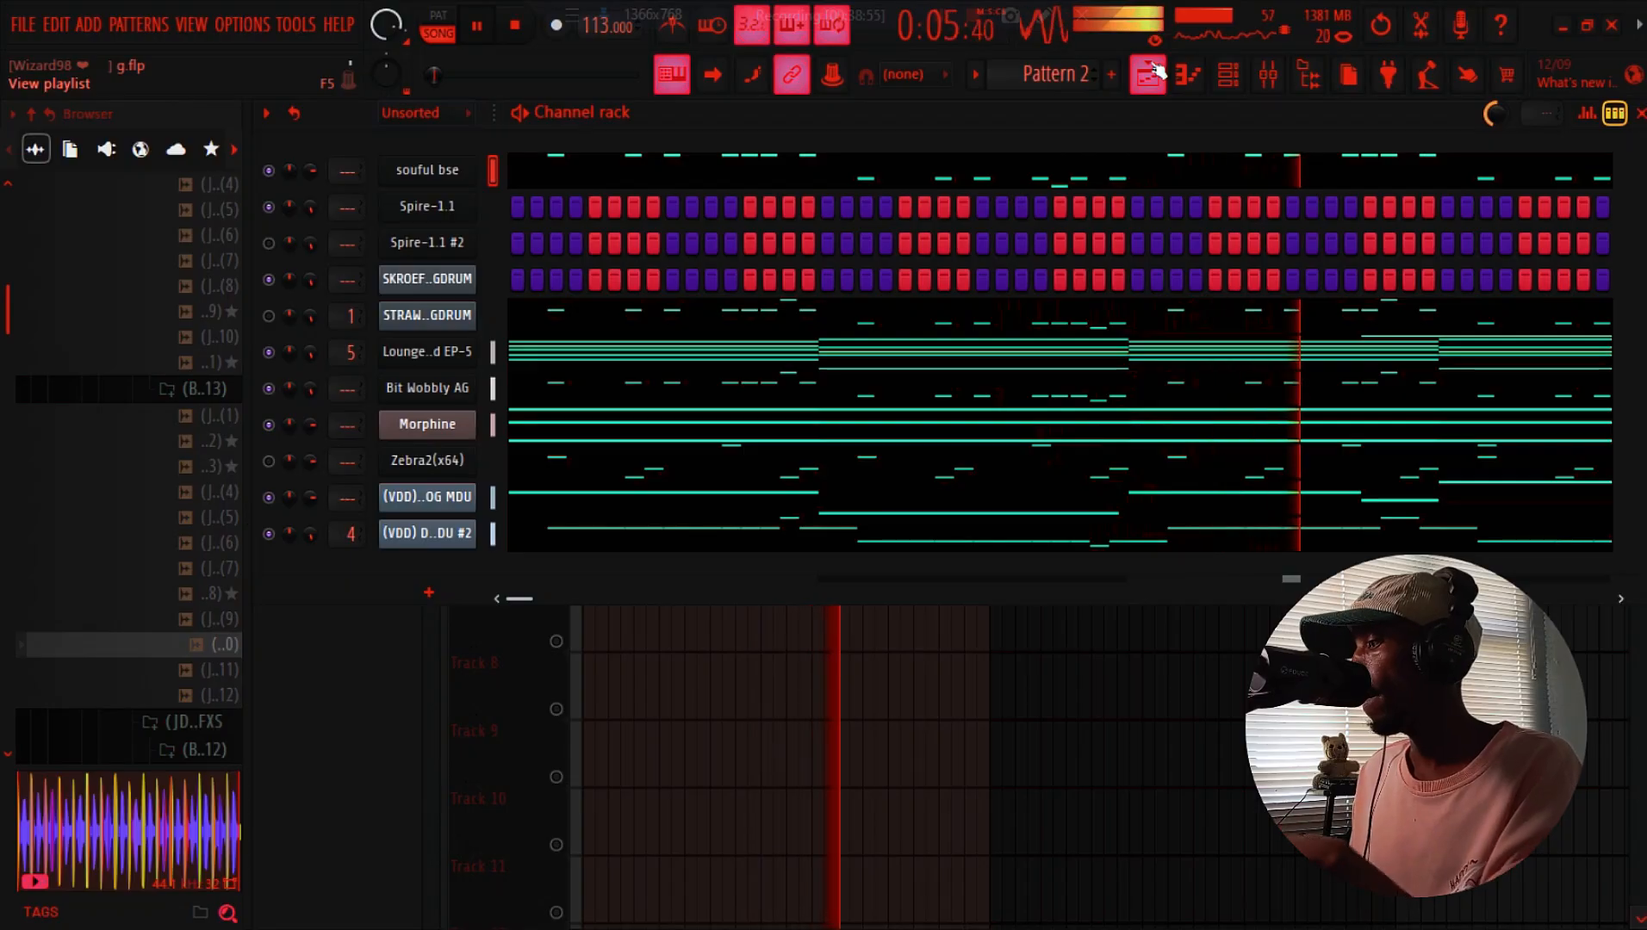
key(space)
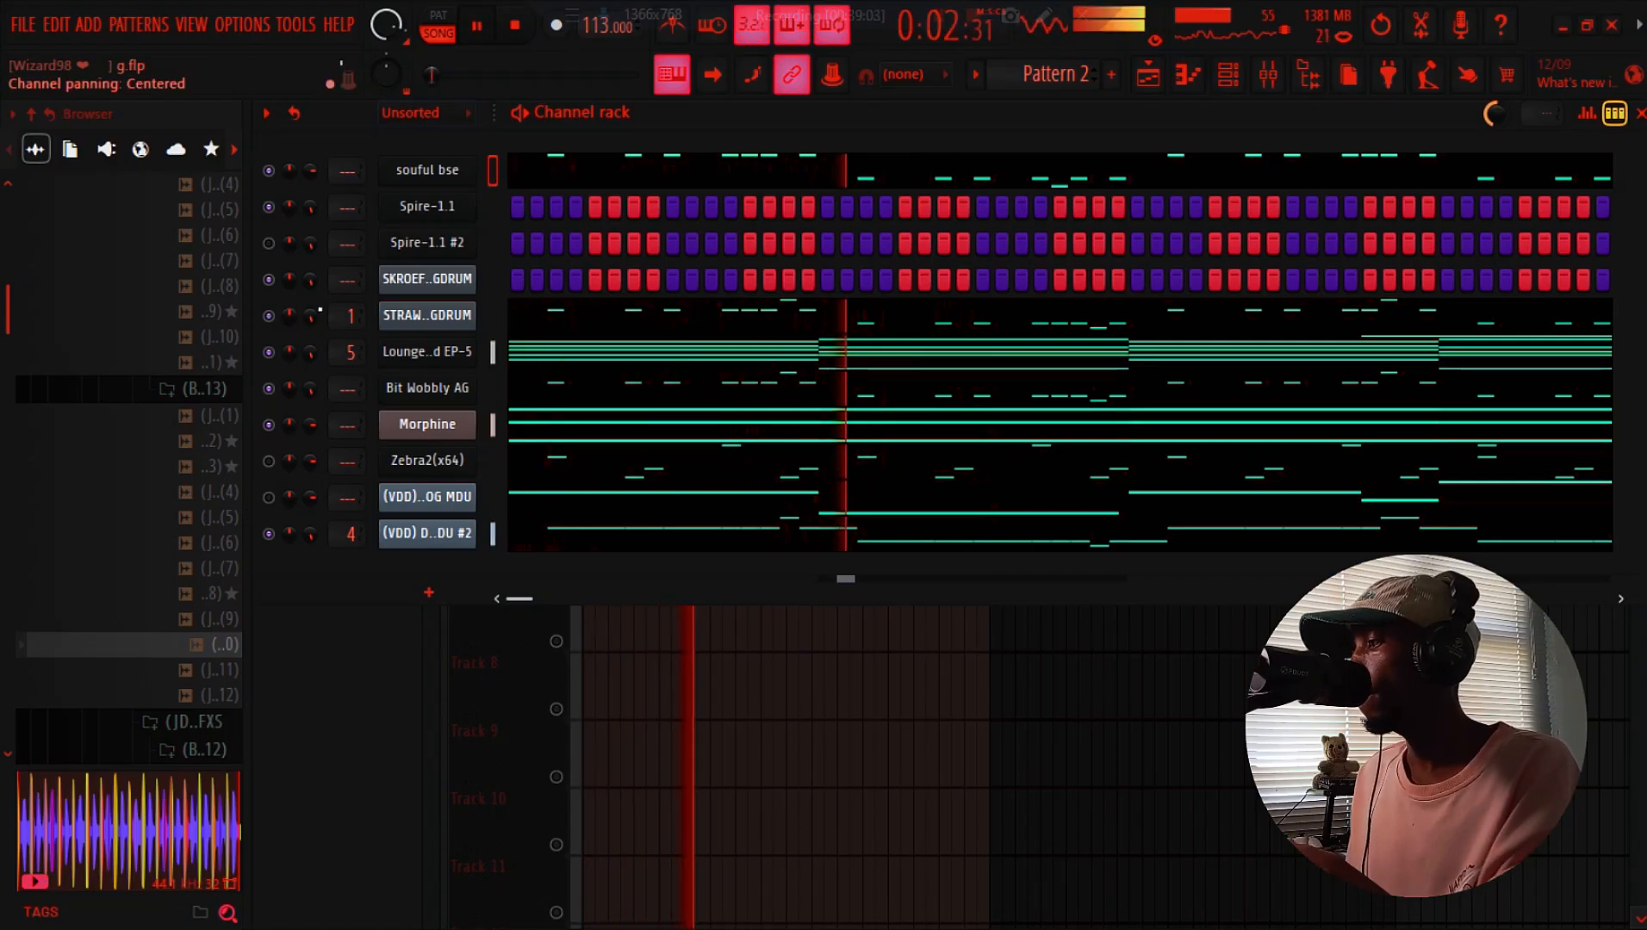
Cut the notes from the STRAW log drum channel and paste them into SKROEF28 - LOGDRUM
right_click(472, 312)
click(736, 360)
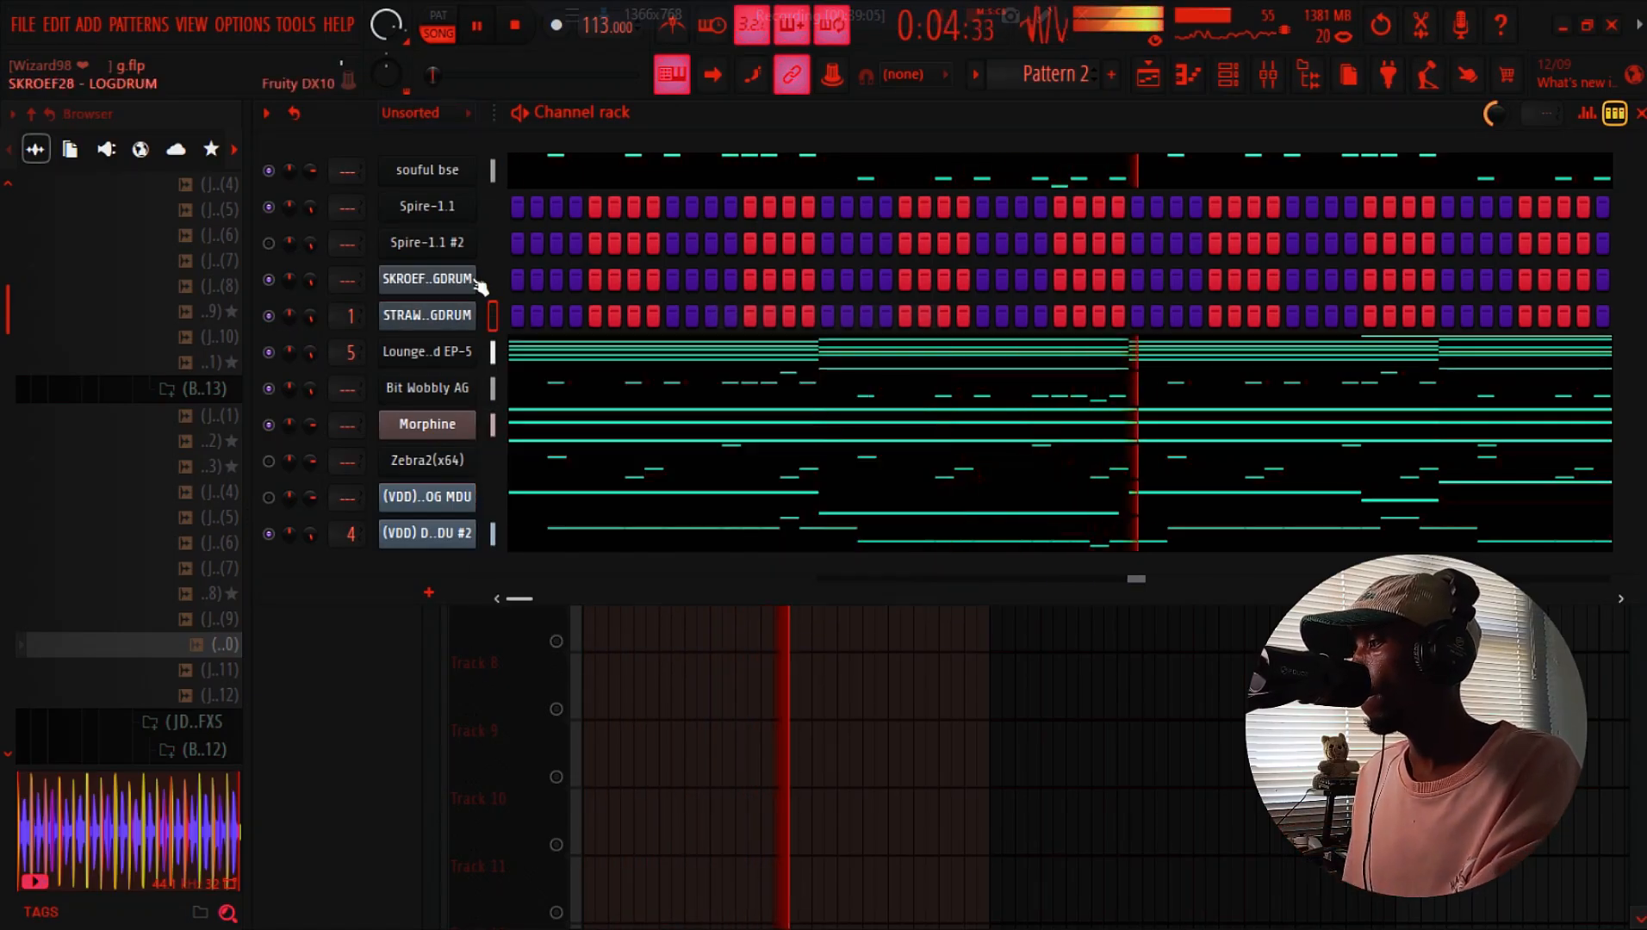
right_click(477, 281)
click(742, 325)
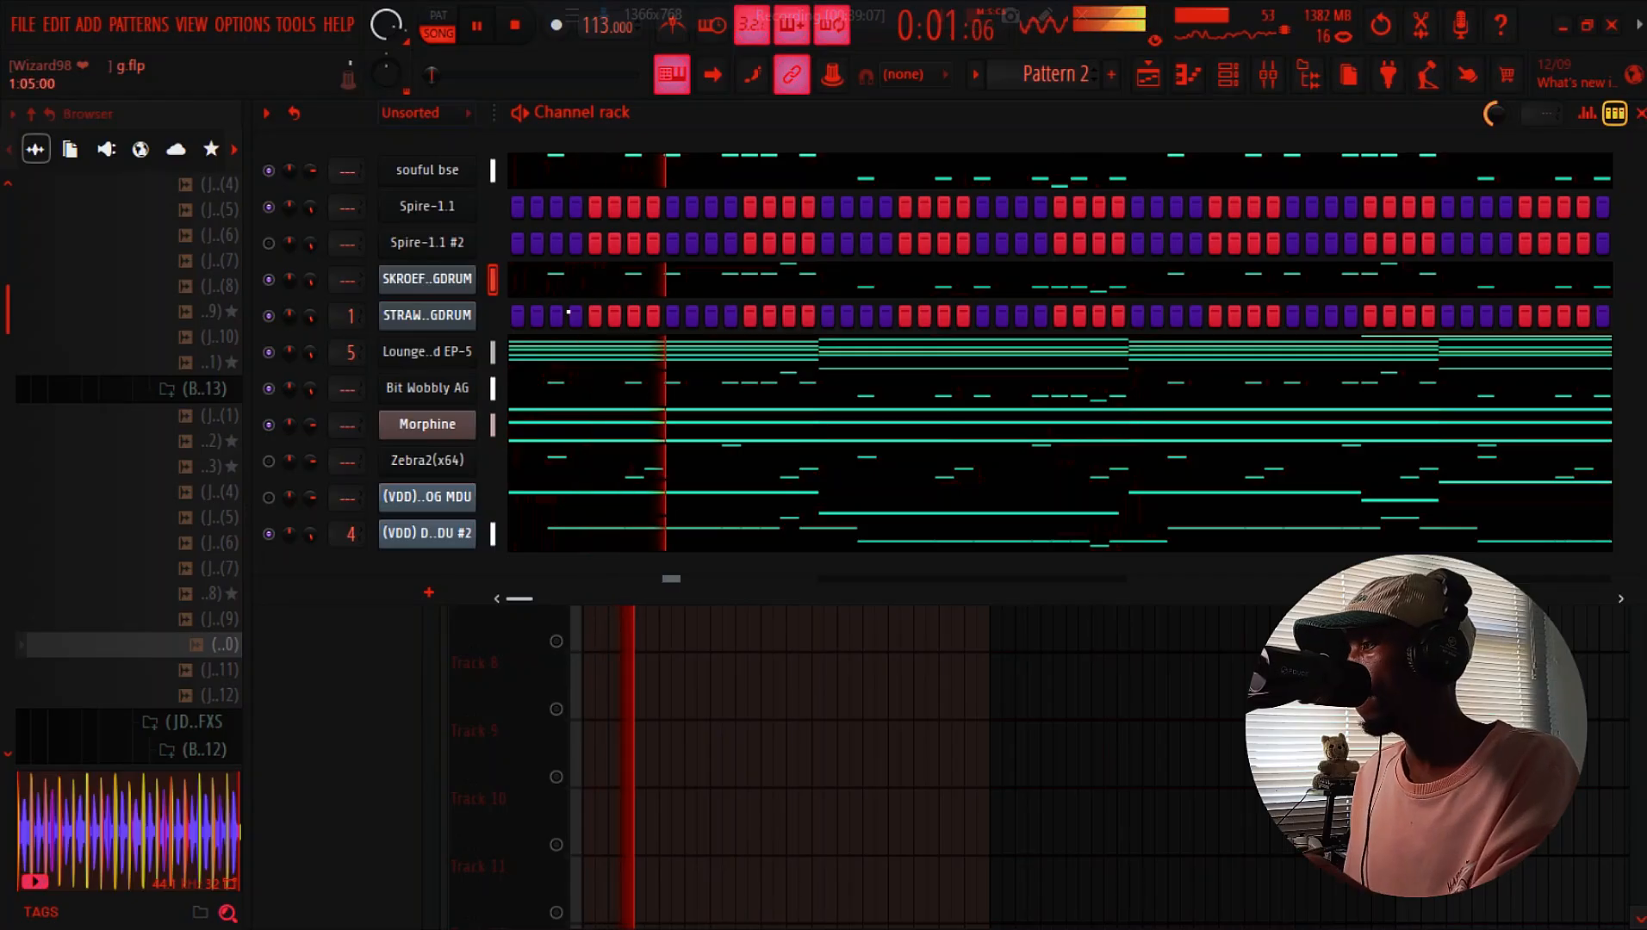
Reset the SKROEF28 - LOGDRUM channel volume, solo the channel, and play it
right_click(312, 283)
click(364, 293)
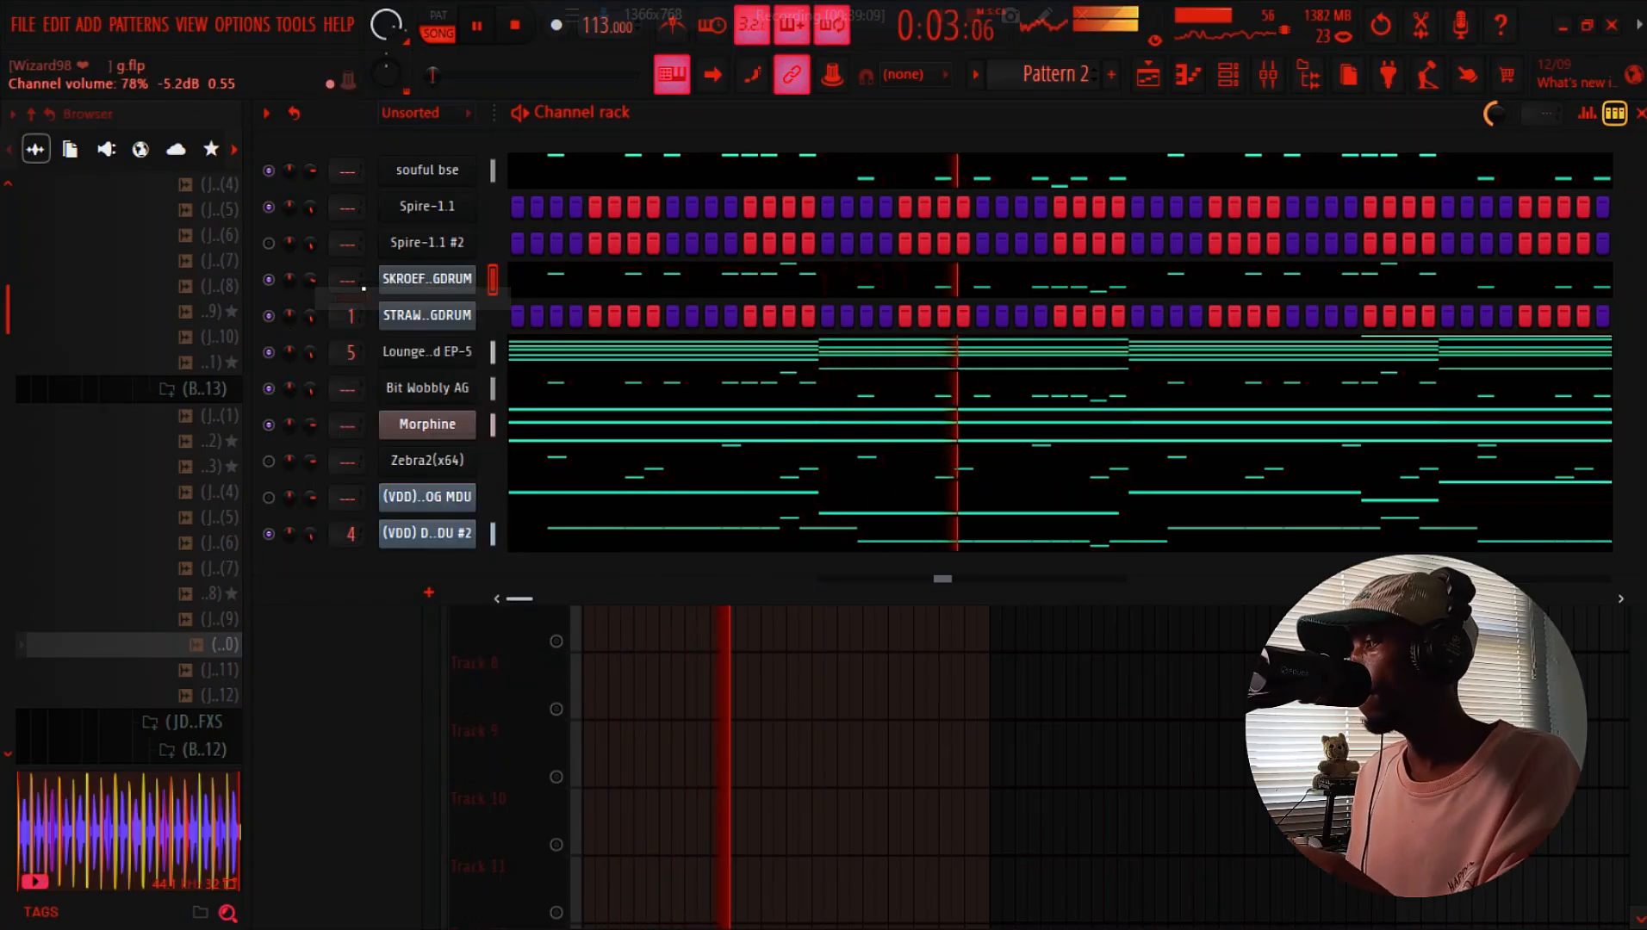
right_click(260, 276)
click(313, 292)
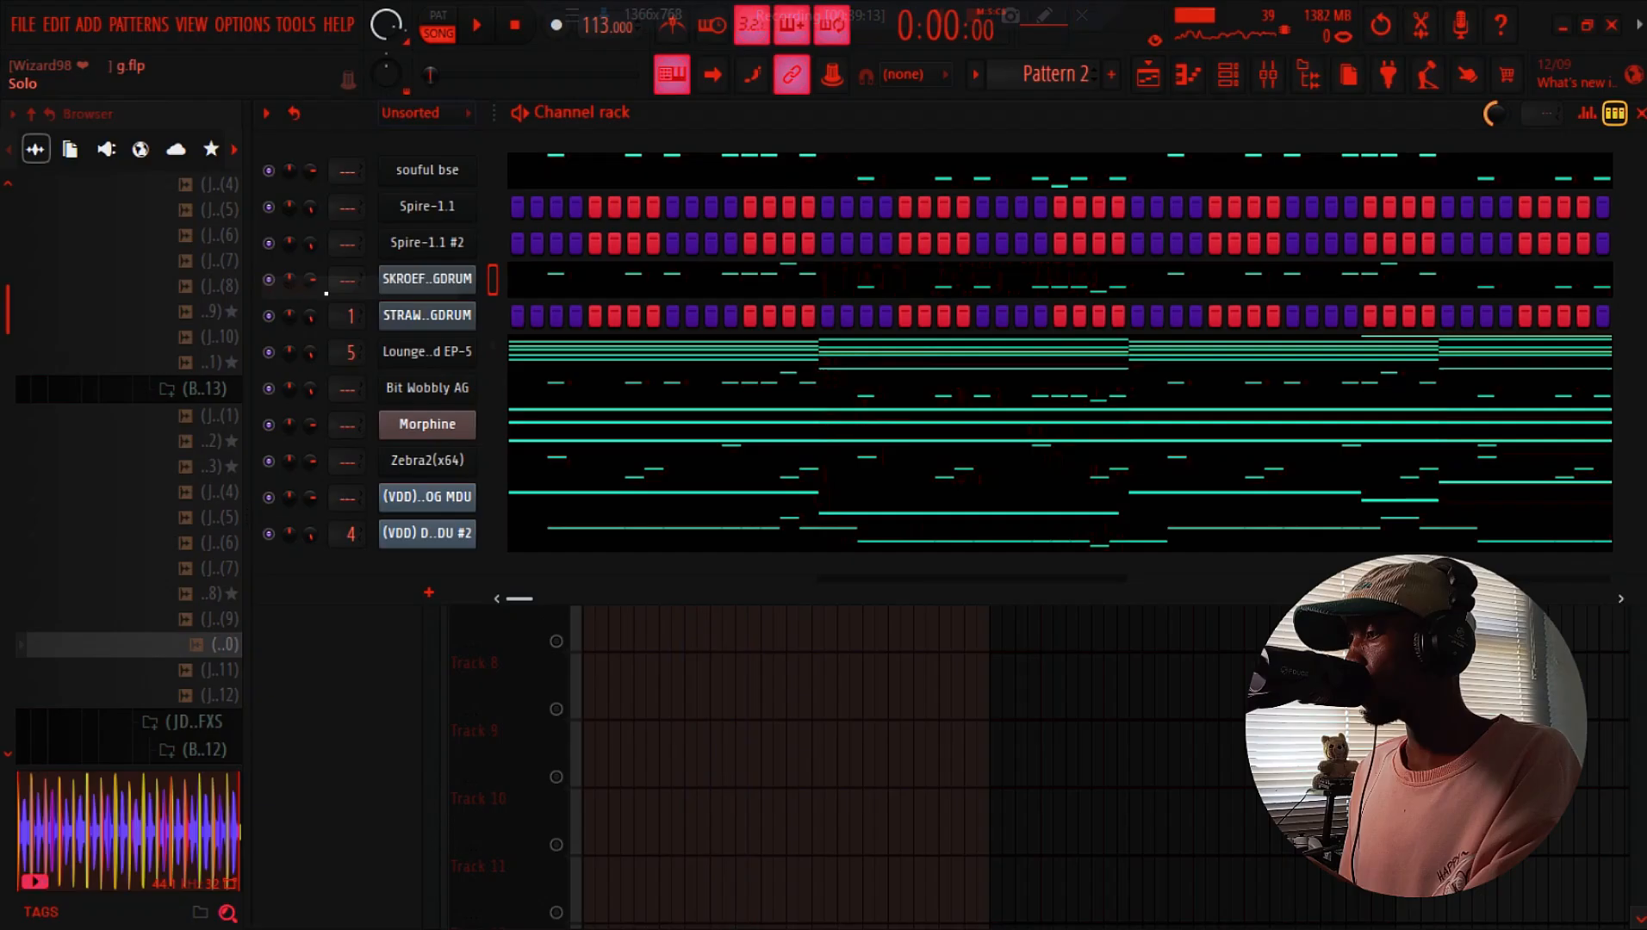
right_click(274, 277)
click(314, 292)
key(space)
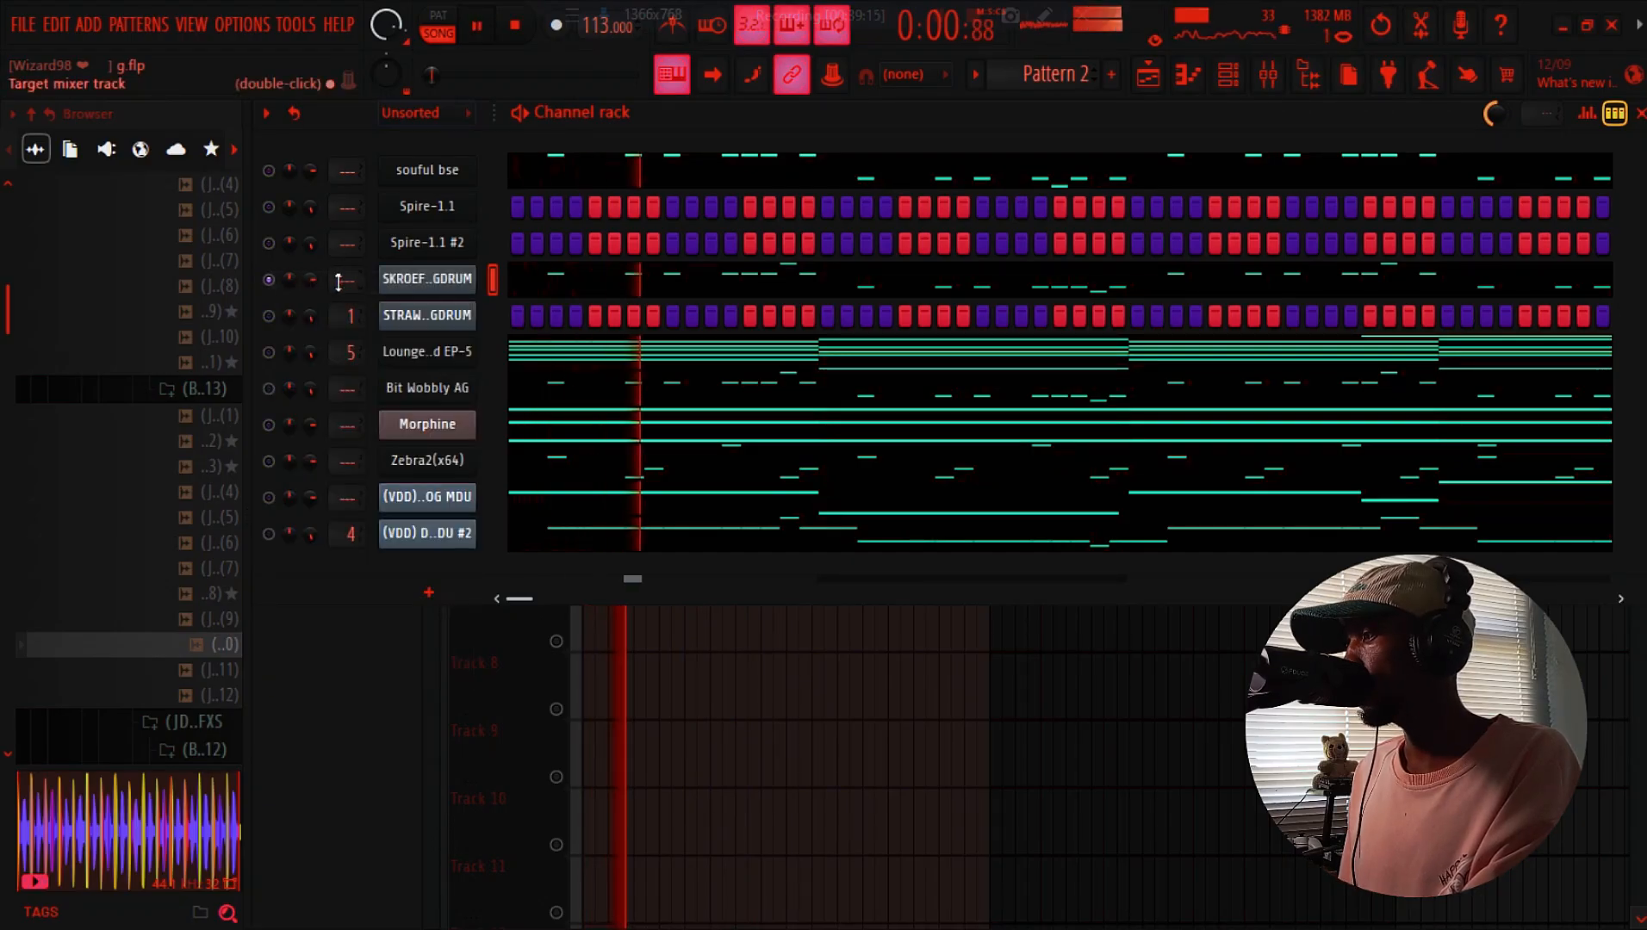
Route SKROEF28 - LOGDRUM to mixer track 6 and load Fruity Parametric EQ 2 in its first effect slot
click(392, 284)
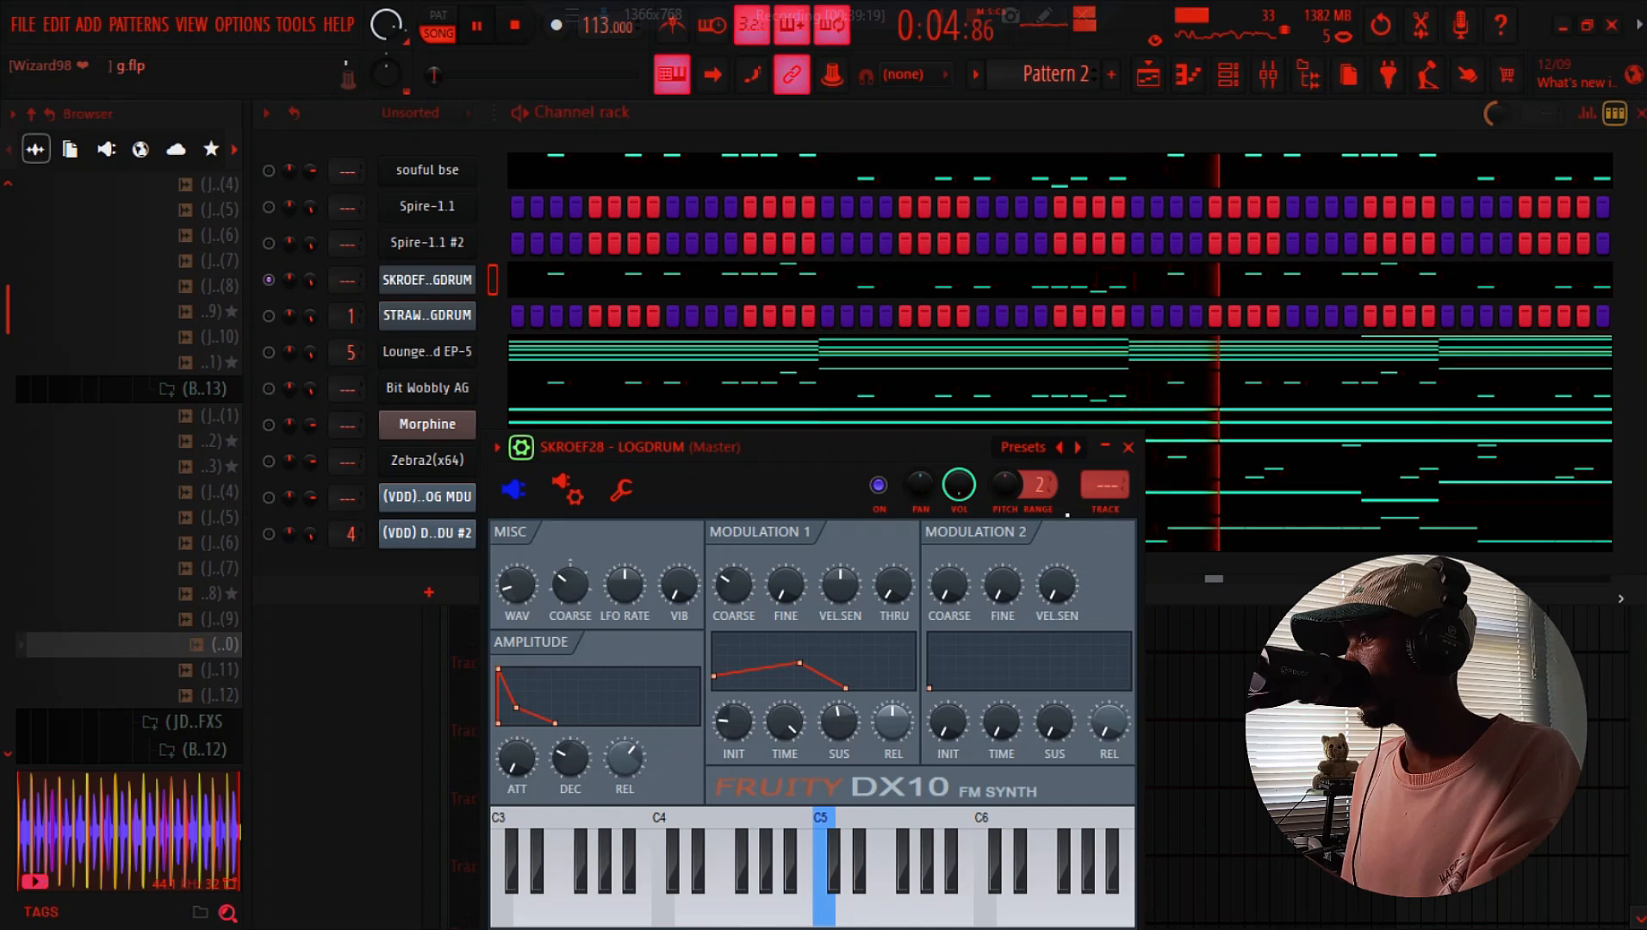
key(ctrl+l)
click(1455, 200)
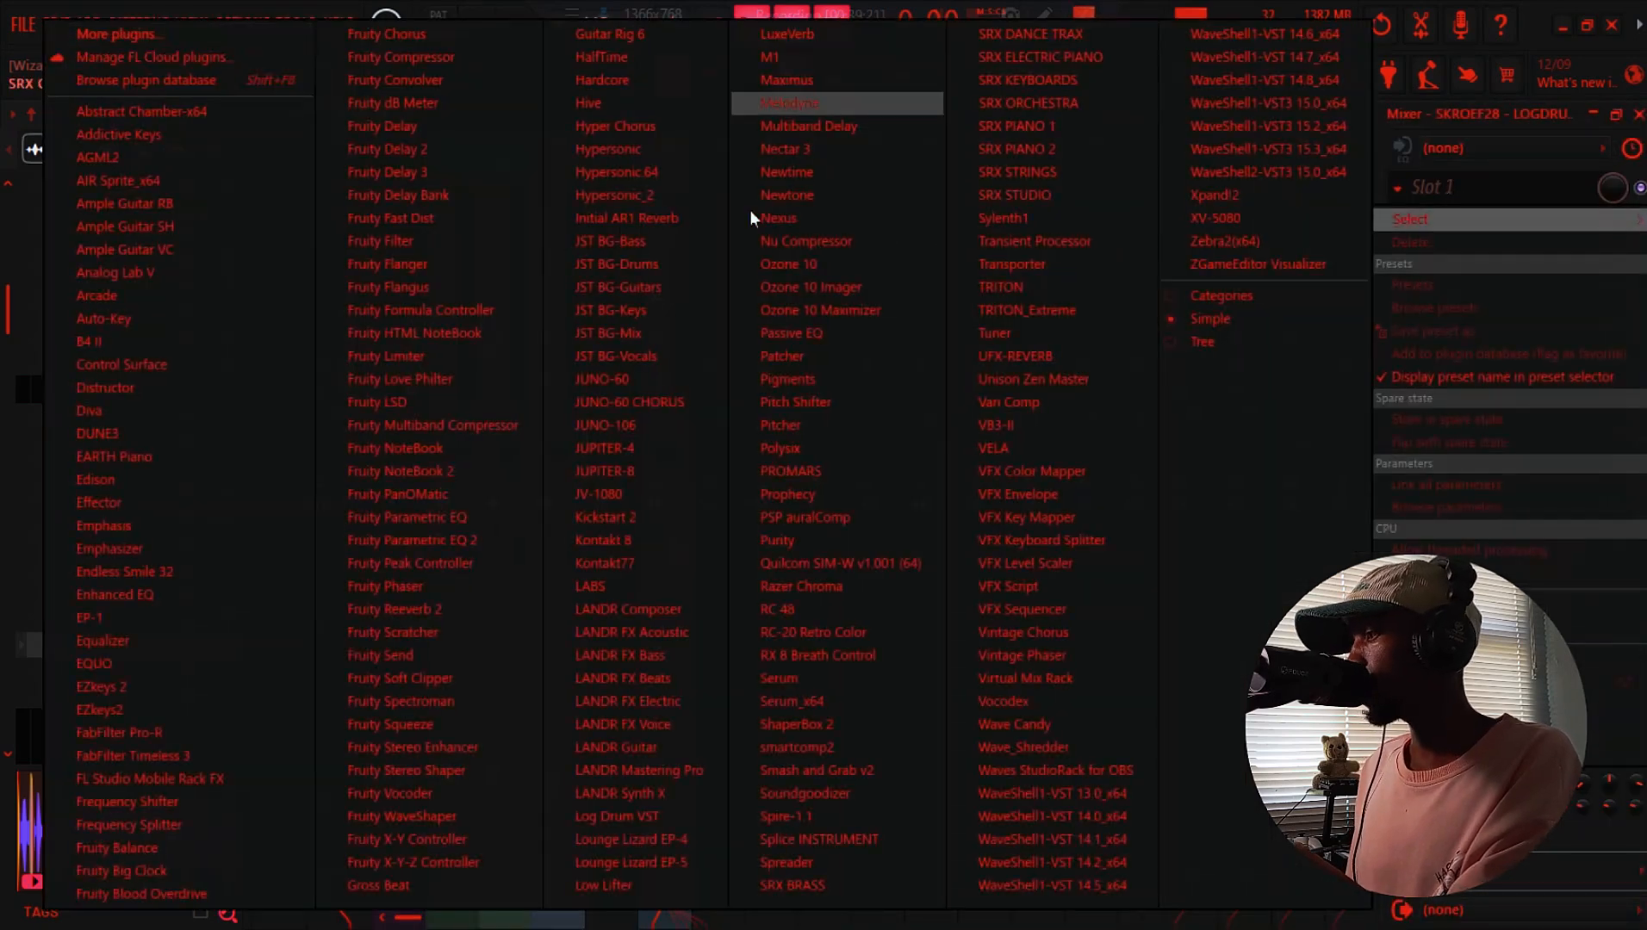
click(463, 540)
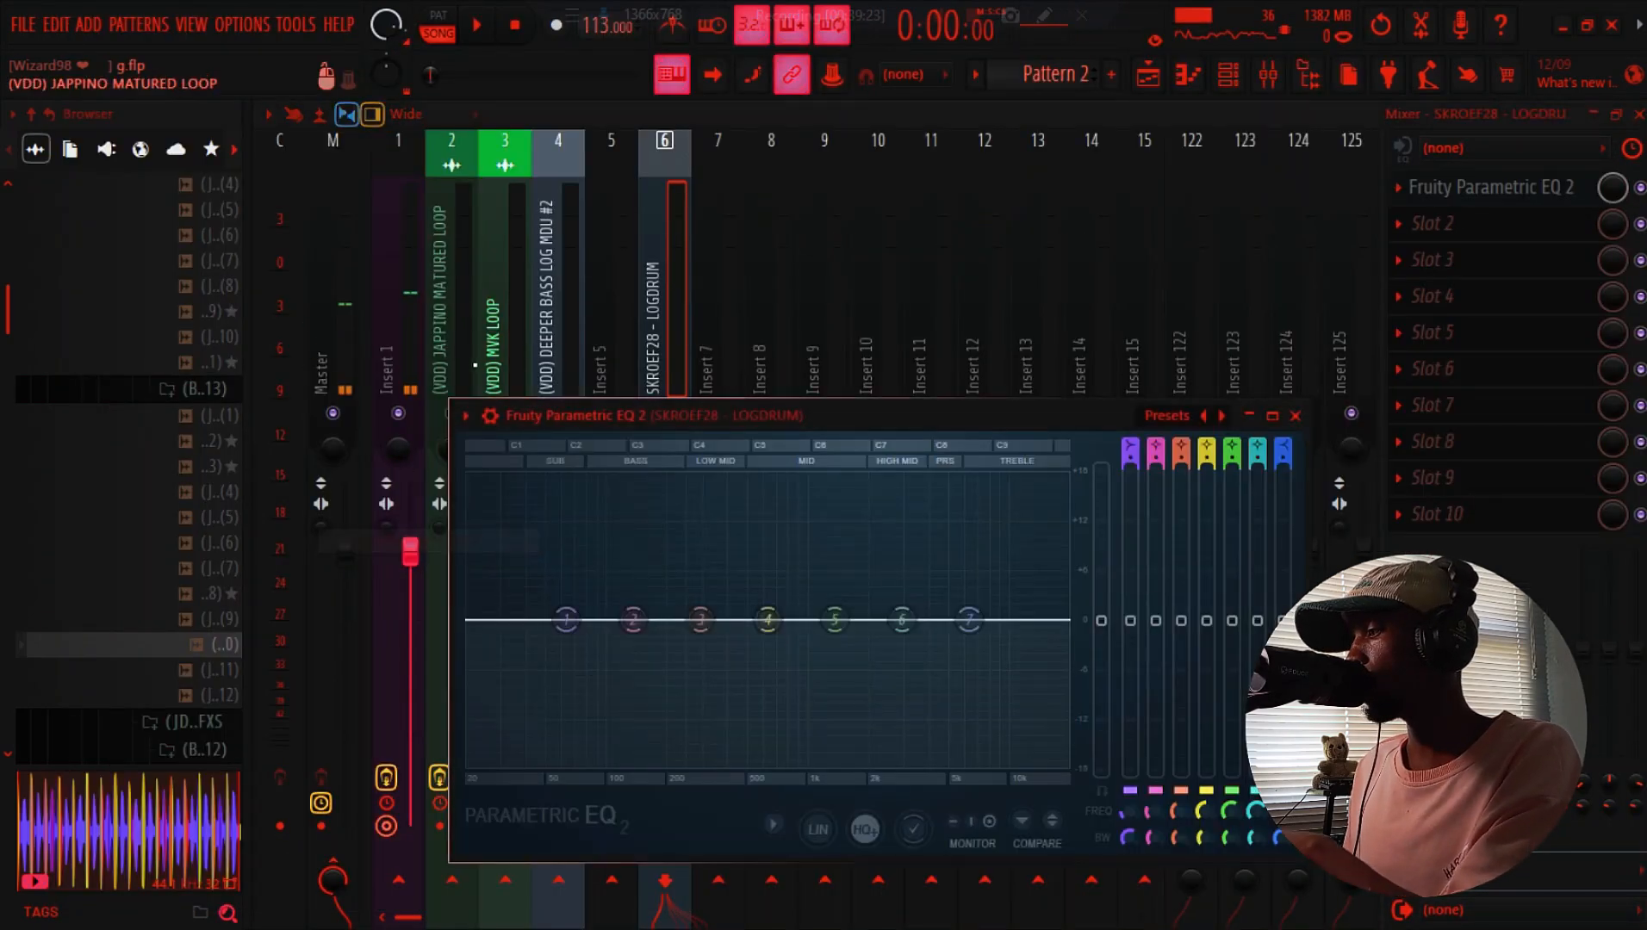
Lower EQ band 1 to its minimum in the sub range and boost band 2 to about 8.6 dB at 69 Hz
drag(779, 180, 811, 171)
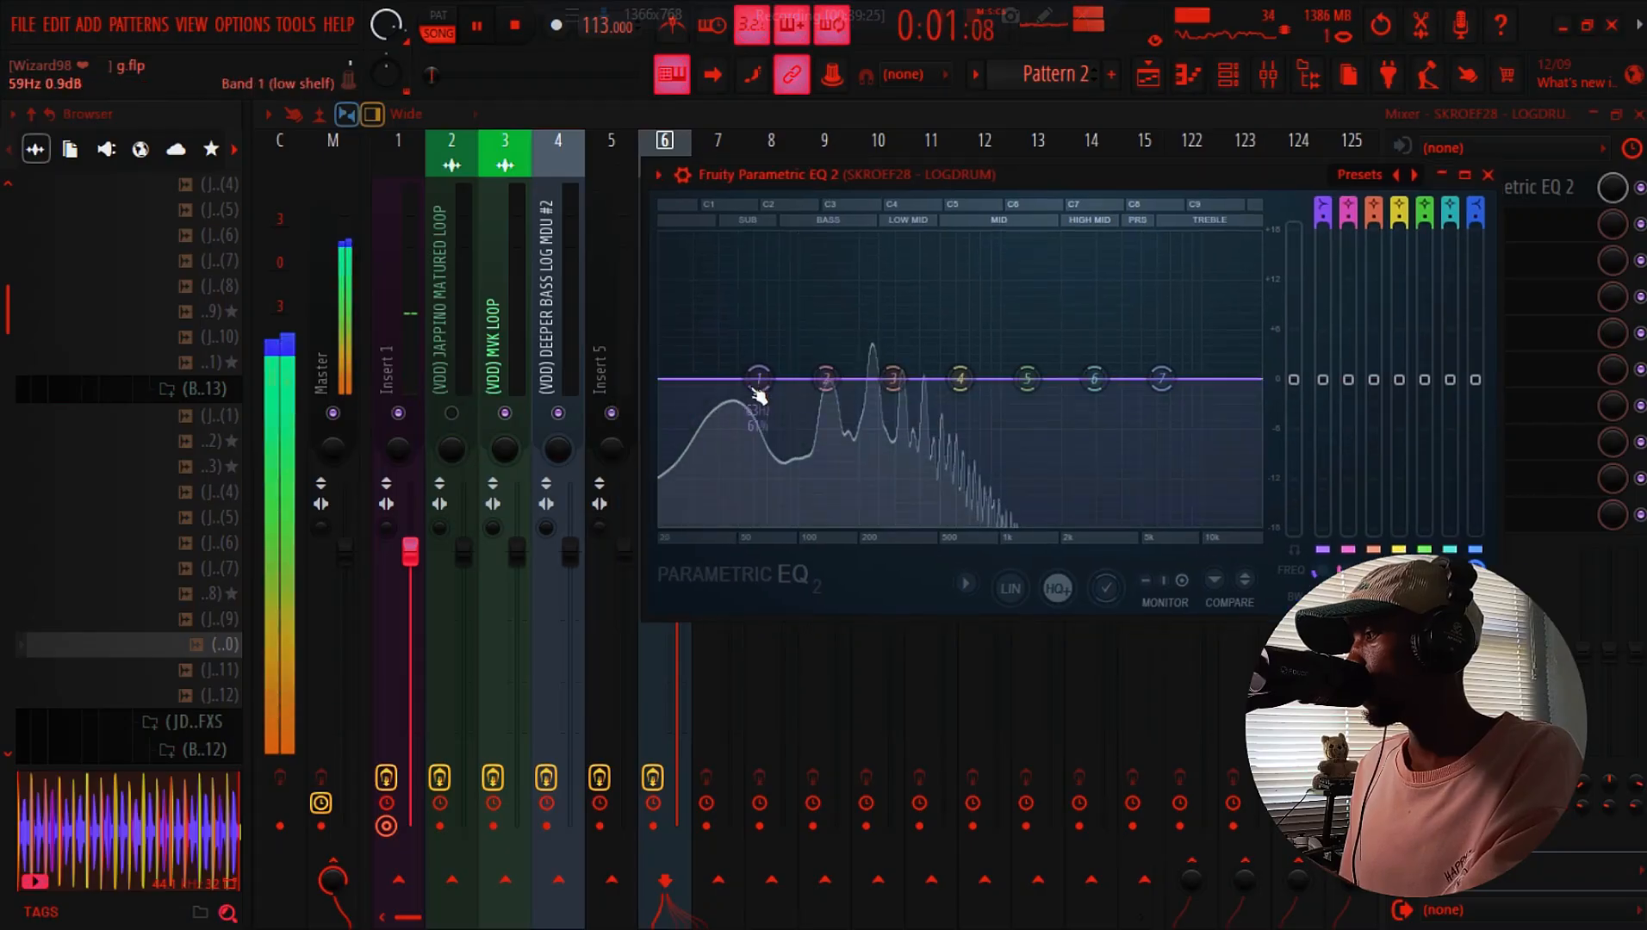
drag(759, 382, 714, 525)
key(space)
drag(825, 378, 783, 308)
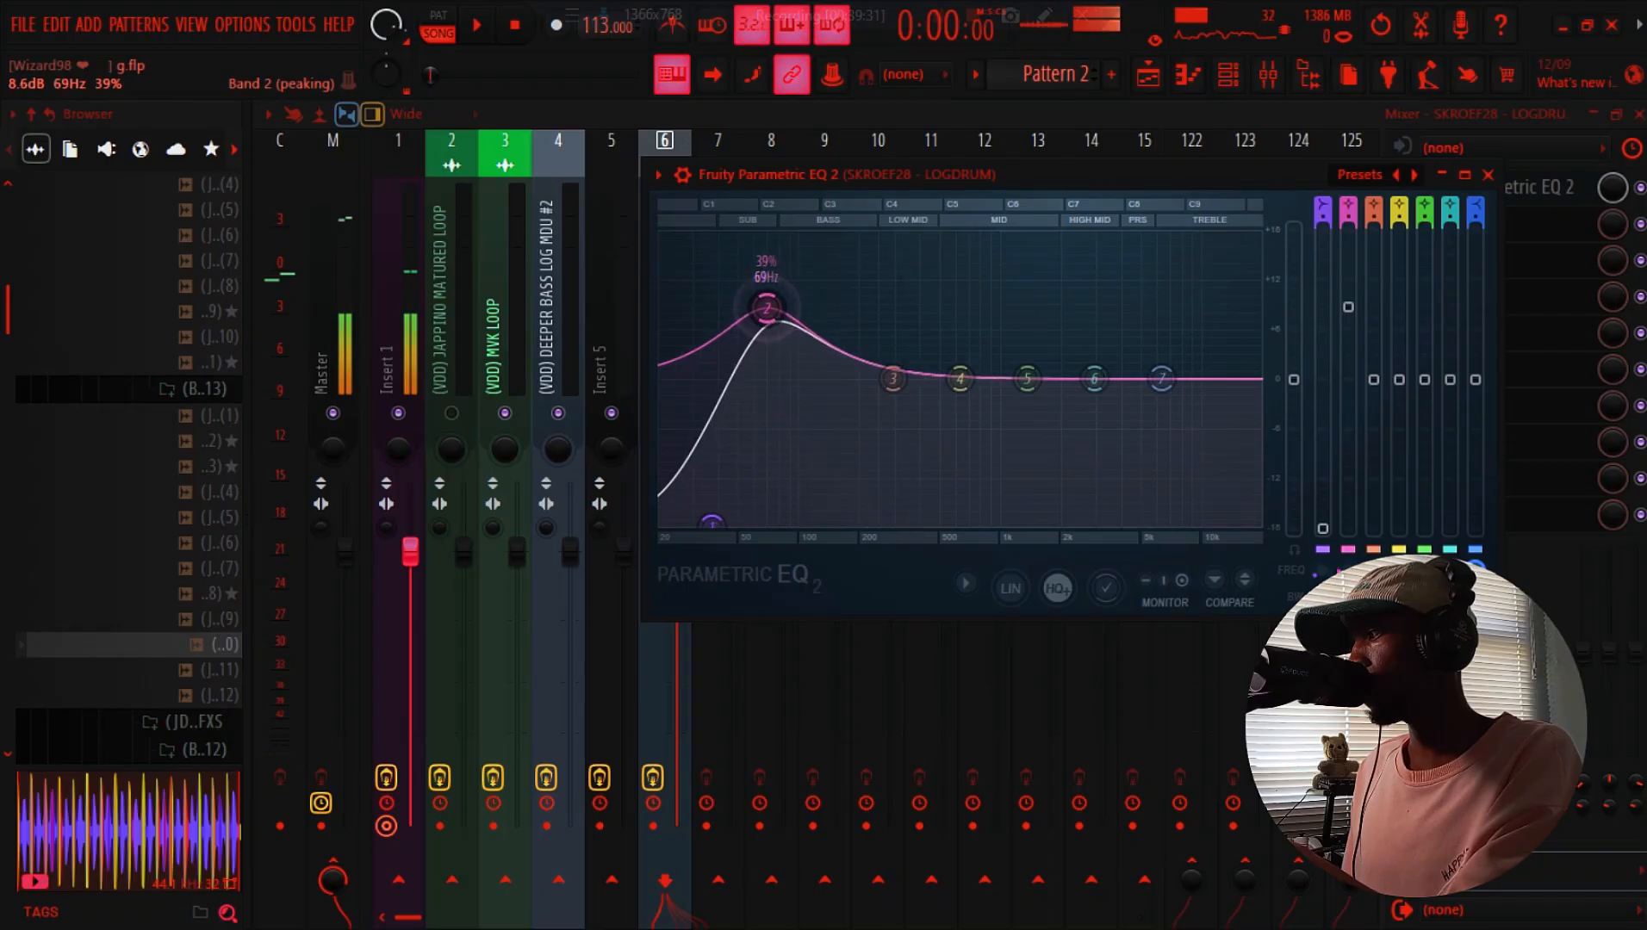
key(space)
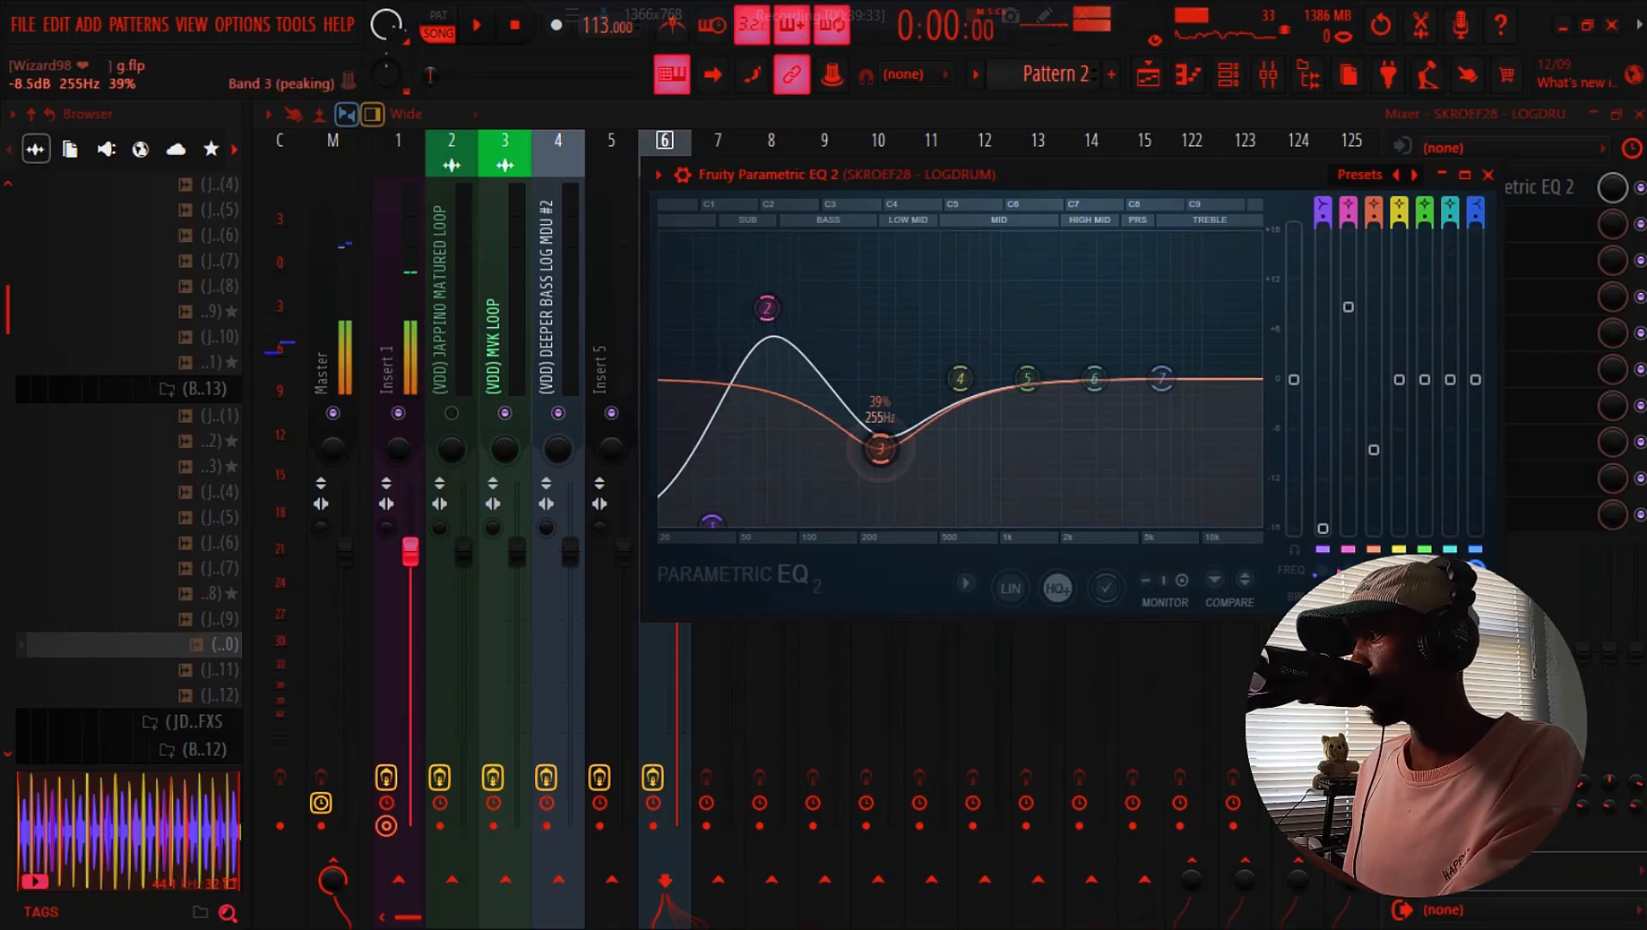
Audition boosts and cuts on EQ band 3, pull band 2 below 0 dB, and bring band 3 to about 1.1 dB at 272 Hz
drag(880, 448, 903, 331)
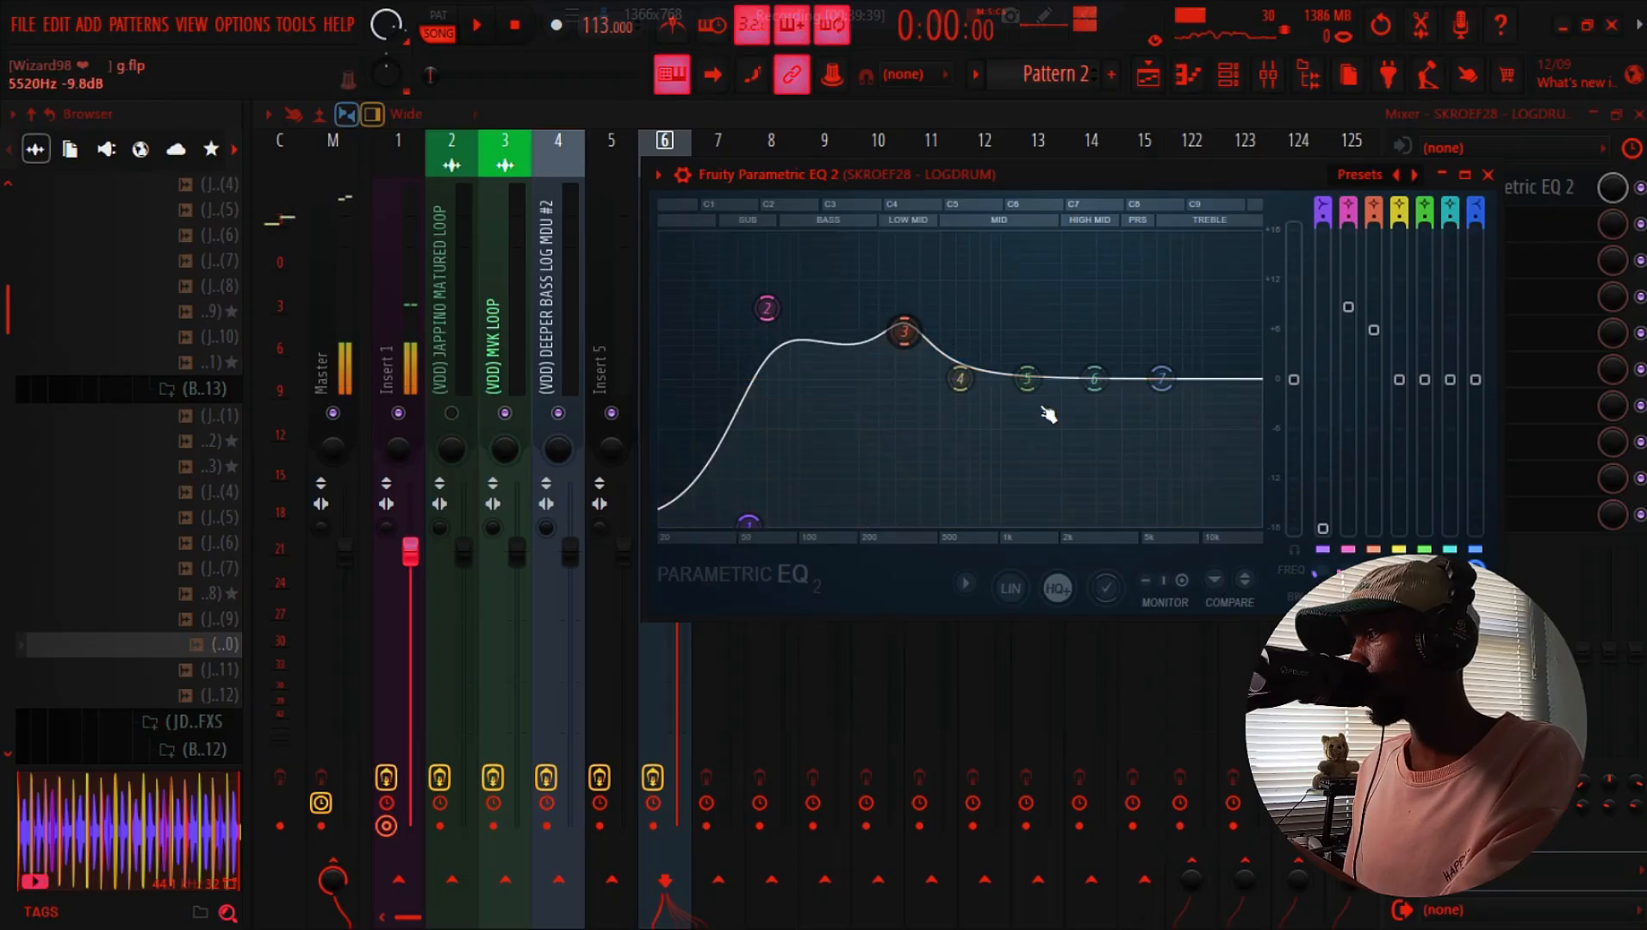
key(space)
drag(903, 331, 887, 409)
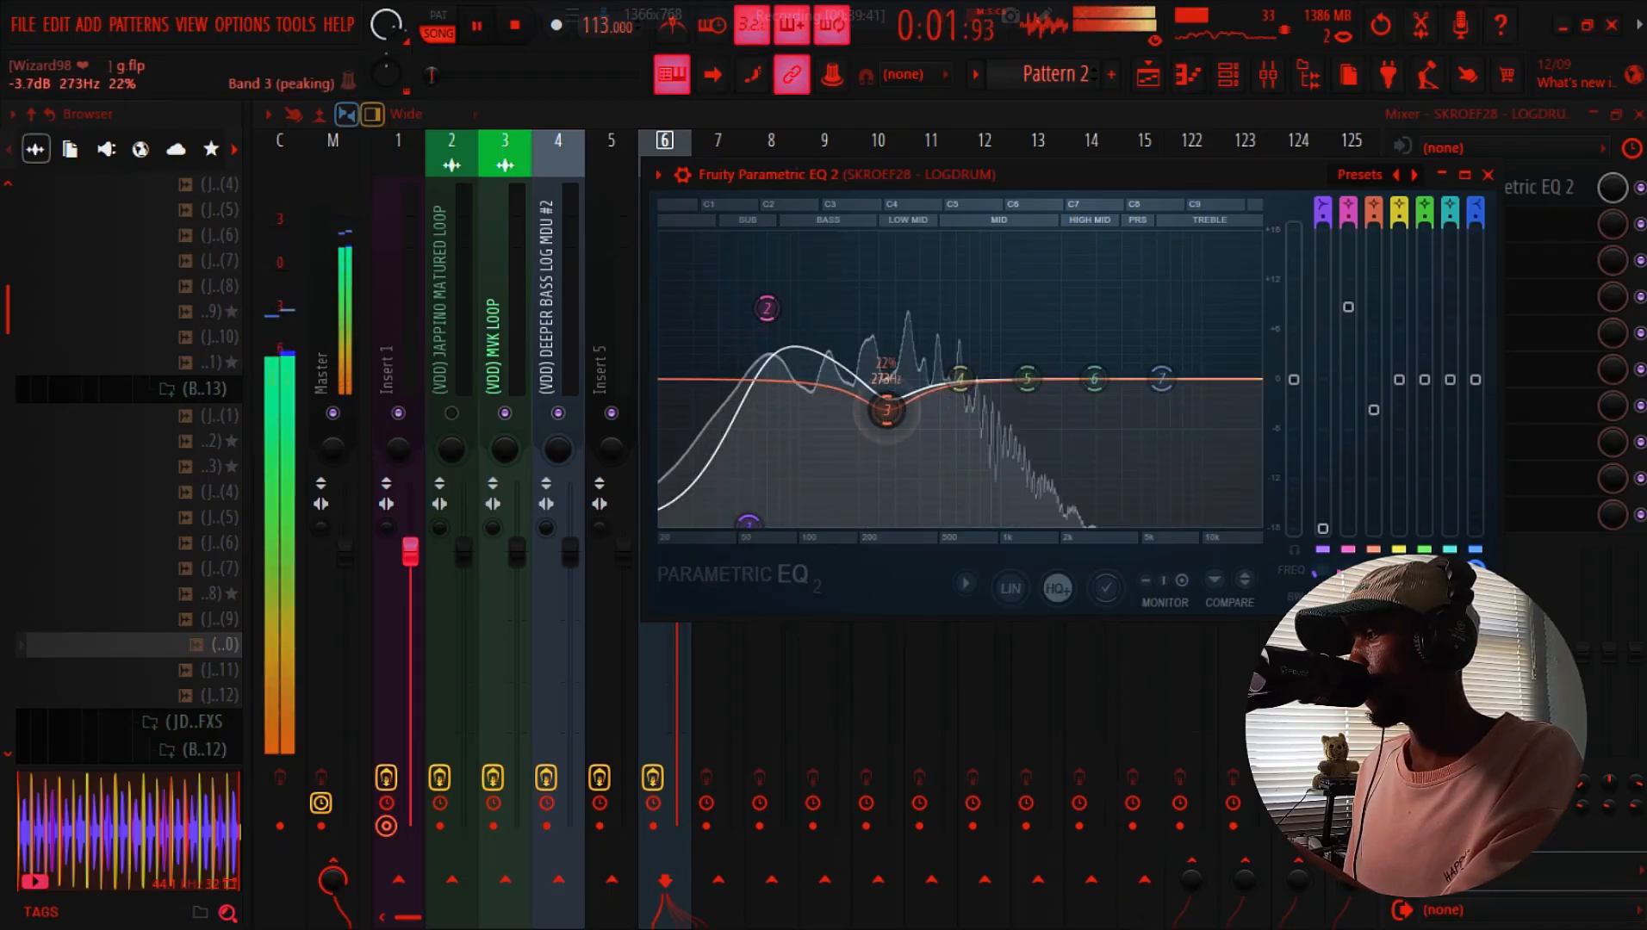
click(767, 308)
mouse_move(797, 363)
mouse_down()
mouse_move(778, 301)
mouse_move(782, 336)
mouse_up()
key(space)
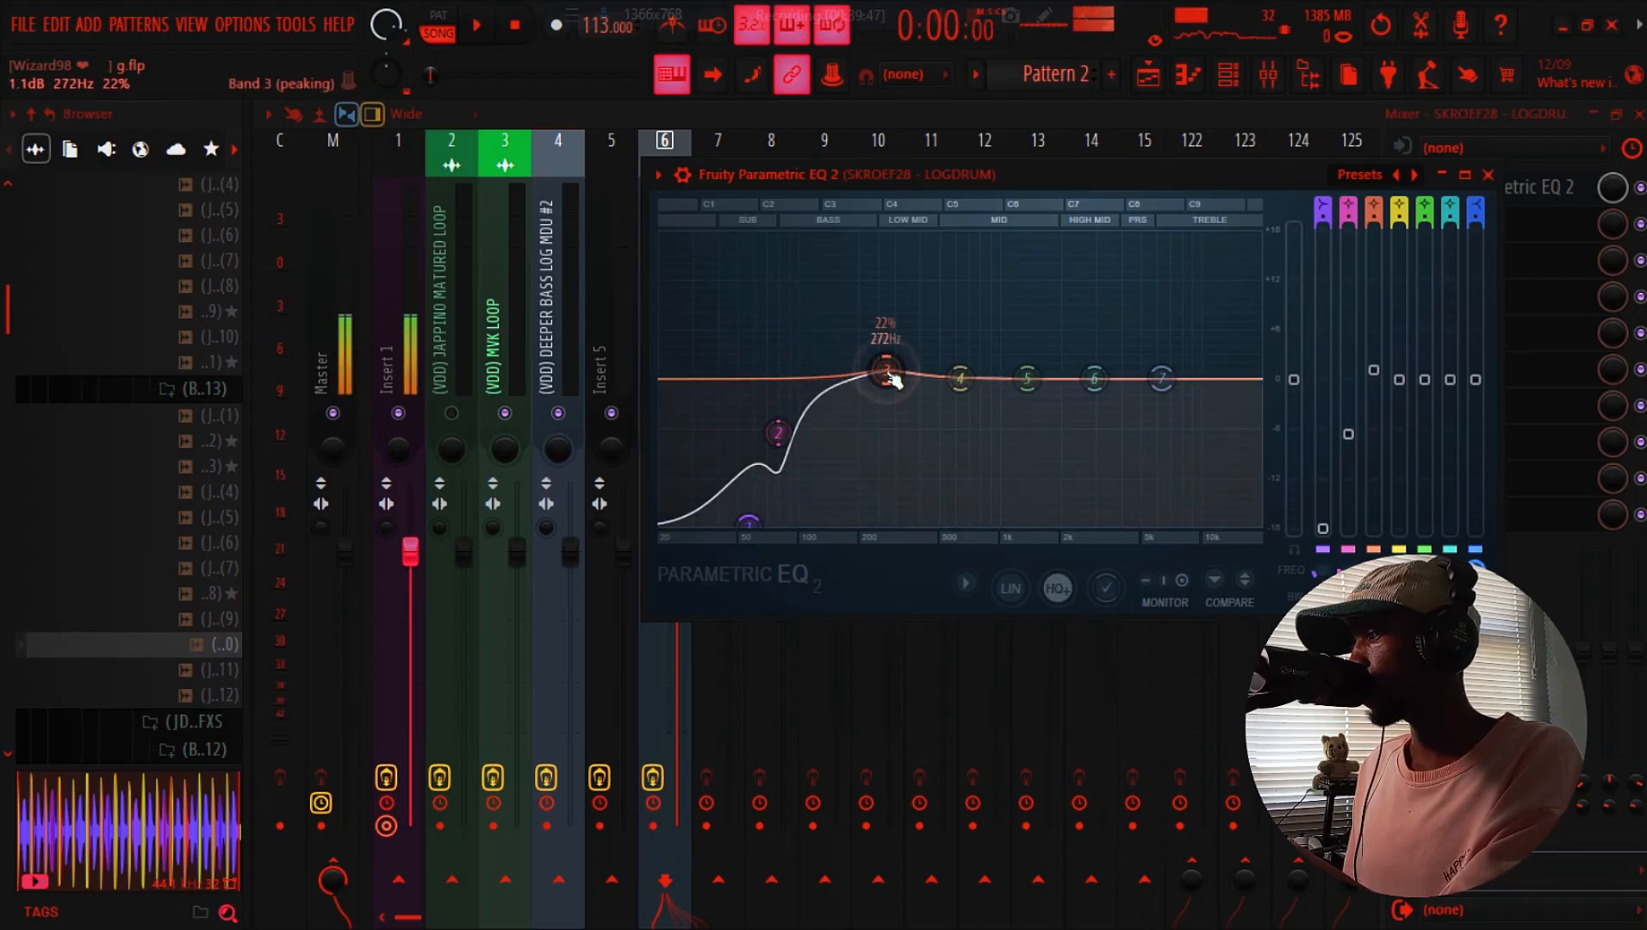
key(space)
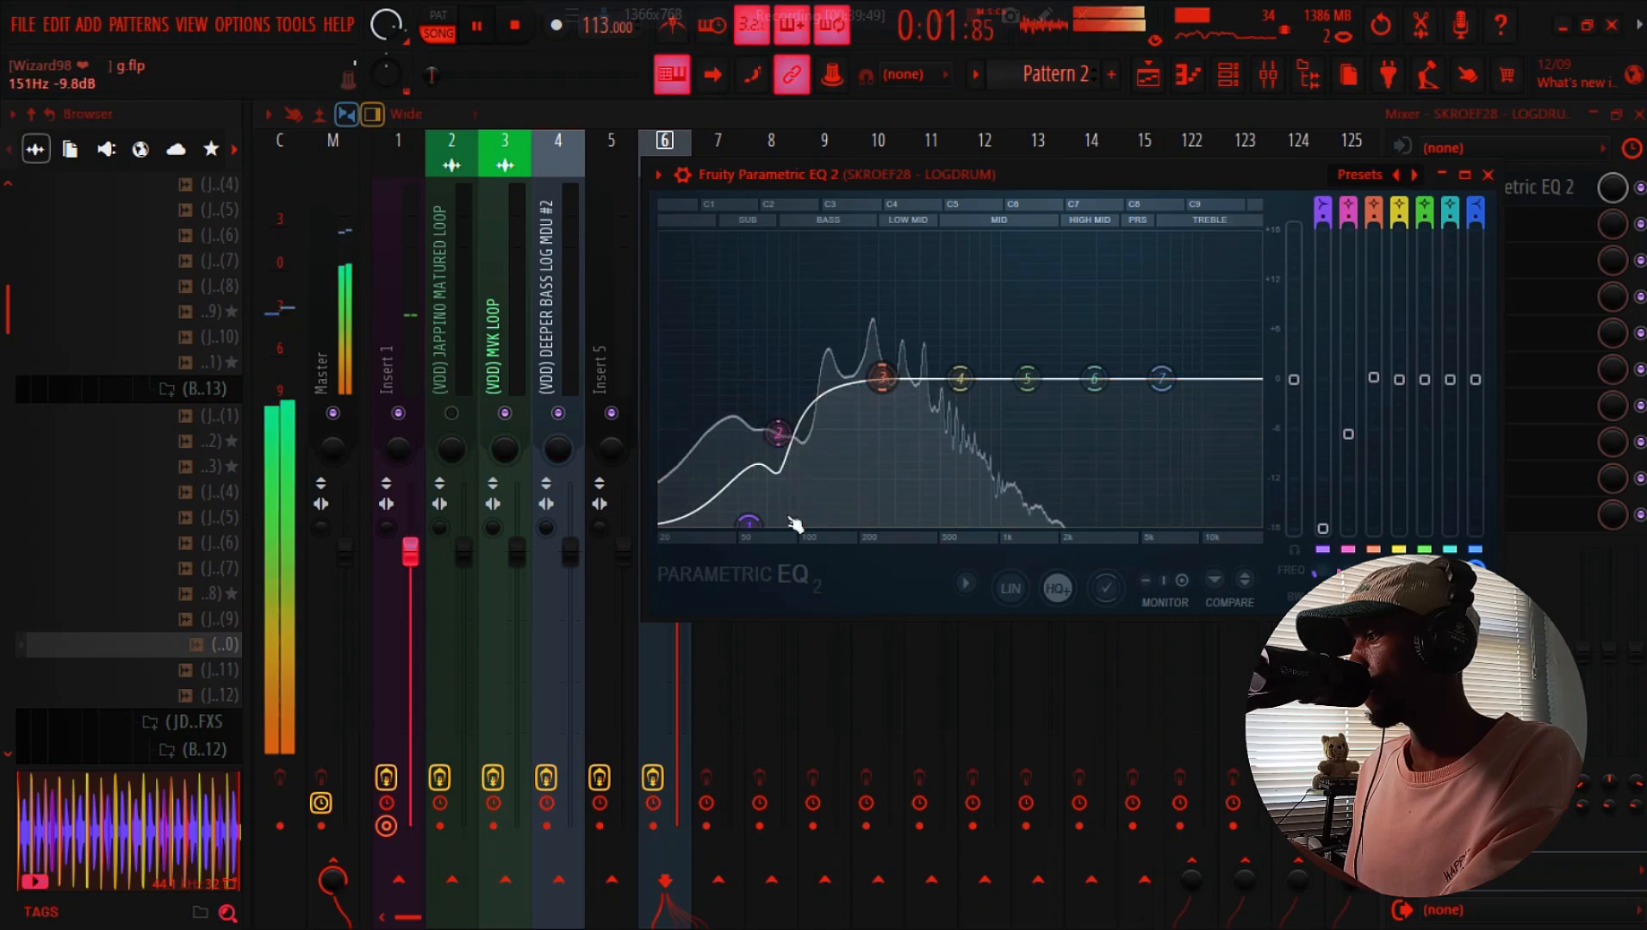
Fine-tune EQ bands 1 and 2 during playback and shift band 3 slightly lower in frequency at about 0 dB
drag(750, 524, 753, 524)
mouse_move(778, 433)
mouse_down()
mouse_move(808, 437)
mouse_move(775, 437)
mouse_up()
click(881, 378)
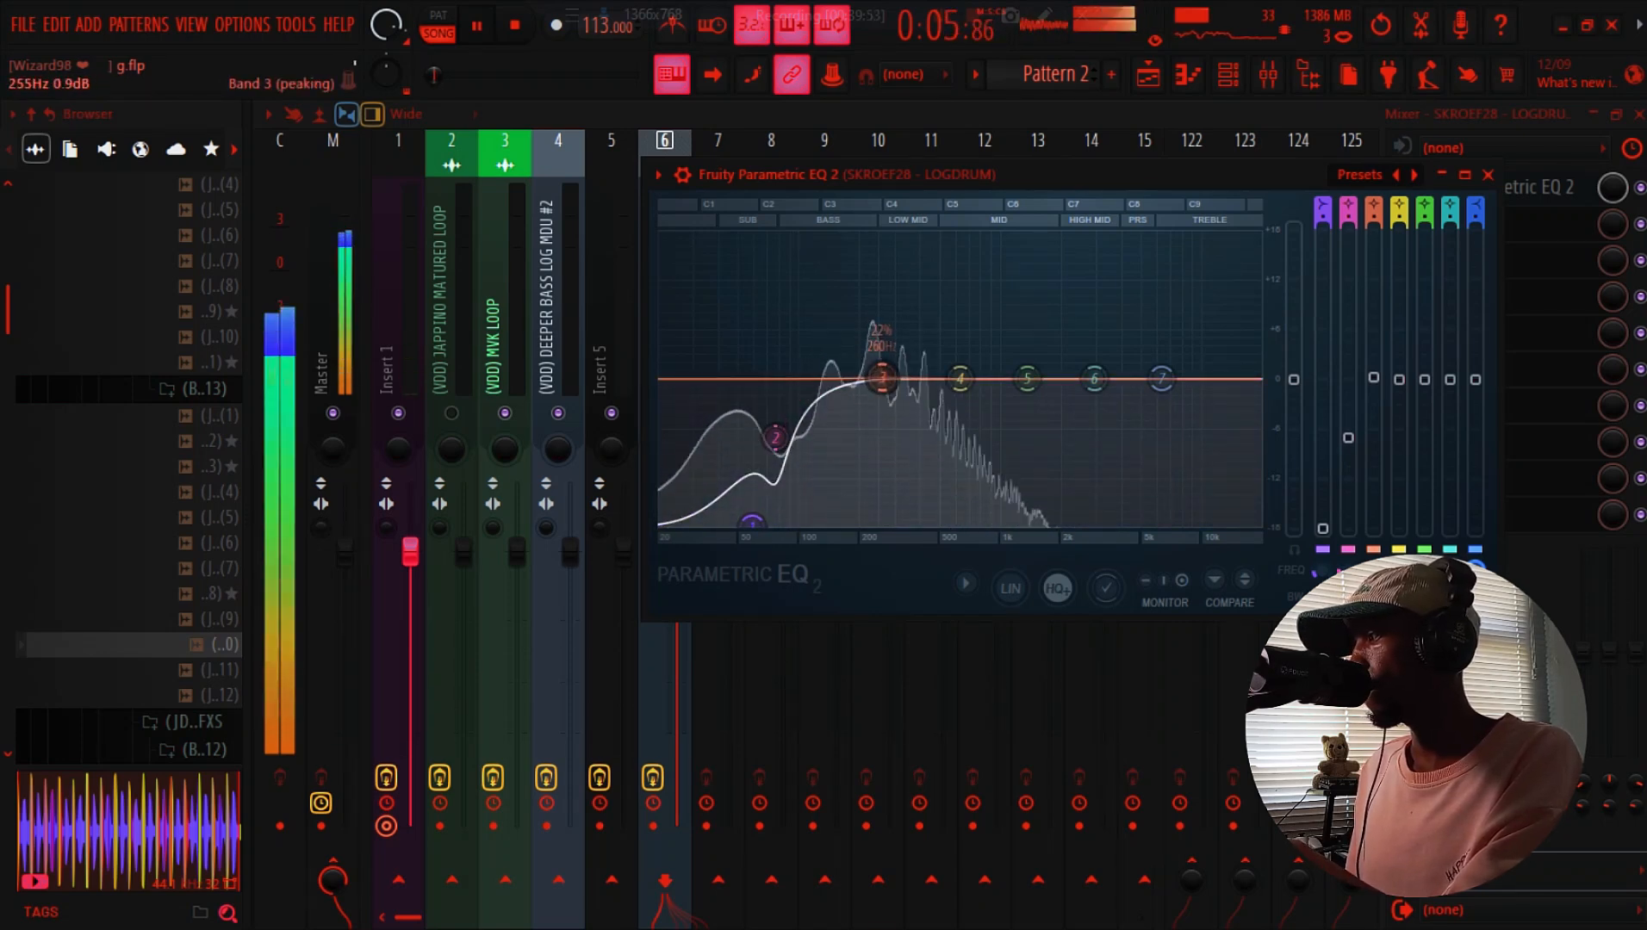
drag(881, 377, 869, 377)
key(space)
Cut EQ band 6 deeply near 2861 Hz and lower the band 7 high shelf to -18 dB at 5665 Hz
drag(1094, 379, 1091, 508)
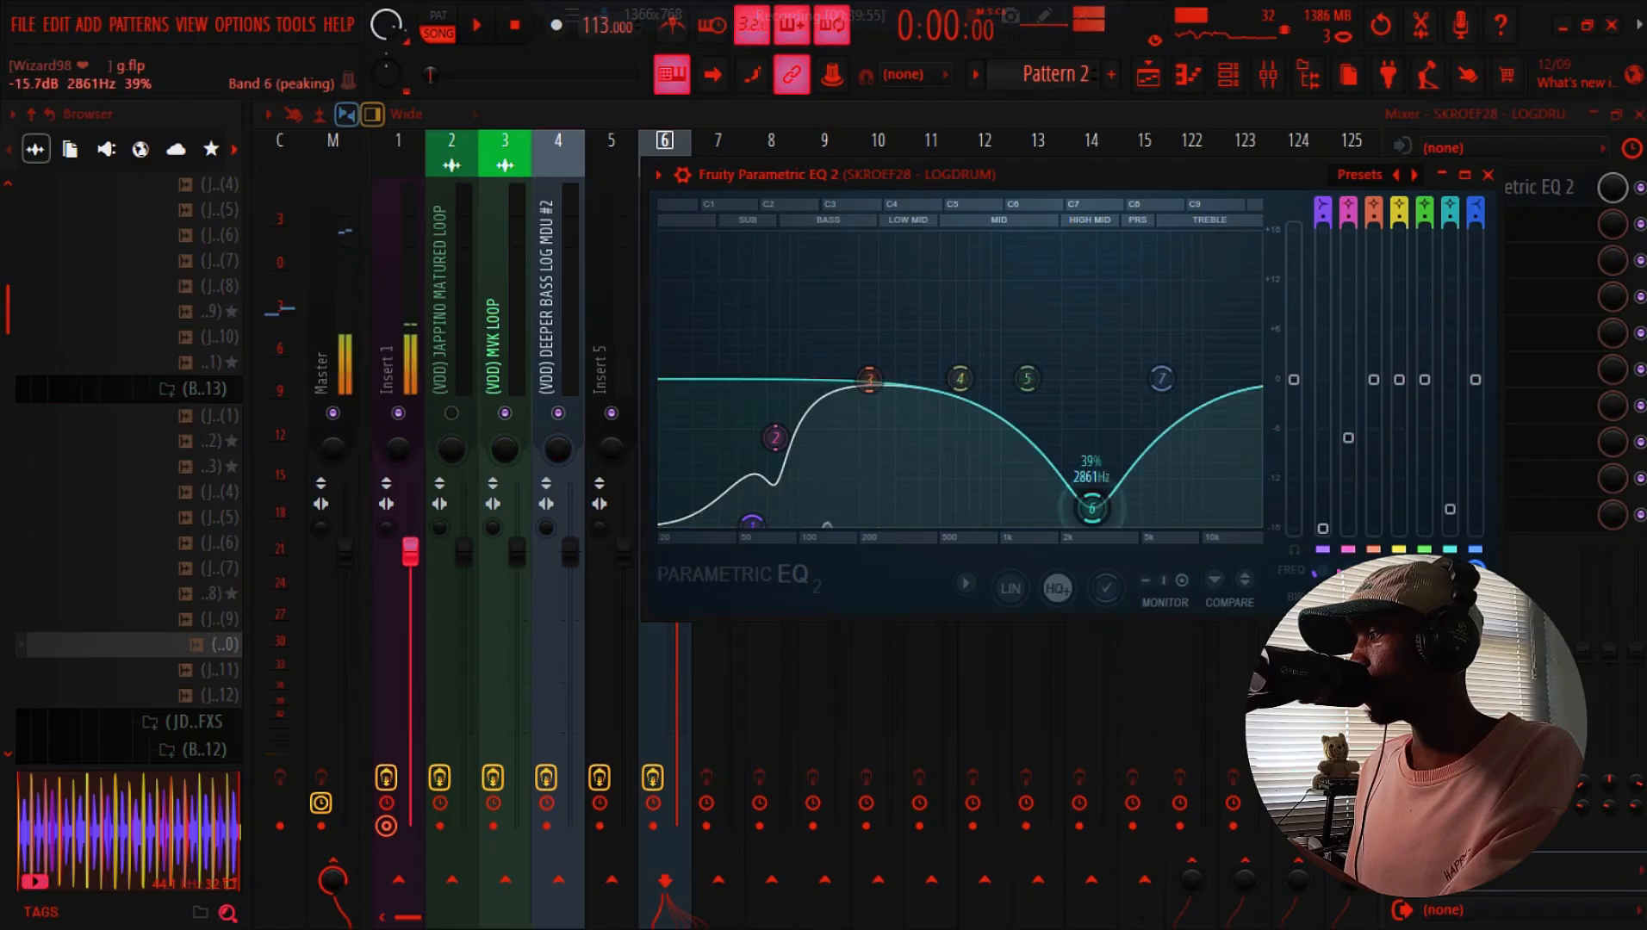
drag(1163, 392, 1152, 515)
key(space)
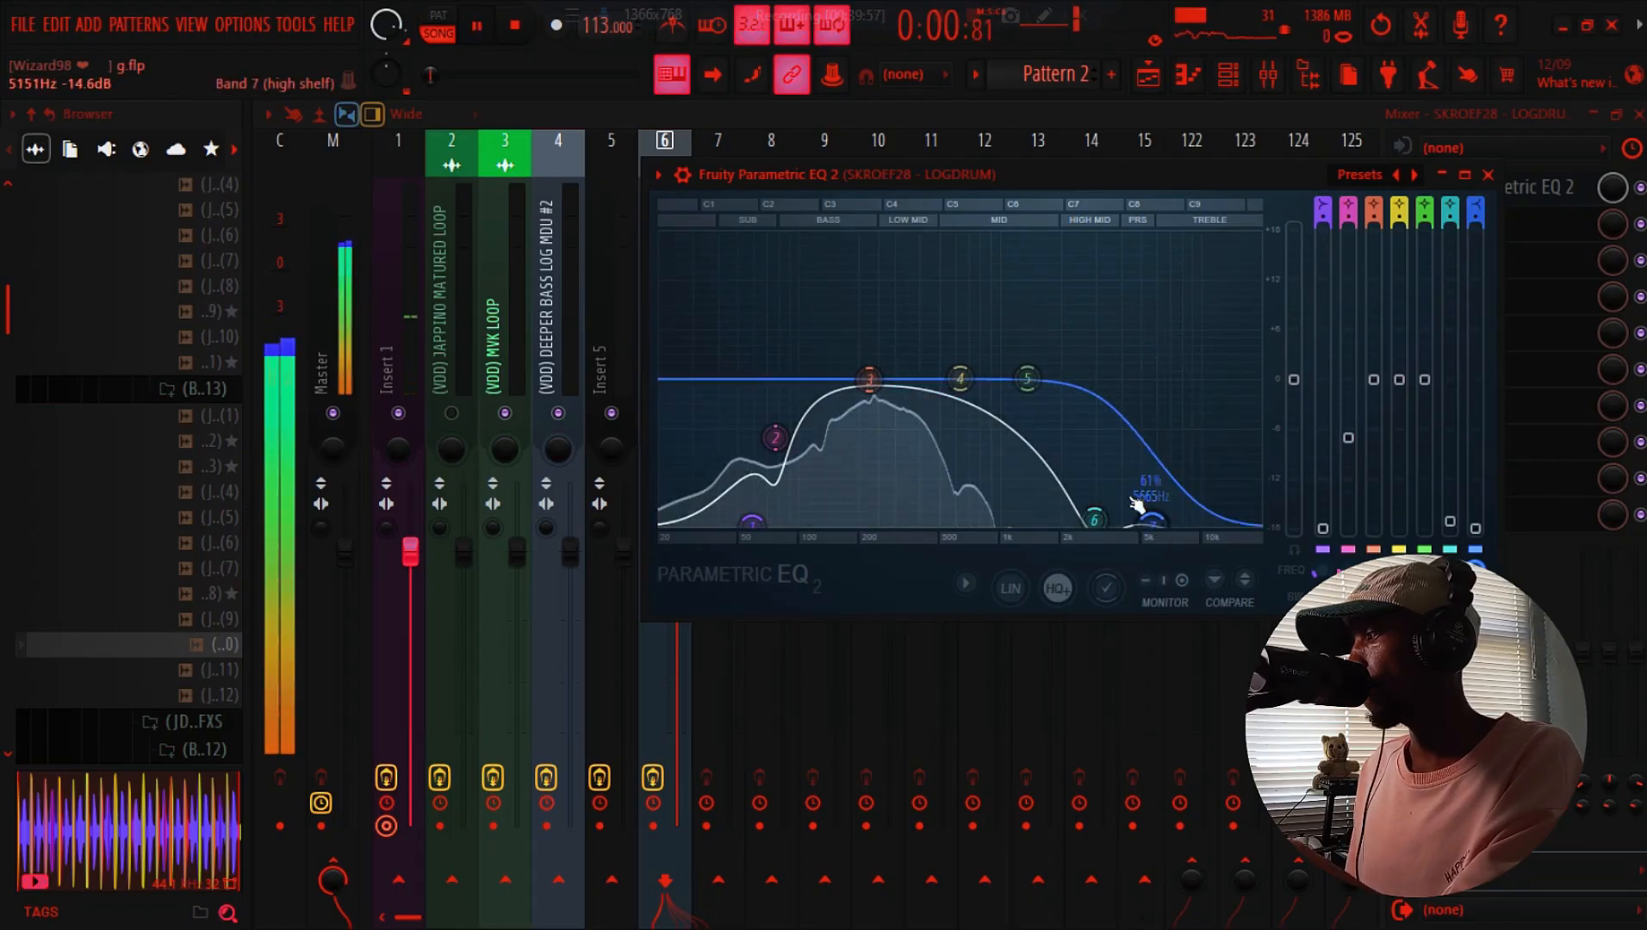
click(1154, 86)
click(1157, 88)
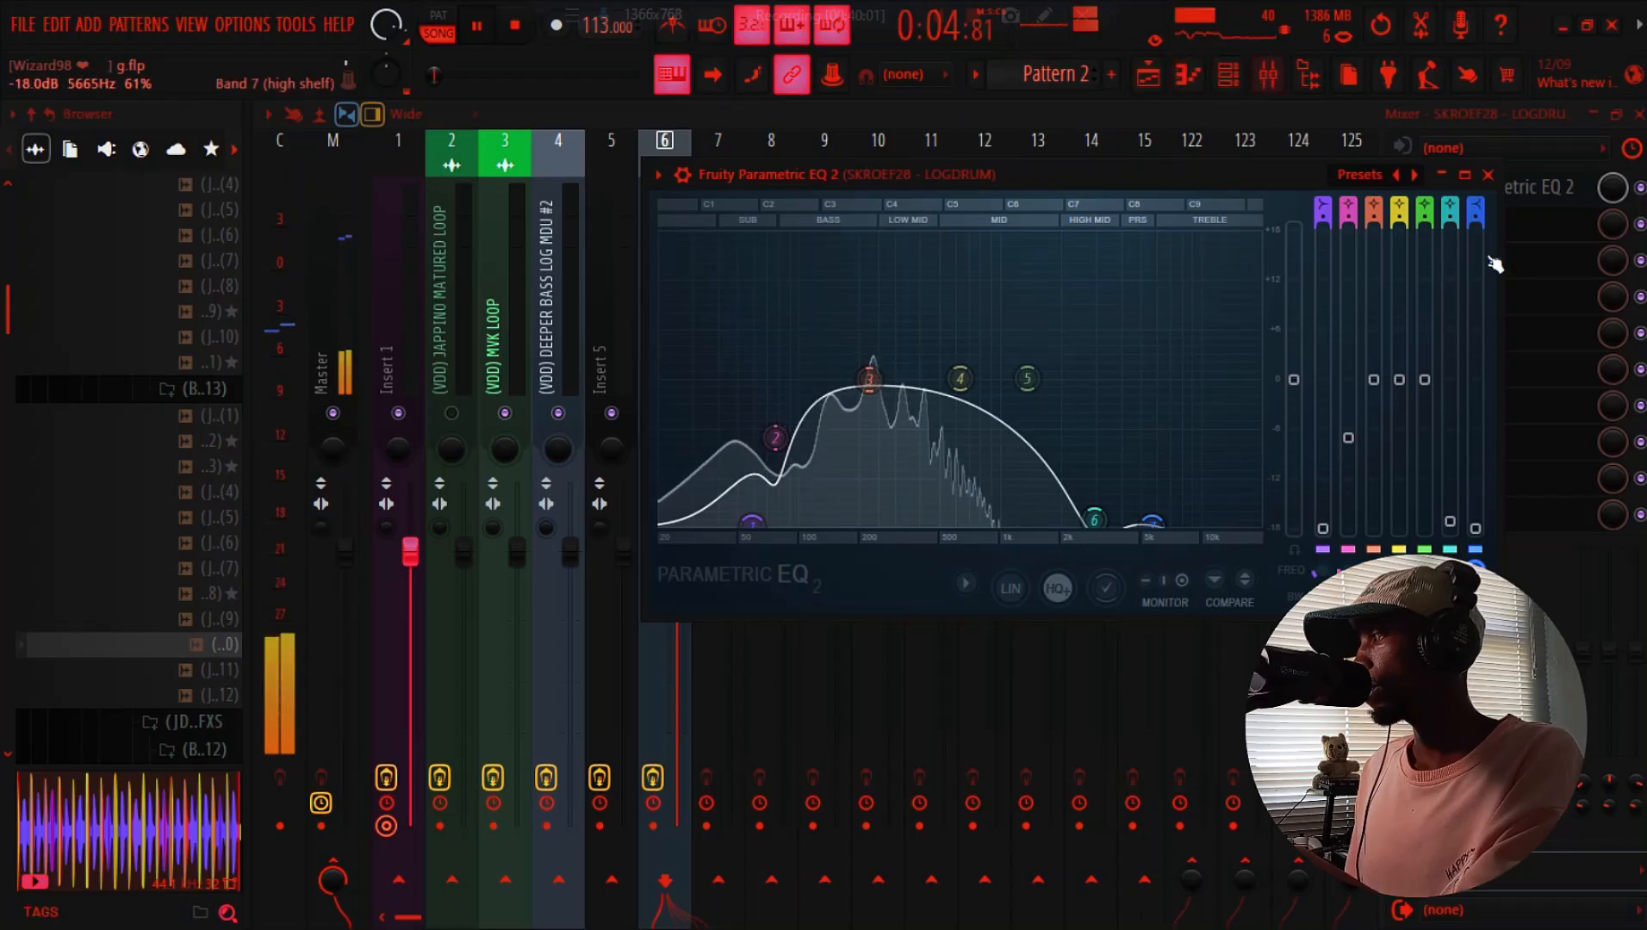
Load JST BG-Bass in slot 2 of the log drum's mixer track and raise its compression to about Med
click(1550, 224)
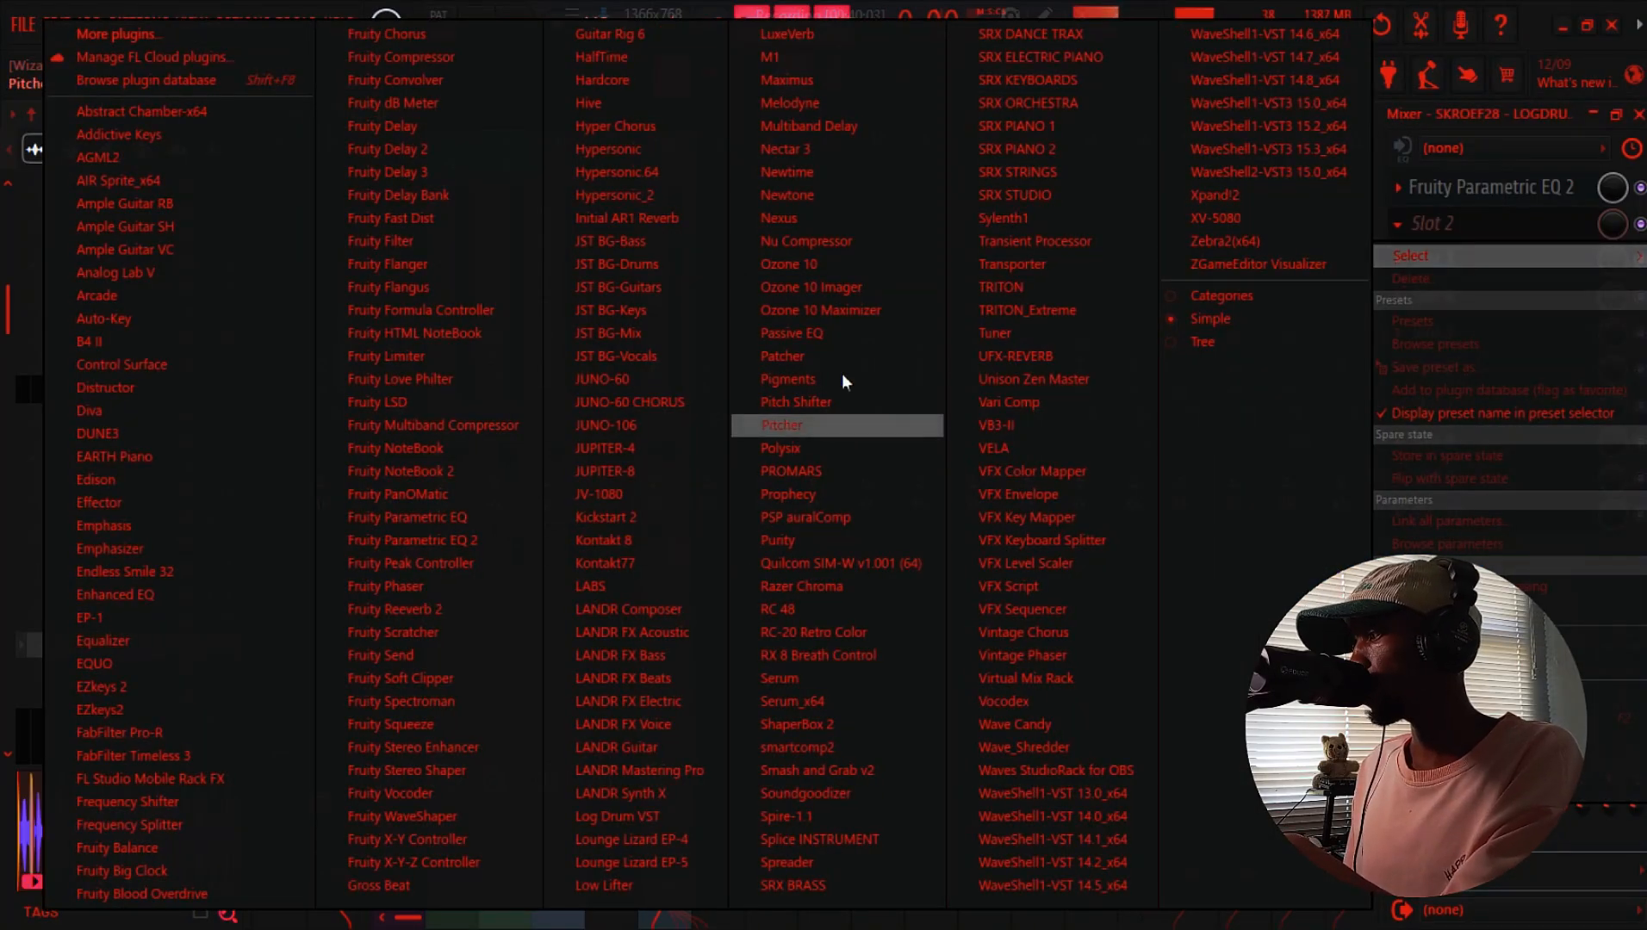
click(650, 248)
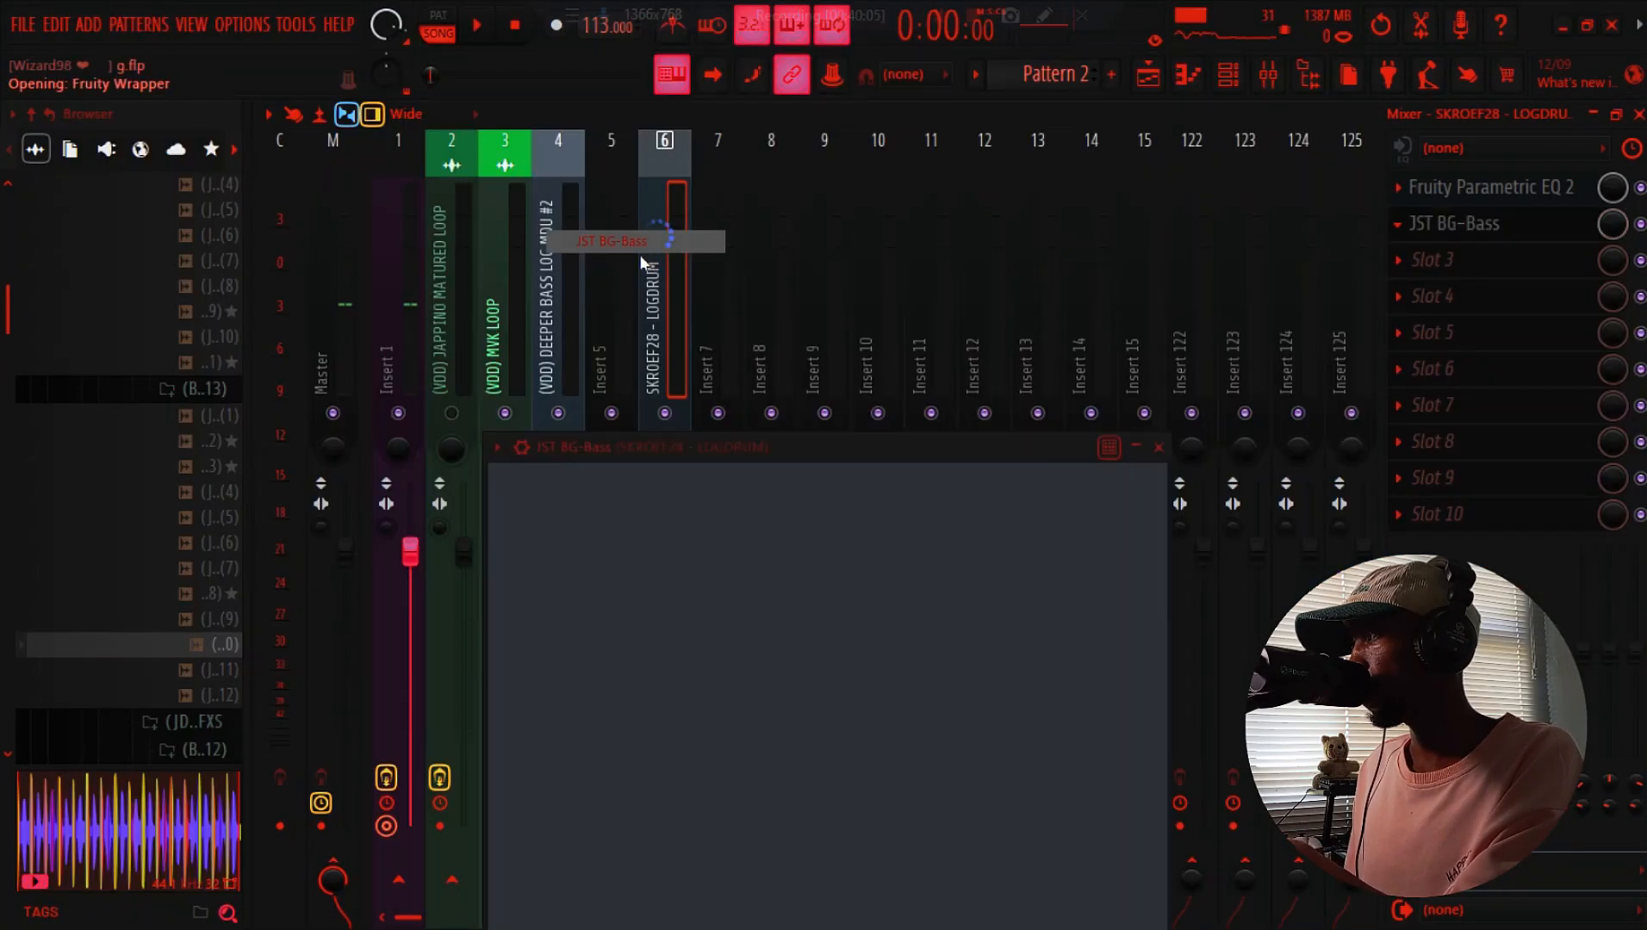
drag(655, 447, 848, 331)
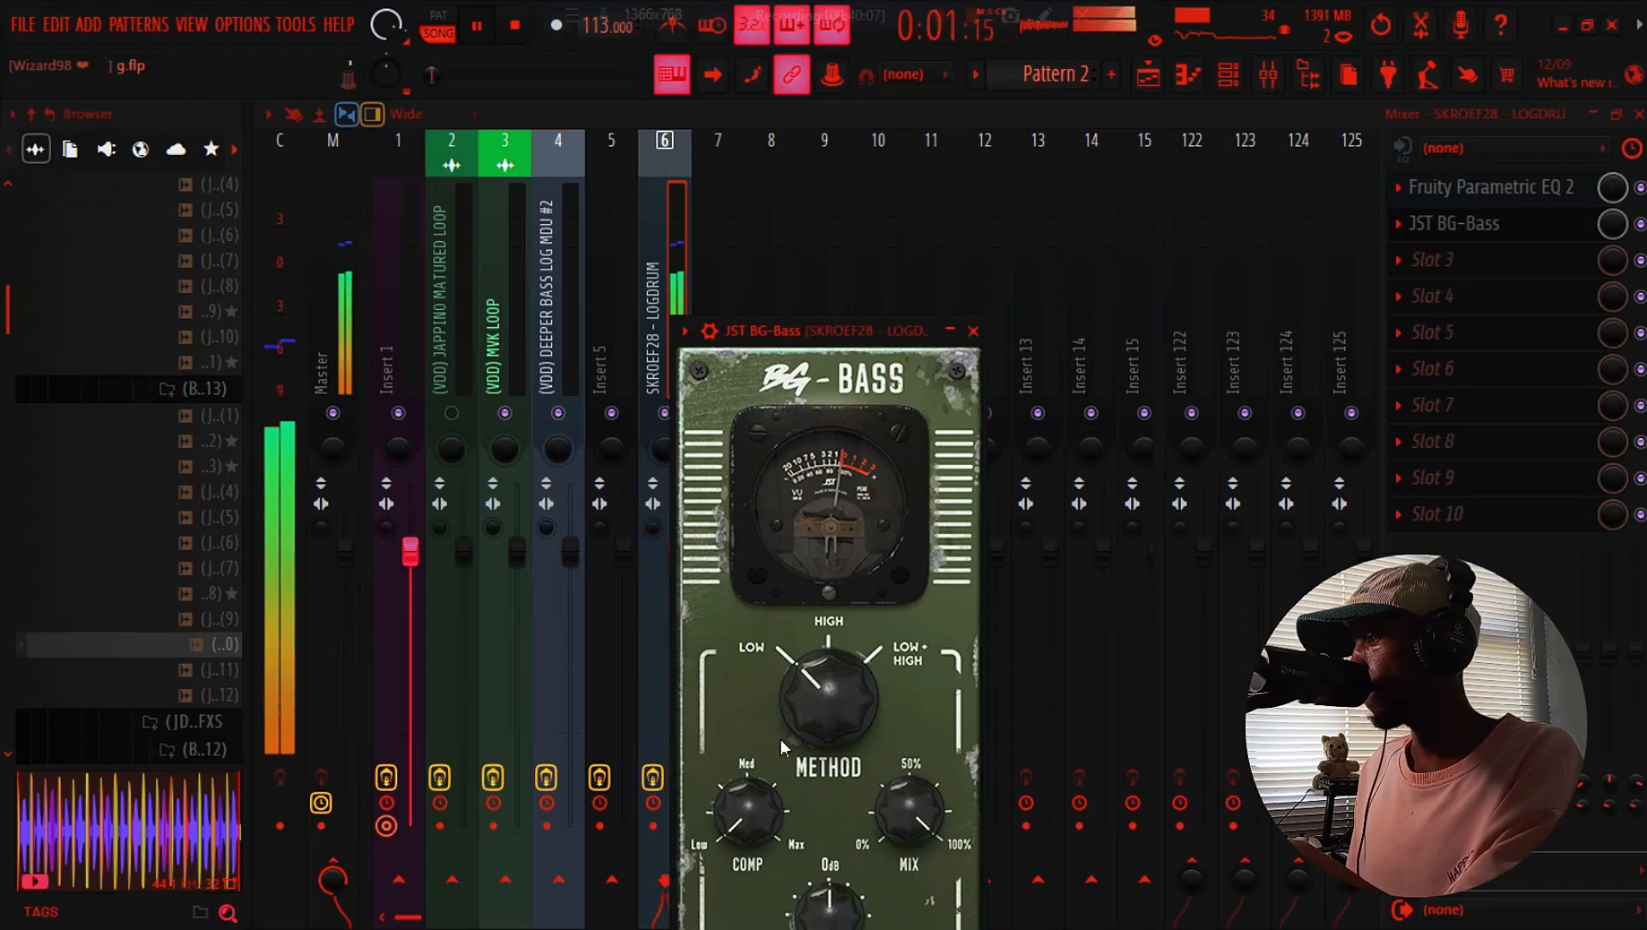
key(space)
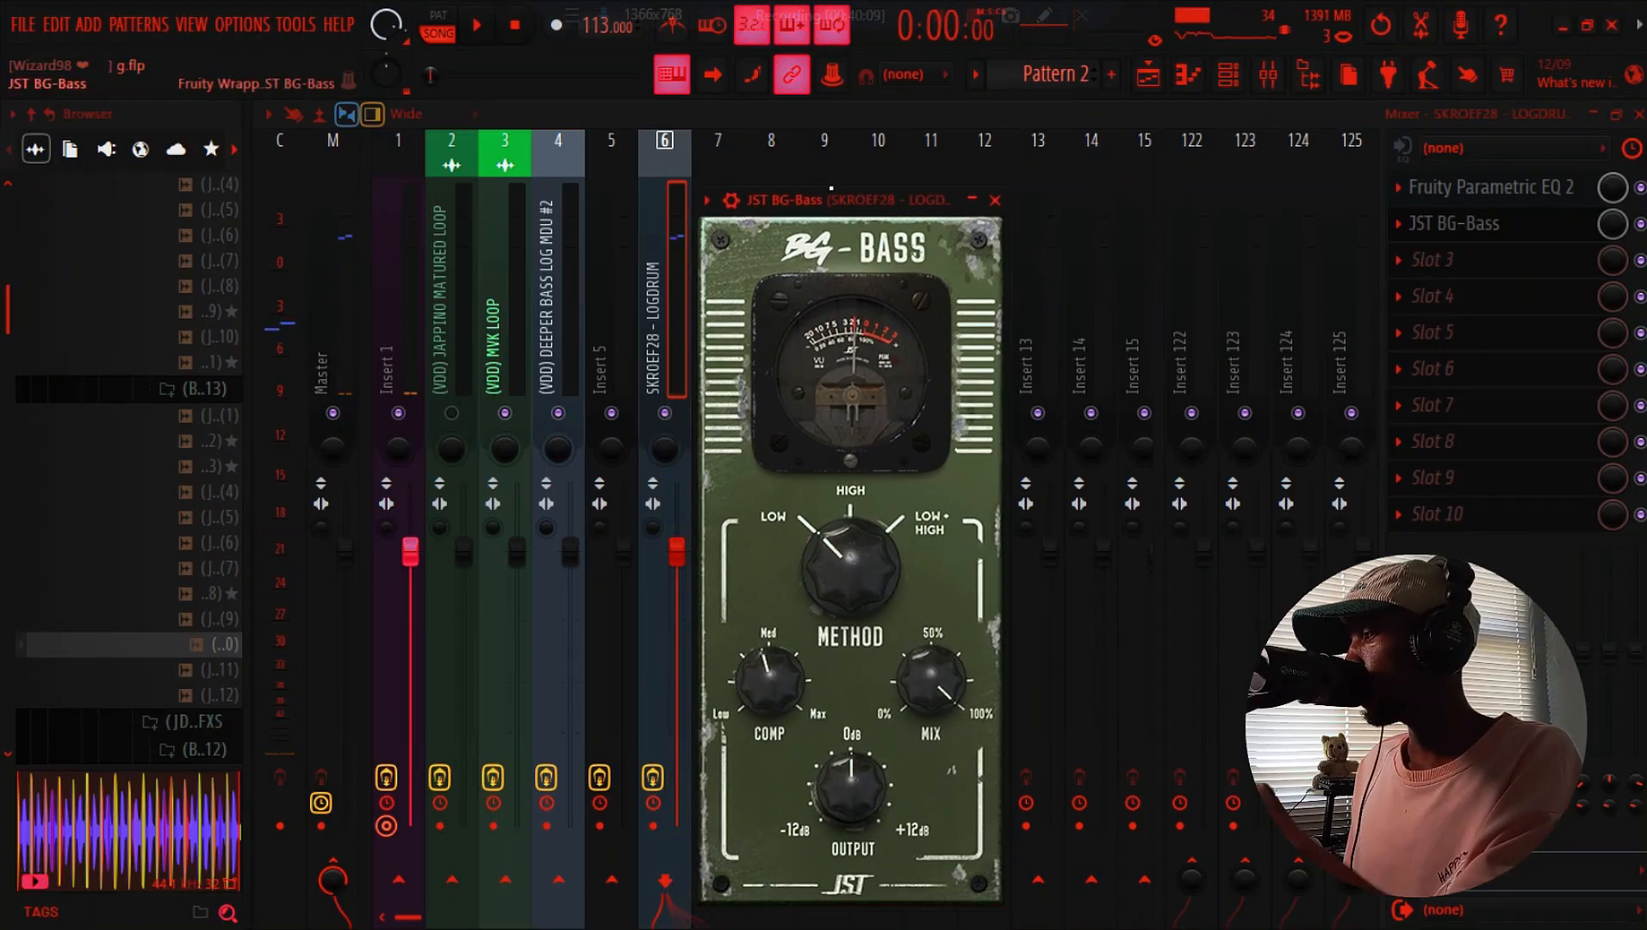
key(space)
drag(852, 735, 837, 698)
Return to the channel rack, unsolo SKROEF28 - LOGDRUM, and play all channels together
click(1154, 75)
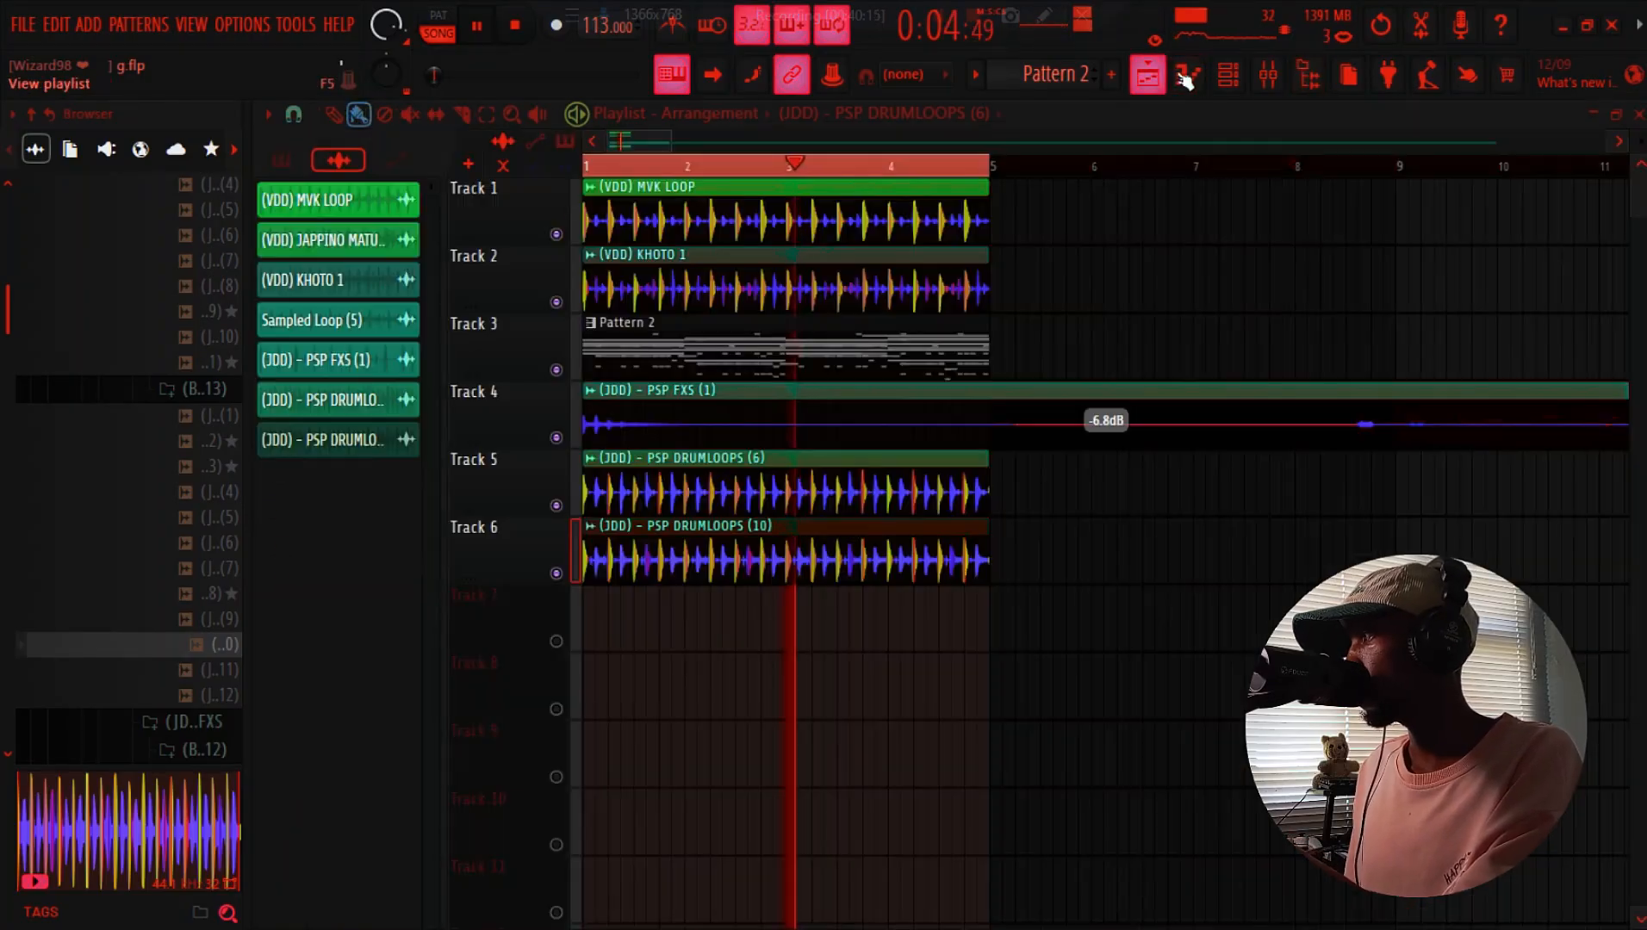
click(1228, 75)
key(space)
right_click(268, 281)
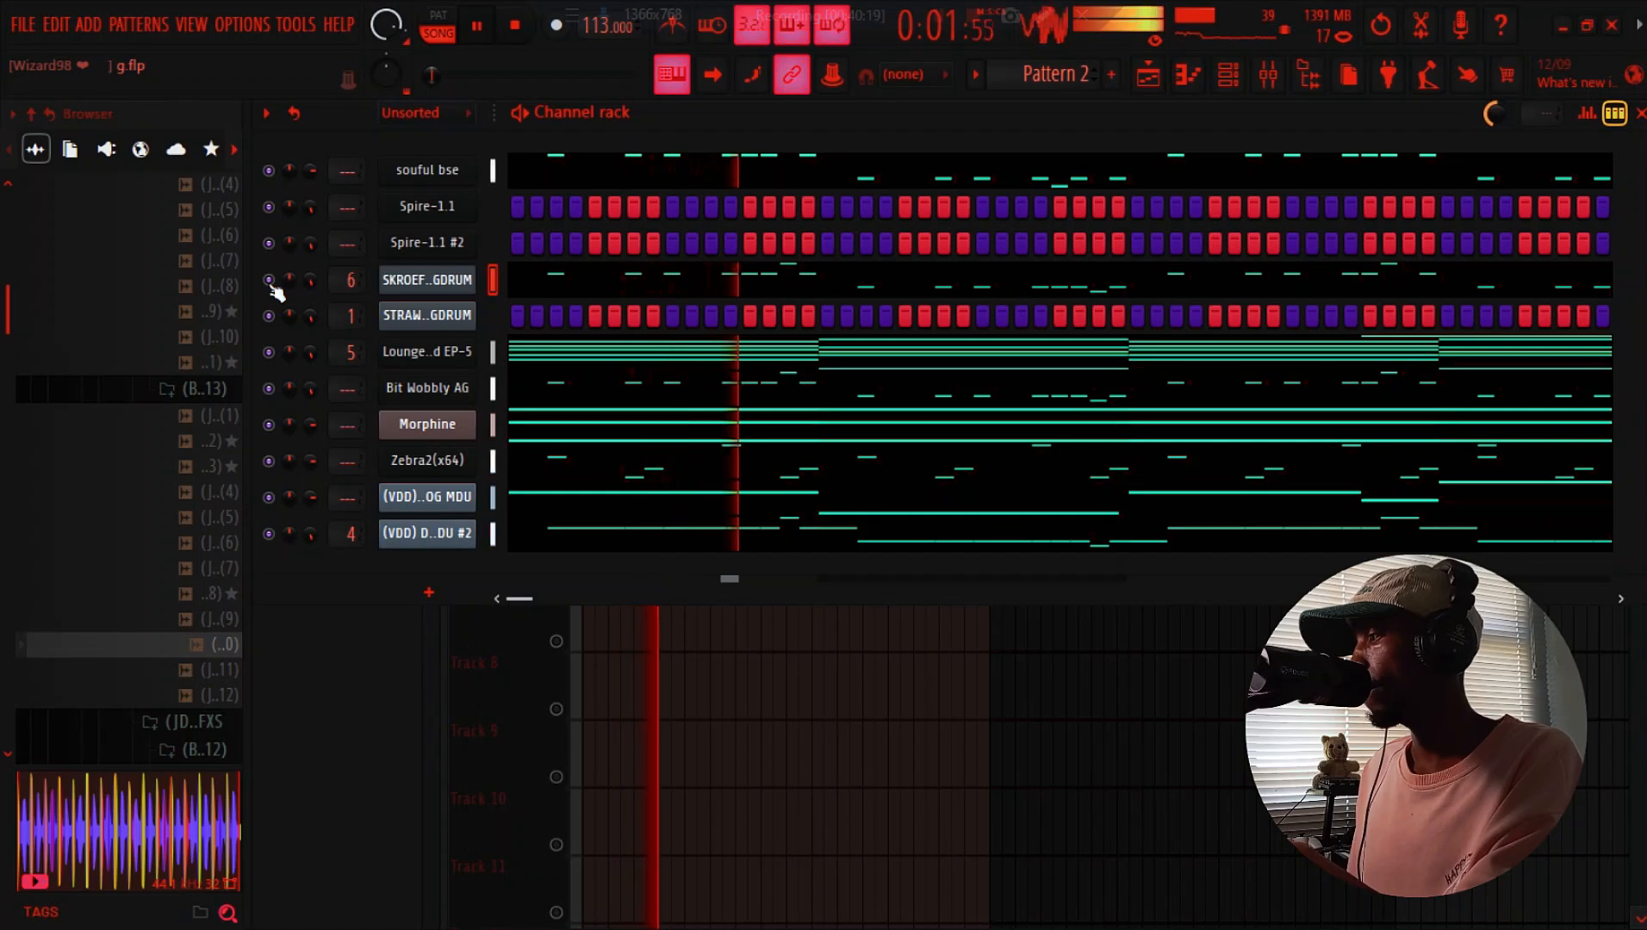
key(space)
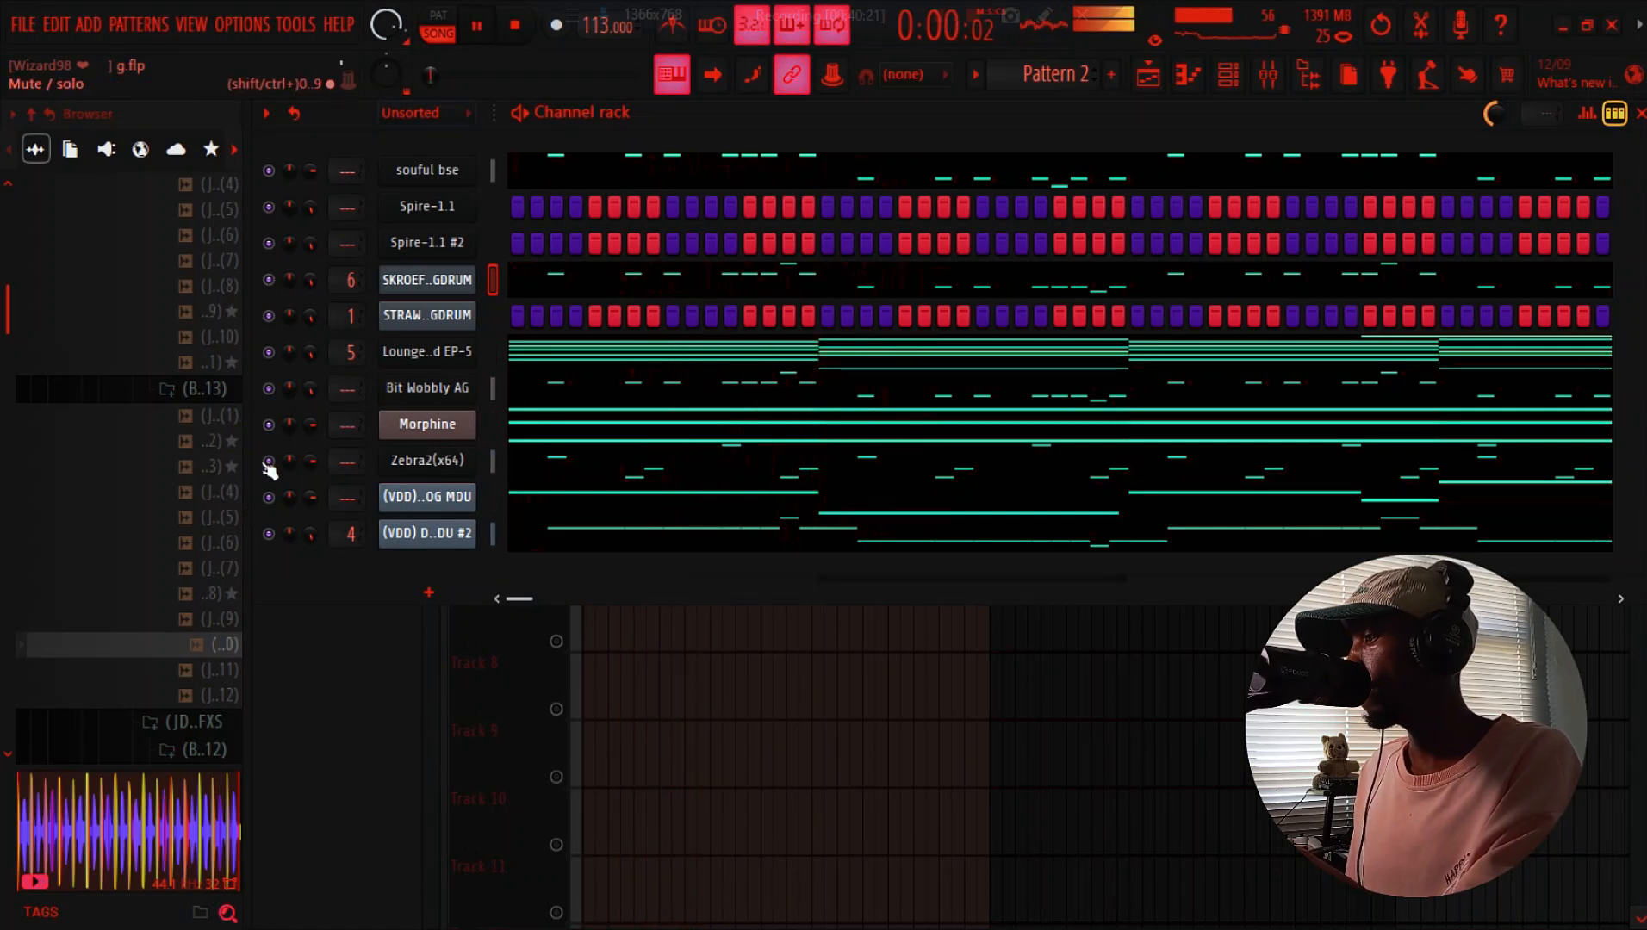
Mute the first DEEPER BASS LOG MDU channel and Bit Wobbly AG while listening to the mix
key(space)
right_click(456, 500)
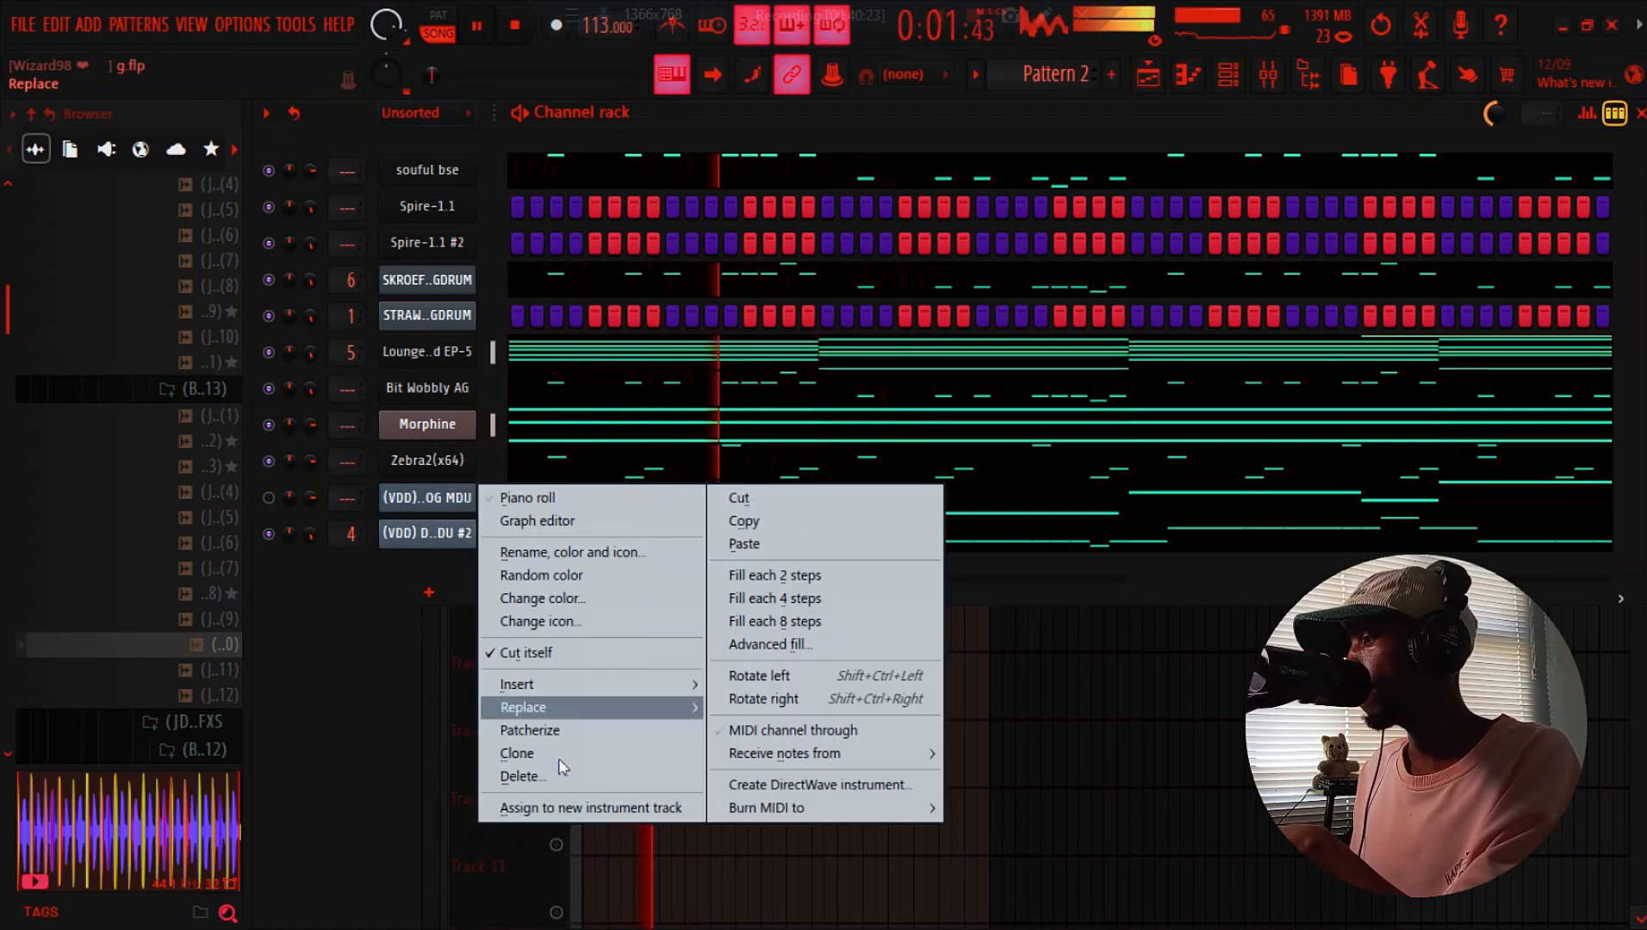
click(390, 556)
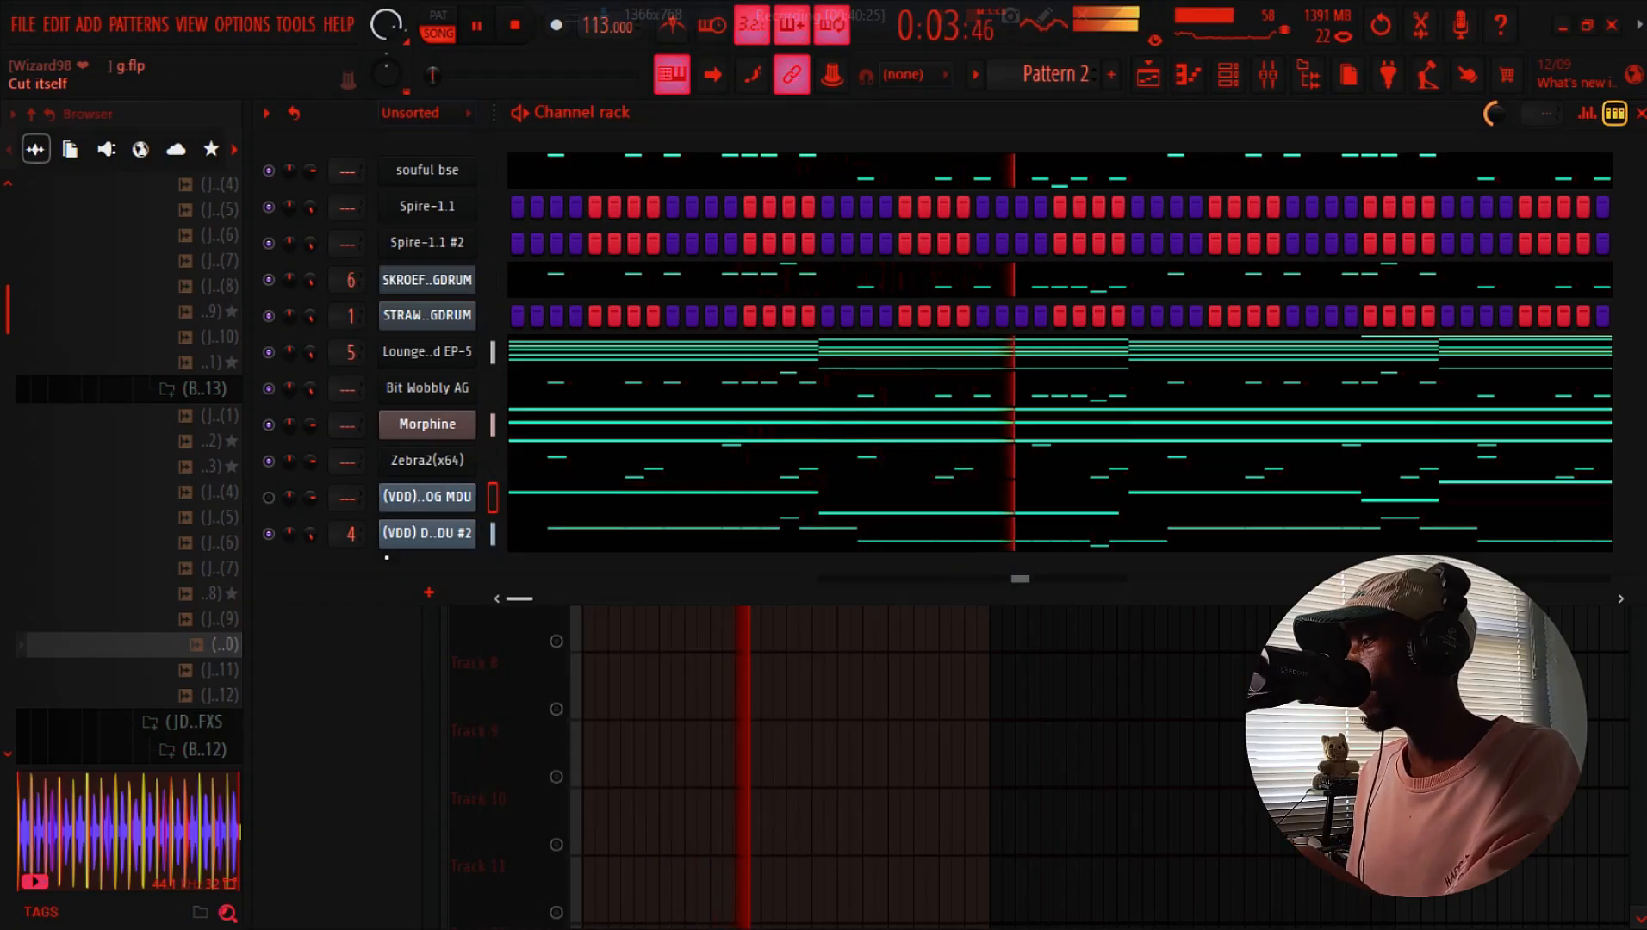
click(268, 388)
key(space)
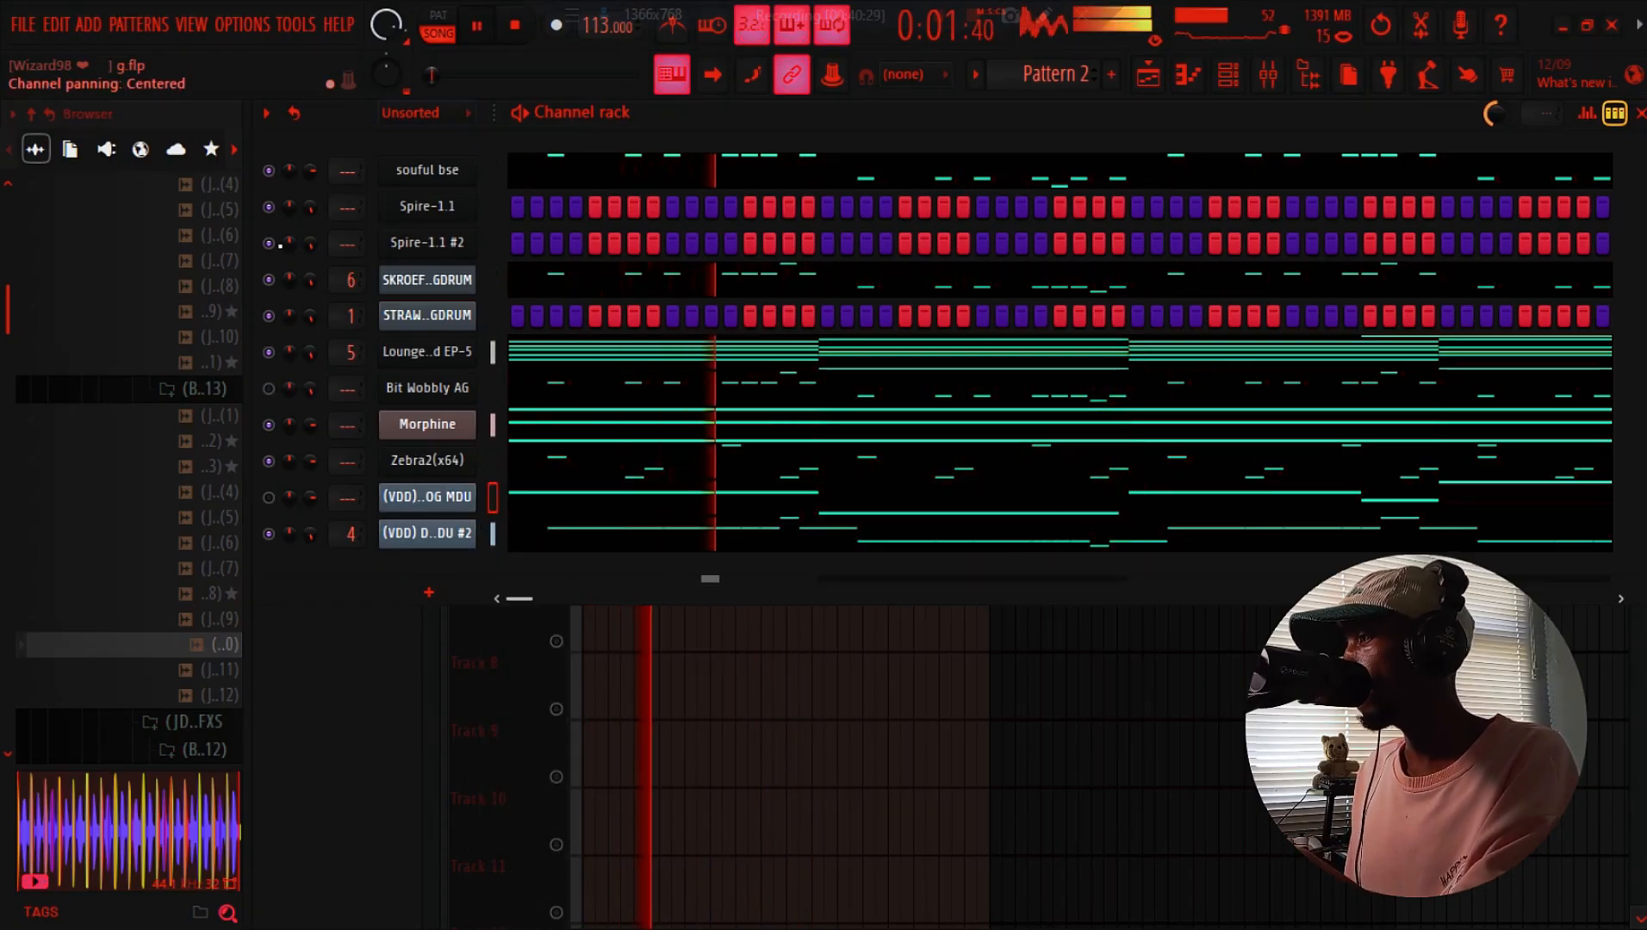
Listen to the mix with the souful bse channel muted and save the project
click(268, 171)
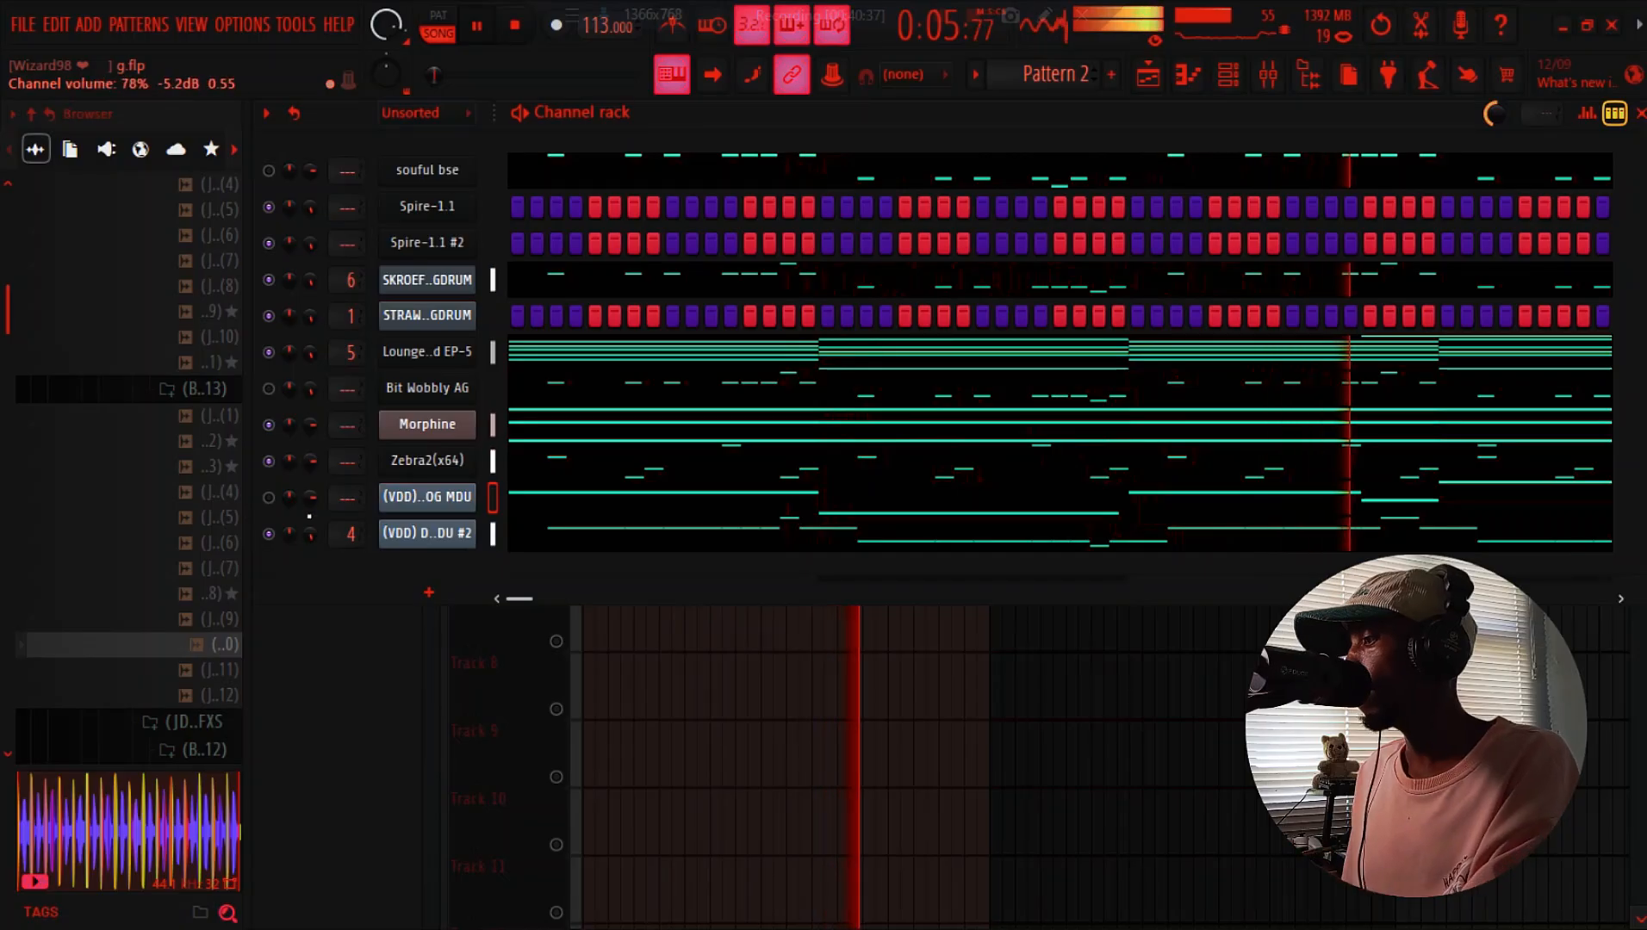
key(space)
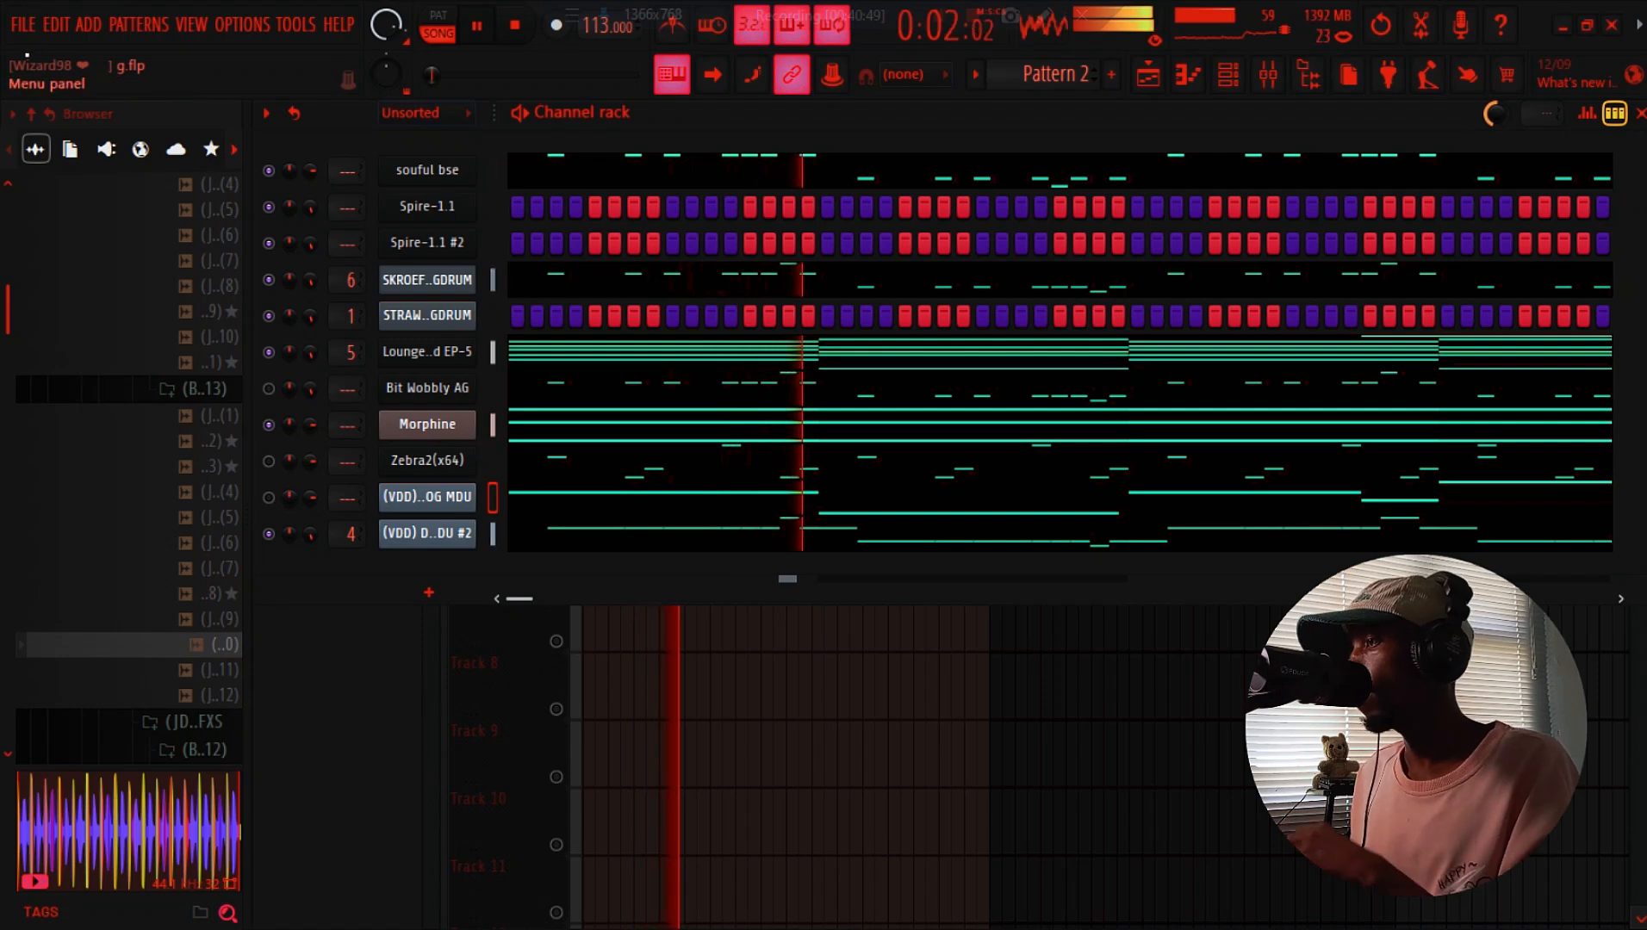
click(24, 24)
click(47, 137)
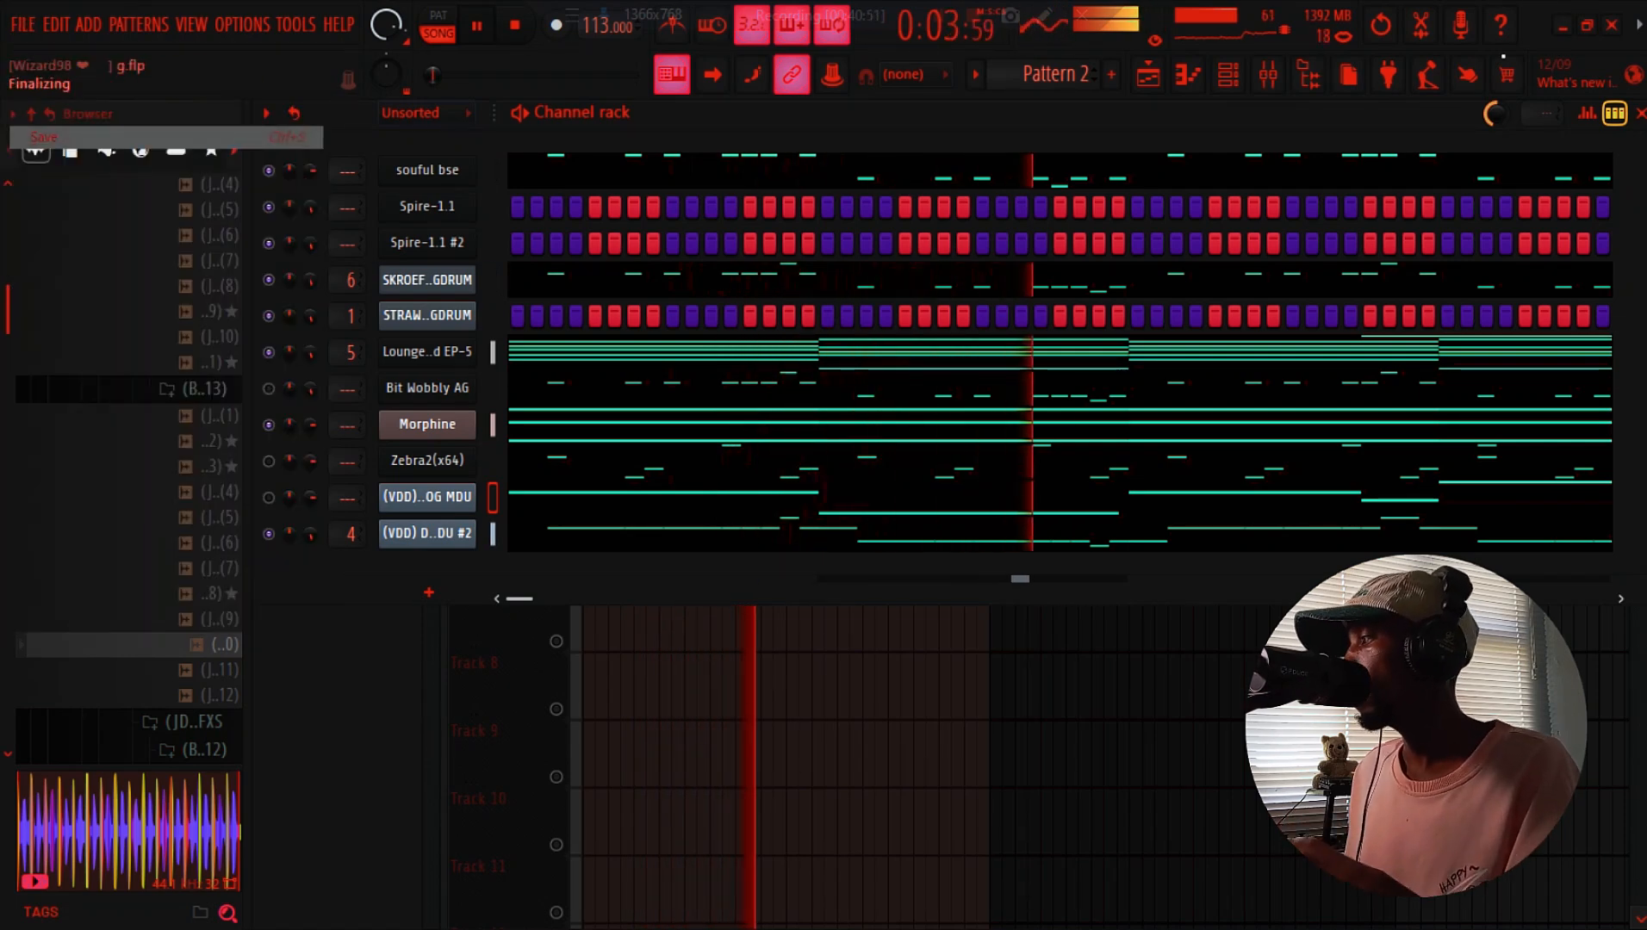
Review the whole arrangement in the playlist and return to the channel rack
click(1150, 77)
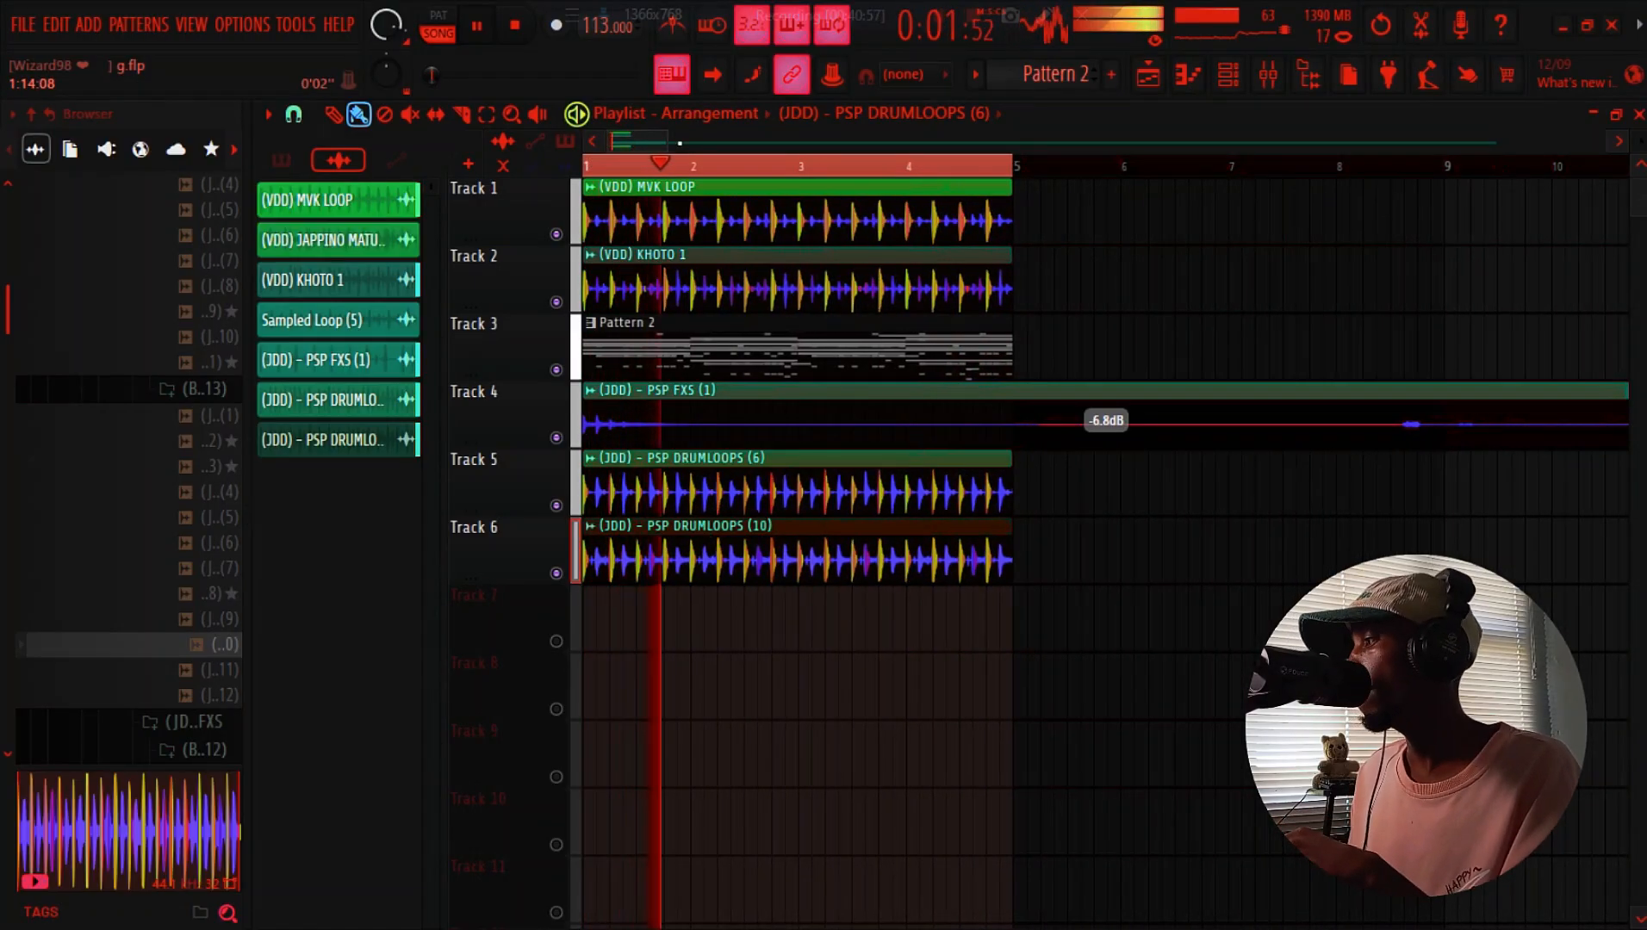
scroll(810, 197, down, 5)
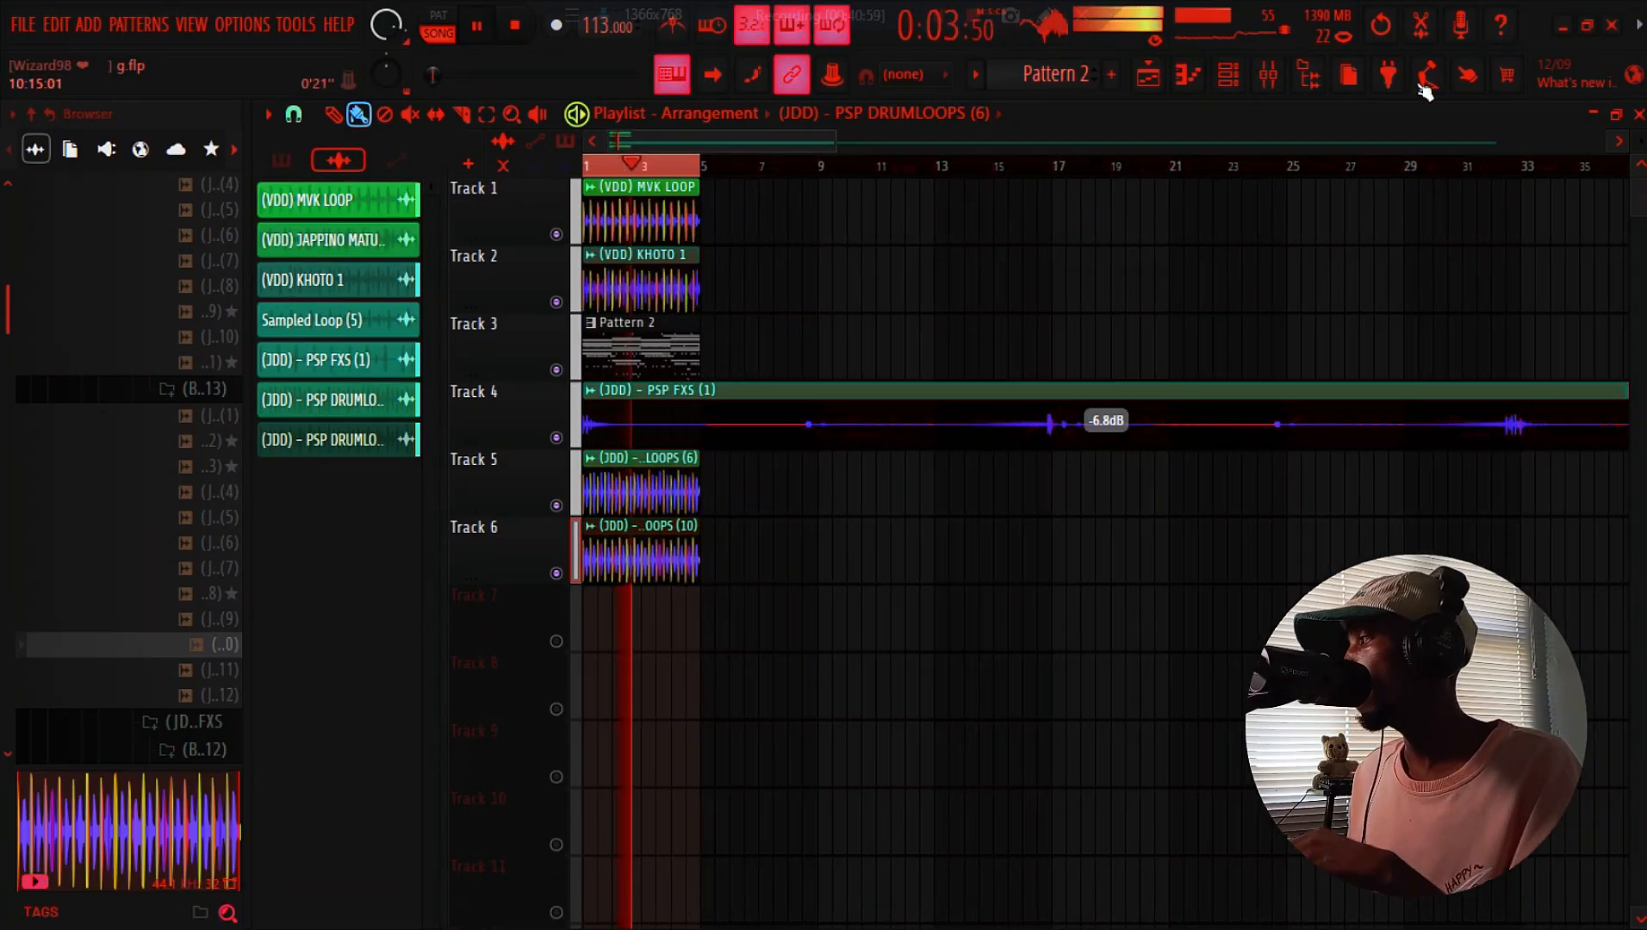
click(1234, 98)
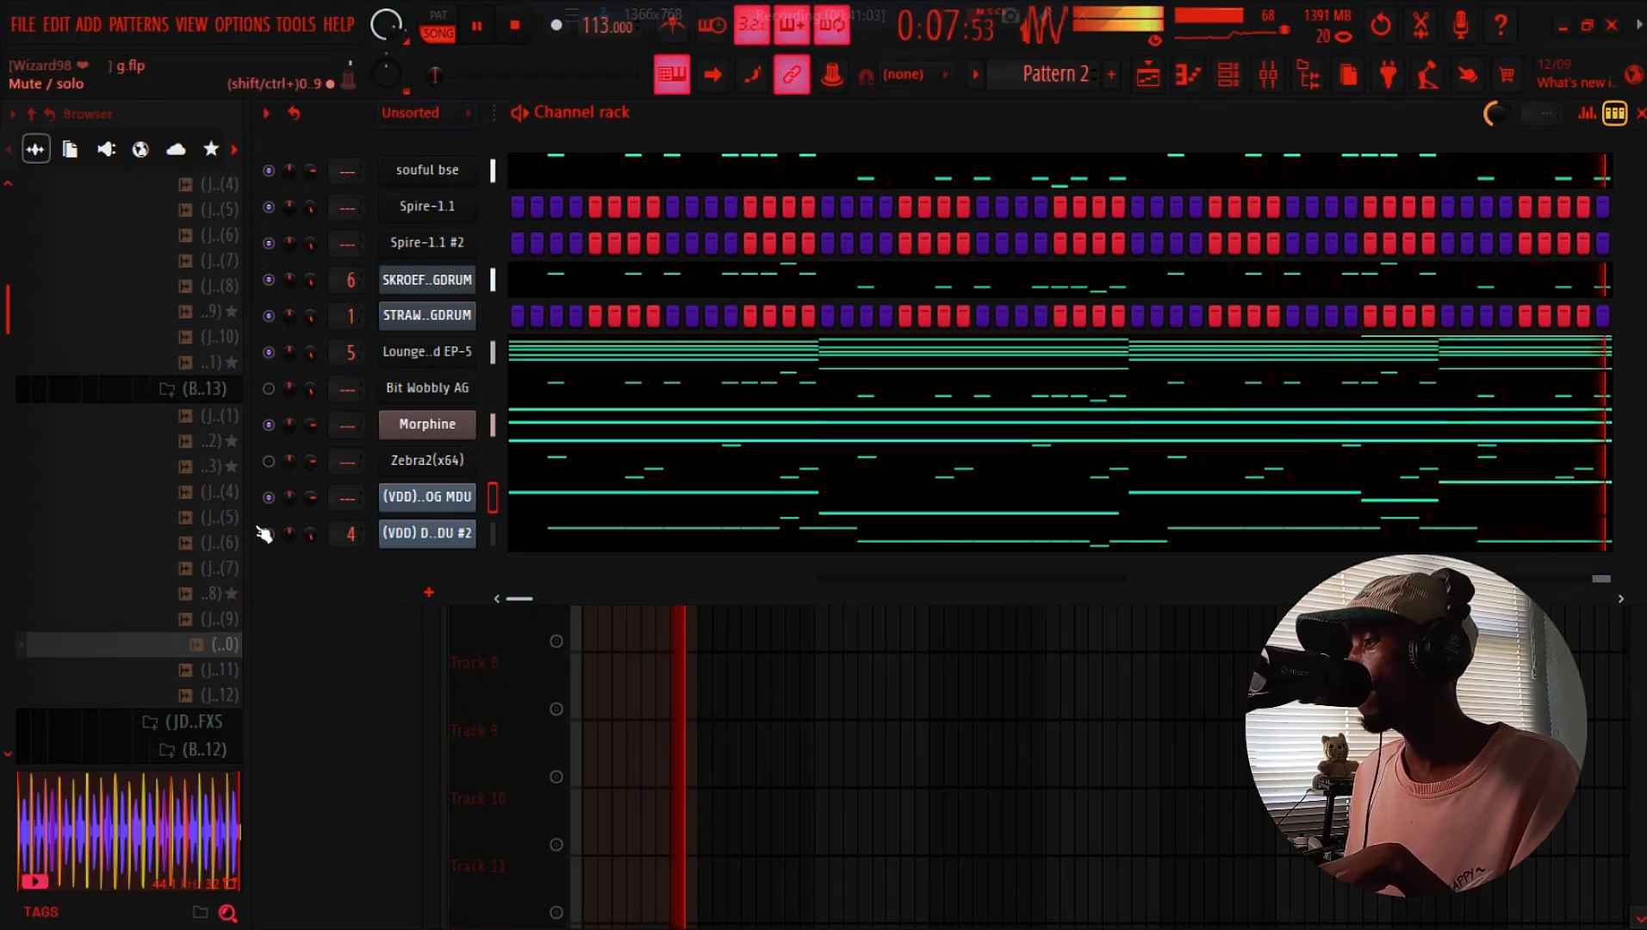
Mute souful bse and unmute Zebra2 while auditioning the mix with and without SKROEF28 - LOGDRUM
click(268, 281)
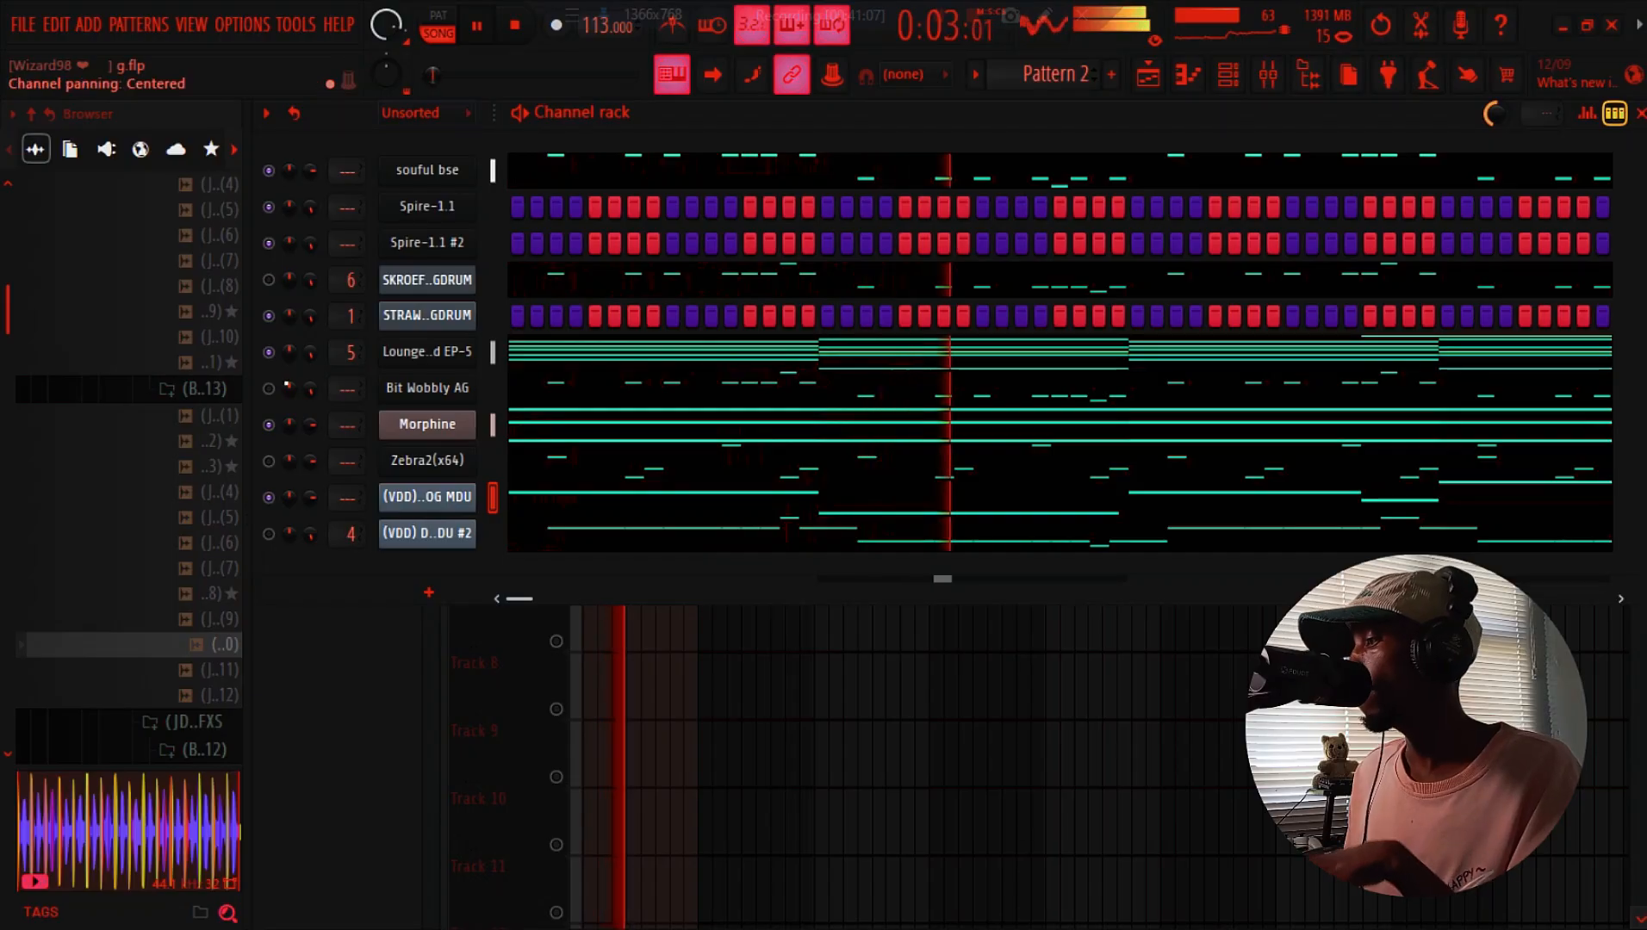
click(269, 171)
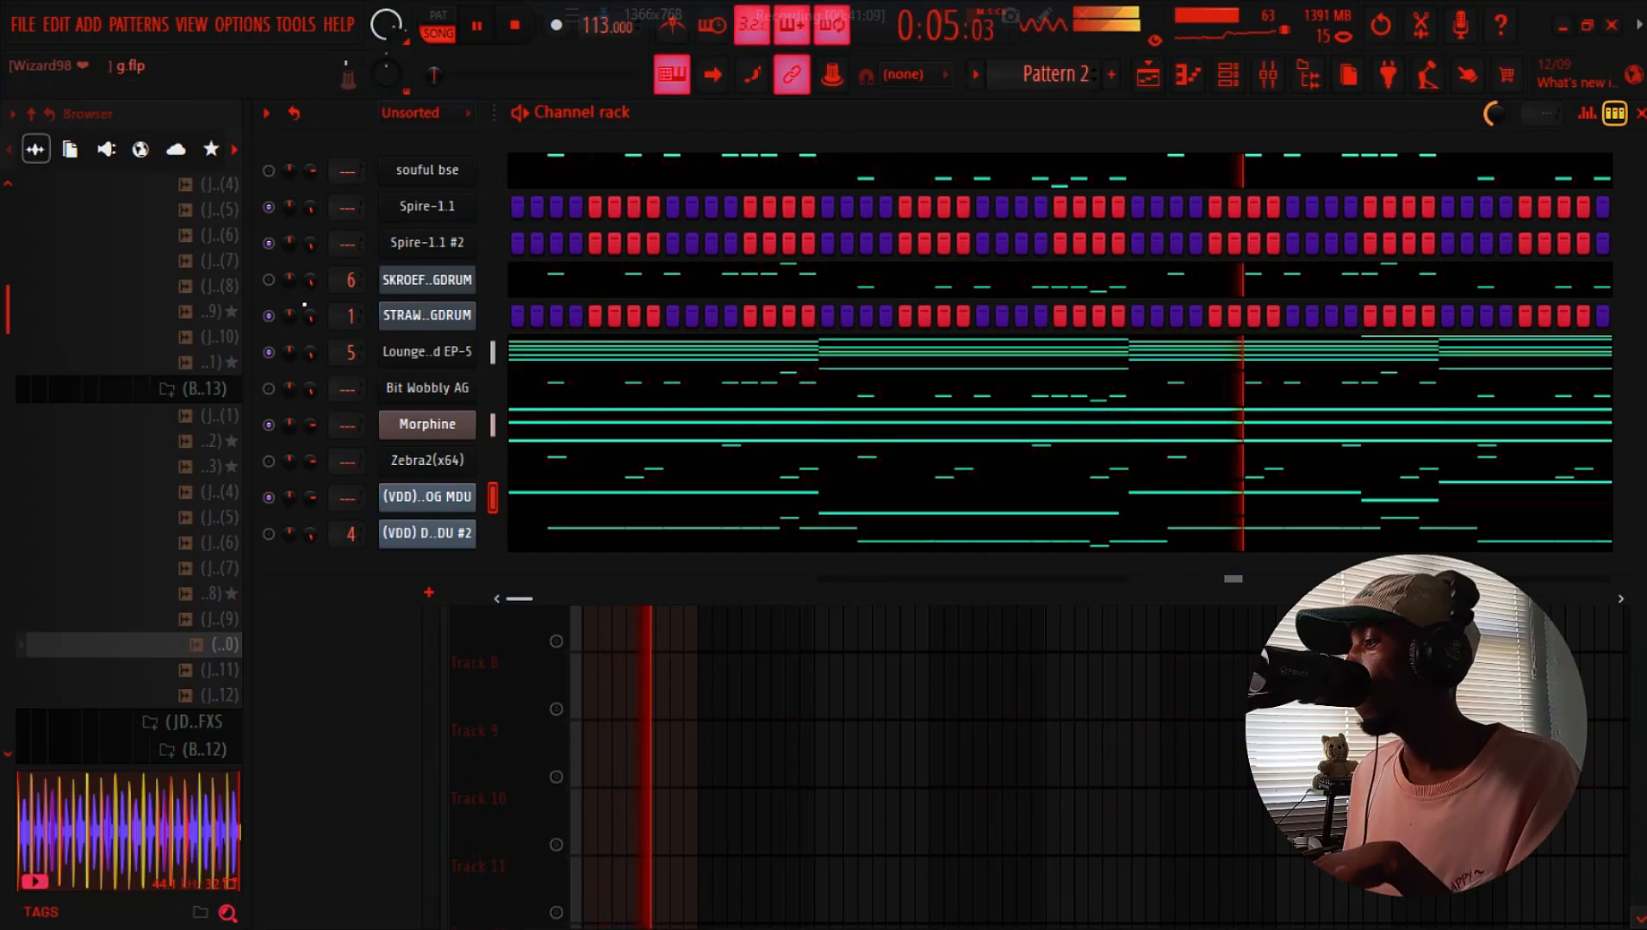
click(267, 465)
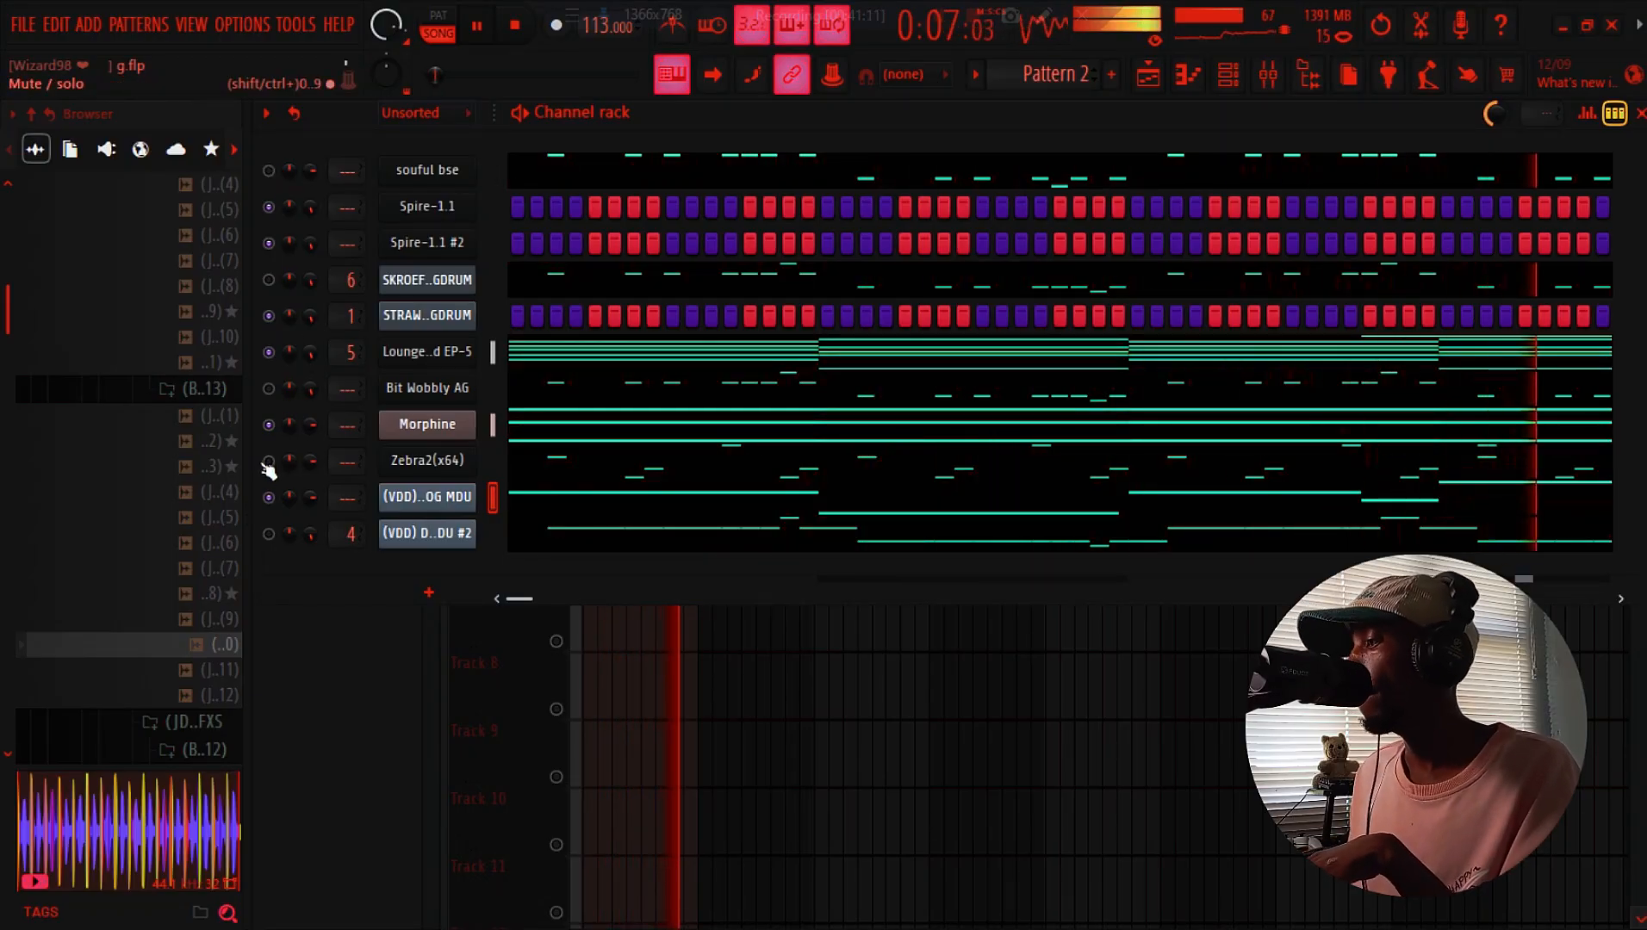
click(272, 281)
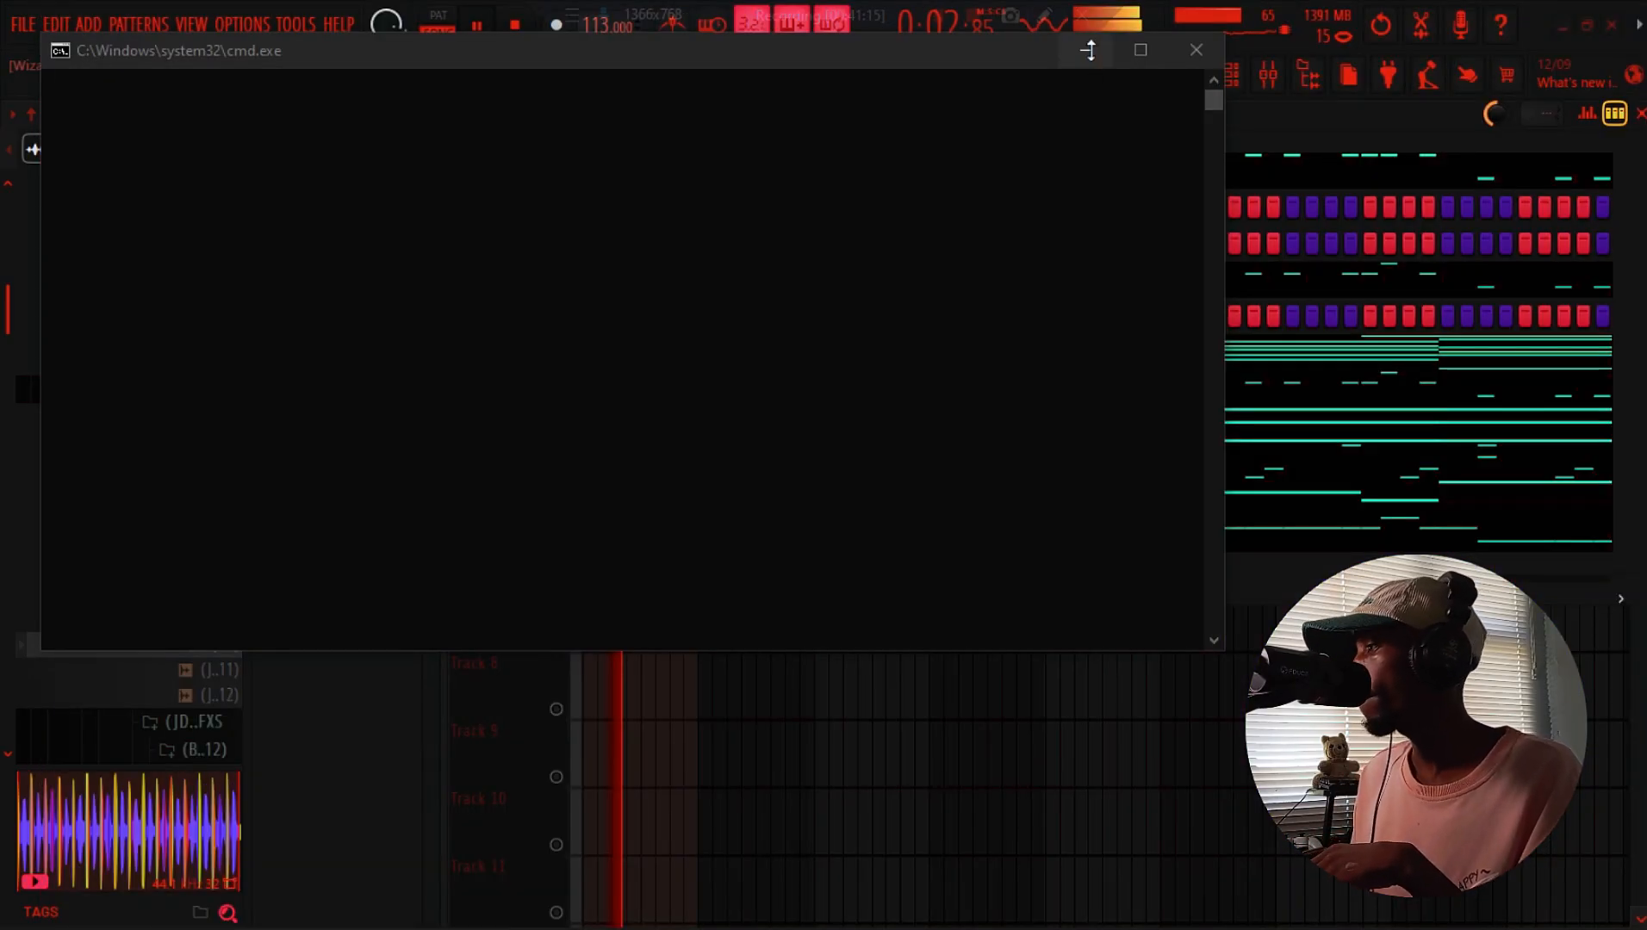
click(1090, 58)
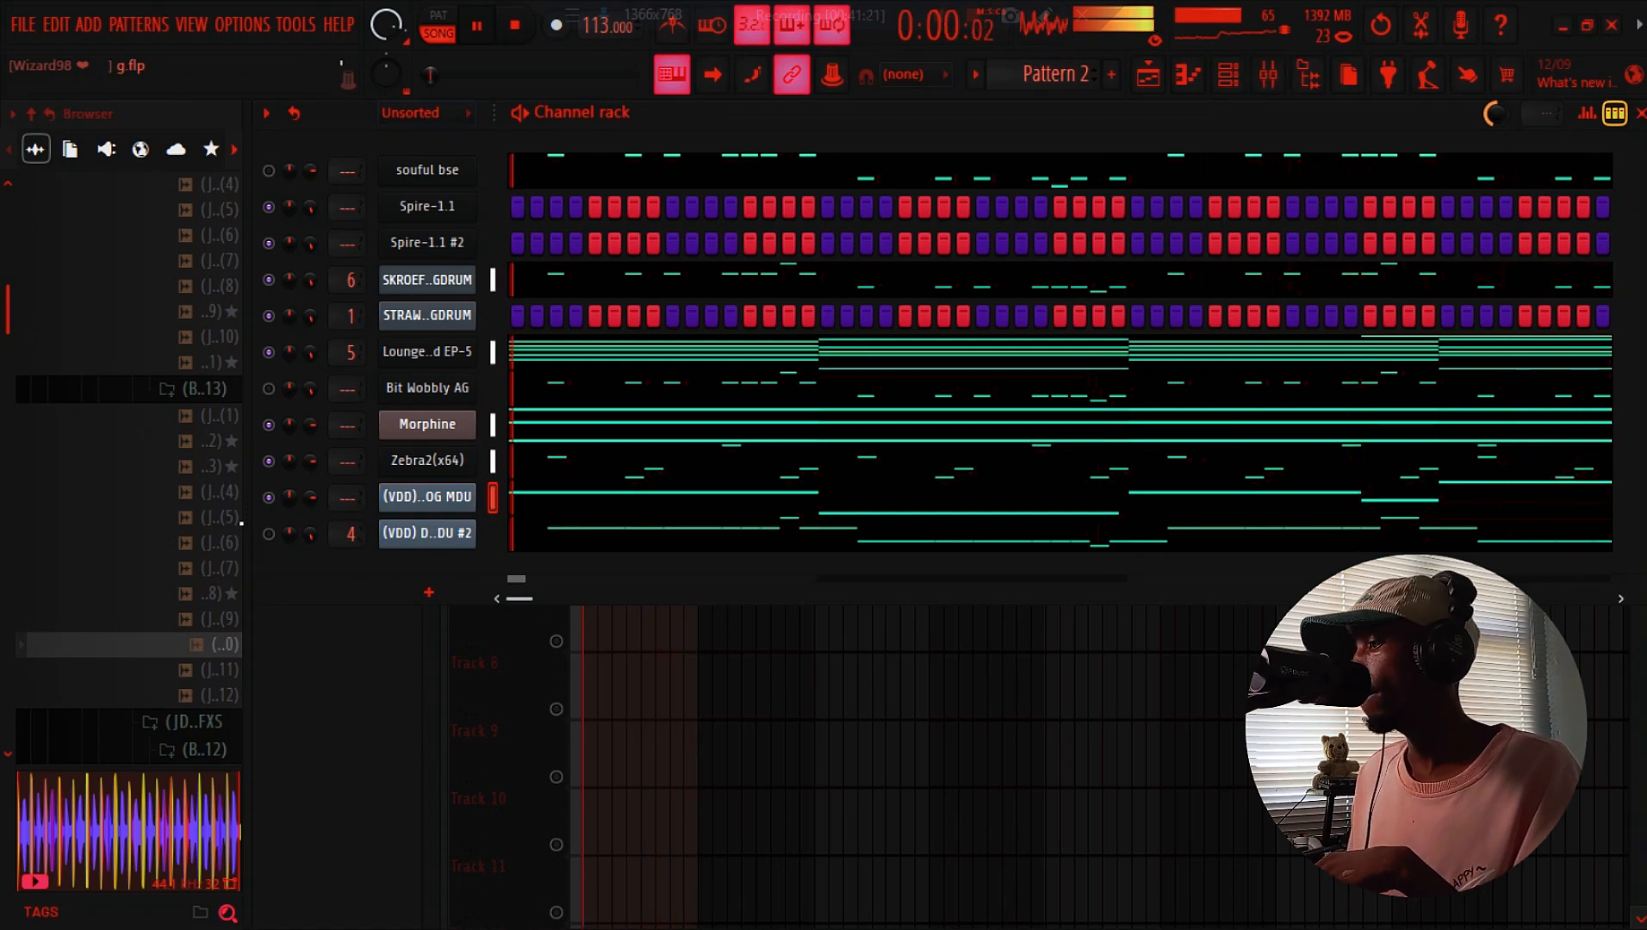
Unmute the second DEEPER BASS LOG MDU channel, mute the first one, and hide the browser
click(270, 534)
click(270, 498)
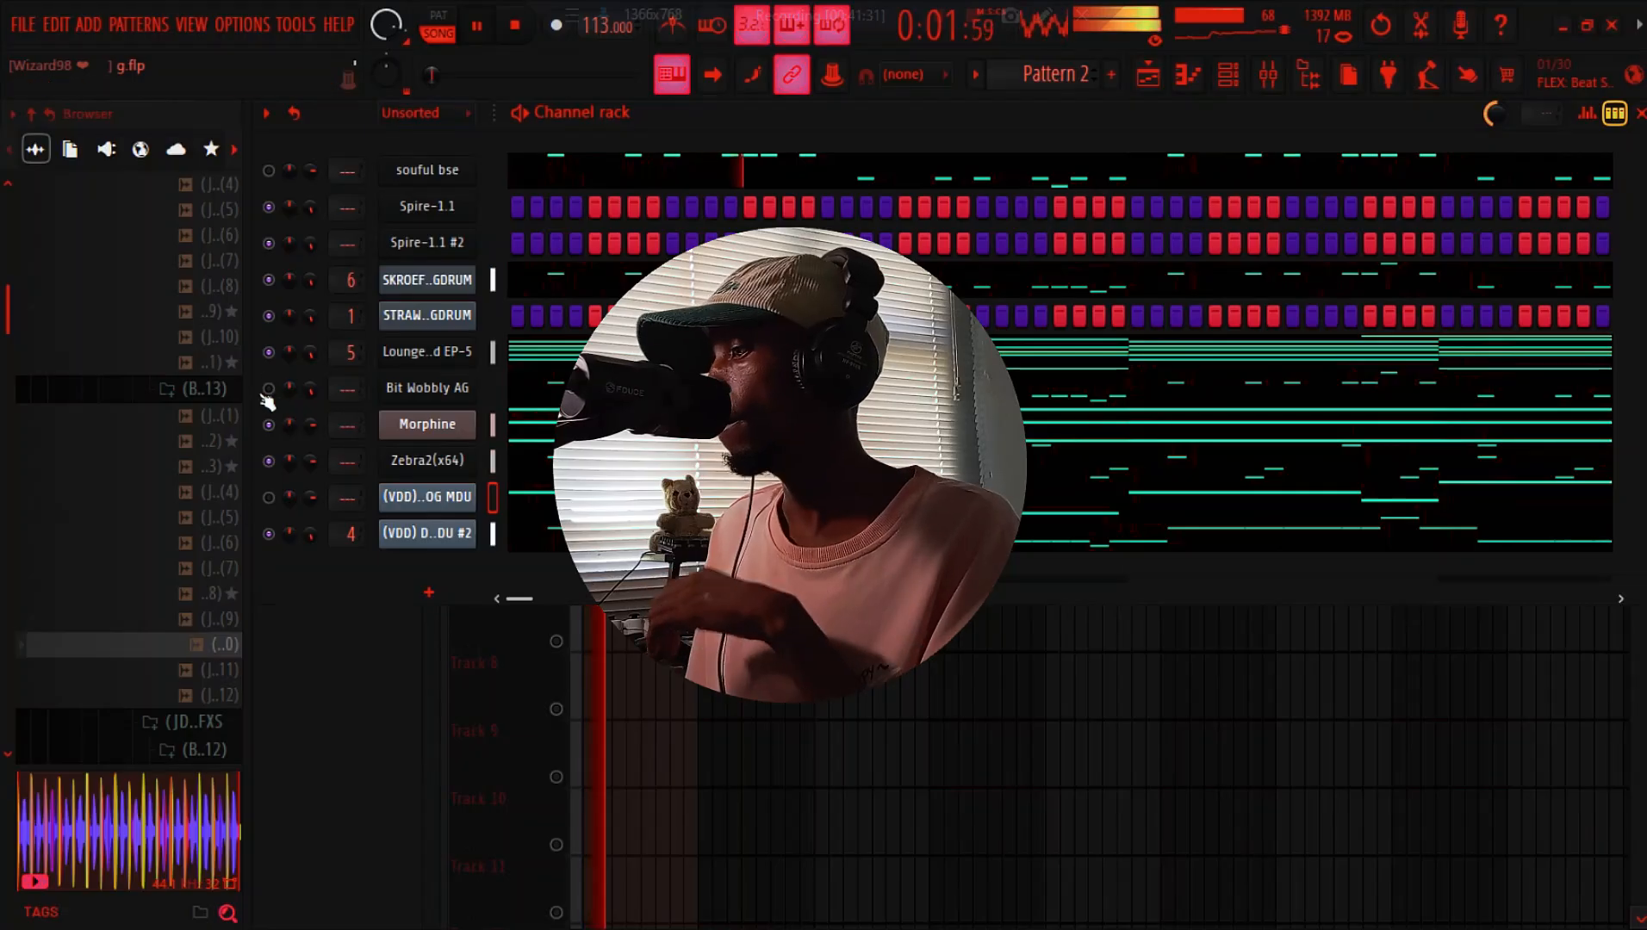
drag(250, 382, 17, 420)
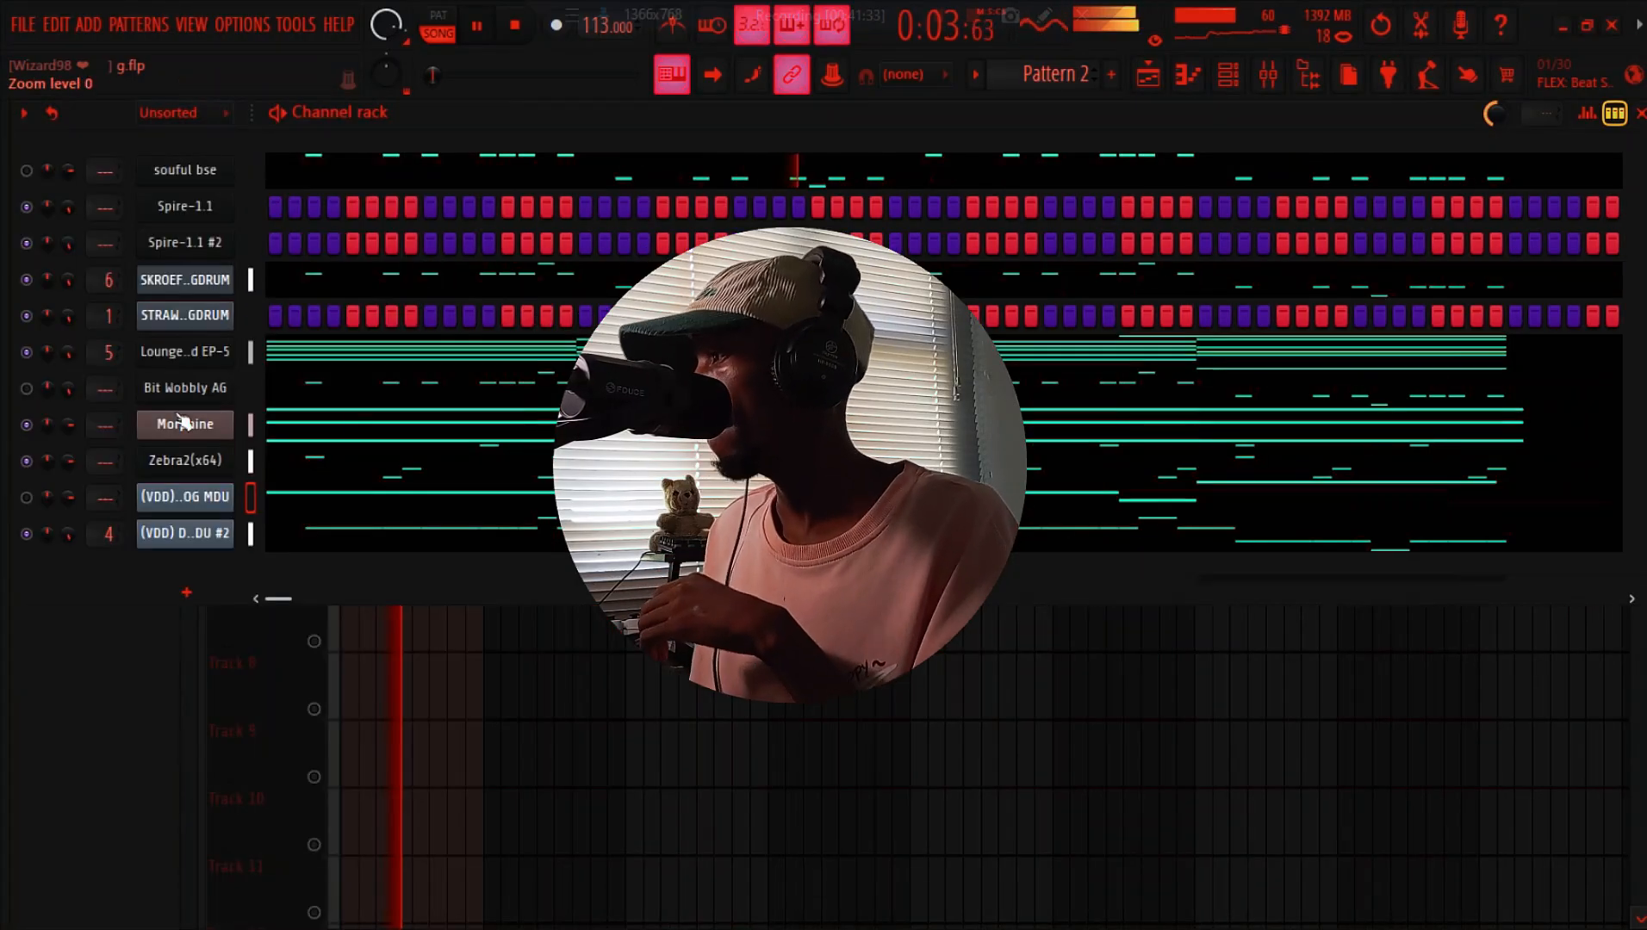